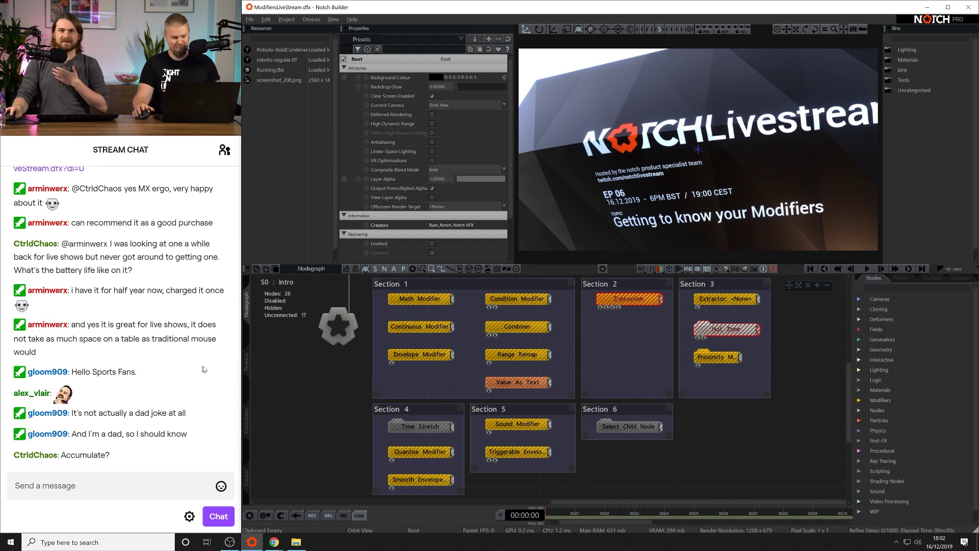
Switch from the intro to the S1 : Start layer and display its node graph.
{"action": "left_click", "coordinate": [243, 365]}
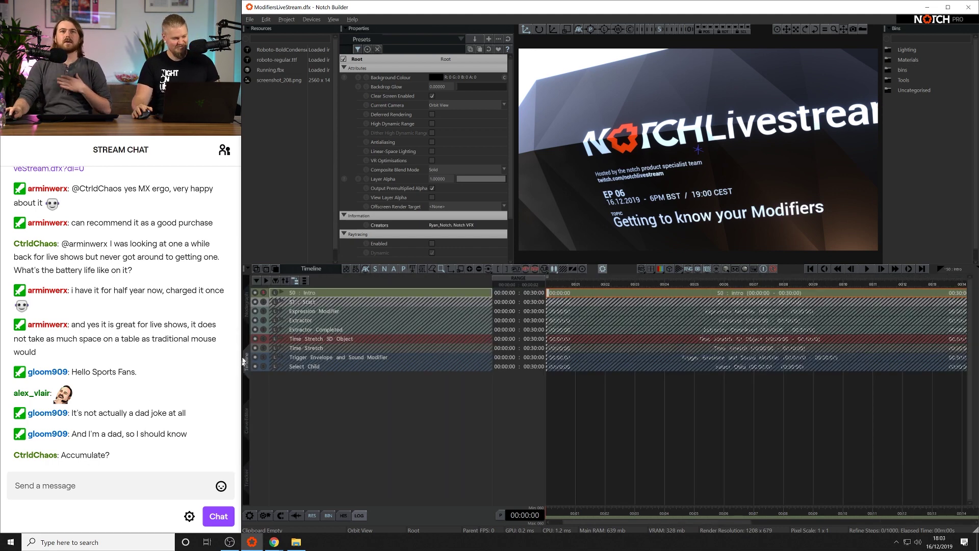
{"action": "left_click", "coordinate": [261, 304]}
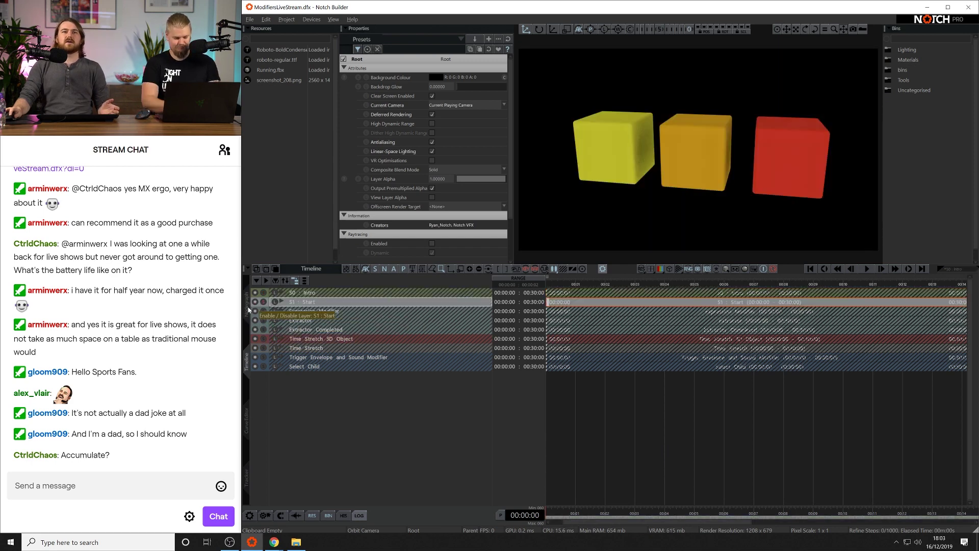
{"action": "left_click", "coordinate": [247, 304]}
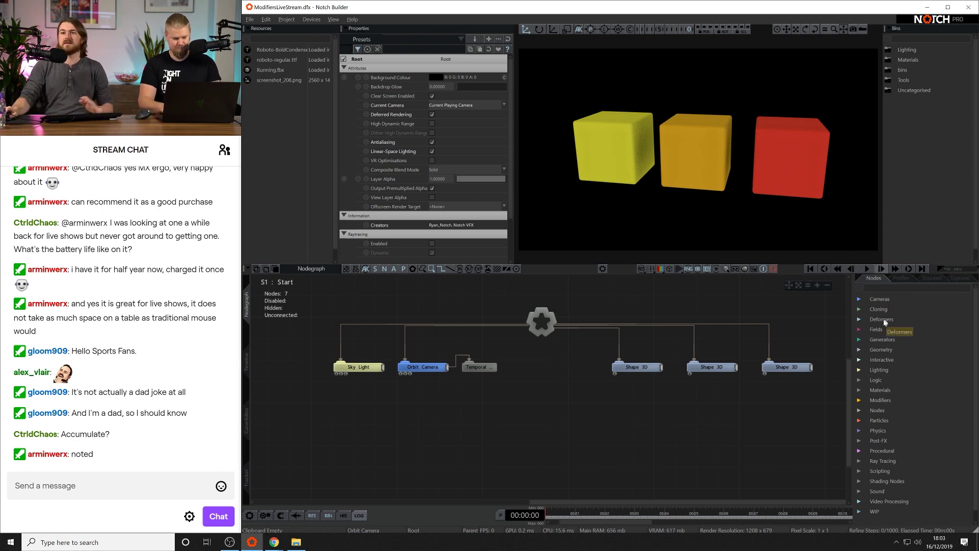
Add a Math Modifier node to the node graph, just below the first Shape 3D node.
{"action": "left_click", "coordinate": [864, 401]}
{"action": "scroll", "coordinate": [897, 408], "scroll_direction": "down", "scroll_amount": 3}
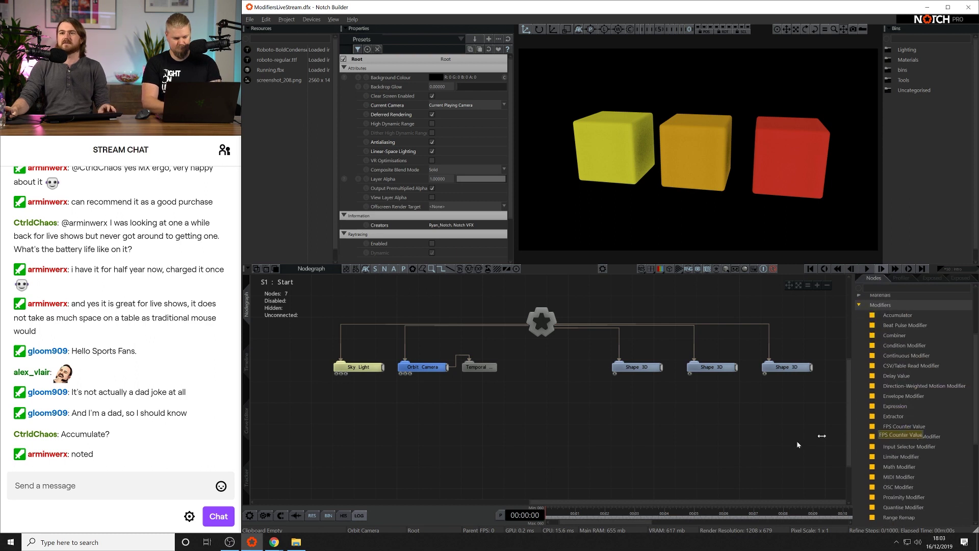
{"action": "middle_click_drag", "start_coordinate": [687, 447], "coordinate": [672, 415]}
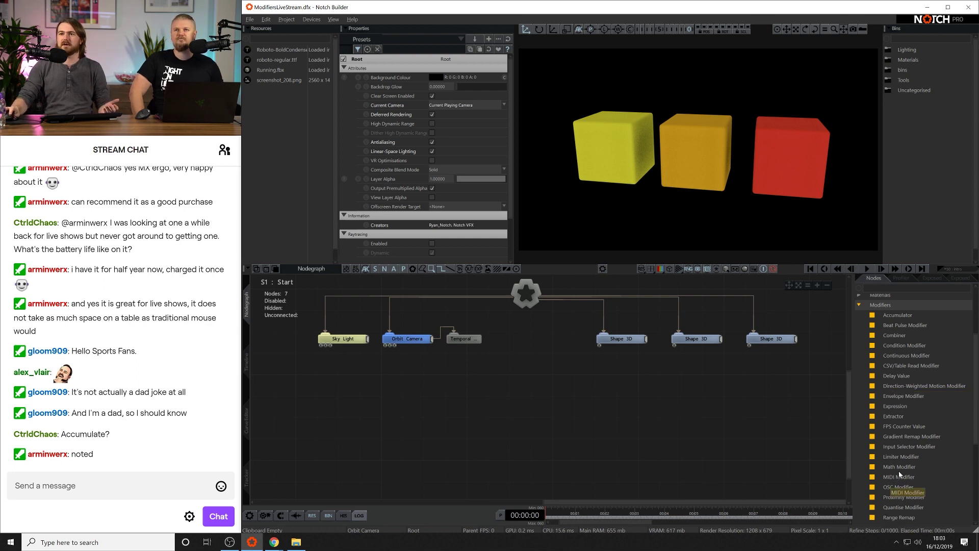
{"action": "left_click_drag", "start_coordinate": [899, 466], "coordinate": [554, 357]}
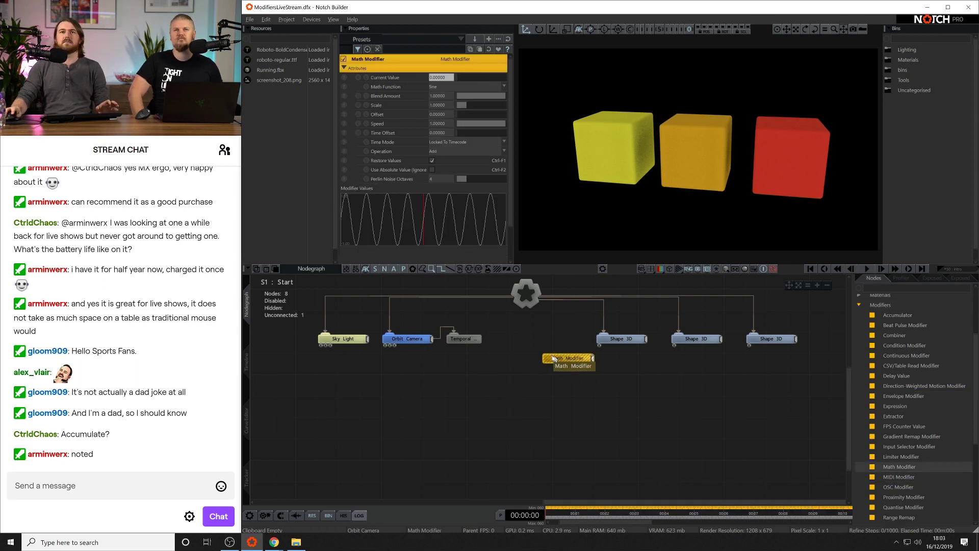
Play the timeline and set the Math Modifier's speed to about 0.37.
{"action": "key", "text": "space"}
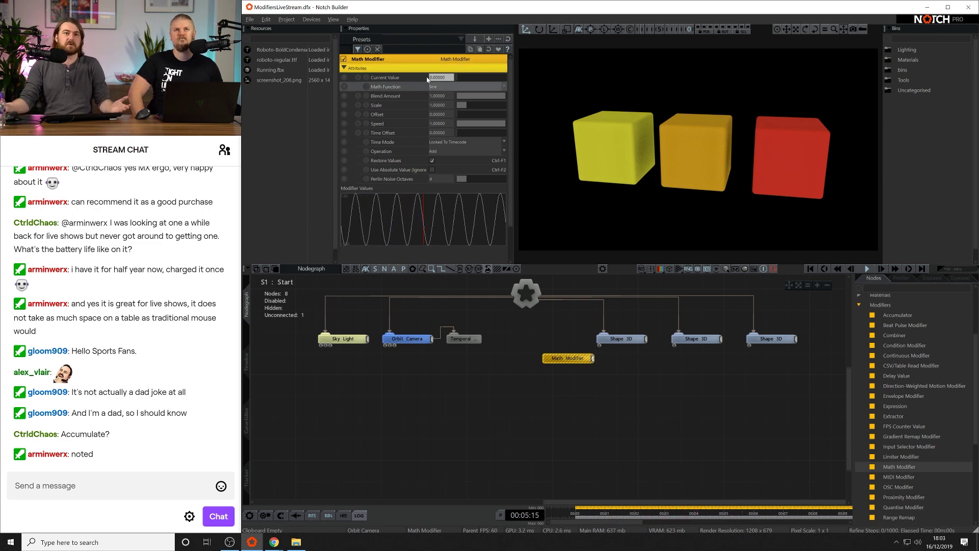
{"action": "left_click_drag", "start_coordinate": [495, 123], "coordinate": [474, 127]}
{"action": "key", "text": "space"}
Link the Math Modifier to Position Y of the yellow cube's Shape 3D node and move the modifier away from that node.
{"action": "left_click", "coordinate": [613, 342]}
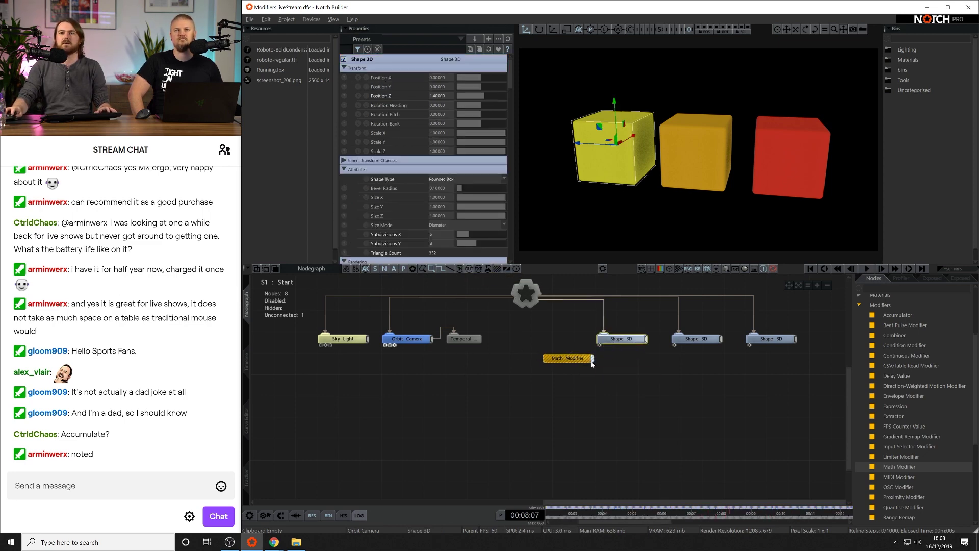
{"action": "left_click_drag", "start_coordinate": [591, 364], "coordinate": [412, 87]}
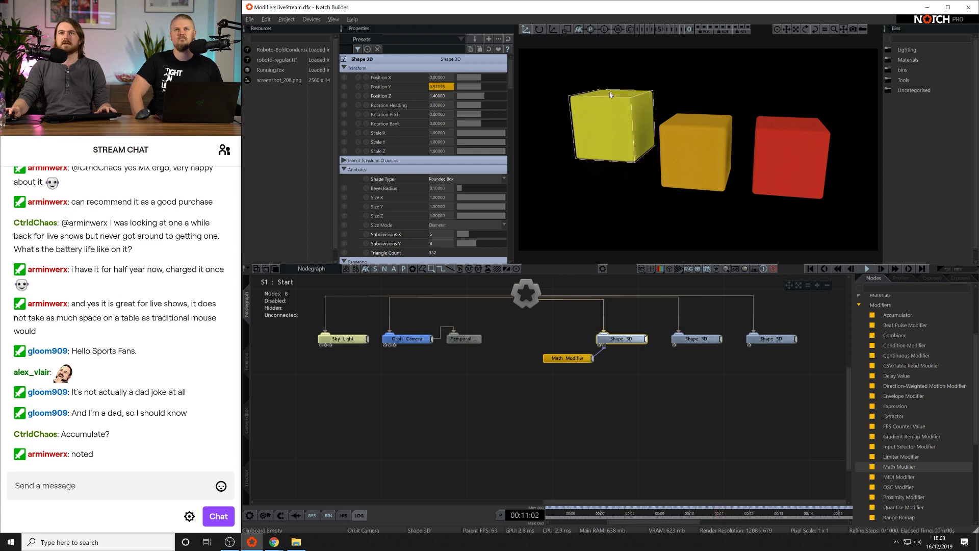
{"action": "left_click_drag", "start_coordinate": [571, 364], "coordinate": [549, 365]}
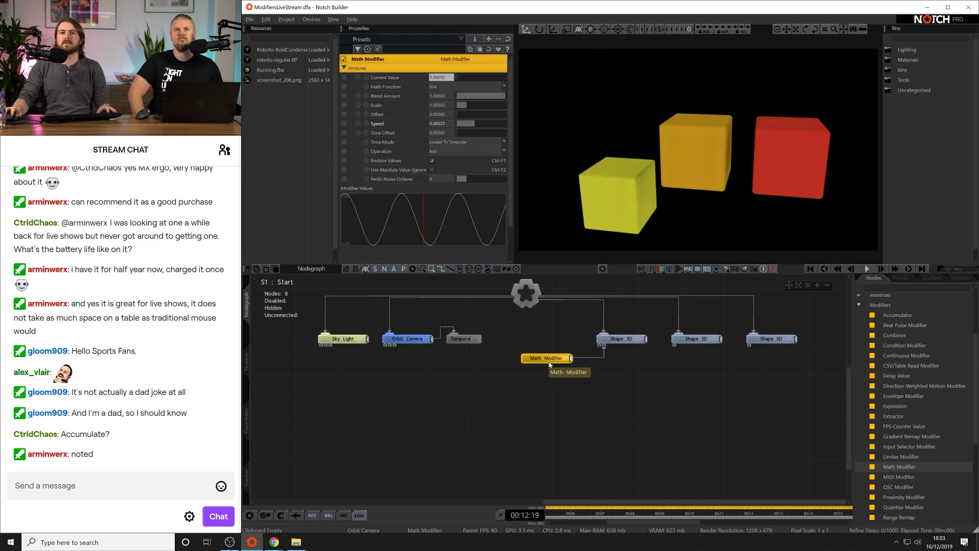
Set the Math Modifier's speed to about 0.51 and try the Cosine and Random Noise functions.
{"action": "left_click_drag", "start_coordinate": [475, 123], "coordinate": [482, 124]}
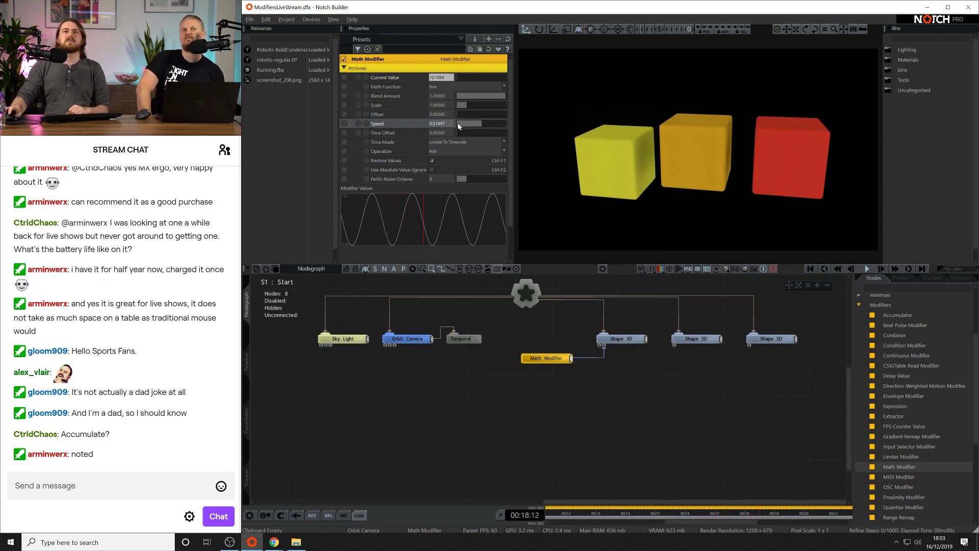
{"action": "left_click", "coordinate": [452, 87]}
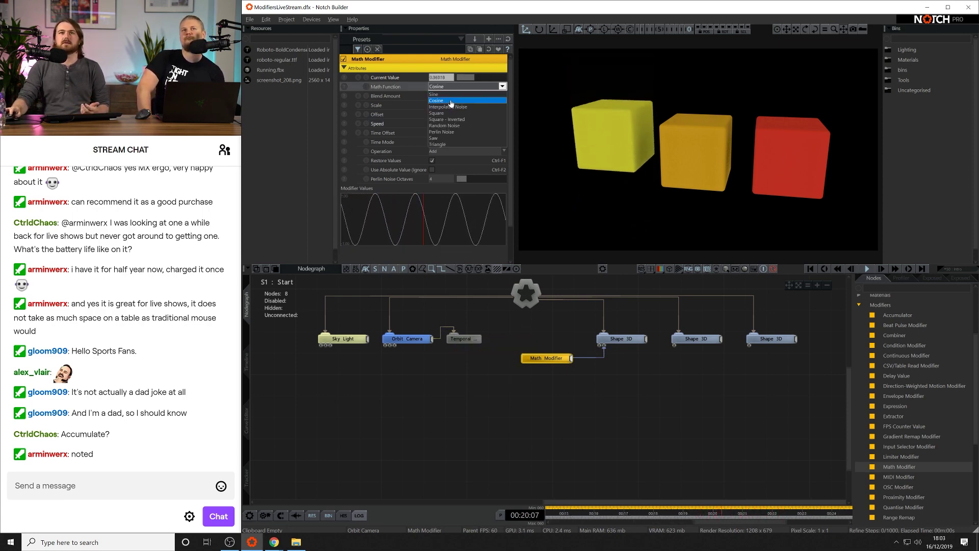
{"action": "left_click", "coordinate": [451, 101]}
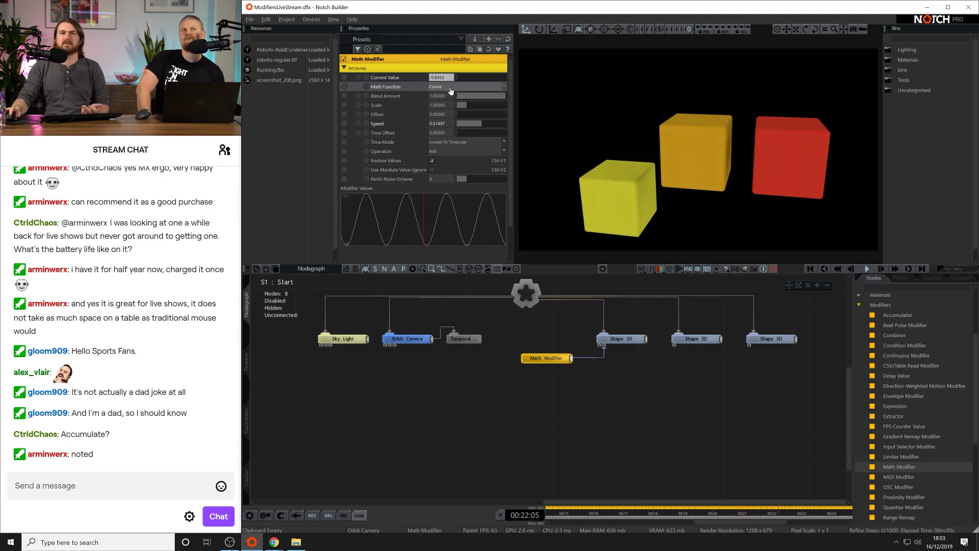
{"action": "left_click", "coordinate": [451, 88]}
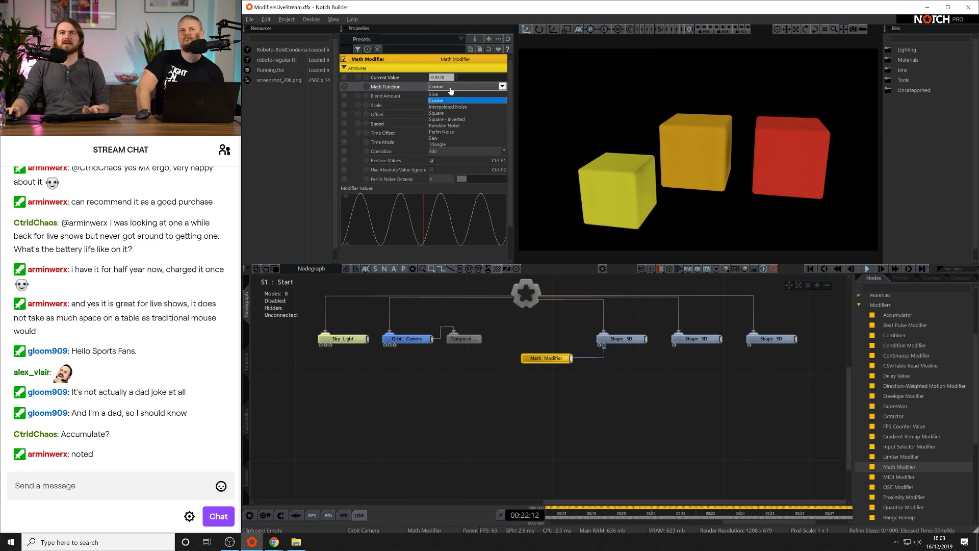
{"action": "left_click", "coordinate": [453, 125]}
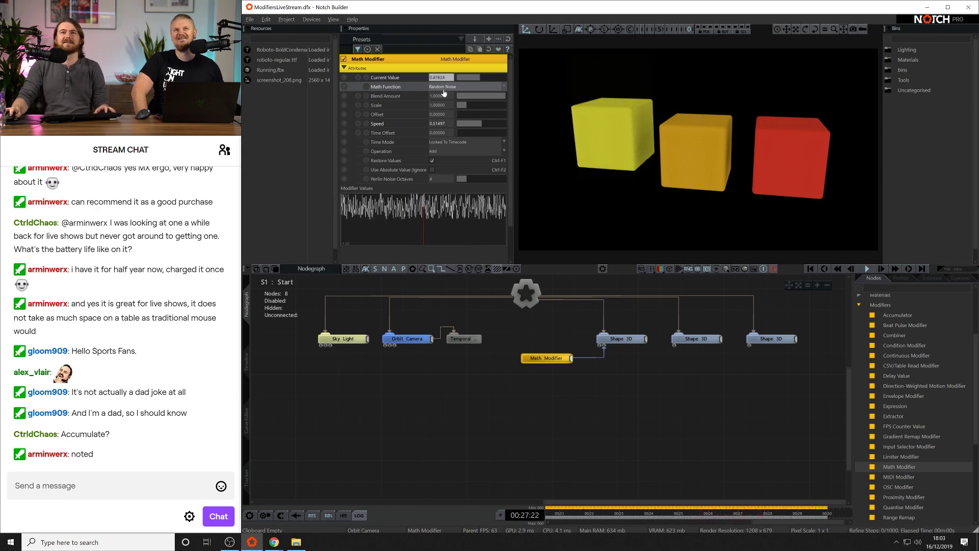
Try the Saw function on the Math Modifier, and switch back to Random Noise for comparison.
{"action": "left_click", "coordinate": [443, 90]}
{"action": "left_click", "coordinate": [453, 129]}
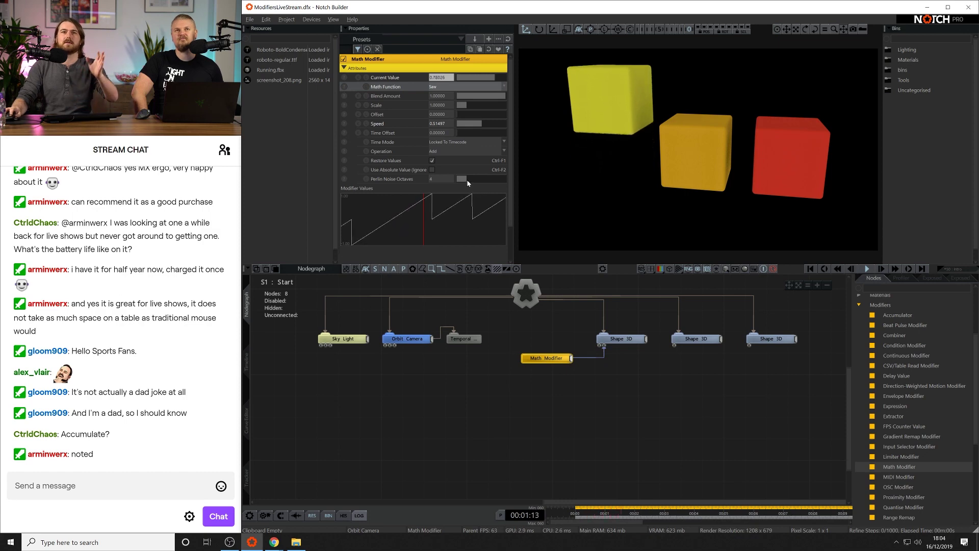
{"action": "left_click", "coordinate": [454, 88]}
{"action": "left_click", "coordinate": [463, 128]}
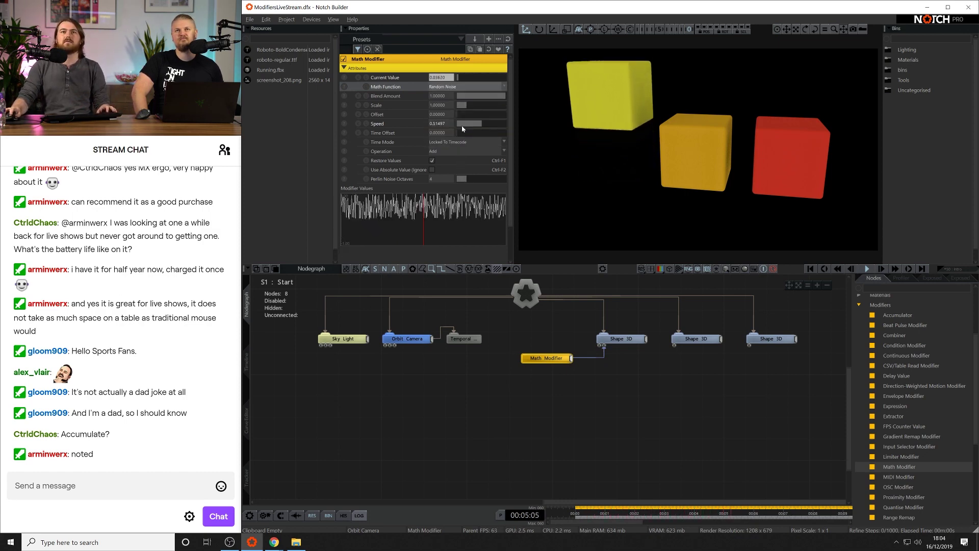
Try the Interpolated Noise function with the Math Modifier's speed at about 1.6.
{"action": "left_click", "coordinate": [456, 88]}
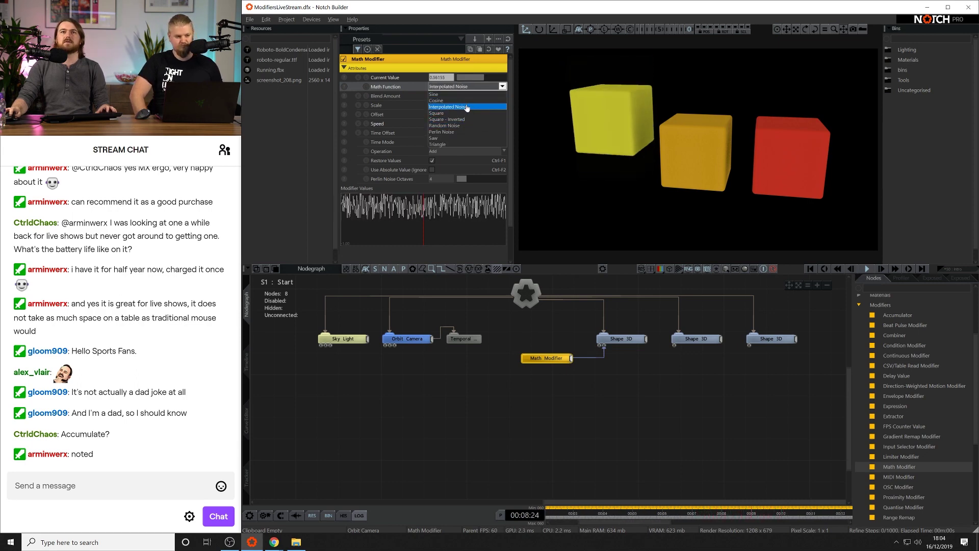
{"action": "left_click", "coordinate": [467, 107]}
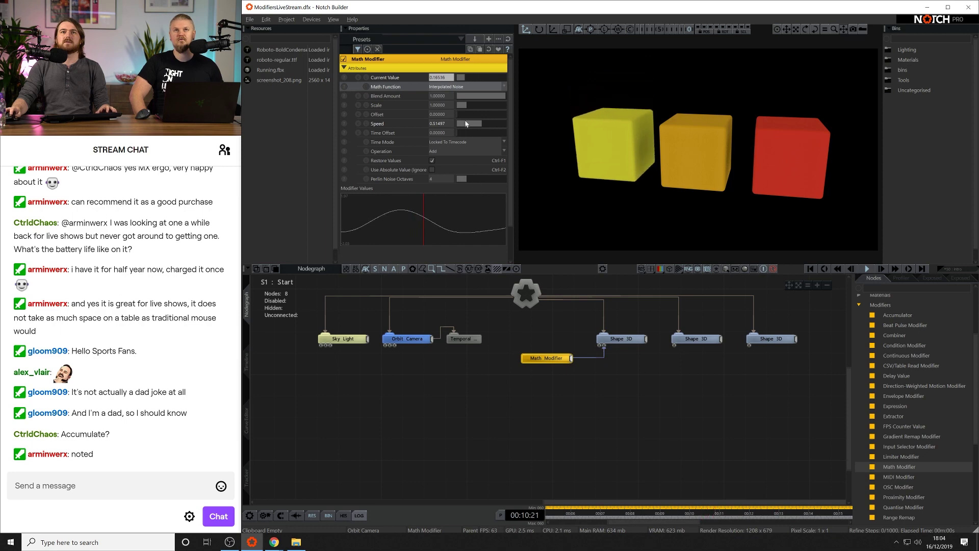
{"action": "left_click_drag", "start_coordinate": [485, 125], "coordinate": [536, 126]}
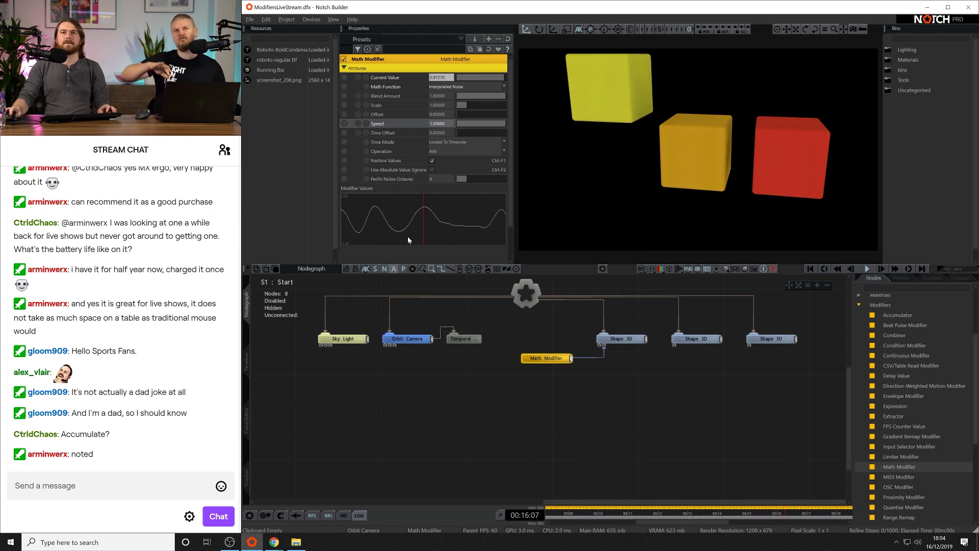
Set the Math Modifier's function to Sine after trying Random Noise, and set its speed to about 1.05.
{"action": "left_click", "coordinate": [448, 87]}
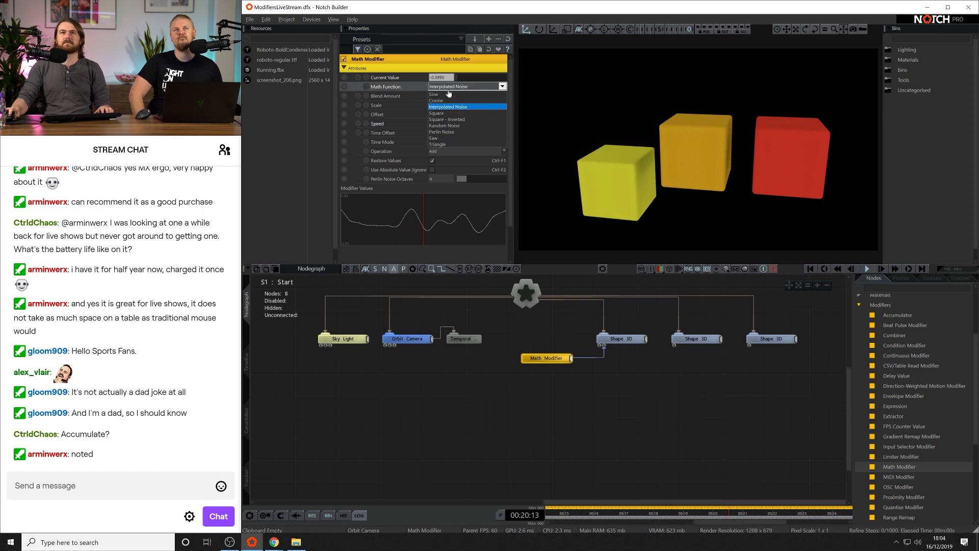
{"action": "left_click", "coordinate": [450, 126]}
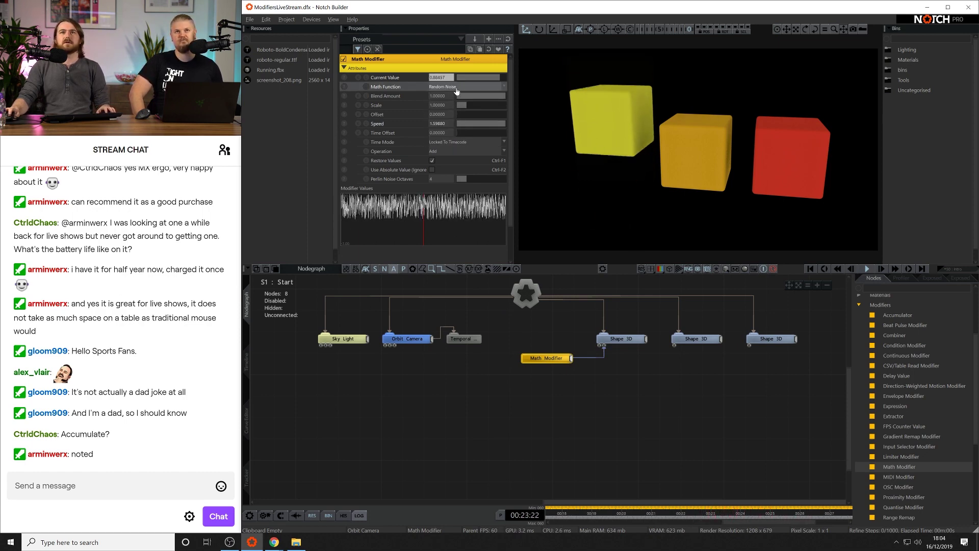
{"action": "left_click", "coordinate": [453, 87]}
{"action": "left_click", "coordinate": [453, 95]}
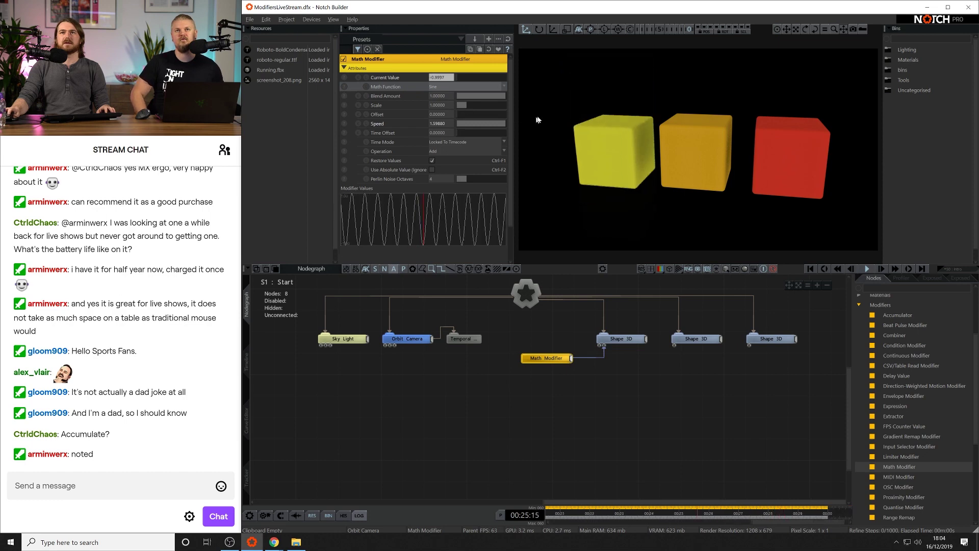
{"action": "left_click_drag", "start_coordinate": [494, 125], "coordinate": [484, 125]}
{"action": "left_click", "coordinate": [613, 388]}
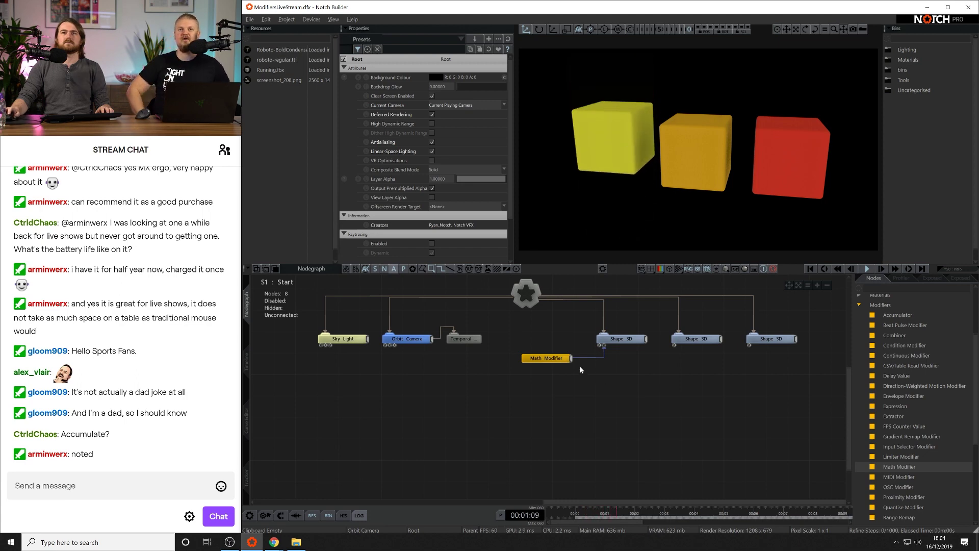
Set the Math Modifier's time mode to Use Deltas (Continuous/Looping).
{"action": "left_click", "coordinate": [563, 358]}
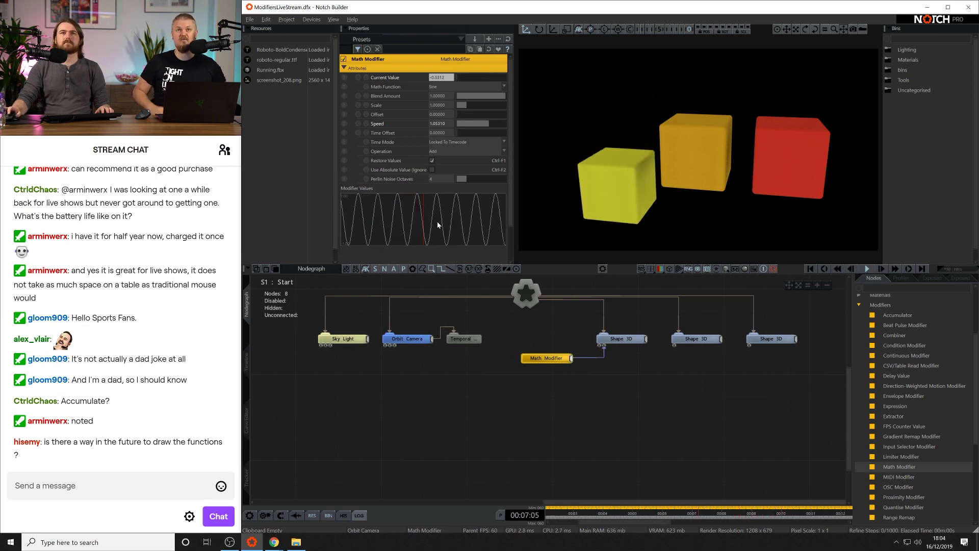
{"action": "left_click", "coordinate": [456, 142]}
{"action": "left_click", "coordinate": [461, 149]}
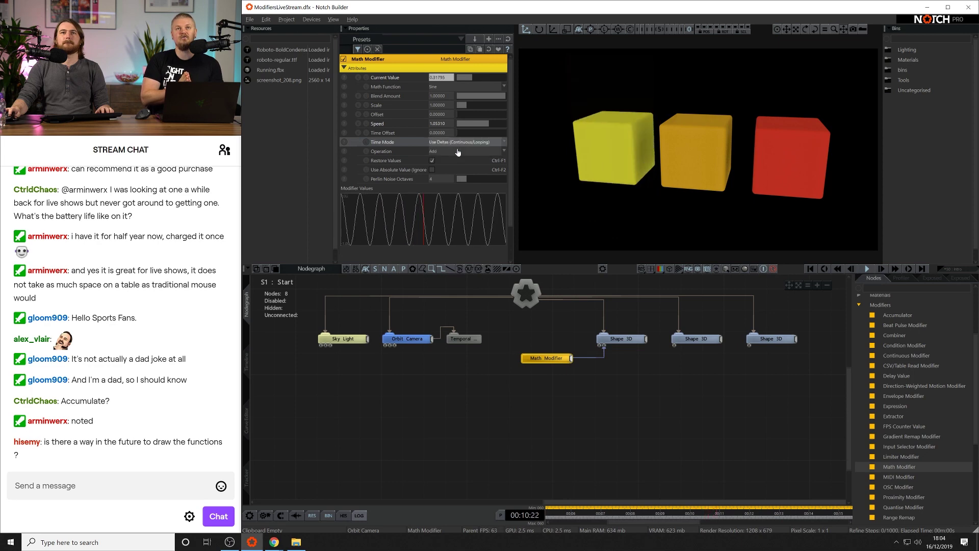
{"action": "left_click", "coordinate": [548, 414]}
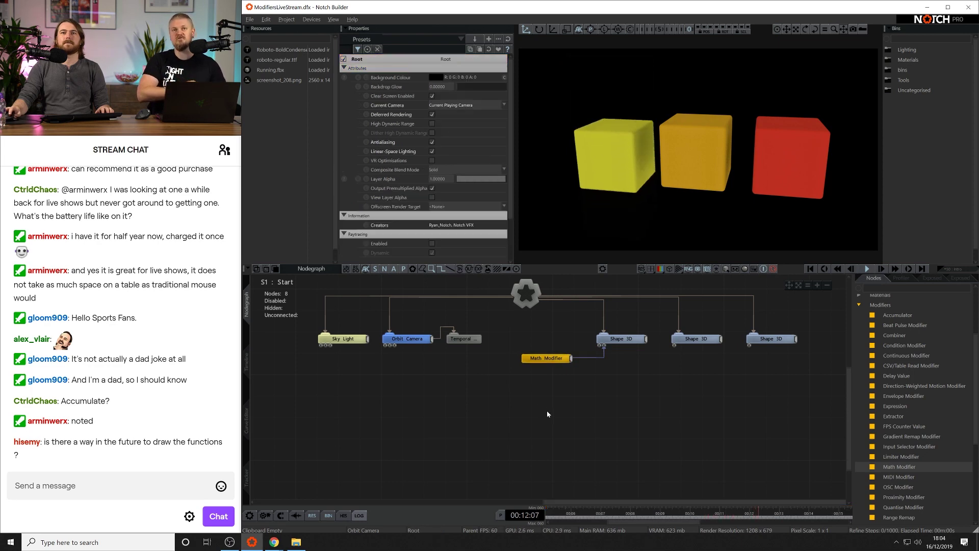
Return the Math Modifier's time mode to Locked To Timecode.
{"action": "left_click", "coordinate": [548, 359]}
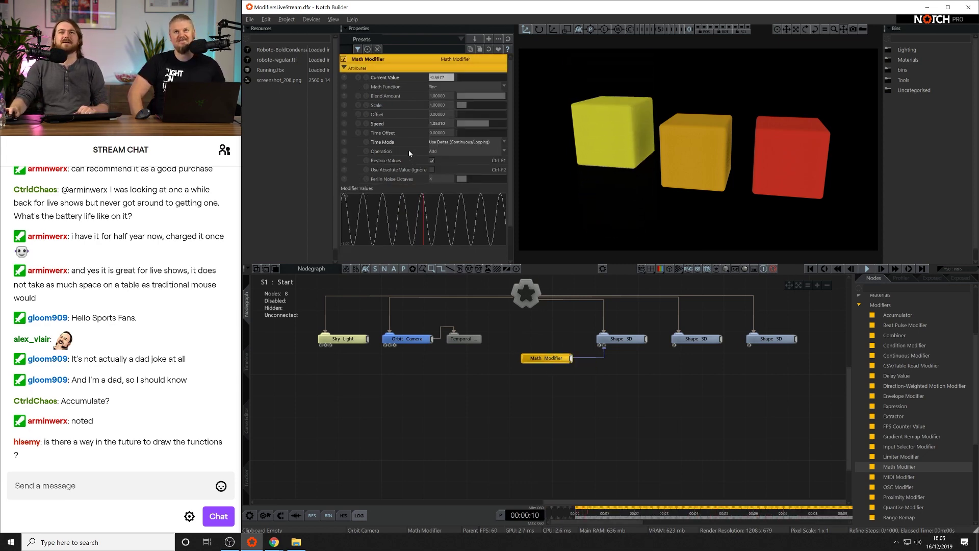
{"action": "left_click", "coordinate": [438, 143]}
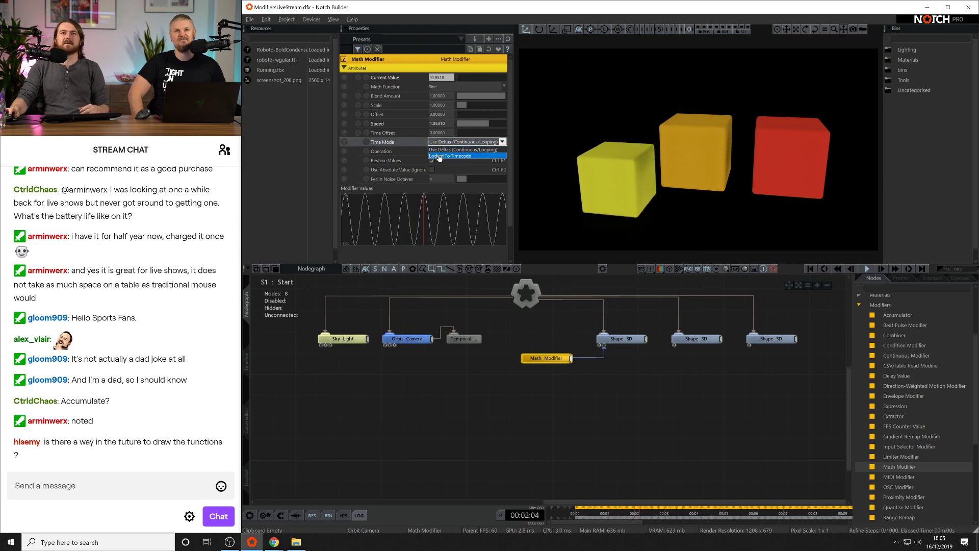
{"action": "left_click", "coordinate": [441, 161]}
{"action": "left_click", "coordinate": [627, 447]}
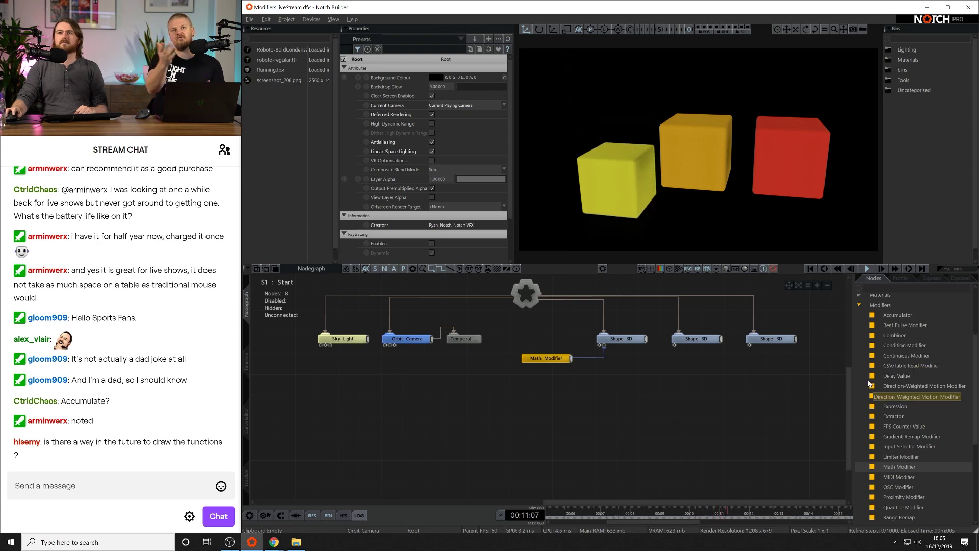
Link the same Math Modifier to Position Y of the orange cube's Shape 3D node.
{"action": "left_click", "coordinate": [530, 358]}
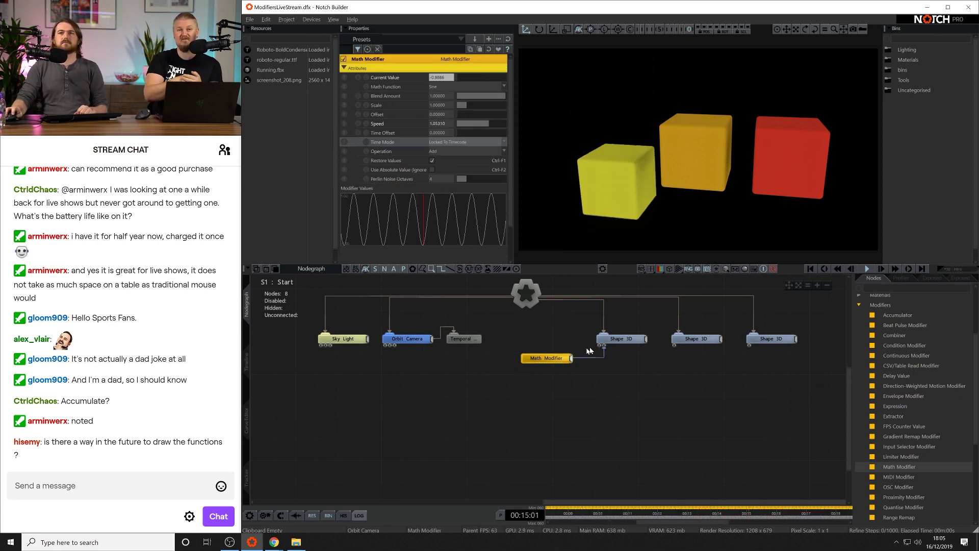
{"action": "left_click", "coordinate": [703, 339]}
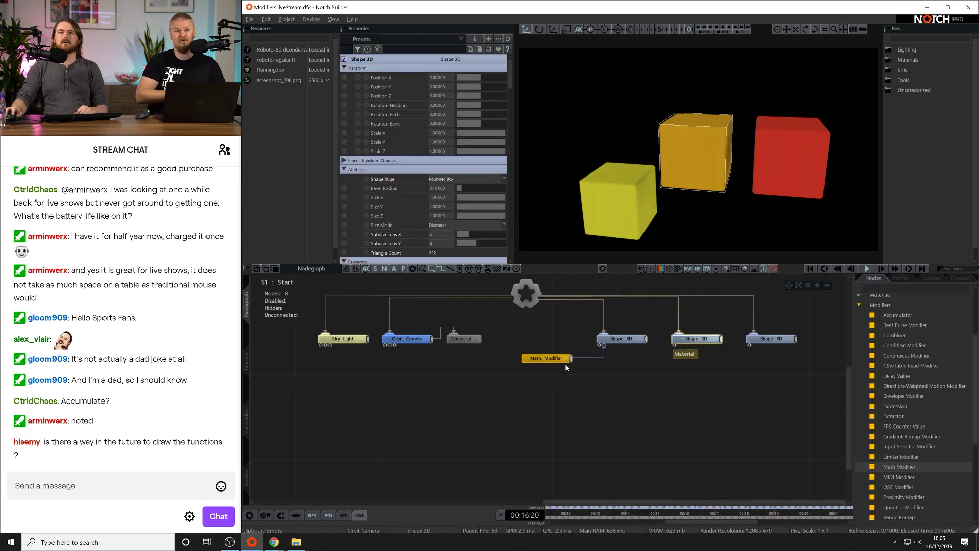
{"action": "left_click_drag", "start_coordinate": [396, 89], "coordinate": [396, 87]}
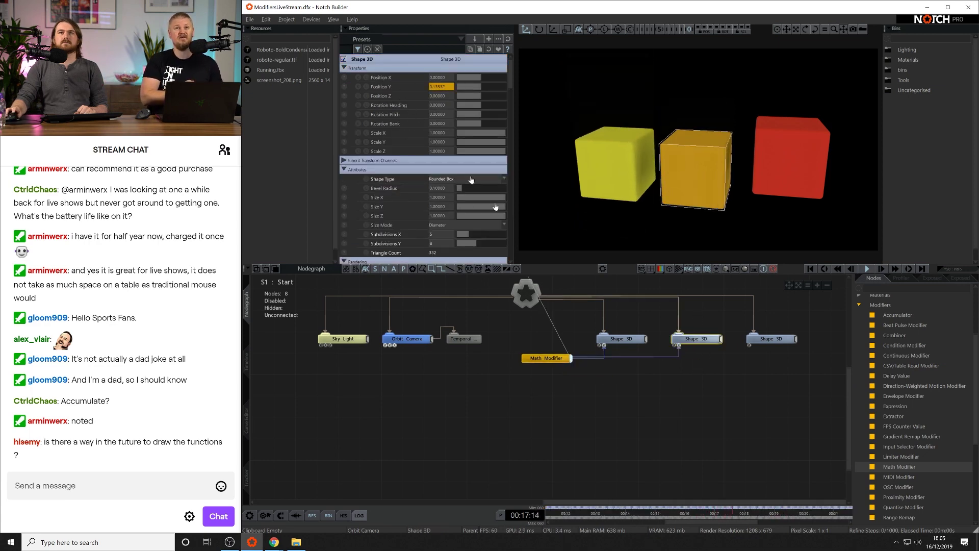
{"action": "left_click", "coordinate": [734, 466]}
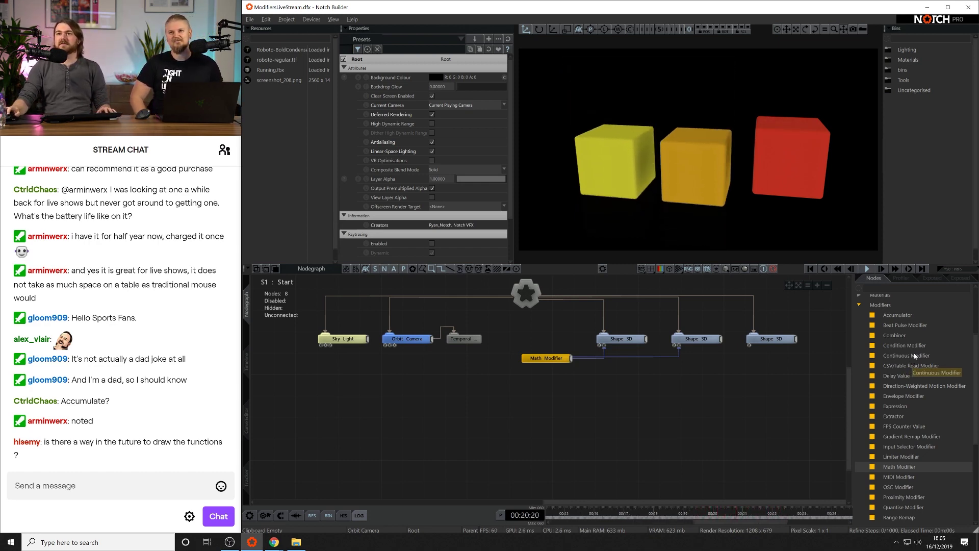
Add a Continuous Modifier node below the Math Modifier and link it to Rotation Heading of the orange cube's Shape 3D node.
{"action": "left_click_drag", "start_coordinate": [907, 357], "coordinate": [678, 376]}
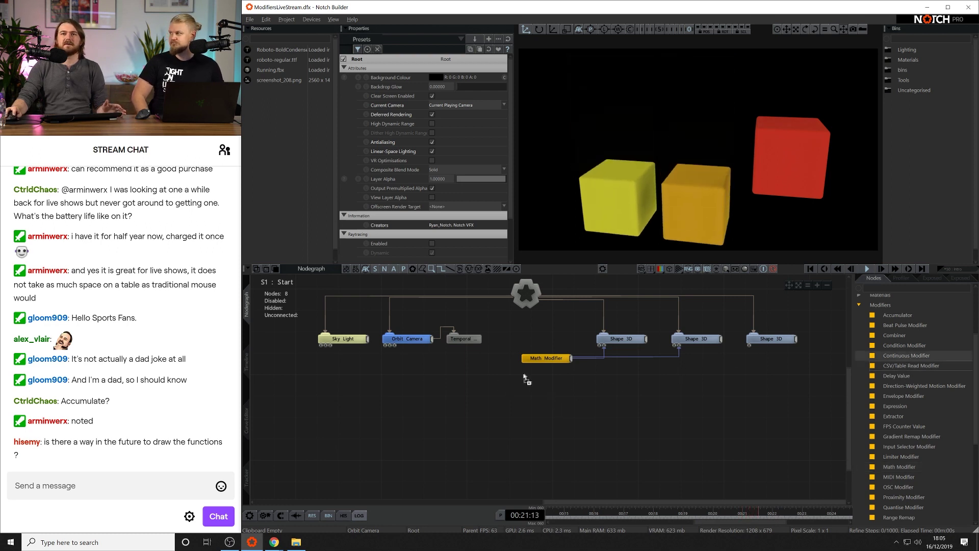
{"action": "left_click_drag", "start_coordinate": [525, 378], "coordinate": [525, 378]}
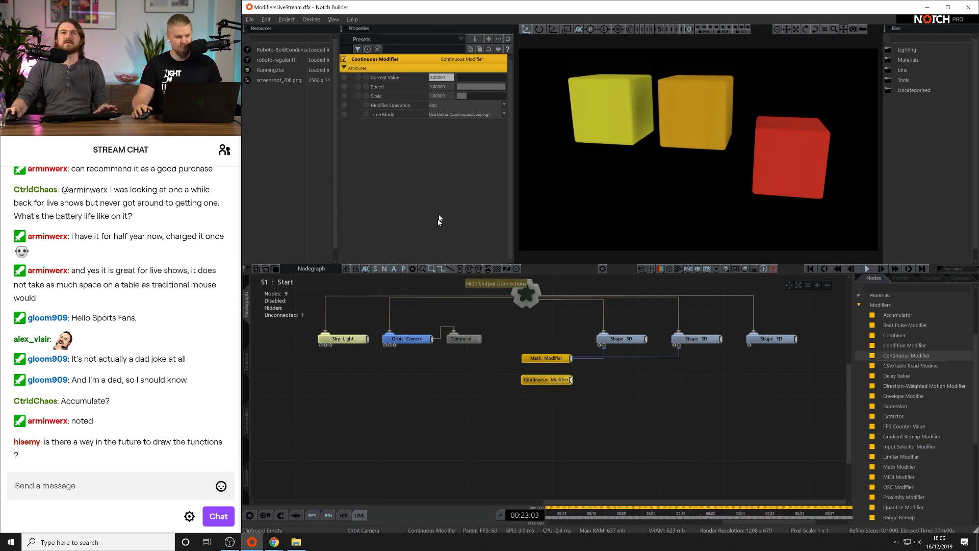
{"action": "left_click", "coordinate": [696, 339]}
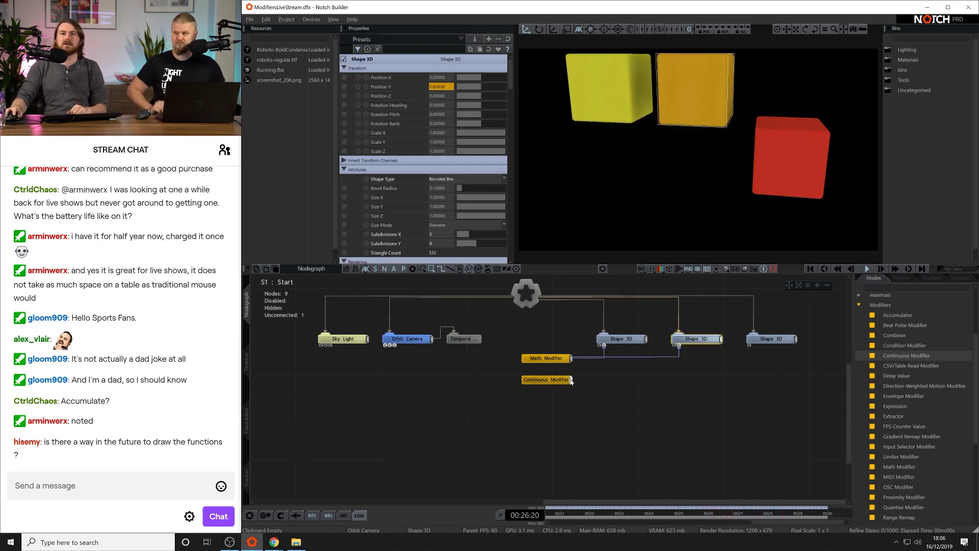
{"action": "left_click_drag", "start_coordinate": [571, 381], "coordinate": [487, 239]}
{"action": "left_click_drag", "start_coordinate": [413, 108], "coordinate": [413, 107]}
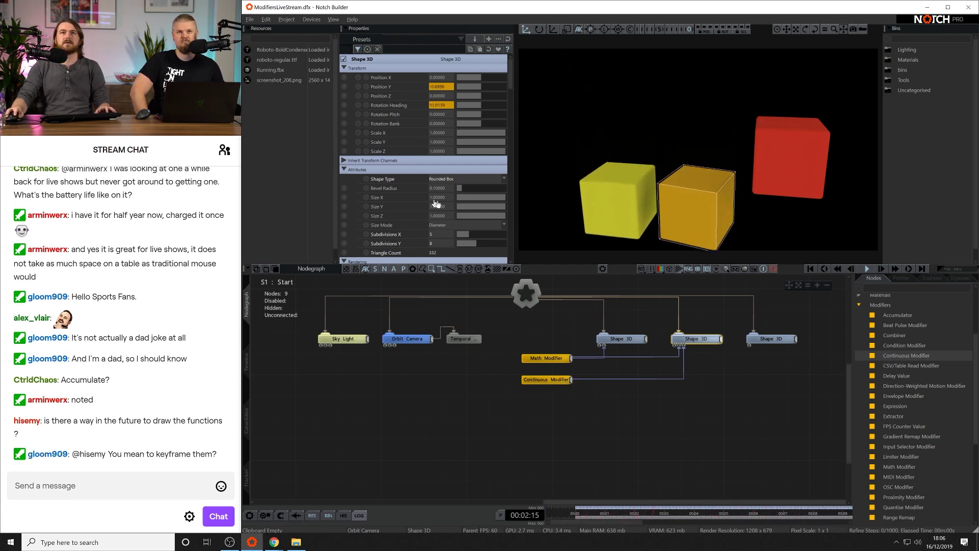
Set the Continuous Modifier's scale to 30.
{"action": "left_click", "coordinate": [525, 379]}
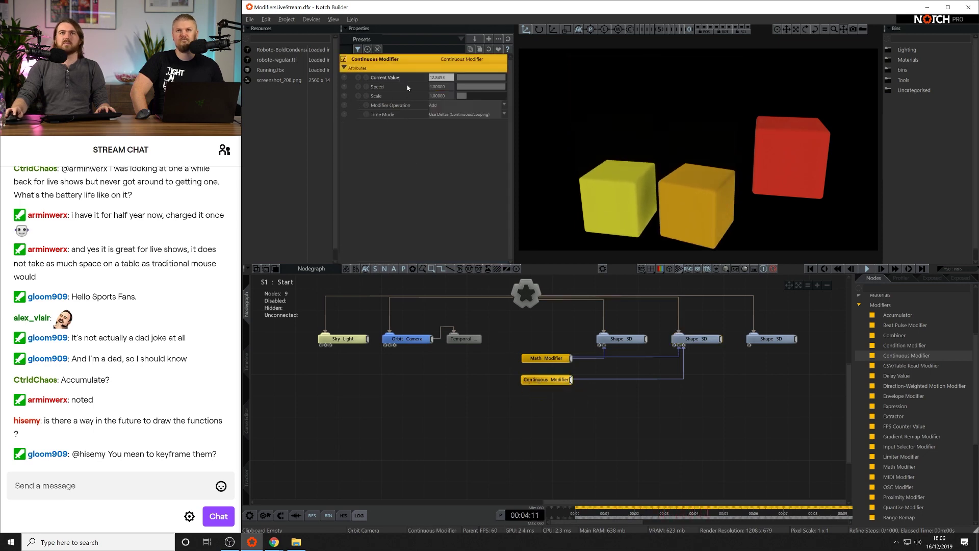
{"action": "left_click", "coordinate": [448, 96]}
{"action": "type", "text": "30"}
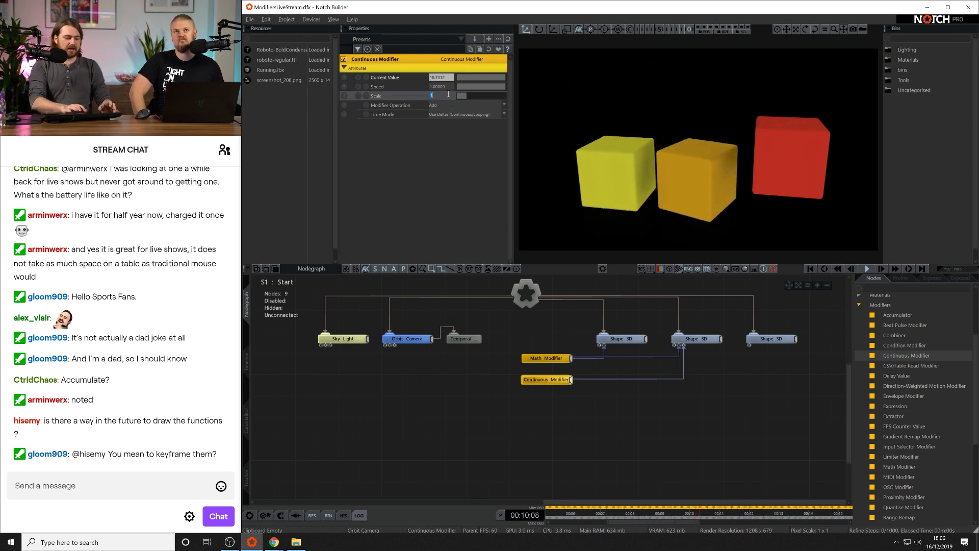
{"action": "key", "text": "Return"}
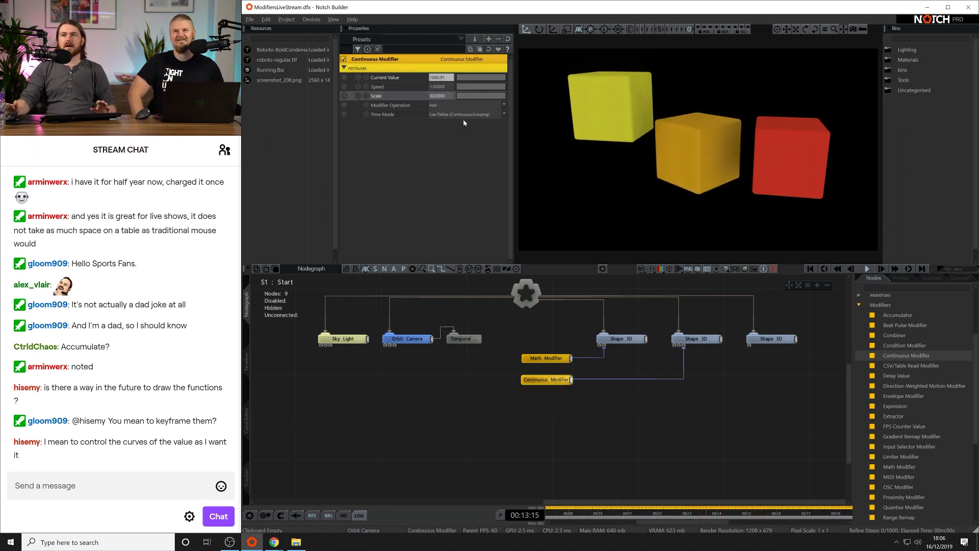
Find the Envelope Modifier by filtering the nodes for "enve" and add it below the Continuous Modifier.
{"action": "left_click", "coordinate": [582, 401]}
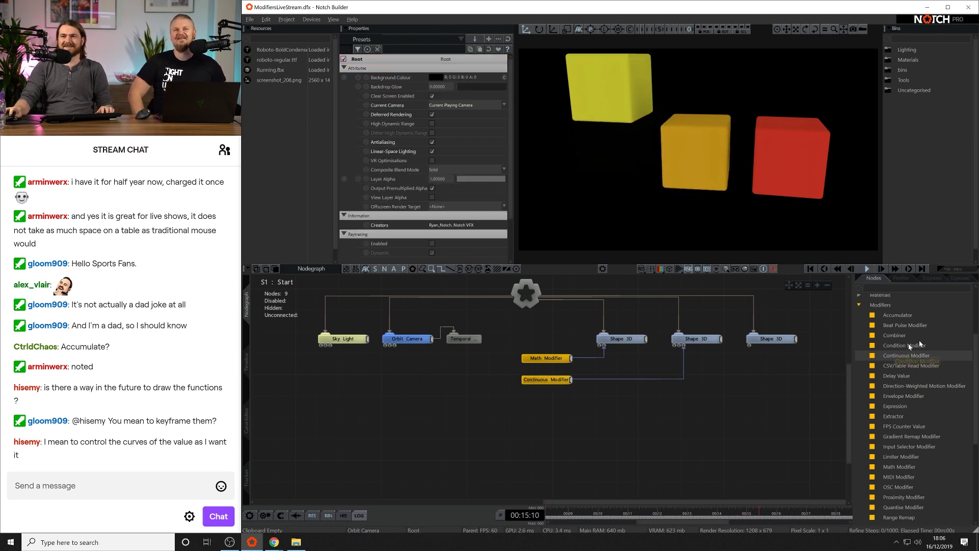
{"action": "left_click", "coordinate": [897, 289]}
{"action": "type", "text": "enve"}
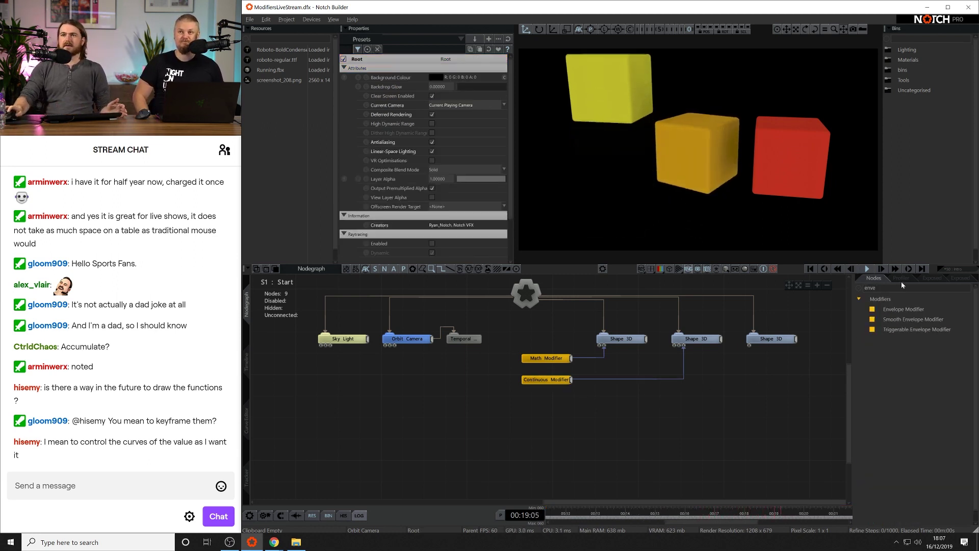
{"action": "left_click_drag", "start_coordinate": [887, 309], "coordinate": [428, 415]}
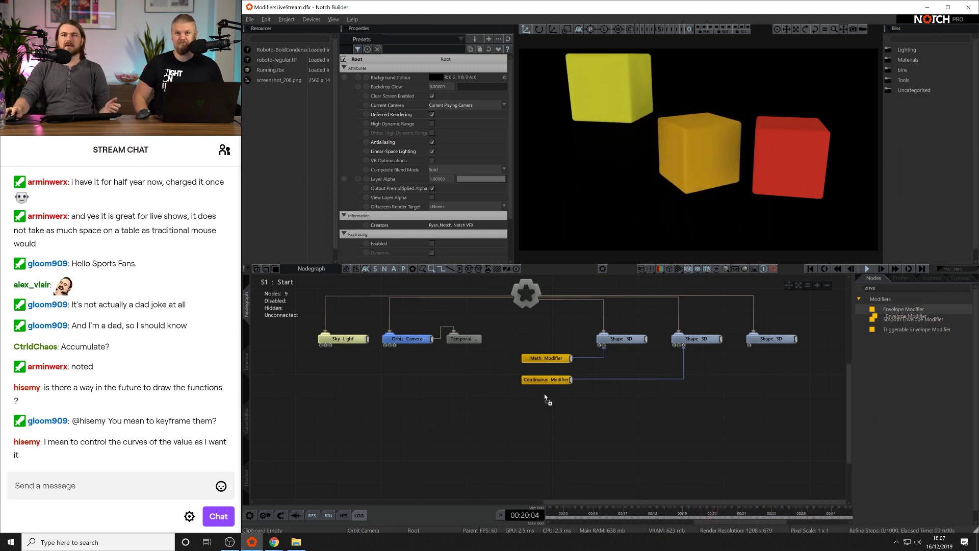
{"action": "left_click_drag", "start_coordinate": [527, 401], "coordinate": [528, 402]}
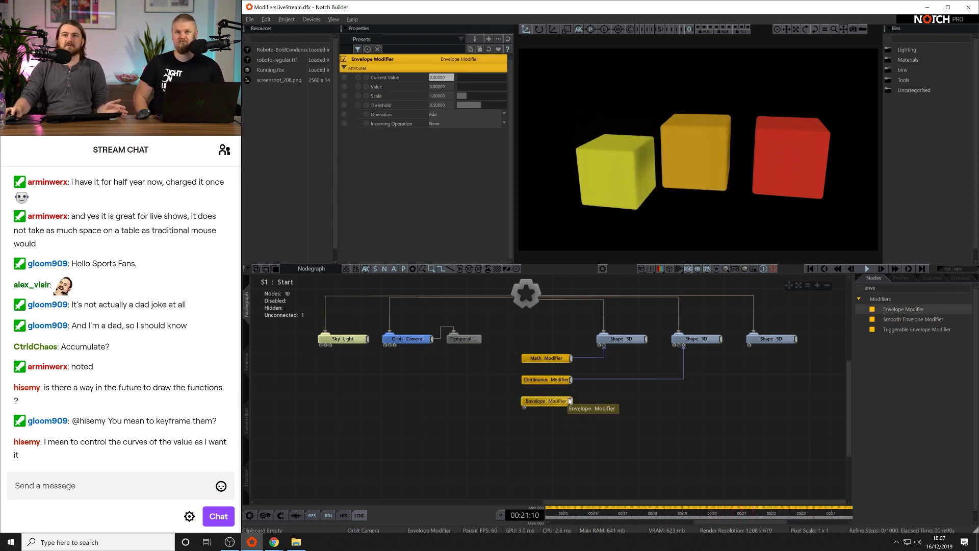
Link the Envelope Modifier to Scale Y of the red cube's Shape 3D node.
{"action": "left_click", "coordinate": [767, 338]}
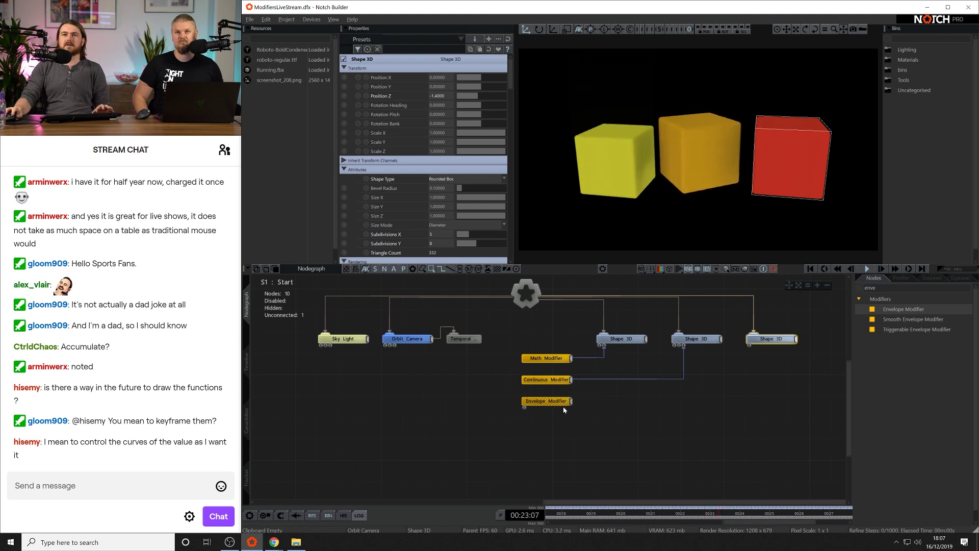
{"action": "left_click_drag", "start_coordinate": [573, 403], "coordinate": [476, 246]}
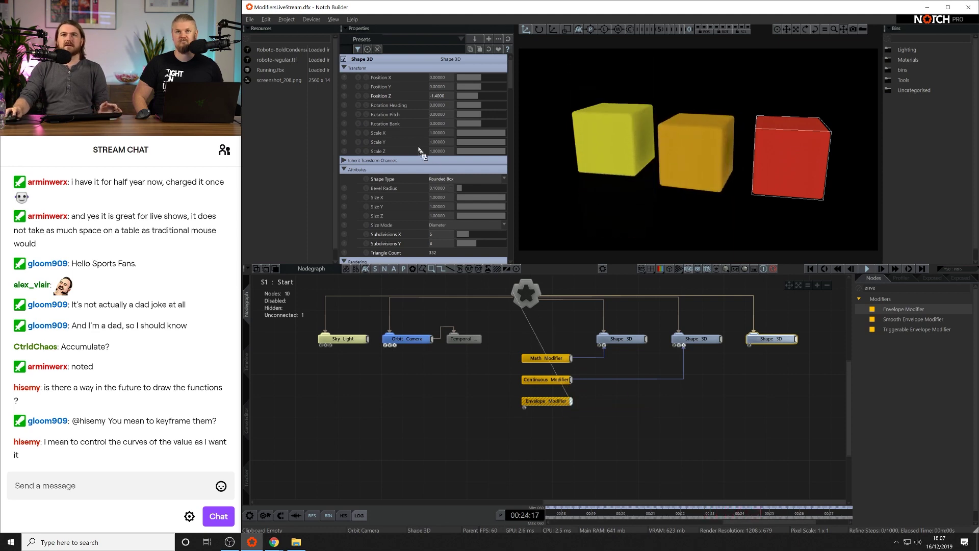
{"action": "left_click_drag", "start_coordinate": [411, 143], "coordinate": [411, 144]}
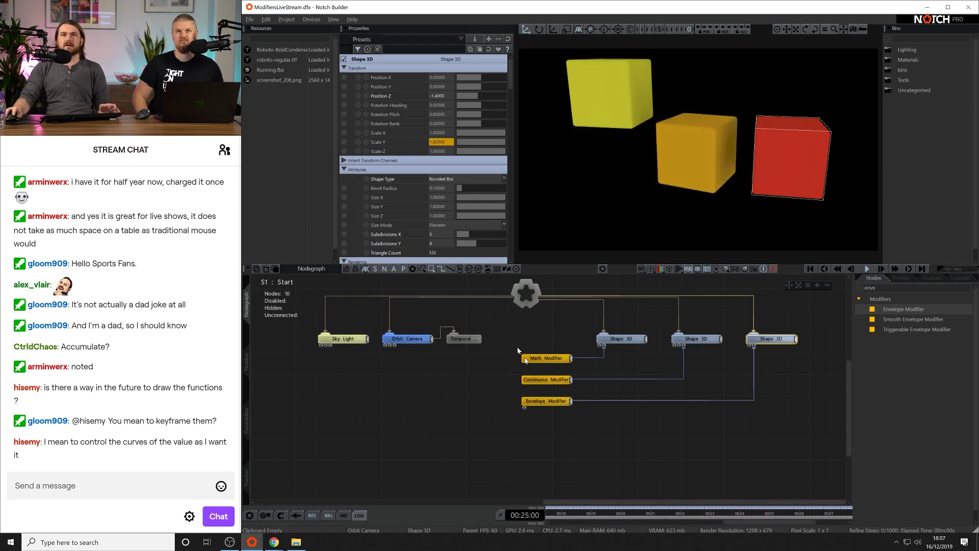
{"action": "left_click", "coordinate": [546, 428]}
{"action": "left_click", "coordinate": [540, 380]}
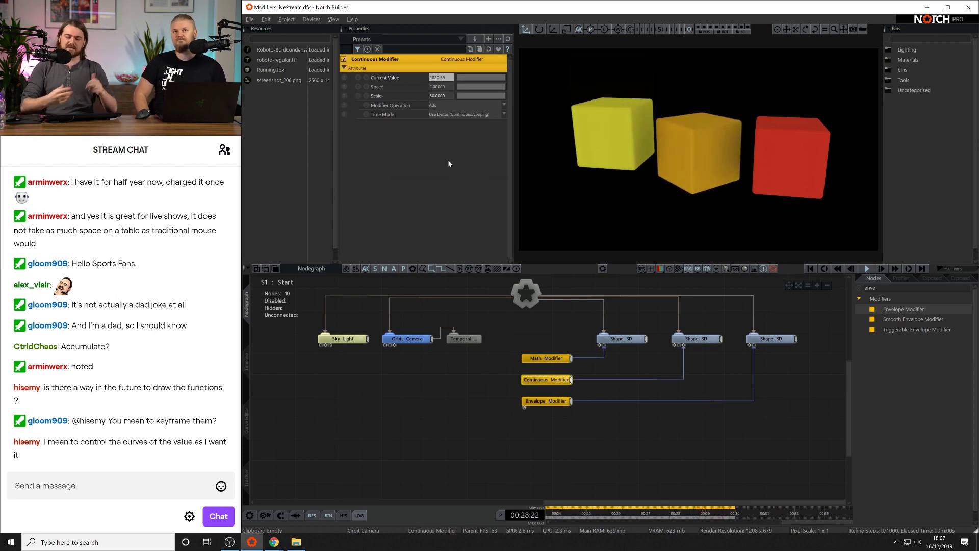
{"action": "left_click", "coordinate": [560, 357]}
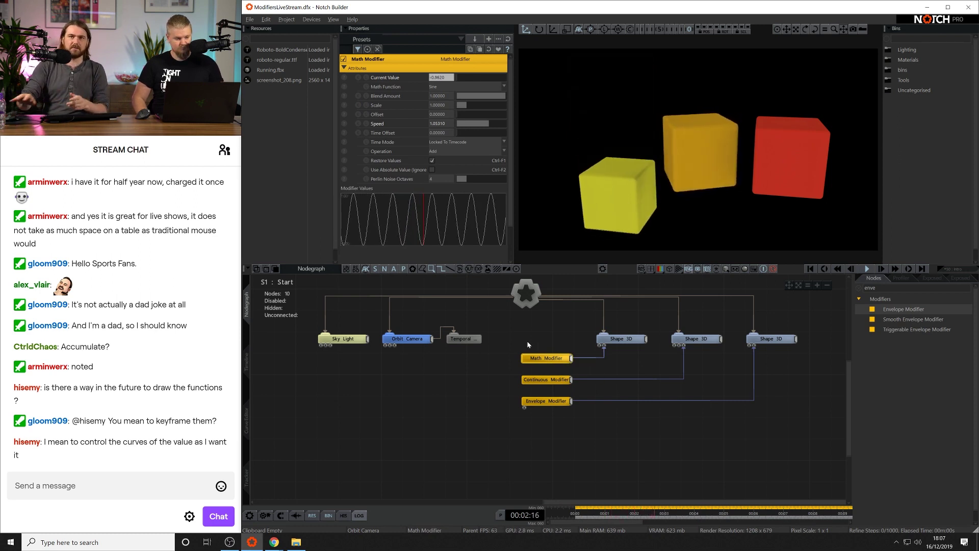
Try the Envelope Modifier's Value down to about -0.93 with the Add operation, and return it to 0.
{"action": "left_click", "coordinate": [546, 401]}
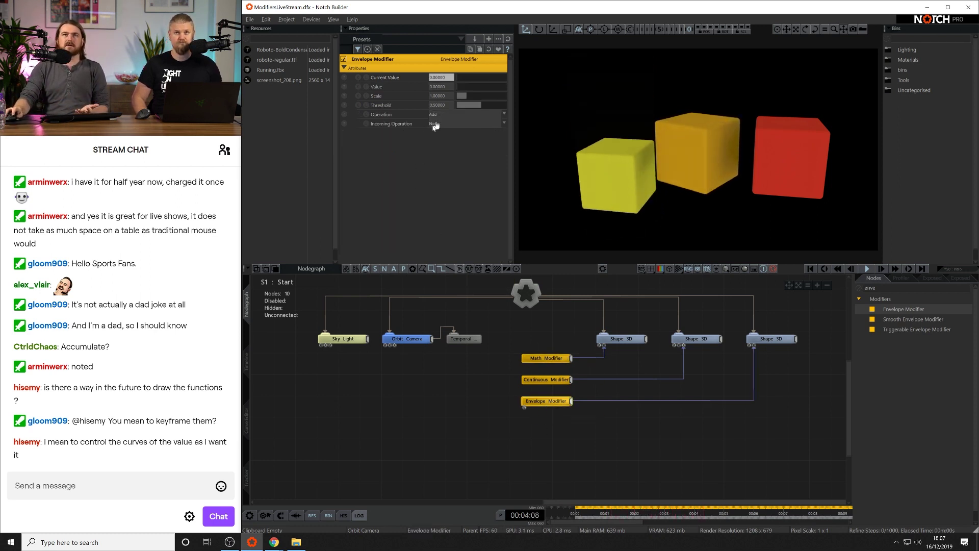
{"action": "left_click", "coordinate": [466, 87]}
{"action": "mouse_move", "coordinate": [488, 87]}
{"action": "left_mouse_down"}
{"action": "mouse_move", "coordinate": [513, 86]}
{"action": "mouse_move", "coordinate": [405, 96]}
{"action": "mouse_move", "coordinate": [485, 92]}
{"action": "left_mouse_up"}
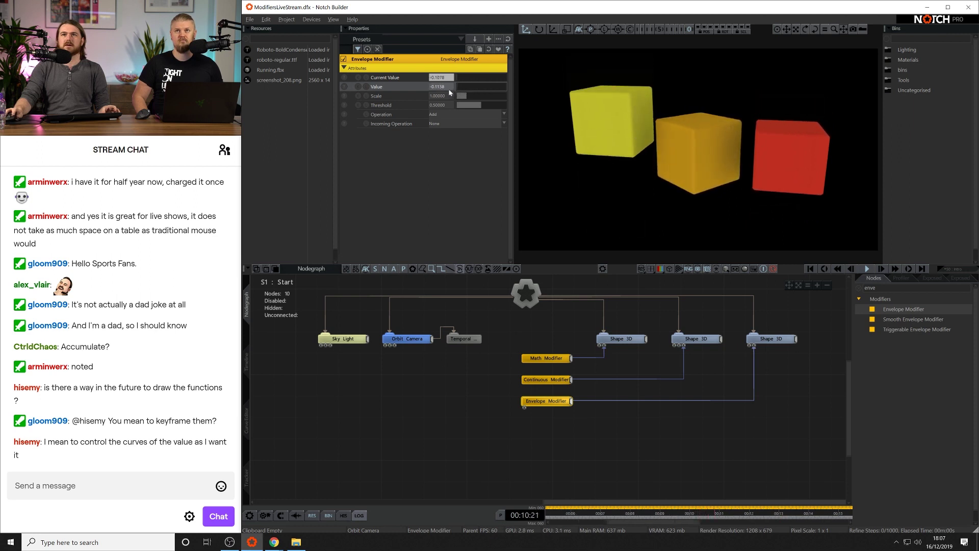
{"action": "left_click_drag", "start_coordinate": [409, 95], "coordinate": [414, 95]}
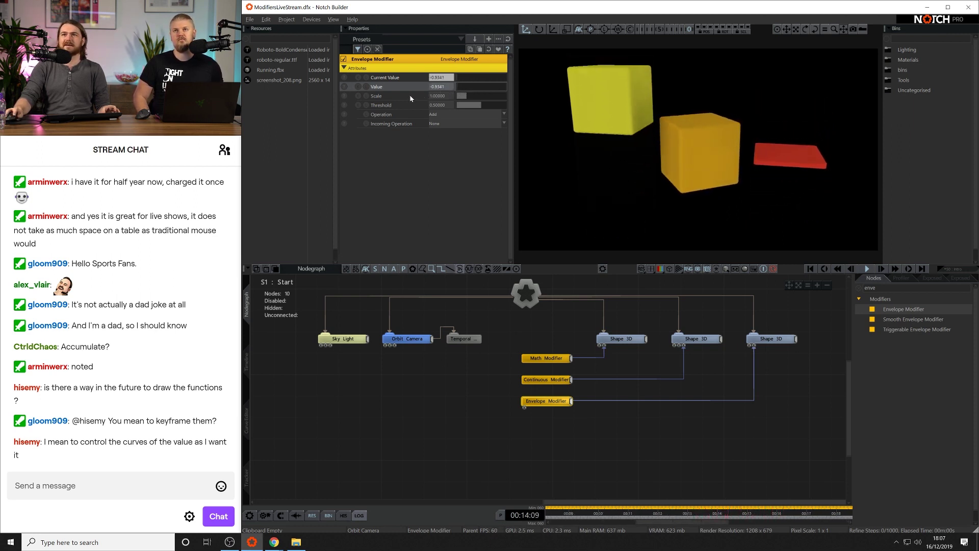
{"action": "left_click_drag", "start_coordinate": [427, 99], "coordinate": [468, 117]}
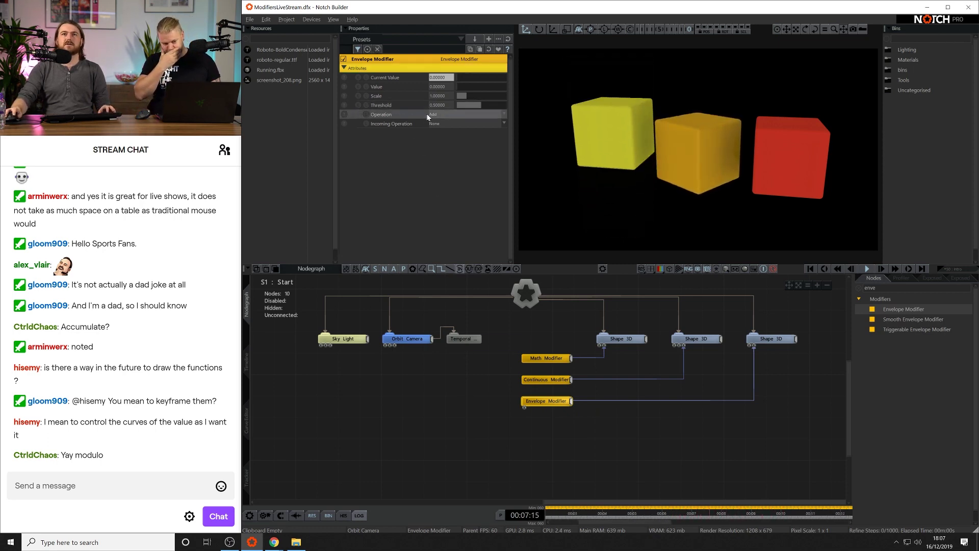
{"action": "left_click", "coordinate": [558, 381]}
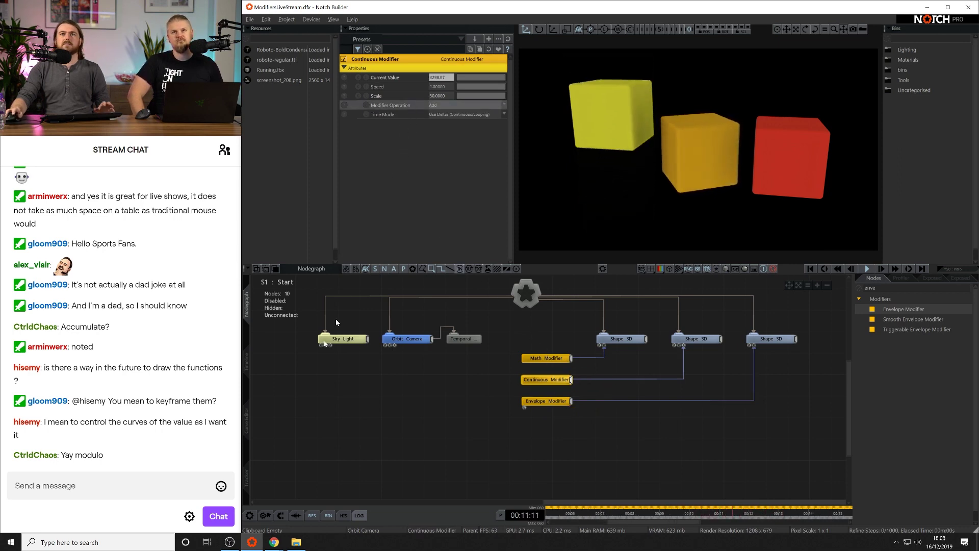
{"action": "left_click", "coordinate": [551, 358]}
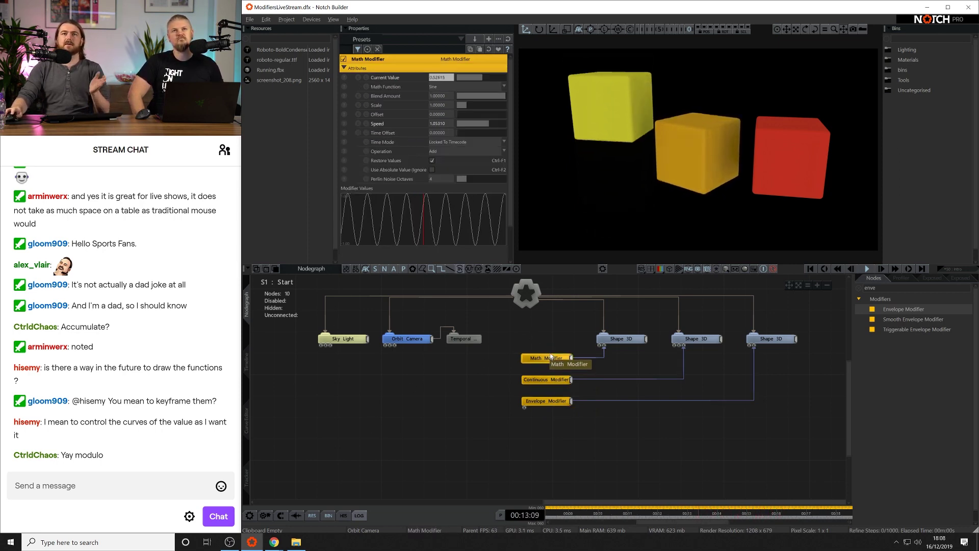
{"action": "left_click", "coordinate": [617, 339]}
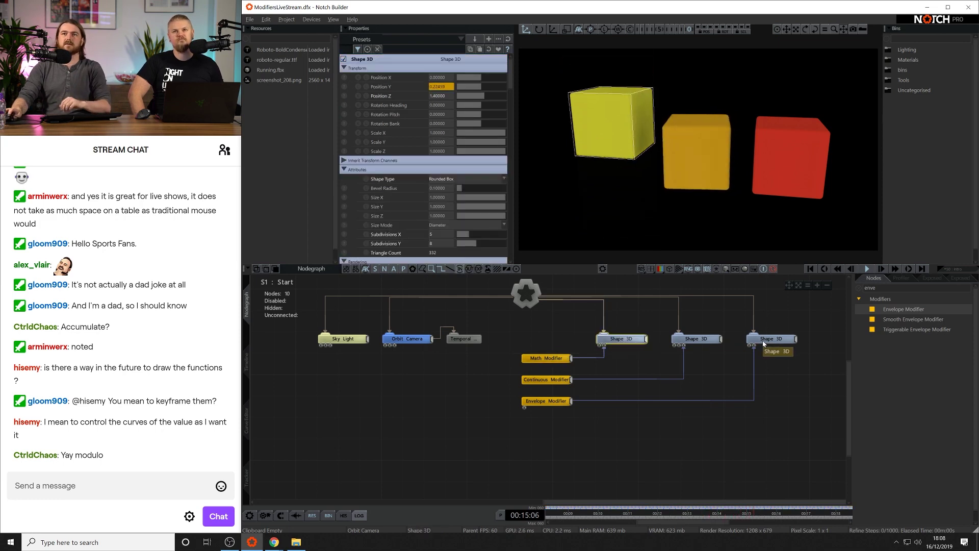
{"action": "left_click", "coordinate": [559, 401]}
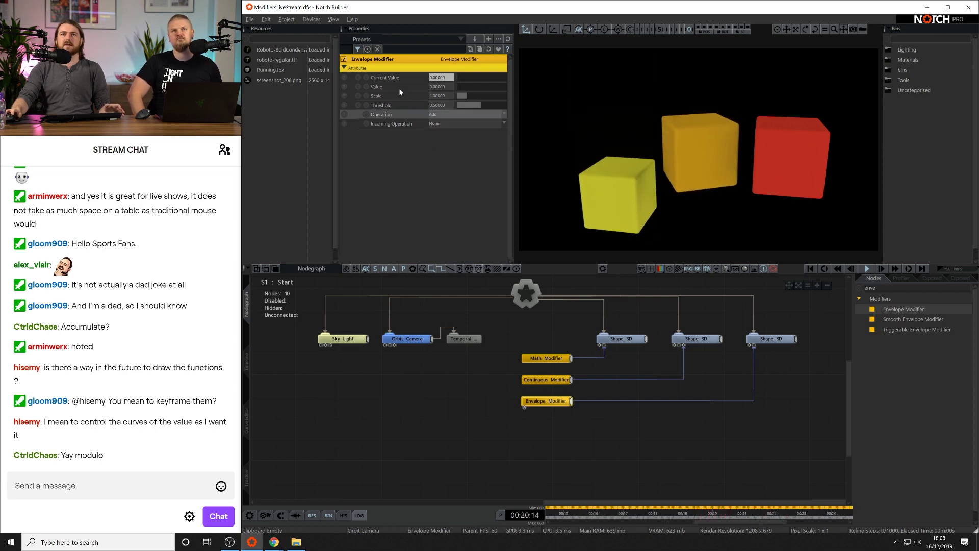
{"action": "left_click", "coordinate": [778, 338]}
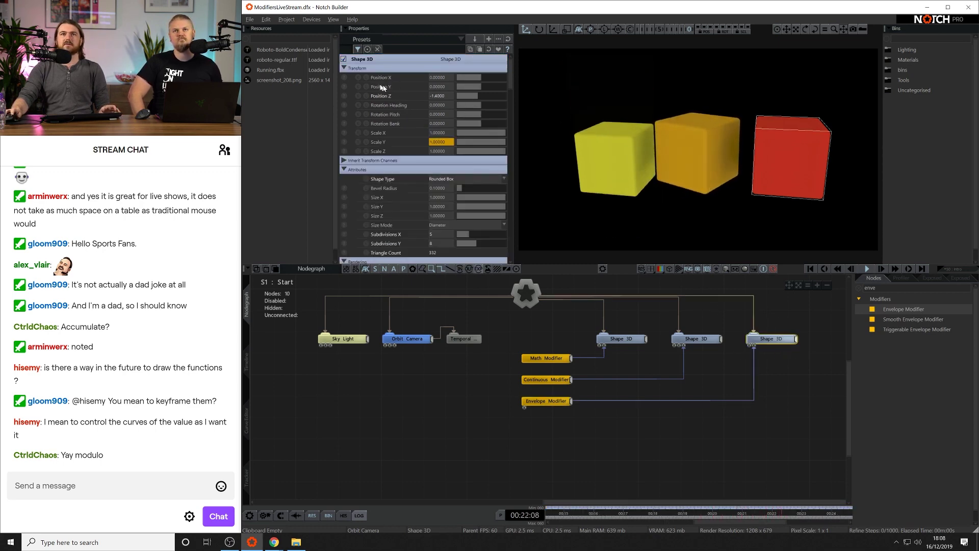
Set the Envelope Modifier's operation to Multiply and try its Value at about 0.42 and 0, ending at 1.
{"action": "left_click", "coordinate": [555, 399]}
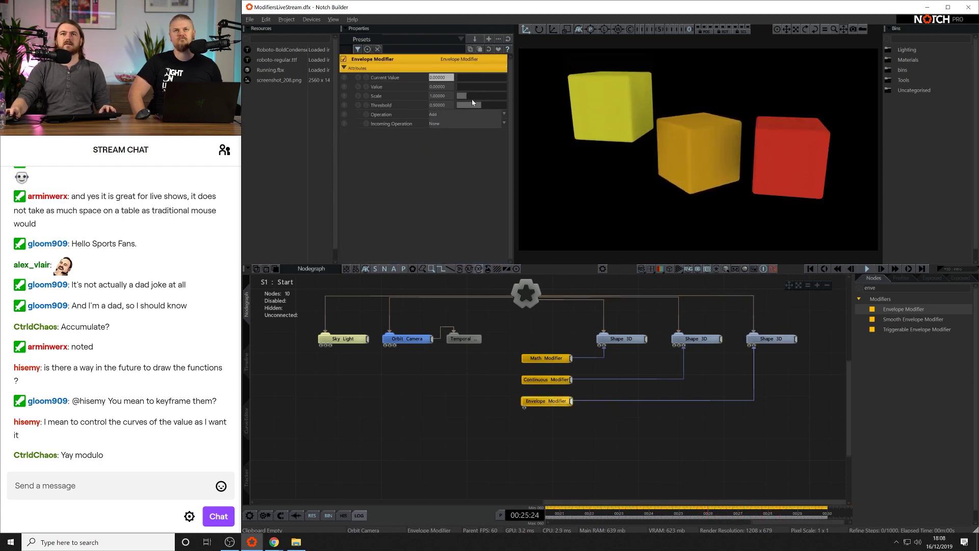
{"action": "left_click", "coordinate": [459, 114]}
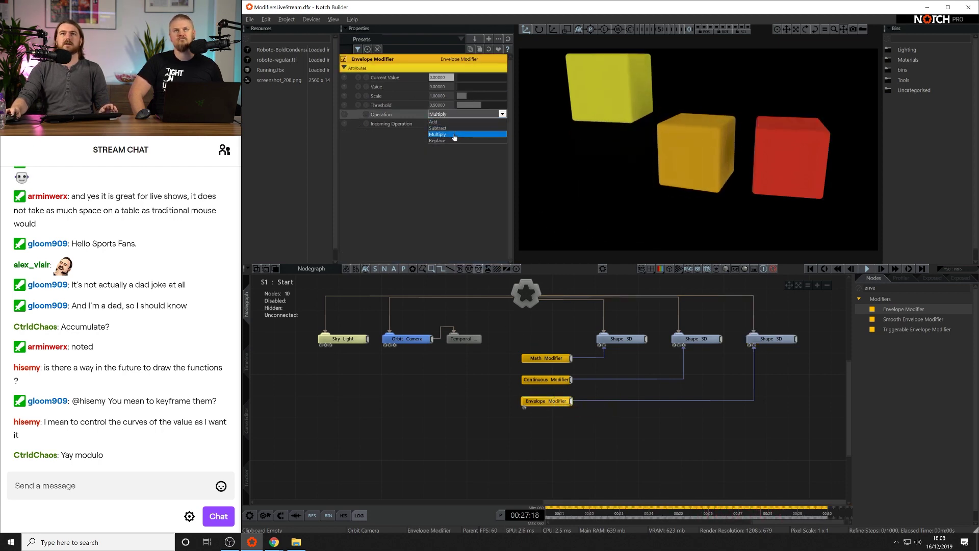
{"action": "left_click", "coordinate": [449, 136]}
{"action": "mouse_move", "coordinate": [469, 86]}
{"action": "left_mouse_down"}
{"action": "mouse_move", "coordinate": [515, 87]}
{"action": "mouse_move", "coordinate": [478, 88]}
{"action": "left_mouse_up"}
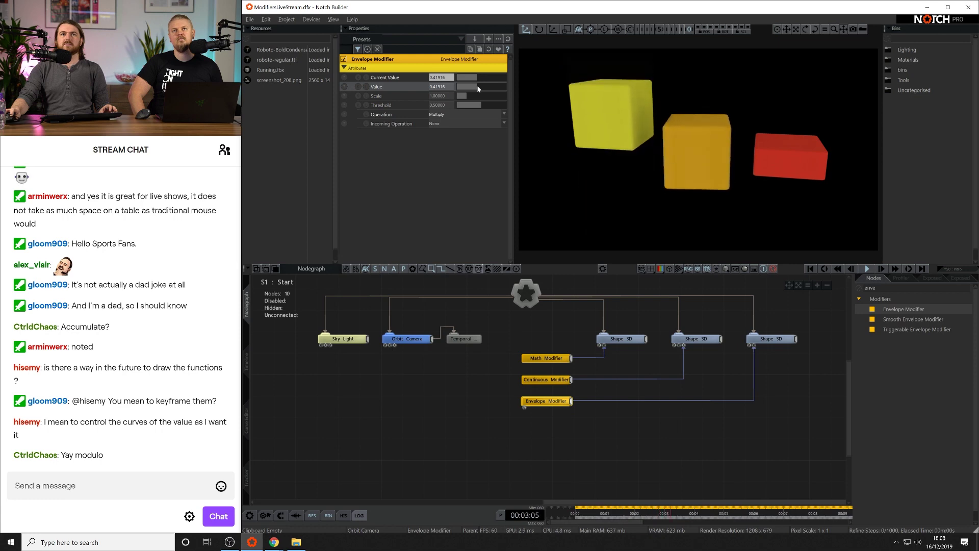
{"action": "left_click_drag", "start_coordinate": [474, 88], "coordinate": [449, 91]}
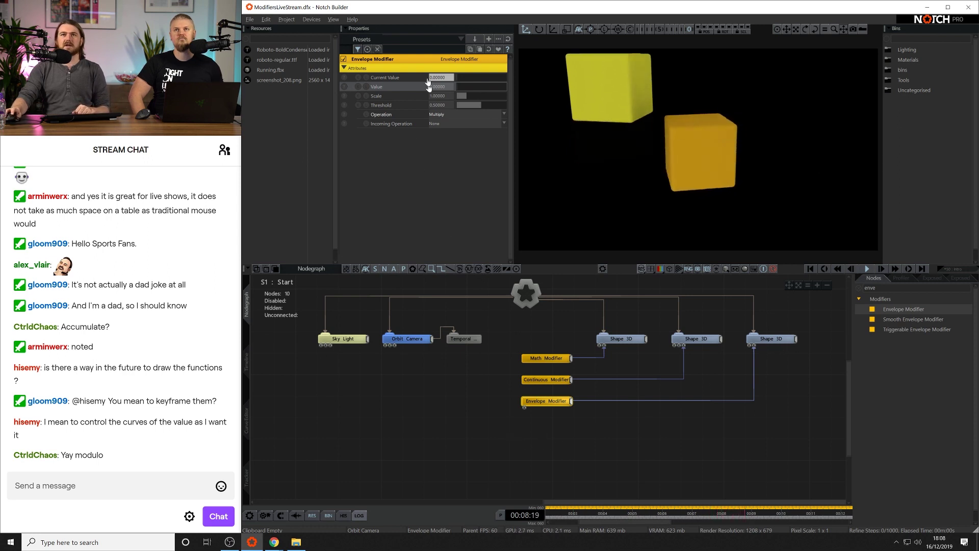
{"action": "left_click_drag", "start_coordinate": [464, 87], "coordinate": [507, 87]}
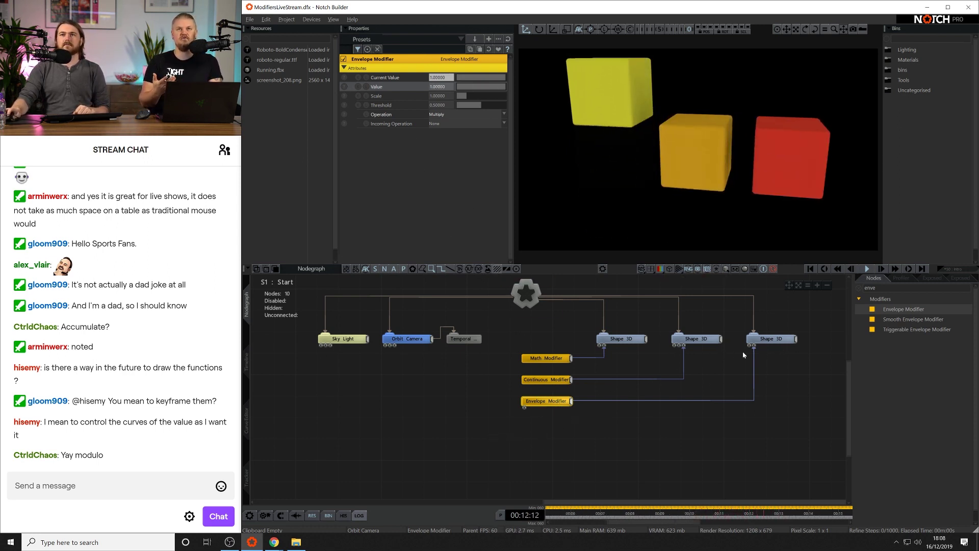
Set the Envelope Modifier's operation to Subtract and its Value to 0.
{"action": "left_click", "coordinate": [436, 114]}
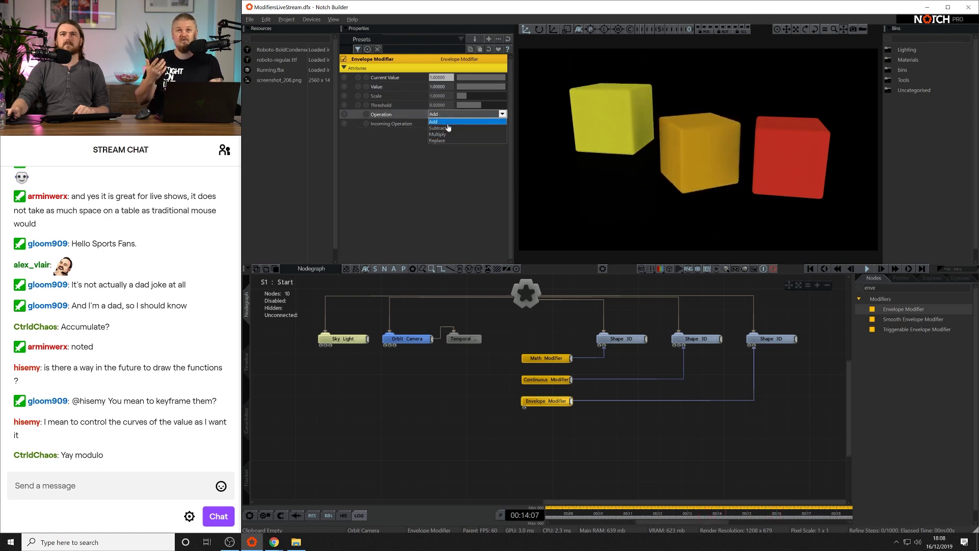
{"action": "left_click", "coordinate": [449, 128]}
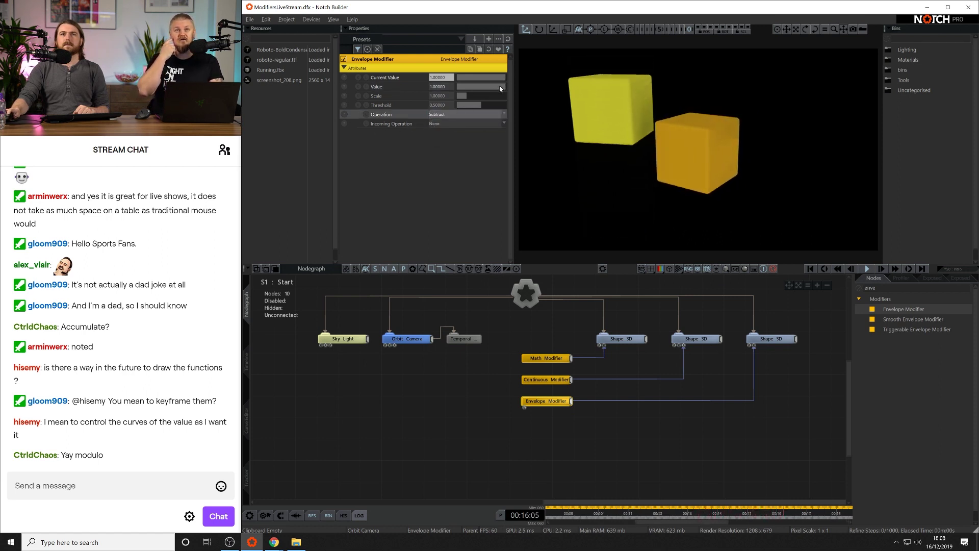
{"action": "left_click_drag", "start_coordinate": [500, 86], "coordinate": [423, 98]}
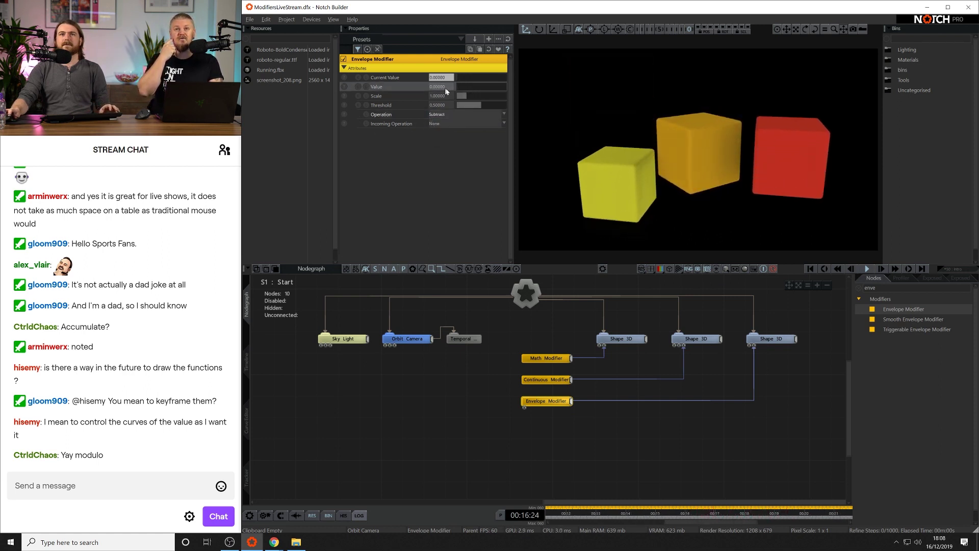
Open the Envelope Modifier's reference manual page in the browser to look up its attributes, and reposition the browser window.
{"action": "left_click", "coordinate": [508, 52]}
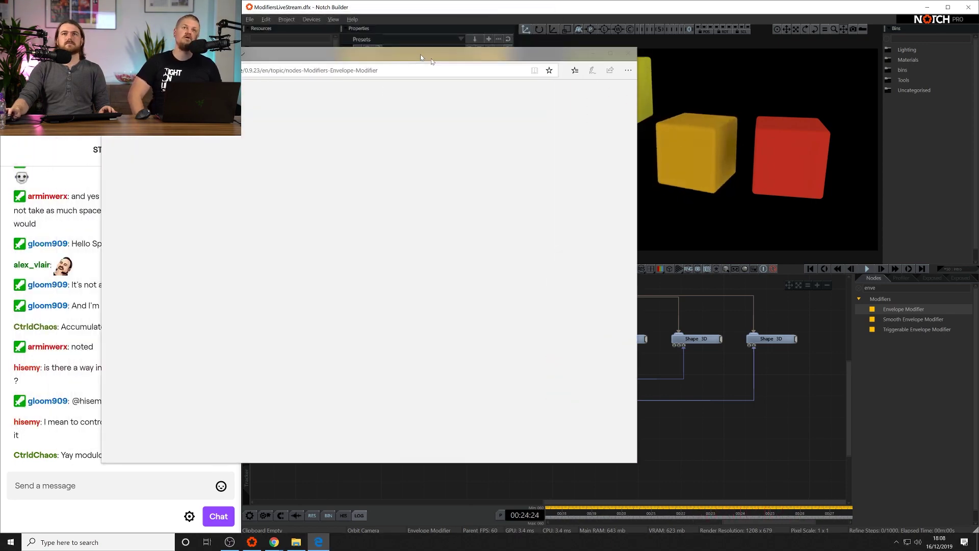
{"action": "left_click_drag", "start_coordinate": [625, 96], "coordinate": [660, 78]}
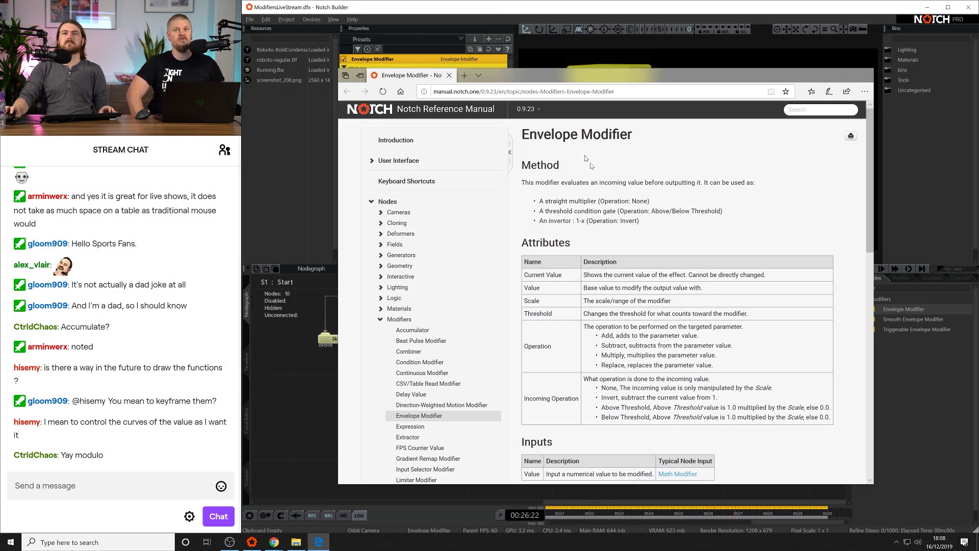
Look through the Envelope Modifier's attributes and operations in the manual, and open the Math Modifier page from its inputs.
{"action": "scroll", "coordinate": [617, 237], "scroll_direction": "down", "scroll_amount": 4}
{"action": "scroll", "coordinate": [617, 235], "scroll_direction": "up", "scroll_amount": 3}
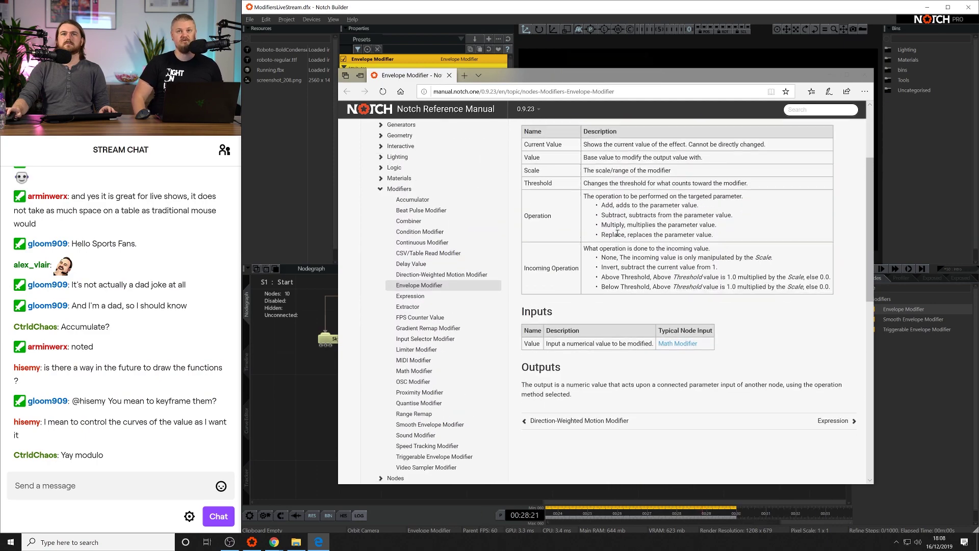
{"action": "scroll", "coordinate": [617, 233], "scroll_direction": "down", "scroll_amount": 1}
{"action": "scroll", "coordinate": [427, 320], "scroll_direction": "down", "scroll_amount": 1}
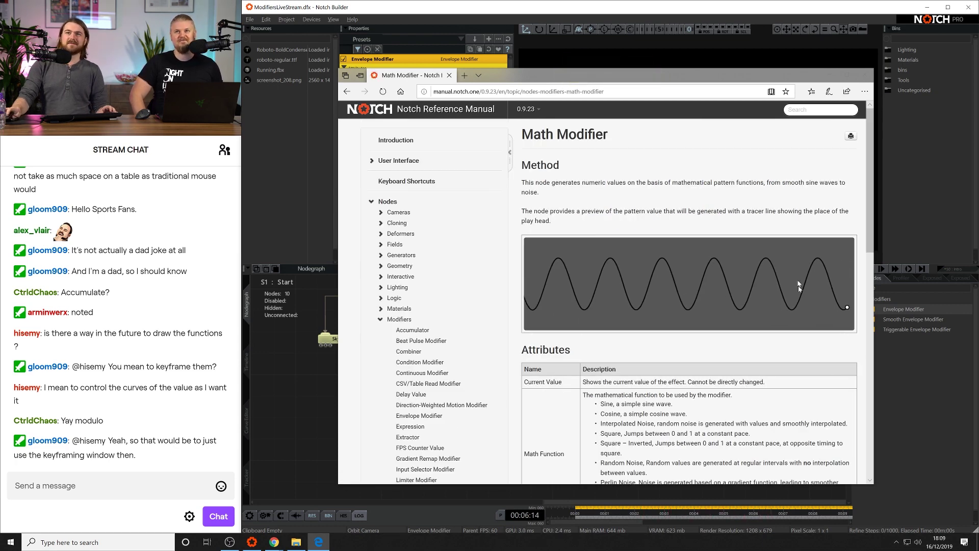
Close the browser and clear the node list's search filter.
{"action": "left_click", "coordinate": [861, 75]}
{"action": "left_click", "coordinate": [719, 371]}
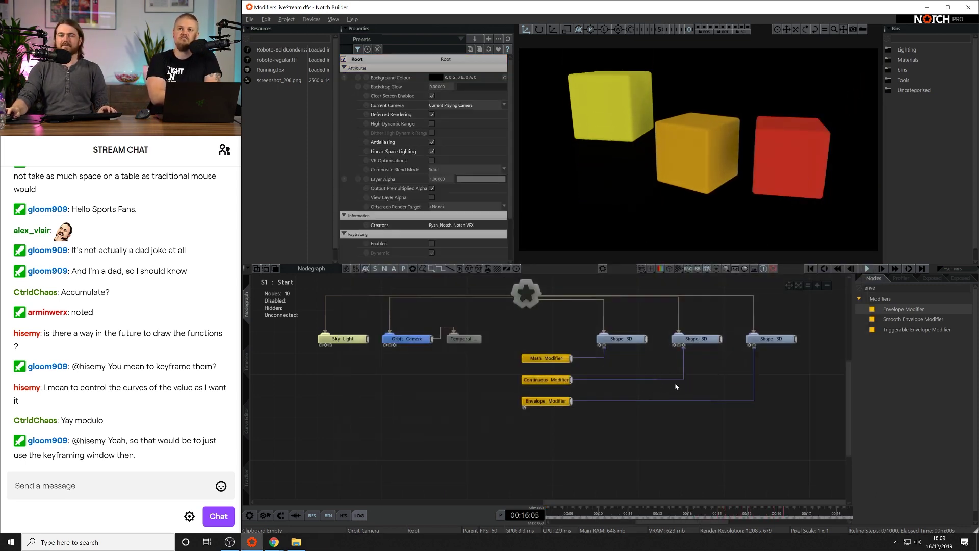
{"action": "left_click", "coordinate": [859, 287]}
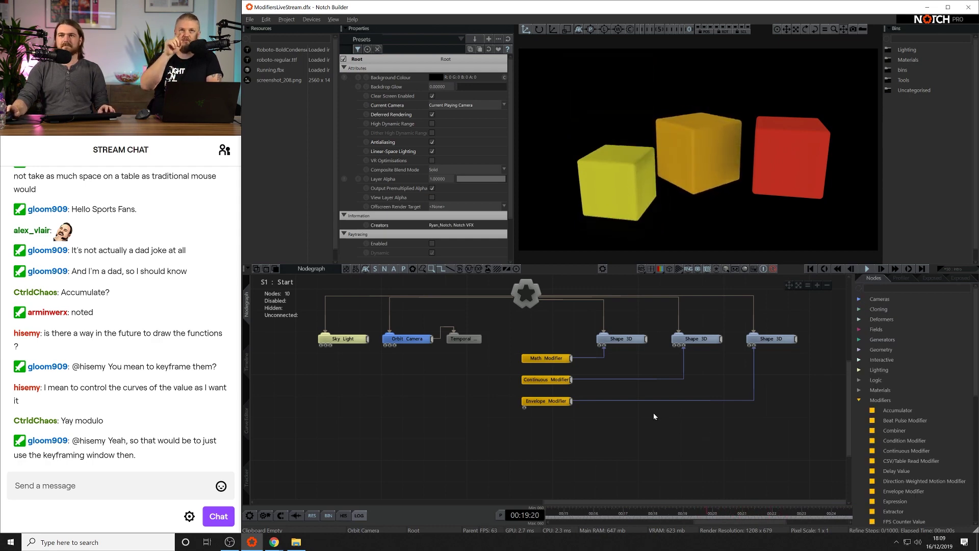
Expand the third Shape 3D node in the nodegraph to examine its full list of inputs, and collapse it again.
{"action": "left_click", "coordinate": [557, 405]}
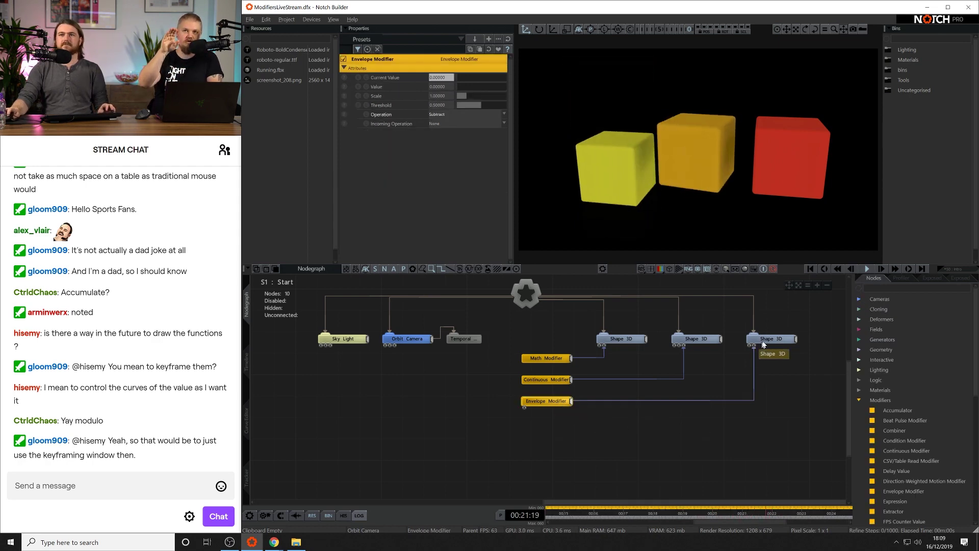
{"action": "double_click", "coordinate": [773, 341]}
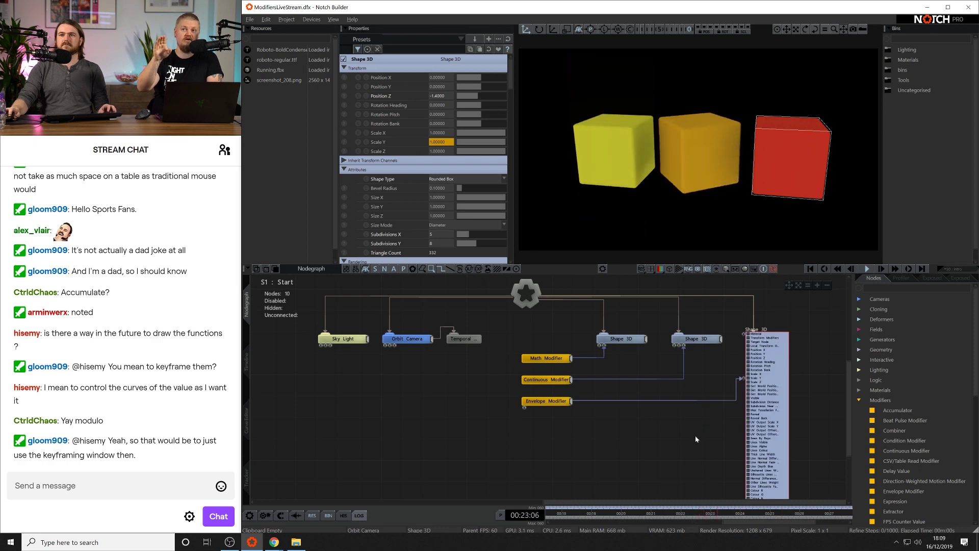
{"action": "middle_click_drag", "start_coordinate": [697, 436], "coordinate": [545, 465]}
{"action": "scroll", "coordinate": [545, 465], "scroll_direction": "up", "scroll_amount": 3}
{"action": "mouse_move", "coordinate": [724, 429]}
{"action": "middle_mouse_down"}
{"action": "mouse_move", "coordinate": [716, 322]}
{"action": "mouse_move", "coordinate": [708, 378]}
{"action": "mouse_move", "coordinate": [711, 325]}
{"action": "middle_mouse_up"}
{"action": "middle_click_drag", "start_coordinate": [706, 452], "coordinate": [694, 384]}
{"action": "middle_click_drag", "start_coordinate": [684, 452], "coordinate": [671, 359]}
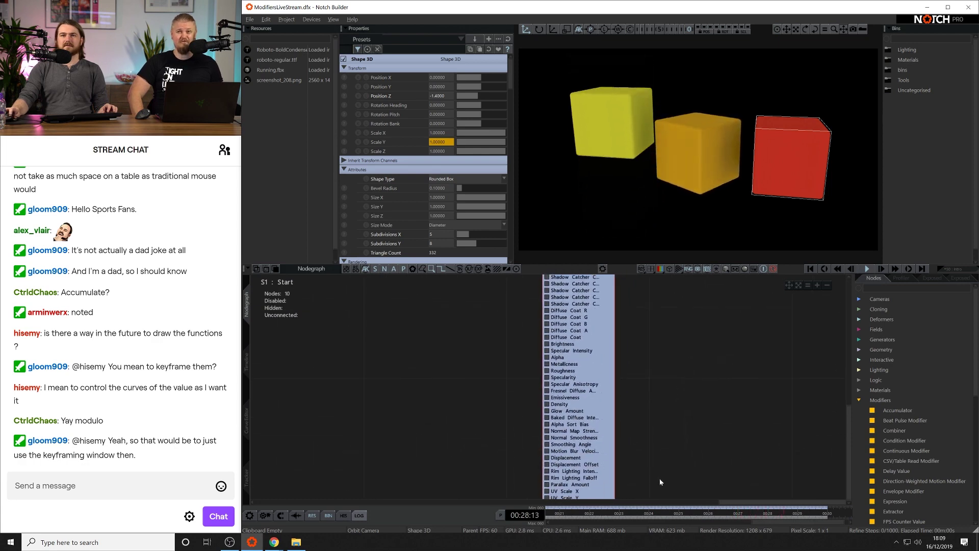
{"action": "middle_click_drag", "start_coordinate": [660, 482], "coordinate": [653, 360]}
{"action": "middle_click_drag", "start_coordinate": [647, 459], "coordinate": [643, 395]}
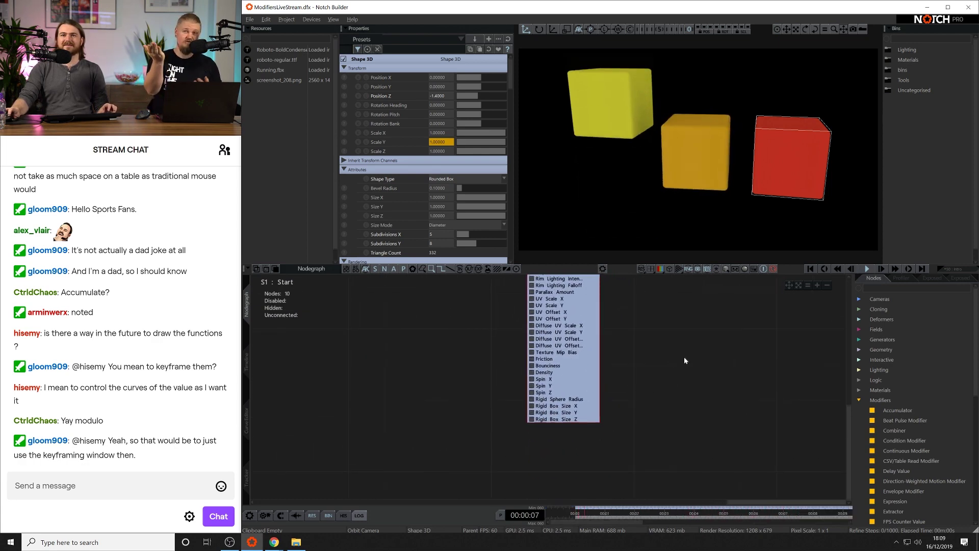
{"action": "scroll", "coordinate": [684, 359], "scroll_direction": "down", "scroll_amount": 8}
{"action": "middle_click_drag", "start_coordinate": [589, 352], "coordinate": [617, 448]}
{"action": "scroll", "coordinate": [503, 413], "scroll_direction": "up", "scroll_amount": 7}
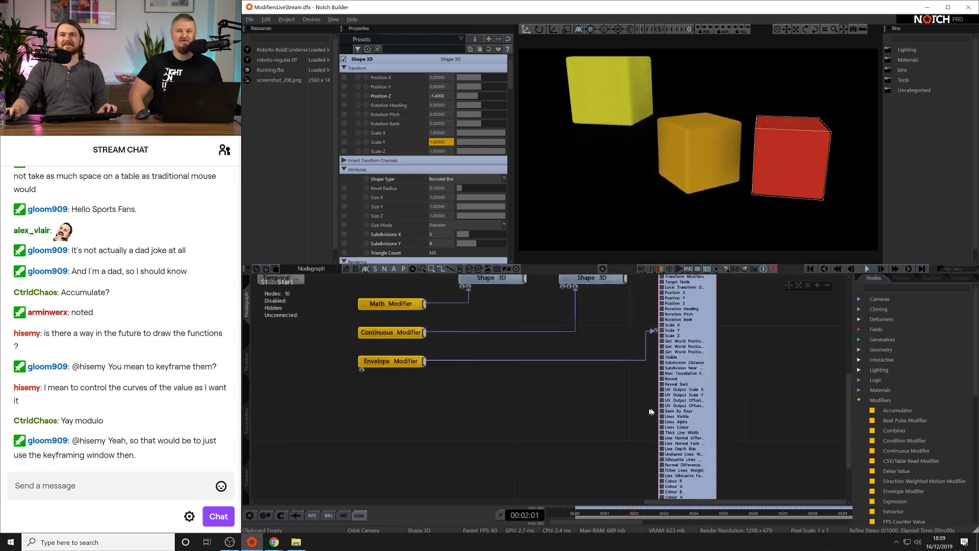
{"action": "scroll", "coordinate": [651, 411], "scroll_direction": "up", "scroll_amount": 2}
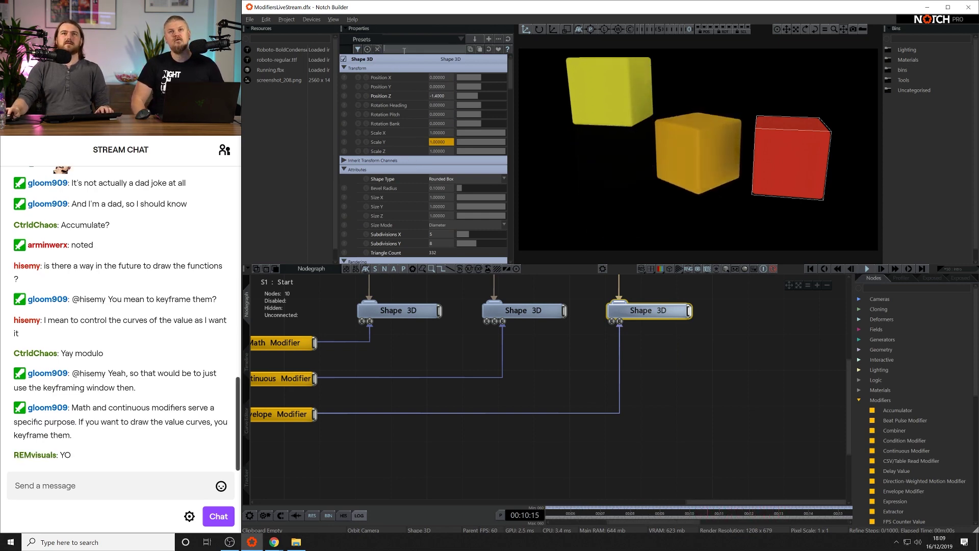
{"action": "middle_click_drag", "start_coordinate": [428, 335], "coordinate": [532, 333]}
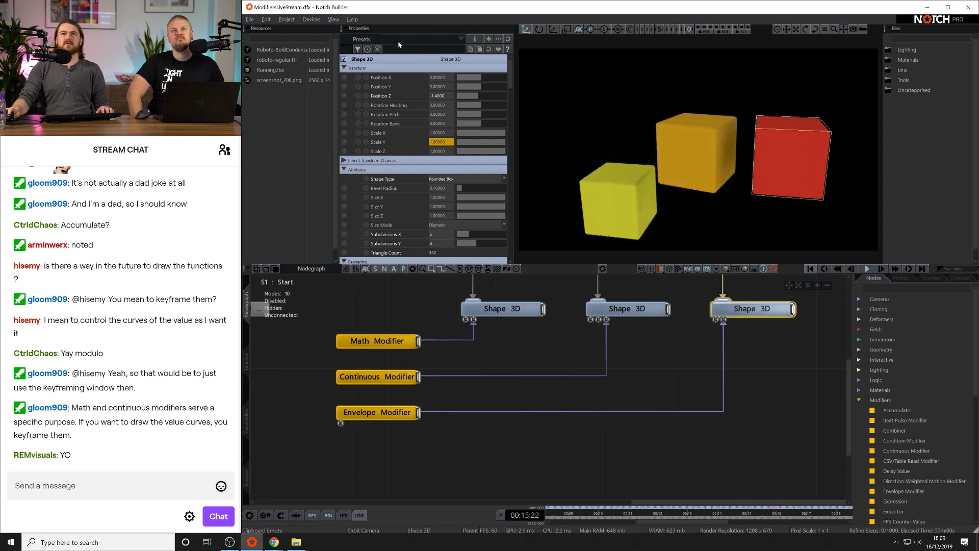
Filter the third Shape 3D's properties by "posi" and connect the Envelope Modifier to its Position Y.
{"action": "type", "text": "osui"}
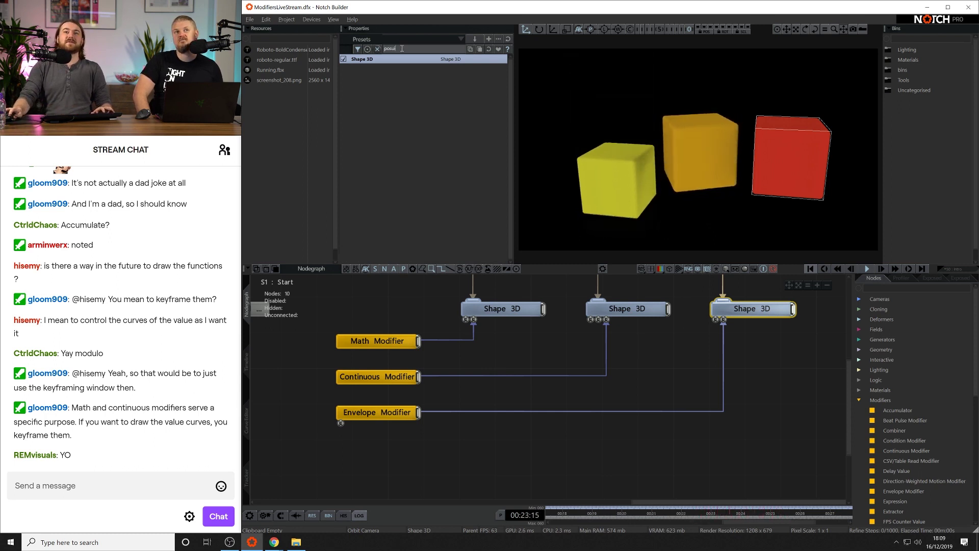
{"action": "type", "text": "po"}
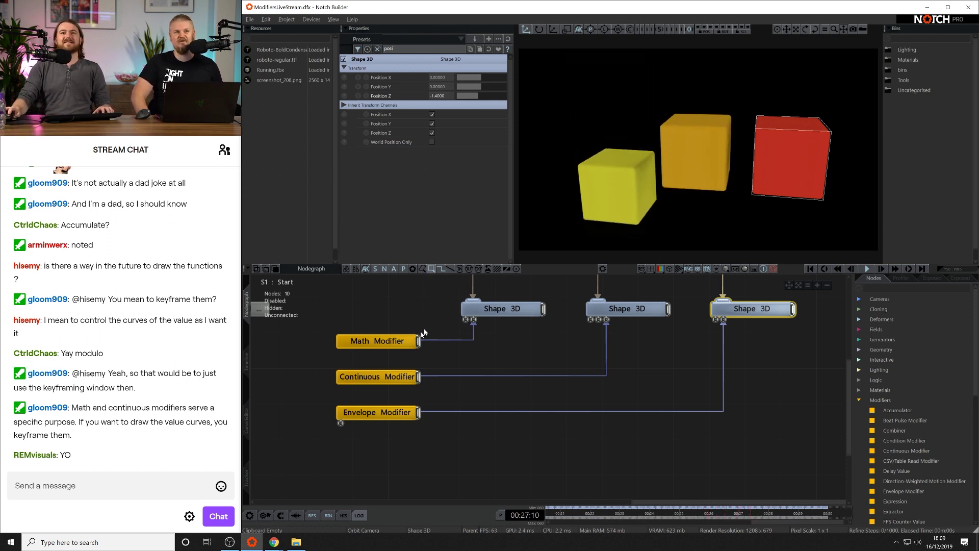
{"action": "left_click_drag", "start_coordinate": [419, 415], "coordinate": [388, 12]}
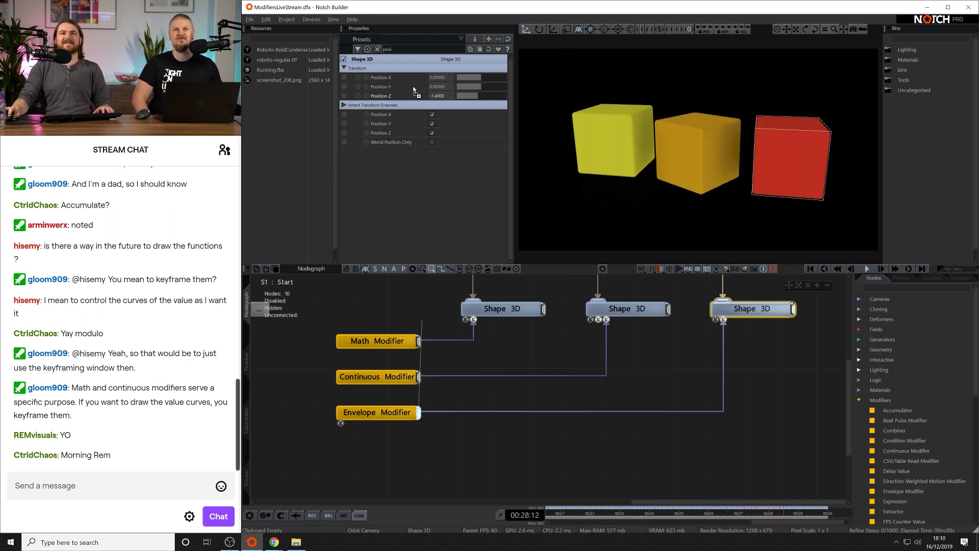
{"action": "left_click_drag", "start_coordinate": [413, 90], "coordinate": [414, 88]}
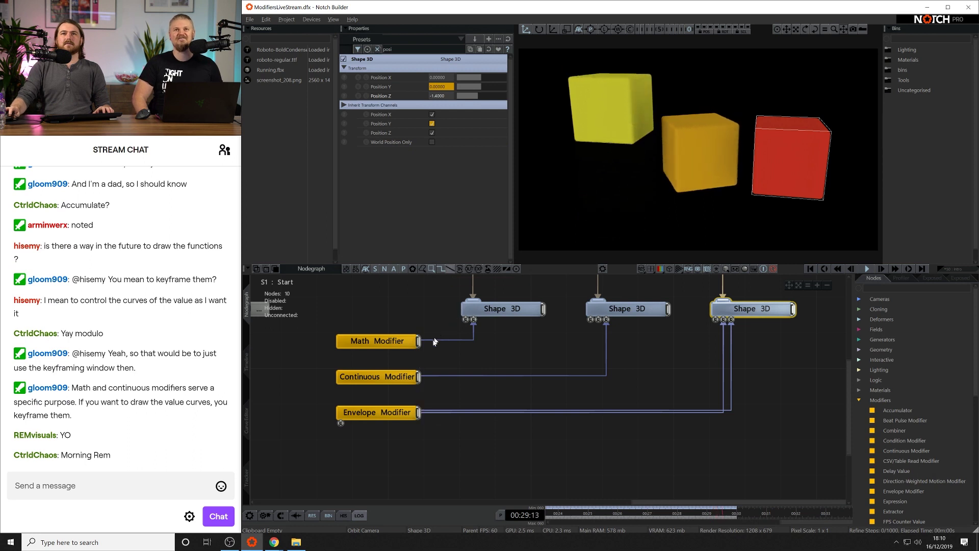
Set the Envelope Modifier's operation to Add, and remove its connection to the third Shape 3D's Scale Y.
{"action": "left_click", "coordinate": [395, 412]}
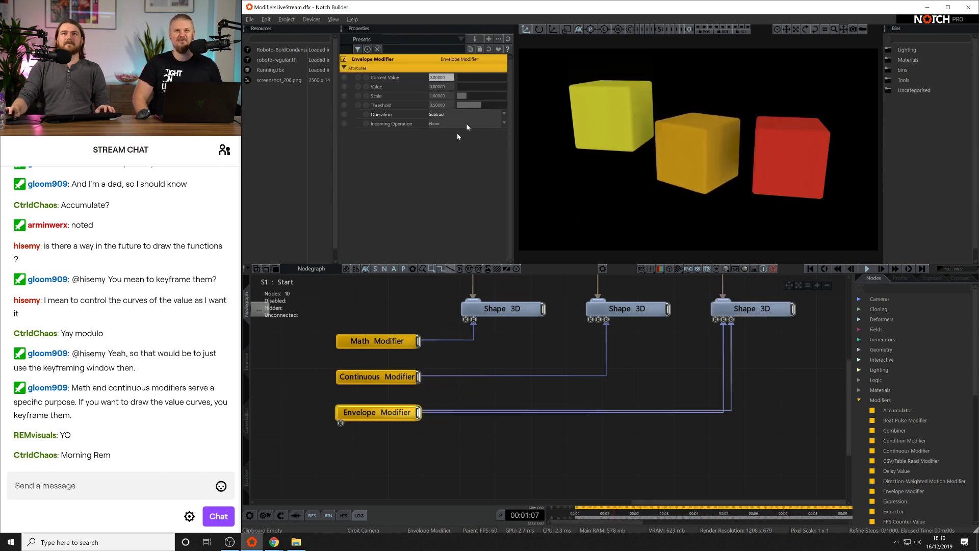
{"action": "left_click_drag", "start_coordinate": [467, 87], "coordinate": [446, 114]}
{"action": "left_click", "coordinate": [467, 114]}
{"action": "left_click", "coordinate": [449, 121]}
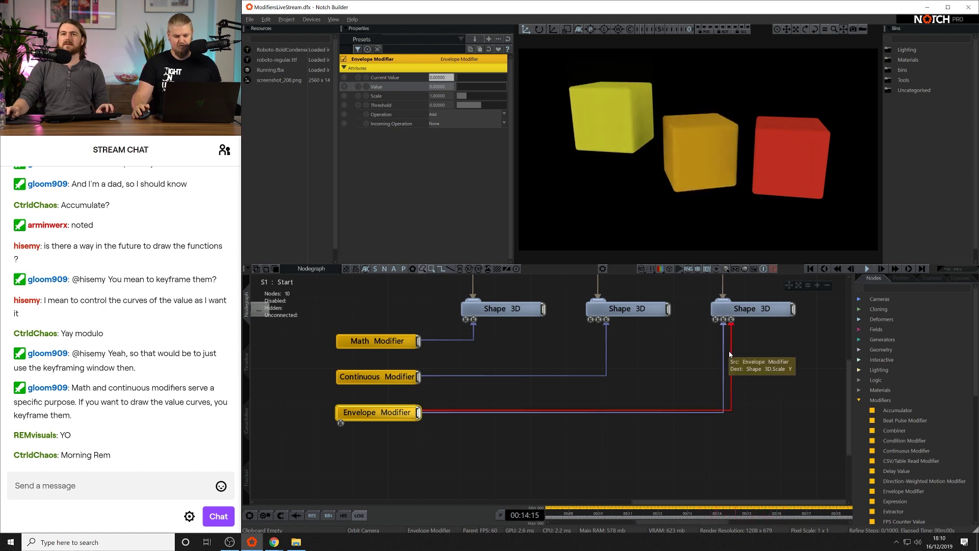
{"action": "left_click", "coordinate": [380, 444]}
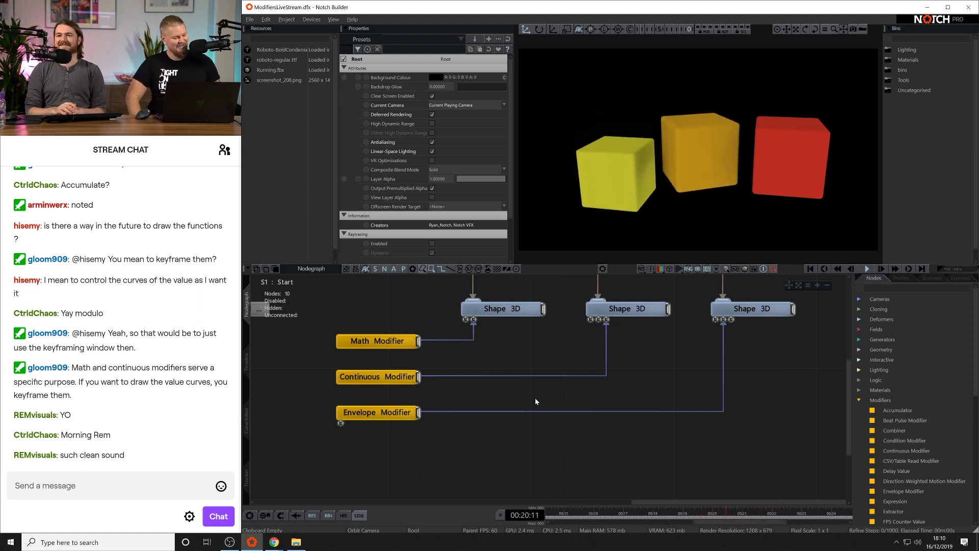
Spread out the nodegraph by moving the three Shape 3D nodes up and right and the three modifiers further down.
{"action": "scroll", "coordinate": [531, 364], "scroll_direction": "down", "scroll_amount": 3}
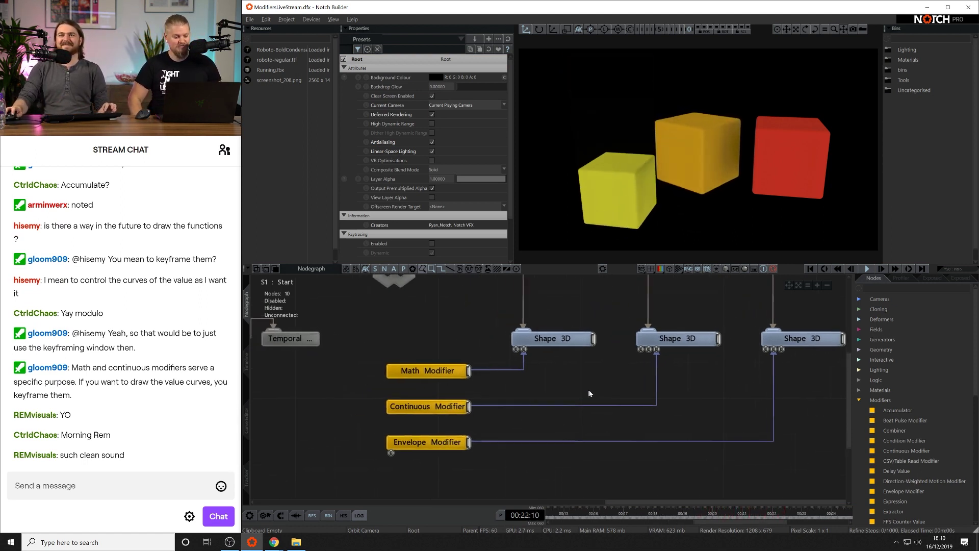
{"action": "left_click", "coordinate": [558, 360]}
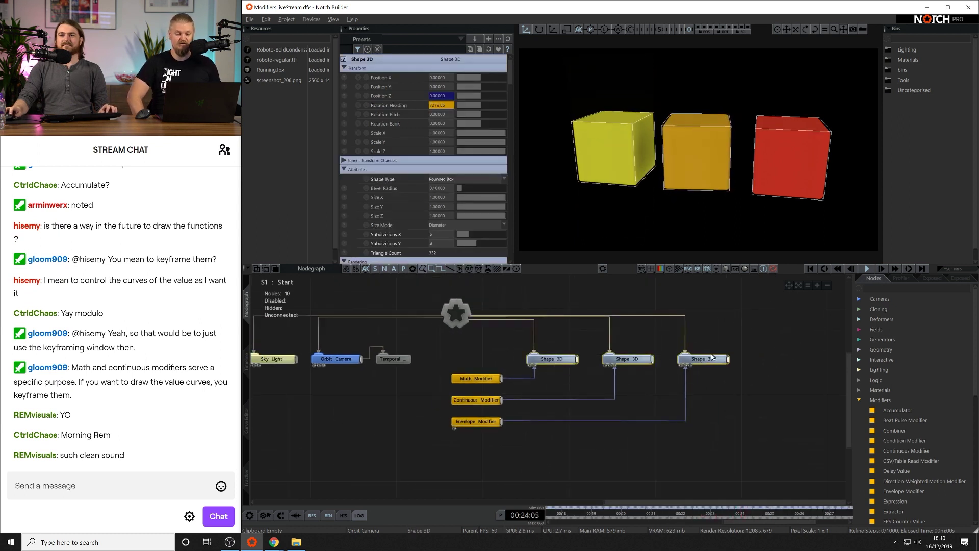
{"action": "left_click_drag", "start_coordinate": [558, 362], "coordinate": [606, 349]}
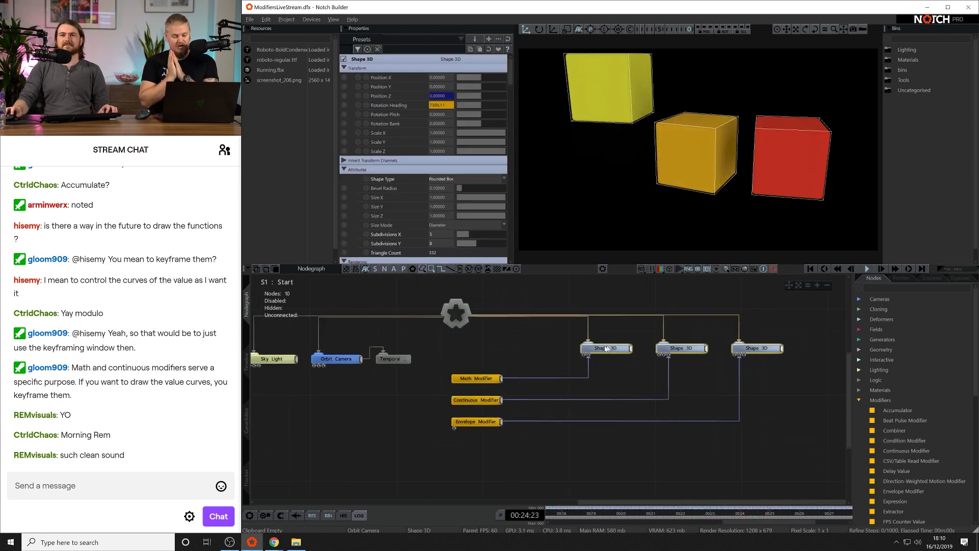
{"action": "left_click_drag", "start_coordinate": [510, 350], "coordinate": [489, 429]}
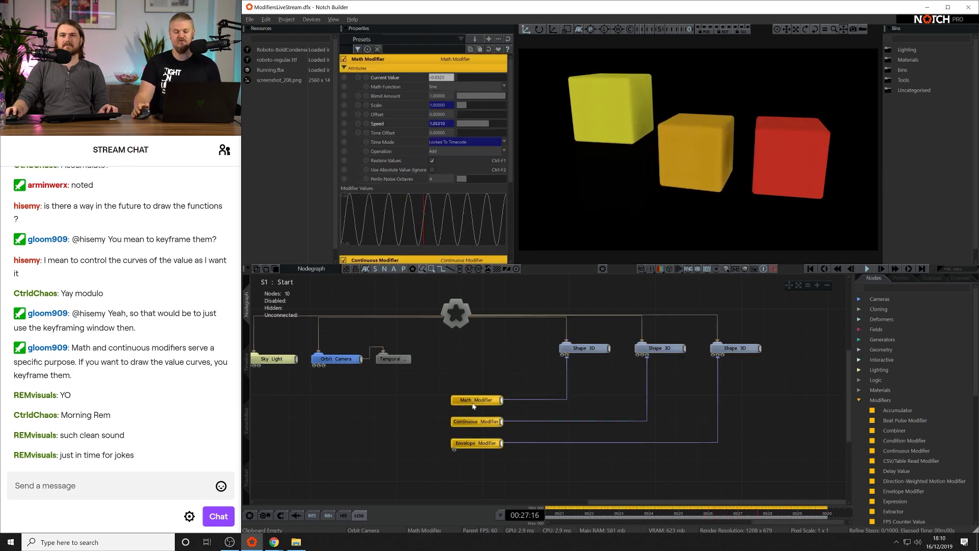
{"action": "scroll", "coordinate": [473, 394], "scroll_direction": "up", "scroll_amount": 3}
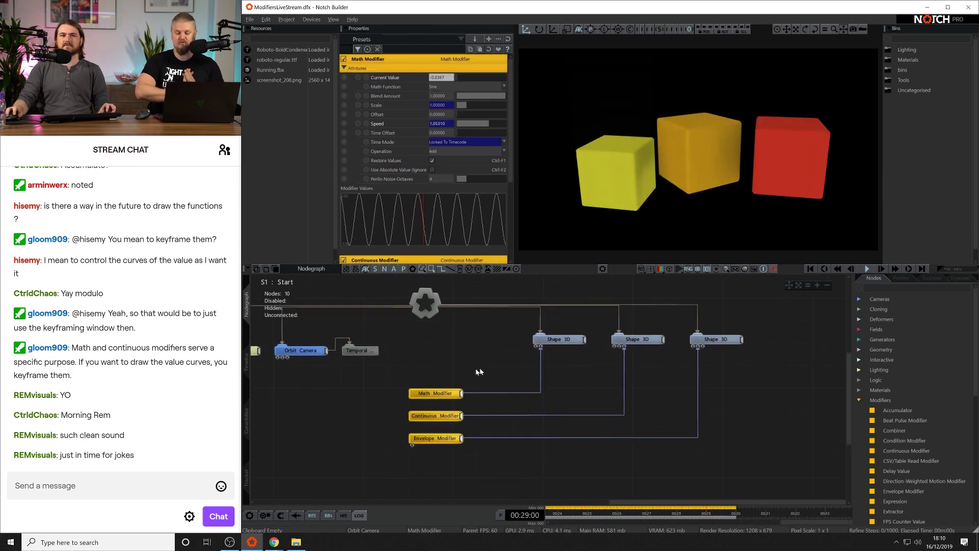
{"action": "left_click", "coordinate": [470, 363]}
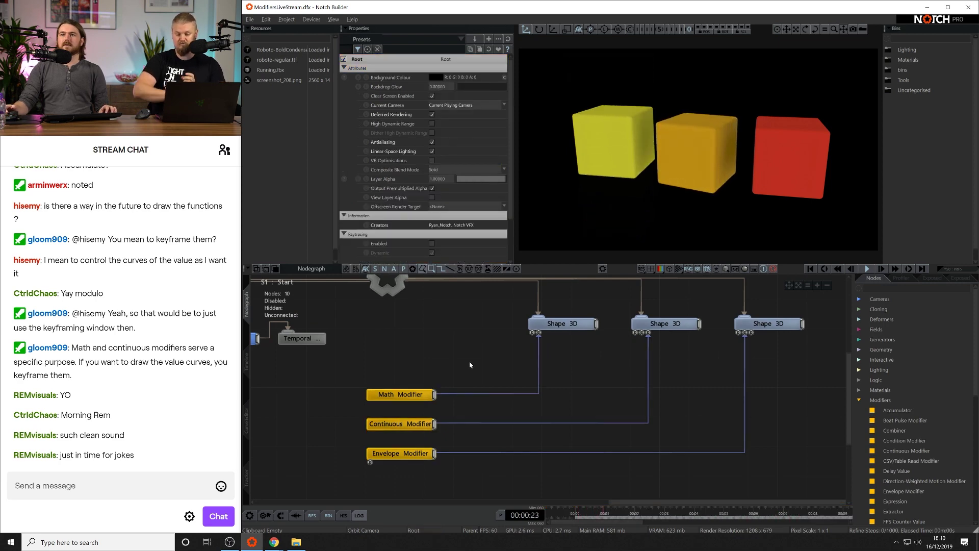
Add a Condition Modifier and reroute the Math Modifier's output from the first Shape 3D to the Condition Modifier's Value.
{"action": "left_click_drag", "start_coordinate": [905, 441], "coordinate": [313, 393]}
{"action": "left_click_drag", "start_coordinate": [446, 351], "coordinate": [469, 366]}
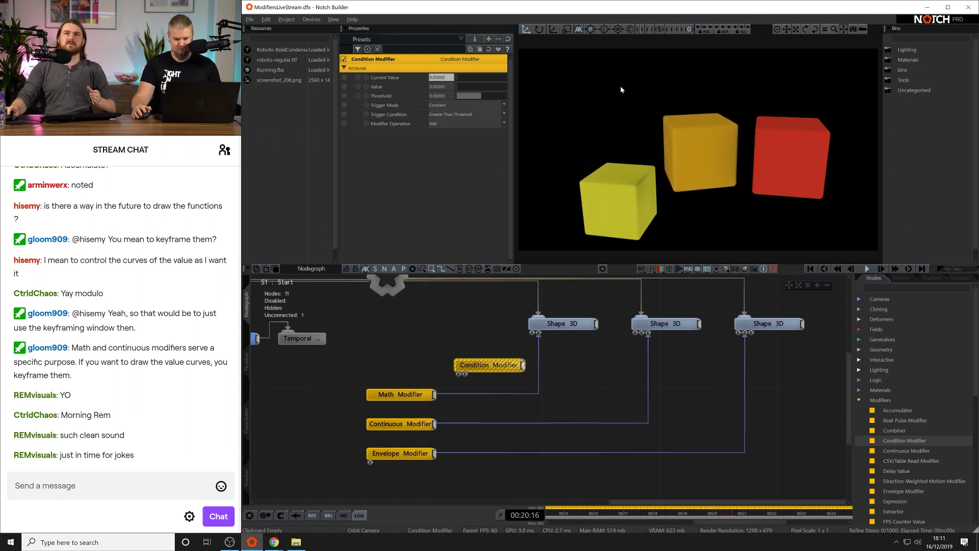
{"action": "left_click", "coordinate": [525, 394]}
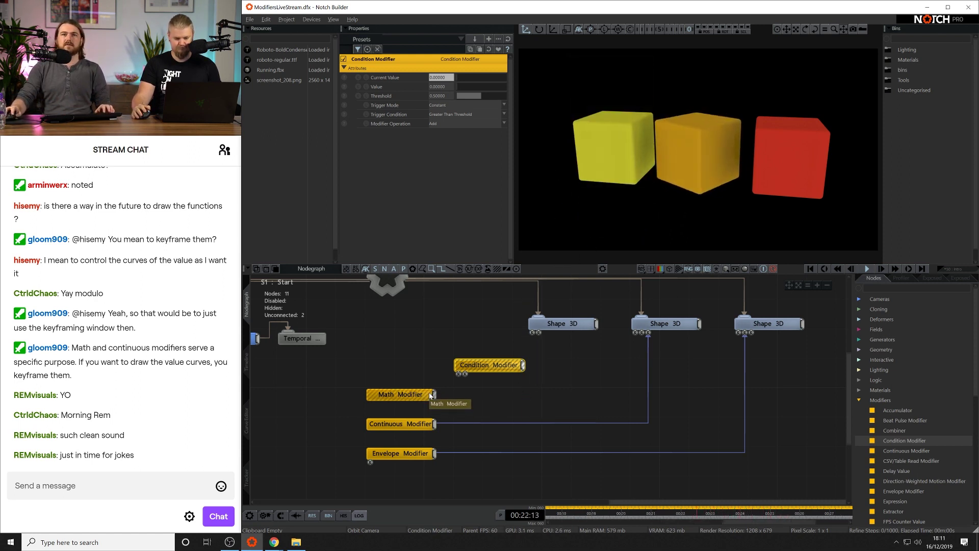
{"action": "left_click_drag", "start_coordinate": [433, 394], "coordinate": [484, 365]}
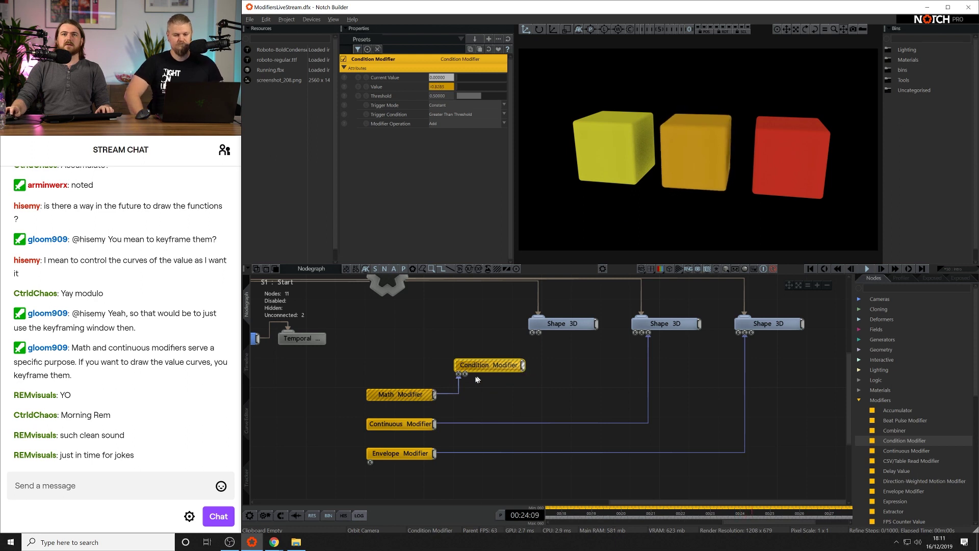
Set the Condition Modifier's Threshold to 0 and connect its output to the first Shape 3D's Position Y.
{"action": "left_click", "coordinate": [405, 394]}
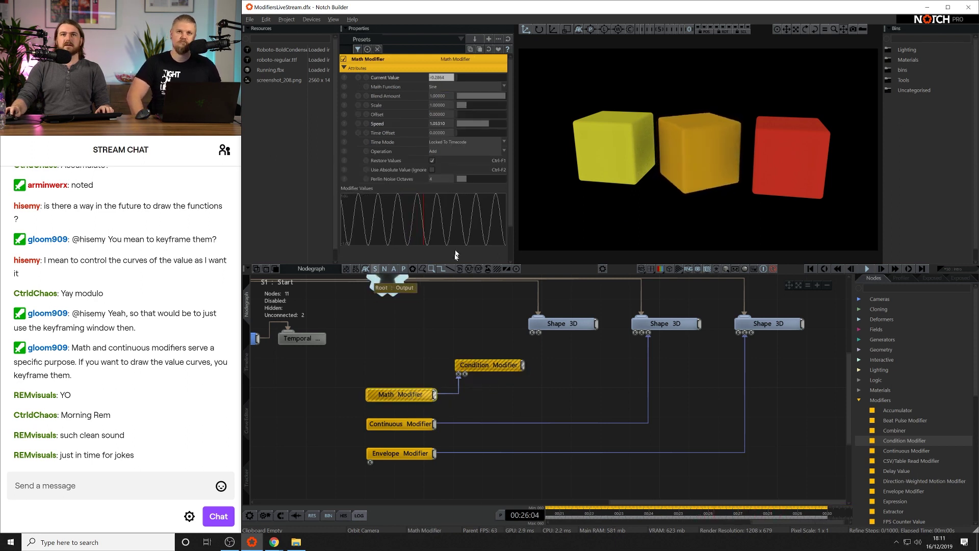
{"action": "left_click", "coordinate": [485, 365]}
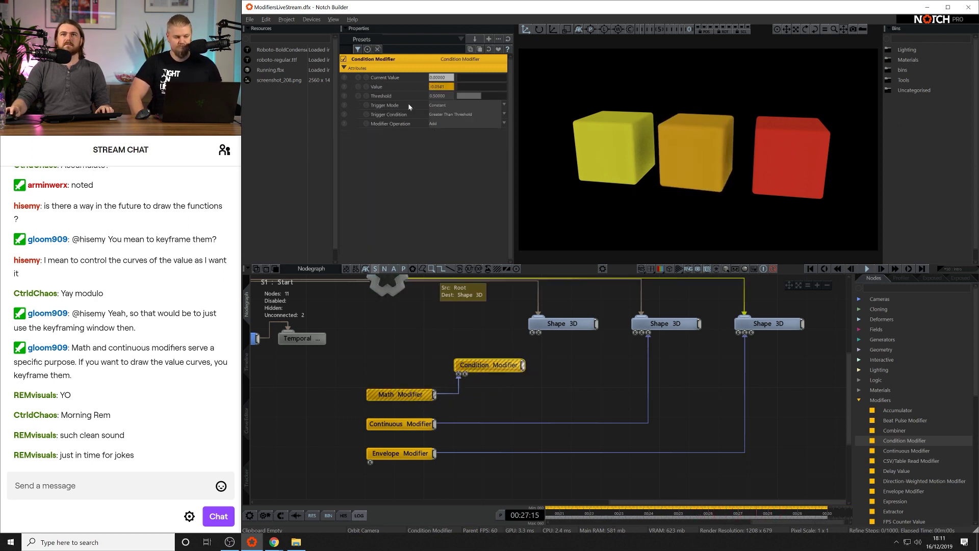
{"action": "double_click", "coordinate": [435, 96]}
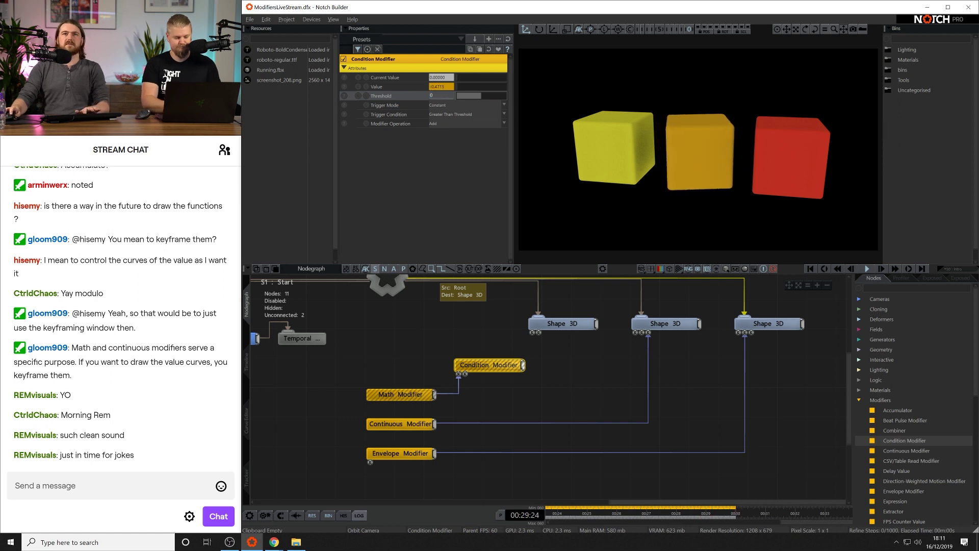
{"action": "key", "text": "Return"}
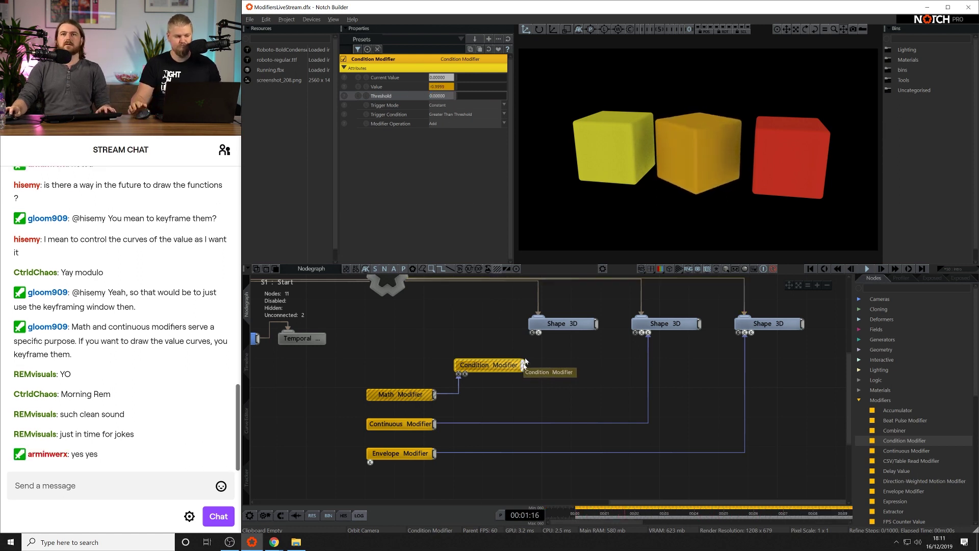
{"action": "left_click_drag", "start_coordinate": [524, 365], "coordinate": [538, 333]}
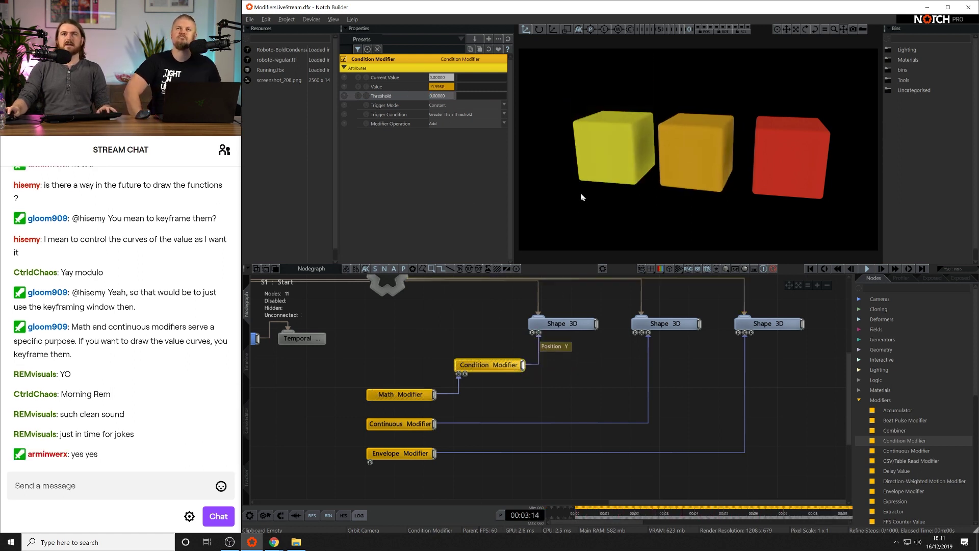
Inspect the attributes of the Math Modifier, the Condition Modifier and the Envelope Modifier in turn.
{"action": "left_click", "coordinate": [400, 394]}
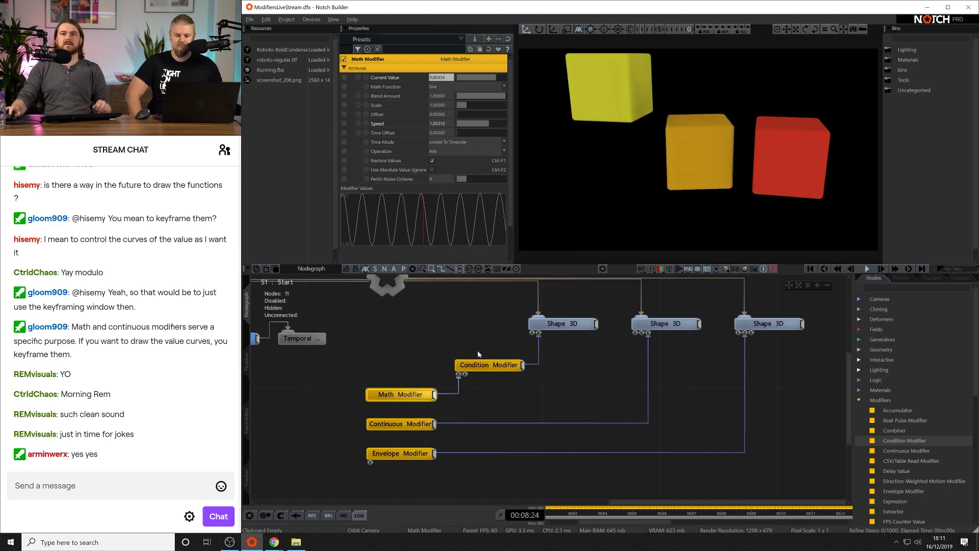
{"action": "left_click", "coordinate": [482, 364]}
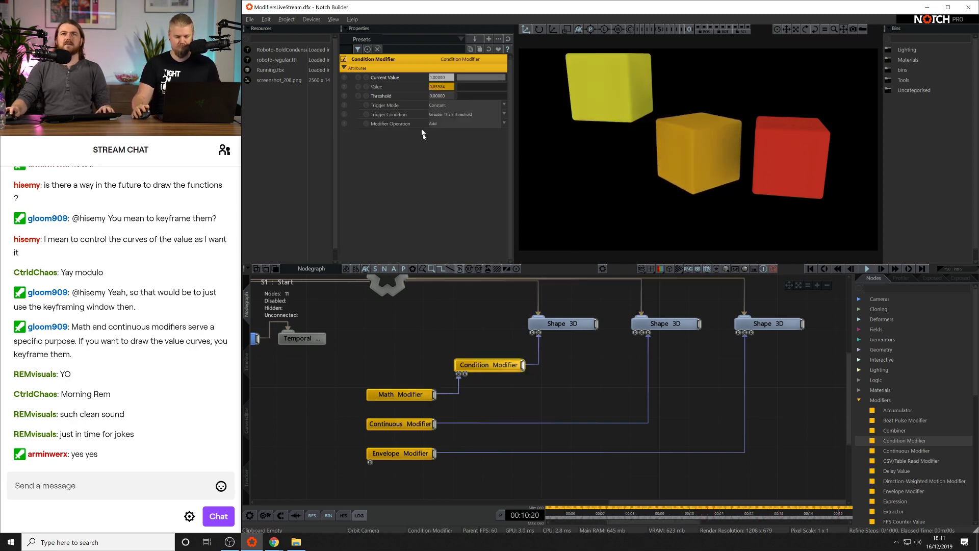
{"action": "left_click", "coordinate": [418, 453]}
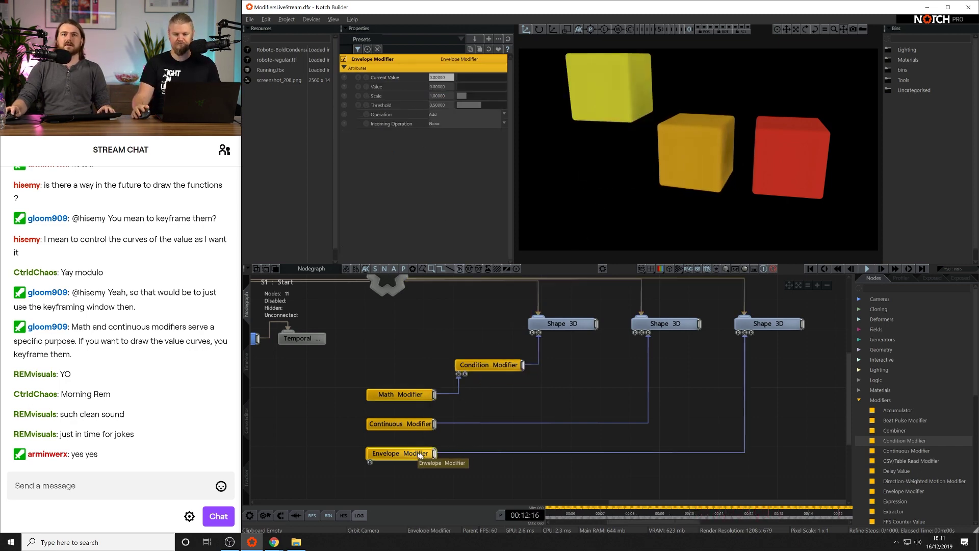
Connect the Envelope Modifier to the Condition Modifier's Threshold and raise the Envelope Modifier's Value to about 0.65.
{"action": "left_click_drag", "start_coordinate": [435, 453], "coordinate": [490, 365]}
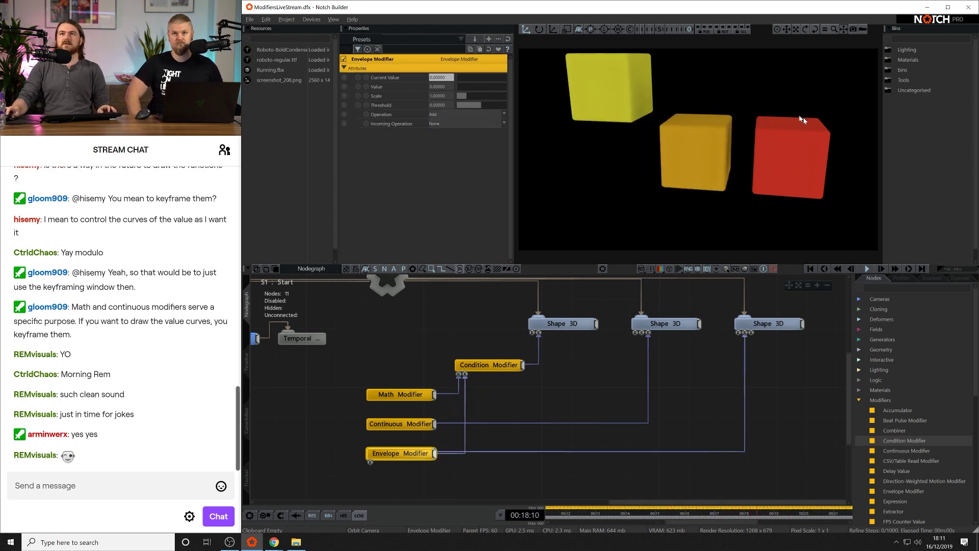
{"action": "mouse_move", "coordinate": [457, 87]}
{"action": "left_mouse_down"}
{"action": "mouse_move", "coordinate": [518, 89]}
{"action": "mouse_move", "coordinate": [449, 87]}
{"action": "mouse_move", "coordinate": [449, 105]}
{"action": "mouse_move", "coordinate": [460, 105]}
{"action": "left_mouse_up"}
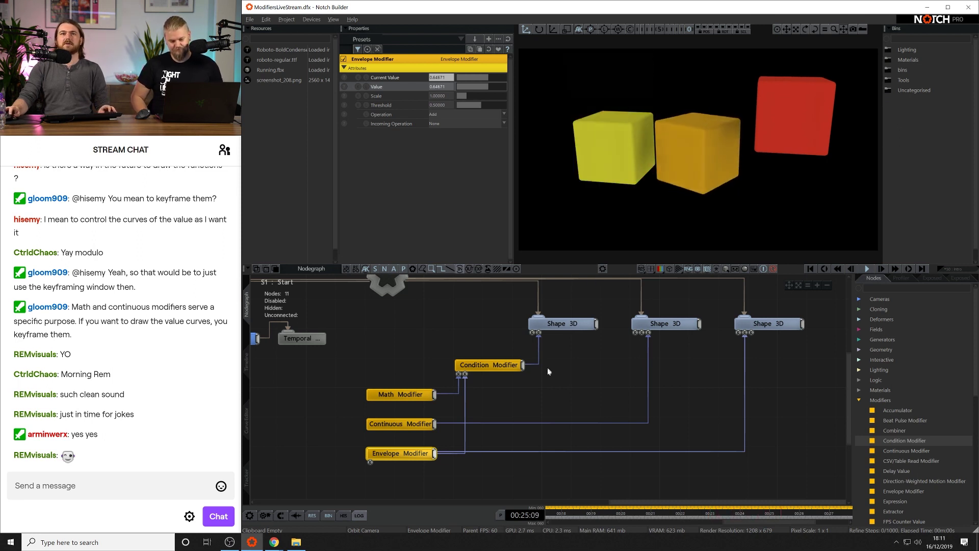
{"action": "left_click", "coordinate": [485, 365]}
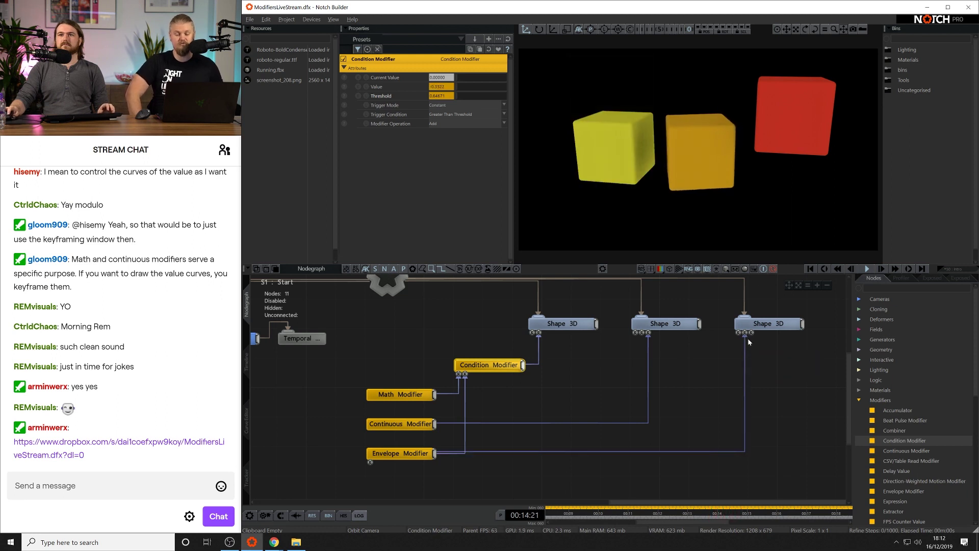
Reroute the Envelope Modifier's output on the third Shape 3D from its vertical position to its vertical scale.
{"action": "left_click_drag", "start_coordinate": [748, 337], "coordinate": [752, 336]}
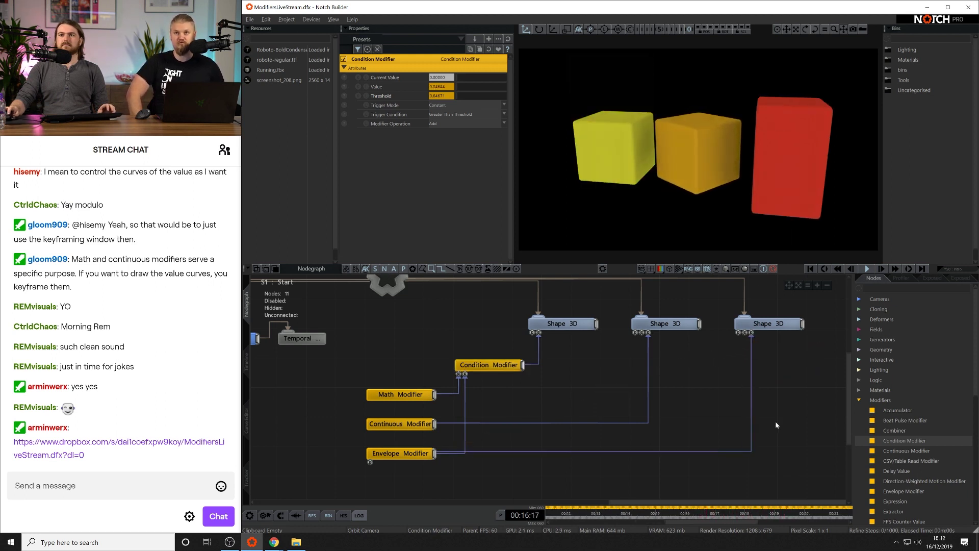
{"action": "left_click", "coordinate": [652, 423]}
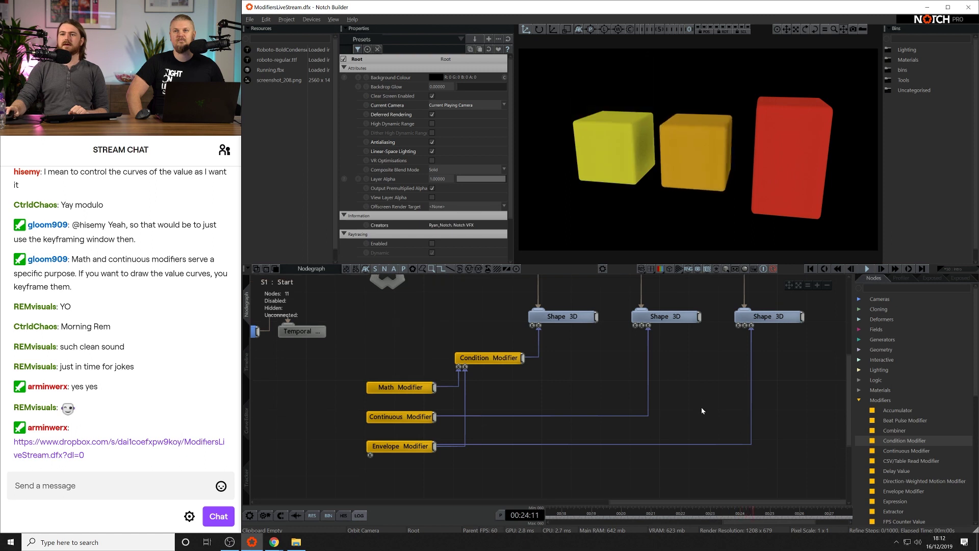
Add a Combiner node to the nodegraph, below the first Shape 3D and beside the Math Modifier.
{"action": "key", "text": "f"}
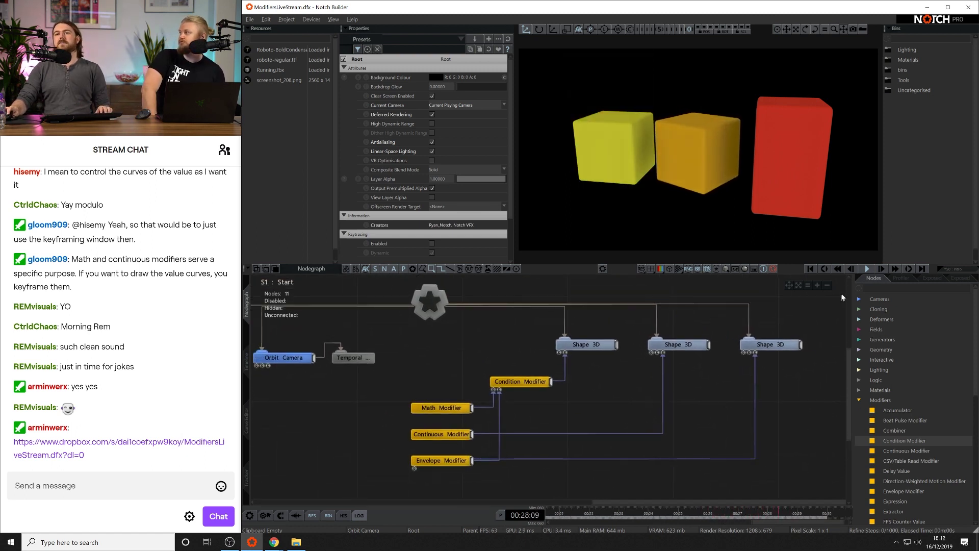
{"action": "type", "text": "Combi"}
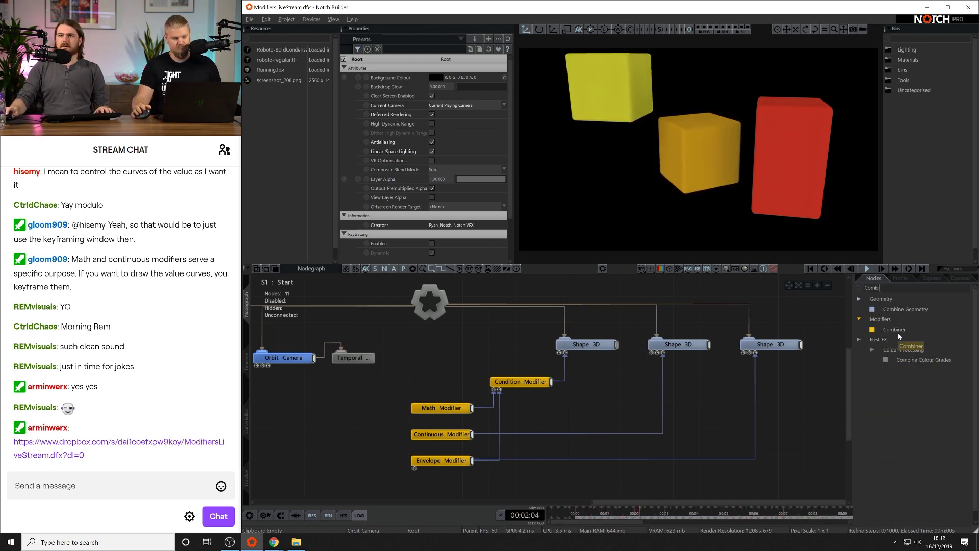
{"action": "left_click_drag", "start_coordinate": [898, 332], "coordinate": [724, 381]}
{"action": "left_click_drag", "start_coordinate": [580, 411], "coordinate": [568, 411]}
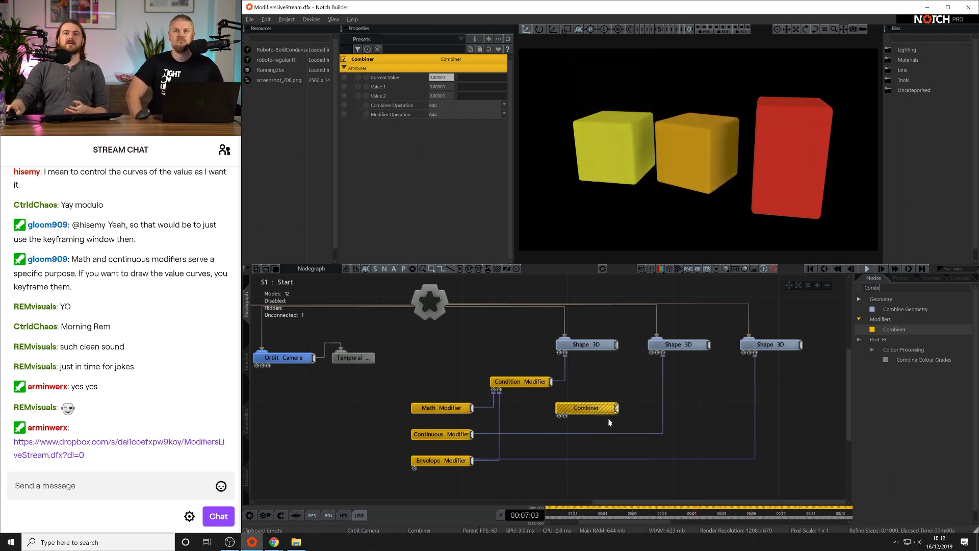
Feed the Math and Continuous Modifiers into the Combiner's Value 1 and Value 2, and connect its output to the second Shape 3D's rotation input.
{"action": "left_click", "coordinate": [452, 409]}
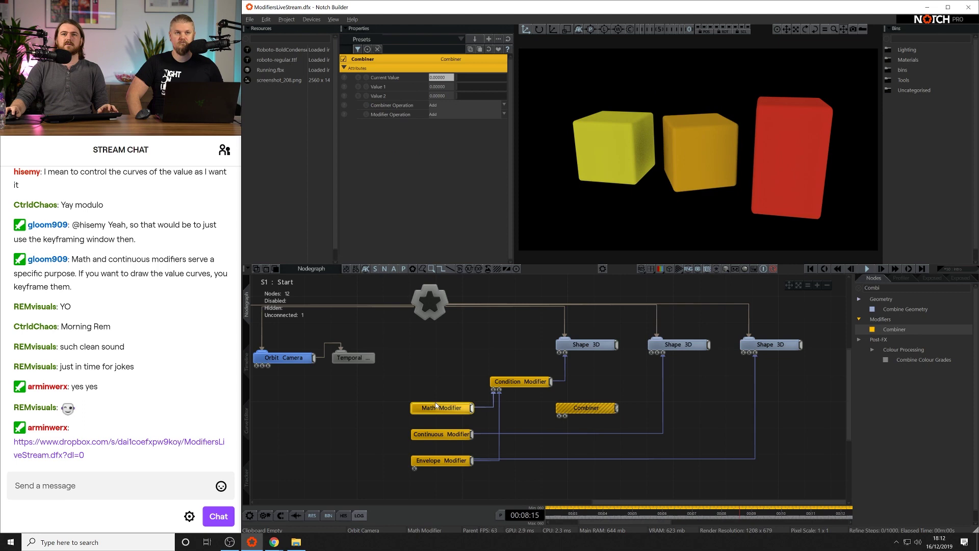
{"action": "left_click", "coordinate": [446, 434]}
{"action": "left_click", "coordinate": [534, 406]}
{"action": "left_click_drag", "start_coordinate": [474, 407], "coordinate": [560, 417]}
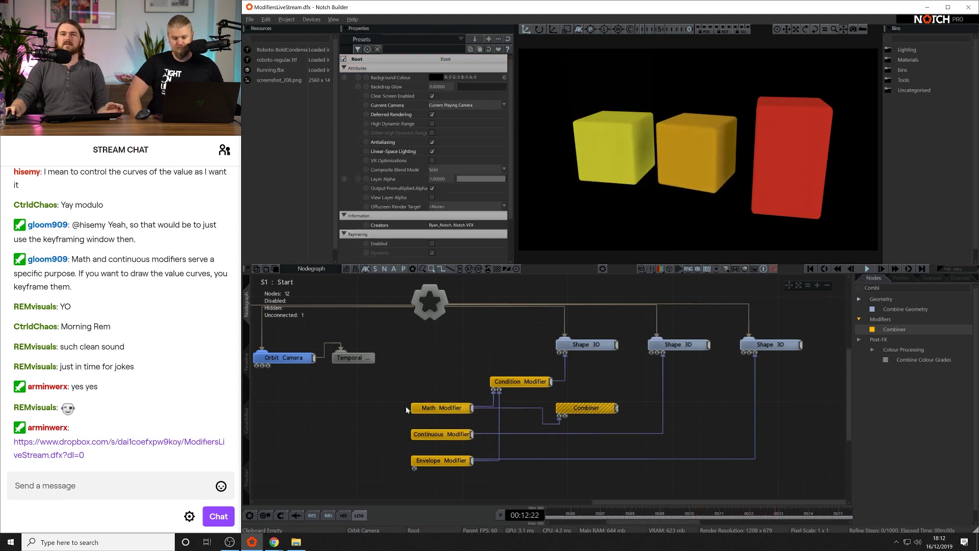
{"action": "left_click", "coordinate": [424, 408]}
{"action": "left_click", "coordinate": [566, 409]}
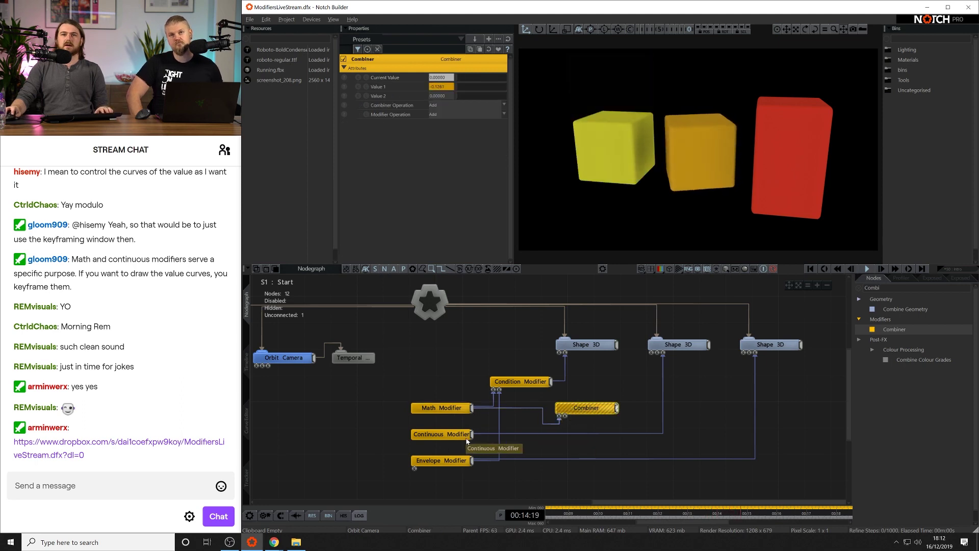
{"action": "left_click_drag", "start_coordinate": [473, 438], "coordinate": [565, 416]}
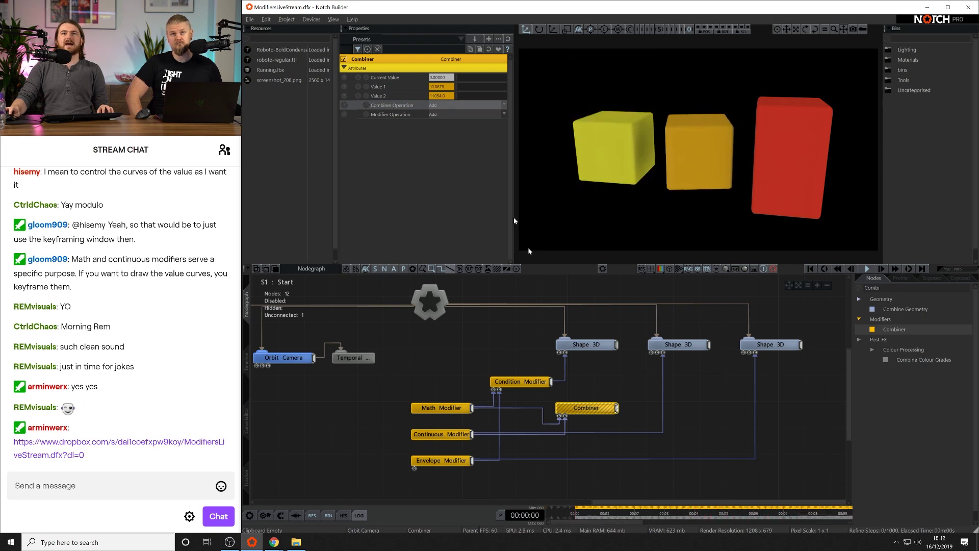
{"action": "left_click", "coordinate": [664, 396]}
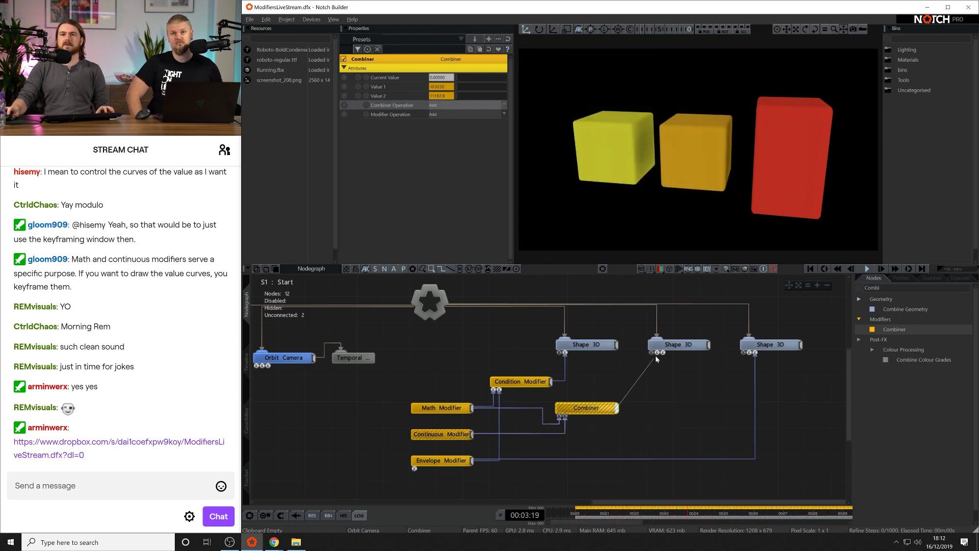
{"action": "left_click_drag", "start_coordinate": [662, 353], "coordinate": [663, 353]}
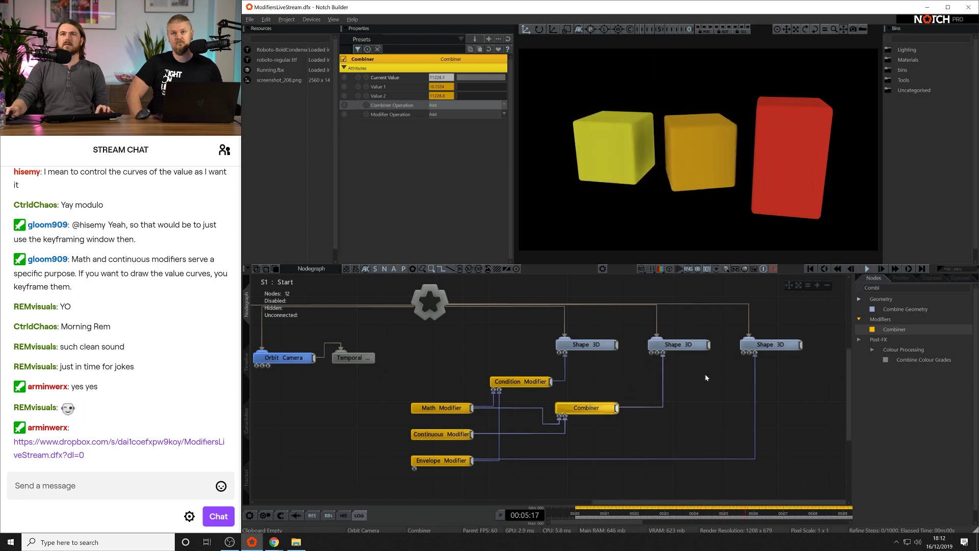
Set the Math Modifier's Scale to about 3.41 and check the Continuous Modifier and Combiner attributes.
{"action": "left_click", "coordinate": [447, 404]}
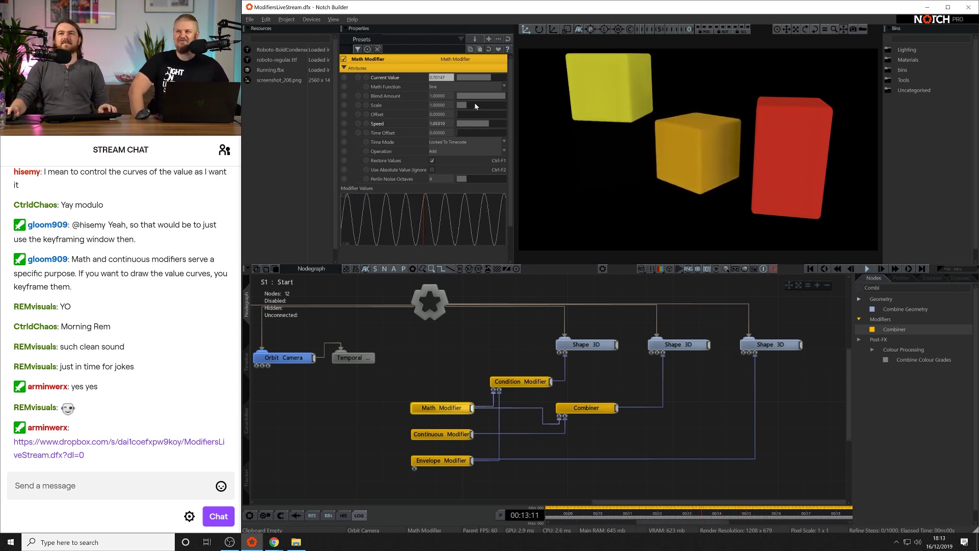
{"action": "left_click_drag", "start_coordinate": [475, 106], "coordinate": [491, 105]}
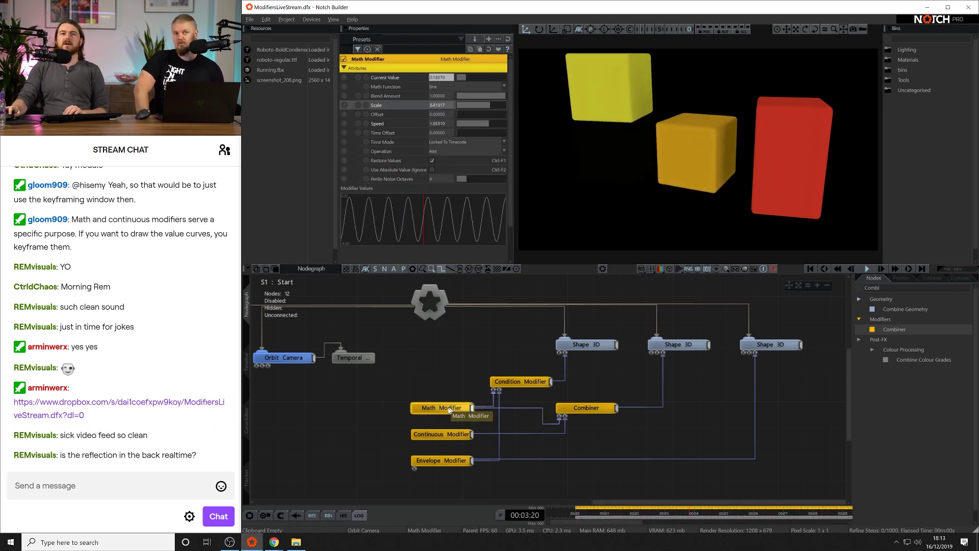
{"action": "left_click", "coordinate": [441, 436]}
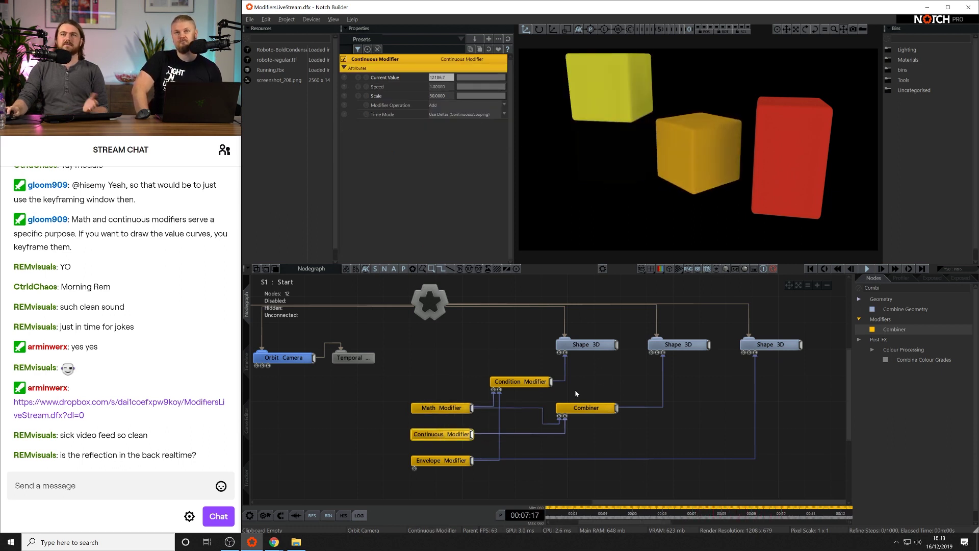
{"action": "left_click", "coordinate": [587, 408]}
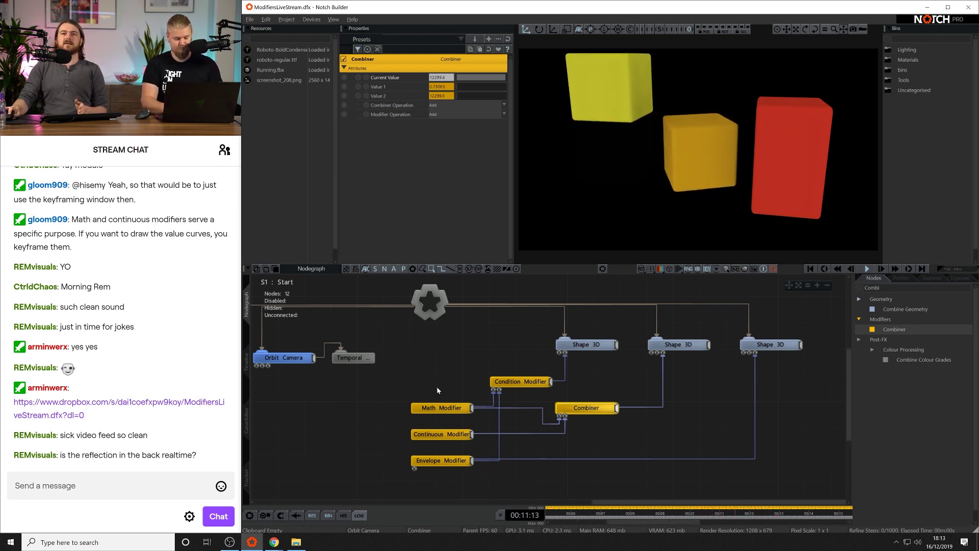
{"action": "left_click", "coordinate": [442, 407]}
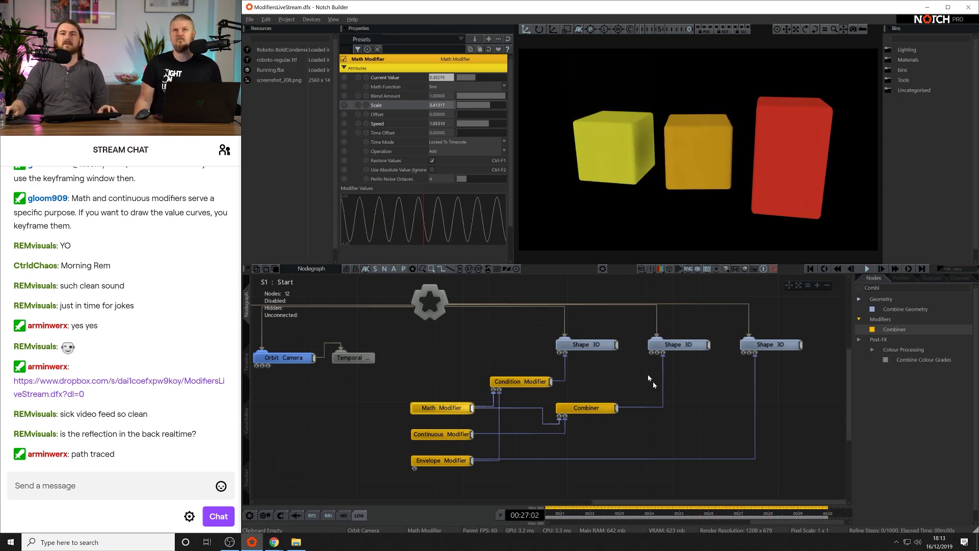
Add a Value As Text node to the nodegraph and place it below the Combiner.
{"action": "scroll", "coordinate": [677, 421], "scroll_direction": "down", "scroll_amount": 2}
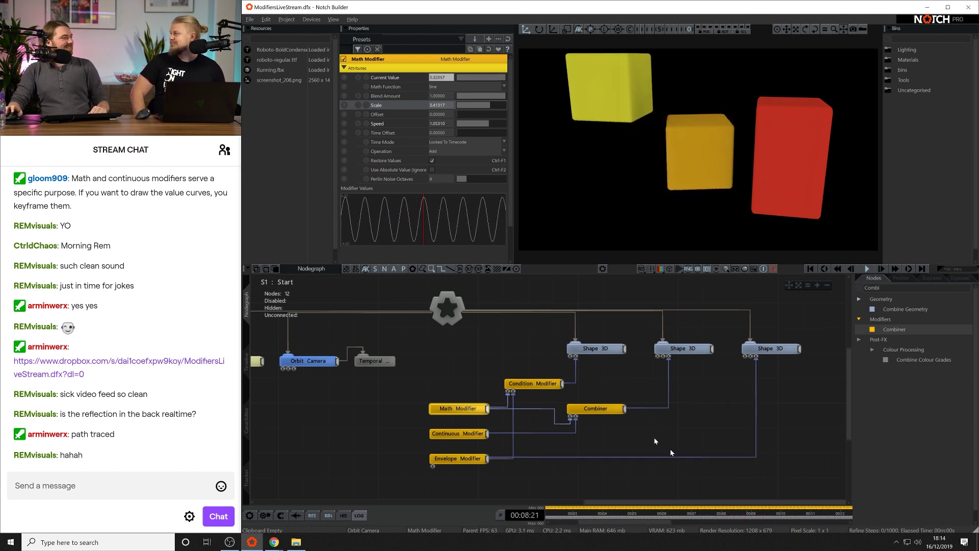
{"action": "left_click", "coordinate": [893, 286]}
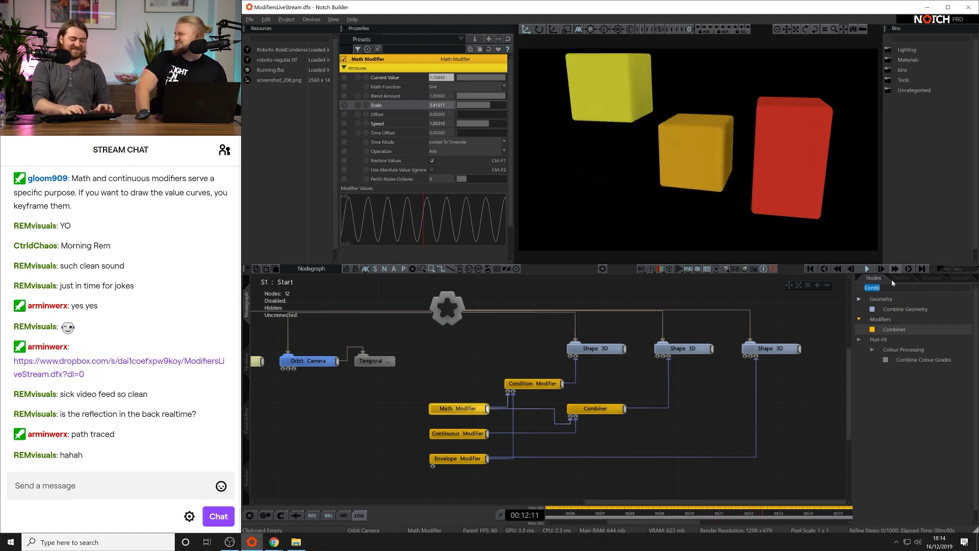
{"action": "type", "text": "Value"}
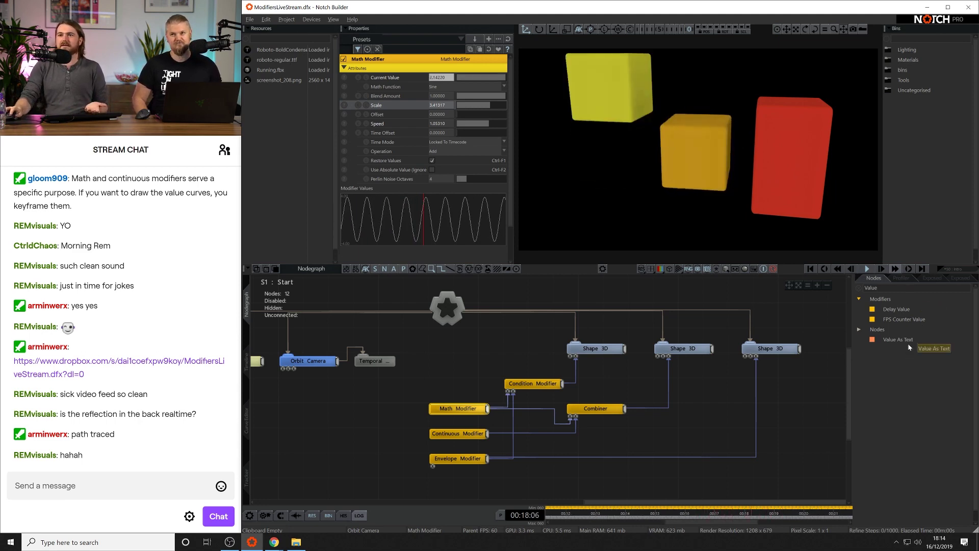
{"action": "left_click_drag", "start_coordinate": [905, 340], "coordinate": [680, 408]}
{"action": "left_click", "coordinate": [713, 409]}
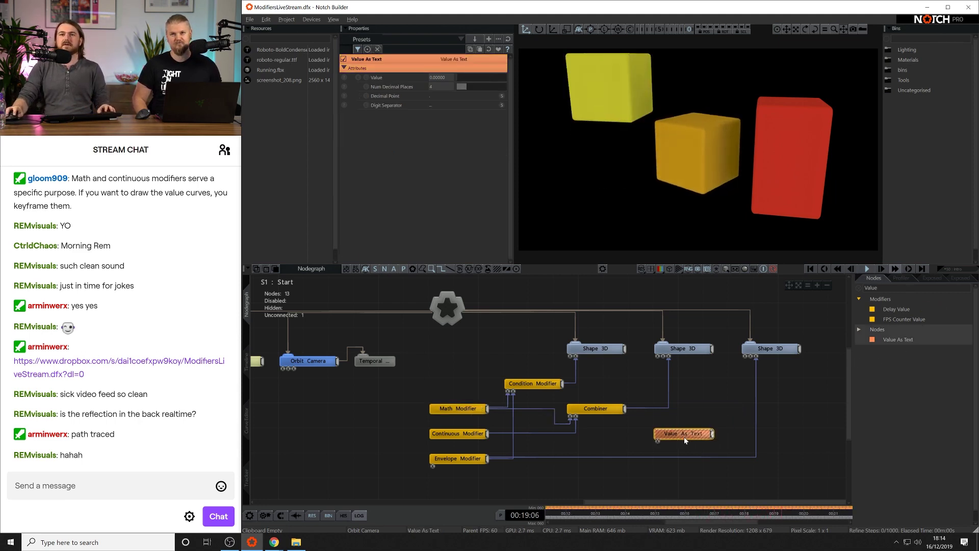
{"action": "left_click", "coordinate": [690, 427]}
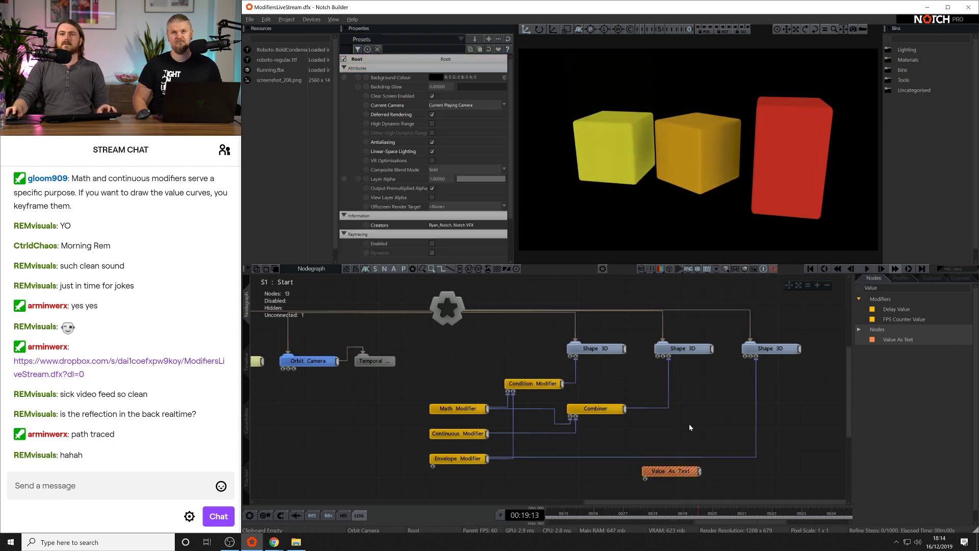
Connect the Envelope Modifier's output to the Value As Text node's Value and line the node up under the Combiner.
{"action": "middle_click_drag", "start_coordinate": [680, 432], "coordinate": [698, 362]}
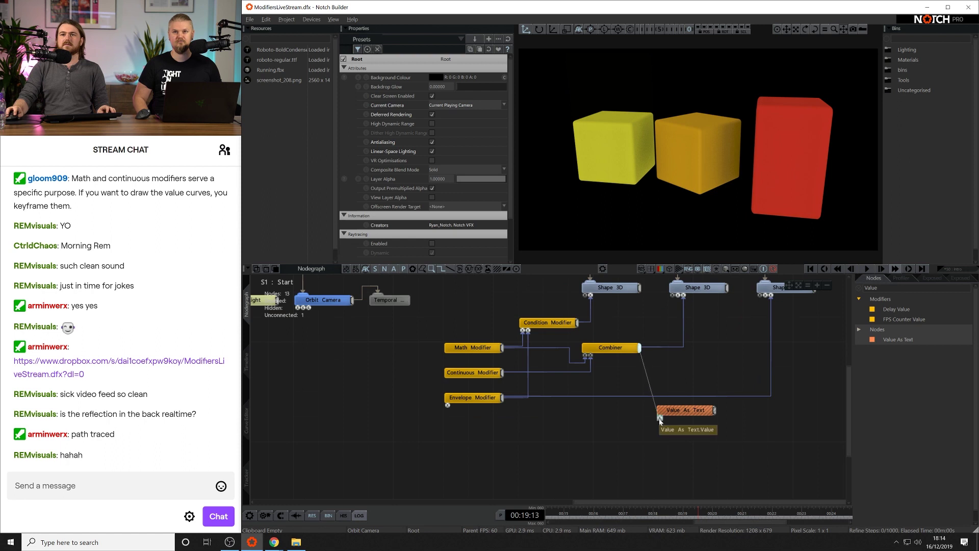
{"action": "left_click_drag", "start_coordinate": [503, 399], "coordinate": [660, 417]}
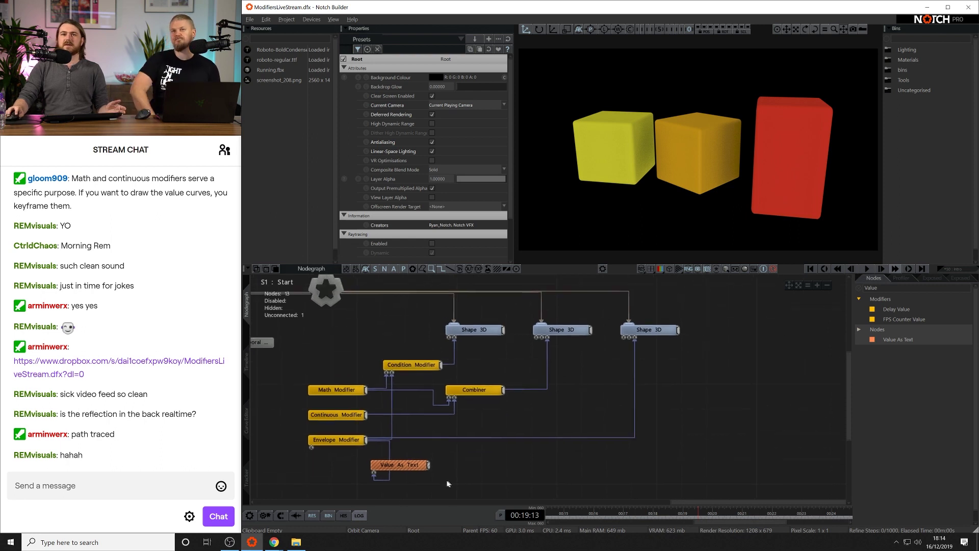
{"action": "left_click_drag", "start_coordinate": [405, 470], "coordinate": [478, 455]}
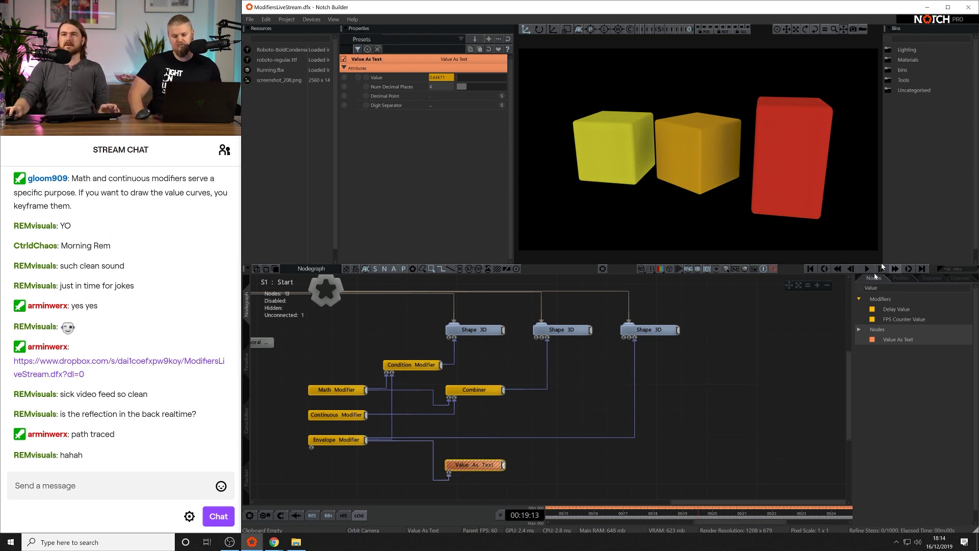
Add a Text geometry node beside the third Shape 3D and connect it to the root.
{"action": "type", "text": "Text"}
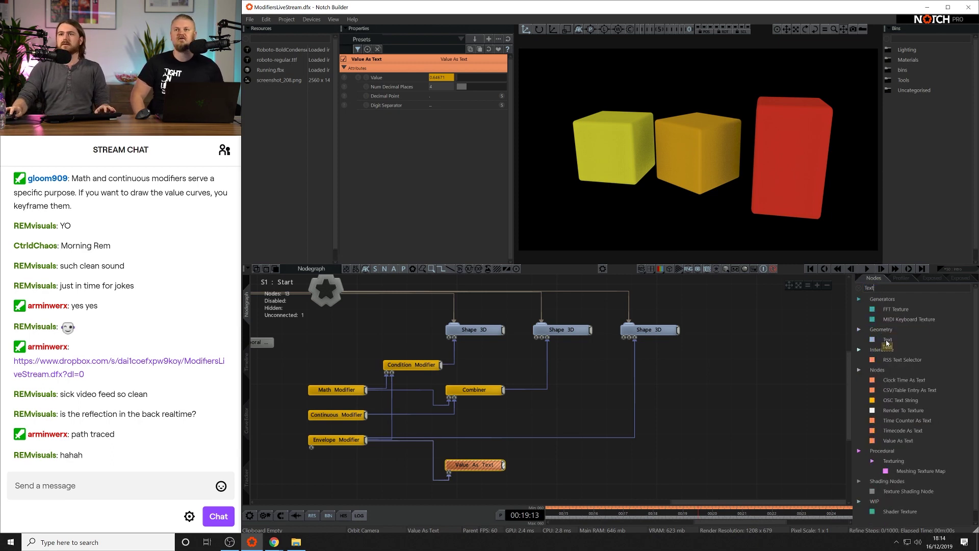
{"action": "left_click_drag", "start_coordinate": [888, 343], "coordinate": [709, 330]}
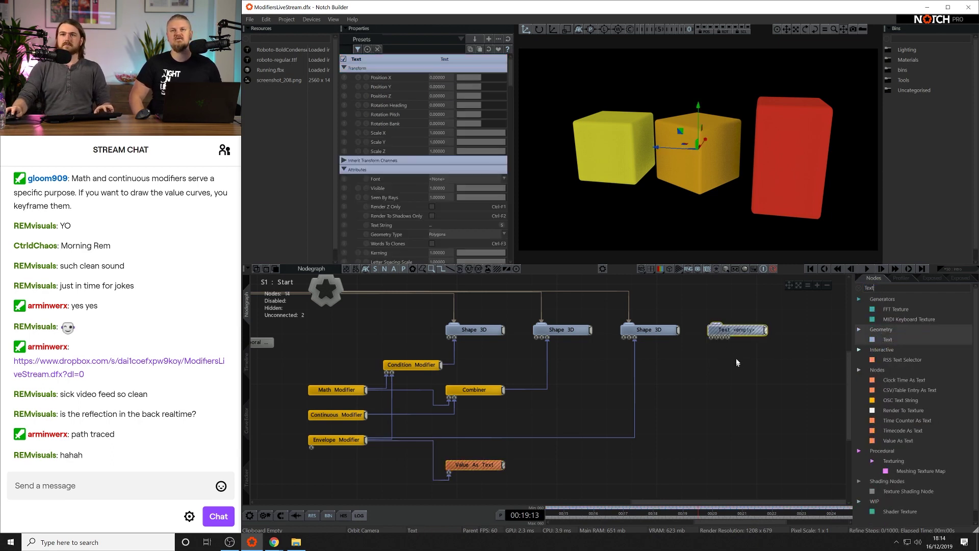
{"action": "left_click", "coordinate": [509, 467]}
{"action": "left_click_drag", "start_coordinate": [505, 470], "coordinate": [717, 344]}
{"action": "left_click", "coordinate": [731, 332]}
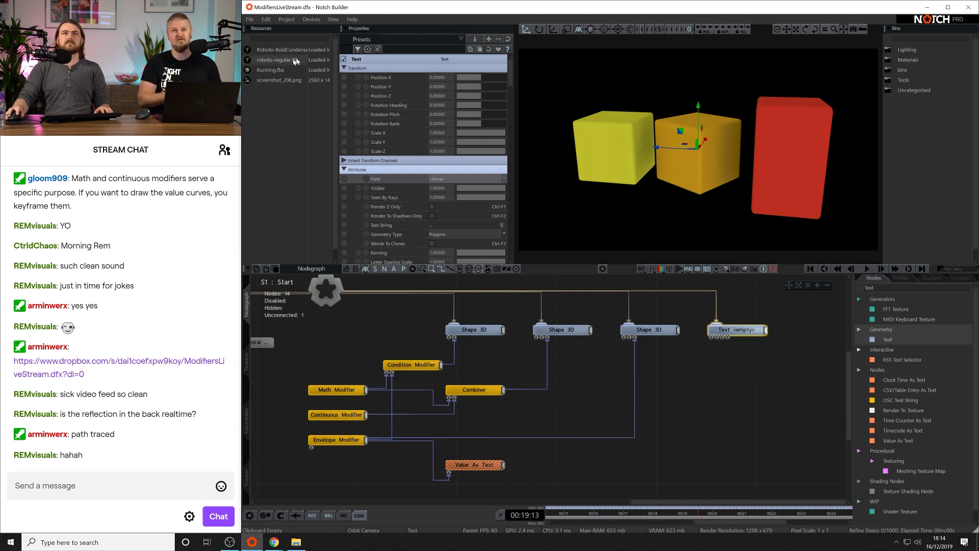
Set the Text node's font to Roboto-BoldCondensed.ttf and connect the Value As Text output to its Text String.
{"action": "left_click", "coordinate": [452, 181]}
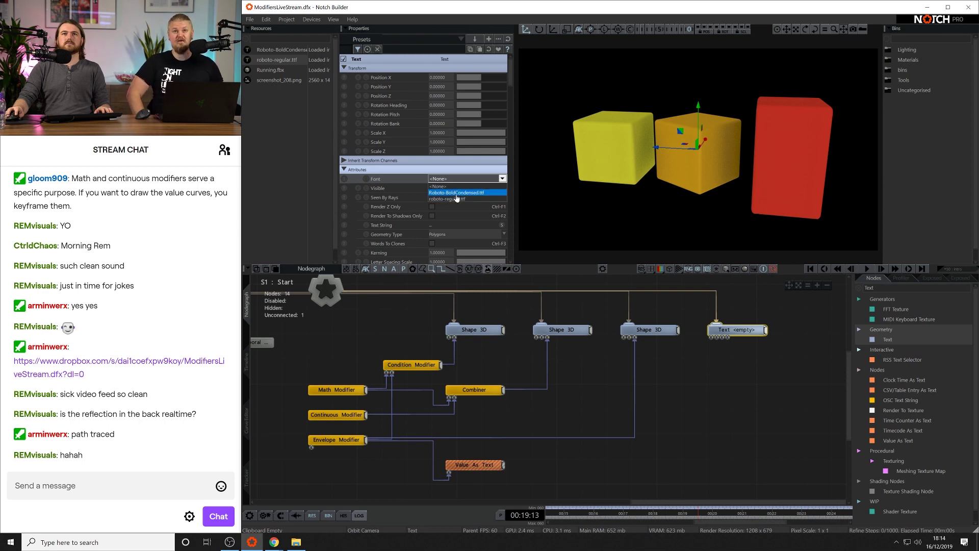
{"action": "left_click", "coordinate": [457, 193]}
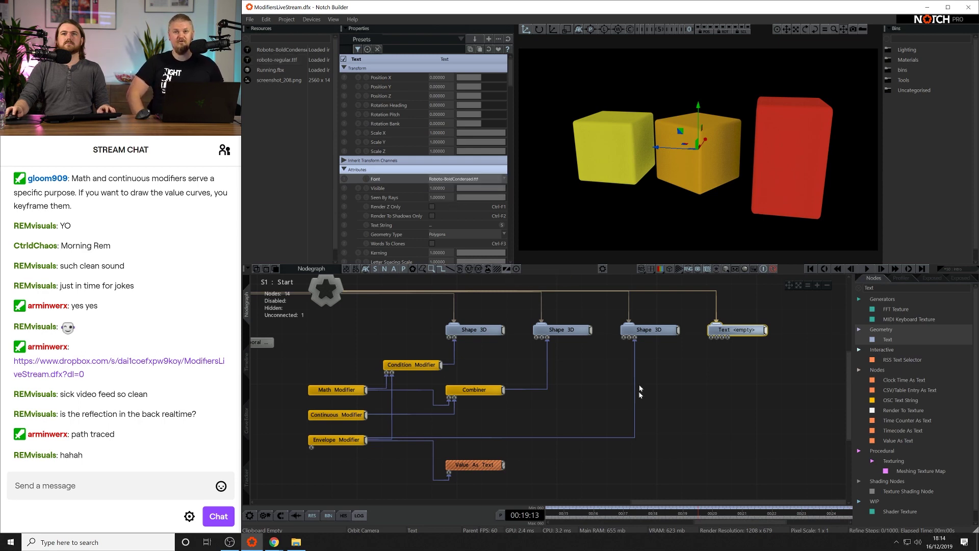
{"action": "left_click", "coordinate": [492, 467]}
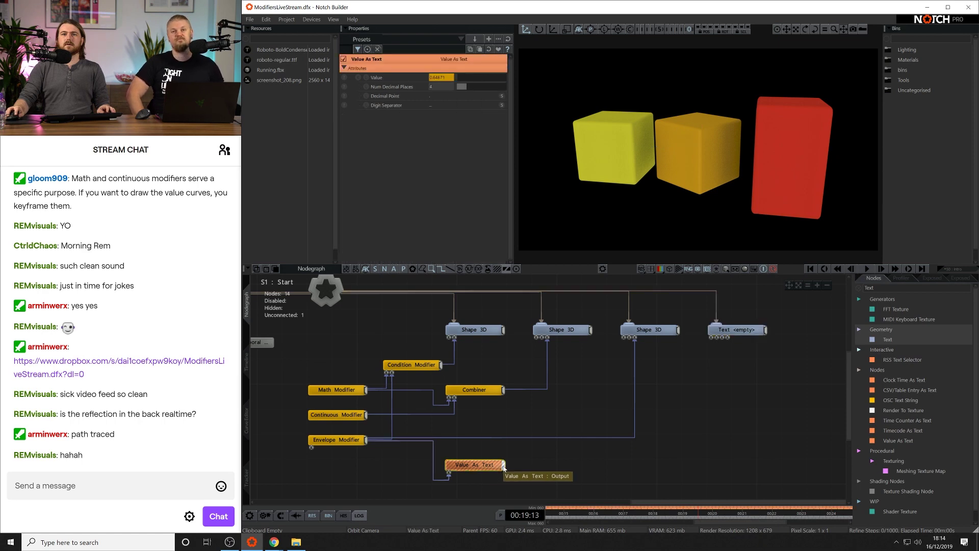
{"action": "left_click_drag", "start_coordinate": [504, 467], "coordinate": [737, 371]}
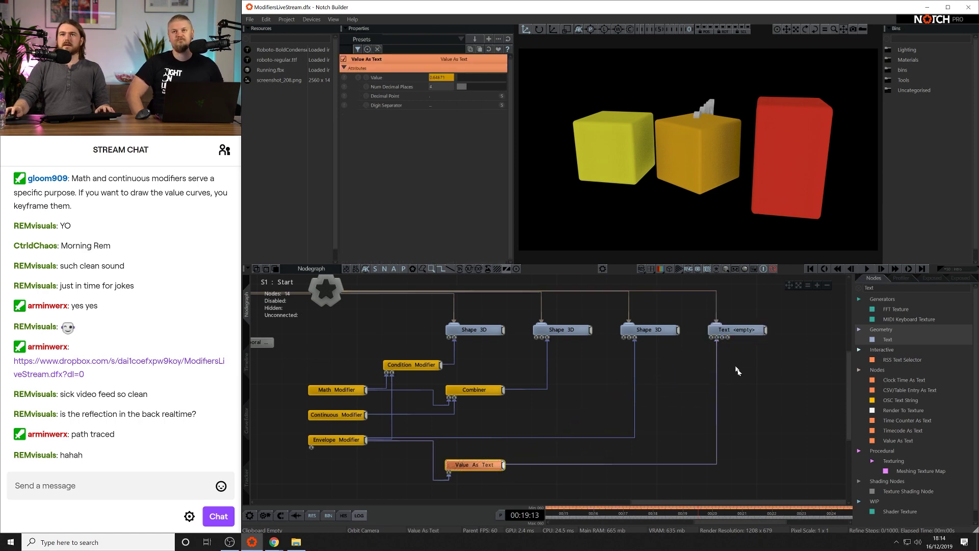
Move the Text node's 3D text out from behind the middle cube to just below the yellow cube.
{"action": "left_click", "coordinate": [737, 371]}
{"action": "left_click", "coordinate": [746, 330]}
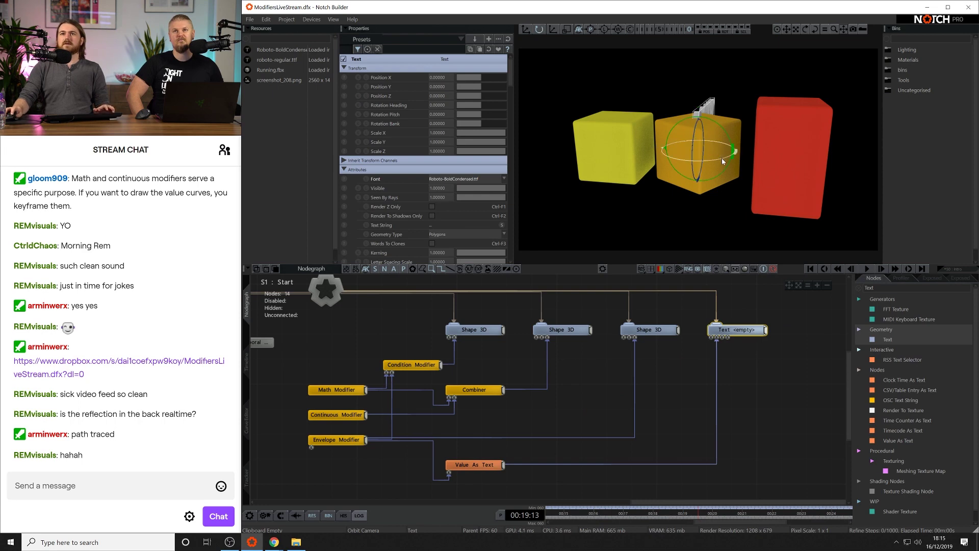
{"action": "left_click_drag", "start_coordinate": [721, 157], "coordinate": [517, 254]}
{"action": "left_click", "coordinate": [703, 402]}
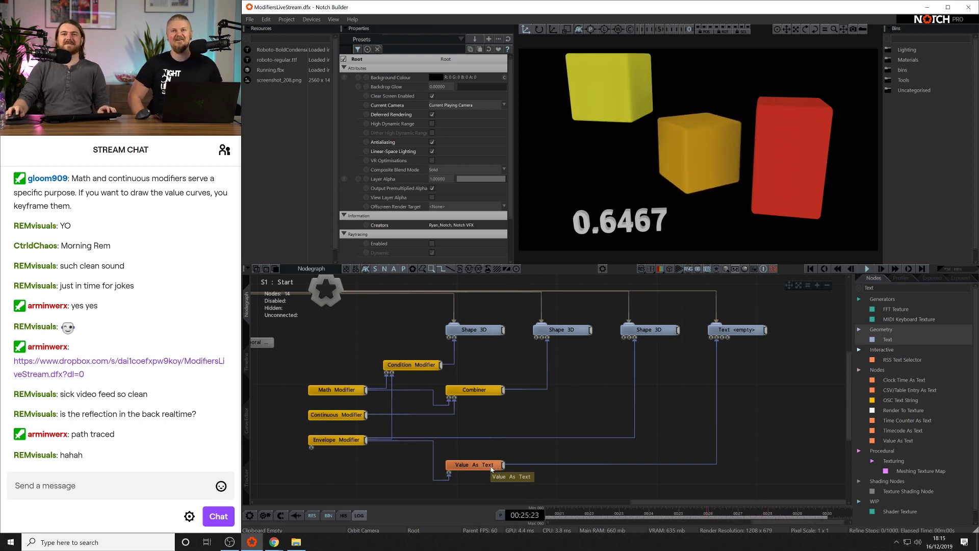
Place the Value As Text node just beneath the third Shape 3D and Text nodes, and set the Envelope Modifier's Value to 0.
{"action": "left_click_drag", "start_coordinate": [495, 467], "coordinate": [695, 367]}
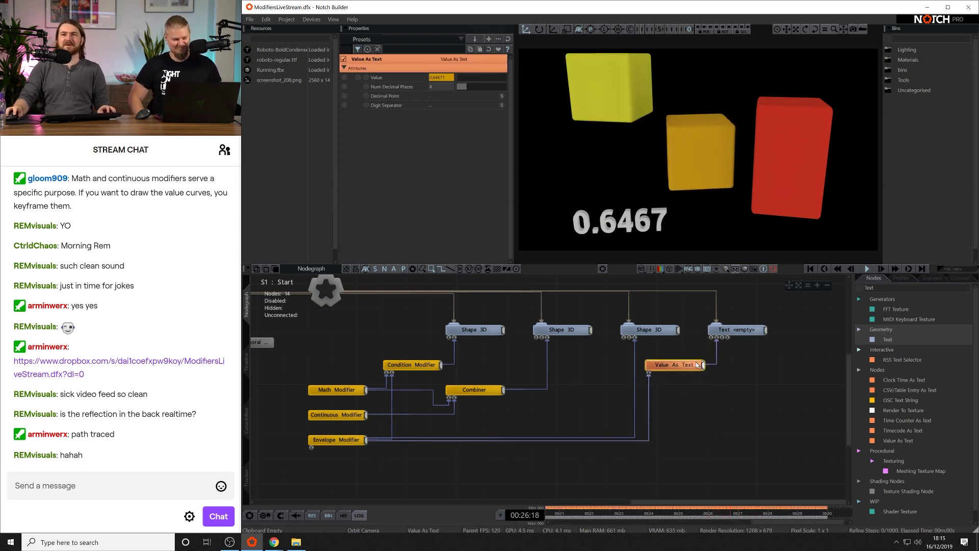
{"action": "left_click", "coordinate": [727, 398]}
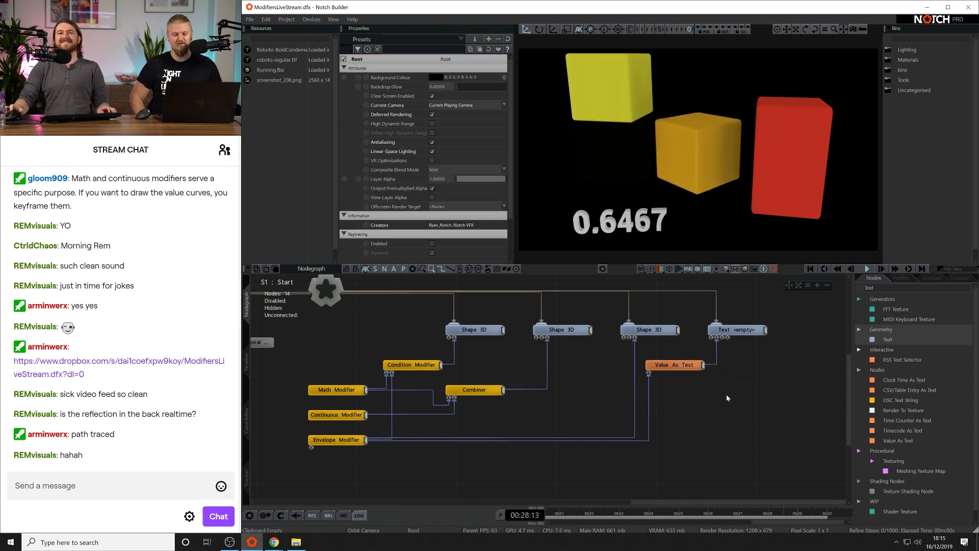
{"action": "left_click", "coordinate": [673, 365]}
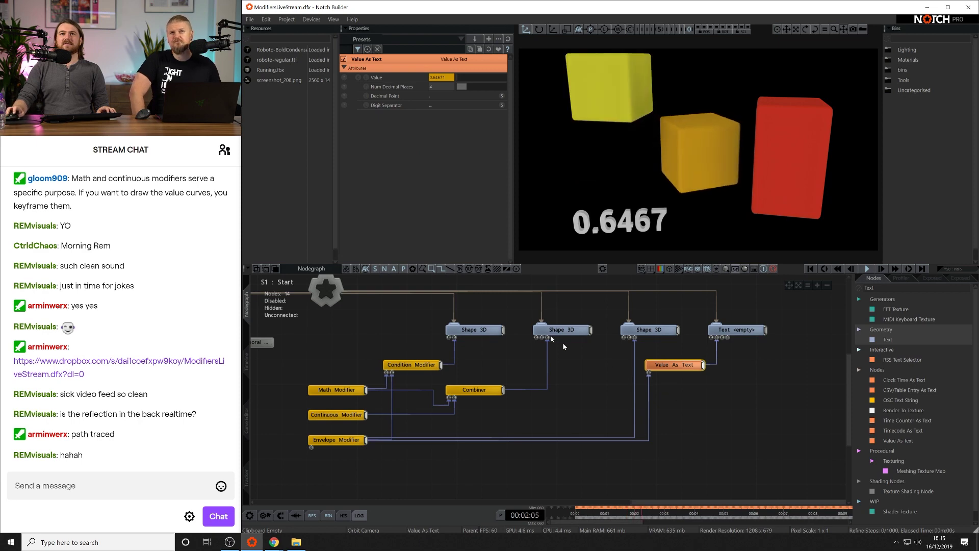
{"action": "left_click", "coordinate": [348, 440]}
{"action": "left_click_drag", "start_coordinate": [482, 87], "coordinate": [373, 129]}
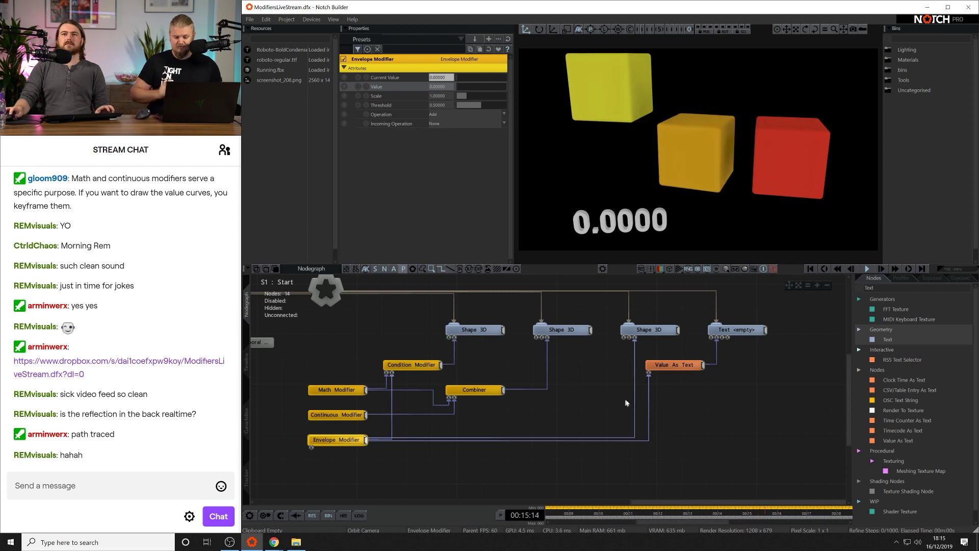
Replace the Envelope Modifier link on the Value As Text node's Value with the Combiner's output.
{"action": "left_click", "coordinate": [648, 399]}
{"action": "key", "text": "Delete"}
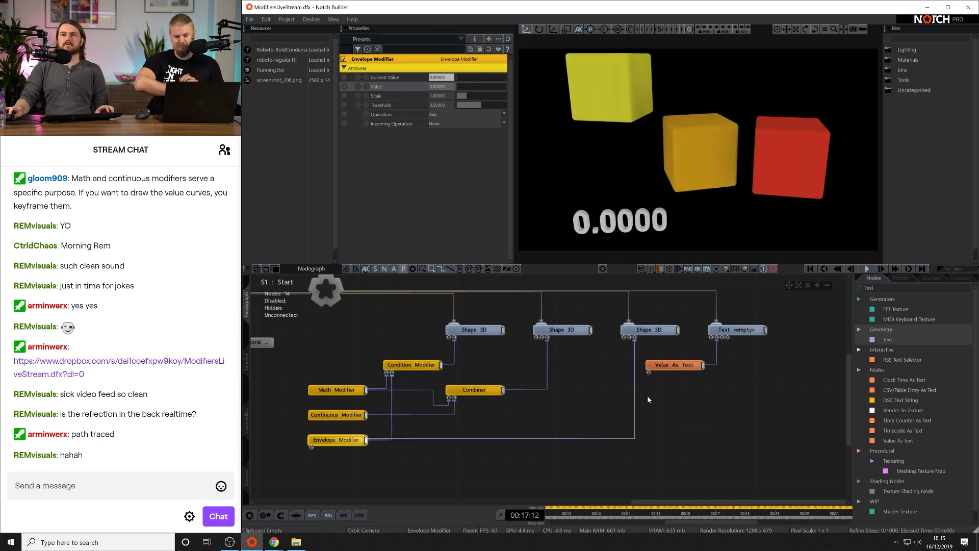
{"action": "left_click_drag", "start_coordinate": [586, 392], "coordinate": [649, 373]}
{"action": "left_click", "coordinate": [688, 425]}
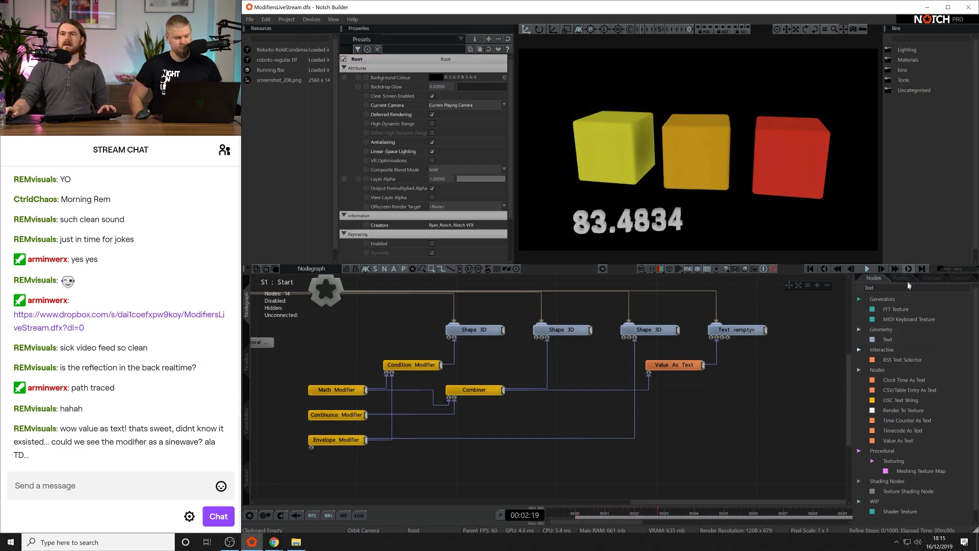
Add a Range Remap modifier to the nodegraph and place it below the Combiner.
{"action": "type", "text": "Rang"}
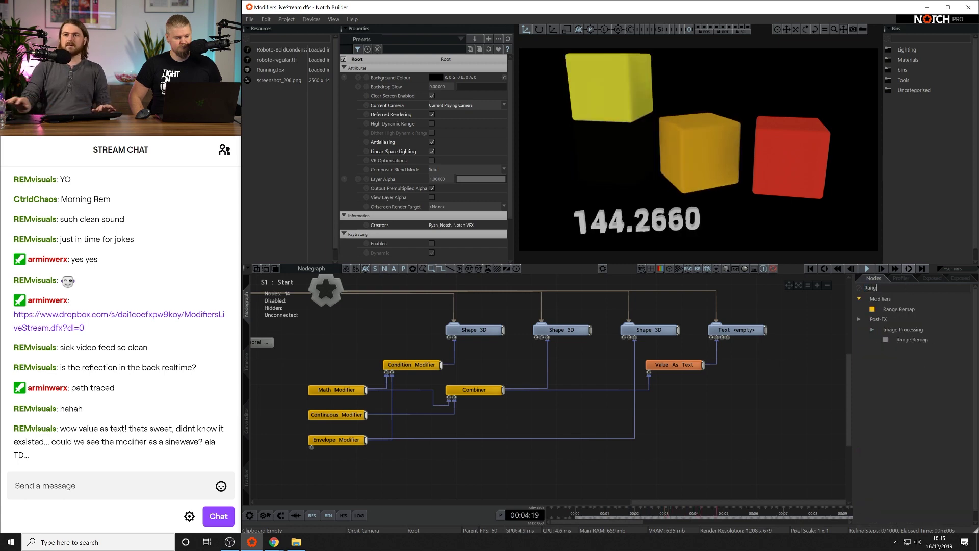
{"action": "left_click_drag", "start_coordinate": [881, 307], "coordinate": [733, 373]}
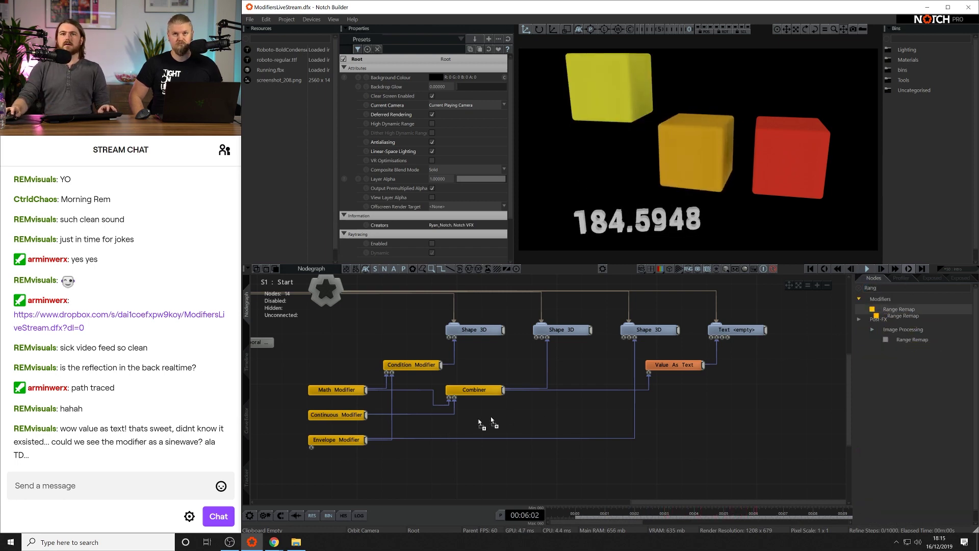
{"action": "left_click_drag", "start_coordinate": [491, 416], "coordinate": [570, 418]}
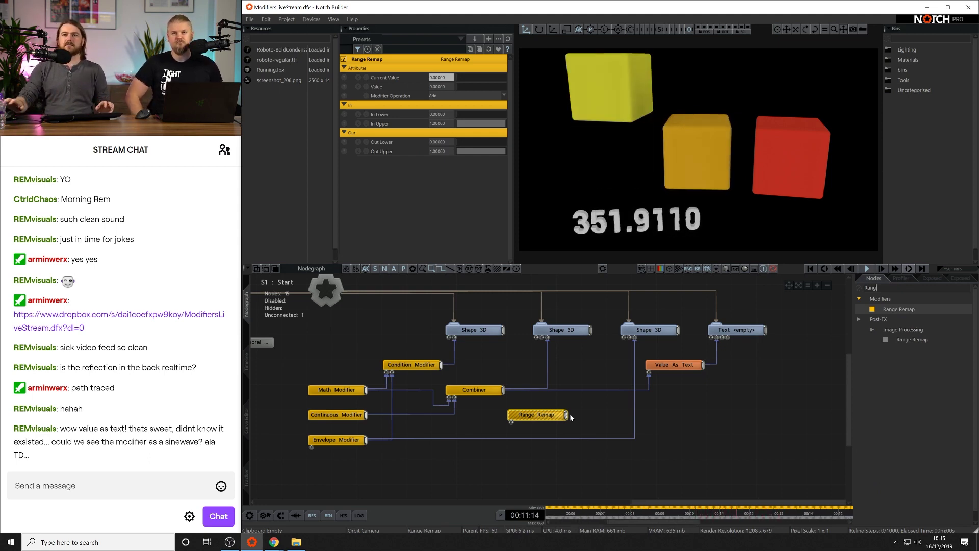
{"action": "left_click_drag", "start_coordinate": [564, 415], "coordinate": [551, 428]}
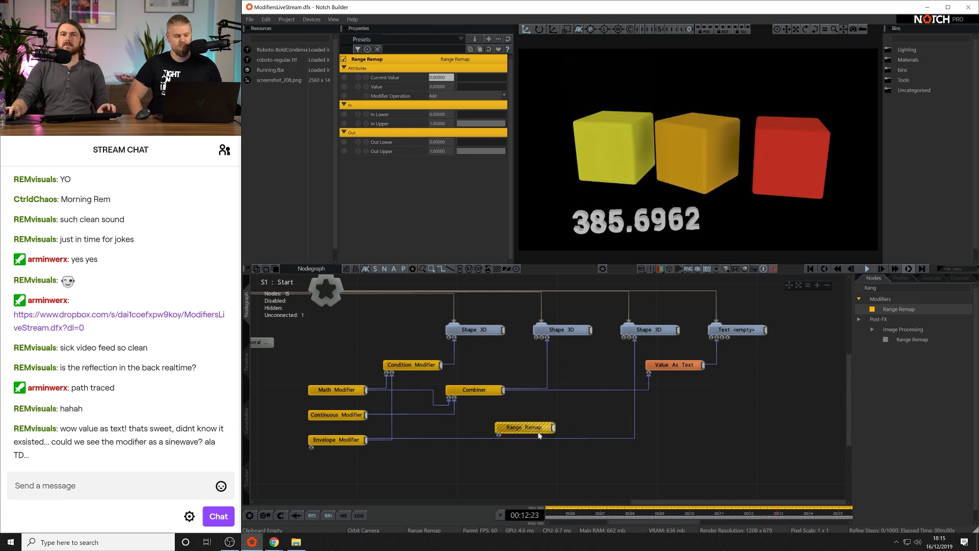
Remove the Envelope Modifier's link to the third Shape 3D and connect its output to the Range Remap's Value.
{"action": "left_click", "coordinate": [449, 439]}
{"action": "left_click_drag", "start_coordinate": [365, 440], "coordinate": [515, 439]}
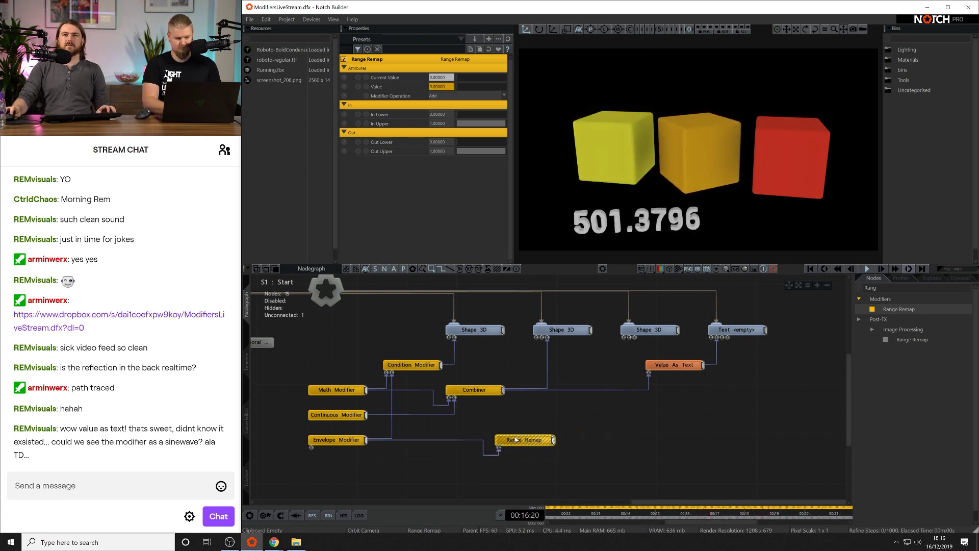
{"action": "left_click", "coordinate": [336, 440]}
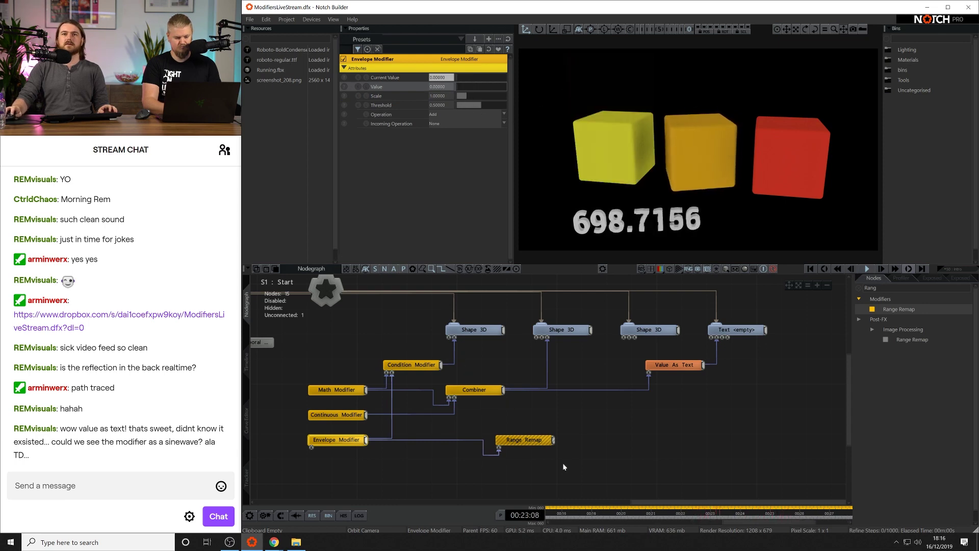
Set the Range Remap's Out Lower to -5 and Out Upper to 52.
{"action": "left_click", "coordinate": [524, 440]}
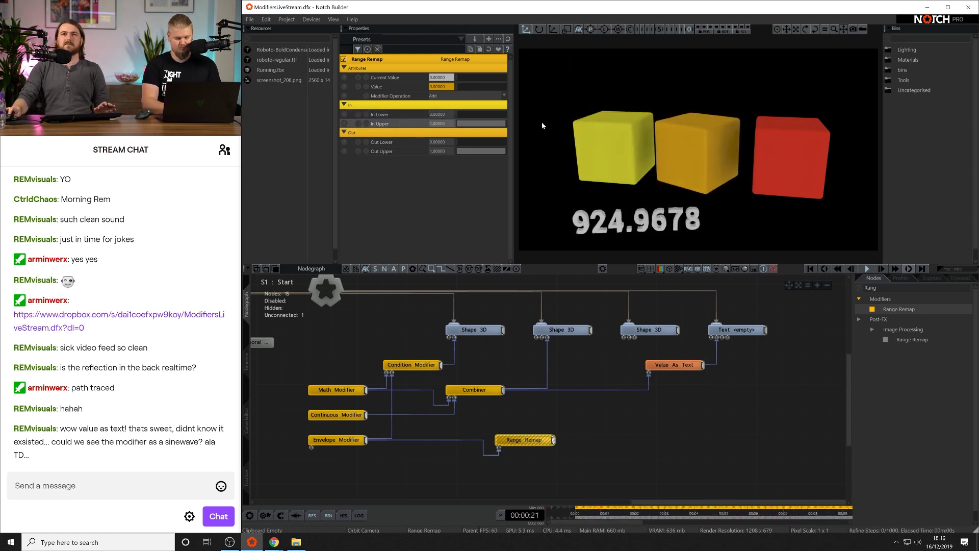
{"action": "left_click", "coordinate": [448, 143]}
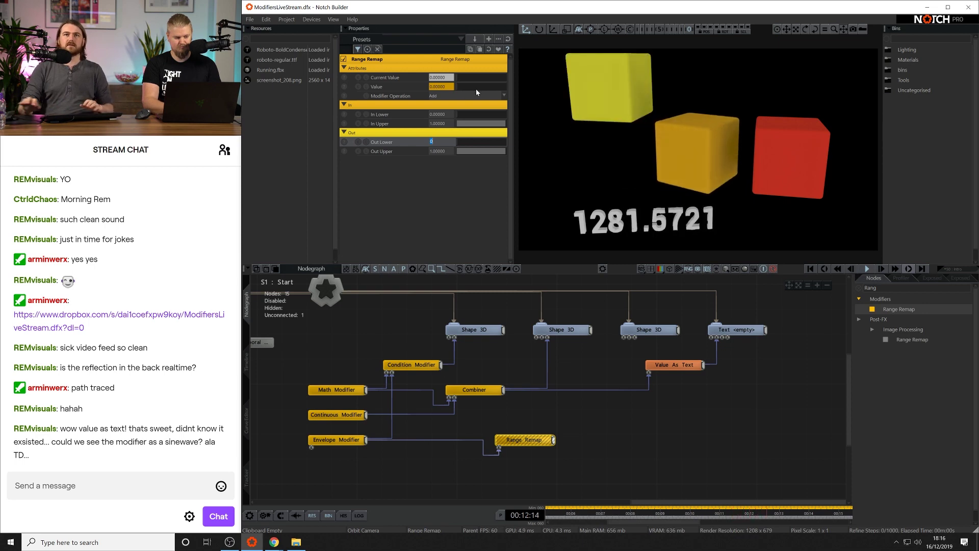
{"action": "type", "text": "-5"}
{"action": "key", "text": "Return"}
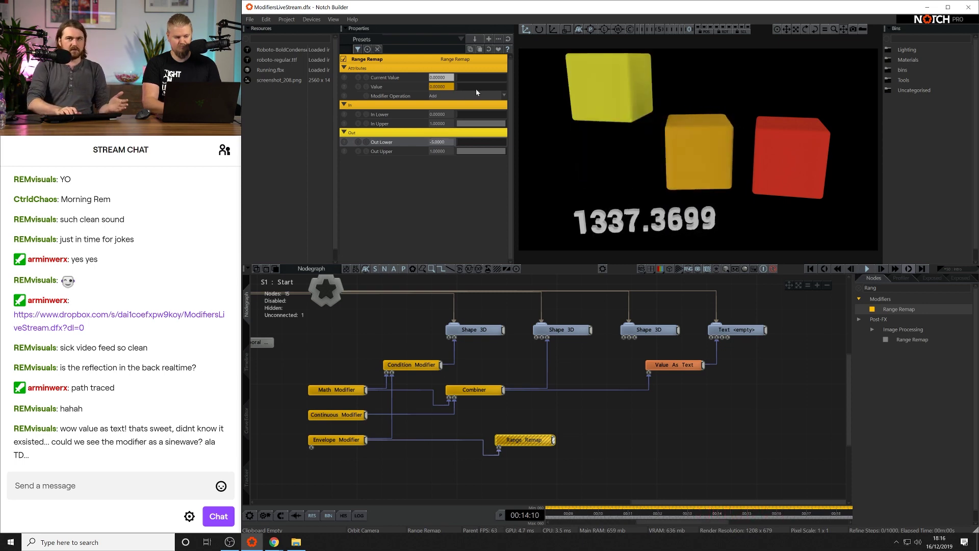
{"action": "left_click", "coordinate": [438, 151]}
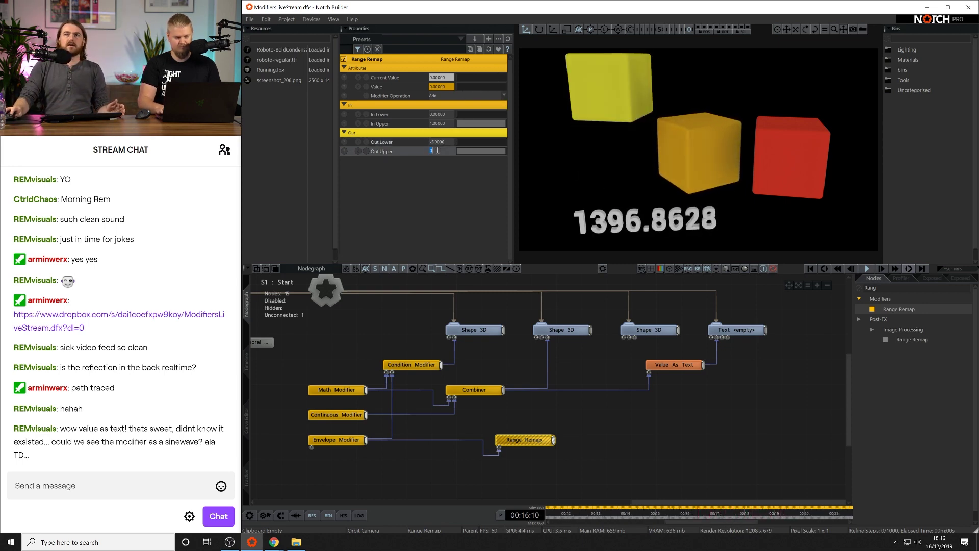
{"action": "type", "text": "521"}
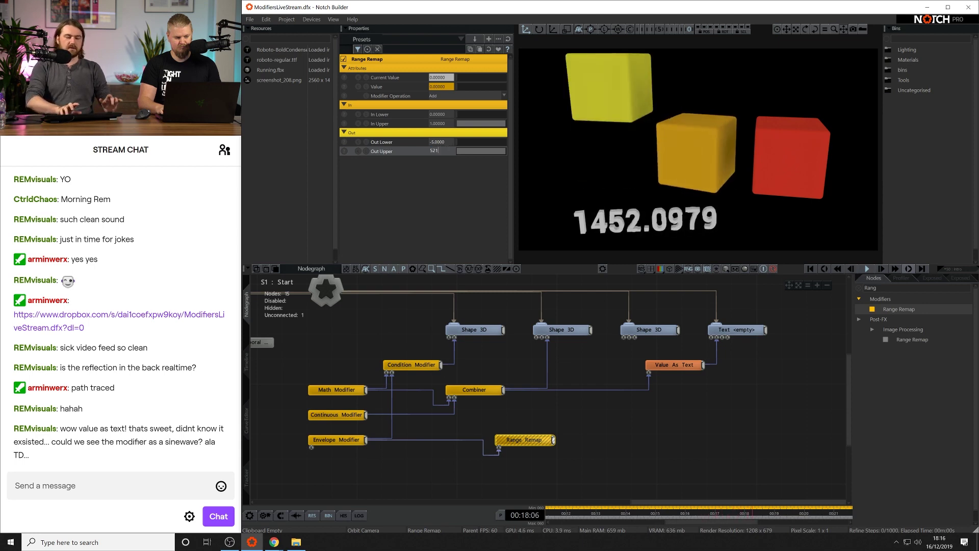
{"action": "key", "text": "BackSpace"}
{"action": "key", "text": "Return"}
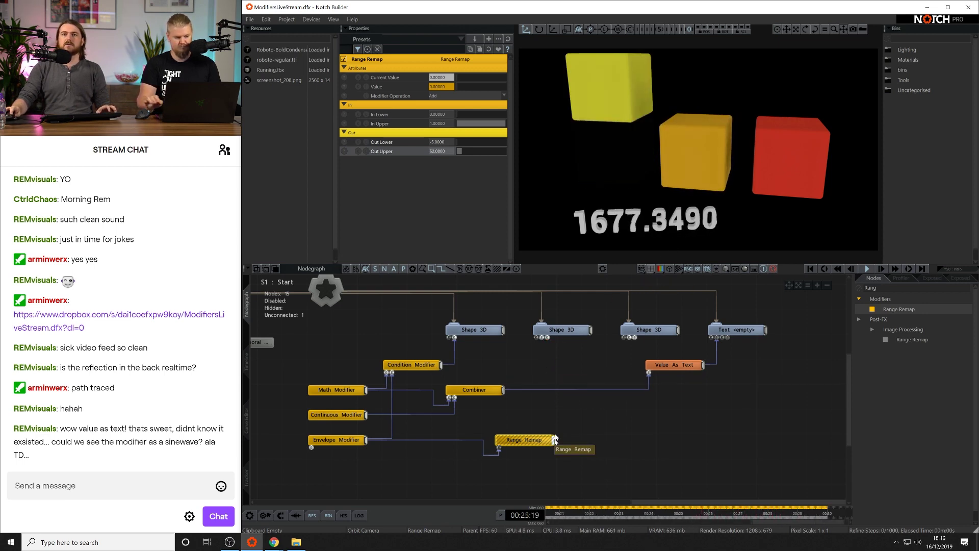
Connect the Range Remap output to the second Shape 3D and set the Envelope Modifier's Value to about 0.72.
{"action": "left_click_drag", "start_coordinate": [555, 437], "coordinate": [547, 337]}
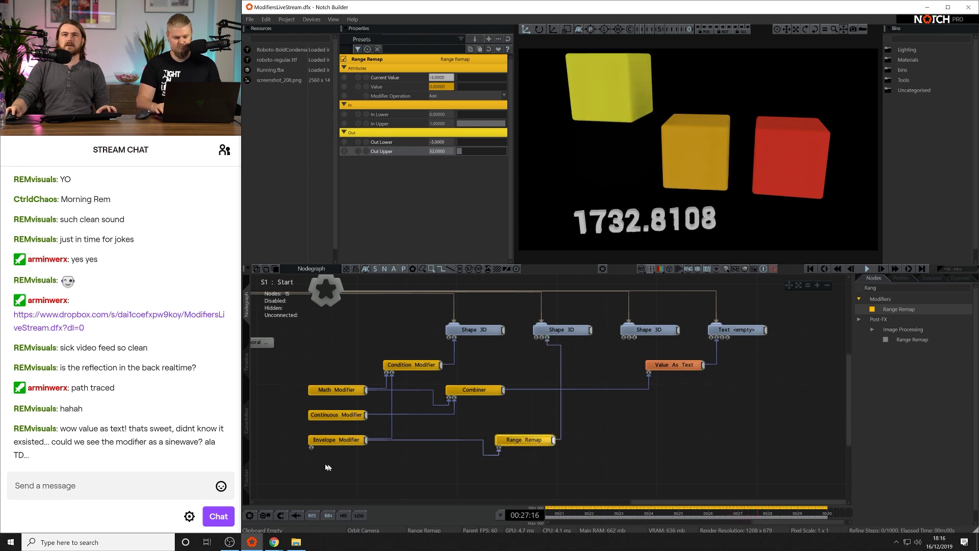
{"action": "left_click", "coordinate": [334, 440]}
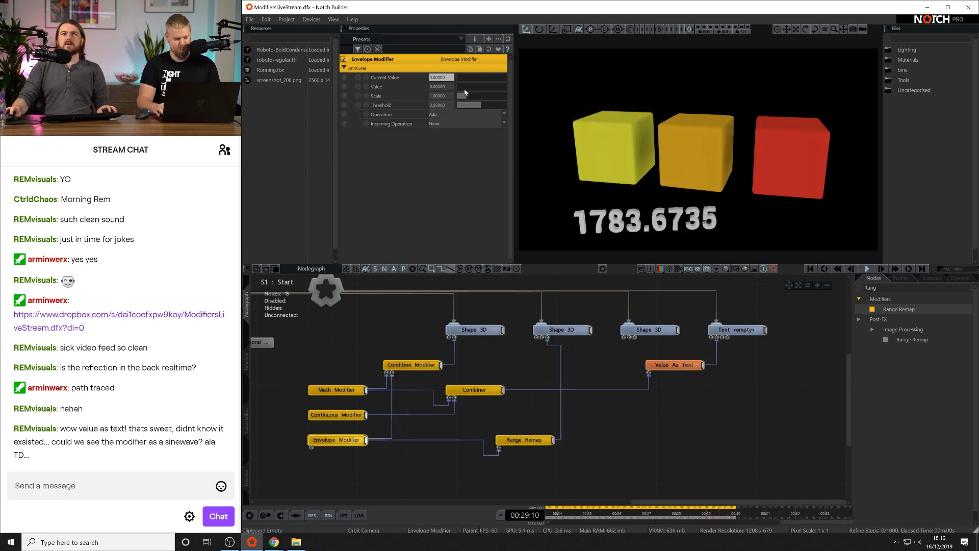
{"action": "left_click_drag", "start_coordinate": [464, 89], "coordinate": [517, 86]}
{"action": "left_click_drag", "start_coordinate": [523, 414], "coordinate": [531, 439]}
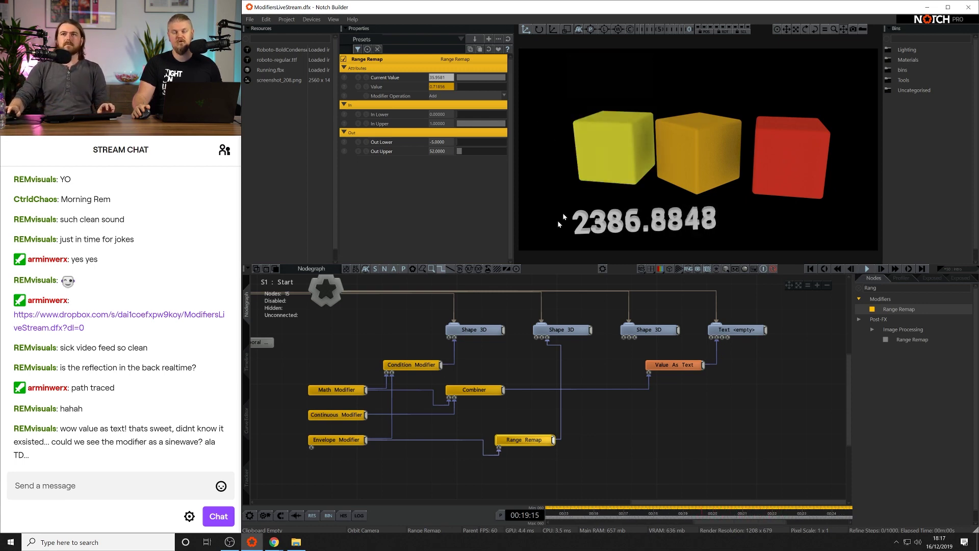
Reroute the Range Remap output to the third Shape 3D's Scale Y and reconnect the Combiner to the second Shape 3D.
{"action": "left_click", "coordinate": [561, 420]}
{"action": "left_click_drag", "start_coordinate": [554, 441], "coordinate": [635, 338]}
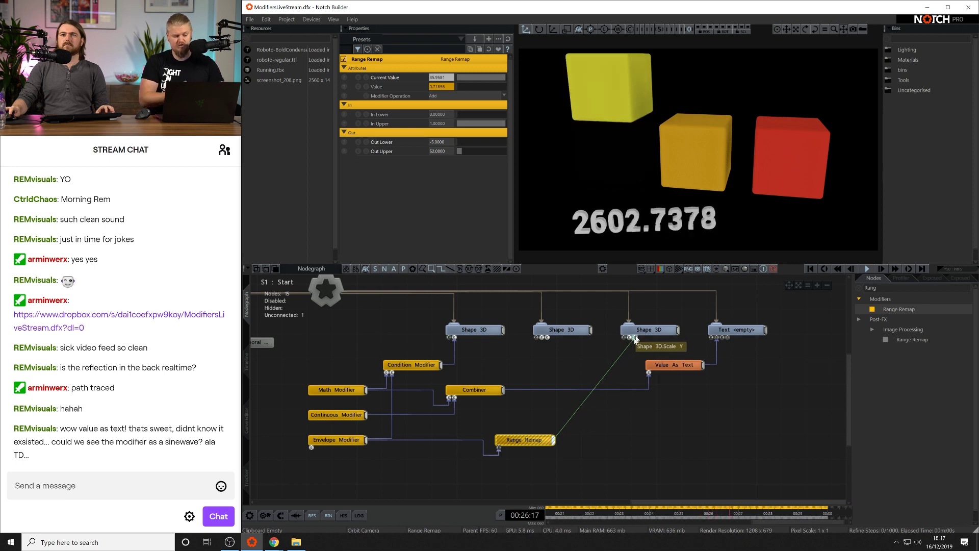
{"action": "left_click", "coordinate": [479, 424]}
{"action": "left_click_drag", "start_coordinate": [508, 391], "coordinate": [543, 341]}
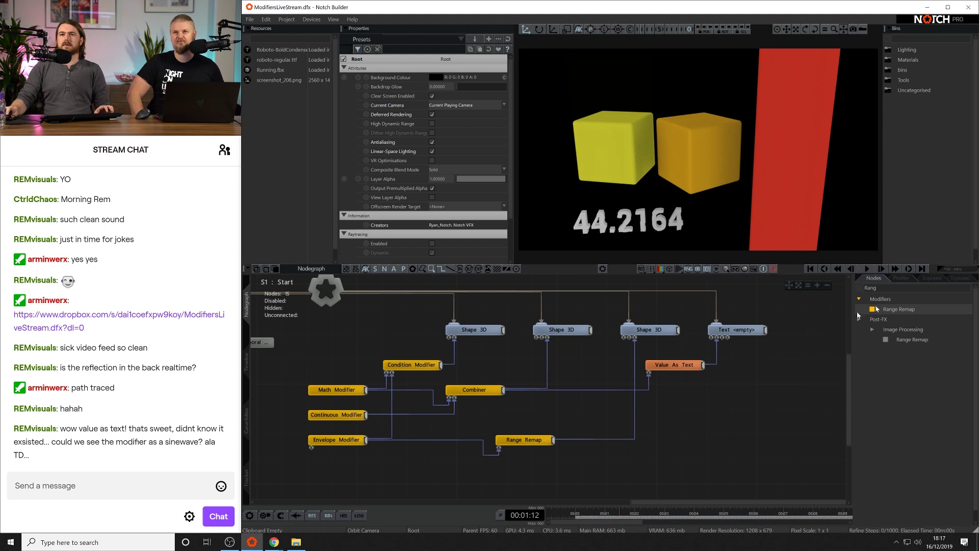
Add an Accumulator modifier to the nodegraph below the Range Remap node.
{"action": "type", "text": "Accu"}
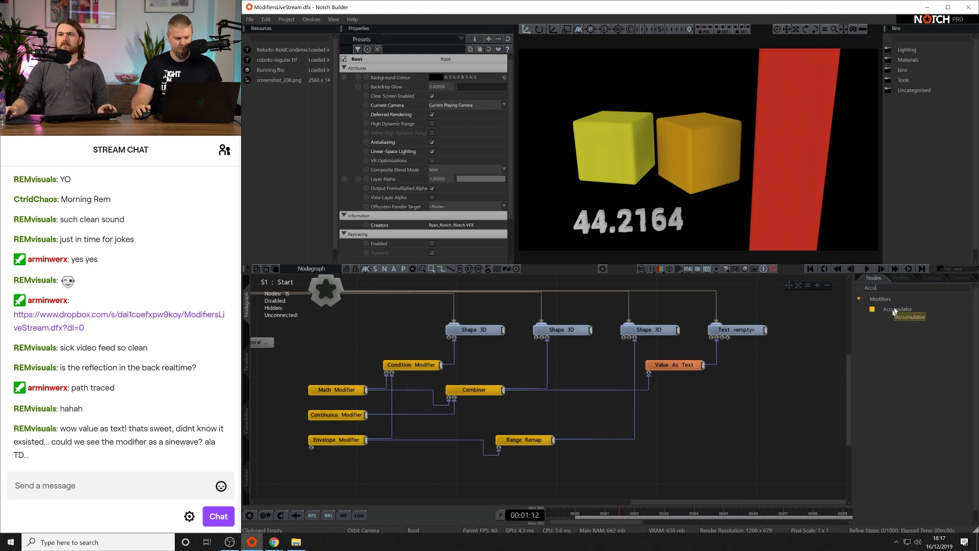
{"action": "left_click_drag", "start_coordinate": [893, 309], "coordinate": [485, 475]}
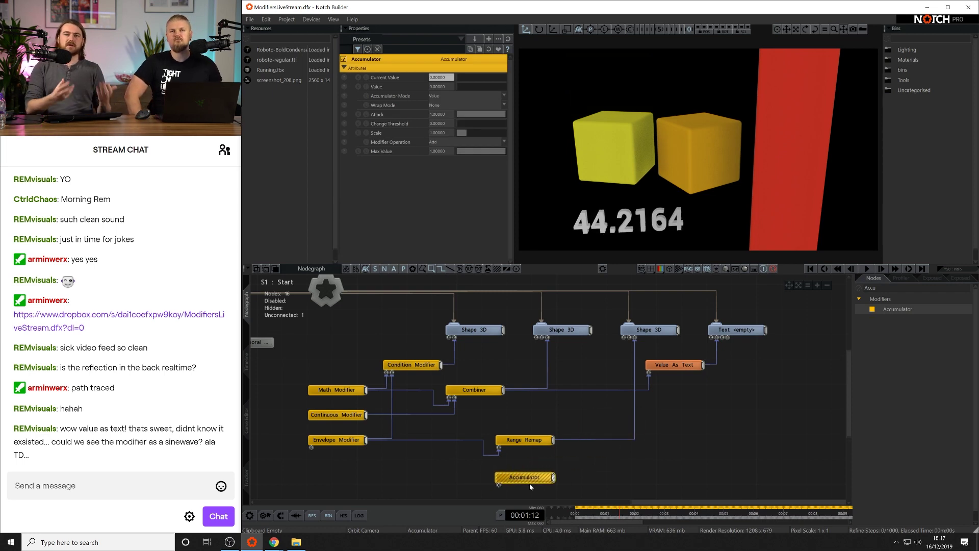
{"action": "left_click", "coordinate": [351, 415]}
Disconnect the Range Remap from the third Shape 3D and connect the Accumulator's output to its Scale Y instead.
{"action": "middle_click_drag", "start_coordinate": [491, 417], "coordinate": [491, 384]}
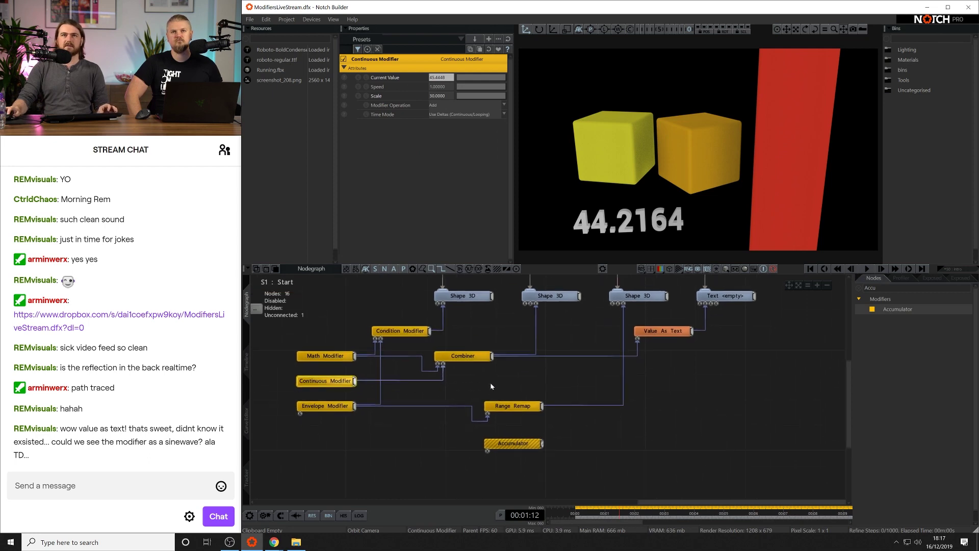
{"action": "left_click", "coordinate": [565, 447]}
{"action": "left_click_drag", "start_coordinate": [628, 320], "coordinate": [612, 339]}
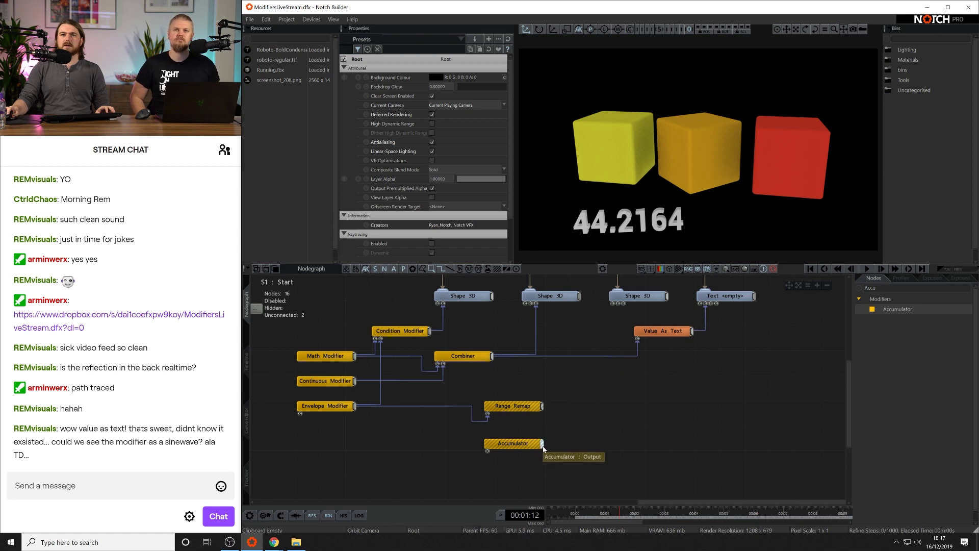
{"action": "left_click_drag", "start_coordinate": [543, 448], "coordinate": [594, 379]}
{"action": "left_click_drag", "start_coordinate": [624, 312], "coordinate": [623, 305]}
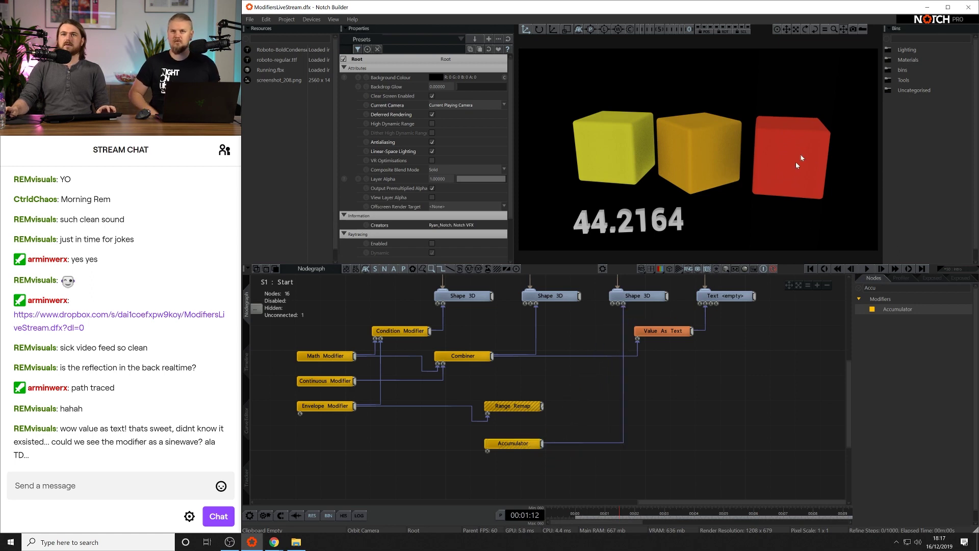
Connect the Envelope Modifier's output to the Accumulator's Value and lower the Envelope Modifier's Value to about 0.04.
{"action": "left_click", "coordinate": [516, 444]}
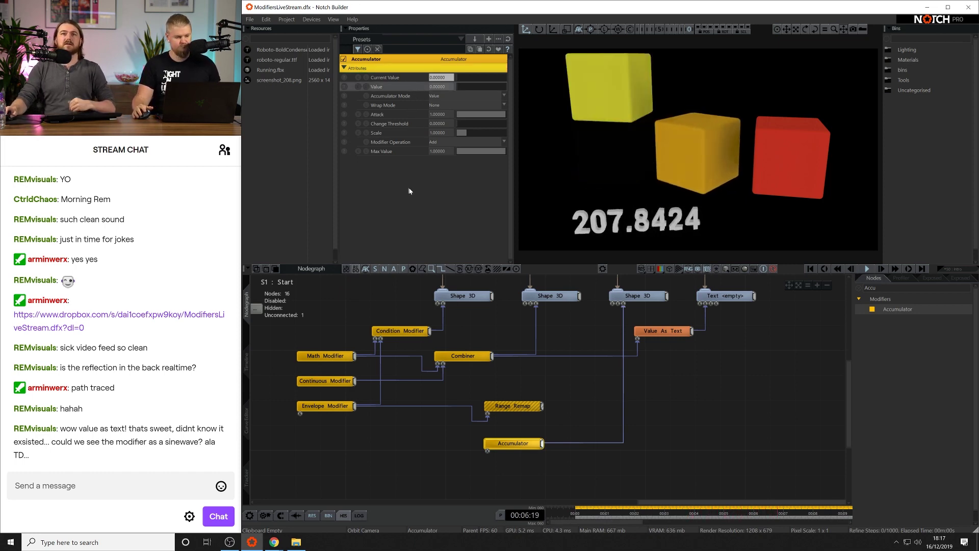
{"action": "left_click_drag", "start_coordinate": [356, 406], "coordinate": [488, 453]}
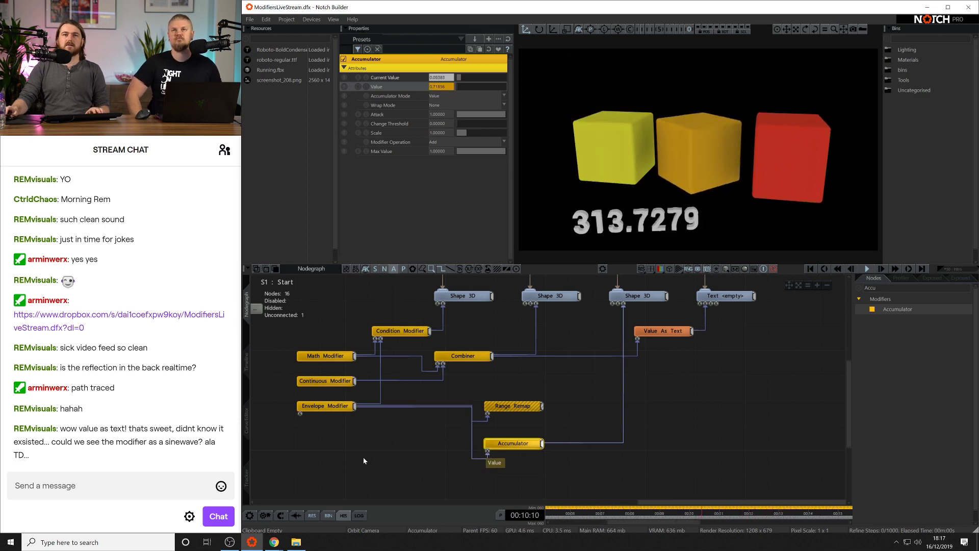
{"action": "left_click", "coordinate": [321, 407]}
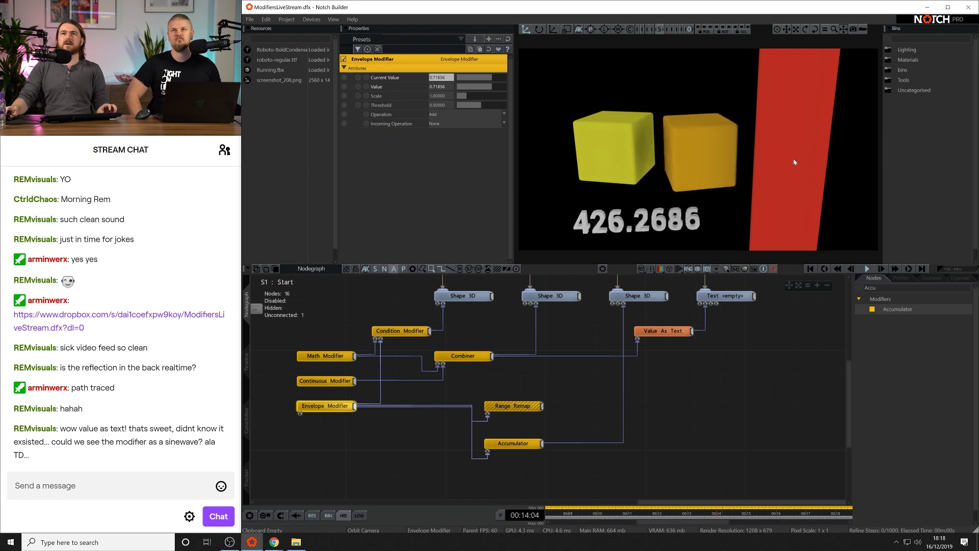
{"action": "scroll", "coordinate": [687, 151], "scroll_direction": "down", "scroll_amount": 3}
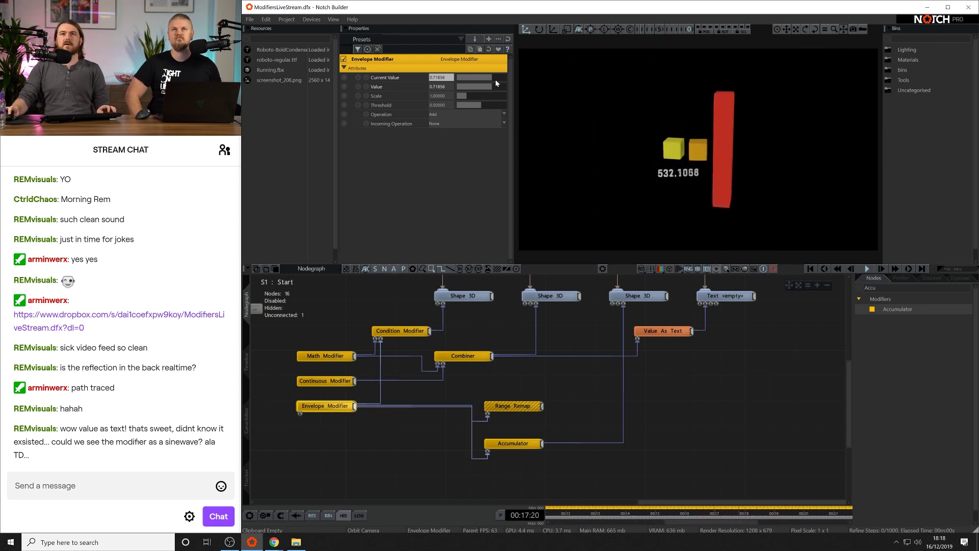
{"action": "left_click_drag", "start_coordinate": [484, 87], "coordinate": [458, 93]}
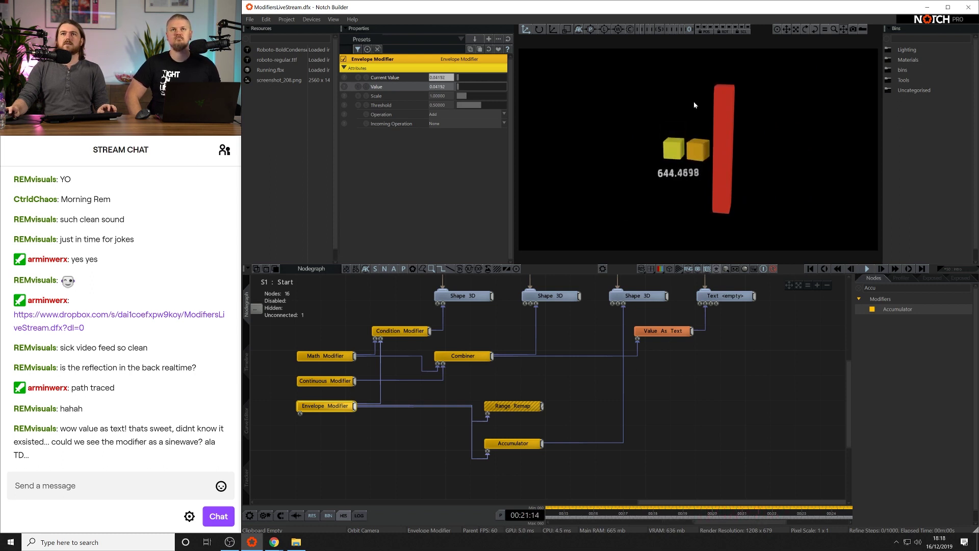
Examine the Accumulator's attributes and how its output stretches the red cube in the viewport.
{"action": "left_click_drag", "start_coordinate": [748, 114], "coordinate": [710, 161]}
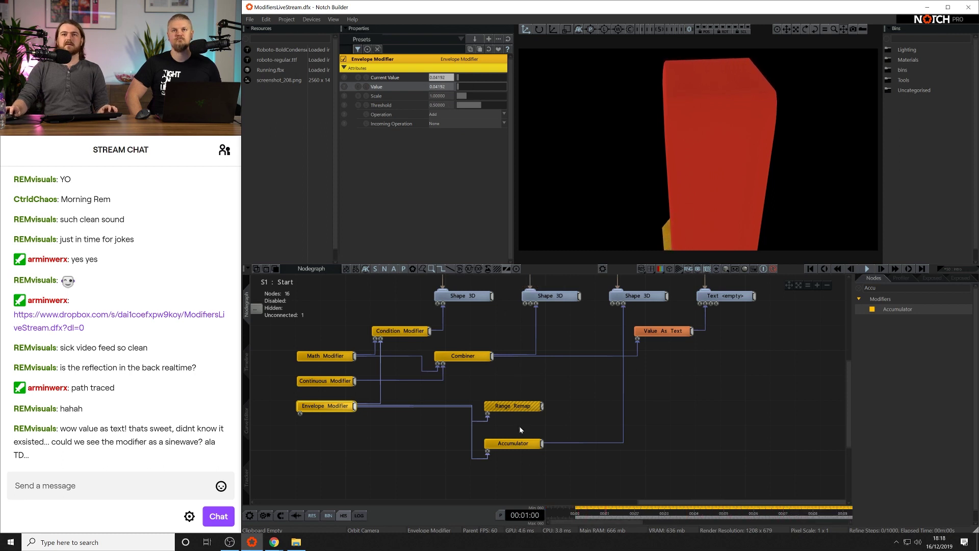
{"action": "left_click", "coordinate": [515, 443]}
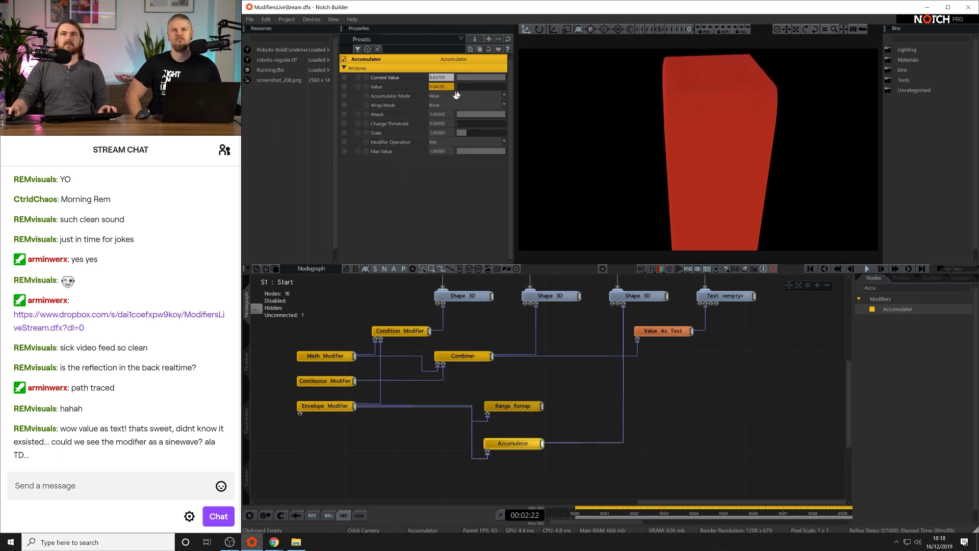
{"action": "left_click", "coordinate": [326, 427]}
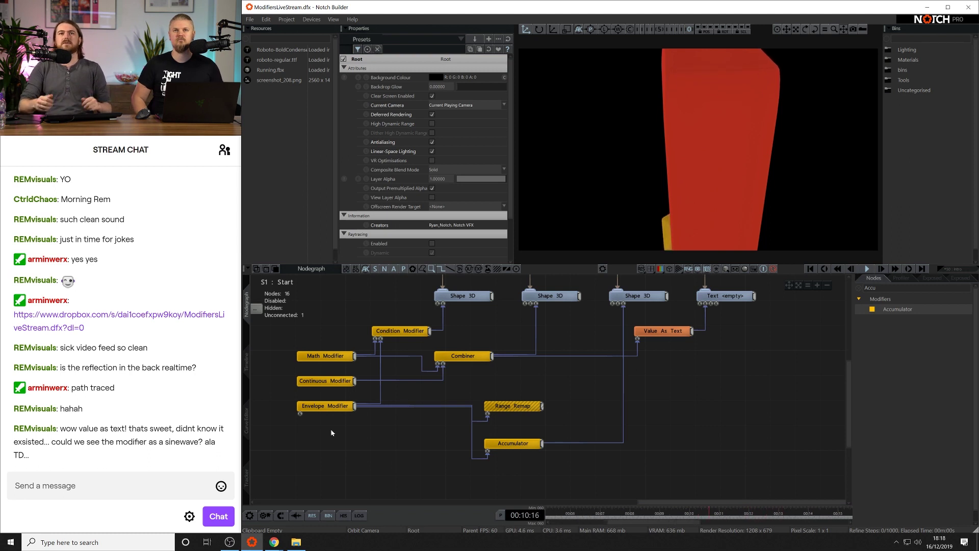
{"action": "left_click_drag", "start_coordinate": [356, 429], "coordinate": [294, 412]}
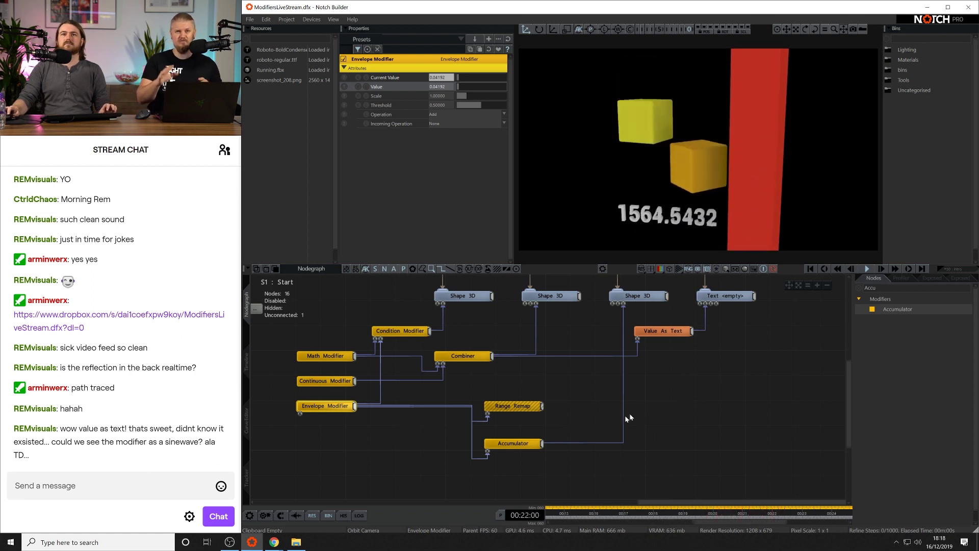
Disconnect the Accumulator from the third Shape 3D and connect the Range Remap's output to its Scale Y.
{"action": "right_click_drag", "start_coordinate": [670, 423], "coordinate": [617, 411]}
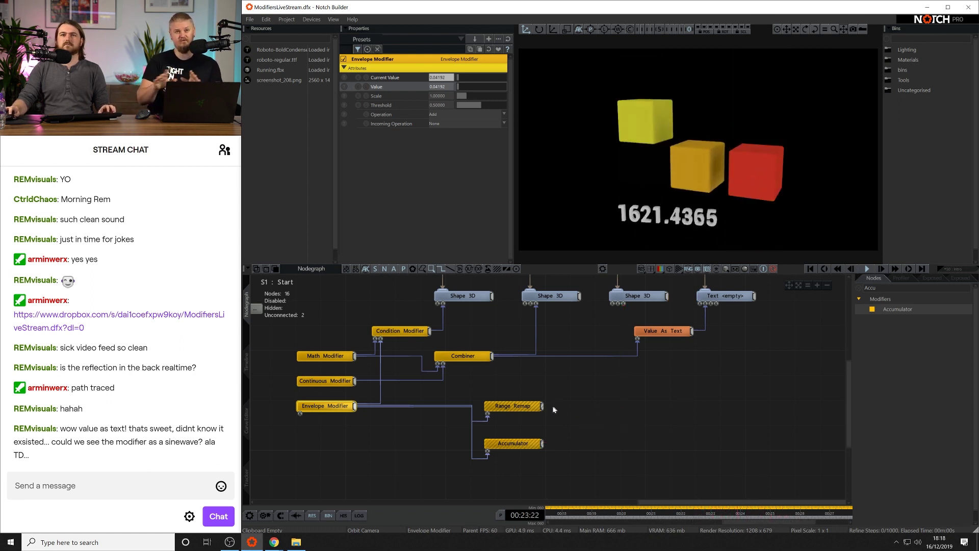
{"action": "left_click_drag", "start_coordinate": [542, 407], "coordinate": [623, 304]}
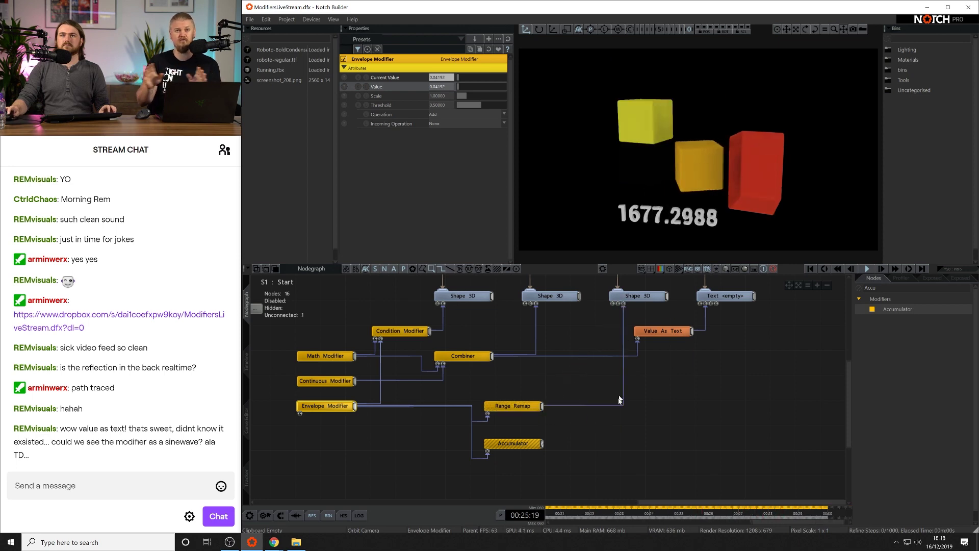
{"action": "left_click", "coordinate": [542, 406]}
Set the Range Remap's Out Lower to -1 and its Out Upper to 1.
{"action": "left_click", "coordinate": [514, 405]}
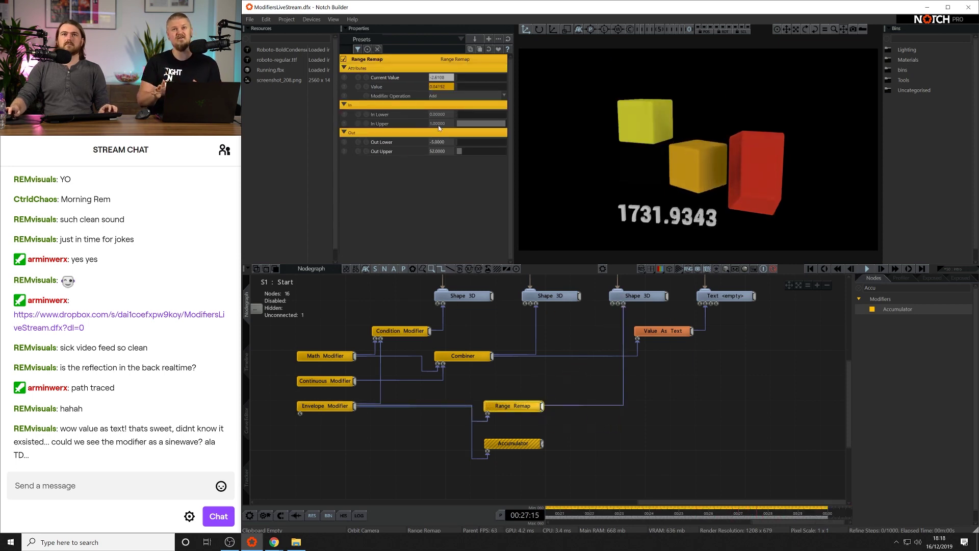
{"action": "left_click", "coordinate": [442, 144]}
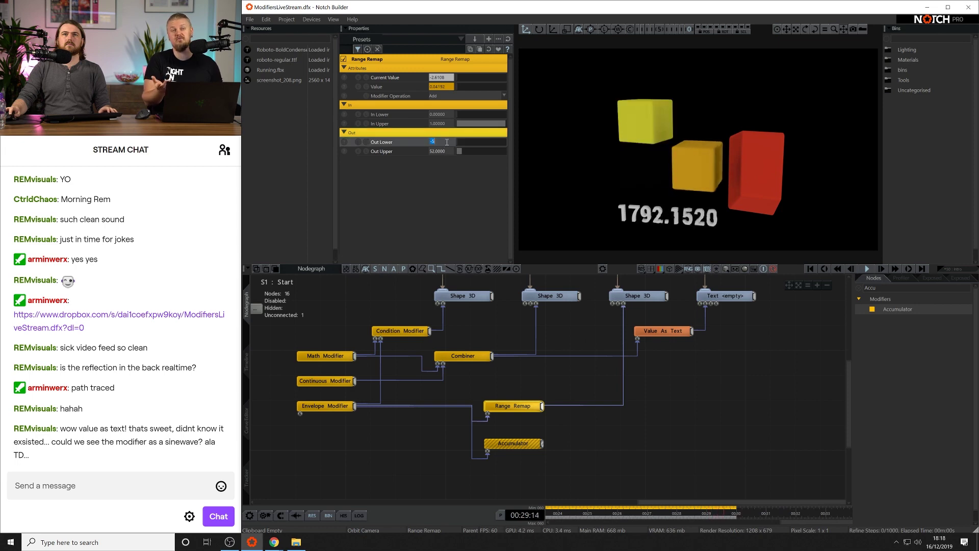
{"action": "type", "text": "3"}
{"action": "key", "text": "Return"}
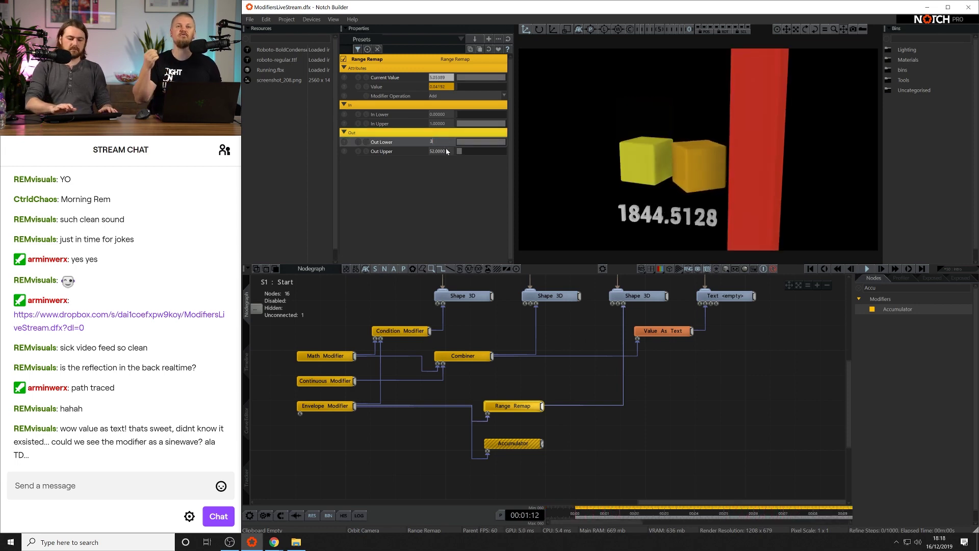
{"action": "type", "text": "-1"}
{"action": "key", "text": "Return"}
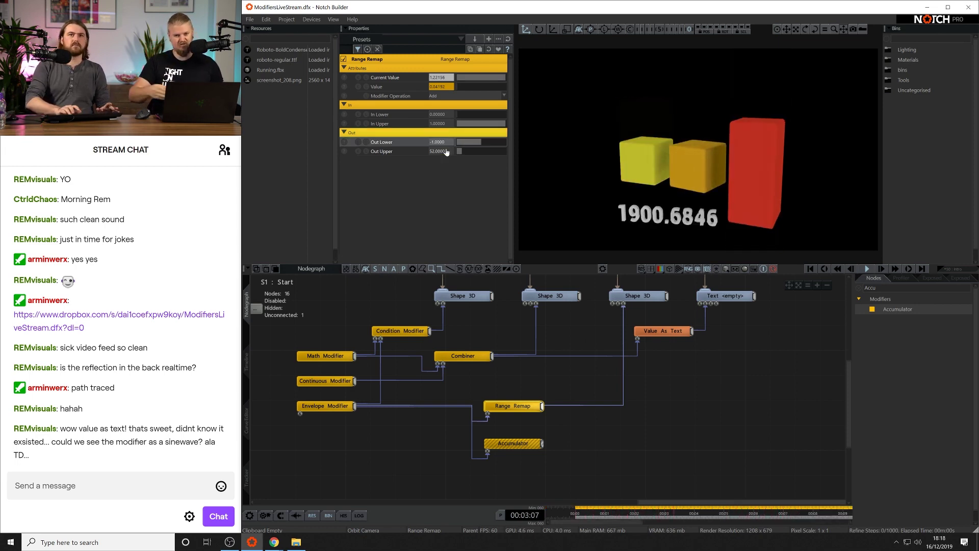
{"action": "left_click", "coordinate": [445, 151]}
{"action": "type", "text": "1"}
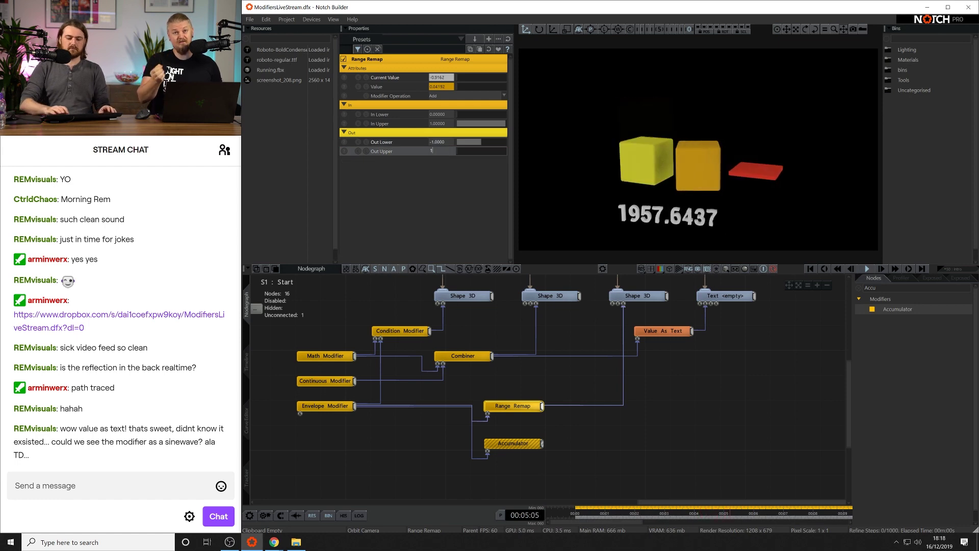
{"action": "key", "text": "Return"}
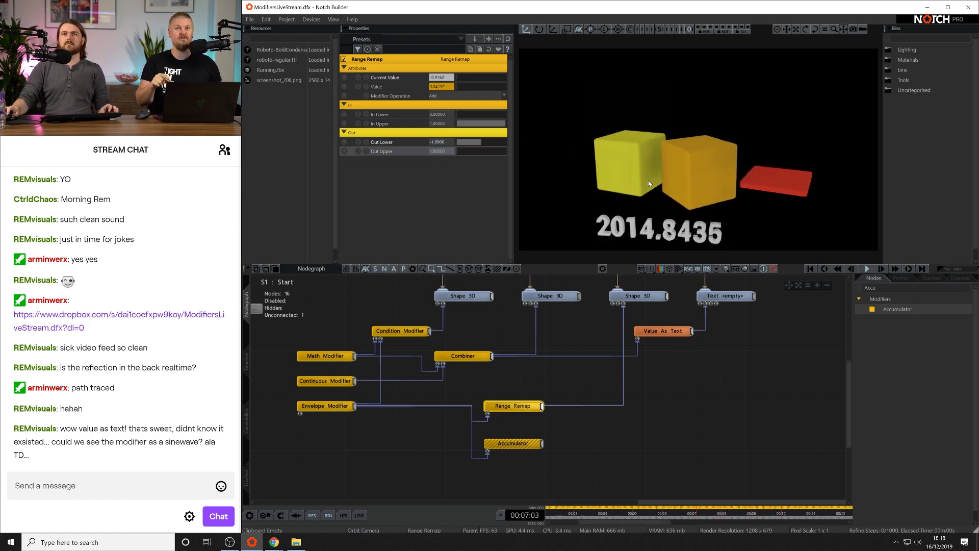
Raise the Envelope Modifier's Value to 1.
{"action": "left_click", "coordinate": [343, 410]}
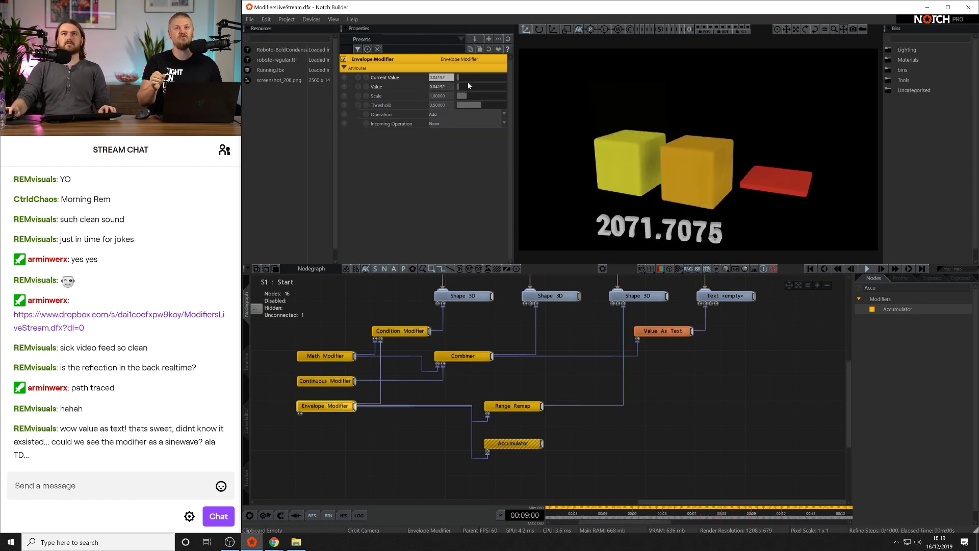
{"action": "left_click_drag", "start_coordinate": [475, 87], "coordinate": [529, 71]}
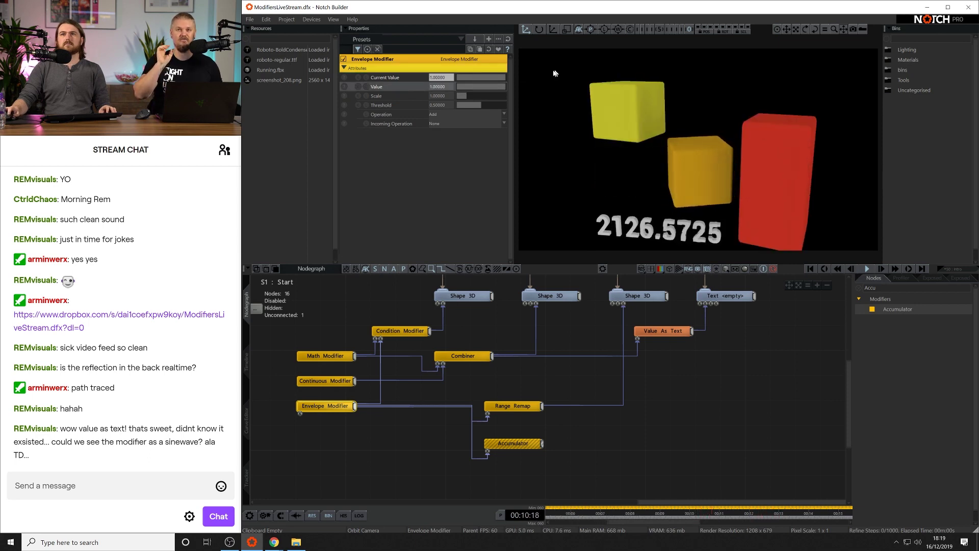
{"action": "mouse_move", "coordinate": [704, 167]}
{"action": "left_mouse_down"}
{"action": "mouse_move", "coordinate": [772, 152]}
{"action": "mouse_move", "coordinate": [706, 176]}
{"action": "left_mouse_up"}
Find the Accumulator node by searching for "accu" and delete it from the nodegraph.
{"action": "left_click", "coordinate": [556, 375]}
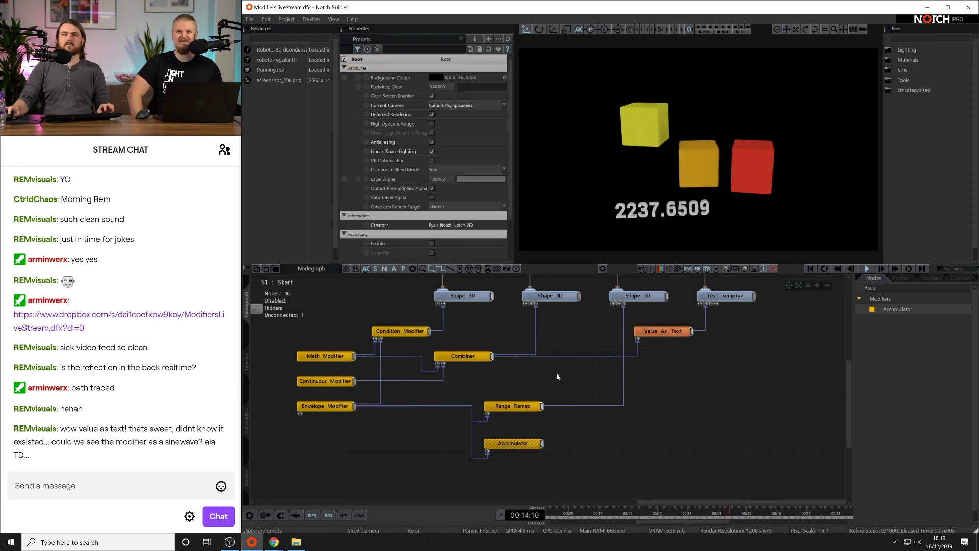
{"action": "key", "text": "ctrl+f"}
{"action": "type", "text": "acc"}
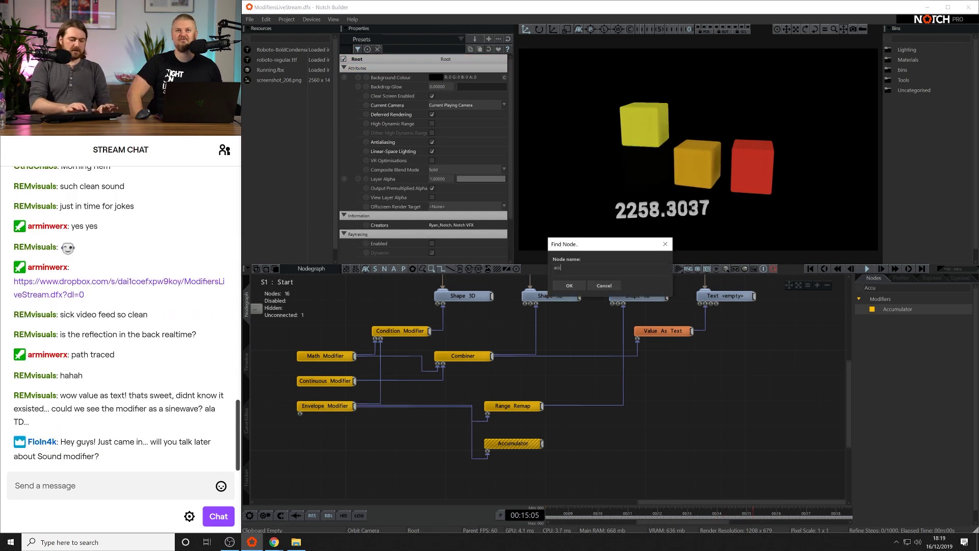
{"action": "type", "text": "u"}
{"action": "key", "text": "Return"}
{"action": "key", "text": "Delete"}
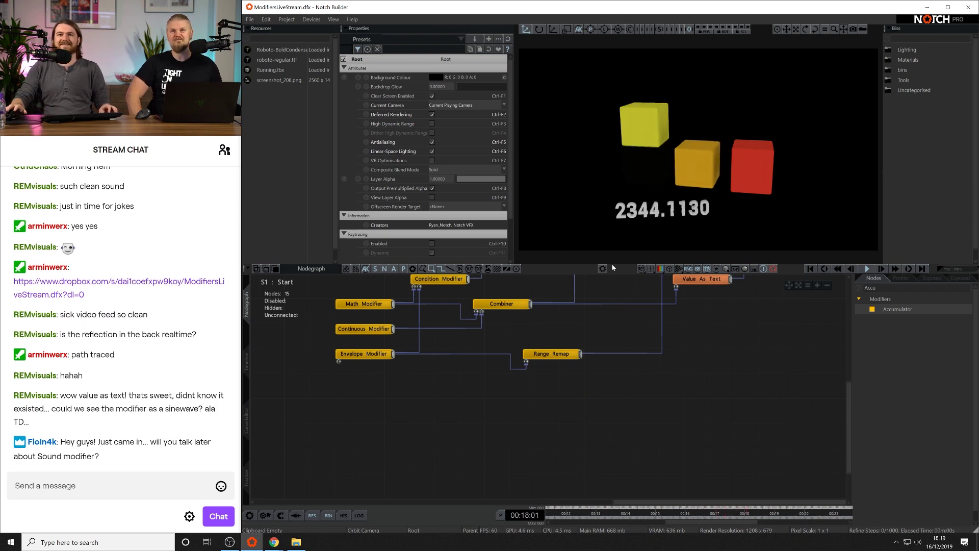
{"action": "middle_click_drag", "start_coordinate": [598, 340], "coordinate": [524, 406]}
{"action": "middle_click_drag", "start_coordinate": [457, 349], "coordinate": [545, 373]}
{"action": "scroll", "coordinate": [526, 378], "scroll_direction": "down", "scroll_amount": 1}
{"action": "left_click", "coordinate": [545, 373]}
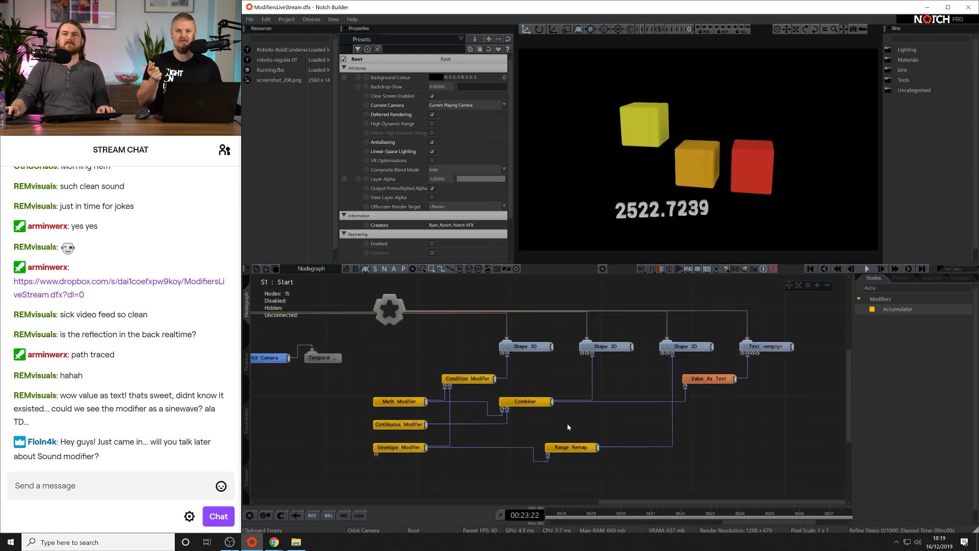
{"action": "left_click", "coordinate": [521, 401]}
{"action": "double_click", "coordinate": [521, 401]}
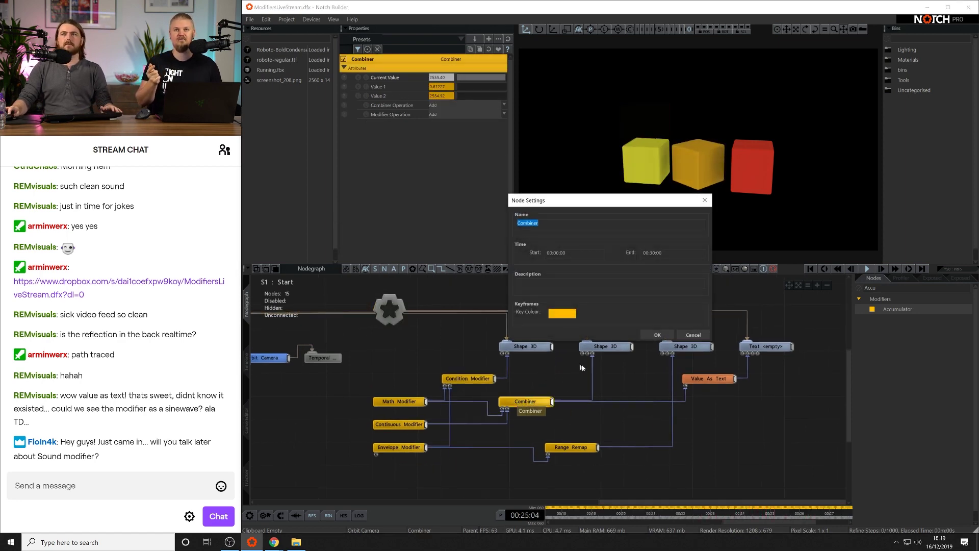
{"action": "left_click", "coordinate": [692, 335]}
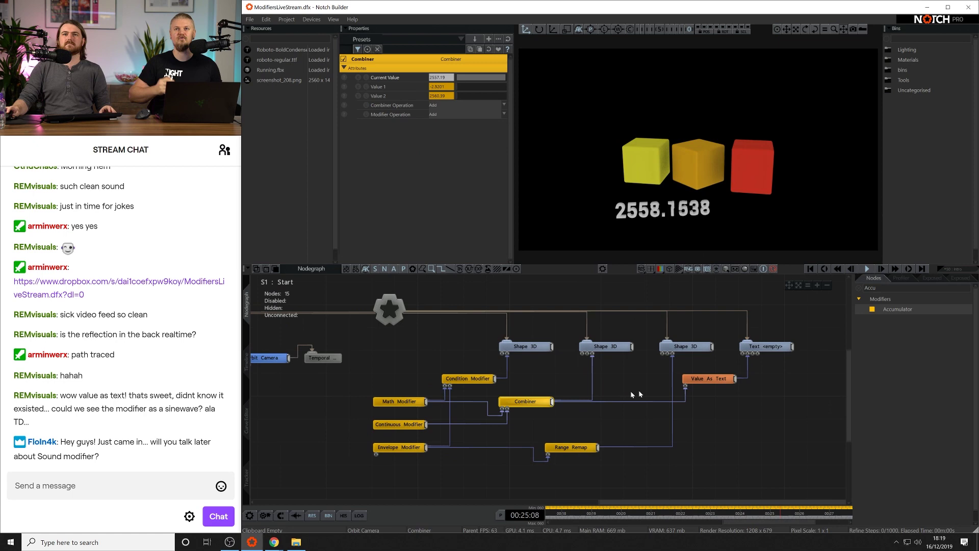
{"action": "left_click", "coordinate": [538, 368]}
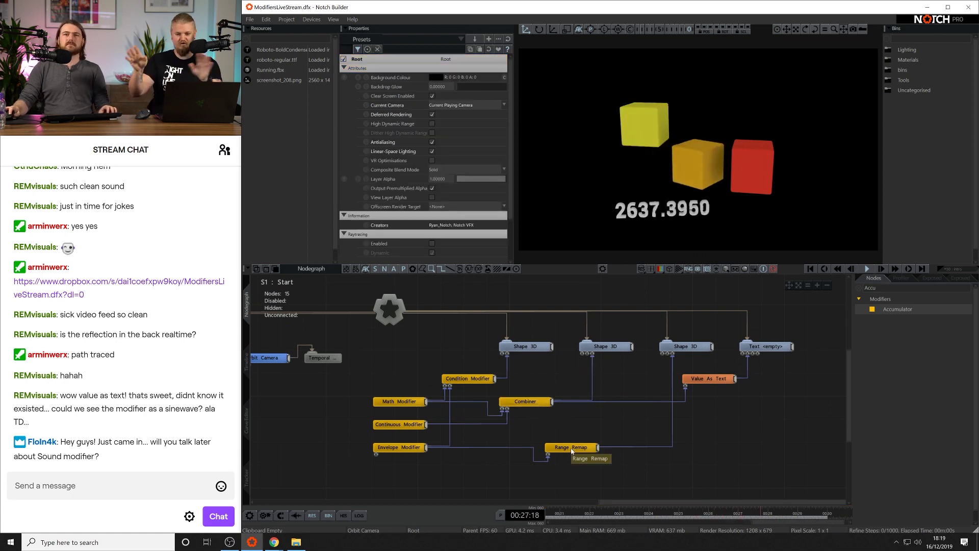
Tidy the nodegraph by placing Range Remap directly below the Combiner and Value As Text level with the Combiner.
{"action": "left_click_drag", "start_coordinate": [572, 448], "coordinate": [537, 448]}
{"action": "left_click", "coordinate": [661, 408]}
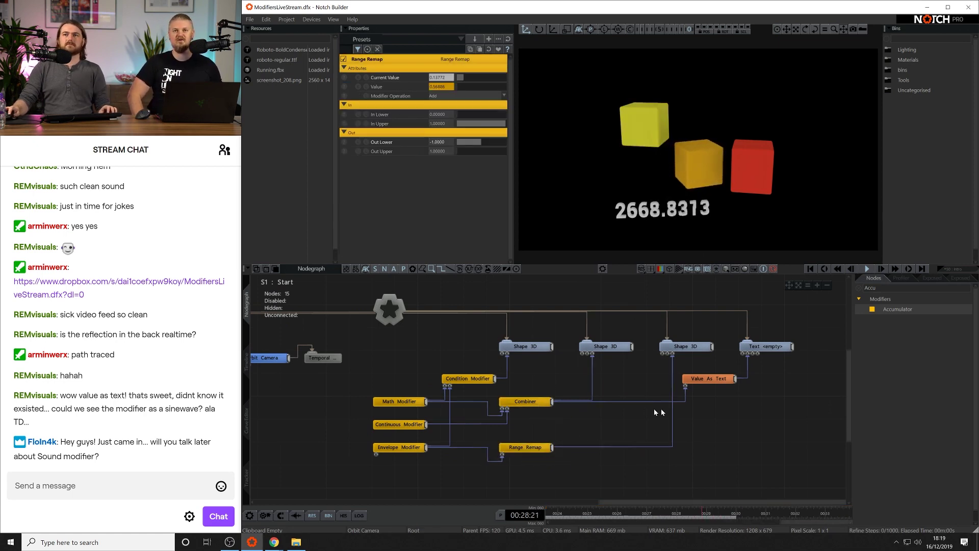
{"action": "left_click_drag", "start_coordinate": [716, 379], "coordinate": [694, 402]}
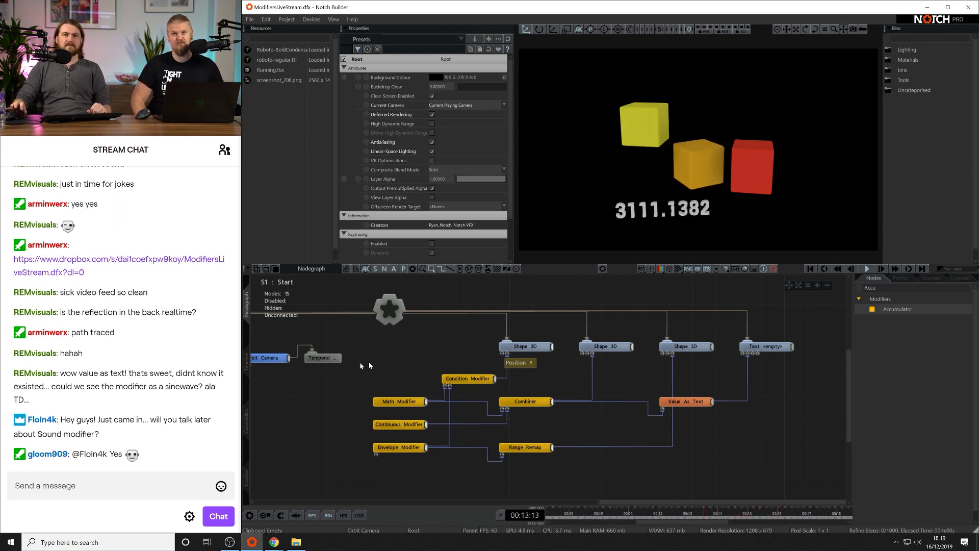
Make the Expression Modifier layer active in the timeline and open its nodegraph.
{"action": "left_click", "coordinate": [248, 365]}
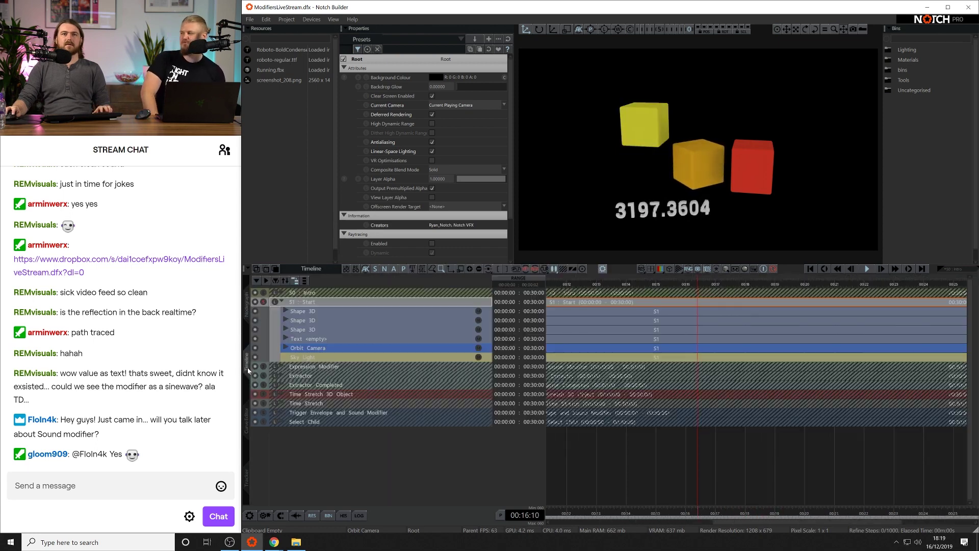
{"action": "left_click", "coordinate": [266, 310]}
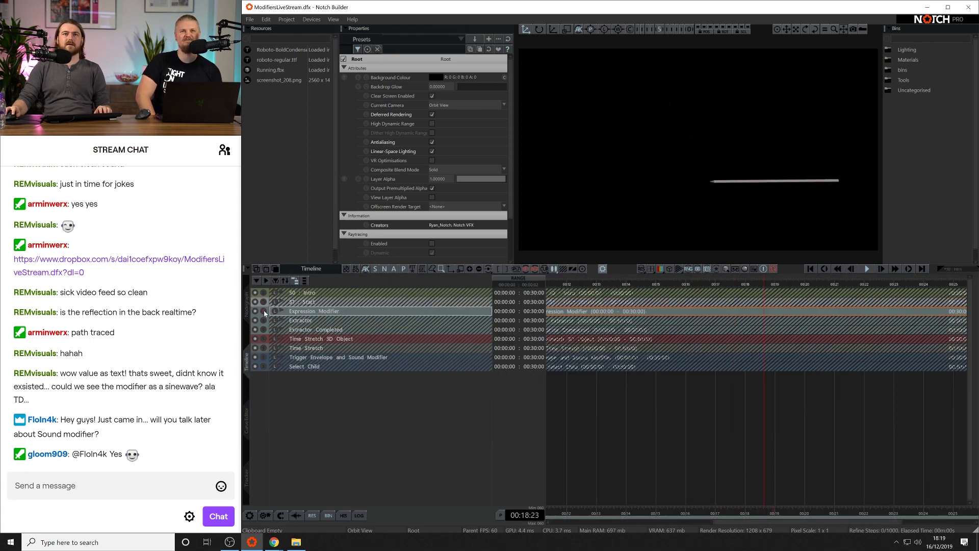
{"action": "left_click", "coordinate": [249, 308]}
{"action": "middle_click_drag", "start_coordinate": [482, 418], "coordinate": [444, 365]}
{"action": "scroll", "coordinate": [420, 370], "scroll_direction": "up", "scroll_amount": 2}
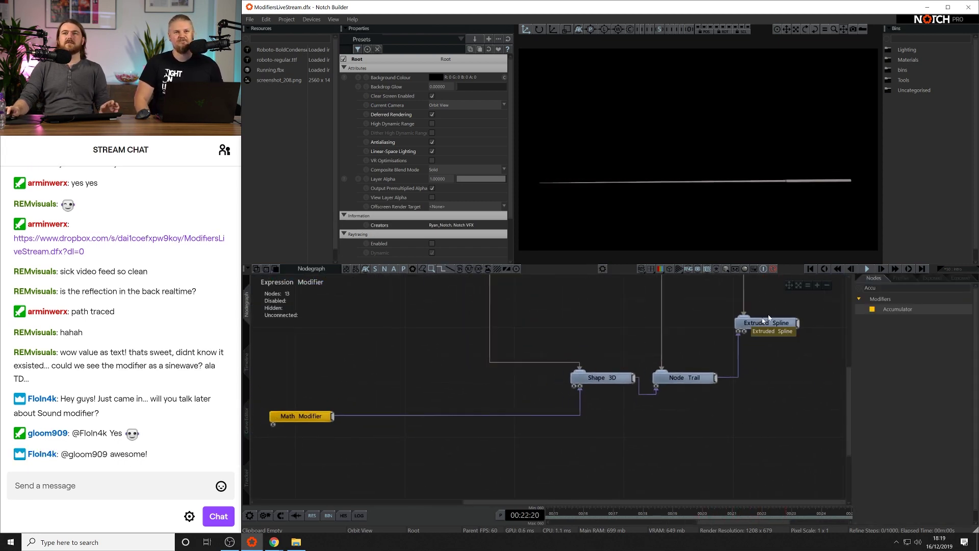
Search the node library for "Expre" and add an Expression modifier to the nodegraph.
{"action": "left_click", "coordinate": [858, 290]}
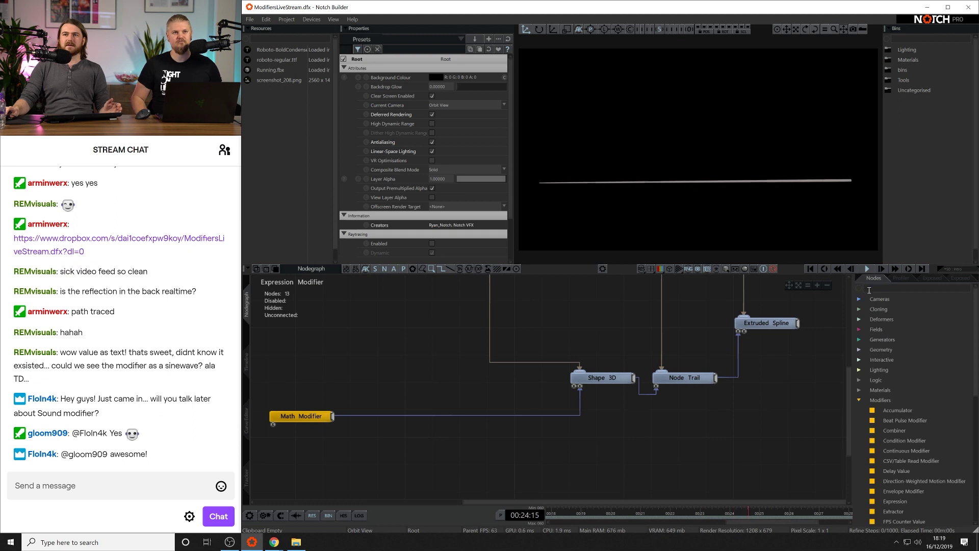
{"action": "type", "text": "Ex"}
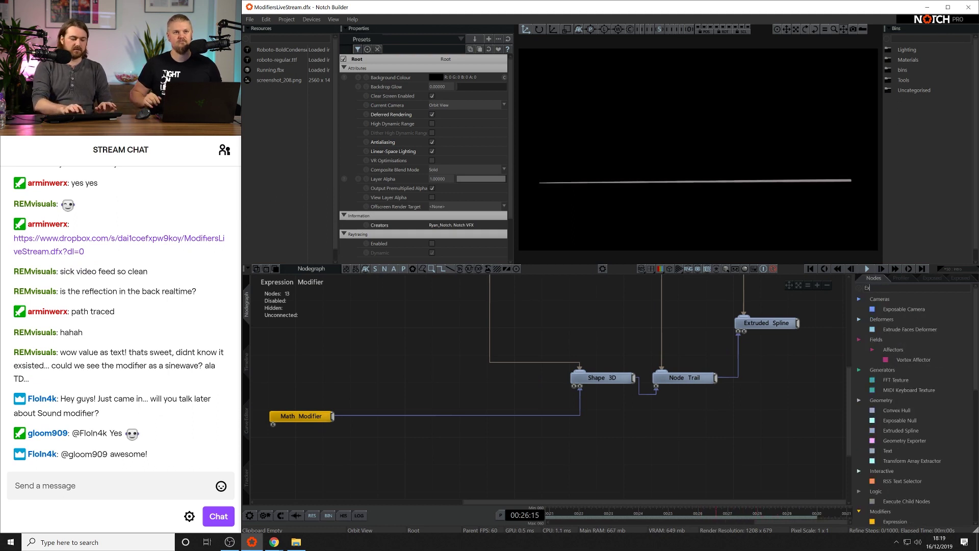
{"action": "type", "text": "pre"}
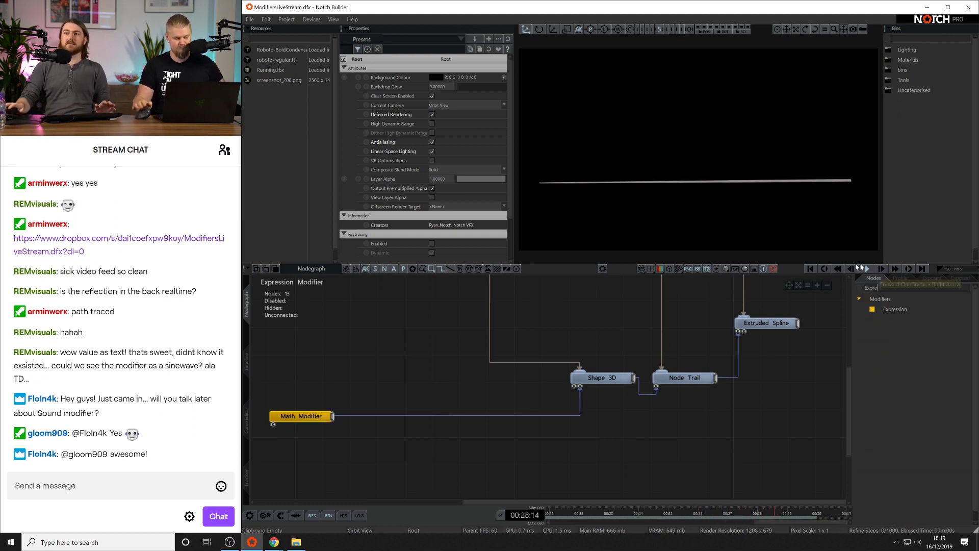
{"action": "left_click_drag", "start_coordinate": [898, 312], "coordinate": [614, 422]}
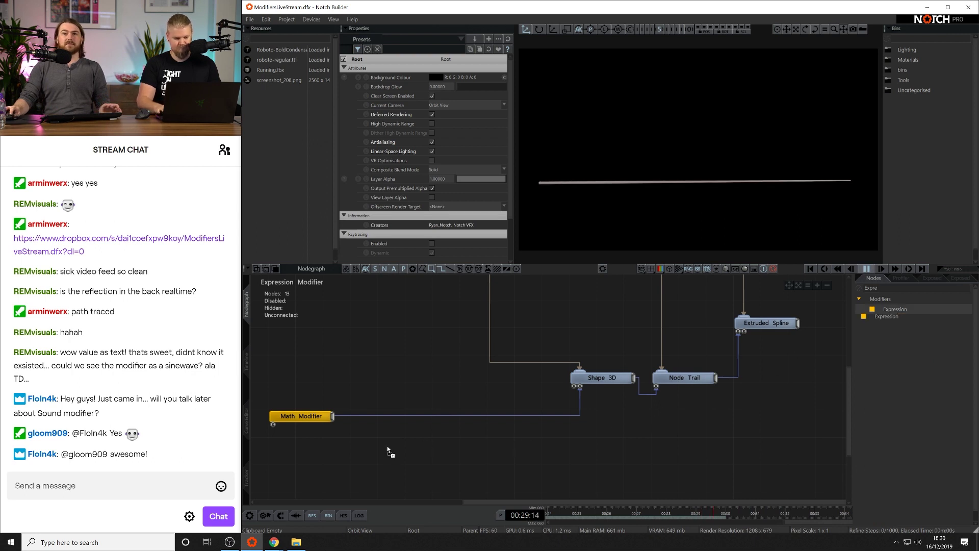
Place the Expression node just below and beside the Math Modifier and connect the Math Modifier's output to its Value0.
{"action": "left_click_drag", "start_coordinate": [387, 451], "coordinate": [408, 455]}
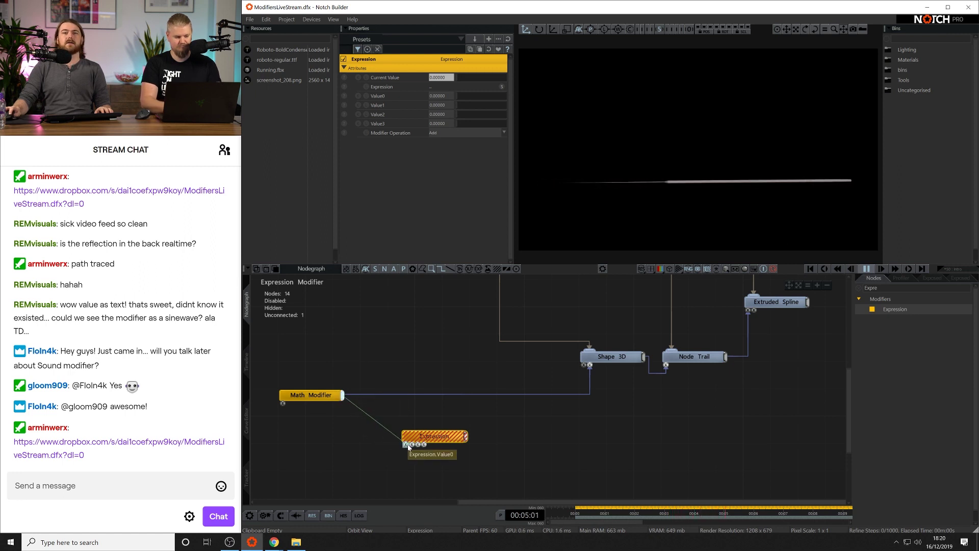
{"action": "left_click_drag", "start_coordinate": [407, 440], "coordinate": [366, 426]}
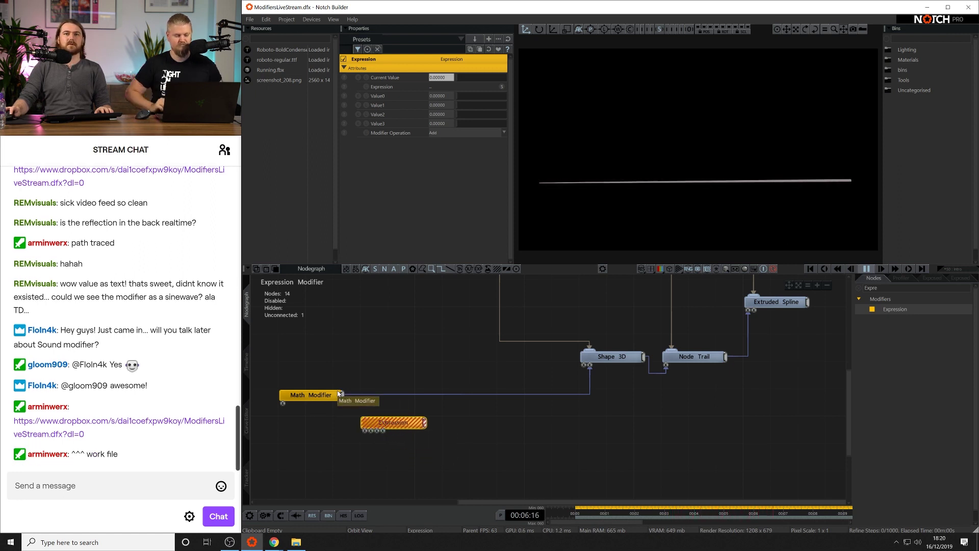
{"action": "left_click_drag", "start_coordinate": [343, 395], "coordinate": [364, 431]}
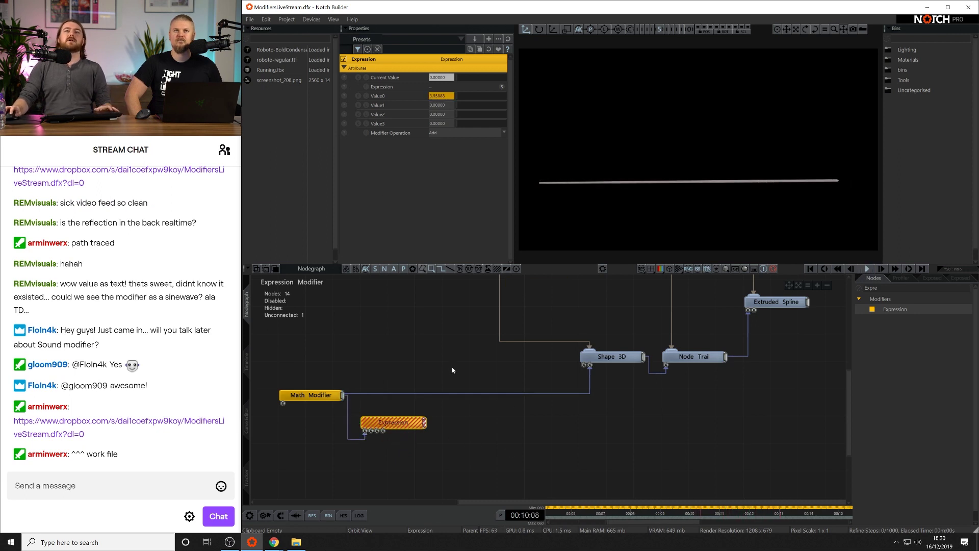
Duplicate the Math Modifier and place the copy below the original.
{"action": "left_click", "coordinate": [303, 400]}
{"action": "key", "text": "ctrl+c"}
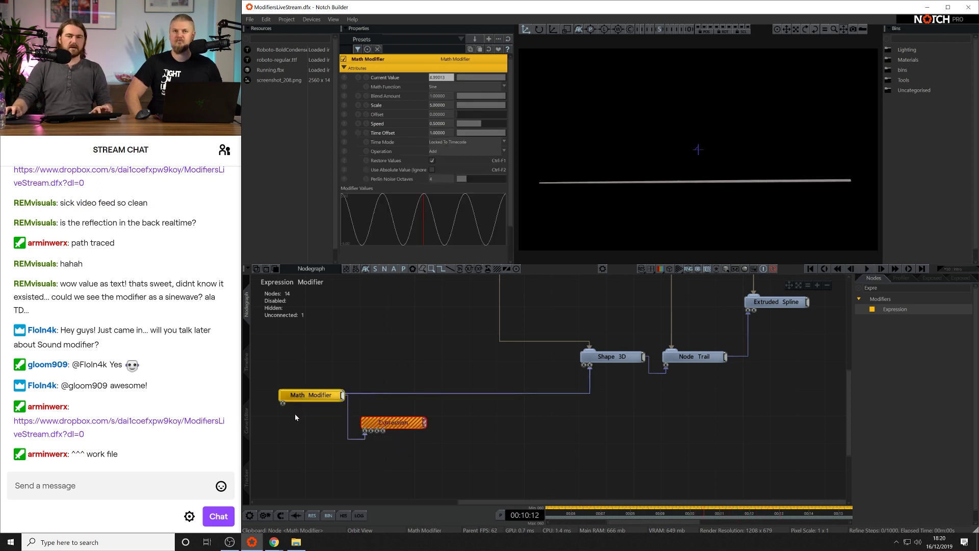
{"action": "key", "text": "ctrl+v"}
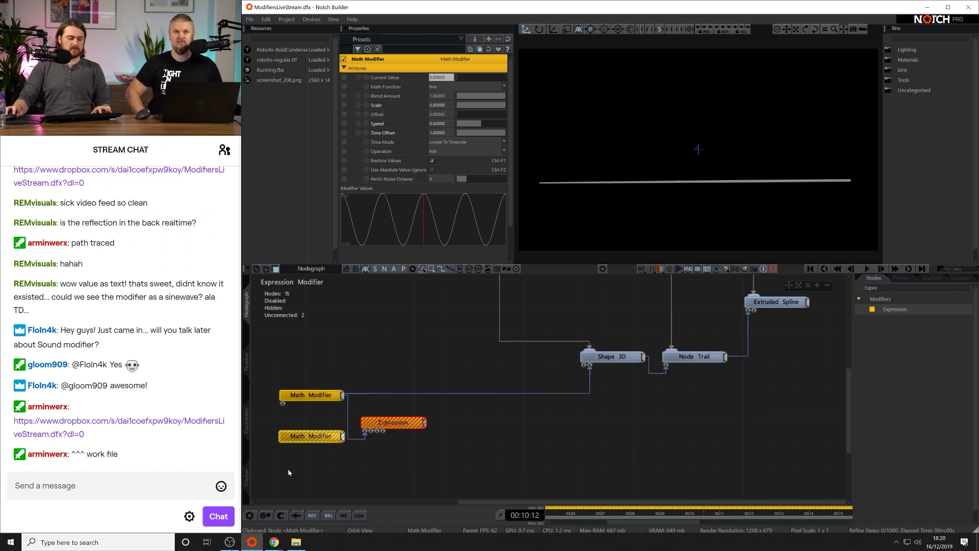
Paste another copy of the Math Modifier and place it below the other two.
{"action": "key", "text": "ctrl+v"}
{"action": "left_click_drag", "start_coordinate": [334, 477], "coordinate": [306, 478]}
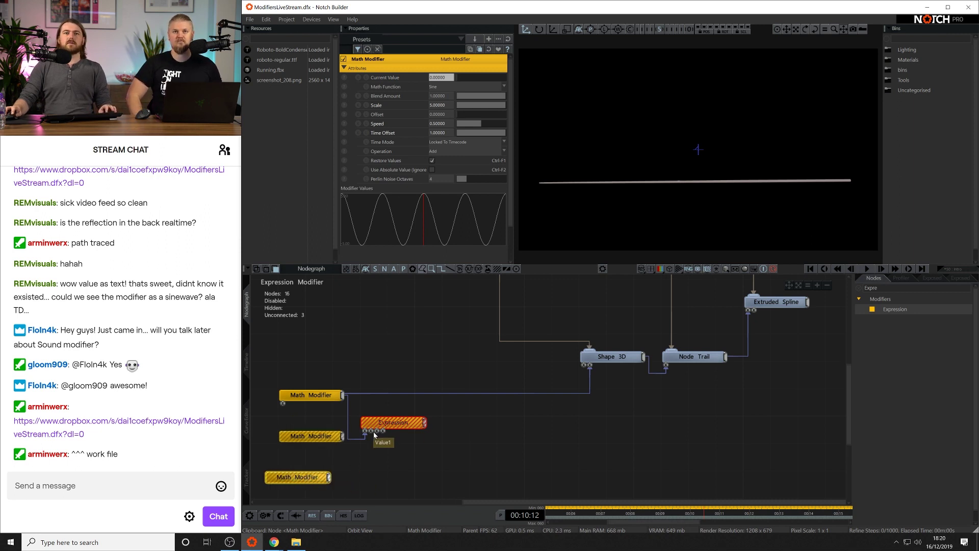
{"action": "left_click", "coordinate": [392, 422]}
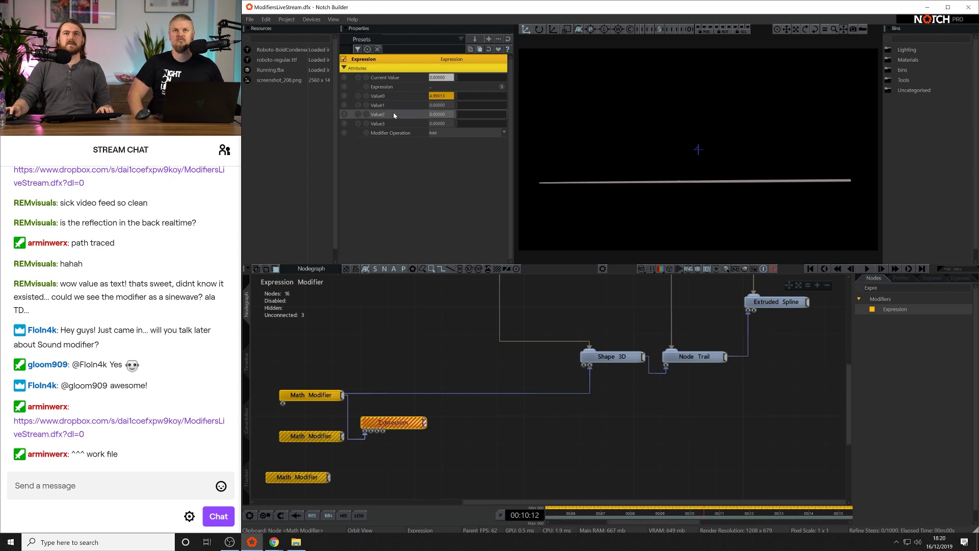
{"action": "left_click", "coordinate": [386, 484]}
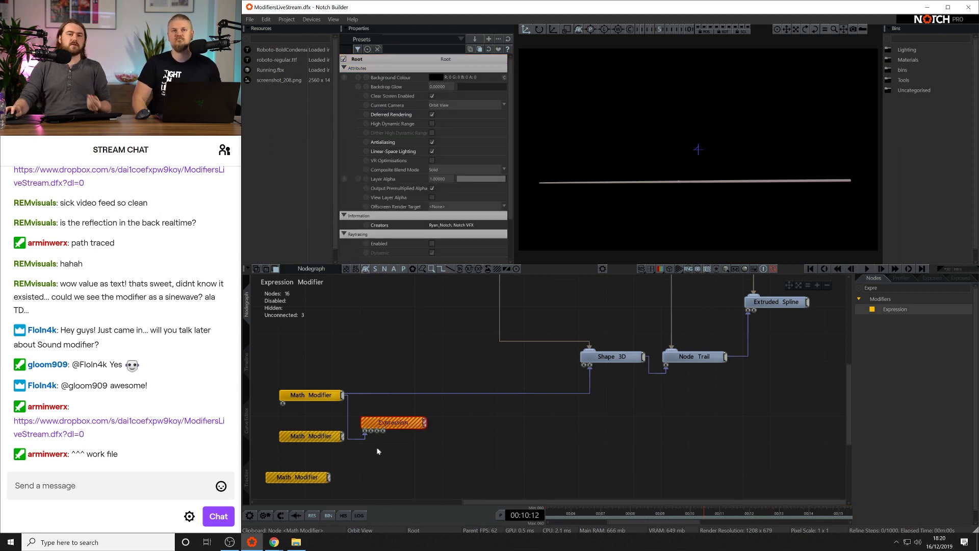
Lower the middle Math Modifier slightly and connect its output to the Expression node's Value1.
{"action": "left_click_drag", "start_coordinate": [315, 437], "coordinate": [315, 451]}
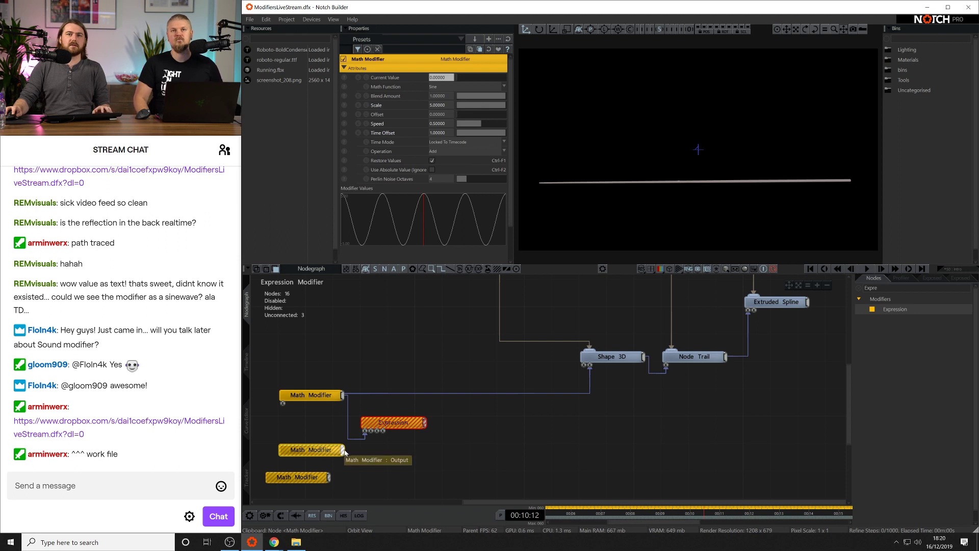
{"action": "left_click_drag", "start_coordinate": [368, 435], "coordinate": [367, 433]}
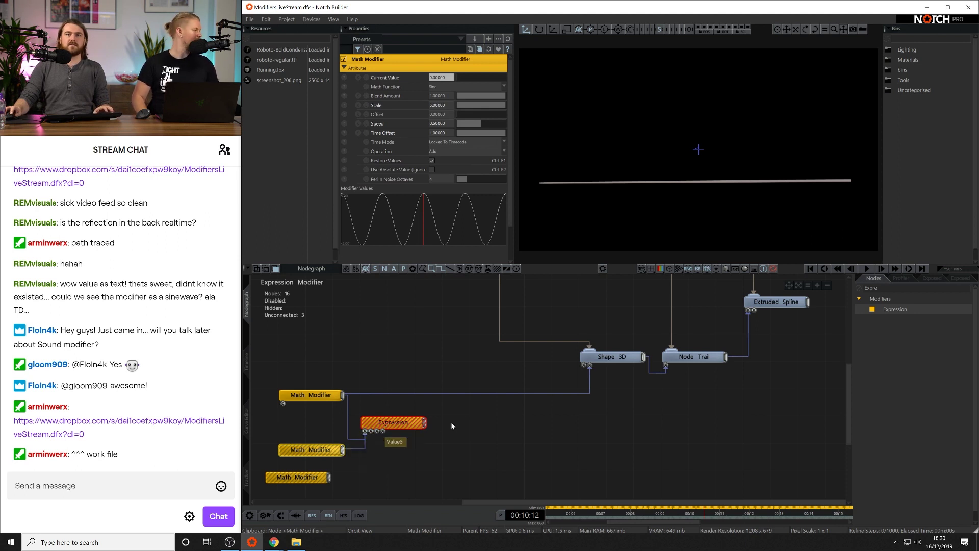
{"action": "left_click", "coordinate": [383, 447]}
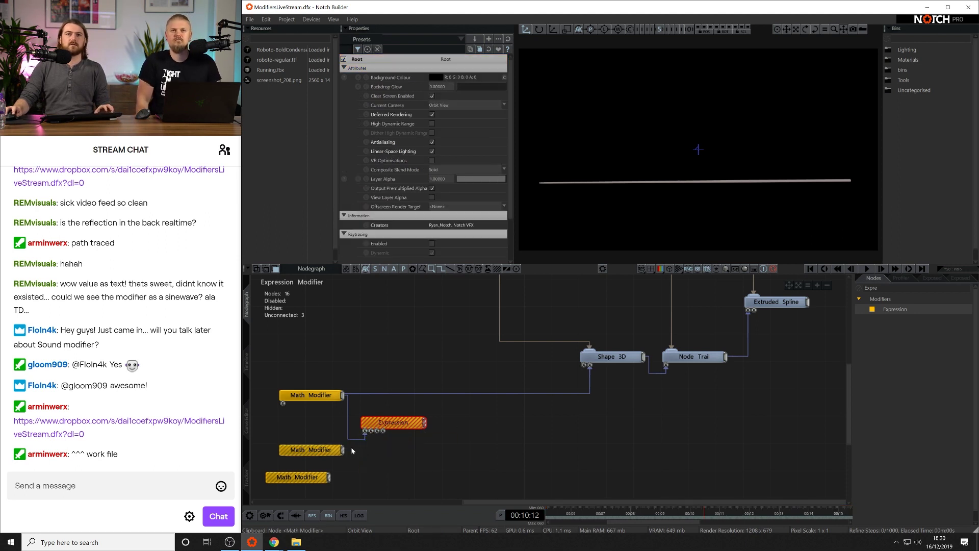
{"action": "left_click_drag", "start_coordinate": [342, 451], "coordinate": [372, 434]}
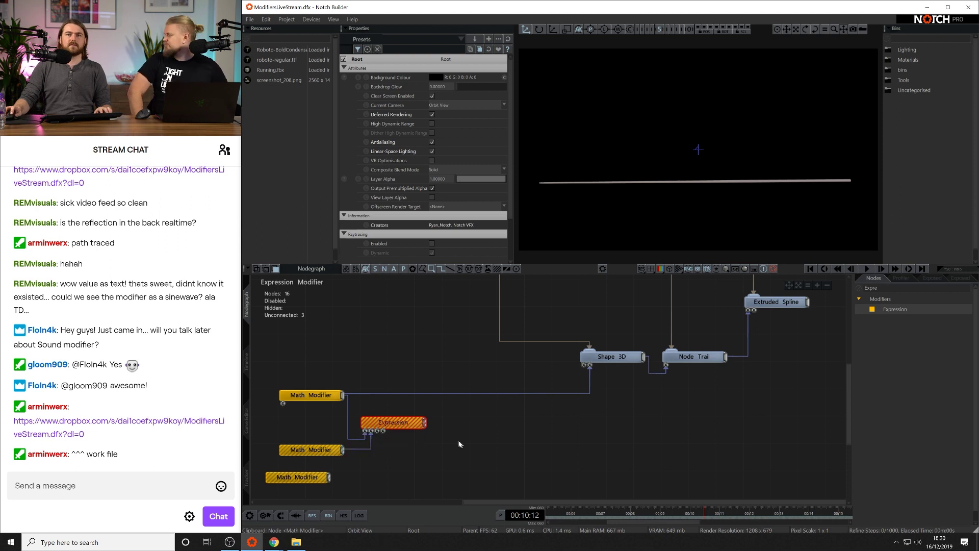
Connect the Expression node's output to the Shape 3D's Position Y.
{"action": "left_click", "coordinate": [413, 429]}
{"action": "left_click", "coordinate": [594, 363]}
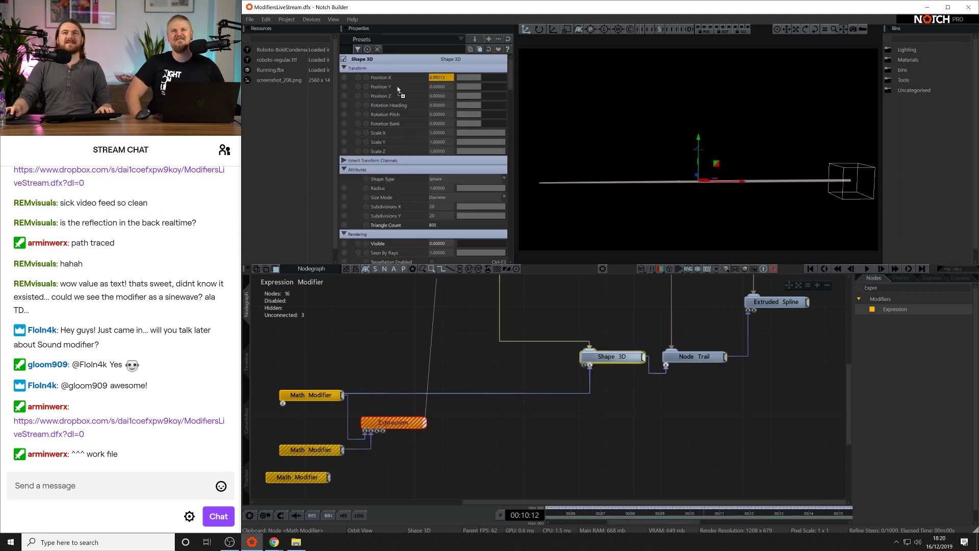
{"action": "left_click_drag", "start_coordinate": [398, 89], "coordinate": [398, 87]}
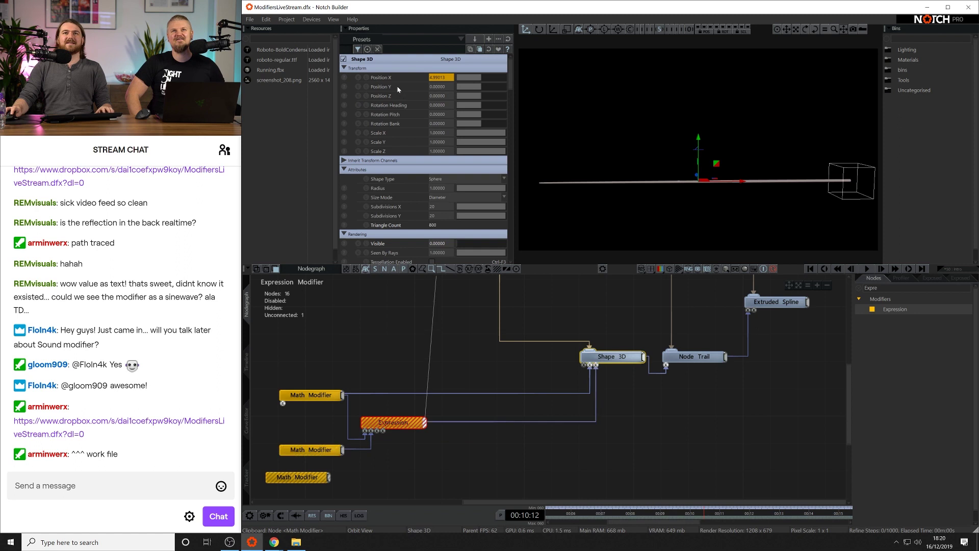
Enter "Value0 ^0.75 * Value1 ^ 1.5" as the Expression node's expression.
{"action": "left_click", "coordinate": [392, 425]}
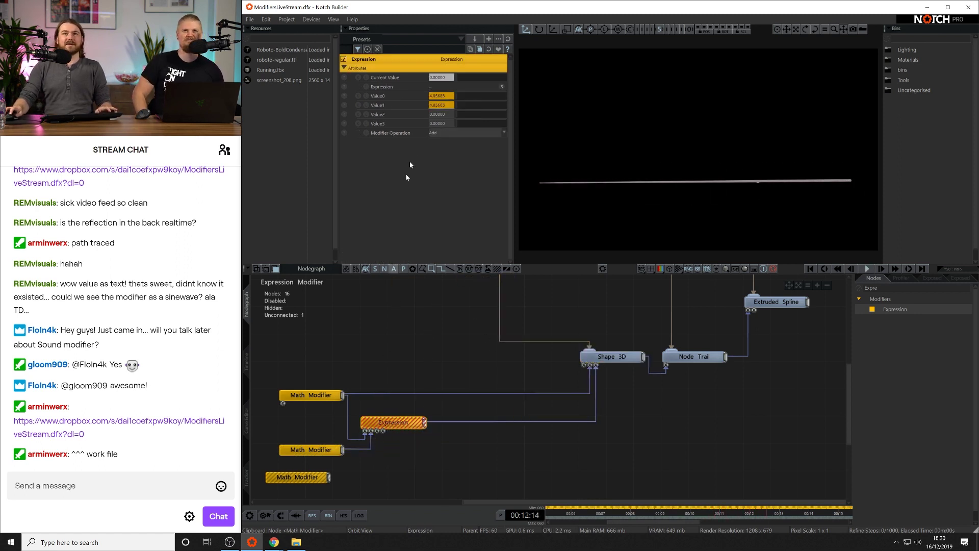
{"action": "left_click", "coordinate": [442, 88]}
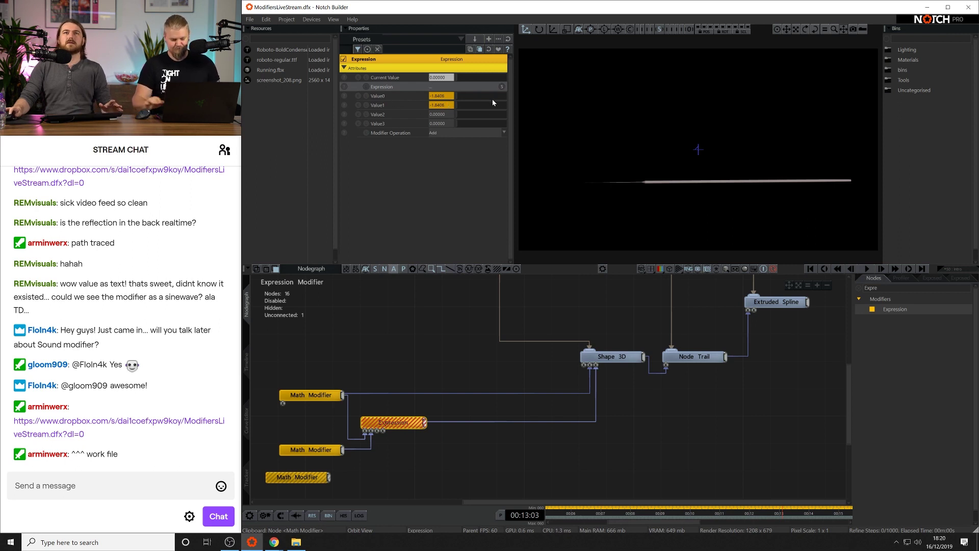
{"action": "left_click", "coordinate": [503, 88]}
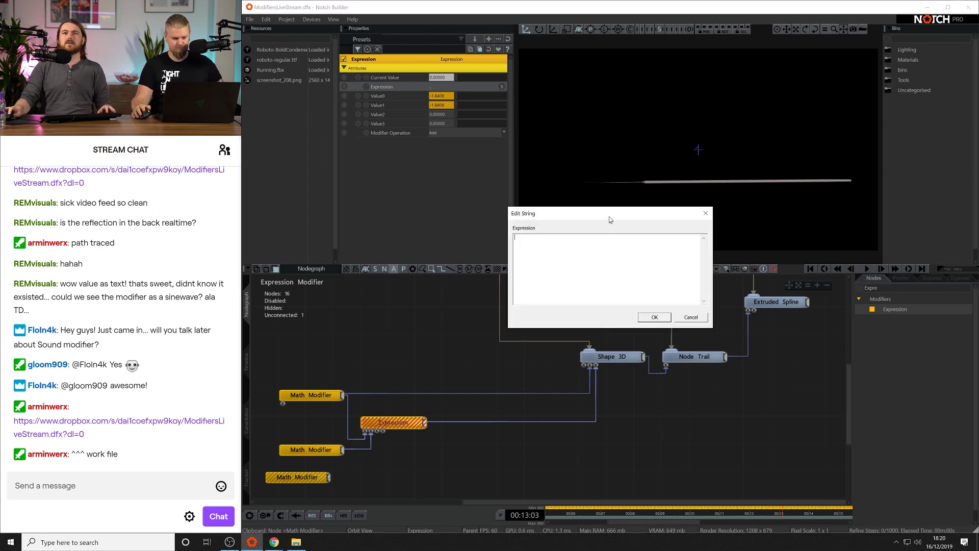
{"action": "left_click_drag", "start_coordinate": [610, 219], "coordinate": [691, 211]}
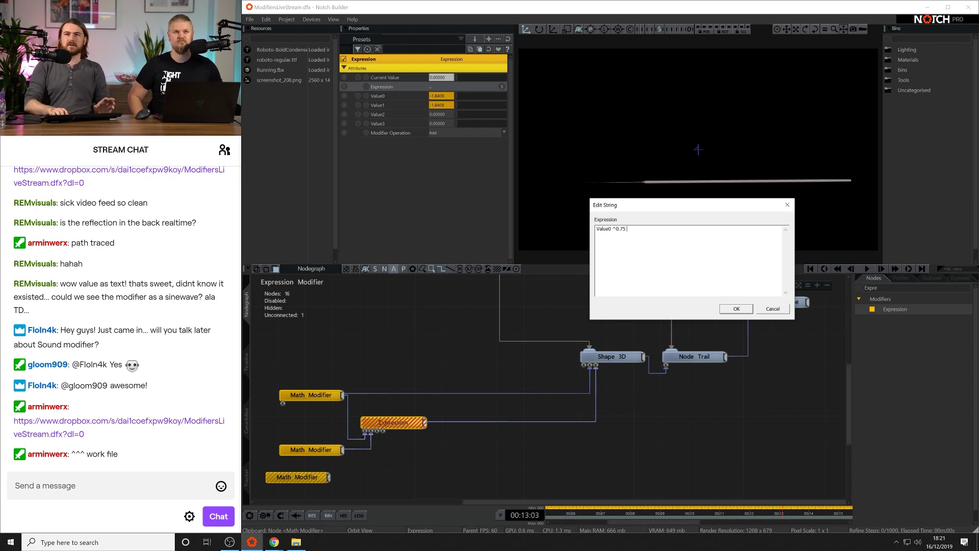
{"action": "type", "text": "*"}
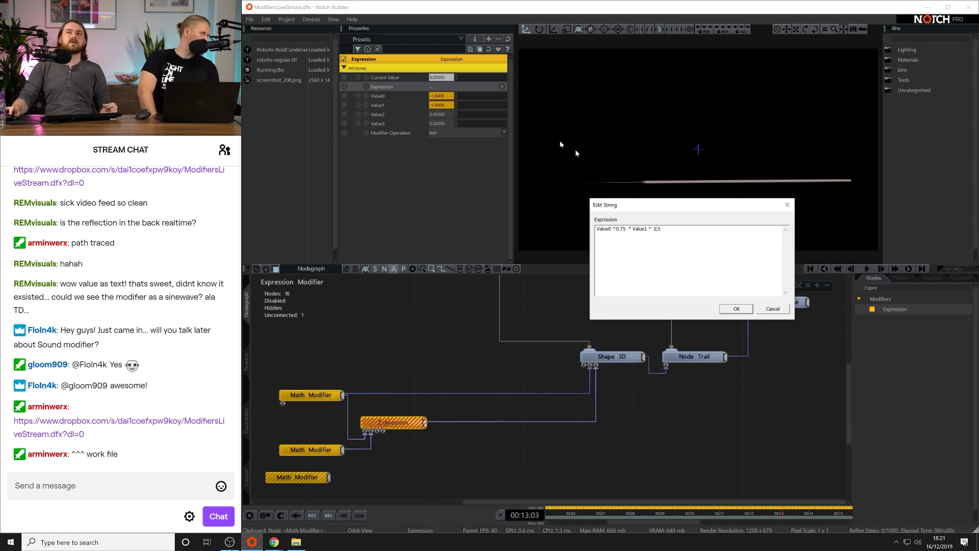
{"action": "double_click", "coordinate": [619, 230]}
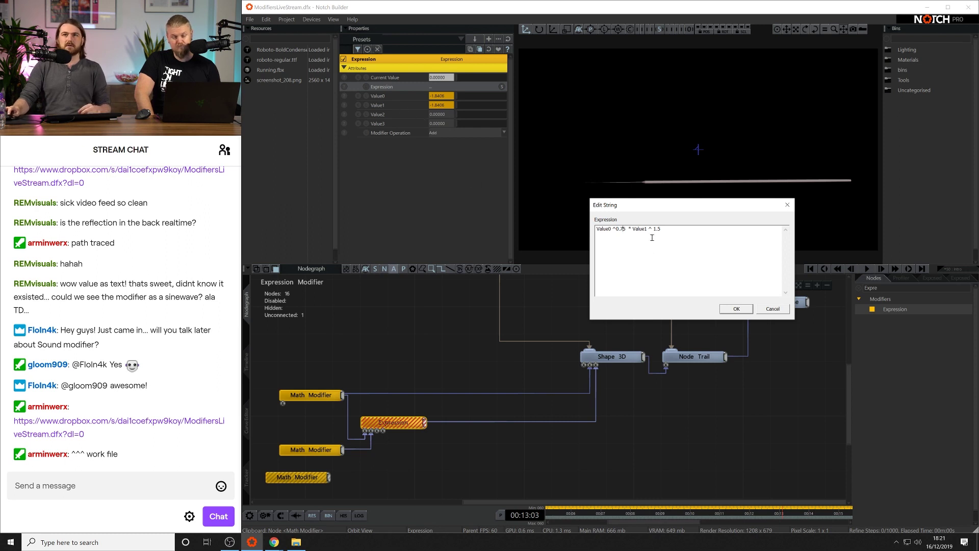
{"action": "left_click", "coordinate": [736, 310]}
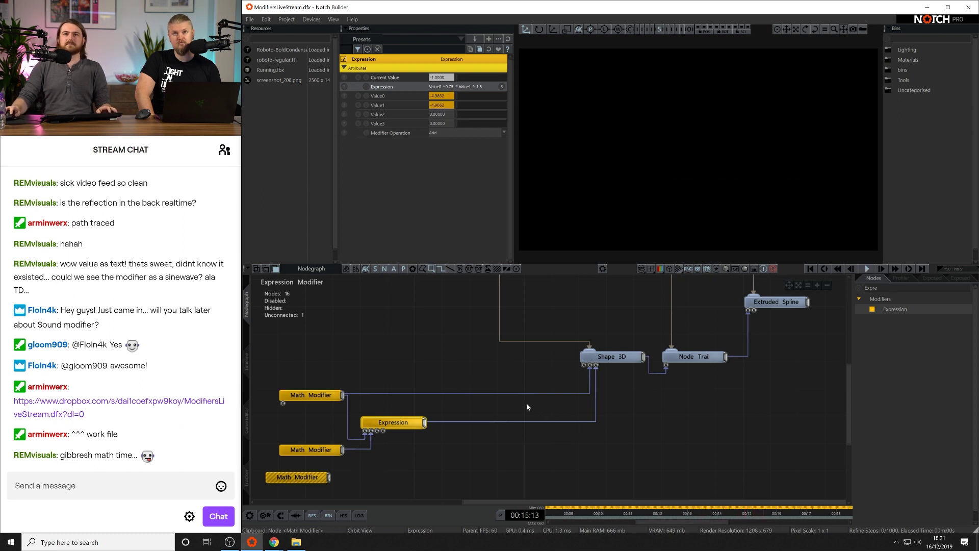
Change the exponent of Value1 in the Expression node's expression to 0.75.
{"action": "left_click", "coordinate": [658, 380]}
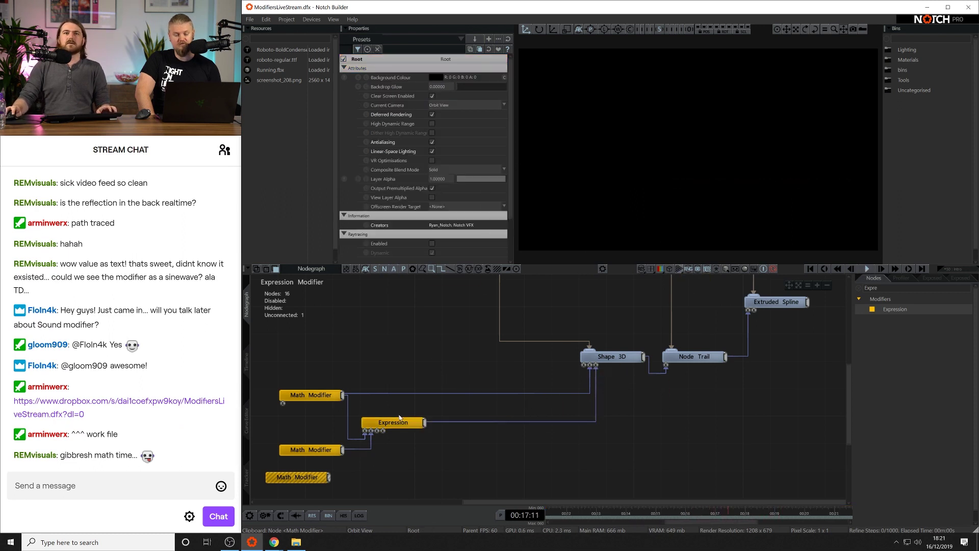
{"action": "left_click", "coordinate": [400, 418]}
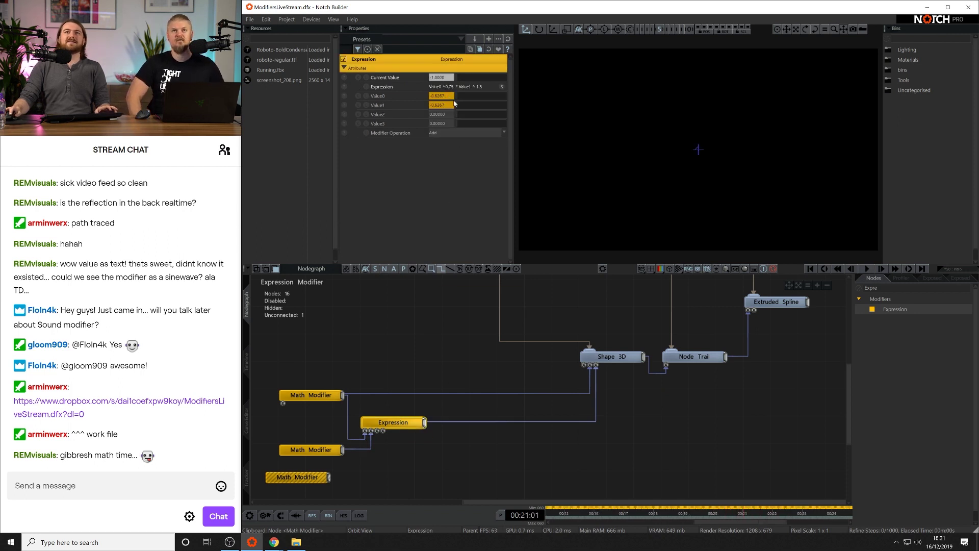
{"action": "left_click", "coordinate": [504, 86]}
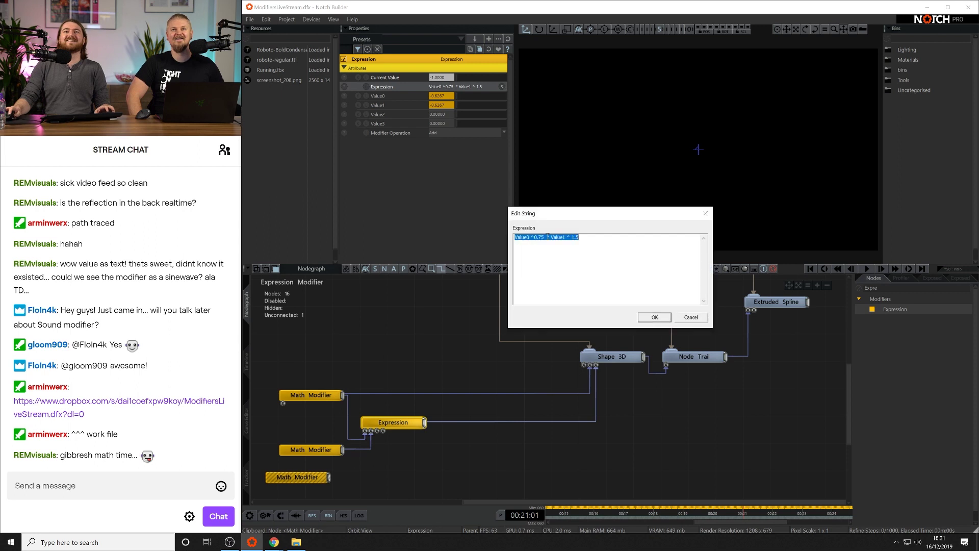
{"action": "left_click", "coordinate": [591, 239]}
{"action": "key", "text": "BackSpace"}
{"action": "key", "text": "BackSpace"}
{"action": "key", "text": "BackSpace"}
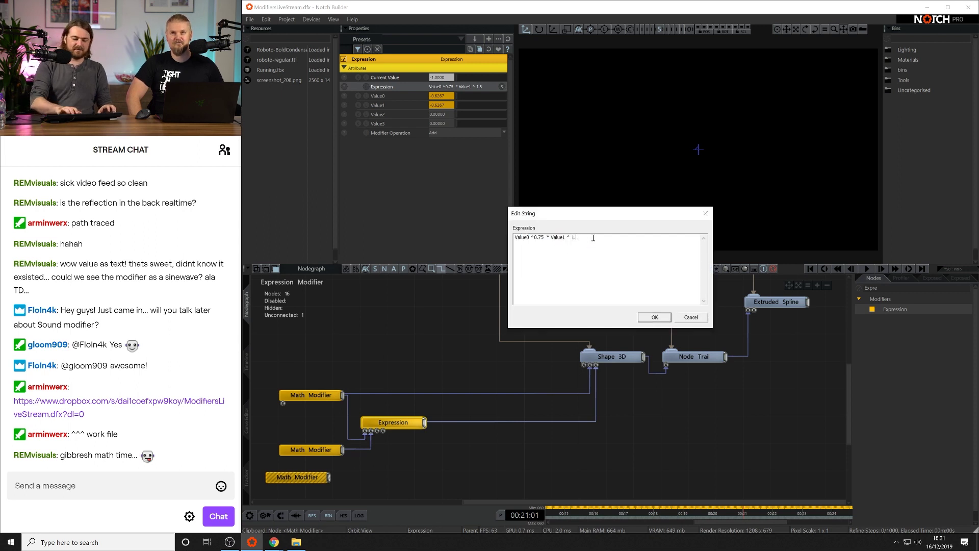
{"action": "type", "text": "0.75"}
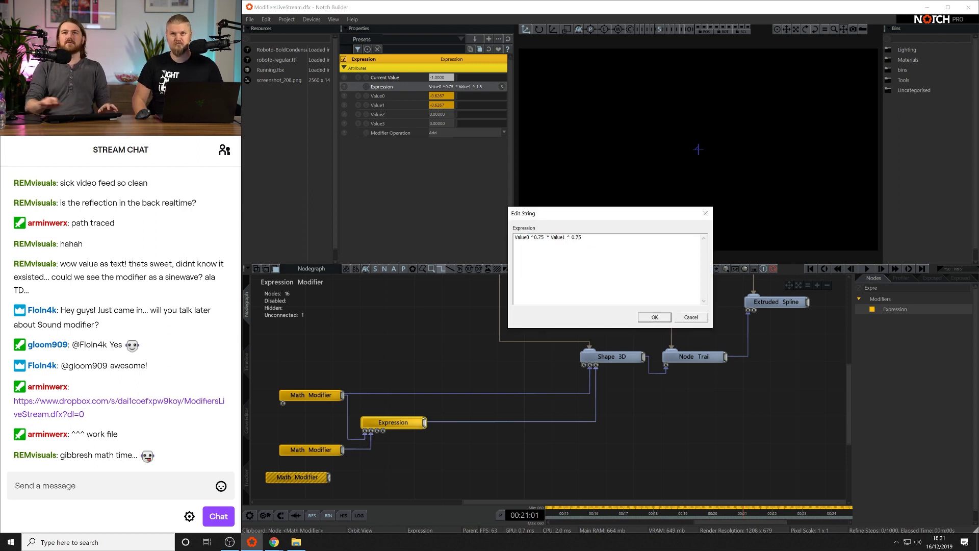
{"action": "left_click", "coordinate": [654, 317]}
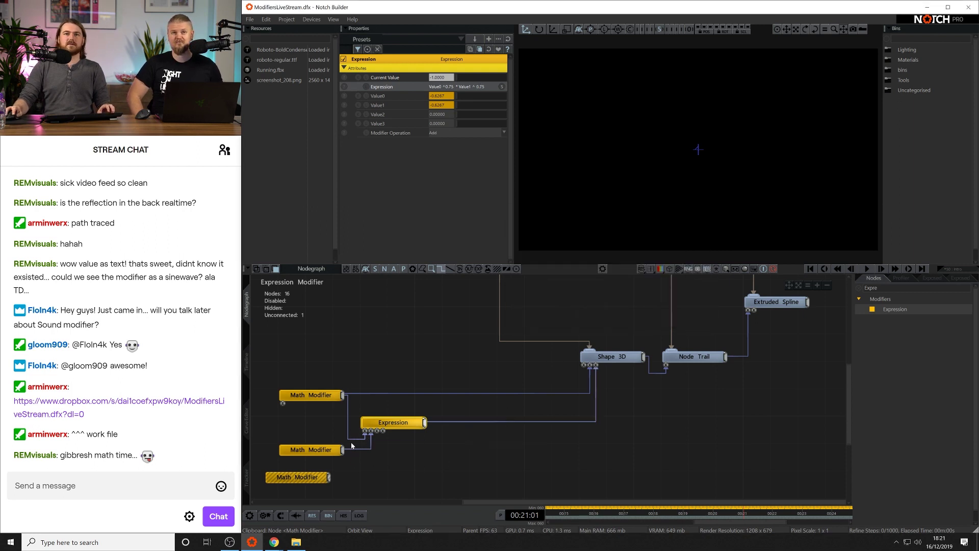
Feed the Expression's Value0 from the unconnected Math Modifier instead of the original, and move both input Math Modifiers slightly down.
{"action": "left_click_drag", "start_coordinate": [313, 479], "coordinate": [374, 431]}
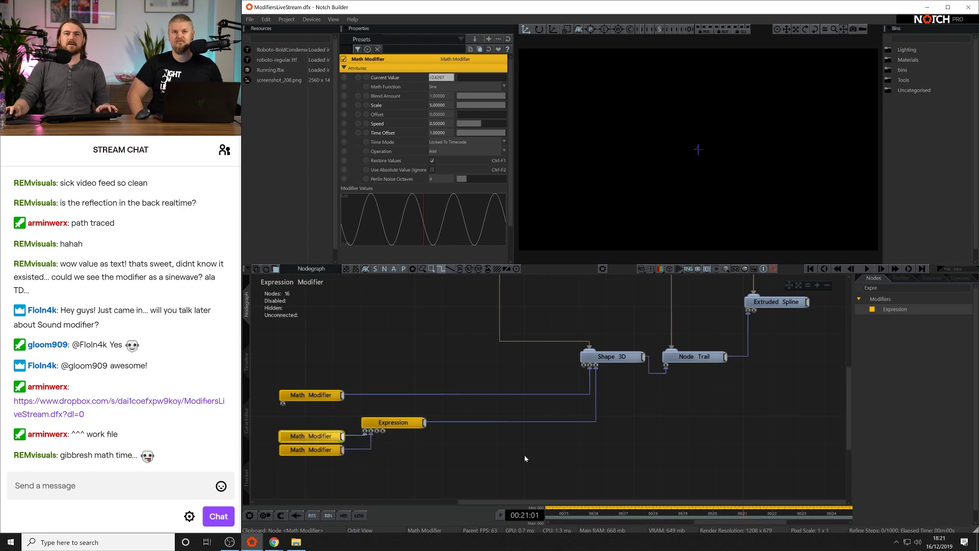
{"action": "left_click", "coordinate": [525, 458]}
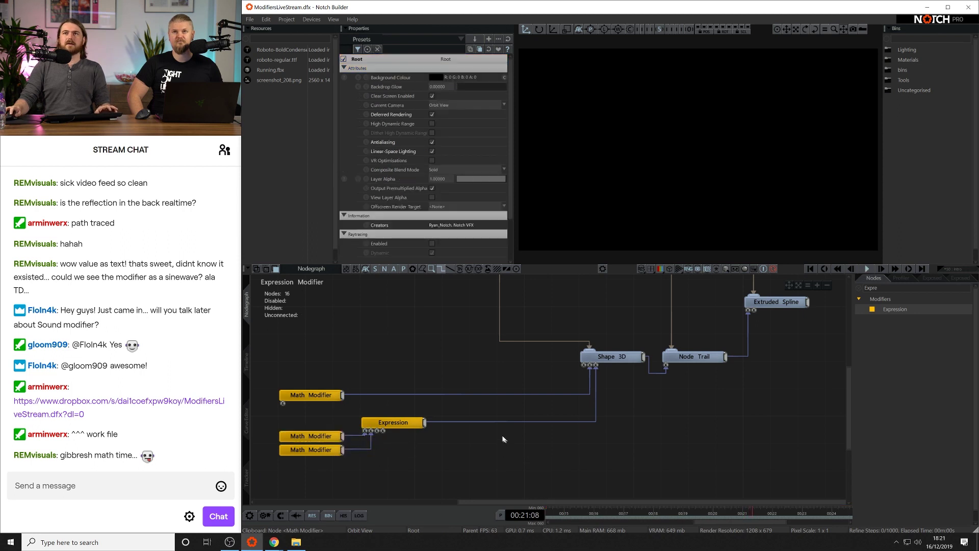
{"action": "left_click", "coordinate": [611, 356]}
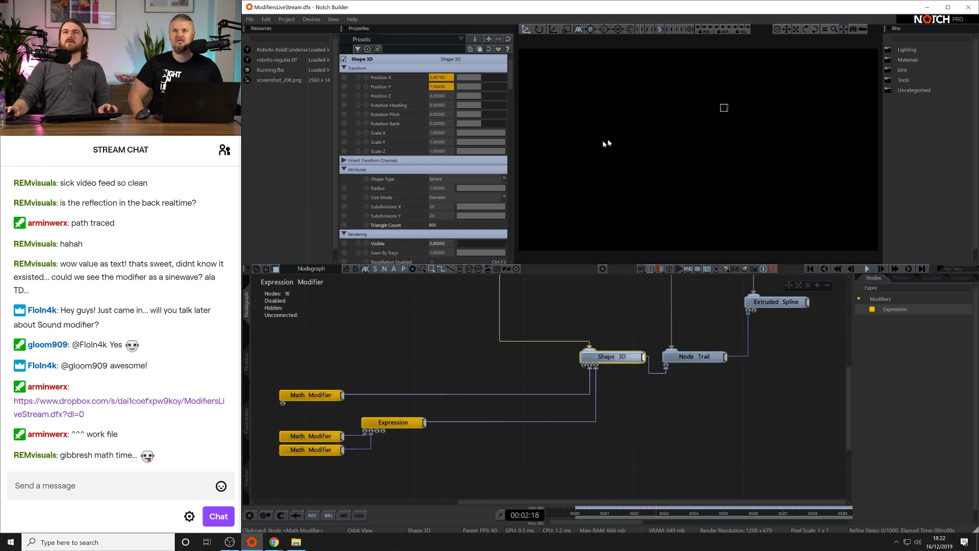
{"action": "left_click", "coordinate": [401, 422]}
{"action": "left_click_drag", "start_coordinate": [310, 419], "coordinate": [311, 464]}
{"action": "left_click", "coordinate": [393, 423]}
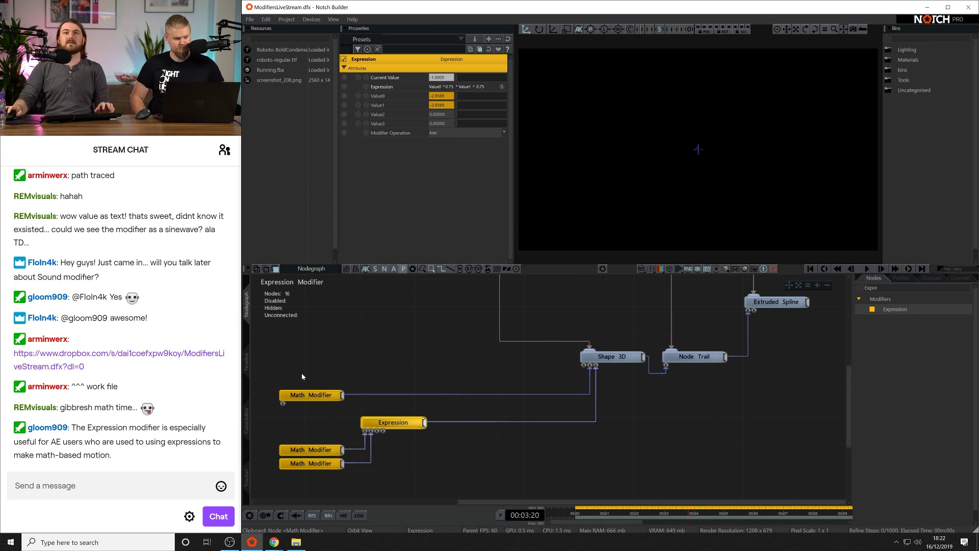
Set the Offset of both Math Modifiers feeding the Expression to 1 and play the timeline to check the motion.
{"action": "left_click", "coordinate": [319, 449]}
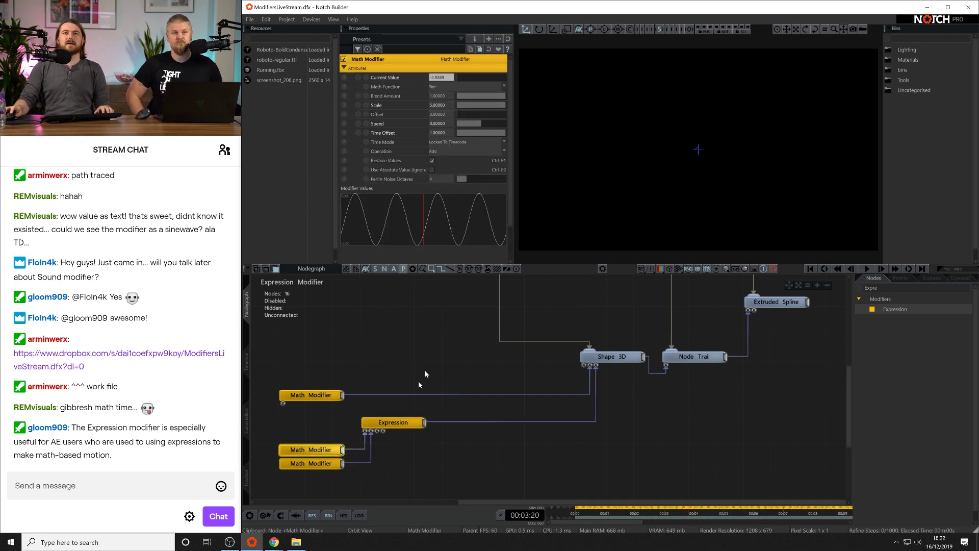
{"action": "left_click_drag", "start_coordinate": [461, 113], "coordinate": [507, 116]}
{"action": "left_click", "coordinate": [320, 463]}
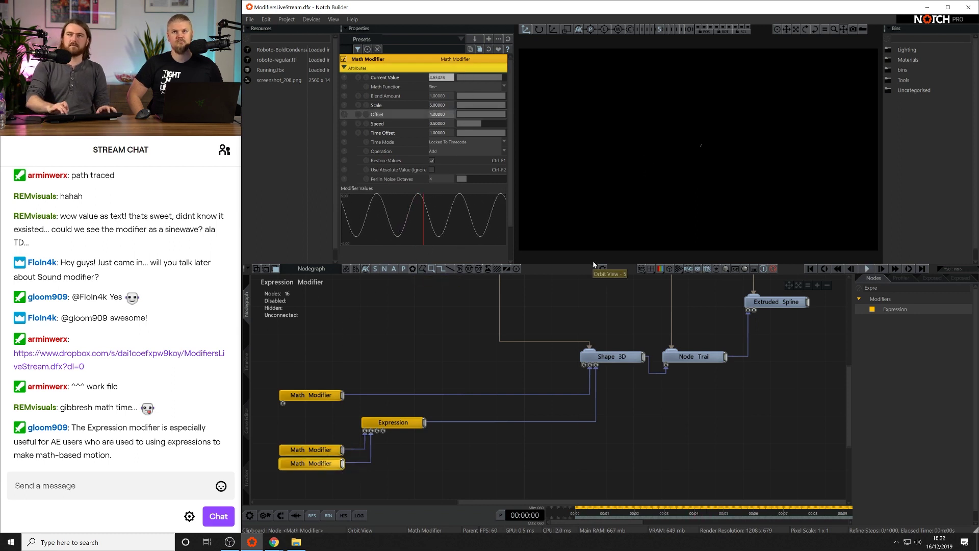
{"action": "key", "text": "space"}
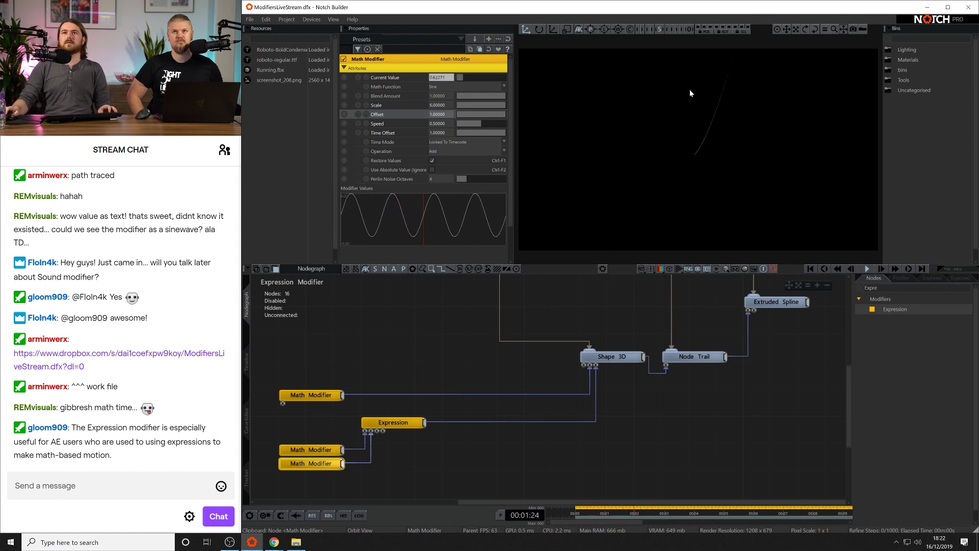
{"action": "left_click", "coordinate": [393, 426]}
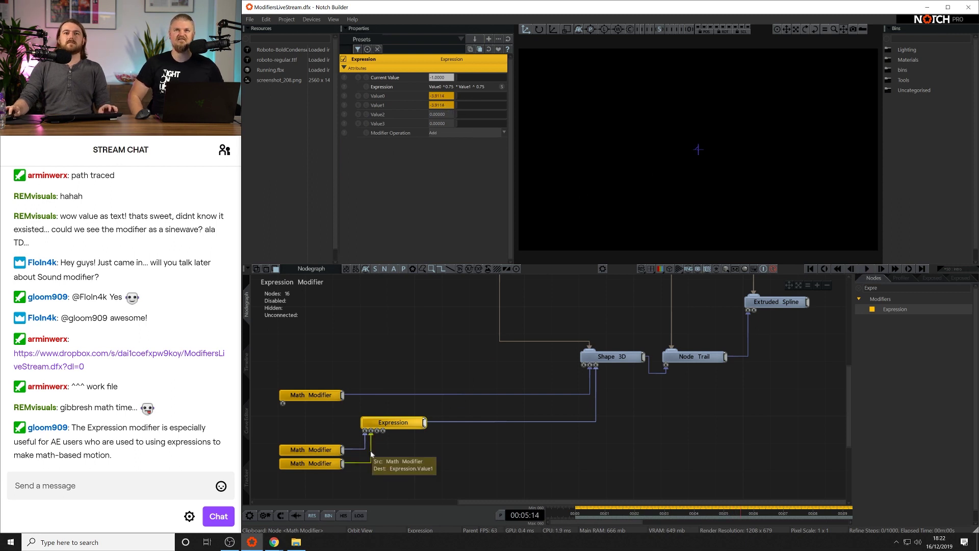
Set both Math Modifiers feeding the Expression to Scale 1, Offset 0 and Speed 1, and resume playback.
{"action": "left_click_drag", "start_coordinate": [286, 432], "coordinate": [313, 465]}
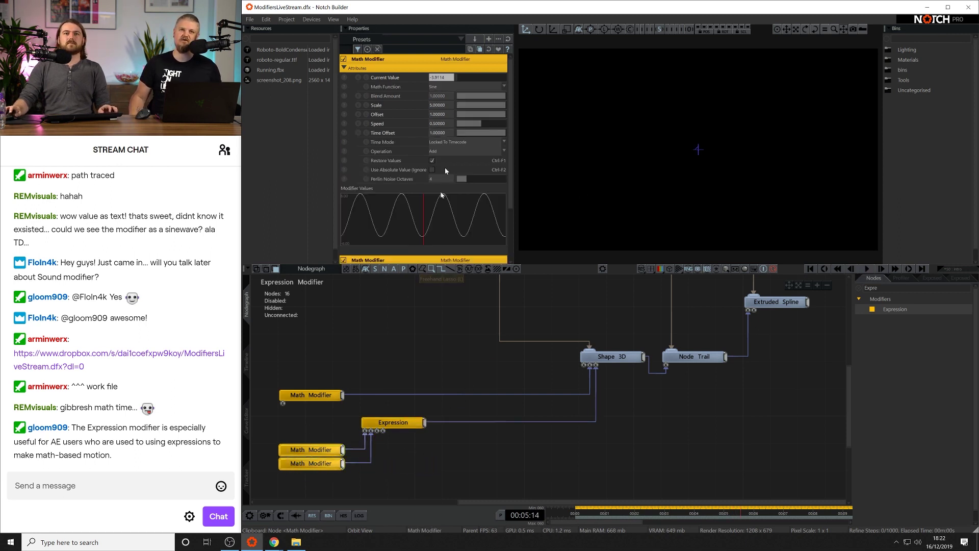
{"action": "double_click", "coordinate": [403, 104]}
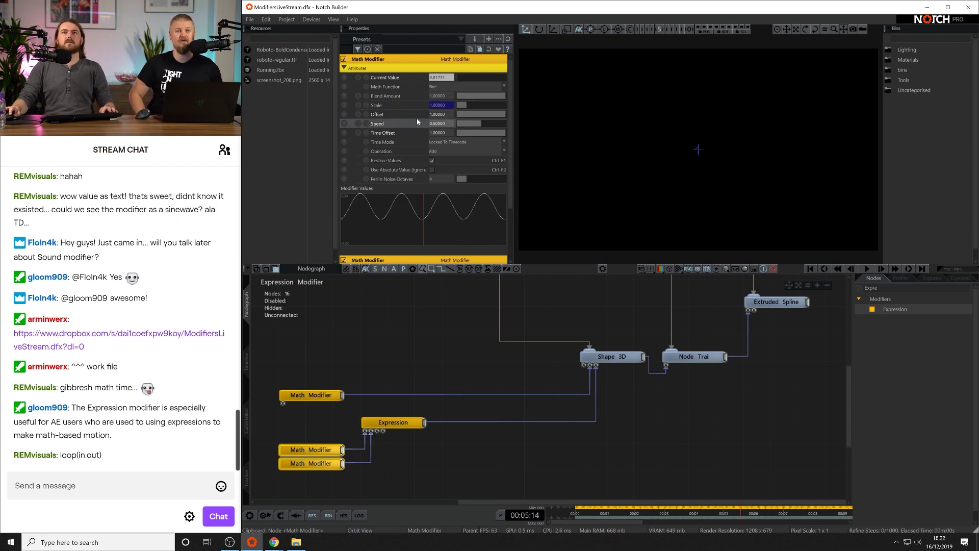
{"action": "double_click", "coordinate": [417, 120]}
{"action": "double_click", "coordinate": [416, 115]}
{"action": "left_click", "coordinate": [446, 105]}
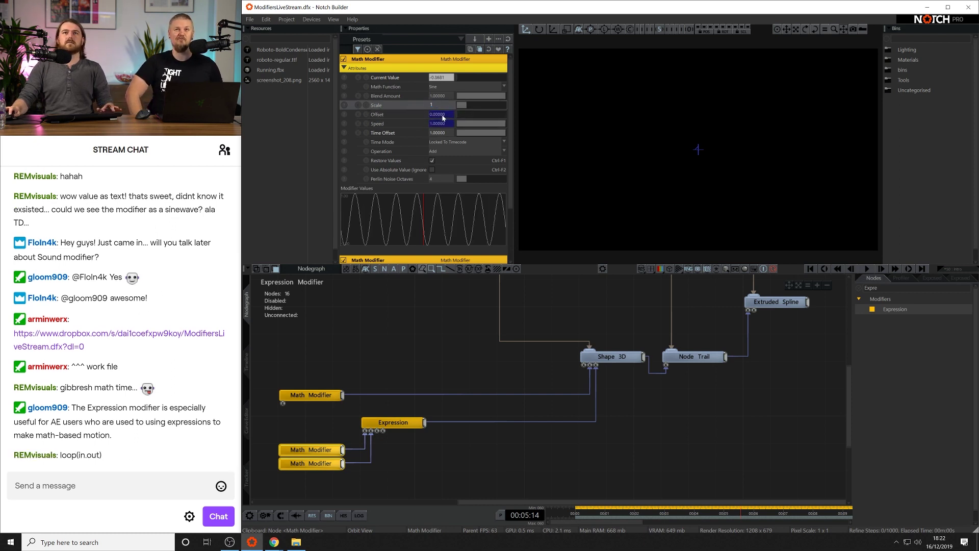
{"action": "left_click", "coordinate": [442, 115]}
{"action": "key", "text": "Return"}
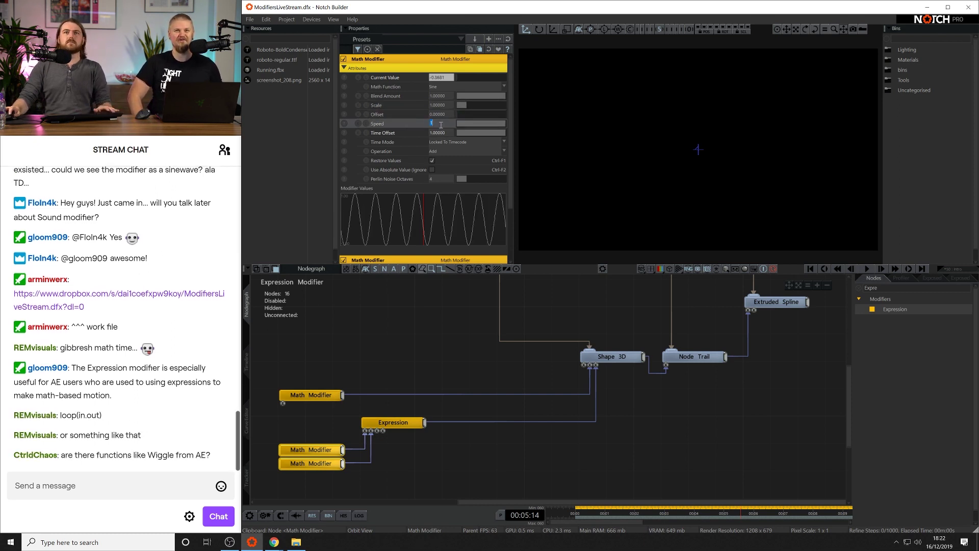
{"action": "key", "text": "space"}
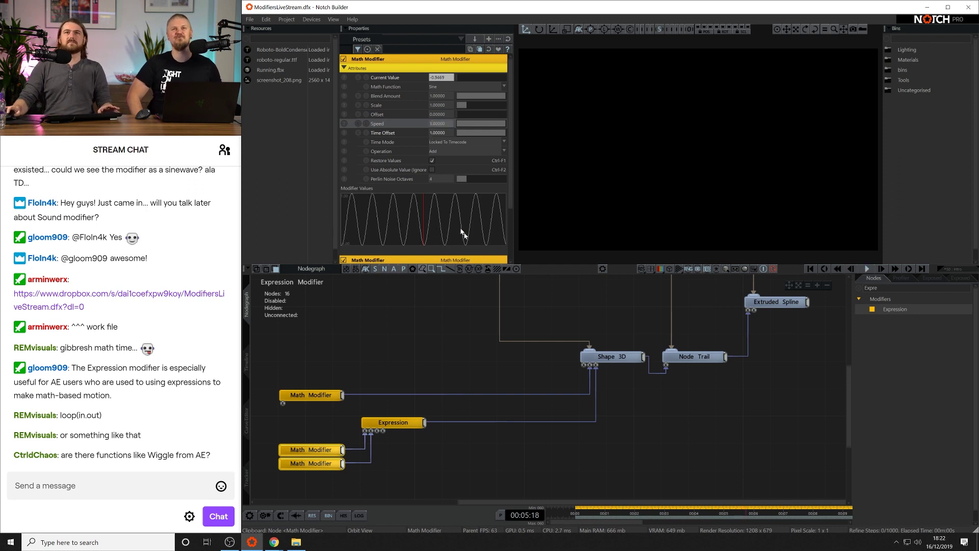
Set the Offset of the upper Math Modifier feeding the Expression node to 2.
{"action": "key", "text": "Return"}
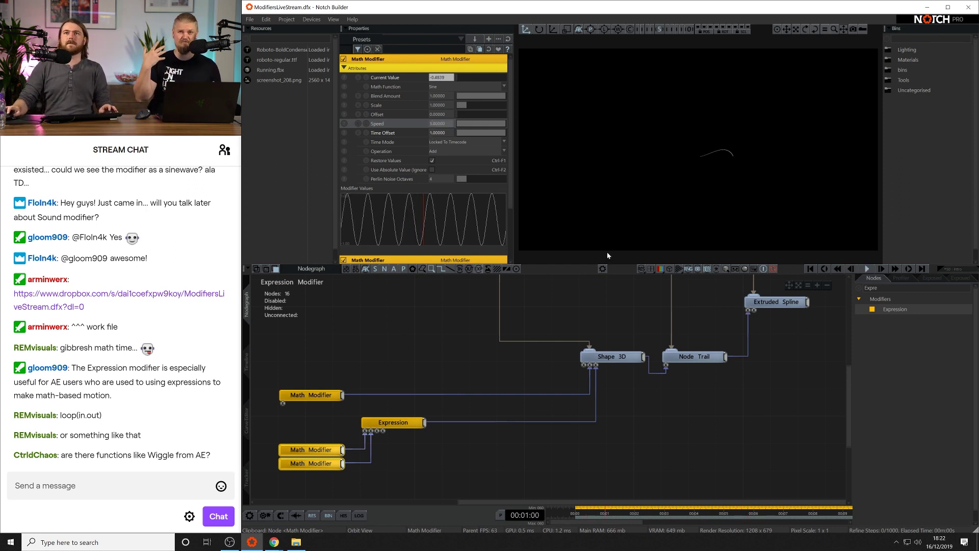
{"action": "left_click", "coordinate": [416, 425]}
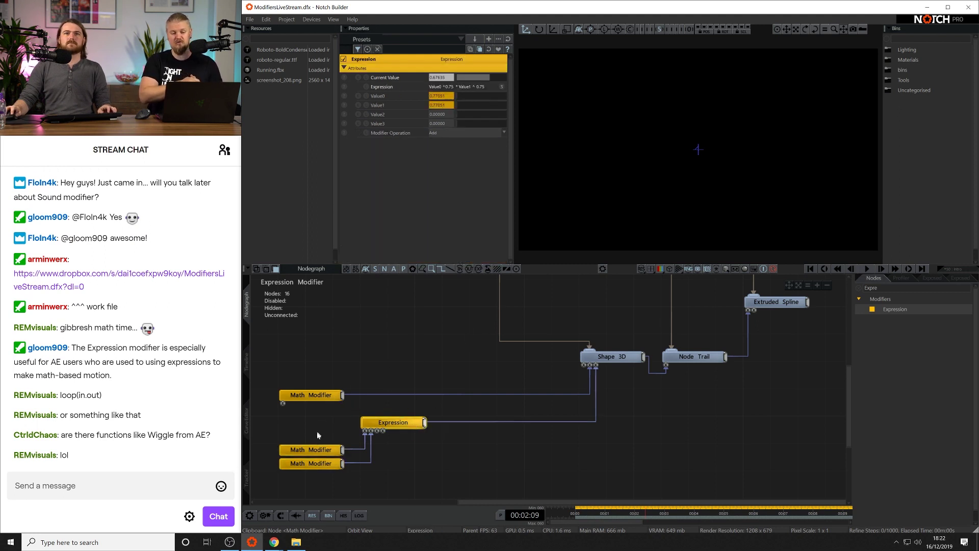
{"action": "left_click", "coordinate": [318, 450]}
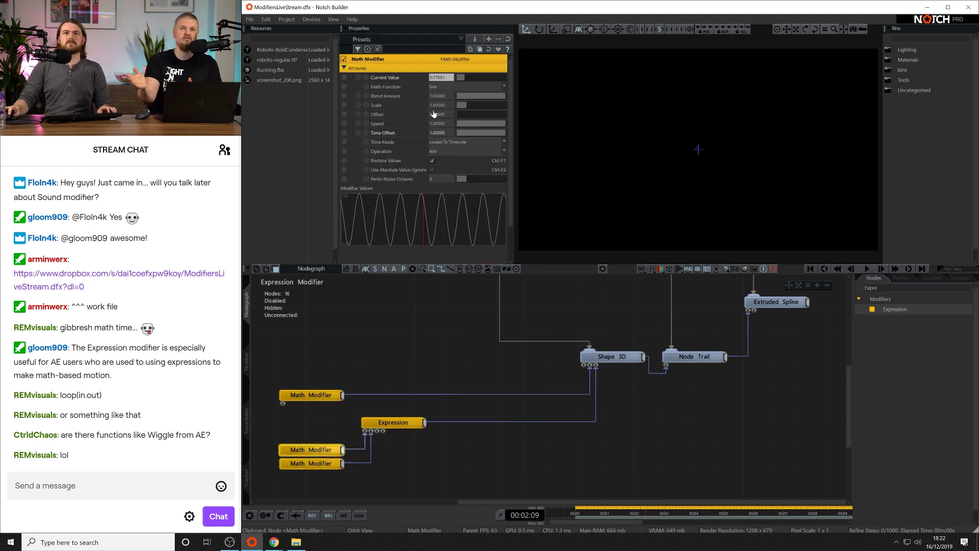
{"action": "double_click", "coordinate": [442, 115]}
{"action": "type", "text": "2"}
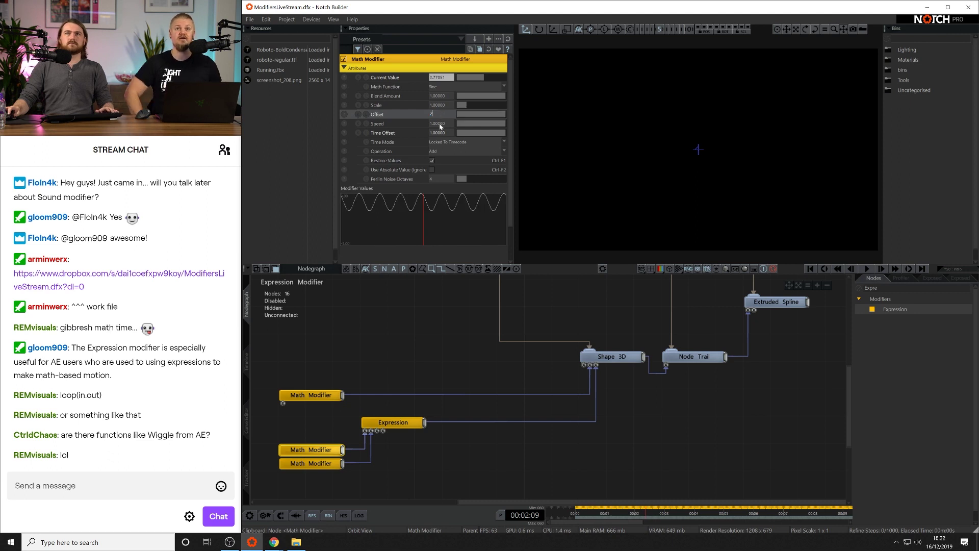
Set the Offset of the lower Math Modifier feeding the Expression node to 1 and play the timeline to check the motion.
{"action": "left_click", "coordinate": [326, 463]}
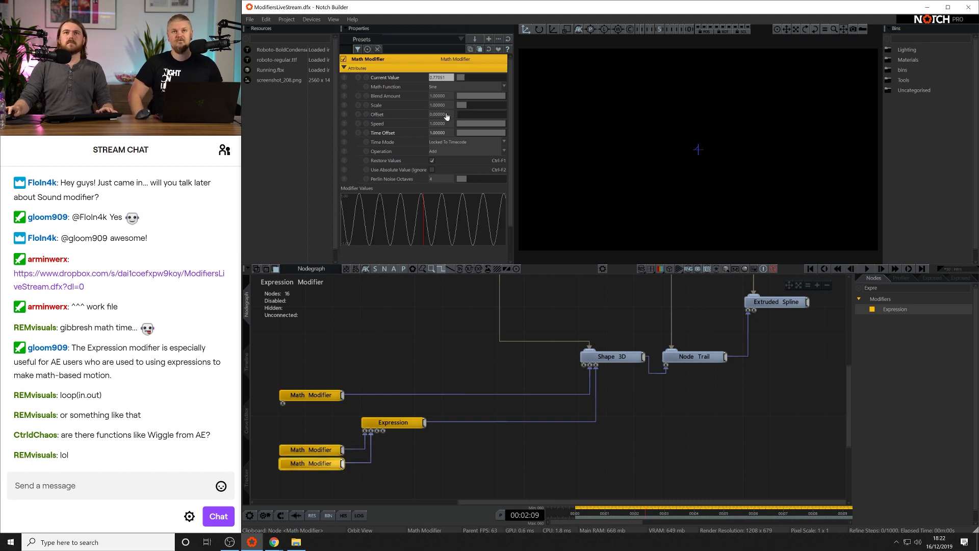
{"action": "double_click", "coordinate": [443, 114]}
{"action": "type", "text": "1"}
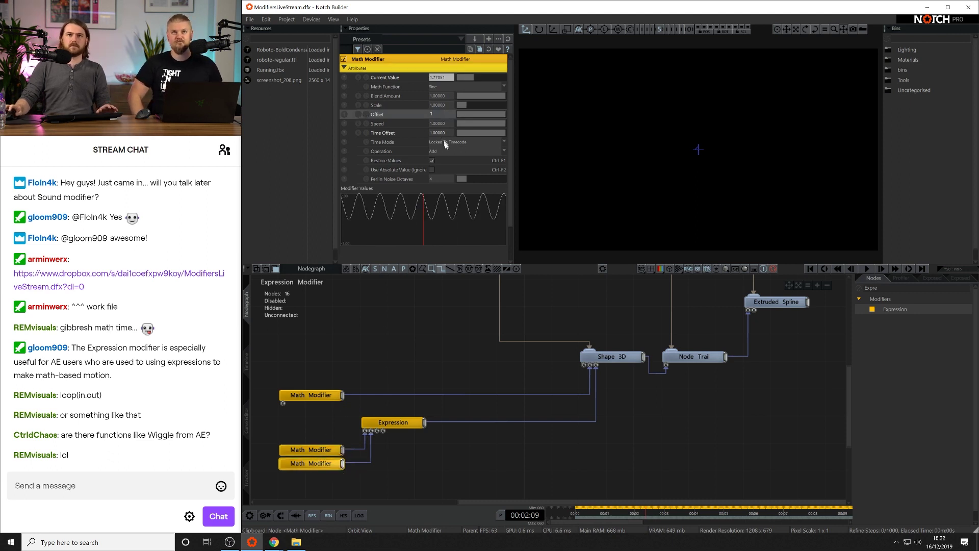
{"action": "left_click", "coordinate": [427, 295]}
{"action": "key", "text": "space"}
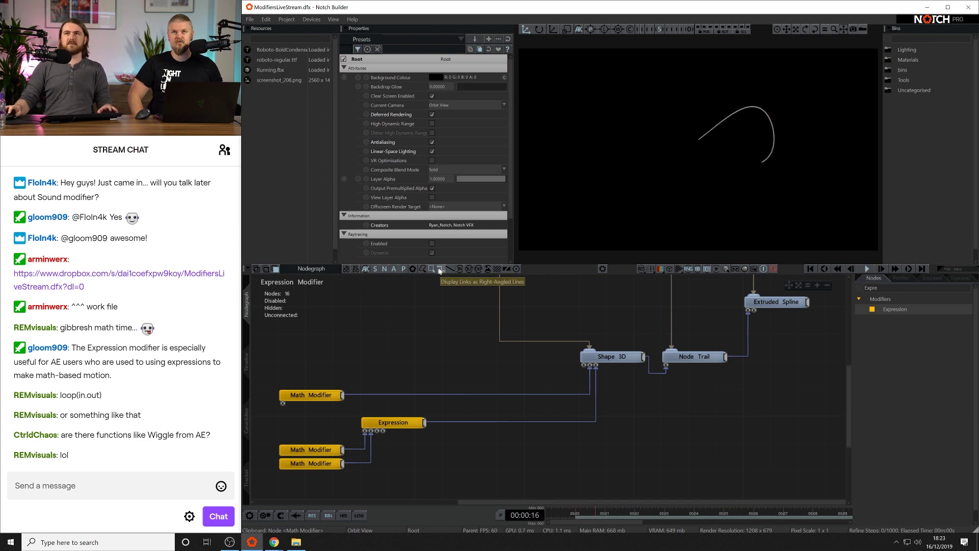
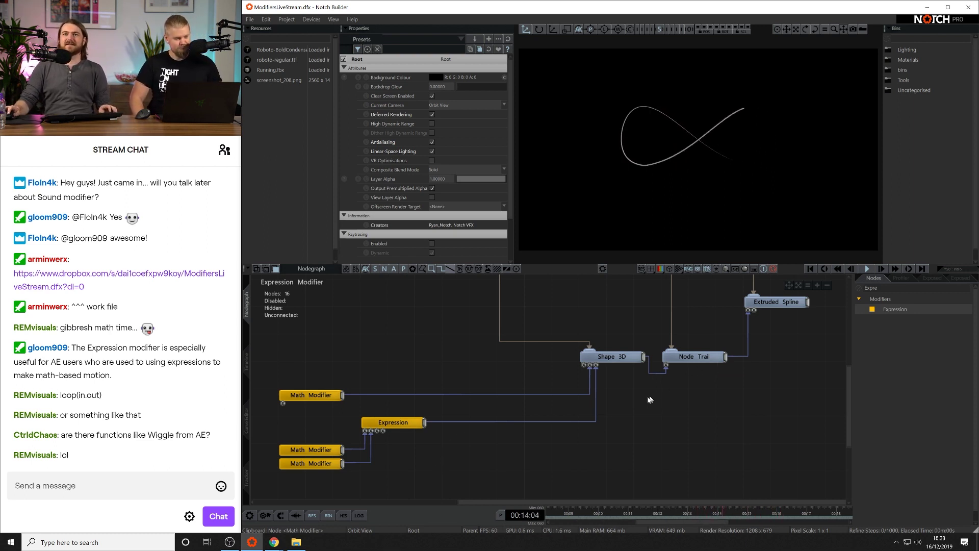
Browse the available modifier nodes, search for Math, and add a new unconnected Math Modifier below the Node Trail.
{"action": "scroll", "coordinate": [515, 350], "scroll_direction": "down", "scroll_amount": 5}
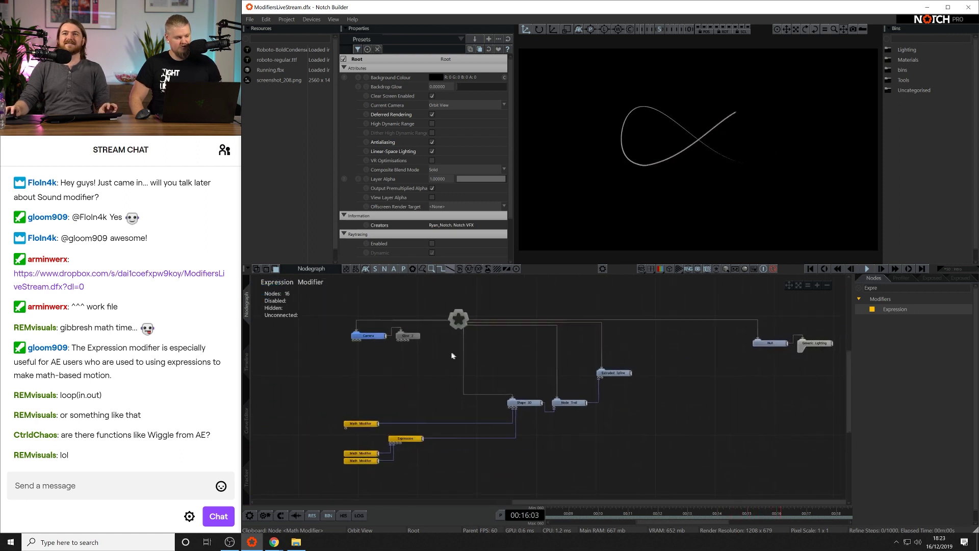
{"action": "scroll", "coordinate": [452, 356], "scroll_direction": "up", "scroll_amount": 5}
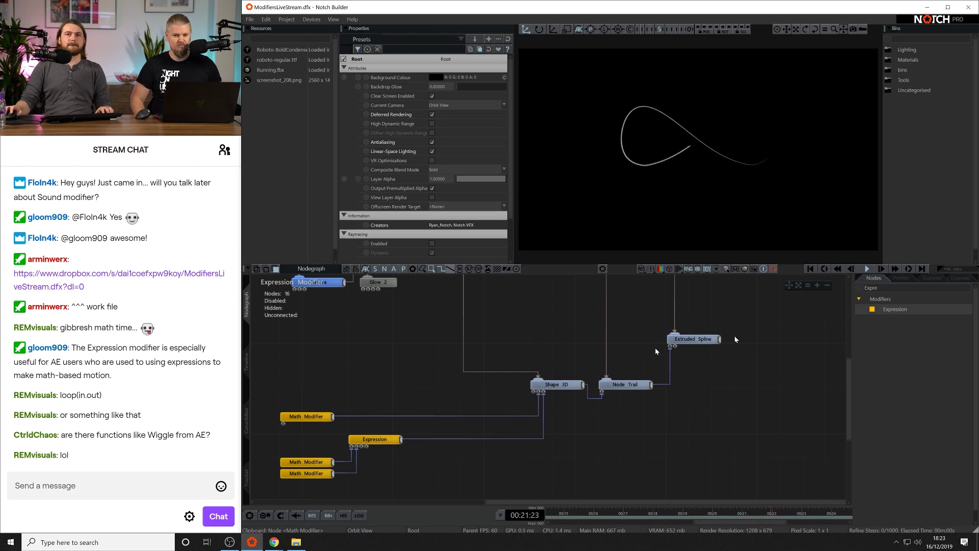
{"action": "left_click", "coordinate": [860, 288]}
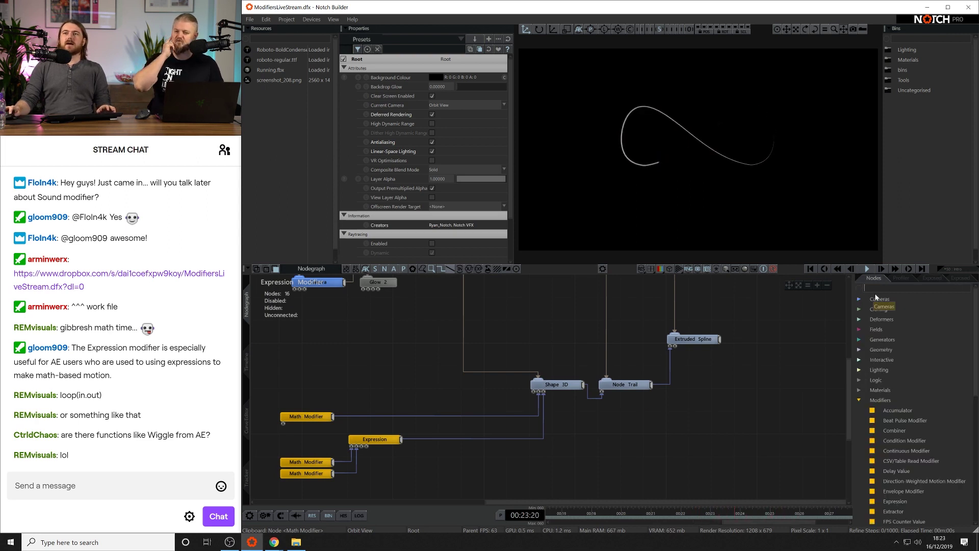
{"action": "scroll", "coordinate": [887, 424], "scroll_direction": "down", "scroll_amount": 2}
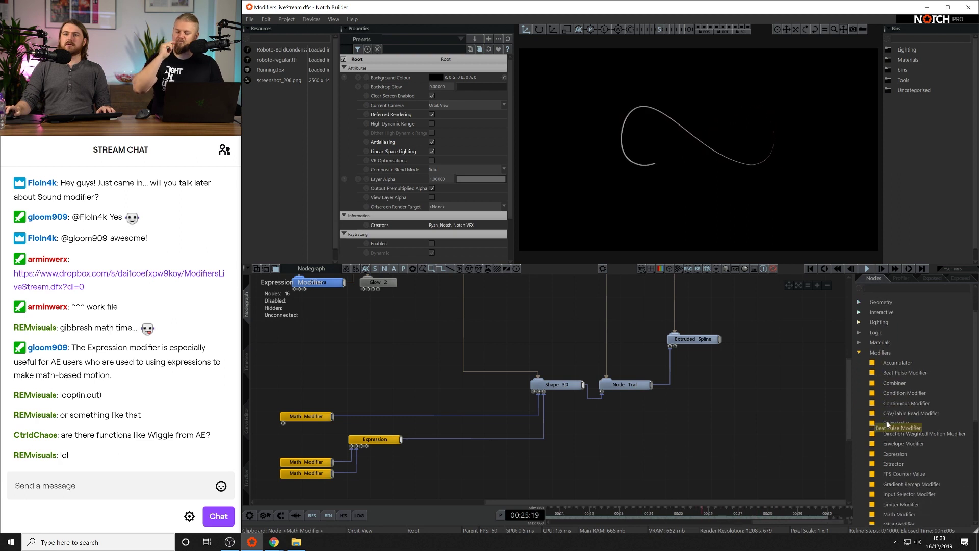
{"action": "scroll", "coordinate": [888, 426], "scroll_direction": "down", "scroll_amount": 3}
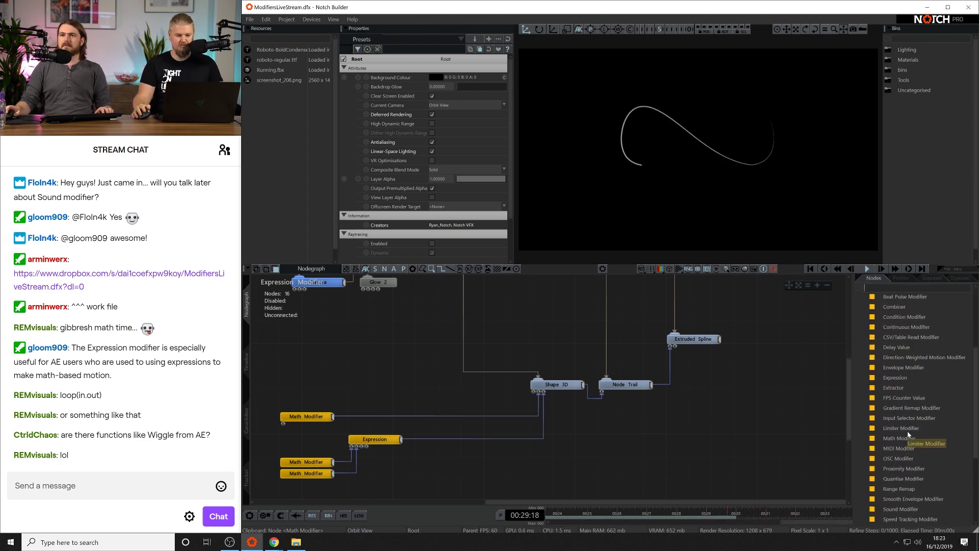
{"action": "scroll", "coordinate": [905, 403], "scroll_direction": "down", "scroll_amount": 3}
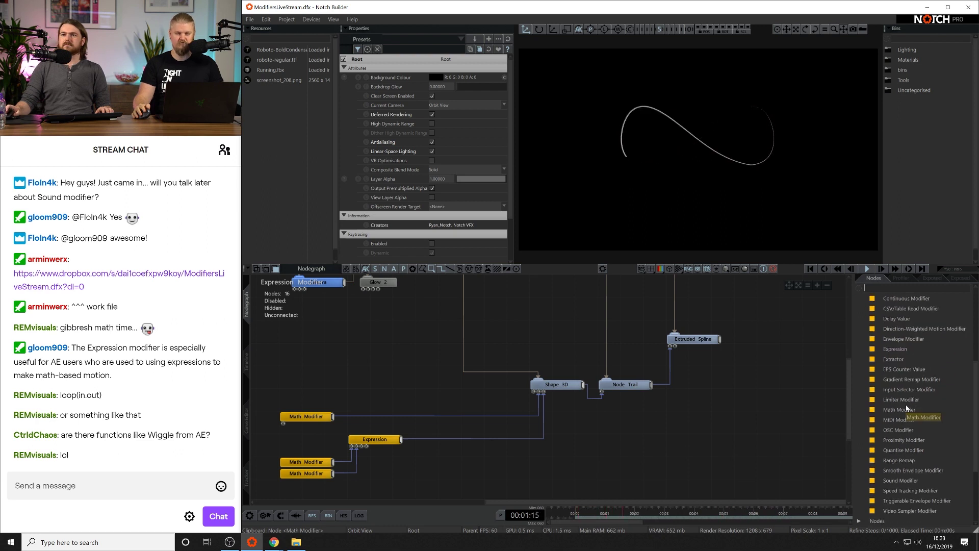
{"action": "scroll", "coordinate": [905, 378], "scroll_direction": "up", "scroll_amount": 8}
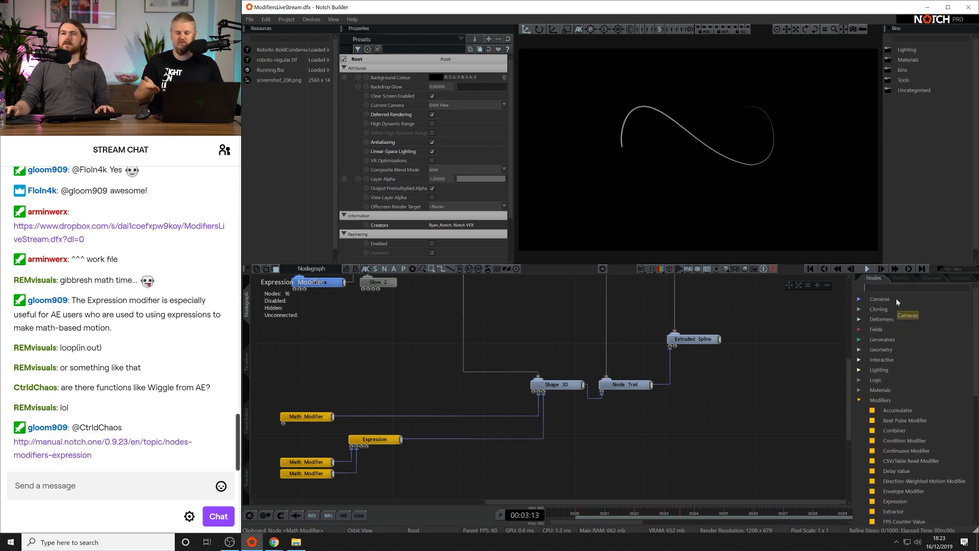
{"action": "type", "text": "Math"}
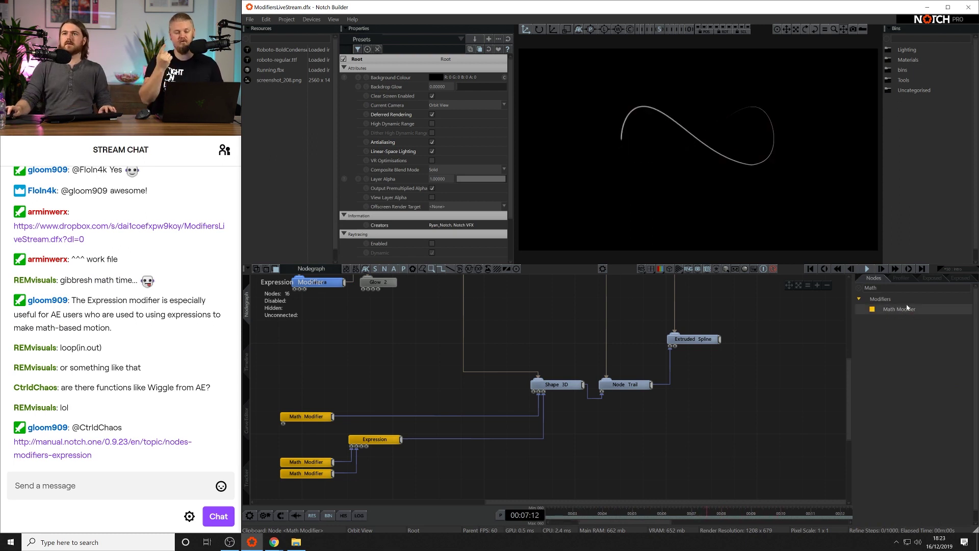
{"action": "left_click_drag", "start_coordinate": [907, 307], "coordinate": [648, 438]}
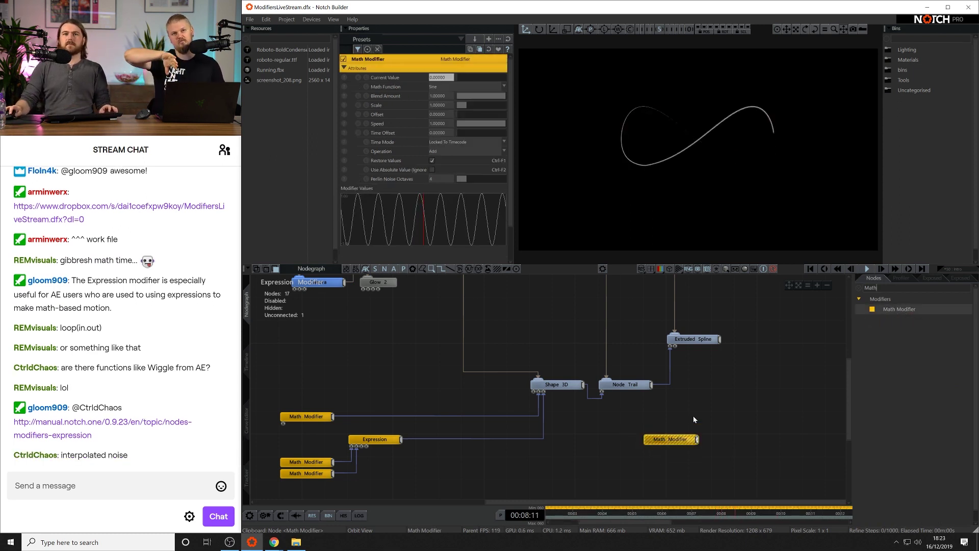
Set the new Math Modifier to Perlin Noise with Speed about 0.54 and 3 Perlin Noise Octaves, and duplicate it just below.
{"action": "middle_click_drag", "start_coordinate": [693, 419], "coordinate": [638, 410]}
{"action": "left_click", "coordinate": [453, 87]}
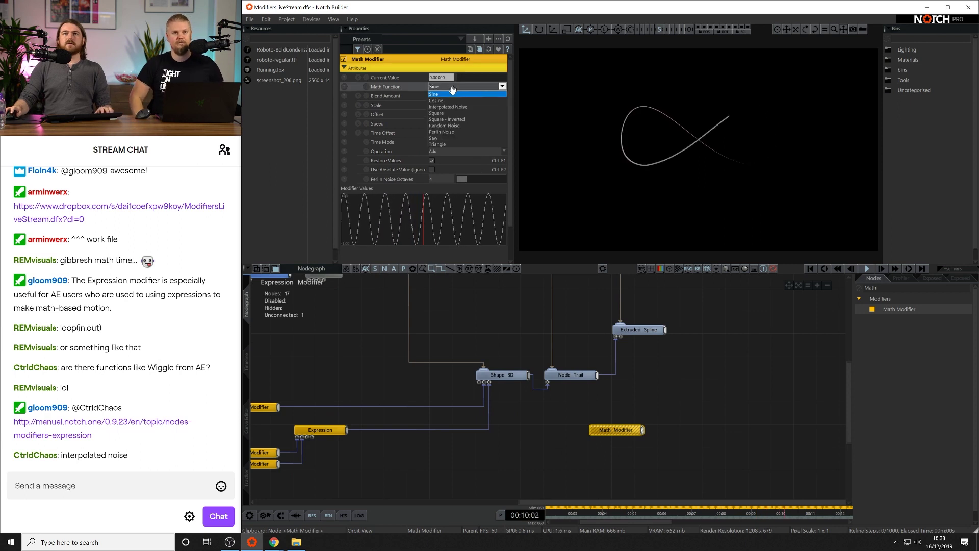
{"action": "left_click", "coordinate": [443, 132]}
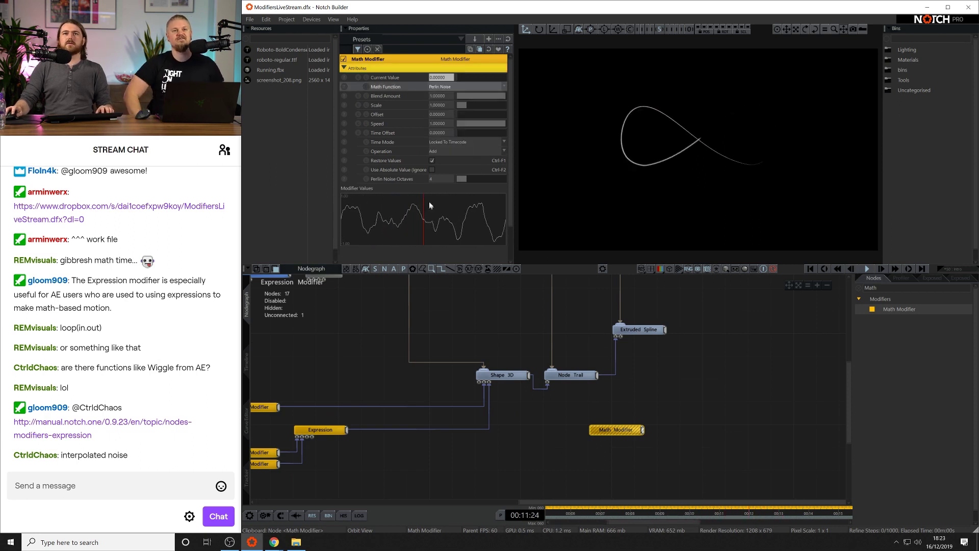
{"action": "left_click", "coordinate": [494, 124]}
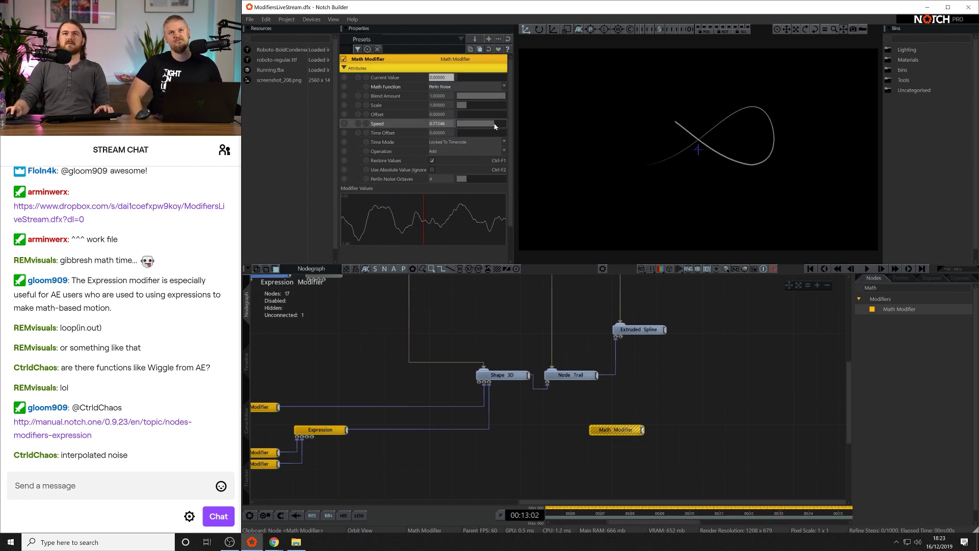
{"action": "left_click_drag", "start_coordinate": [494, 125], "coordinate": [474, 120]}
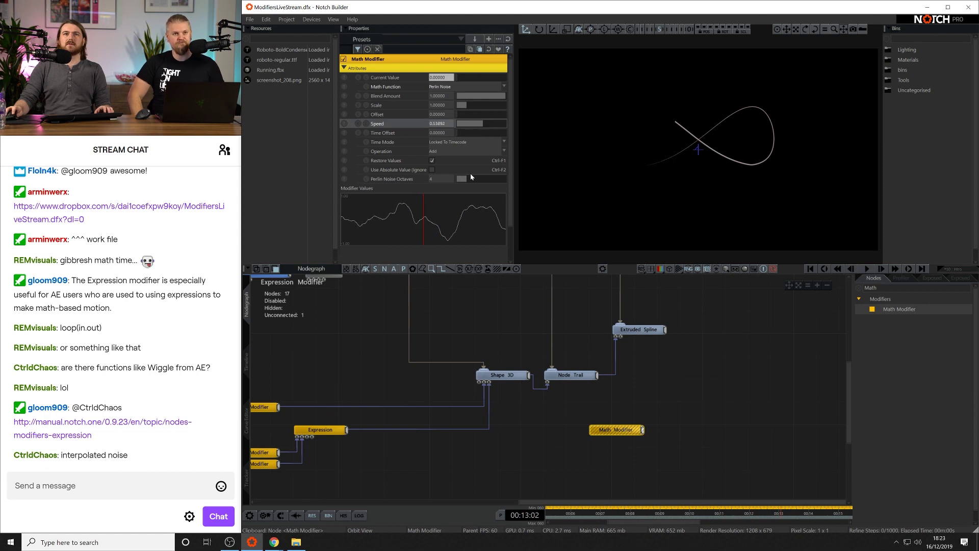
{"action": "left_click_drag", "start_coordinate": [470, 177], "coordinate": [467, 185]}
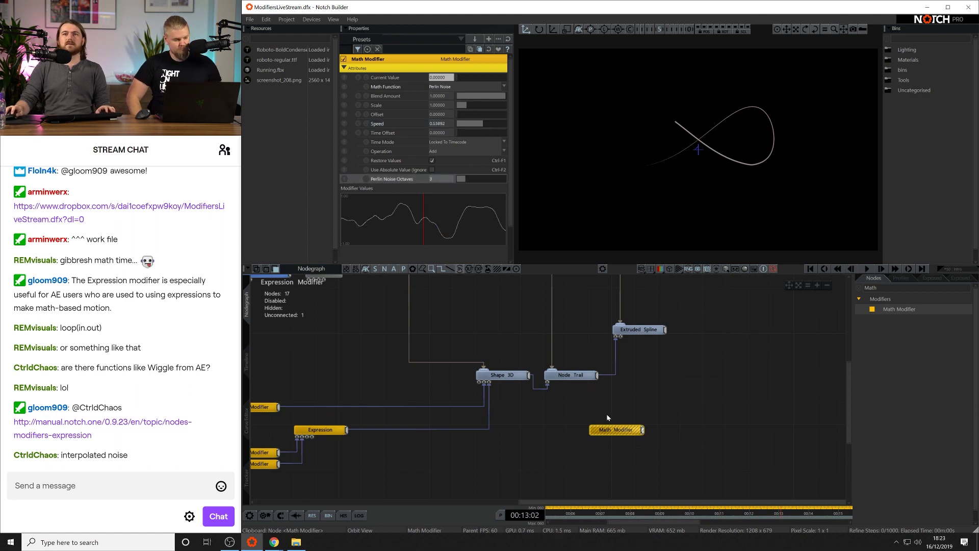
{"action": "key", "text": "ctrl+v"}
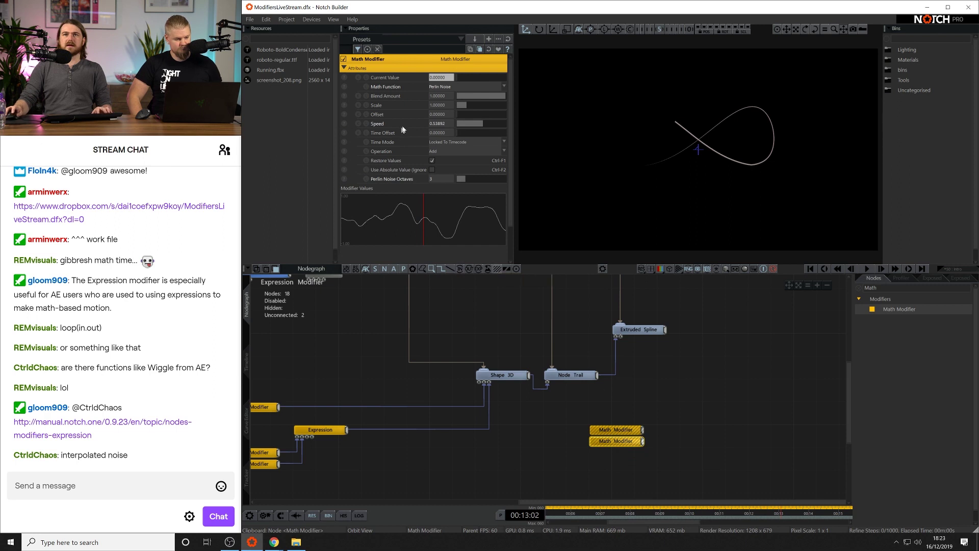
{"action": "left_click_drag", "start_coordinate": [462, 136], "coordinate": [484, 134]}
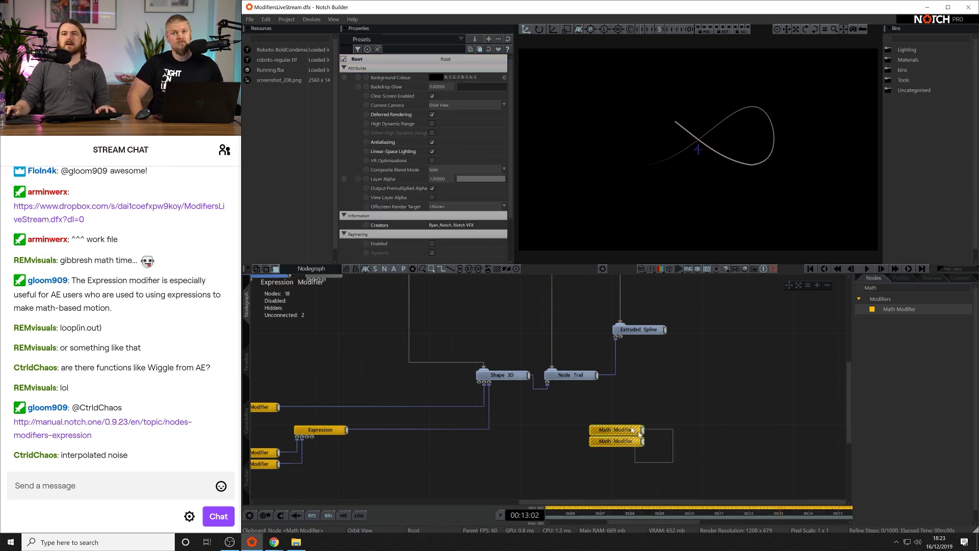
{"action": "left_click", "coordinate": [612, 403]}
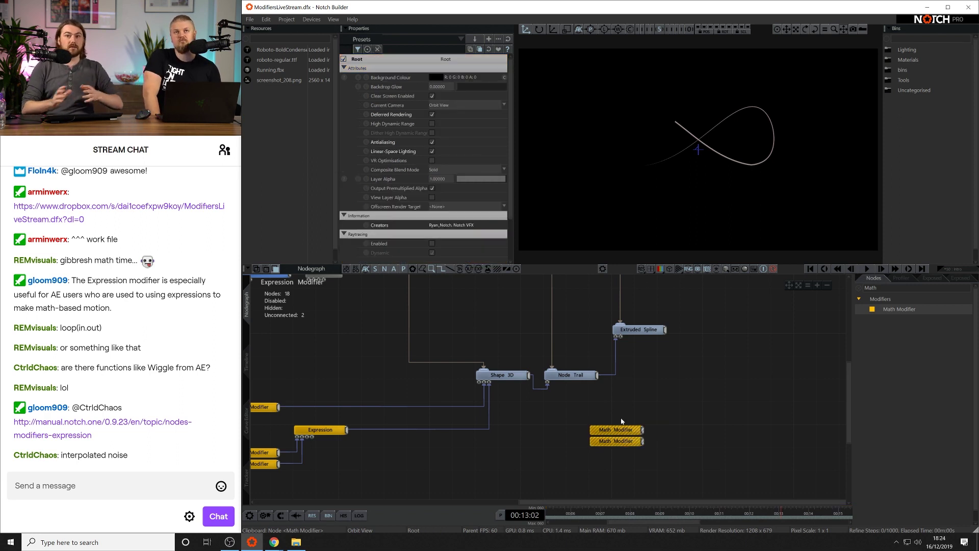
{"action": "right_click", "coordinate": [619, 387]}
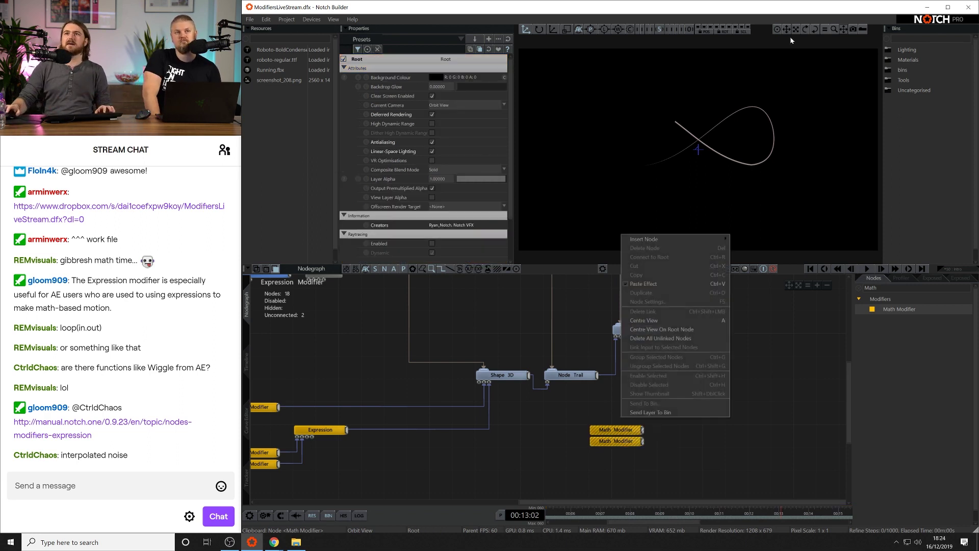
Add the Camera Shake block from the Tools bin to the empty area beside the two unconnected Math Modifiers.
{"action": "left_click", "coordinate": [888, 80]}
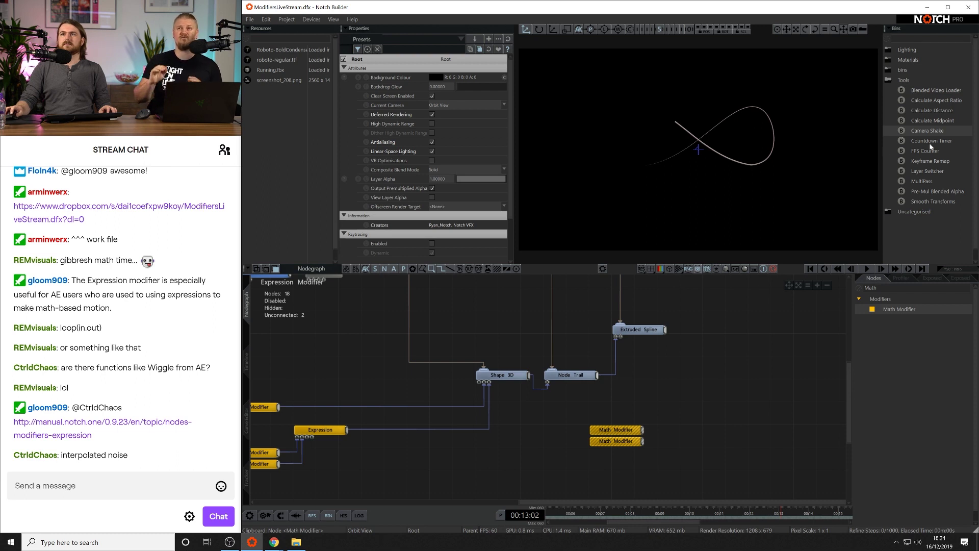
{"action": "left_click_drag", "start_coordinate": [680, 426], "coordinate": [698, 412]}
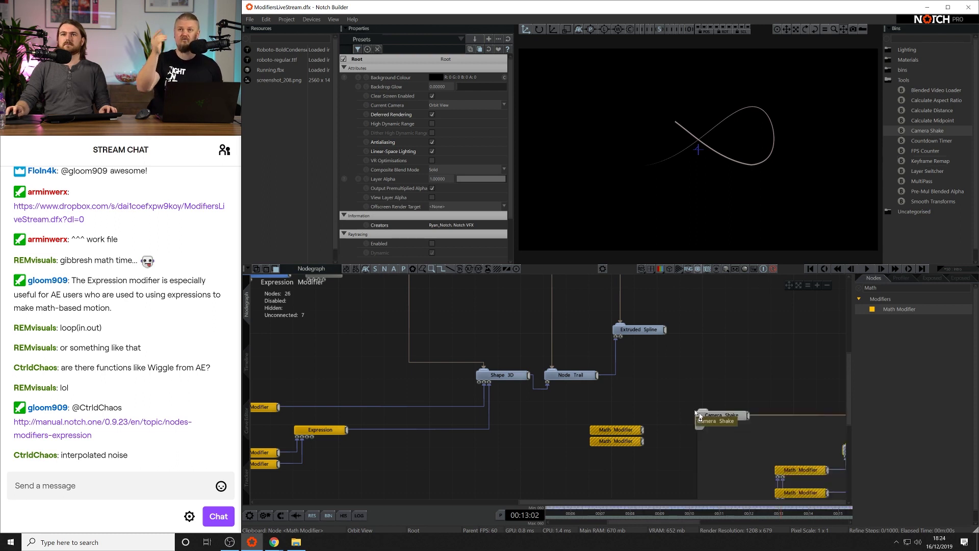
{"action": "middle_click_drag", "start_coordinate": [735, 384], "coordinate": [584, 291]}
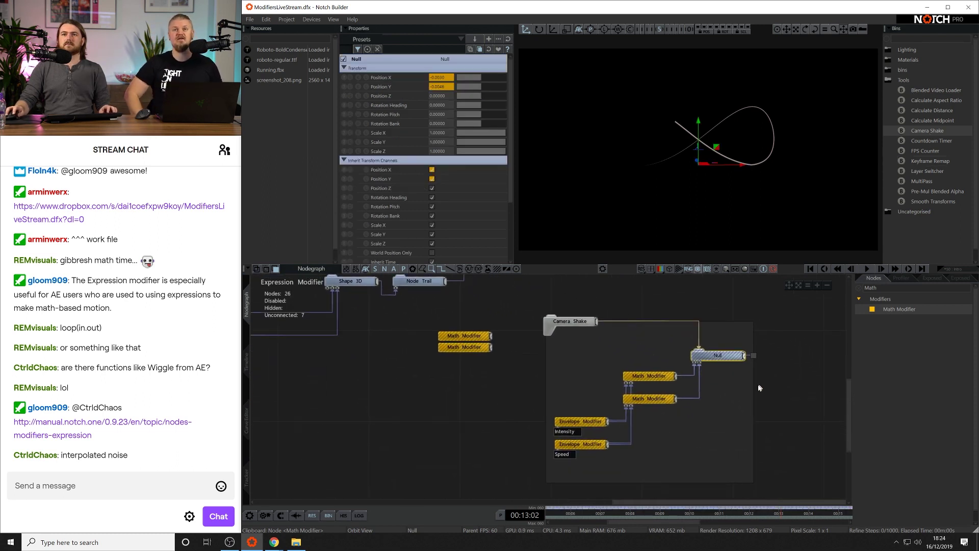
{"action": "middle_click_drag", "start_coordinate": [514, 337], "coordinate": [522, 384]}
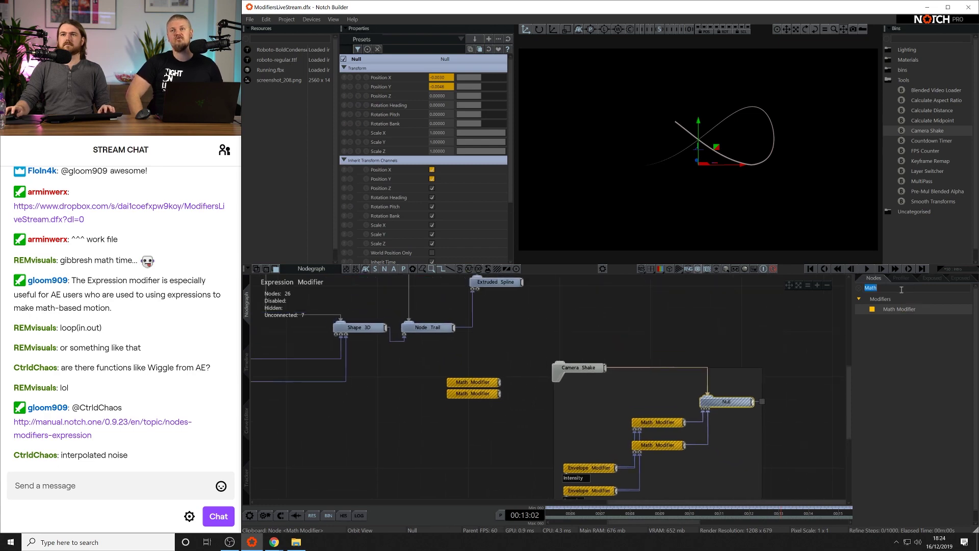
Add a Shape 3D as a child of the Camera Shake's Null and connect the Camera Shake to the root.
{"action": "type", "text": "SHap"}
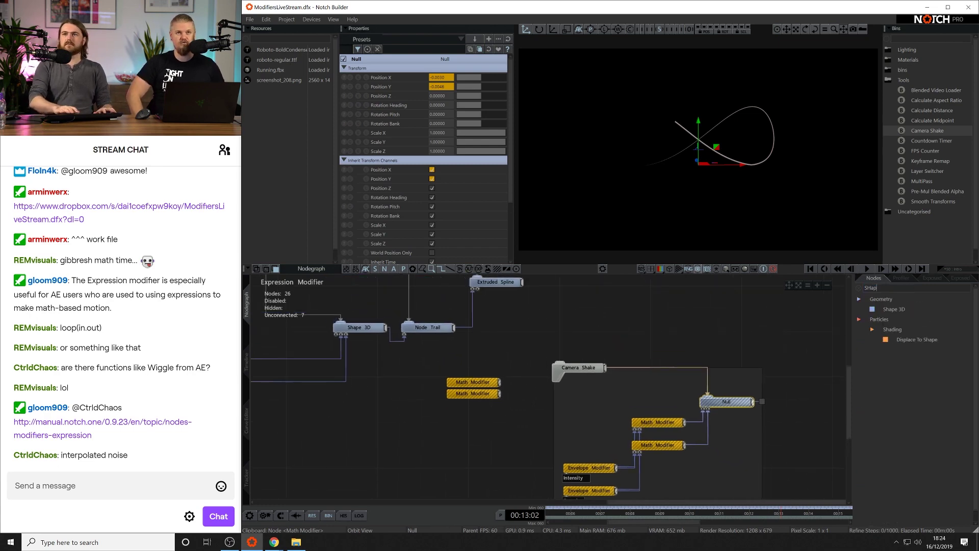
{"action": "left_click_drag", "start_coordinate": [888, 310], "coordinate": [764, 402]}
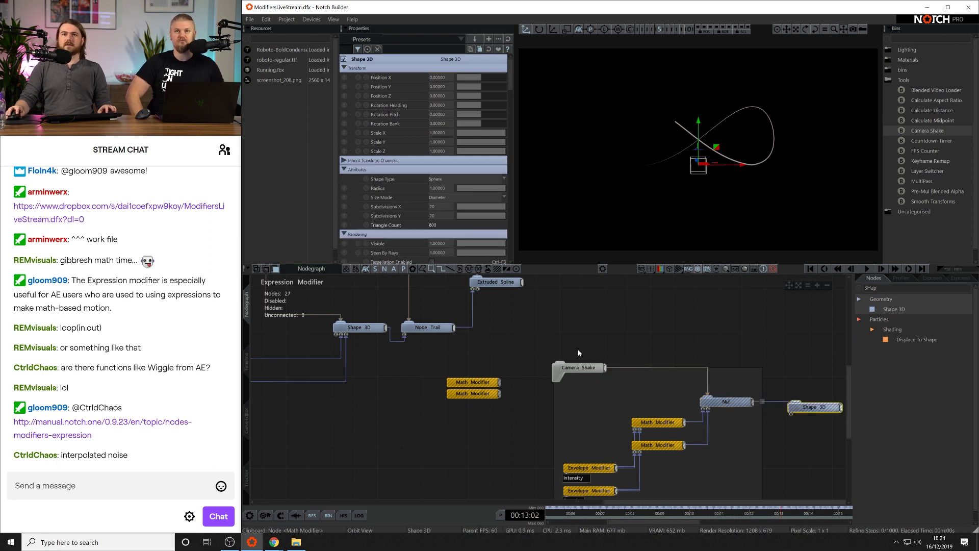
{"action": "left_click", "coordinate": [580, 368]}
{"action": "left_click", "coordinate": [845, 449]}
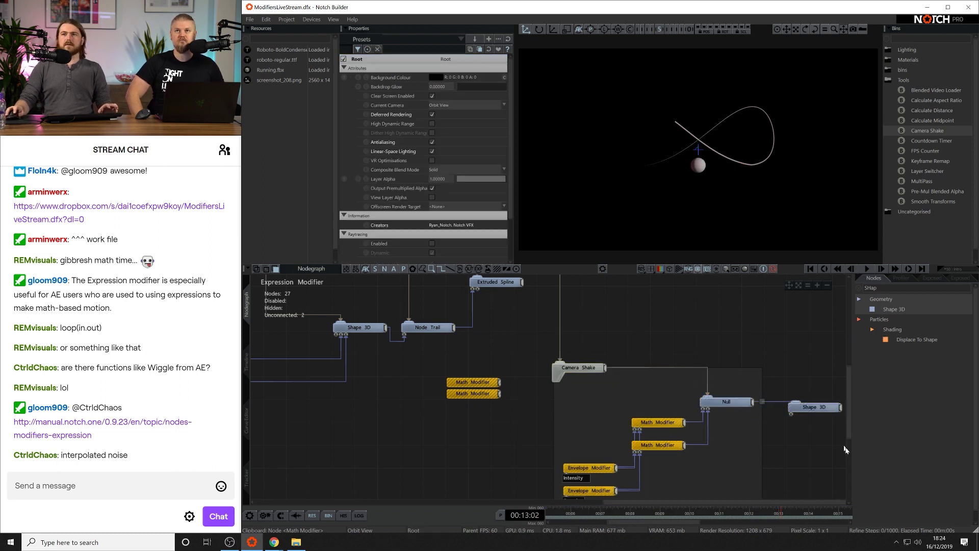
{"action": "left_click_drag", "start_coordinate": [805, 408], "coordinate": [794, 431]}
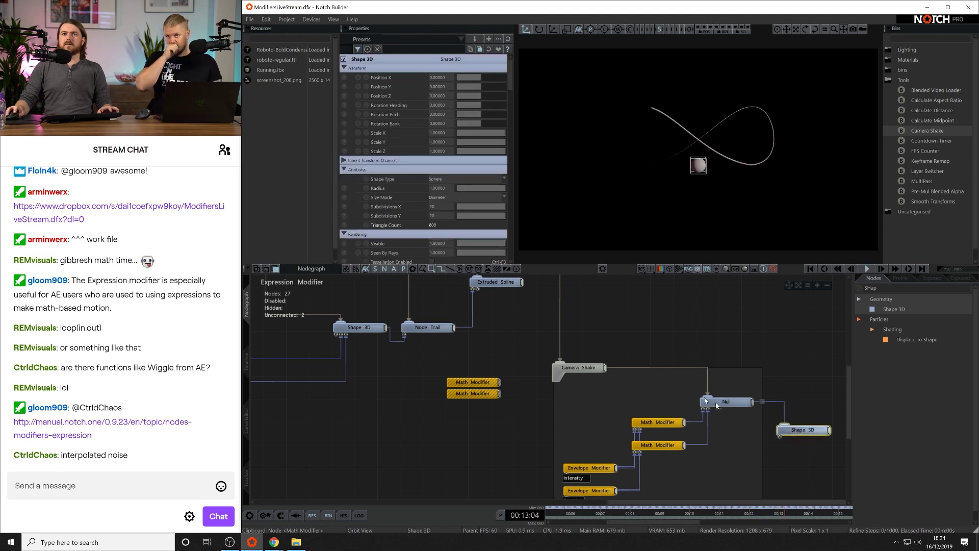
Set the value of the Camera Shake's Intensity Envelope Modifier to about 0.06.
{"action": "scroll", "coordinate": [816, 170], "scroll_direction": "up", "scroll_amount": 3}
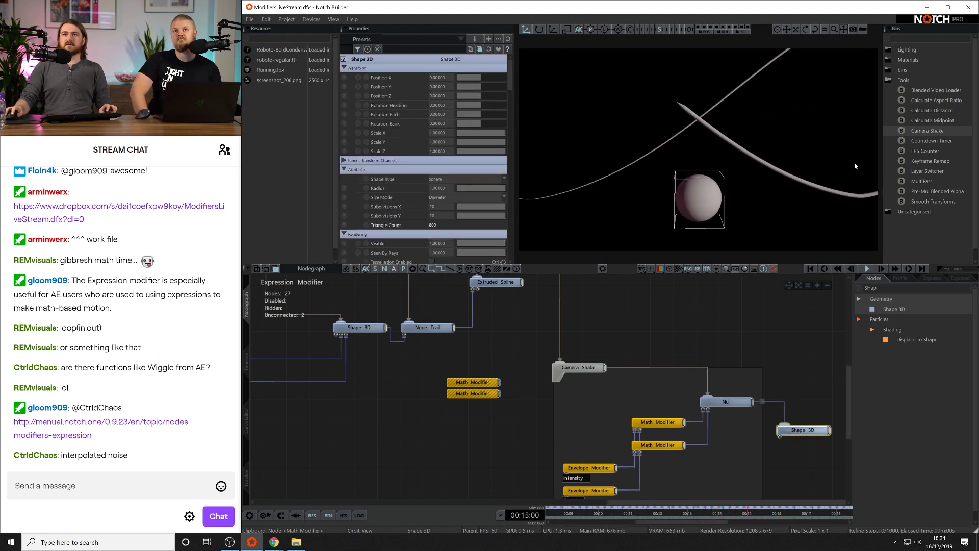
{"action": "middle_click_drag", "start_coordinate": [532, 452], "coordinate": [553, 383]}
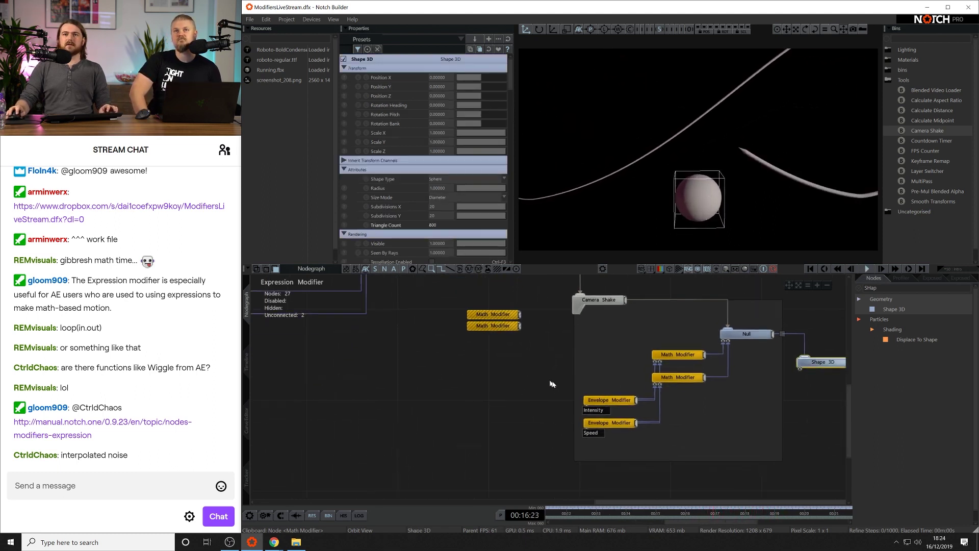
{"action": "left_click", "coordinate": [610, 399]}
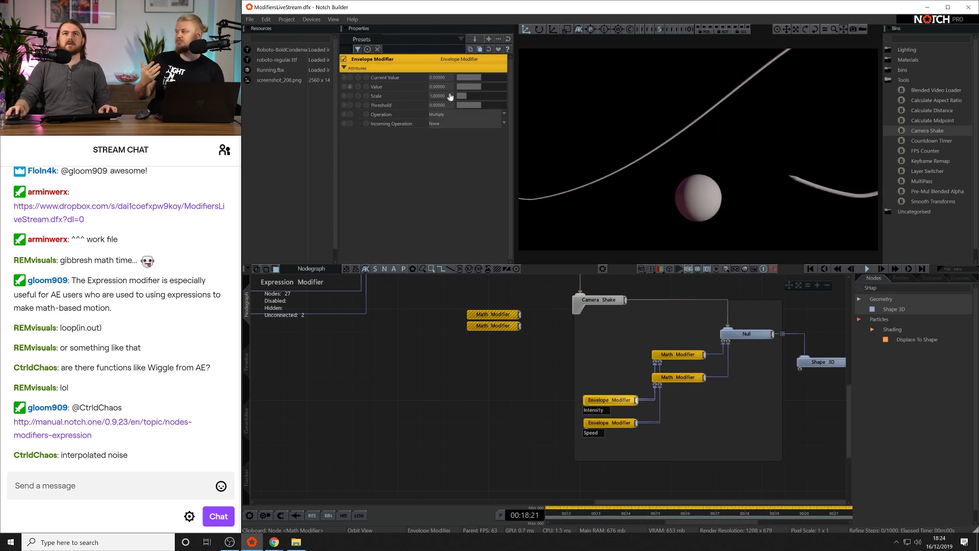
{"action": "left_click_drag", "start_coordinate": [469, 87], "coordinate": [460, 95]}
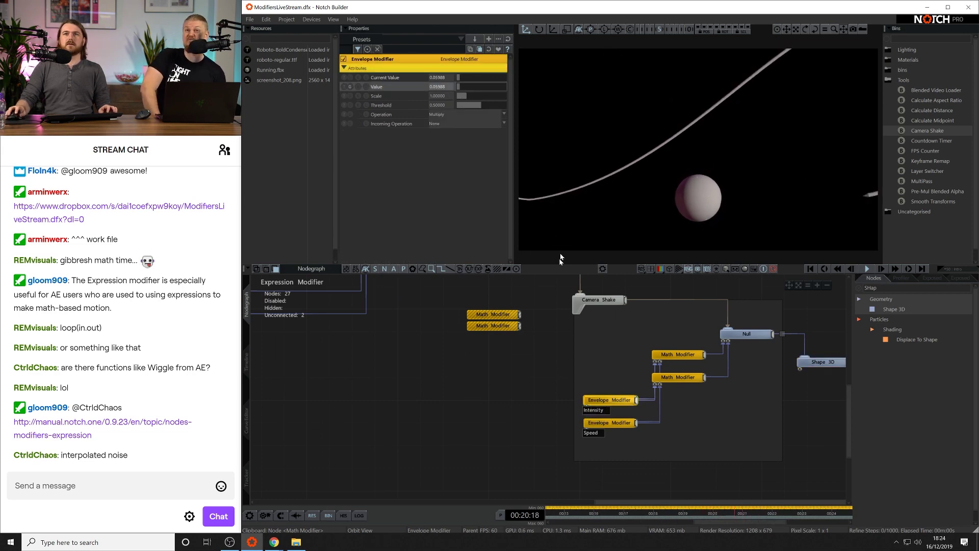
Set the Speed Envelope Modifier's value to about 1.04 and inspect the Camera Shake's Math Modifiers.
{"action": "mouse_move", "coordinate": [619, 423]}
{"action": "left_mouse_down"}
{"action": "mouse_move", "coordinate": [617, 433]}
{"action": "mouse_move", "coordinate": [621, 425]}
{"action": "left_mouse_up"}
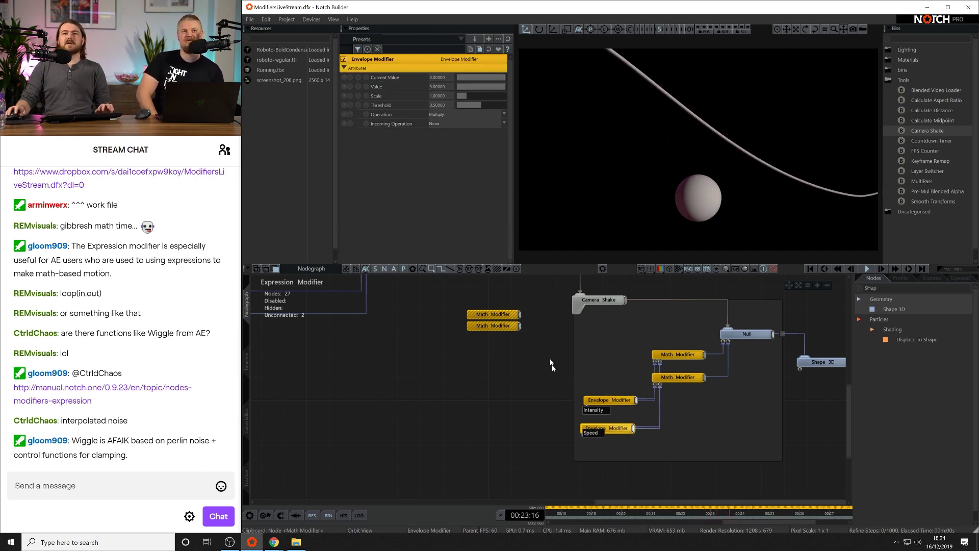
{"action": "left_click", "coordinate": [604, 429]}
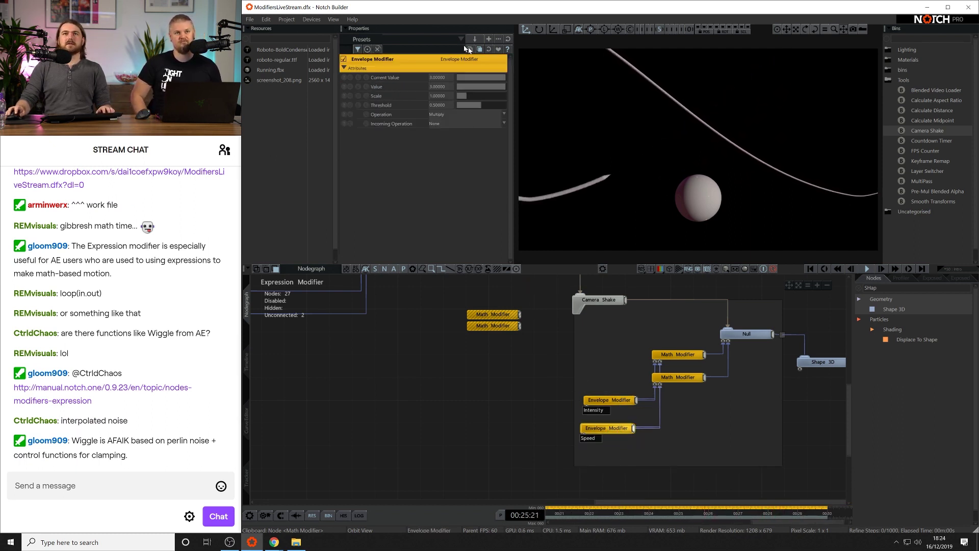
{"action": "left_click_drag", "start_coordinate": [499, 86], "coordinate": [473, 86]}
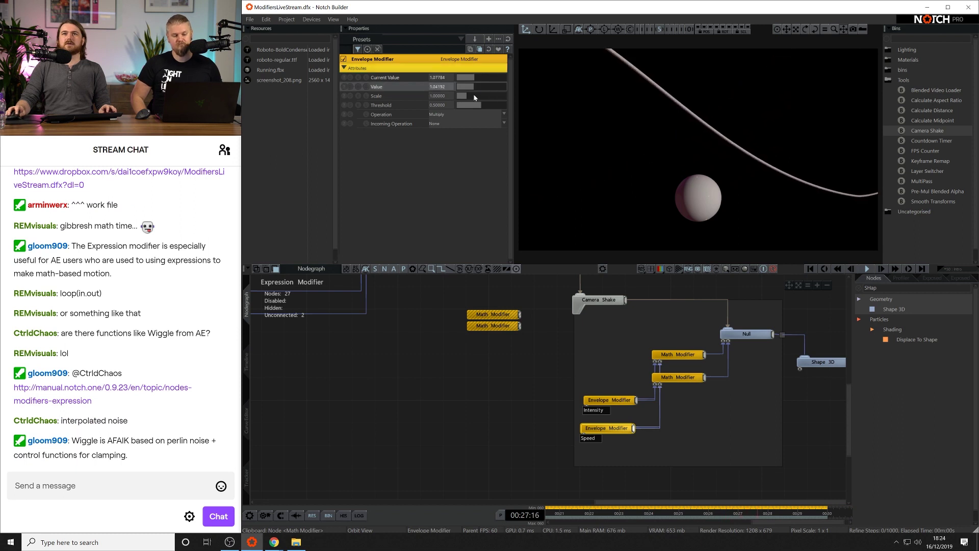
{"action": "left_click", "coordinate": [671, 354]}
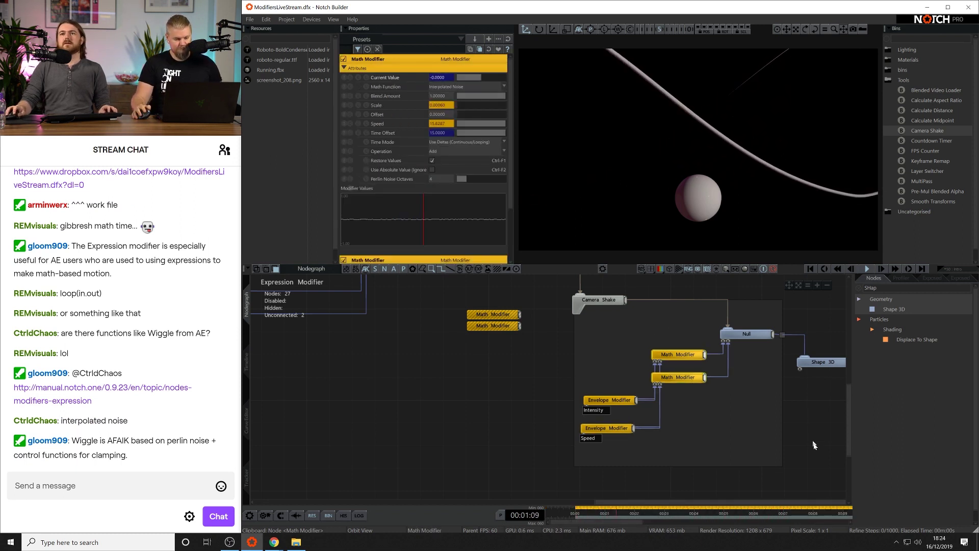
Delete the whole Camera Shake block, its leftover Shape 3D and the two unconnected Math Modifiers.
{"action": "middle_click_drag", "start_coordinate": [818, 425], "coordinate": [745, 440]}
{"action": "scroll", "coordinate": [708, 425], "scroll_direction": "down", "scroll_amount": 2}
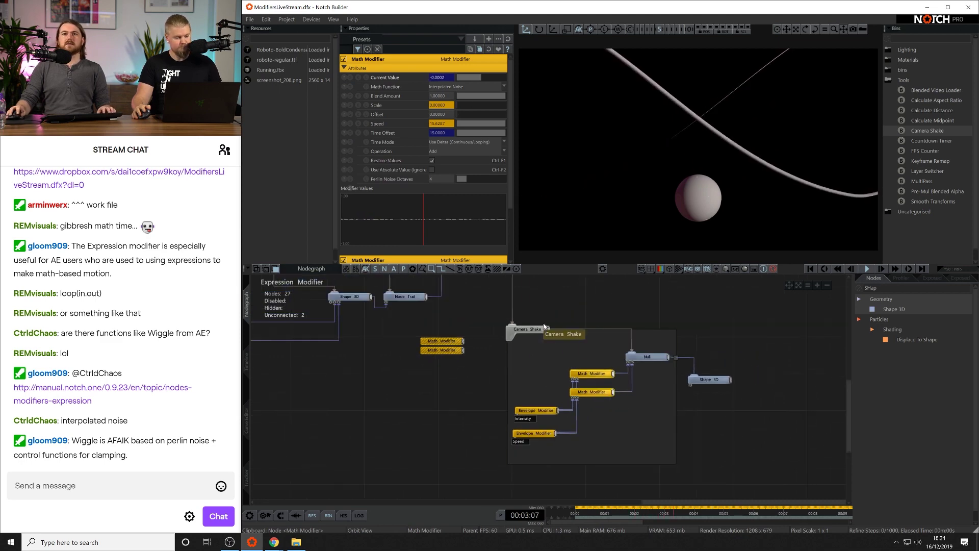
{"action": "left_click", "coordinate": [527, 329]}
{"action": "key", "text": "Delete"}
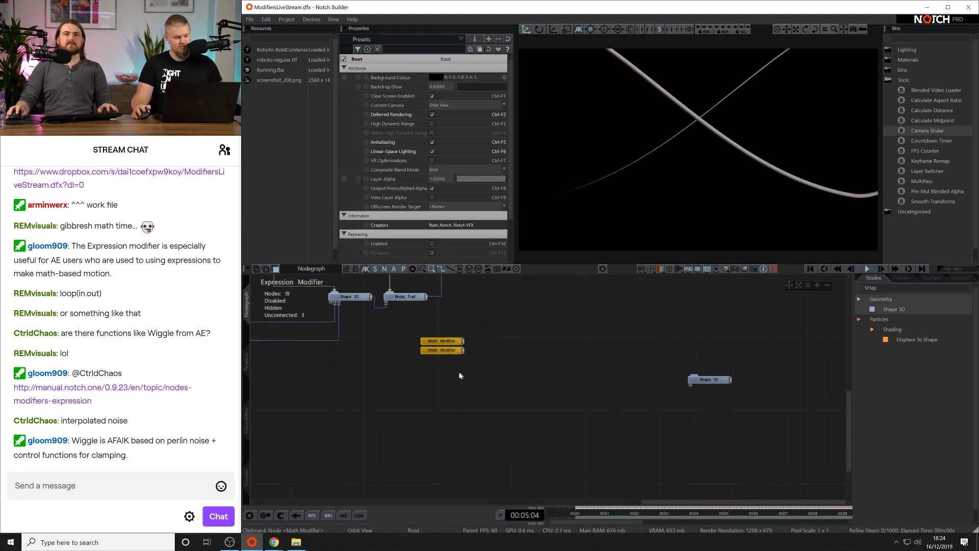
{"action": "left_click", "coordinate": [708, 380]}
{"action": "key", "text": "Delete"}
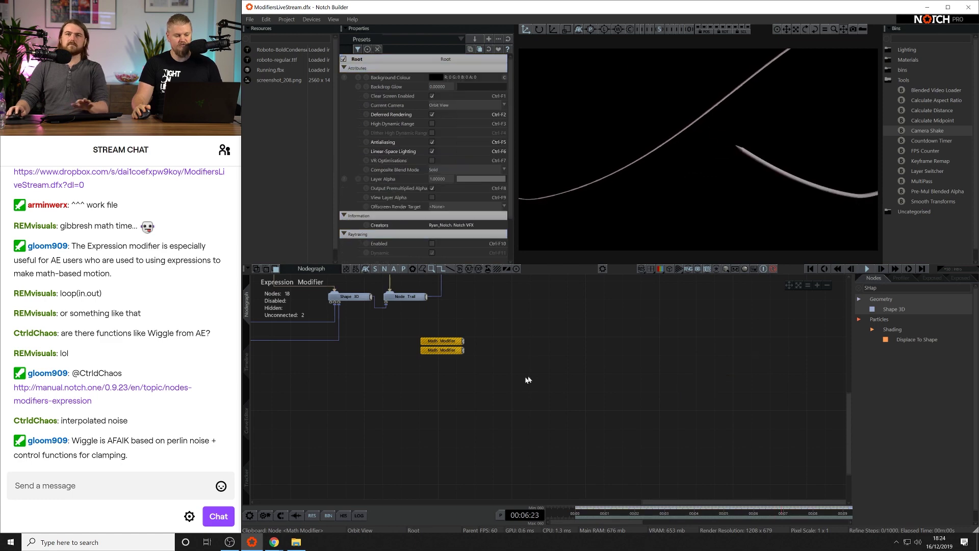
{"action": "left_click_drag", "start_coordinate": [511, 387], "coordinate": [406, 329]}
{"action": "key", "text": "Delete"}
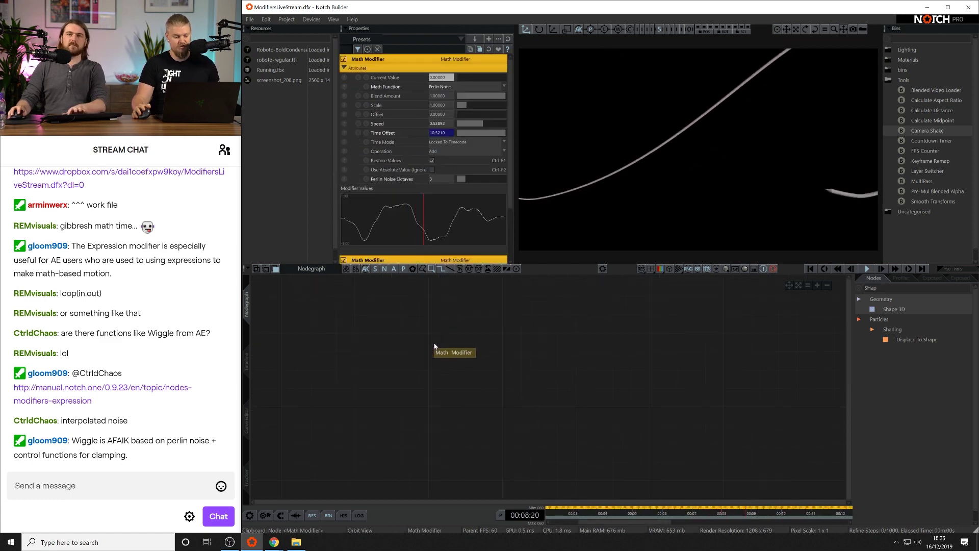
Switch from the Expression Modifier layer to the Extractor layer in the timeline and open its nodegraph.
{"action": "middle_click_drag", "start_coordinate": [426, 353], "coordinate": [630, 445]}
{"action": "scroll", "coordinate": [631, 446], "scroll_direction": "down", "scroll_amount": 2}
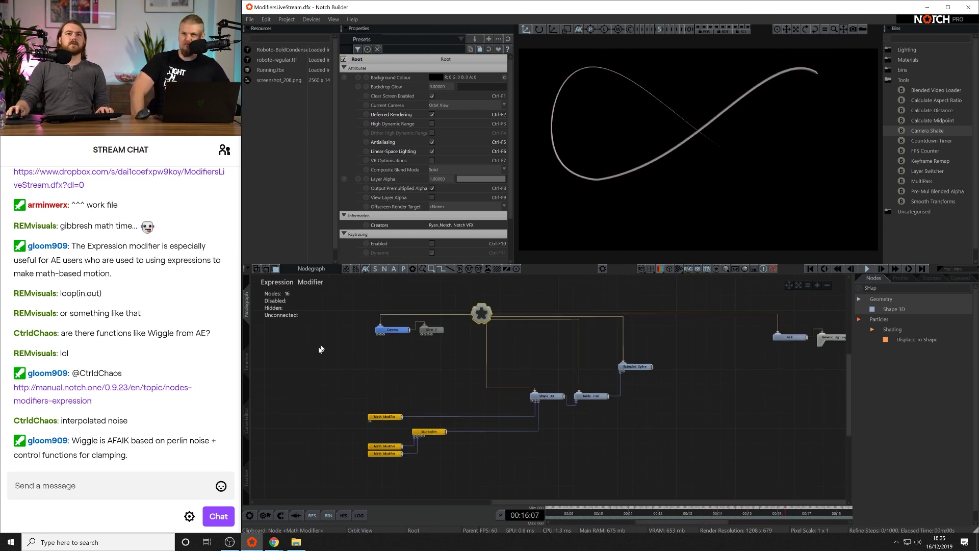
{"action": "left_click", "coordinate": [245, 361]}
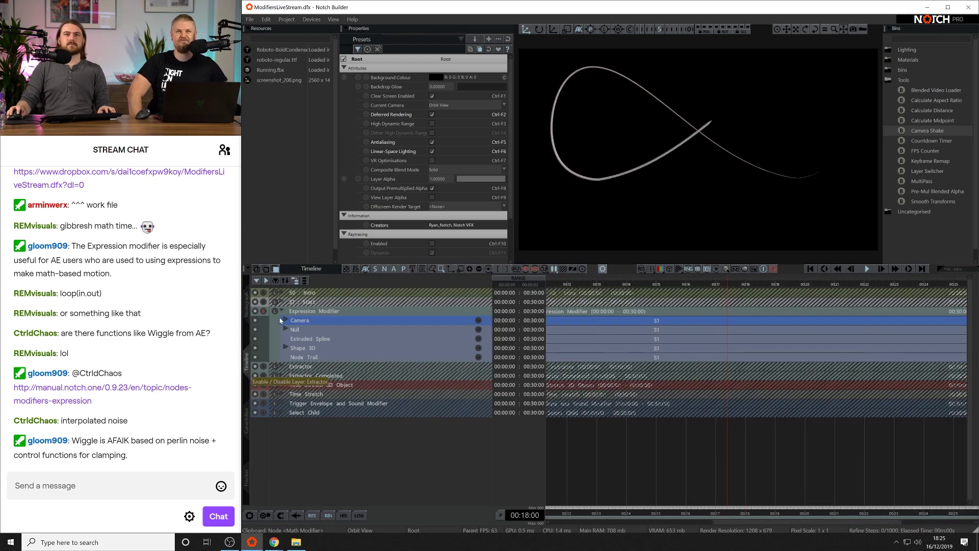
{"action": "left_click", "coordinate": [270, 320]}
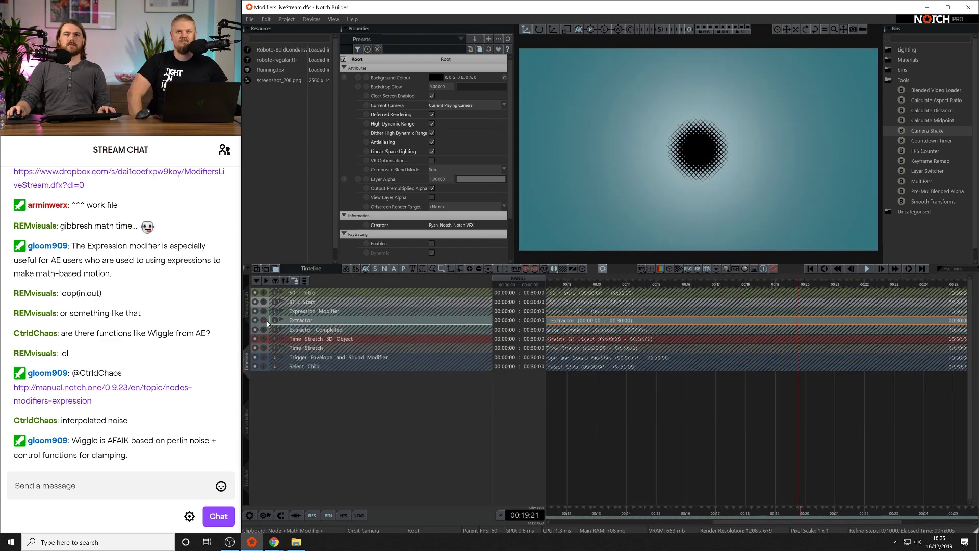
{"action": "left_click", "coordinate": [246, 313]}
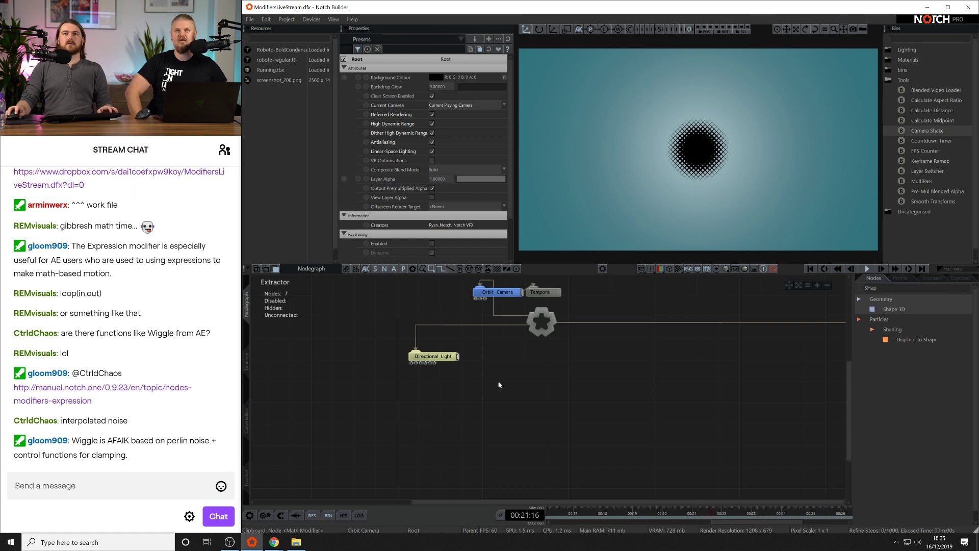
Examine the Extractor layer's Cloner and Shape 3D nodes, including the effect of toggling the Shape 3D.
{"action": "key", "text": "Home"}
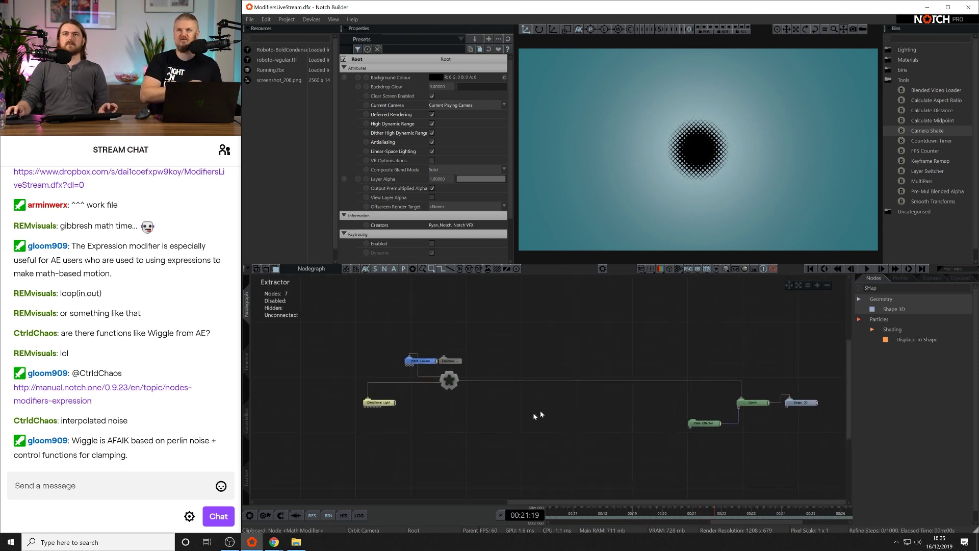
{"action": "scroll", "coordinate": [551, 419], "scroll_direction": "up", "scroll_amount": 2}
{"action": "scroll", "coordinate": [598, 409], "scroll_direction": "down", "scroll_amount": 2}
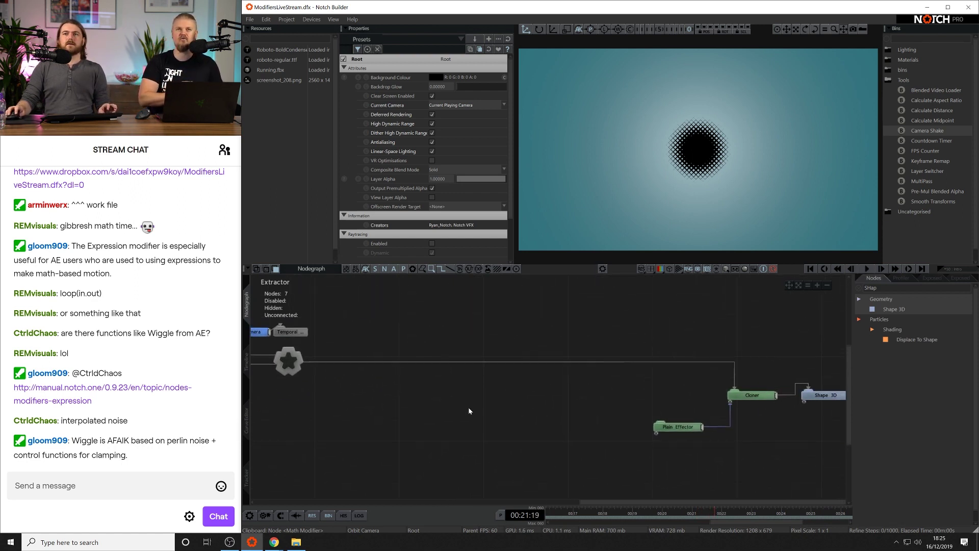
{"action": "middle_click_drag", "start_coordinate": [532, 410], "coordinate": [352, 416]}
{"action": "scroll", "coordinate": [459, 407], "scroll_direction": "up", "scroll_amount": 3}
{"action": "left_click", "coordinate": [624, 371]}
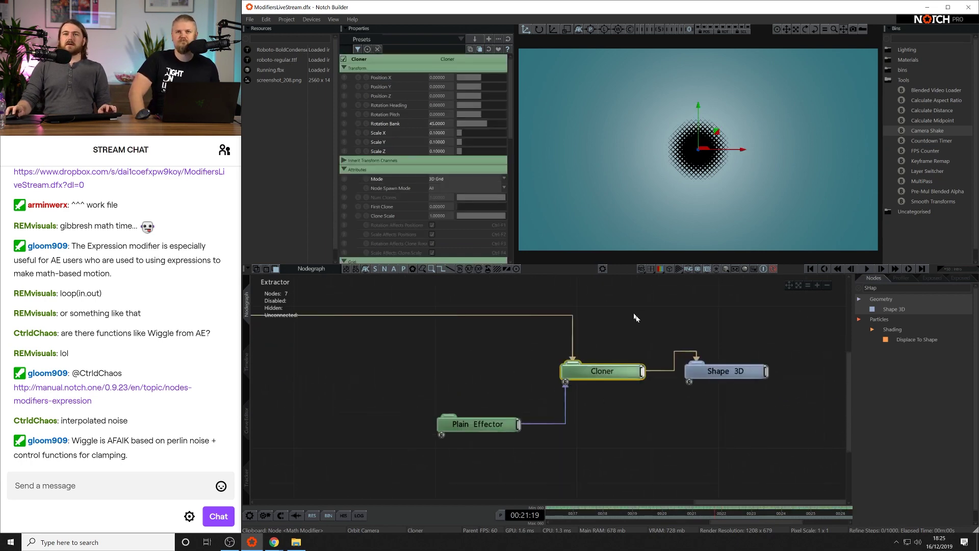
{"action": "left_click", "coordinate": [752, 371]}
{"action": "left_click", "coordinate": [708, 334]}
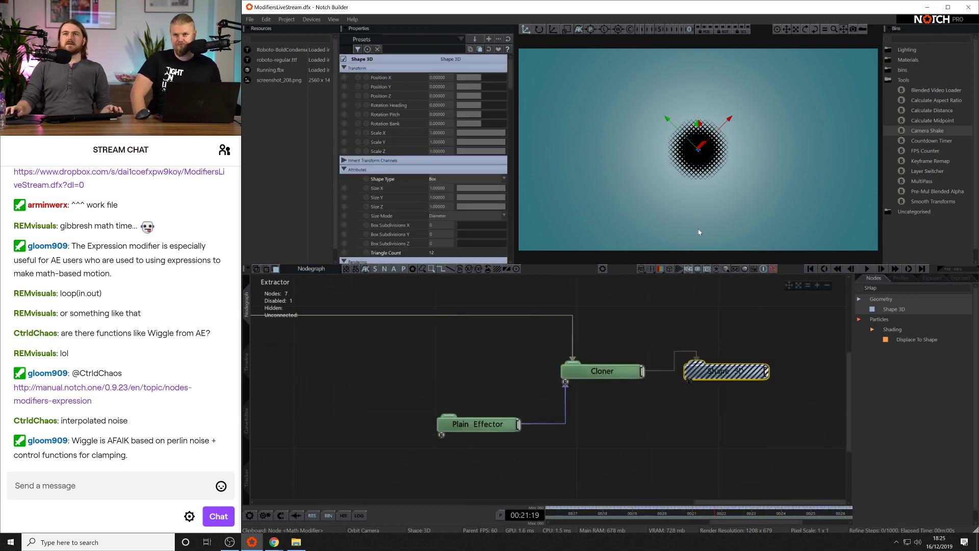
Try moving the Plain Effector across the cloned grid in the viewport, and undo the move.
{"action": "left_click", "coordinate": [512, 433]}
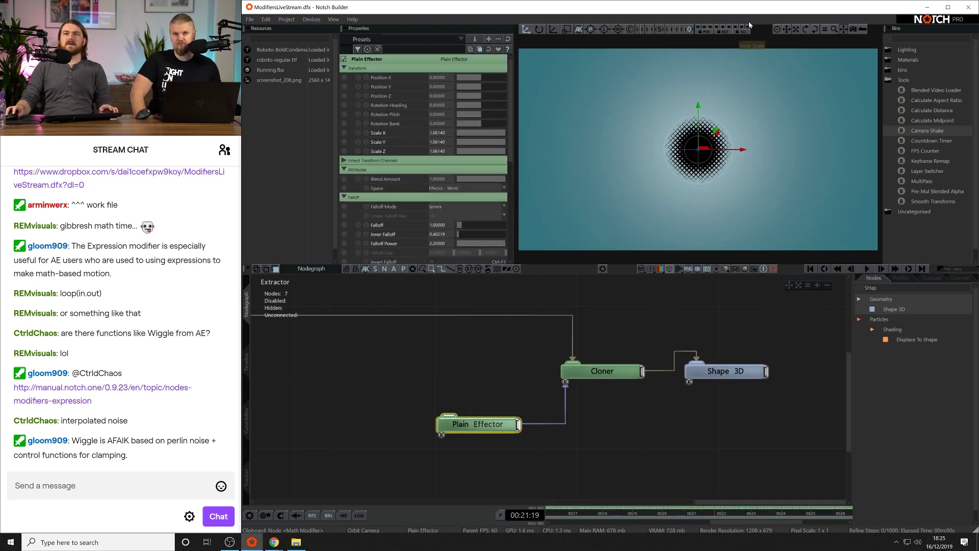
{"action": "left_click_drag", "start_coordinate": [716, 133], "coordinate": [728, 162]}
{"action": "key", "text": "ctrl+z"}
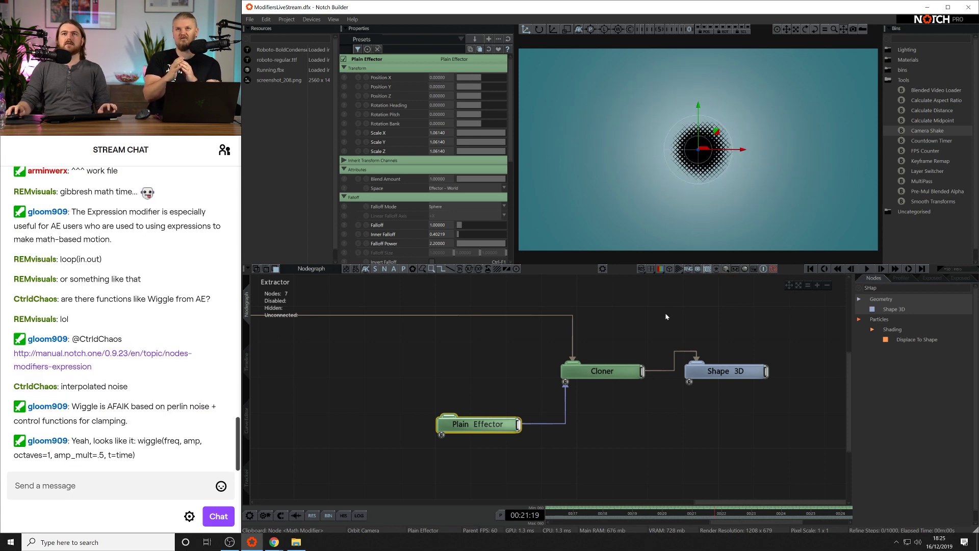
{"action": "left_click", "coordinate": [718, 321]}
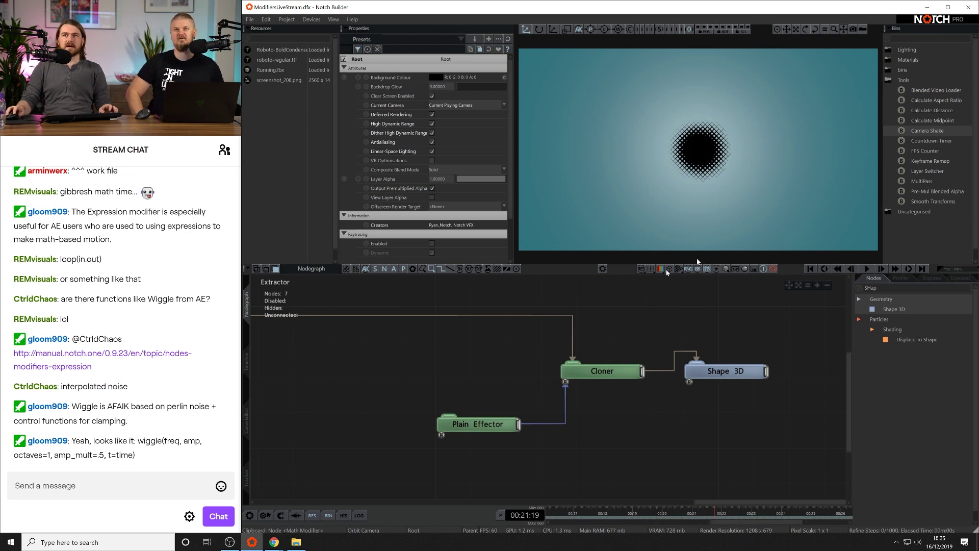
{"action": "middle_click_drag", "start_coordinate": [334, 387], "coordinate": [691, 370]}
{"action": "scroll", "coordinate": [690, 370], "scroll_direction": "down", "scroll_amount": 4}
{"action": "middle_click_drag", "start_coordinate": [545, 372], "coordinate": [694, 378]}
{"action": "scroll", "coordinate": [556, 384], "scroll_direction": "up", "scroll_amount": 4}
{"action": "middle_click_drag", "start_coordinate": [608, 381], "coordinate": [572, 389]}
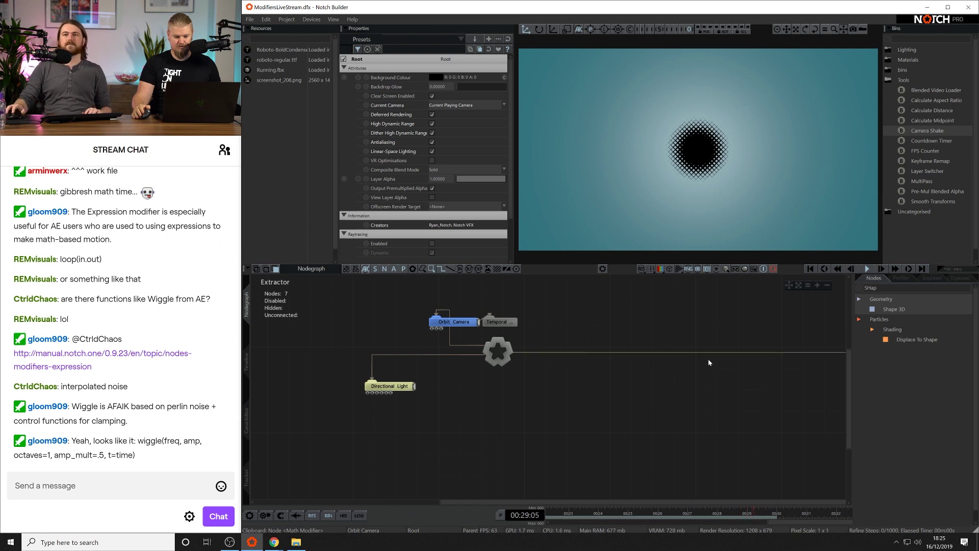
Add a Mouse Picker node, connect it to the Root and position it below and to the left of the Root.
{"action": "double_click", "coordinate": [895, 285]}
{"action": "type", "text": "M"}
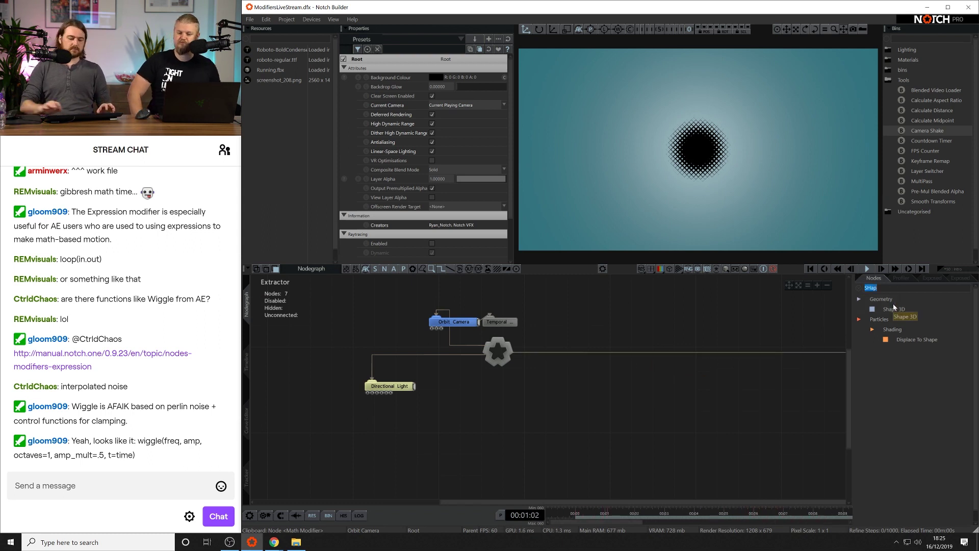
{"action": "type", "text": "ous"}
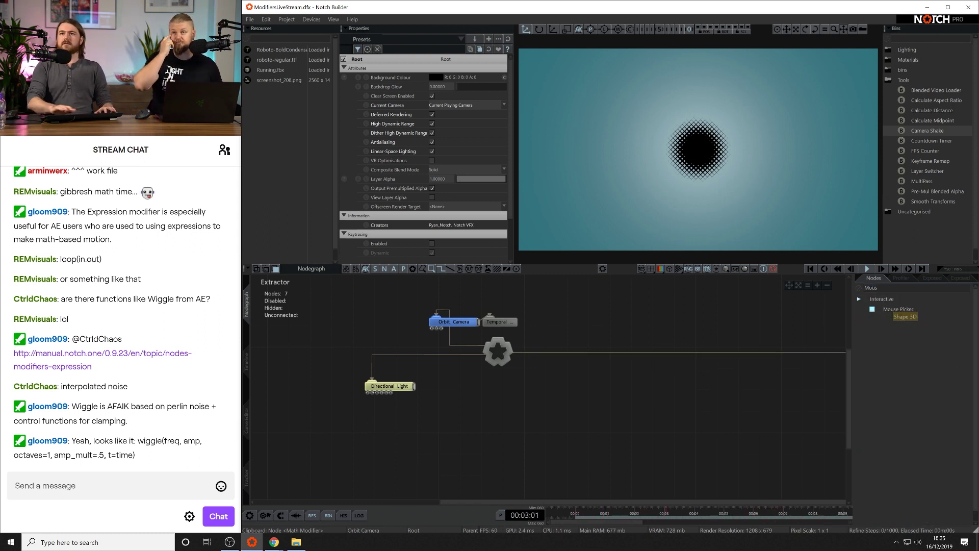
{"action": "left_click_drag", "start_coordinate": [899, 310], "coordinate": [868, 312]}
{"action": "left_click_drag", "start_coordinate": [518, 417], "coordinate": [518, 418]}
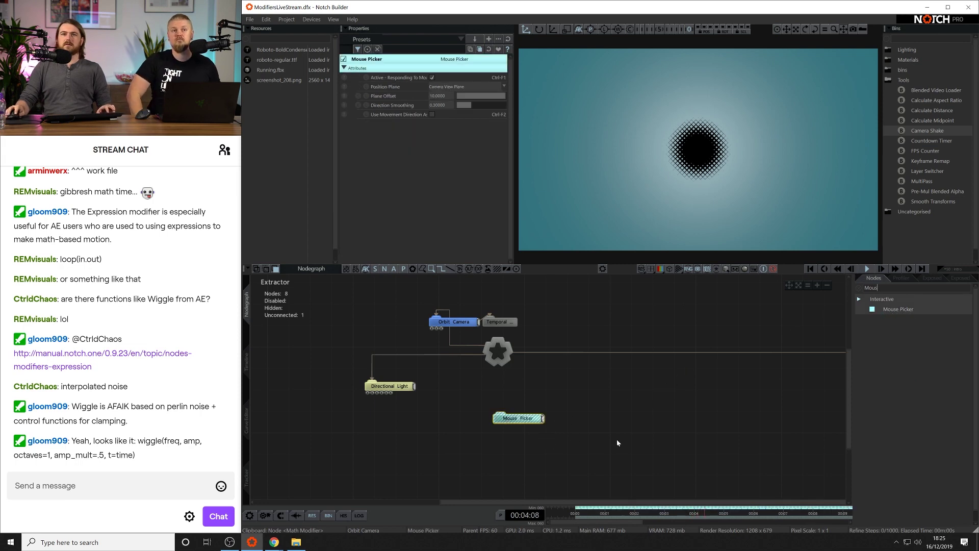
{"action": "key", "text": "r"}
{"action": "middle_click_drag", "start_coordinate": [566, 410], "coordinate": [486, 407]}
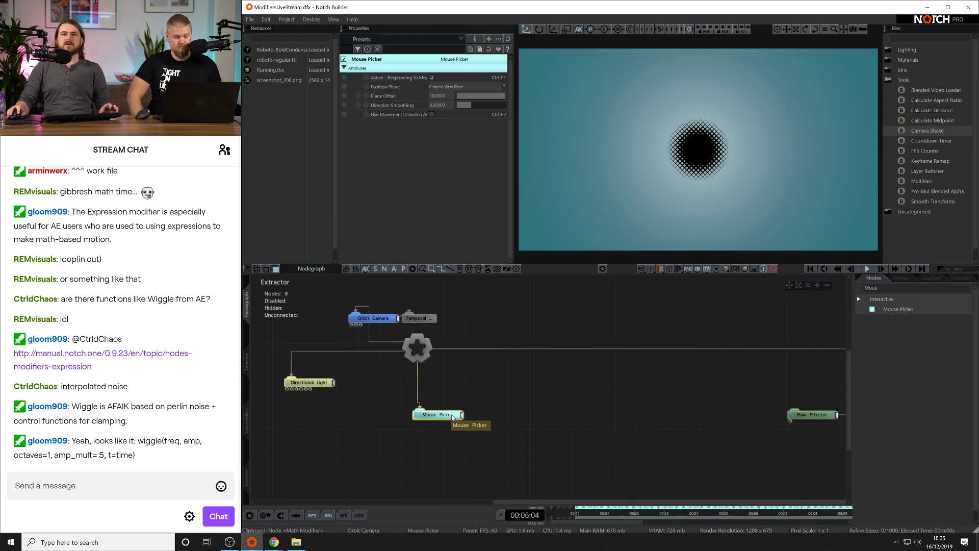
{"action": "left_click_drag", "start_coordinate": [452, 415], "coordinate": [422, 415]}
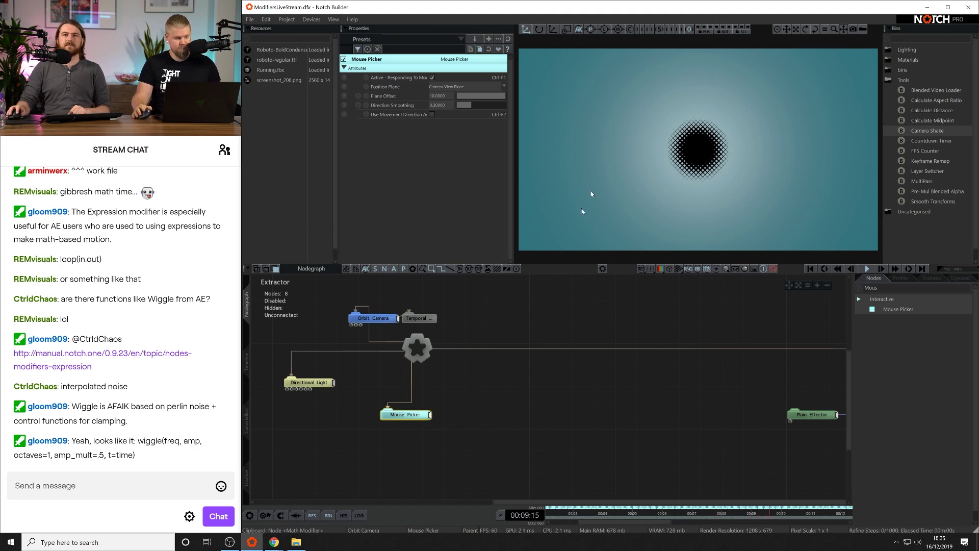
Add a Shape 3D node as a child of the Mouse Picker and space it further away from that node.
{"action": "double_click", "coordinate": [890, 288]}
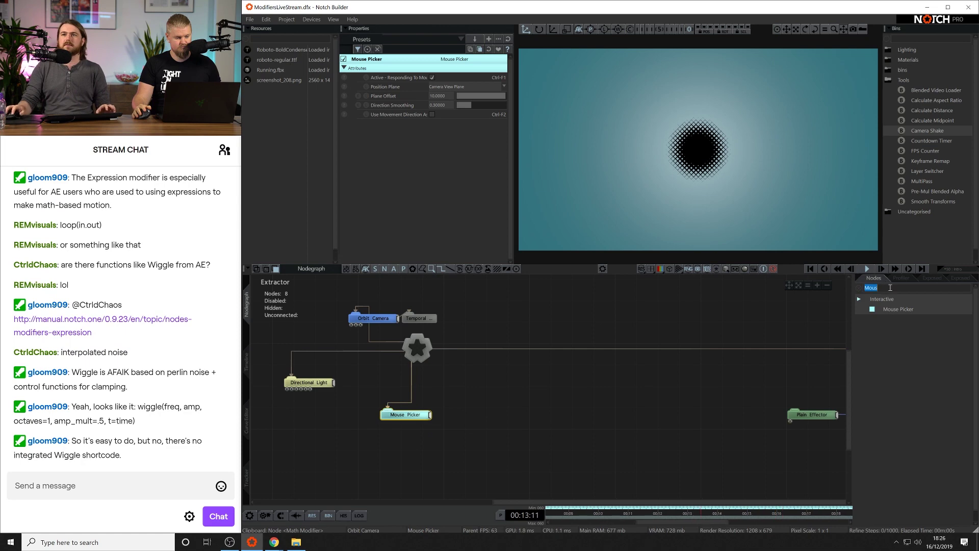
{"action": "type", "text": "Shape"}
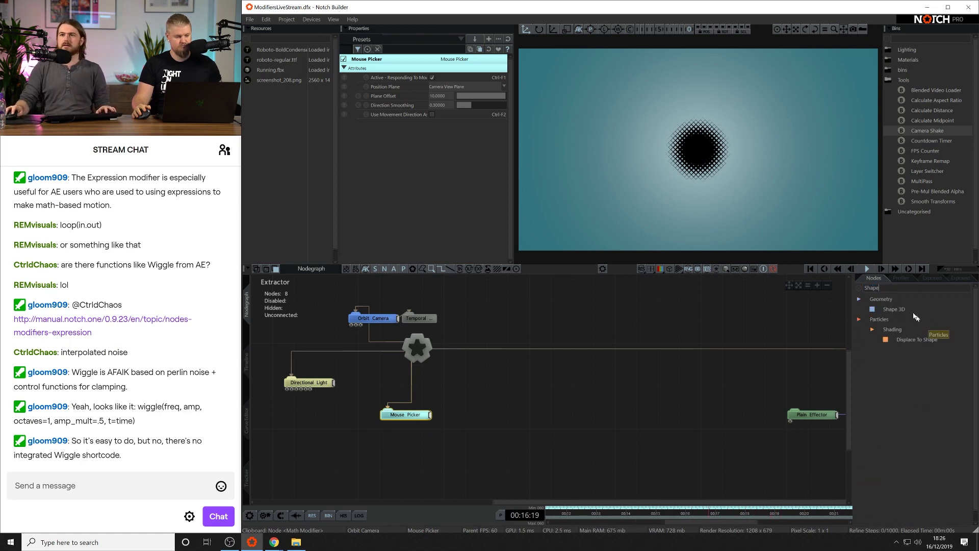
{"action": "left_click_drag", "start_coordinate": [910, 309], "coordinate": [461, 410]}
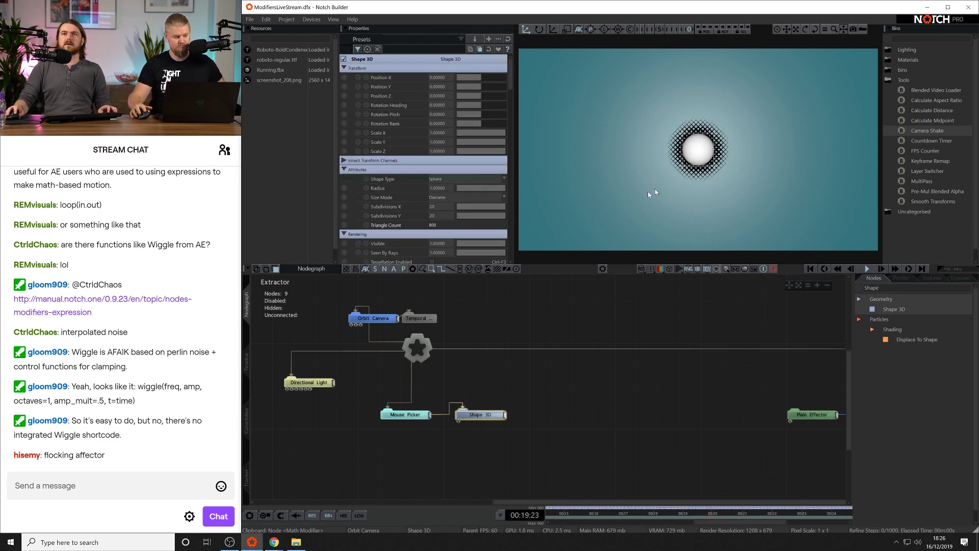
{"action": "left_click", "coordinate": [600, 222]}
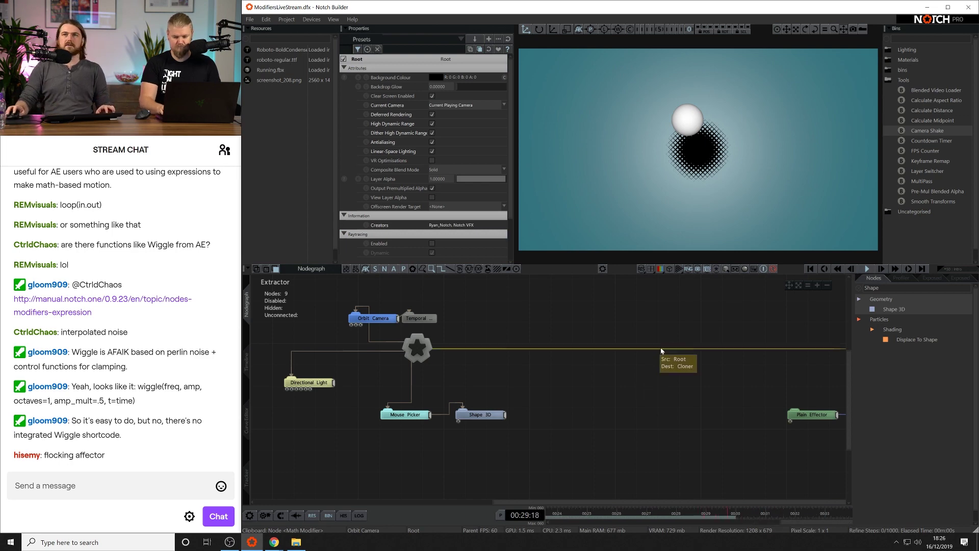
{"action": "key", "text": "ctrl+z"}
{"action": "left_click_drag", "start_coordinate": [430, 414], "coordinate": [521, 415]}
{"action": "left_click", "coordinate": [470, 418]}
{"action": "left_click", "coordinate": [681, 419]}
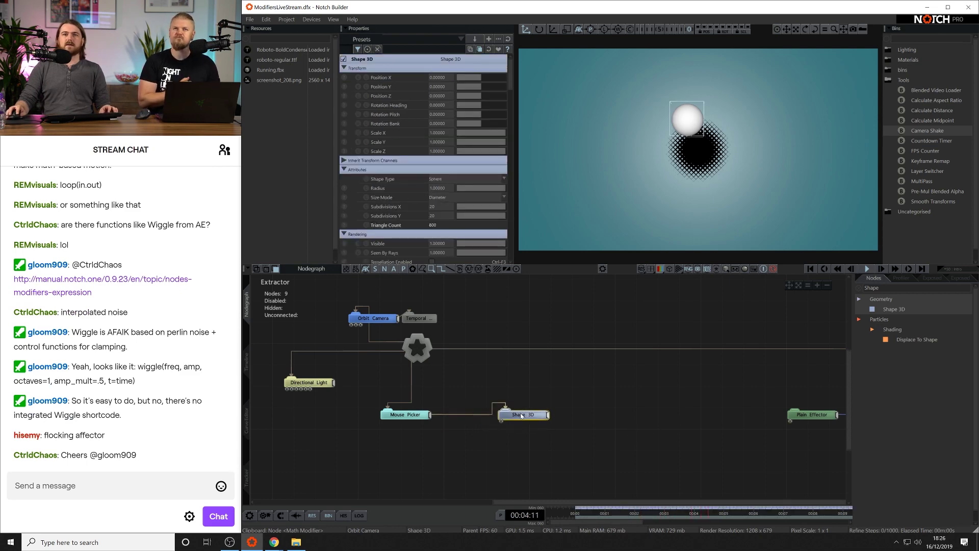
Connect the Shape 3D output to the Plain Effector so that the effector follows the sphere.
{"action": "middle_click_drag", "start_coordinate": [561, 392], "coordinate": [601, 377]}
{"action": "left_click", "coordinate": [625, 312]}
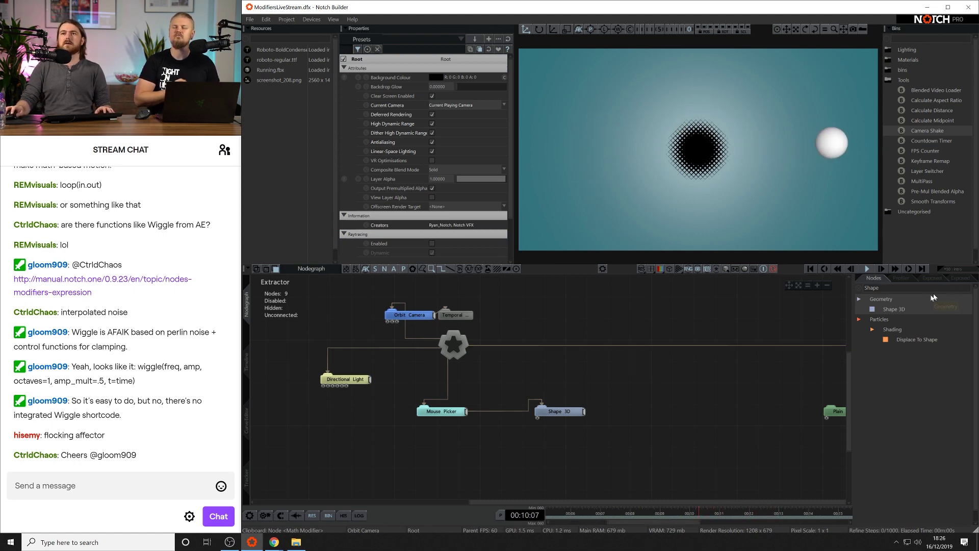
{"action": "middle_click_drag", "start_coordinate": [602, 423], "coordinate": [568, 410]}
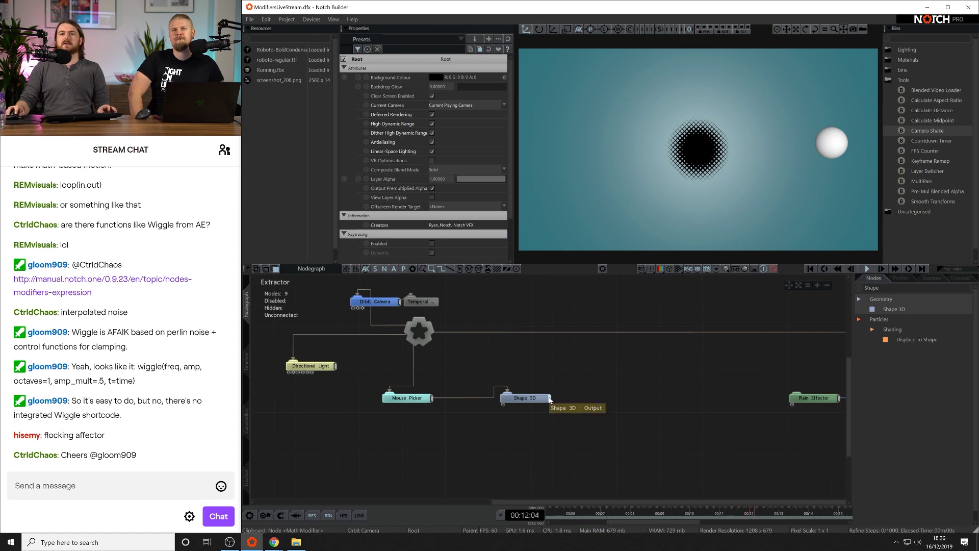
{"action": "left_click_drag", "start_coordinate": [549, 400], "coordinate": [730, 394]}
{"action": "left_click_drag", "start_coordinate": [810, 397], "coordinate": [811, 398]}
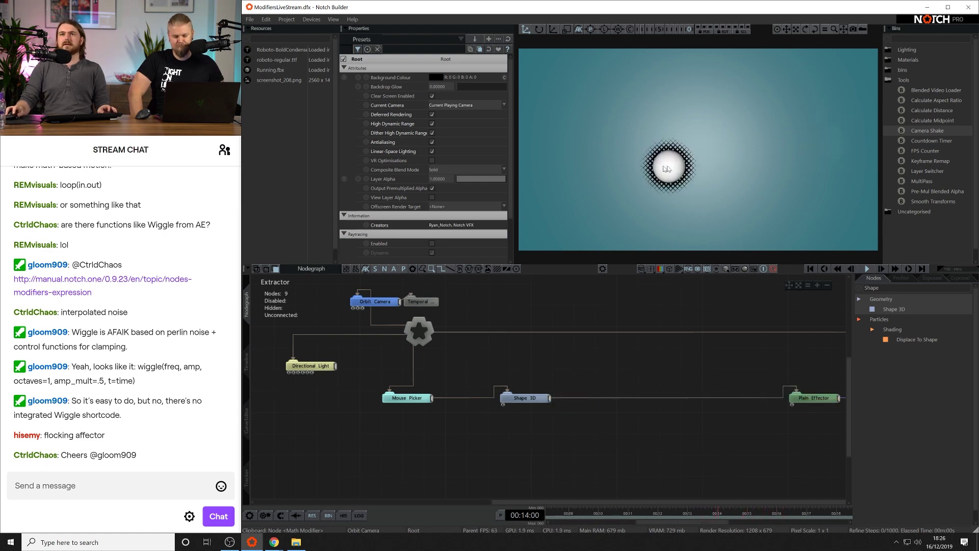
{"action": "middle_click_drag", "start_coordinate": [655, 407], "coordinate": [585, 392]}
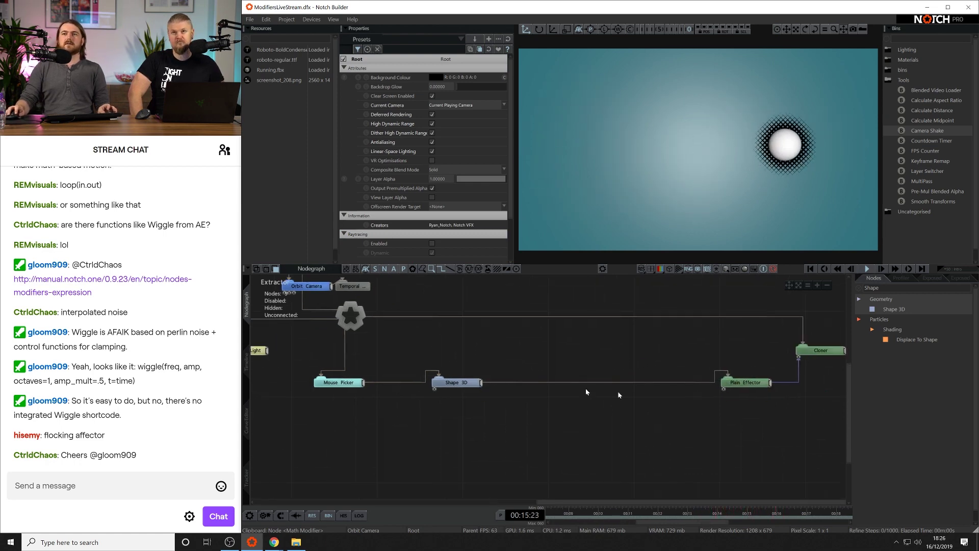
Examine the Plain Effector, Shape 3D and Mouse Picker chain by selecting each node in turn.
{"action": "left_click_drag", "start_coordinate": [747, 336], "coordinate": [742, 409]}
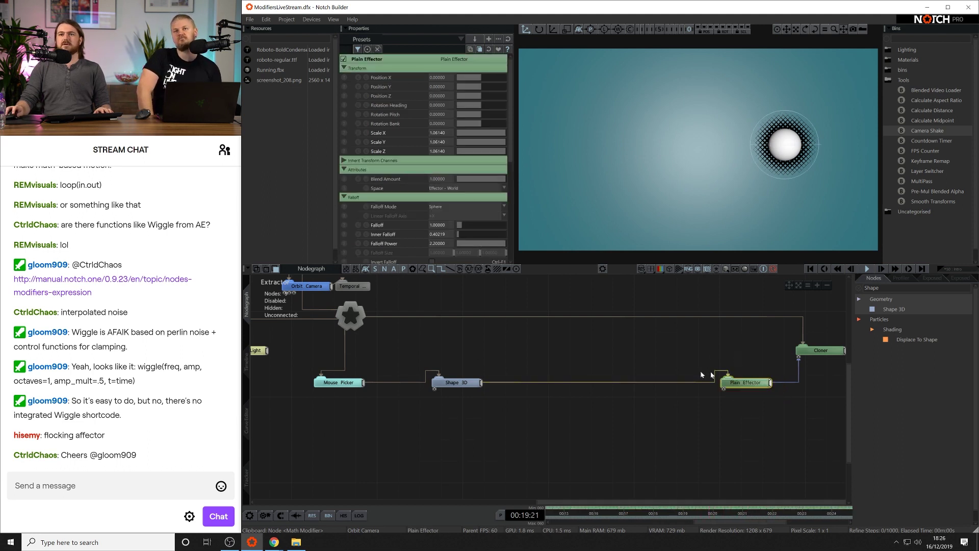
{"action": "left_click", "coordinate": [459, 384]}
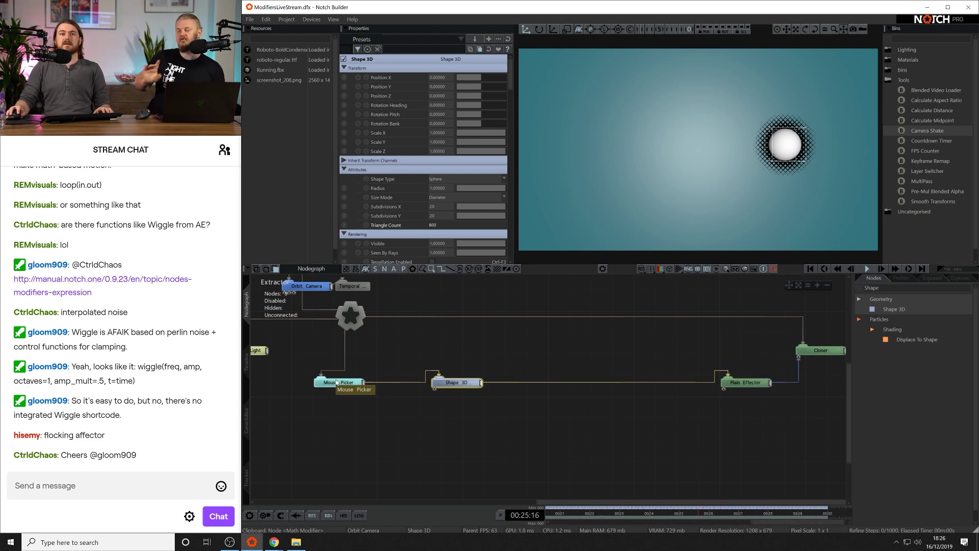
{"action": "left_click", "coordinate": [356, 384]}
{"action": "left_click", "coordinate": [457, 383]}
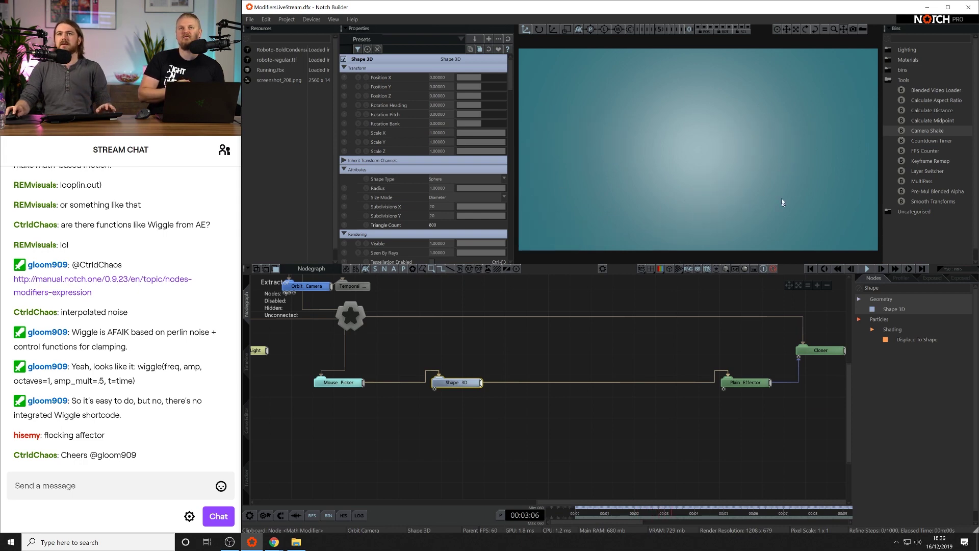
{"action": "left_click", "coordinate": [621, 345]}
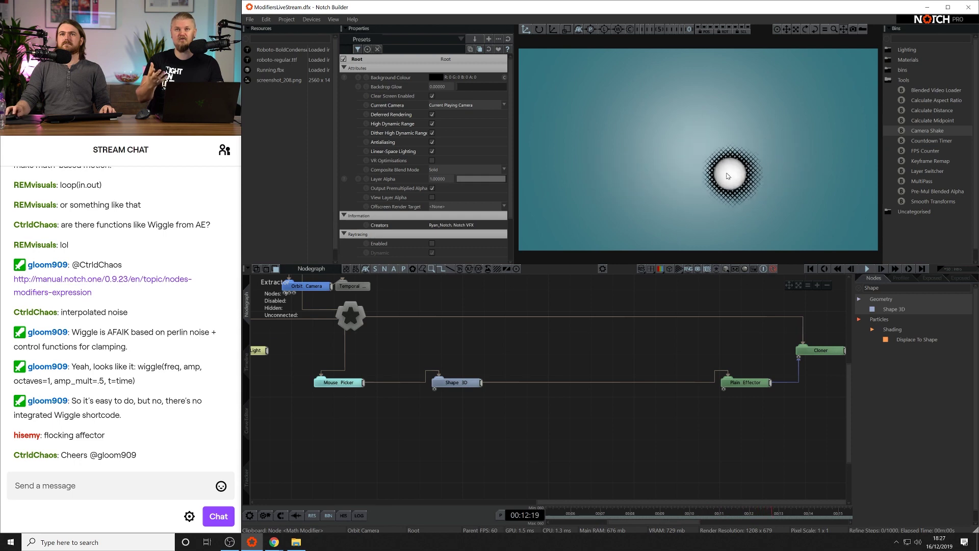
Reduce the radius of the Shape 3D sphere to about 0.54.
{"action": "left_click", "coordinate": [449, 383]}
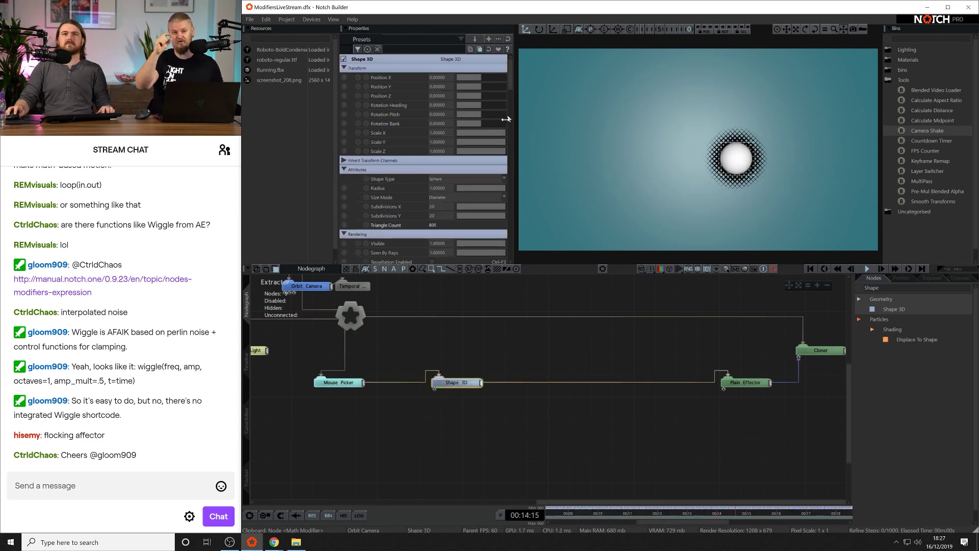
{"action": "left_click_drag", "start_coordinate": [493, 189], "coordinate": [481, 189]}
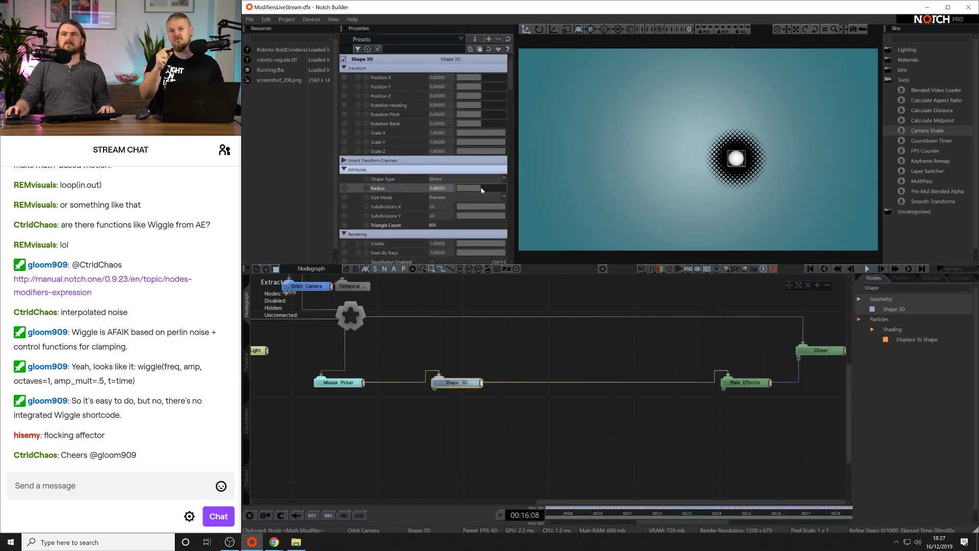
{"action": "left_click", "coordinate": [606, 445]}
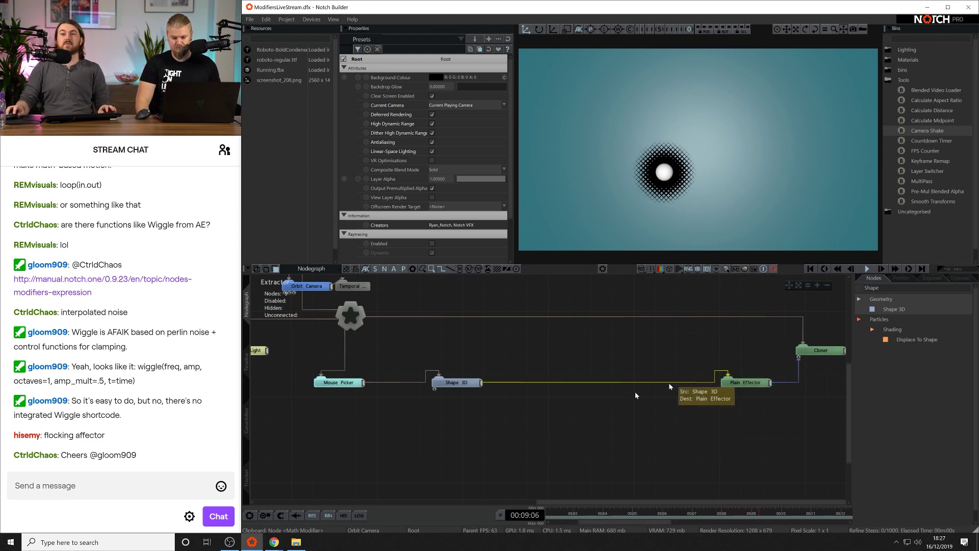
Add an Extractor modifier below the Mouse Picker and connect the Mouse Picker's output to its input.
{"action": "middle_click_drag", "start_coordinate": [545, 440], "coordinate": [620, 417]}
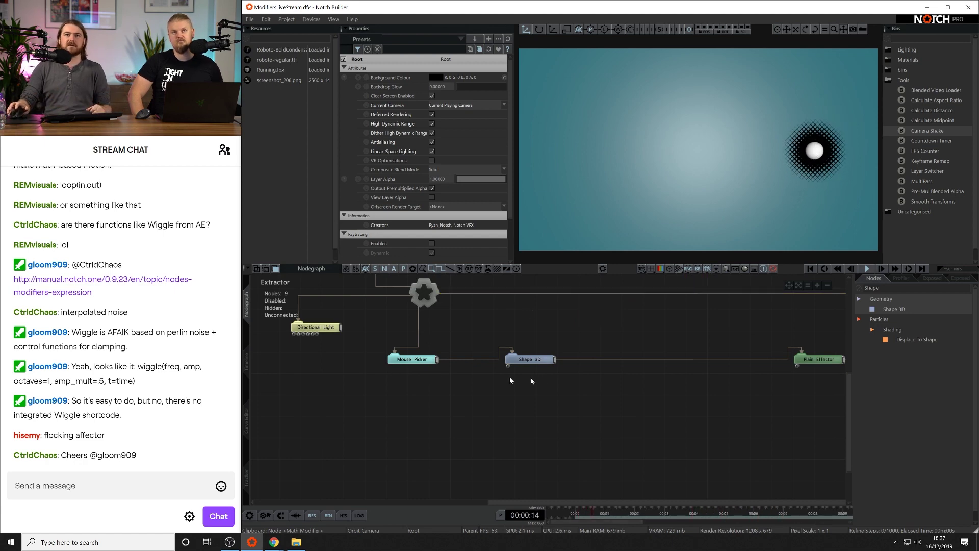
{"action": "double_click", "coordinate": [888, 287]}
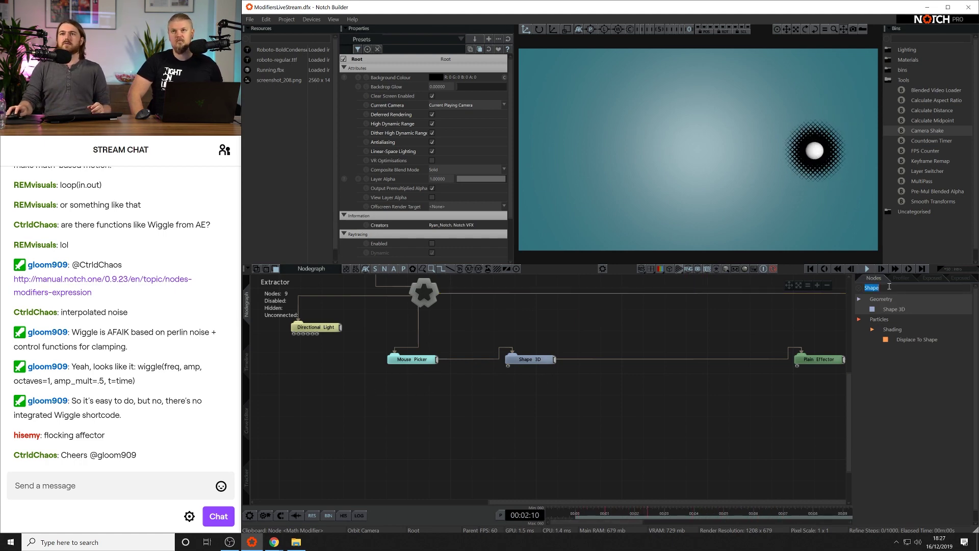
{"action": "type", "text": "extrac"}
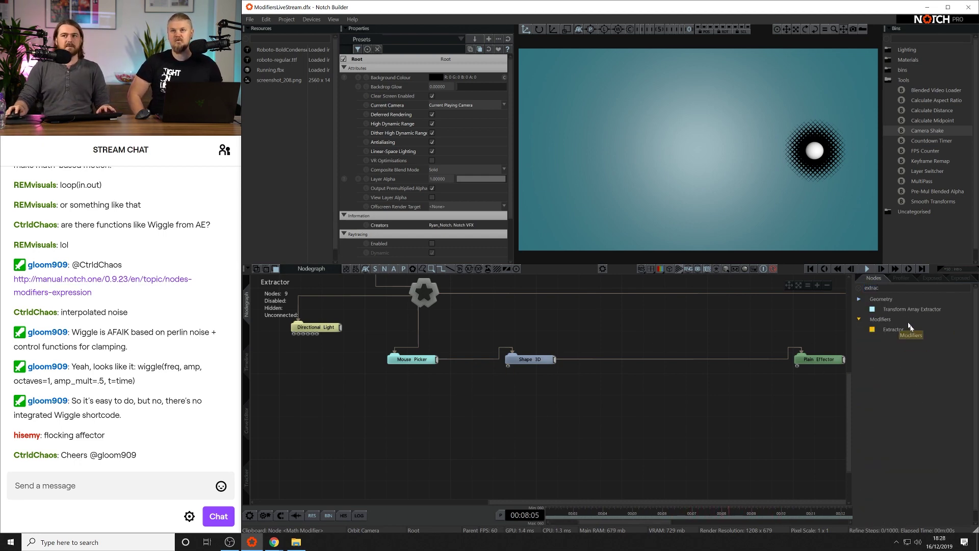
{"action": "left_click_drag", "start_coordinate": [910, 329], "coordinate": [445, 385]}
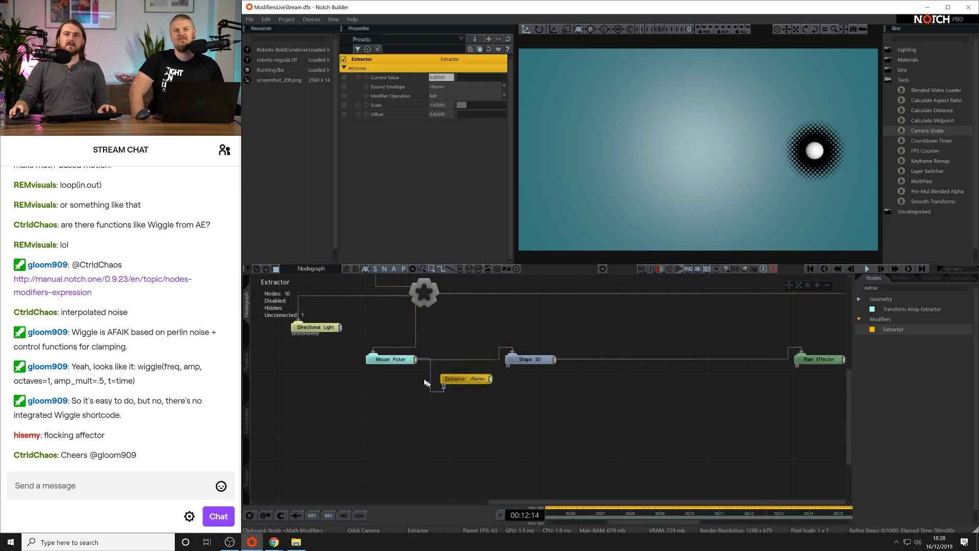
{"action": "left_click", "coordinate": [399, 363]}
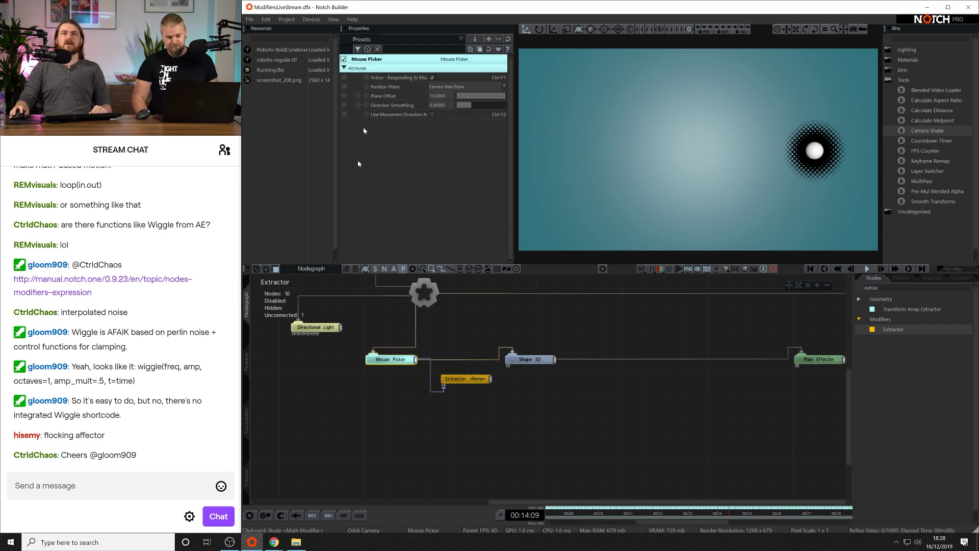
{"action": "left_click", "coordinate": [470, 378]}
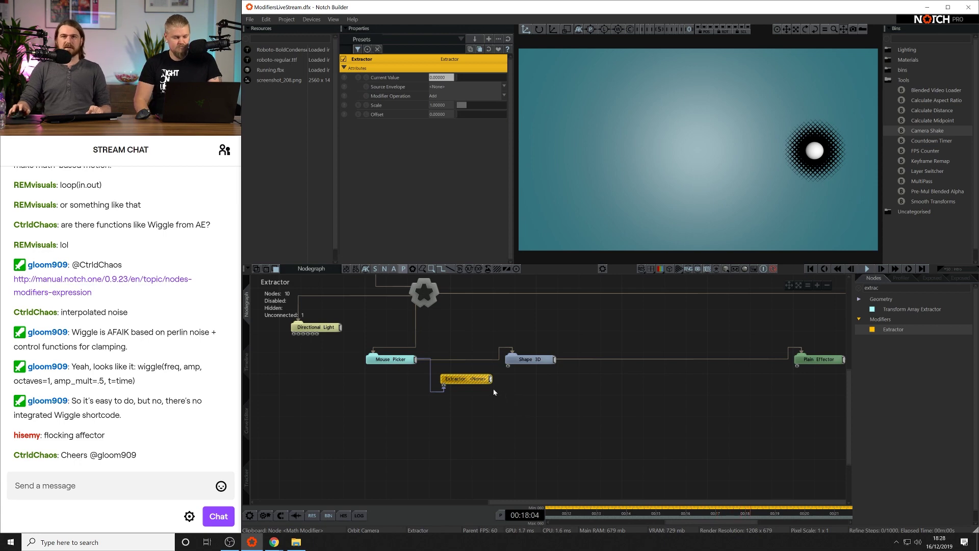
Set the Extractor's Source Envelope to Left Button and test it by picking a point in the viewport.
{"action": "left_click", "coordinate": [453, 88]}
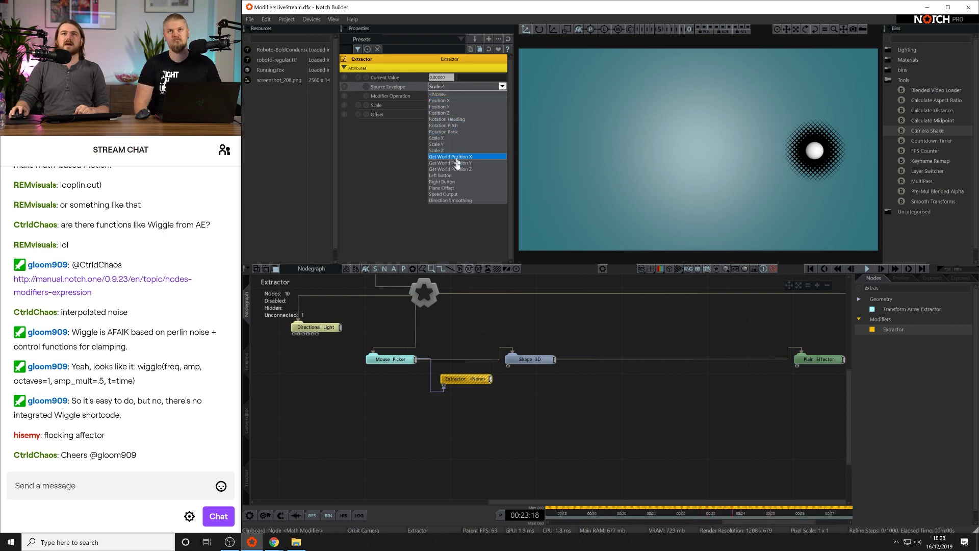
{"action": "left_click", "coordinate": [459, 175]}
{"action": "left_click", "coordinate": [460, 175]}
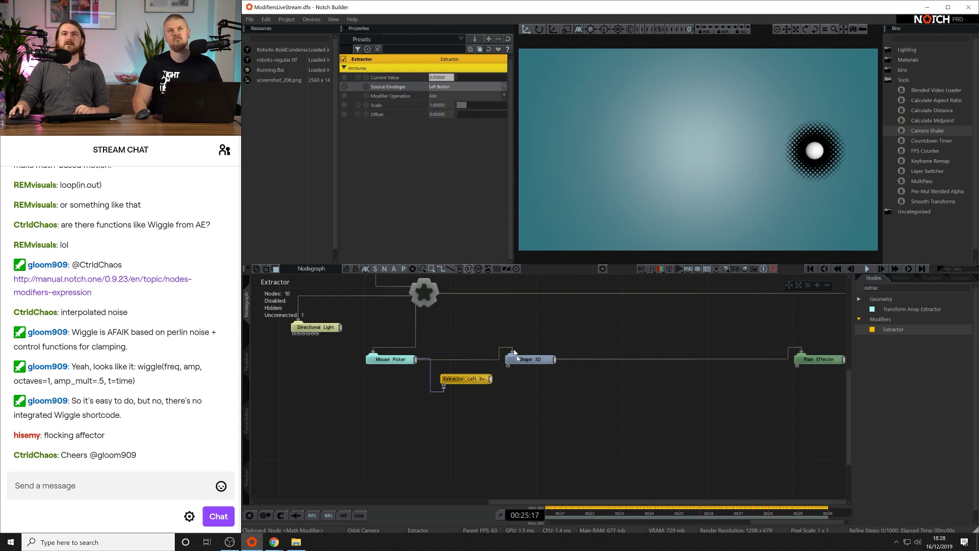
{"action": "left_click", "coordinate": [689, 153]}
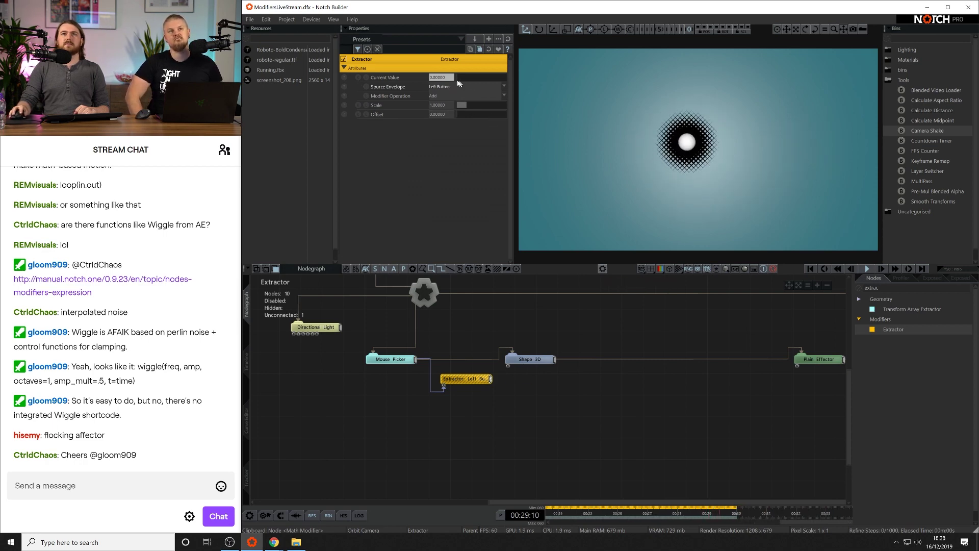
{"action": "left_click", "coordinate": [539, 356]}
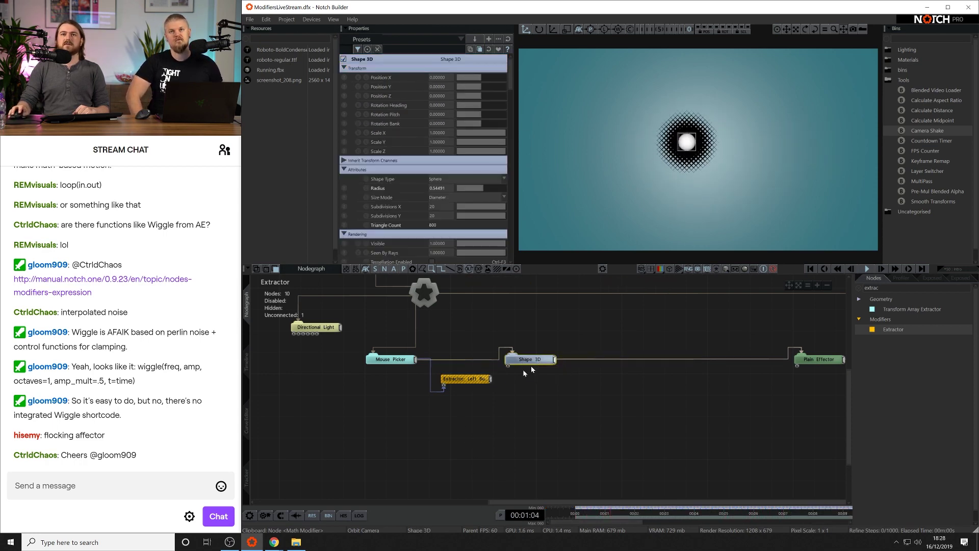
{"action": "left_click", "coordinate": [600, 427]}
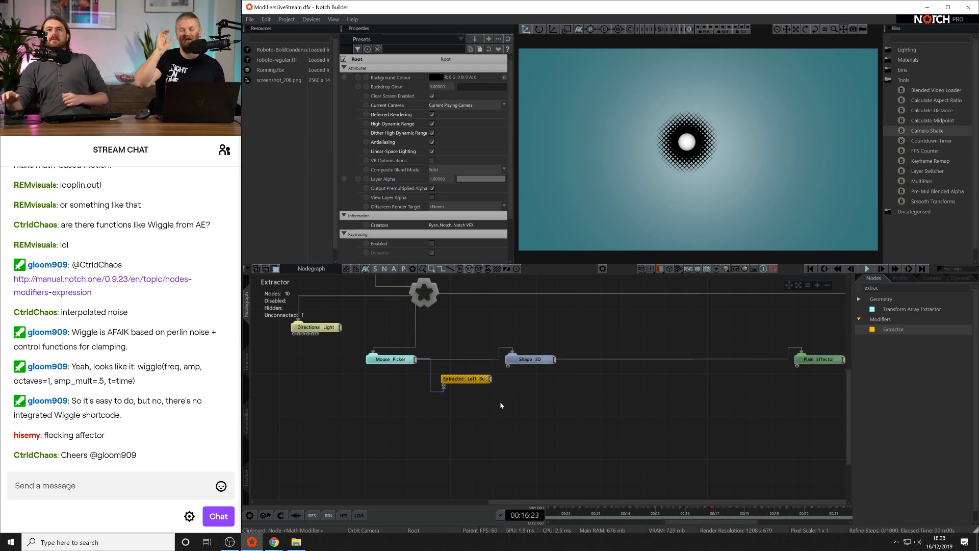
Add a Face Tracker node below the Mouse Picker and connect its output to the Extractor.
{"action": "double_click", "coordinate": [877, 288]}
{"action": "type", "text": "face"}
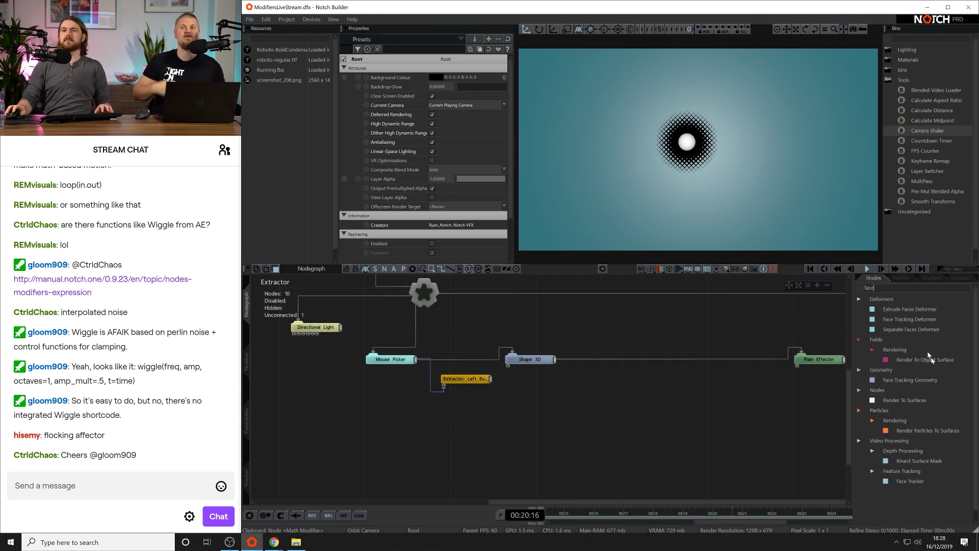
{"action": "left_click_drag", "start_coordinate": [910, 481], "coordinate": [443, 386]}
{"action": "left_click_drag", "start_coordinate": [455, 381], "coordinate": [444, 424]}
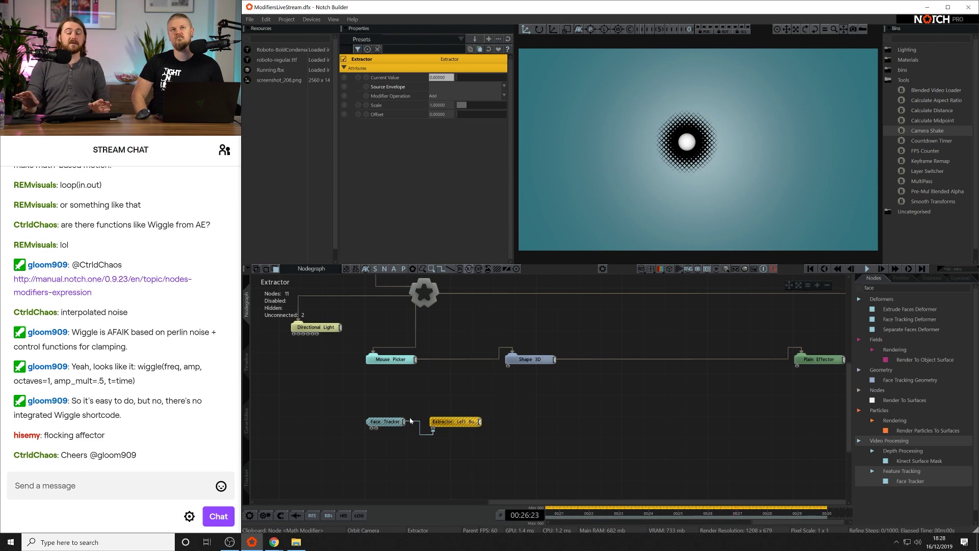
Look through the Source Envelope options the Extractor offers for the Face Tracker.
{"action": "left_click", "coordinate": [439, 87]}
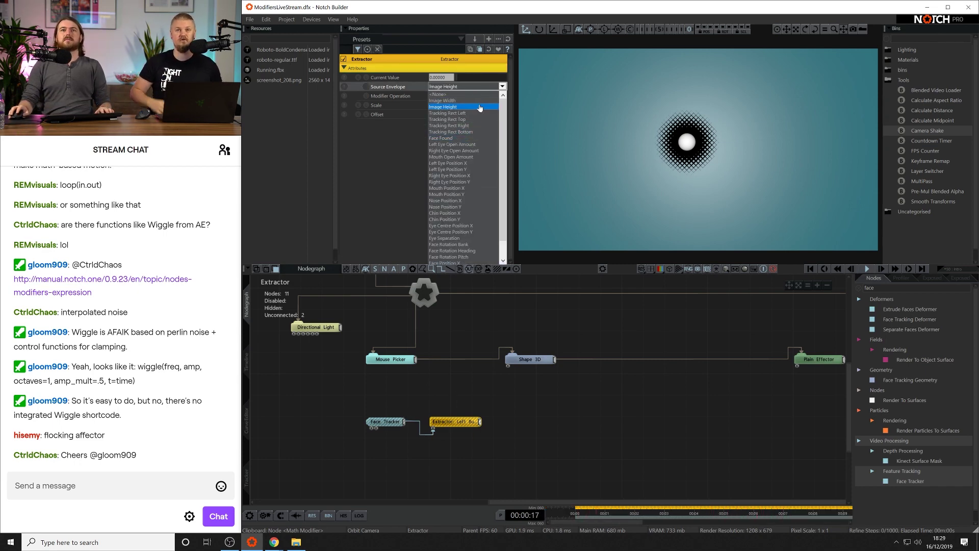
{"action": "scroll", "coordinate": [495, 128], "scroll_direction": "down", "scroll_amount": 1}
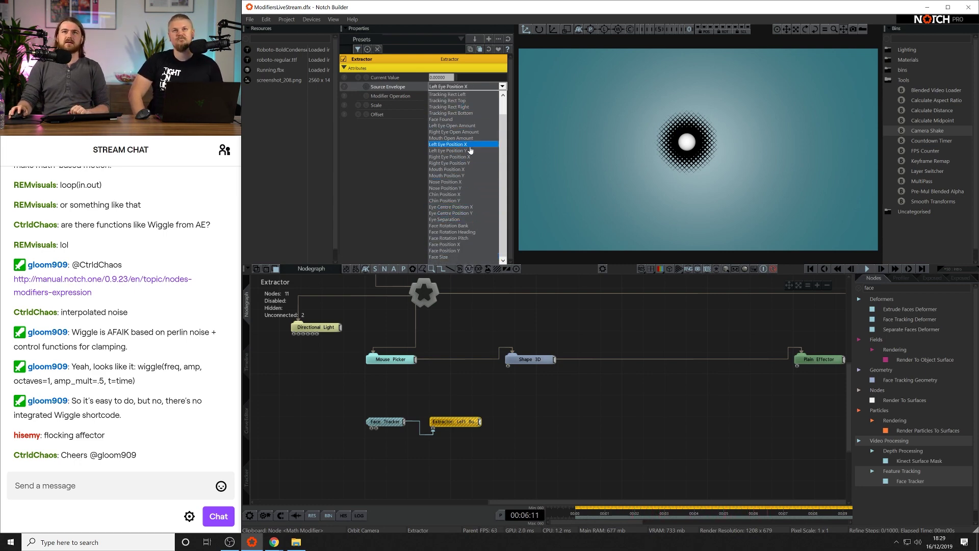
{"action": "scroll", "coordinate": [474, 155], "scroll_direction": "up", "scroll_amount": 3}
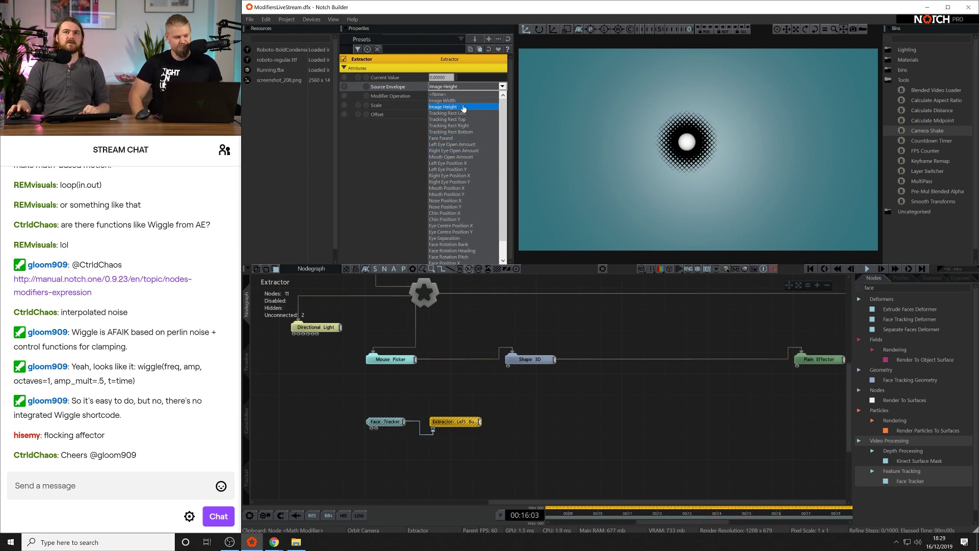
{"action": "left_click", "coordinate": [469, 393]}
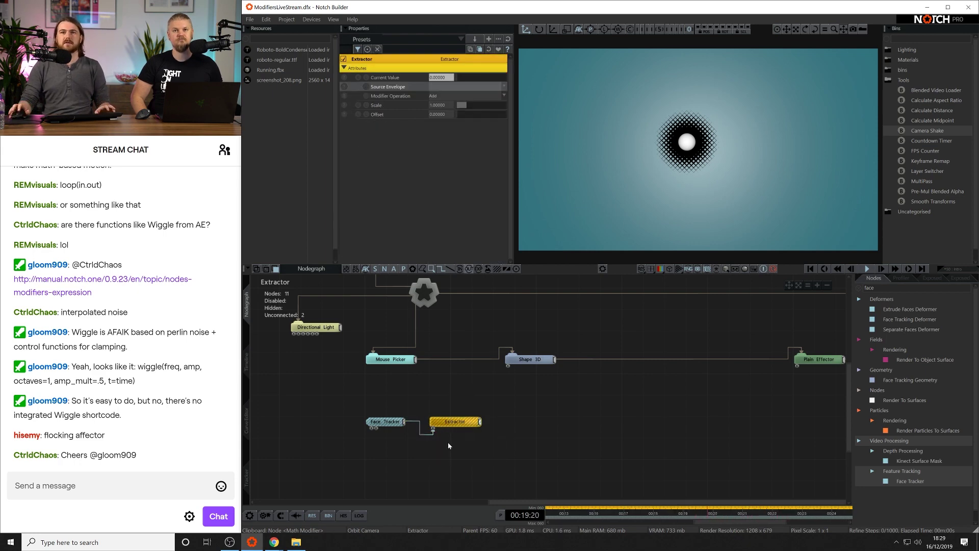
Delete the Face Tracker and move the Extractor back up beneath the Mouse Picker.
{"action": "left_click", "coordinate": [419, 435]}
{"action": "key", "text": "Delete"}
{"action": "left_click_drag", "start_coordinate": [358, 392], "coordinate": [450, 388]}
{"action": "key", "text": "Delete"}
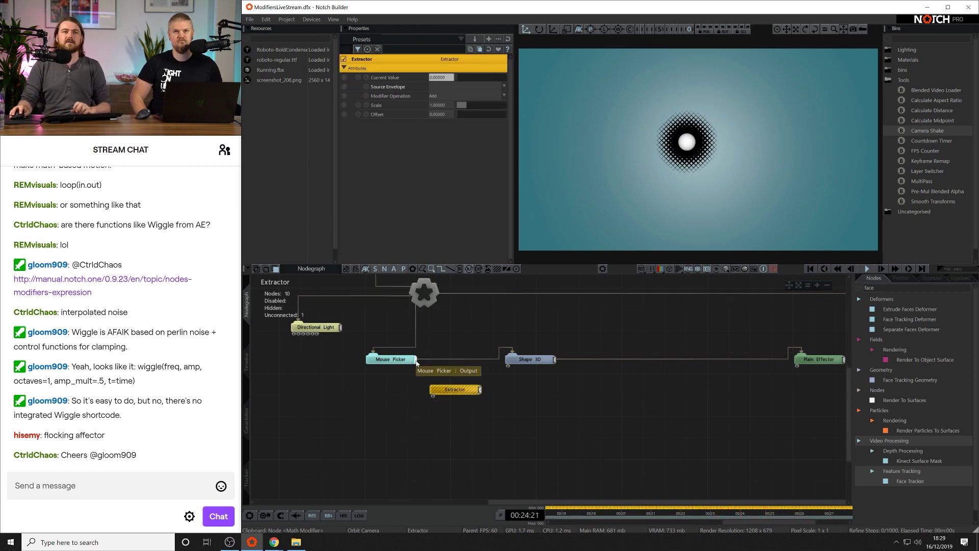
Connect the Mouse Picker's output to the Extractor again and set its Source Envelope to Left Button.
{"action": "left_click_drag", "start_coordinate": [416, 359], "coordinate": [433, 395]}
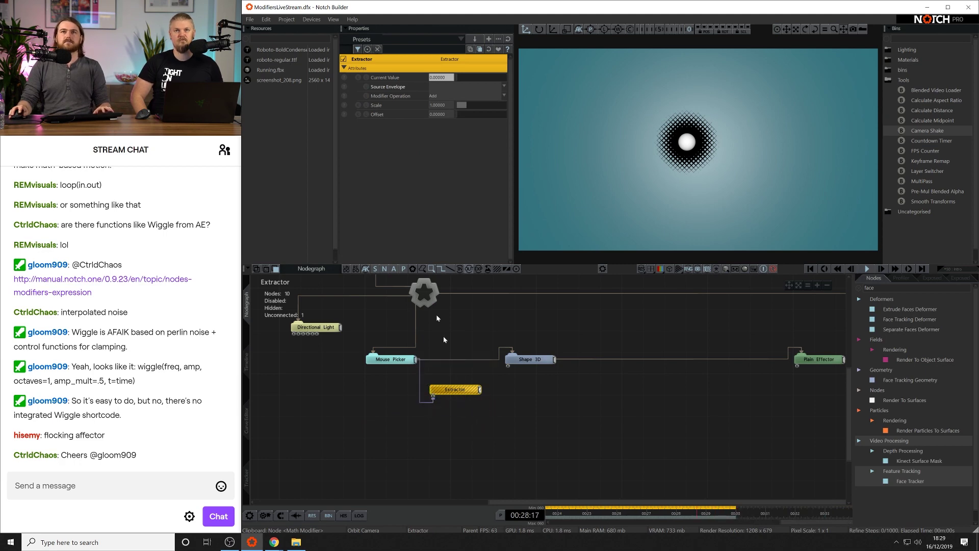
{"action": "left_click", "coordinate": [448, 88]}
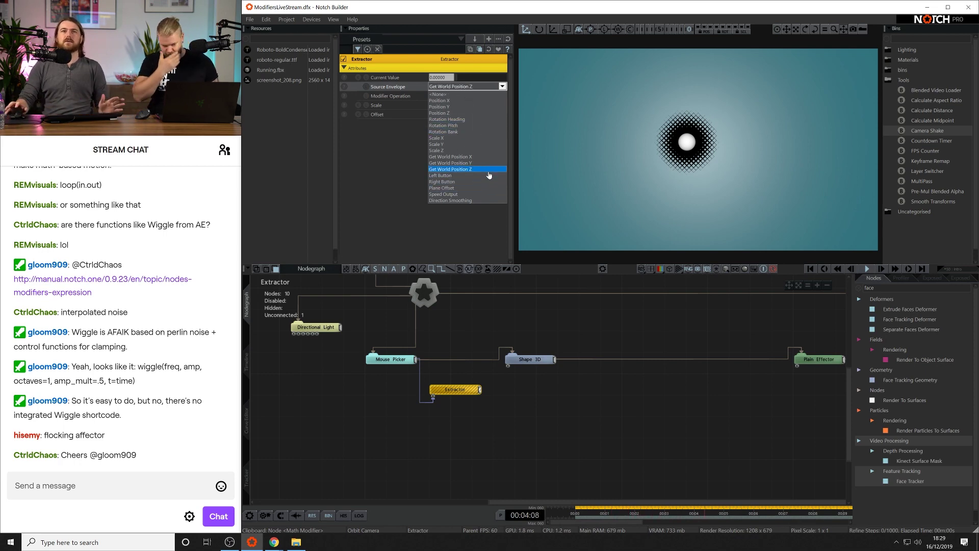
{"action": "left_click", "coordinate": [483, 176]}
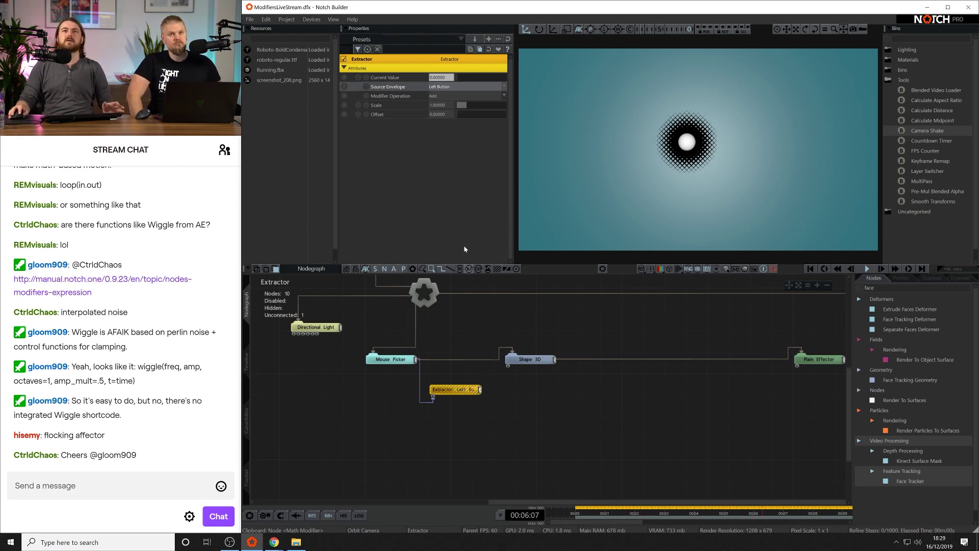
Connect the Extractor's output to the Visible property of the Shape 3D and inspect the Extractor's Modifier Operation.
{"action": "left_click", "coordinate": [530, 359]}
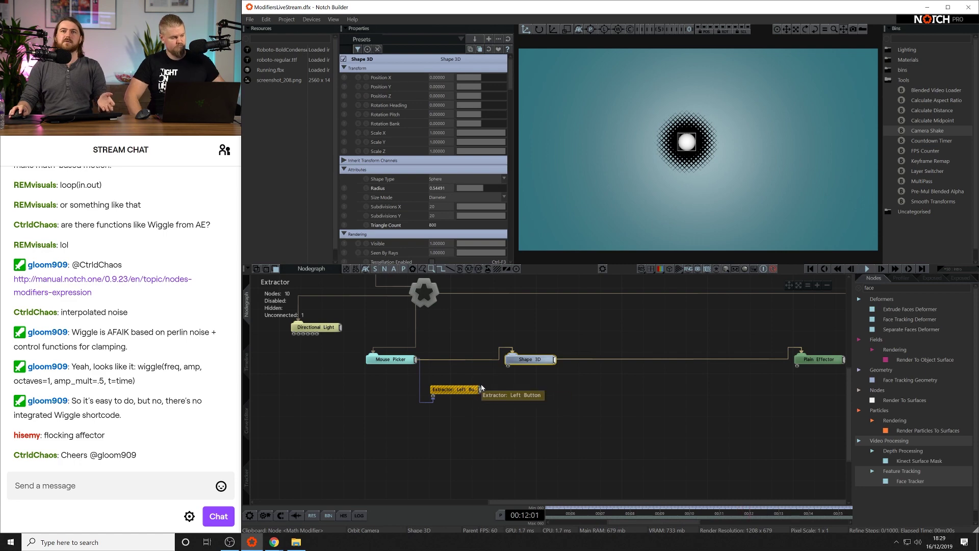
{"action": "left_click_drag", "start_coordinate": [480, 389], "coordinate": [411, 242]}
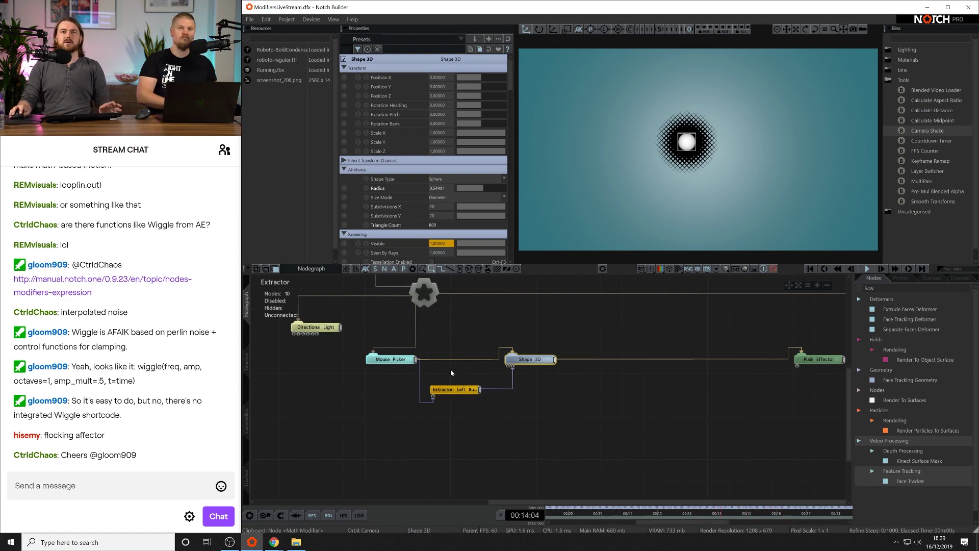
{"action": "left_click", "coordinate": [452, 389]}
{"action": "left_click", "coordinate": [395, 96]}
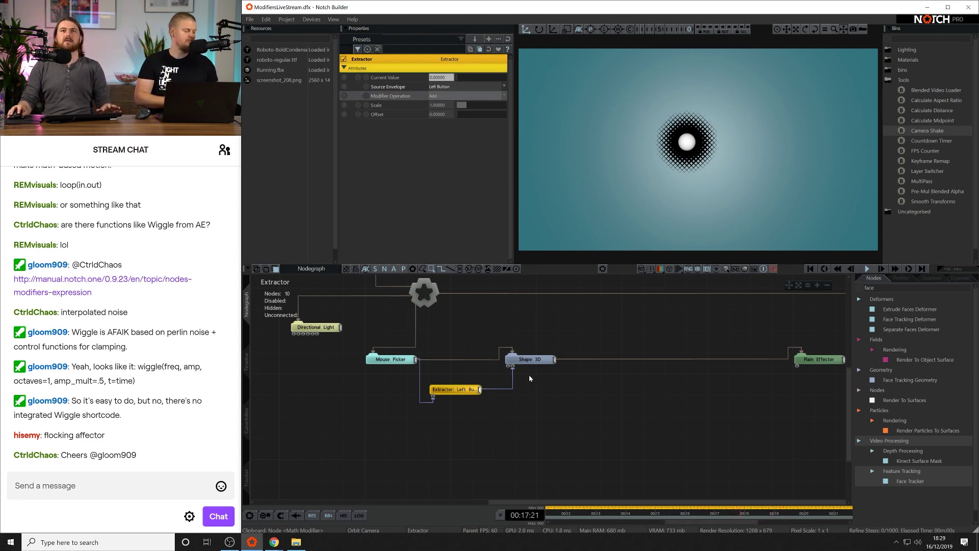
Set the Extractor's Modifier Operation to Replace and test the Shape 3D's visibility by moving the picker through the viewport.
{"action": "left_click", "coordinate": [536, 359]}
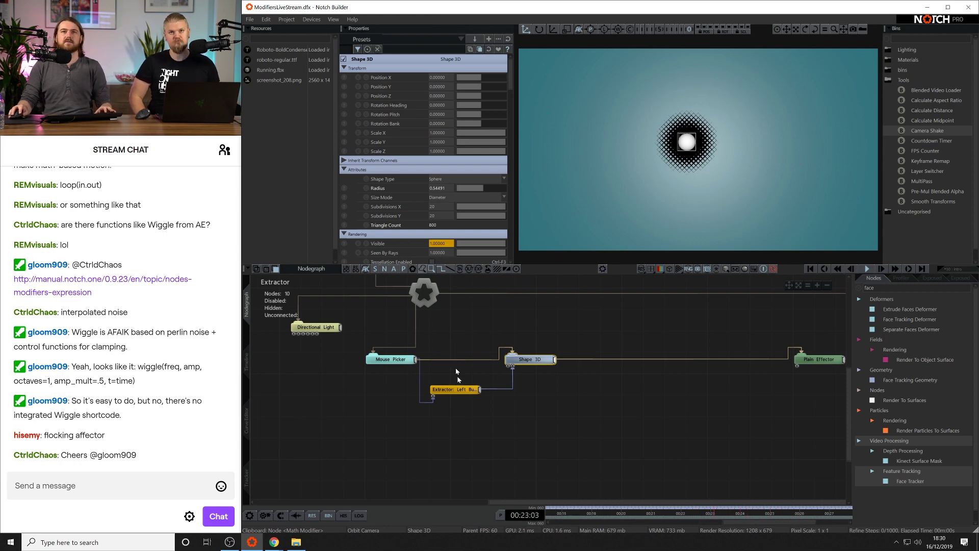
{"action": "left_click", "coordinate": [454, 389]}
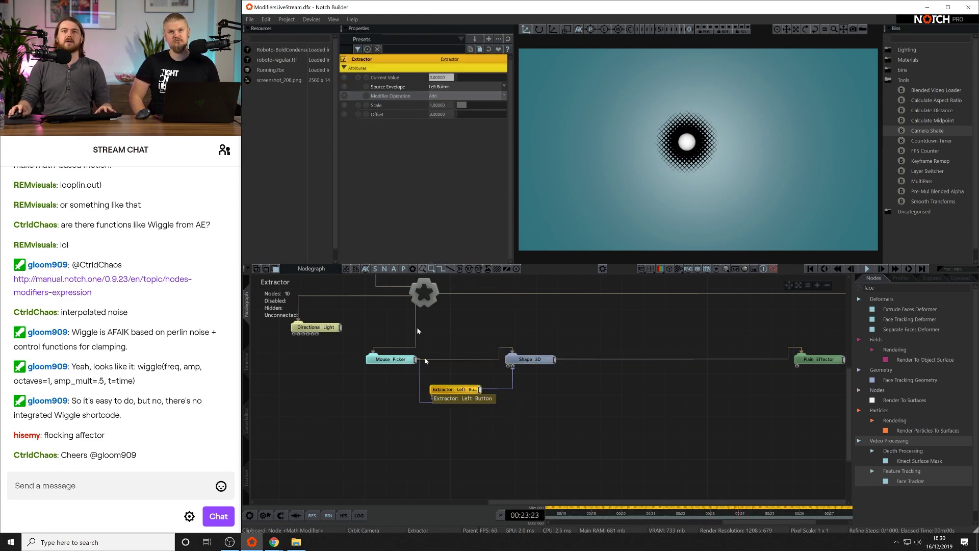
{"action": "left_click", "coordinate": [450, 96]}
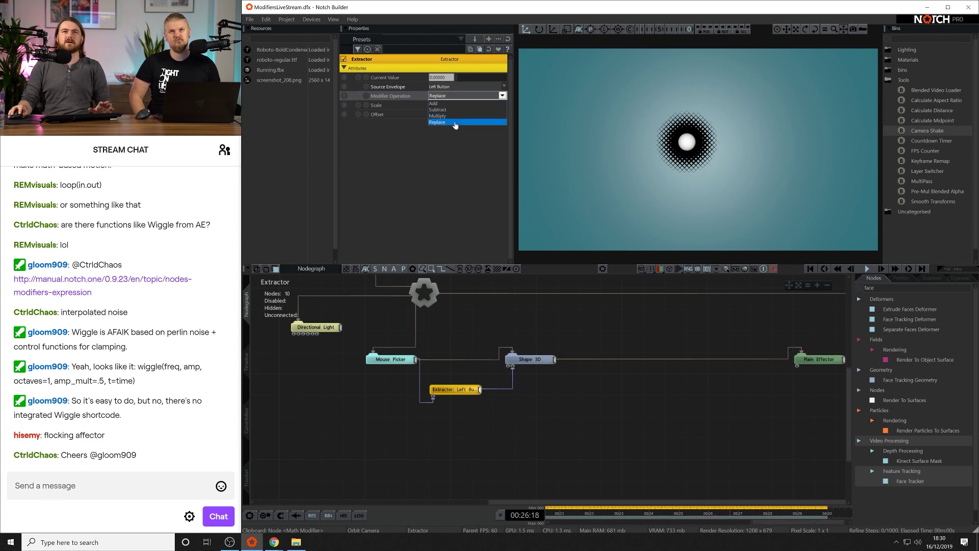
{"action": "left_click", "coordinate": [456, 123]}
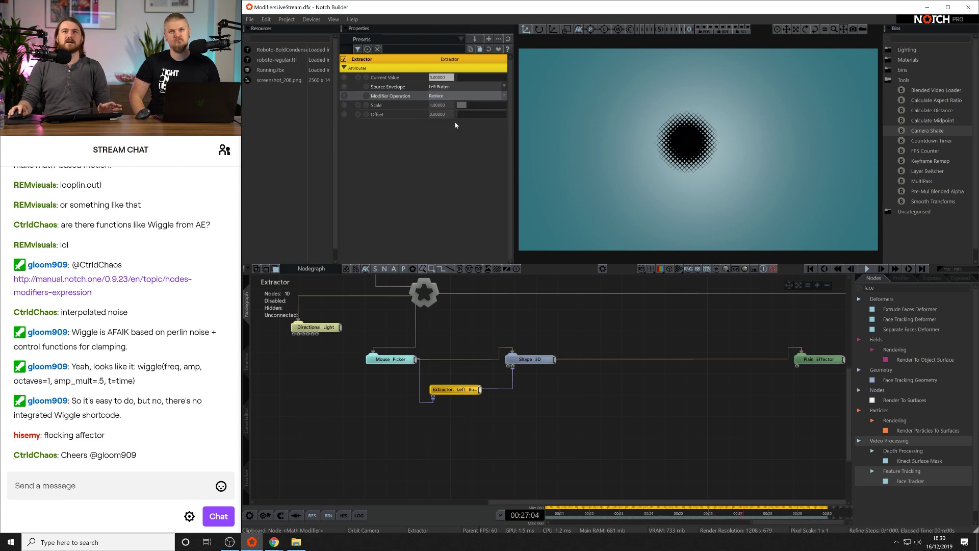
{"action": "left_click", "coordinate": [622, 408]}
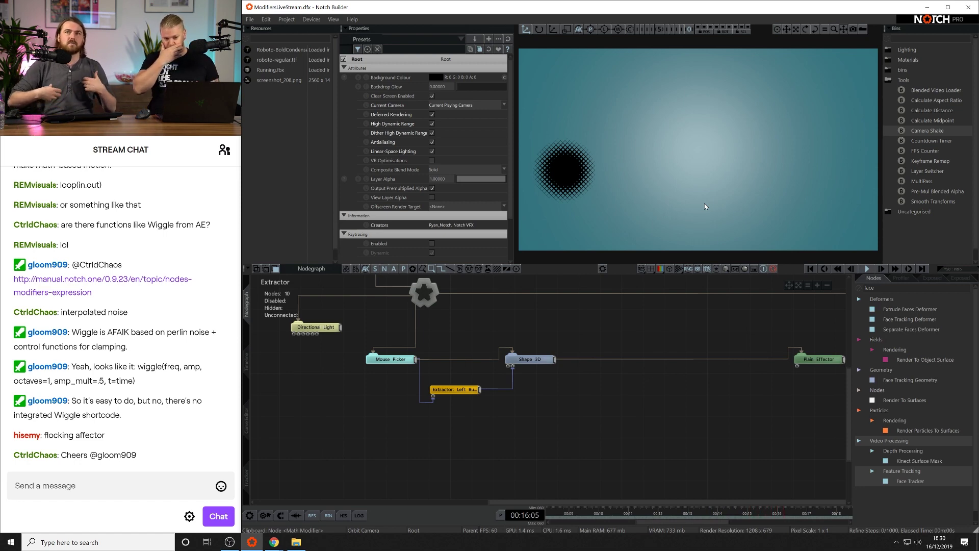
{"action": "left_click_drag", "start_coordinate": [671, 160], "coordinate": [619, 141]}
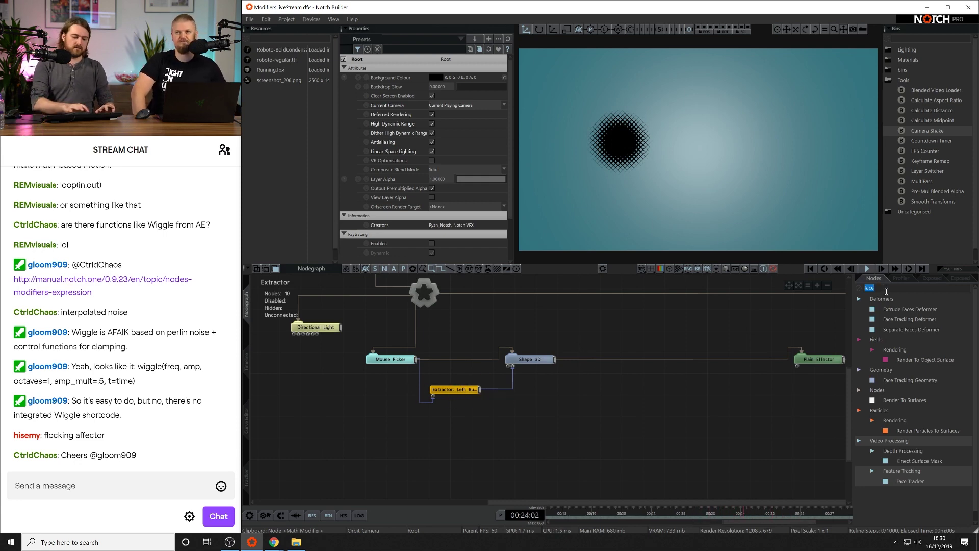
Add a Hot Zone node between the Shape 3D and Plain Effector and connect it to the Root.
{"action": "type", "text": "Hot"}
{"action": "left_click_drag", "start_coordinate": [893, 309], "coordinate": [618, 325]}
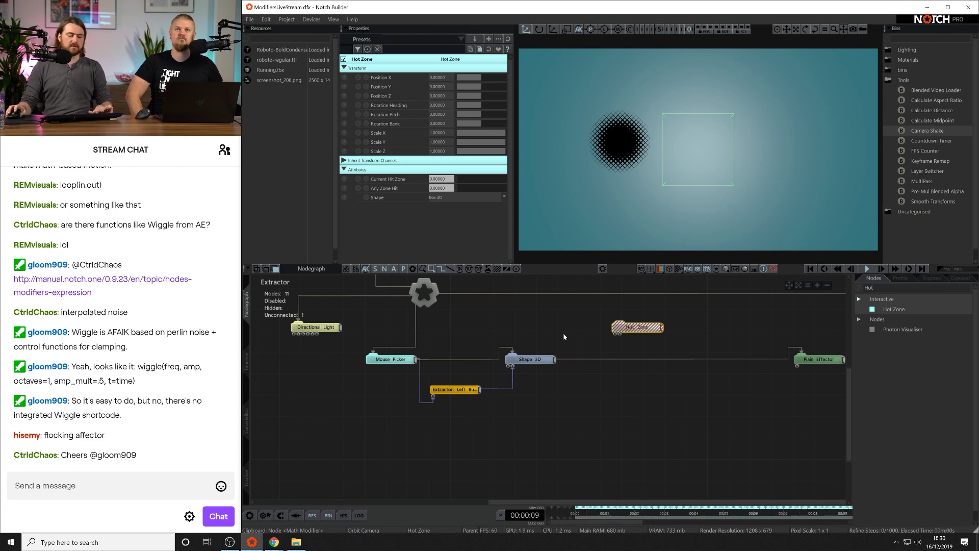
{"action": "key", "text": "r"}
{"action": "left_click", "coordinate": [661, 338]}
{"action": "left_click", "coordinate": [644, 330]}
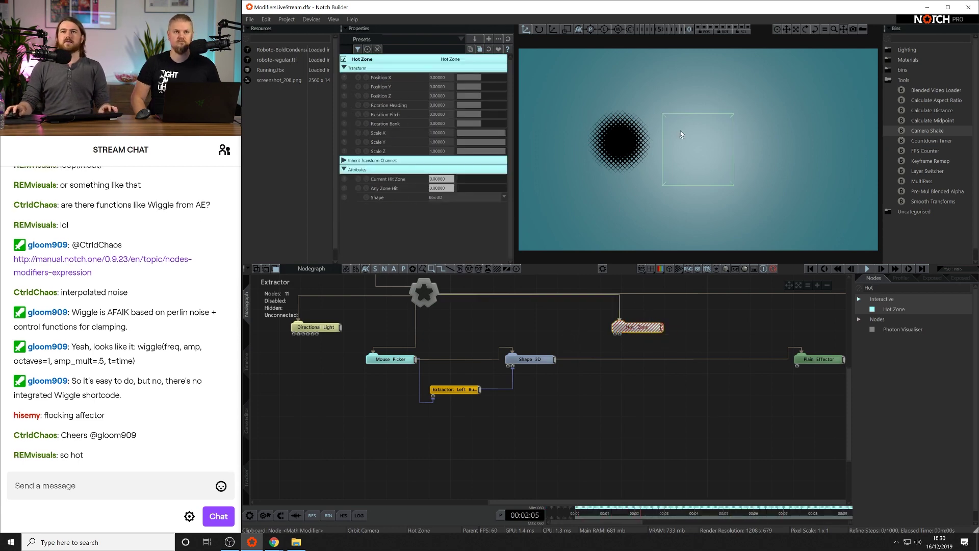
Set the Hot Zone's Shape to Sphere and connect the Shape 3D's output to its Test Points input.
{"action": "left_click", "coordinate": [434, 199]}
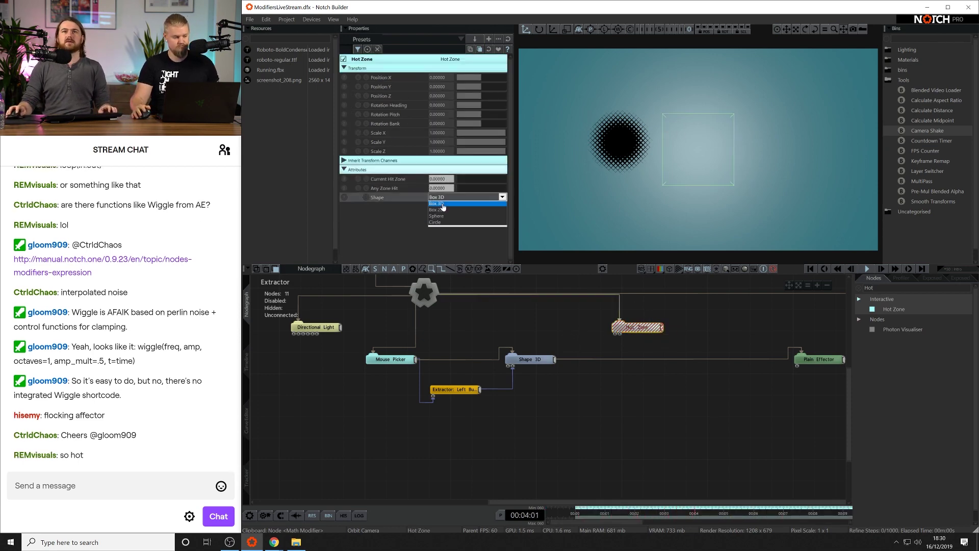
{"action": "left_click", "coordinate": [454, 219]}
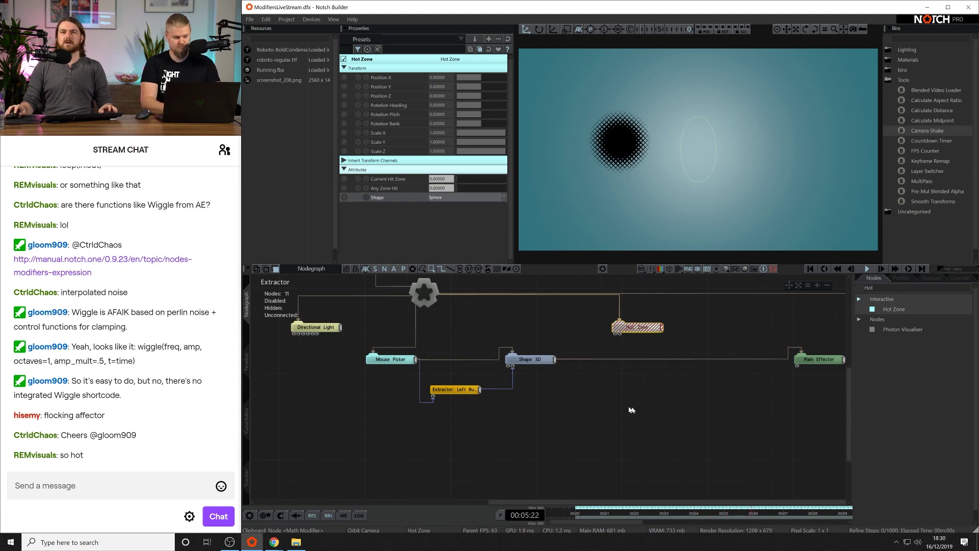
{"action": "left_click", "coordinate": [574, 336]}
{"action": "left_click_drag", "start_coordinate": [556, 359], "coordinate": [615, 335]}
{"action": "left_click_drag", "start_coordinate": [534, 318], "coordinate": [553, 394]}
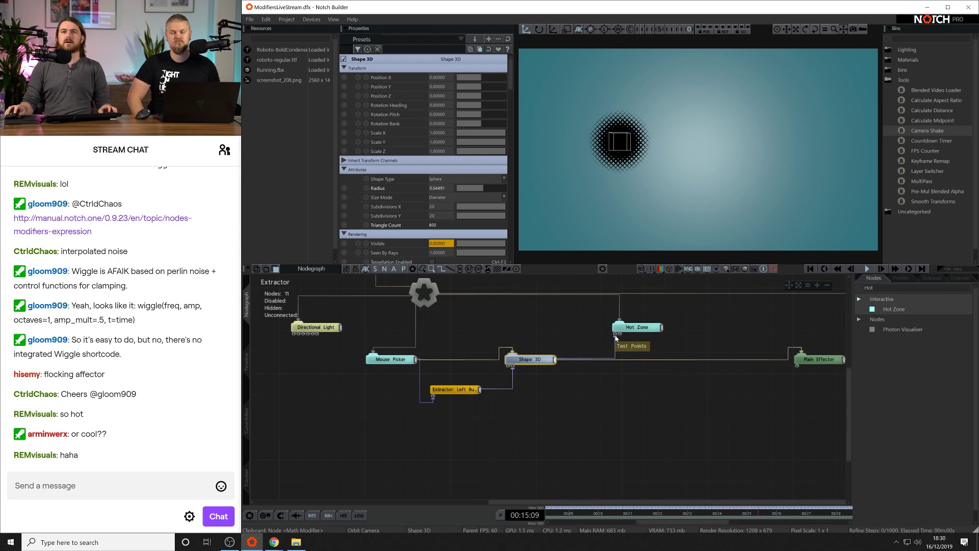
{"action": "left_click", "coordinate": [641, 328]}
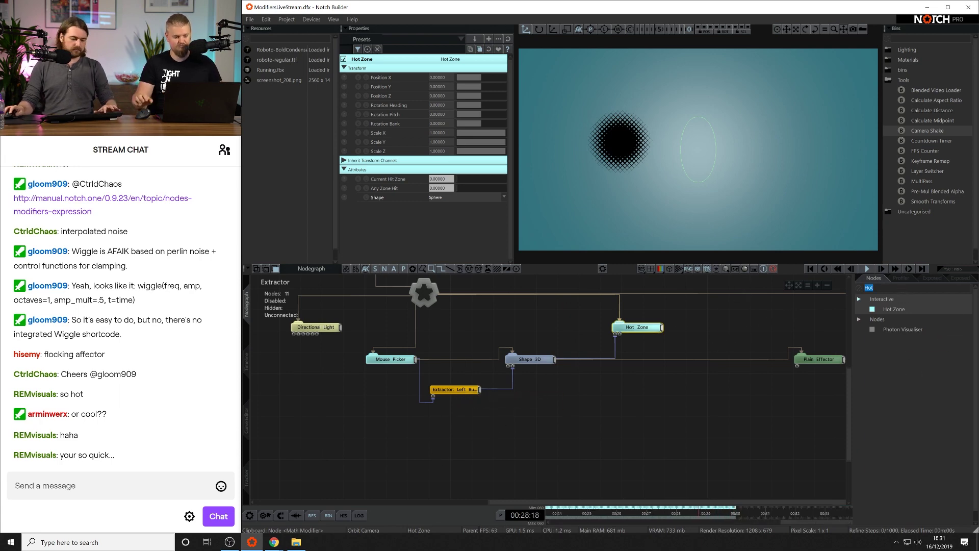
Add a second Extractor modifier below the Hot Zone and connect the Hot Zone's output to its input.
{"action": "type", "text": "extra"}
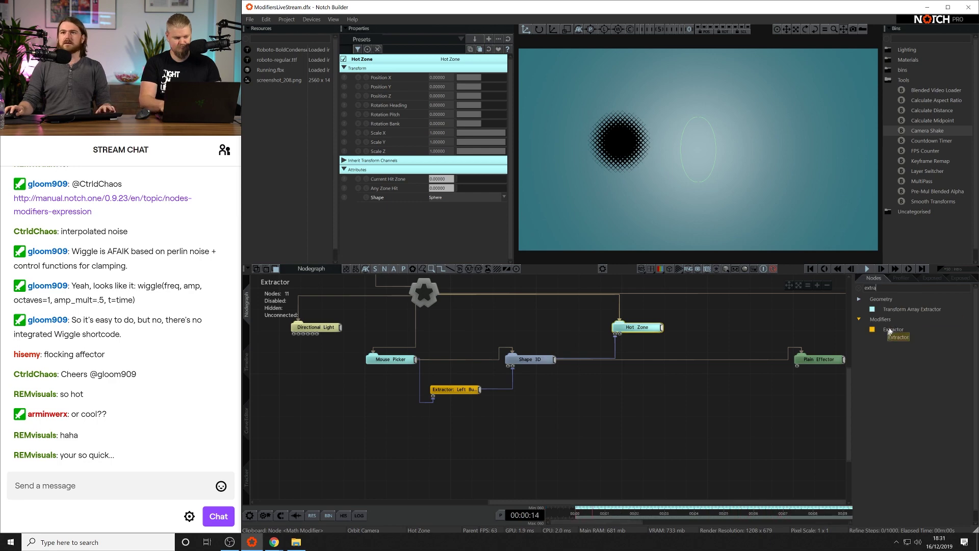
{"action": "left_click_drag", "start_coordinate": [889, 330], "coordinate": [600, 449]}
{"action": "left_click_drag", "start_coordinate": [663, 400], "coordinate": [665, 400]}
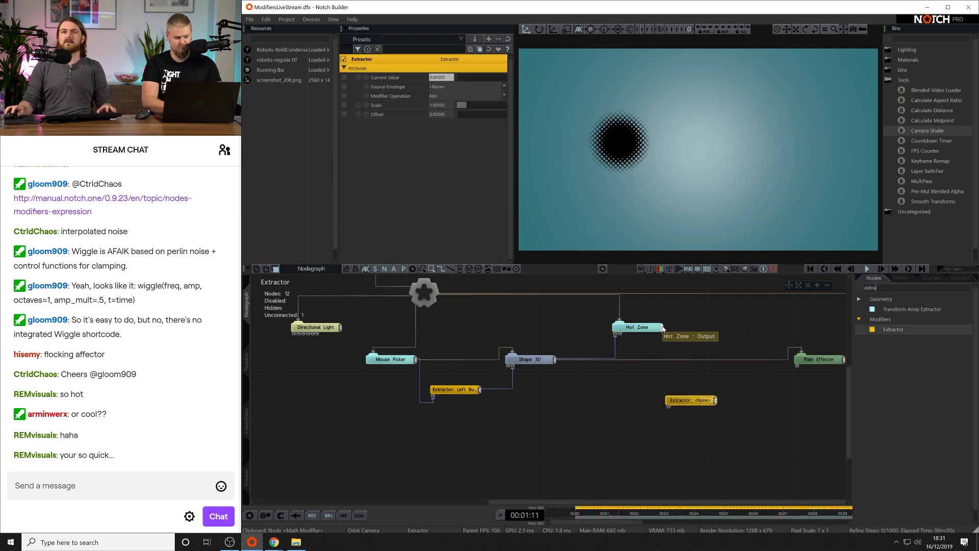
{"action": "left_click", "coordinate": [668, 406]}
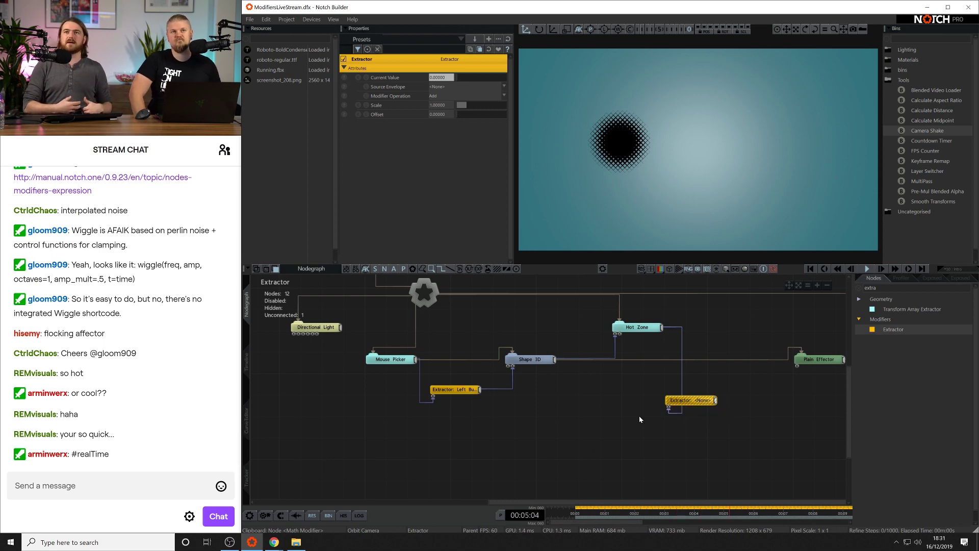
Set the second Extractor's Source Envelope to Any Zone Hit and move it beneath the Left Button Extractor.
{"action": "left_click", "coordinate": [459, 87]}
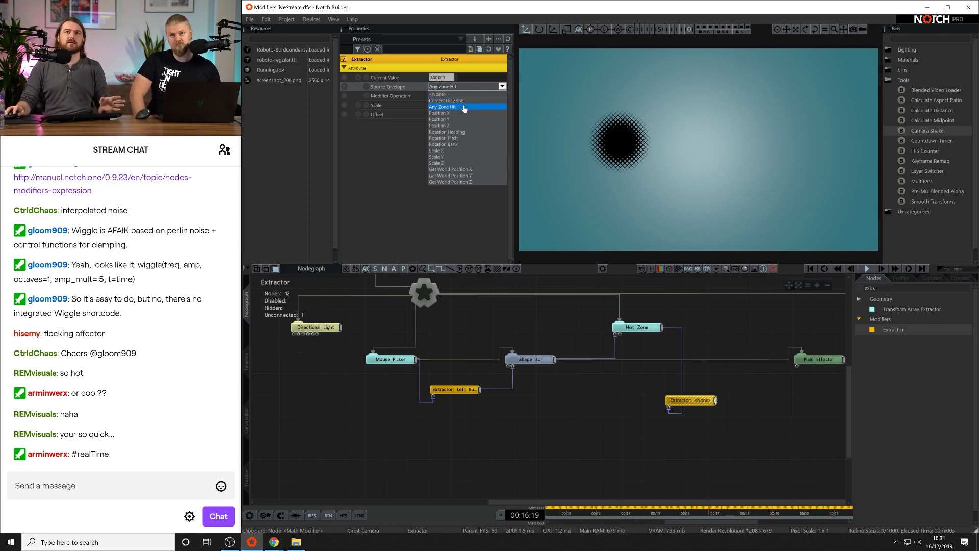
{"action": "left_click", "coordinate": [464, 107]}
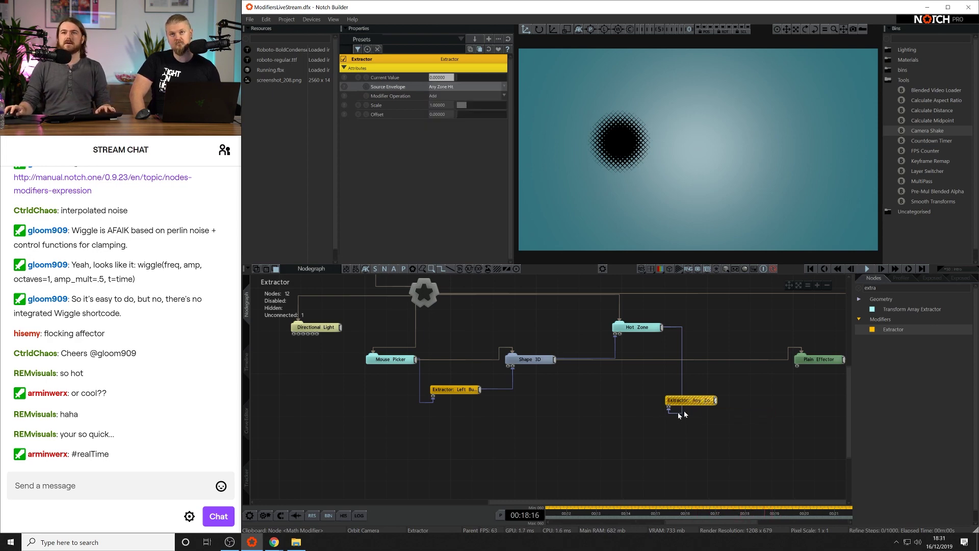
{"action": "left_click_drag", "start_coordinate": [711, 402], "coordinate": [485, 424]}
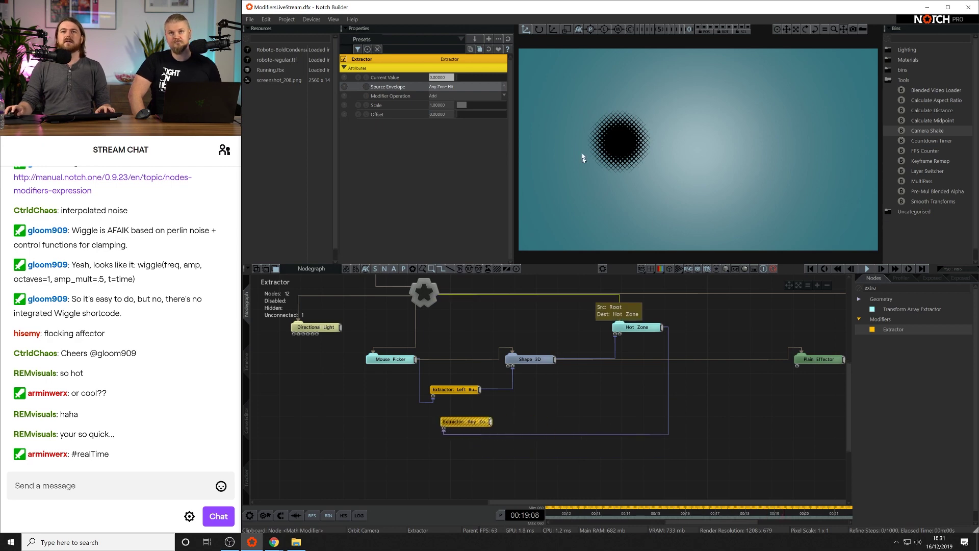
Connect the Any Zone Hit Extractor's output to Scale X, Scale Y and Scale Z of the Shape 3D.
{"action": "left_click", "coordinate": [530, 359]}
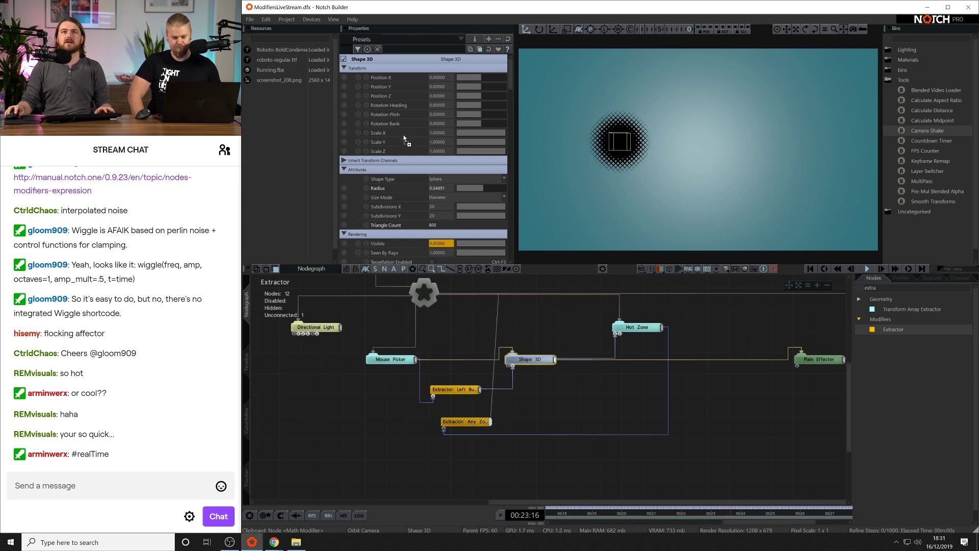
{"action": "left_click_drag", "start_coordinate": [404, 136], "coordinate": [408, 134]}
{"action": "left_click_drag", "start_coordinate": [491, 422], "coordinate": [426, 196]}
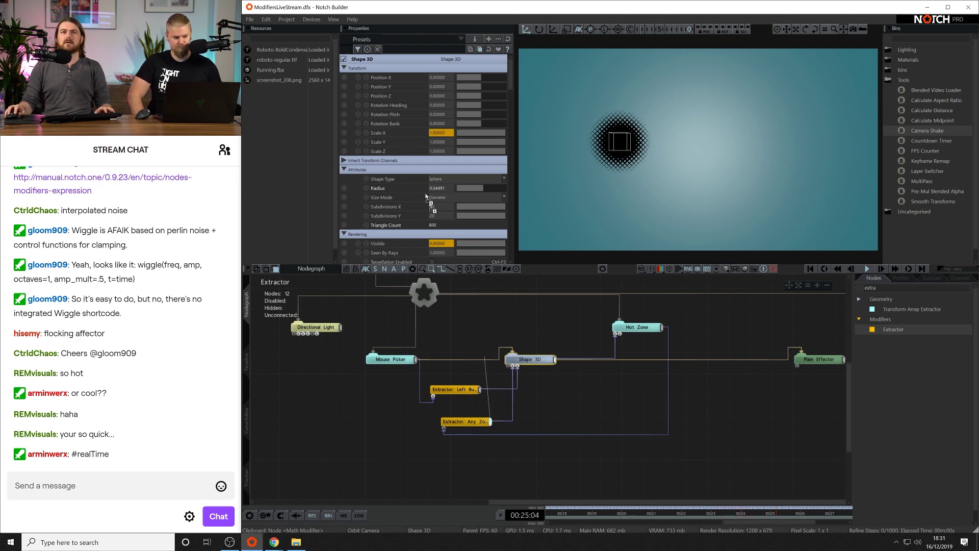
{"action": "left_click_drag", "start_coordinate": [415, 144], "coordinate": [421, 152]}
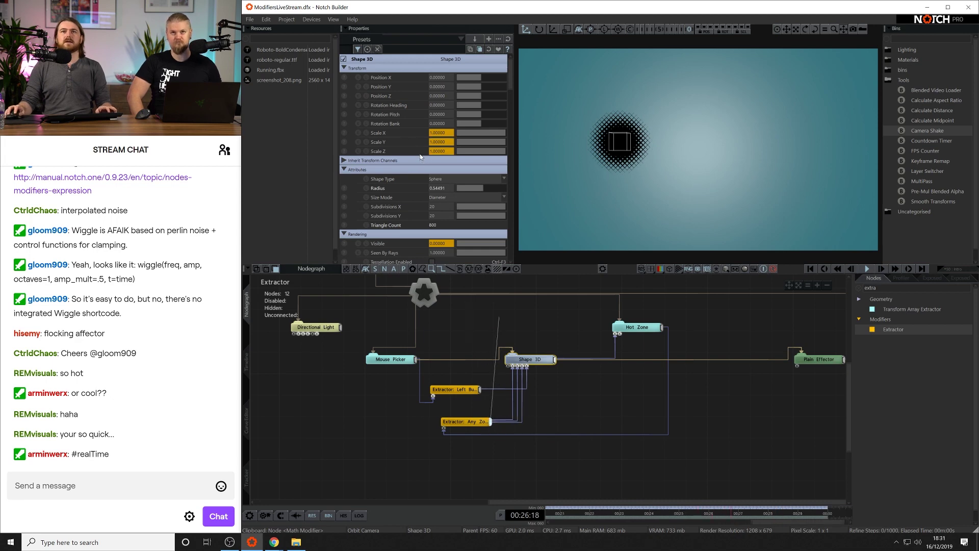
{"action": "left_click", "coordinate": [747, 423]}
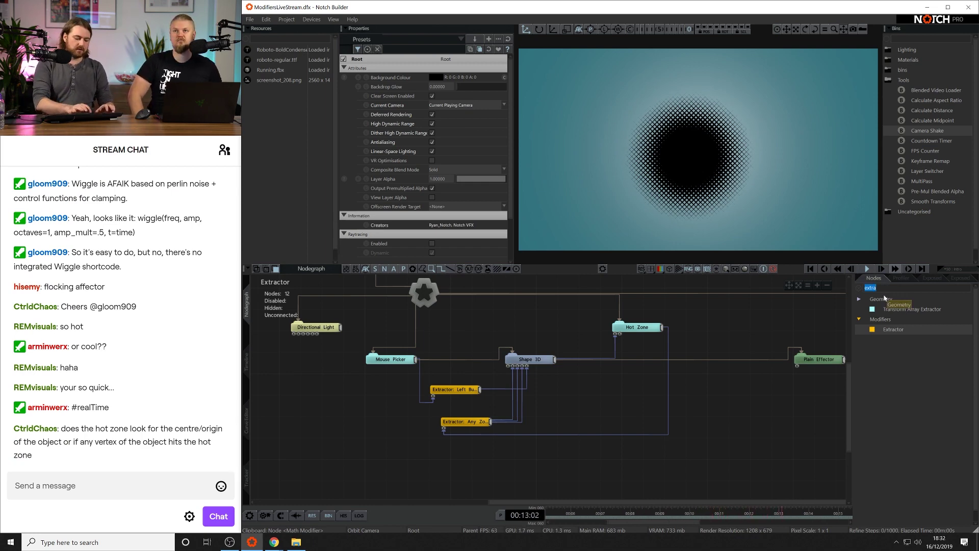
Add a second Shape 3D beside the Hot Zone and connect it as the Hot Zone's child.
{"action": "type", "text": "shAPE"}
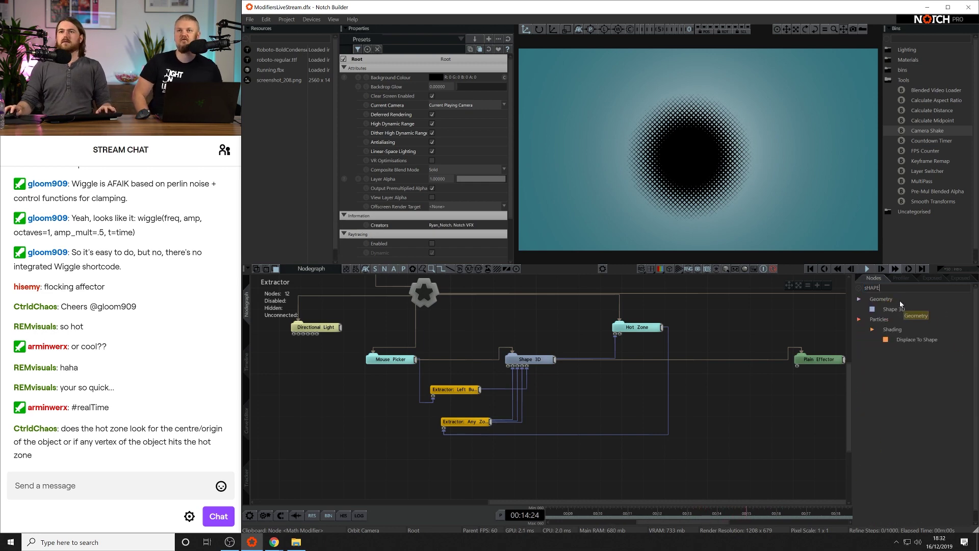
{"action": "left_click_drag", "start_coordinate": [898, 313], "coordinate": [711, 336]}
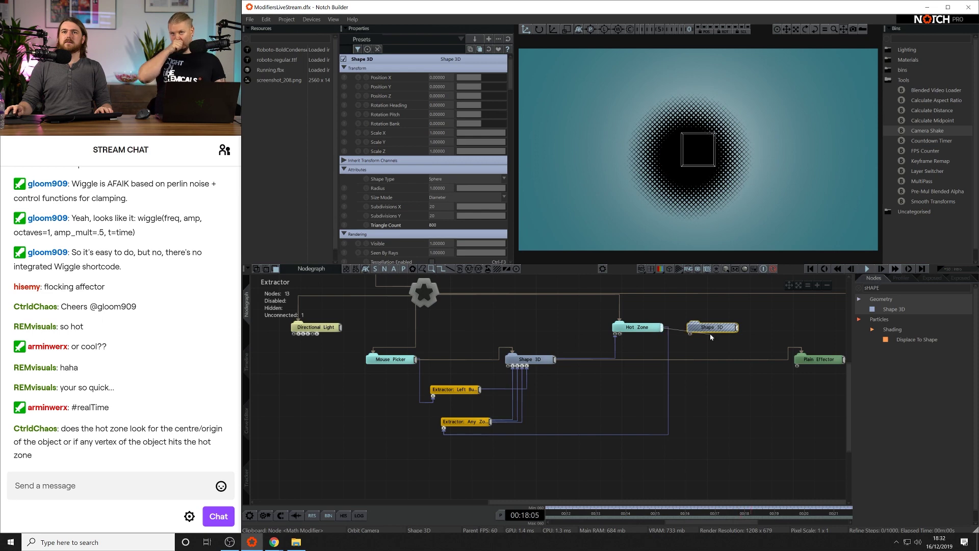
{"action": "left_click_drag", "start_coordinate": [637, 306], "coordinate": [648, 351]}
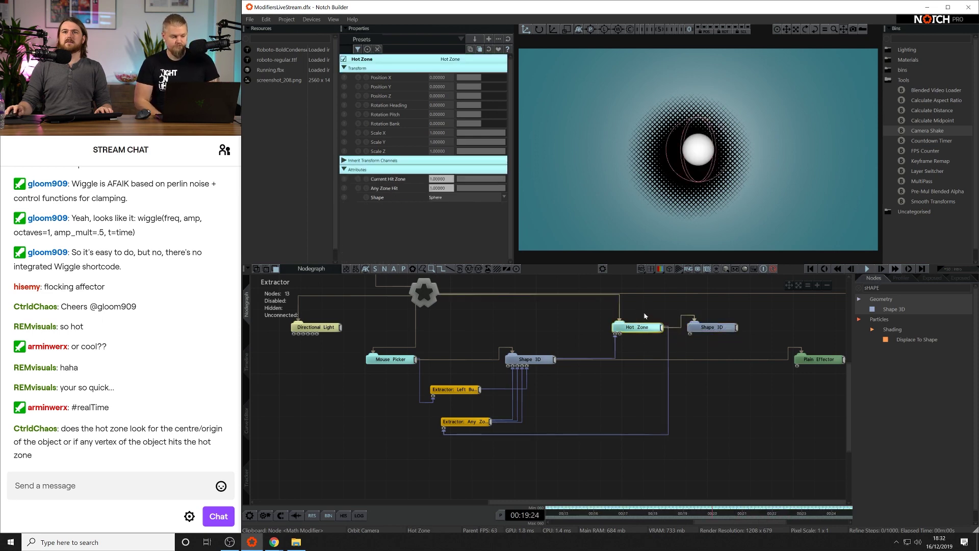
{"action": "left_click", "coordinate": [708, 326]}
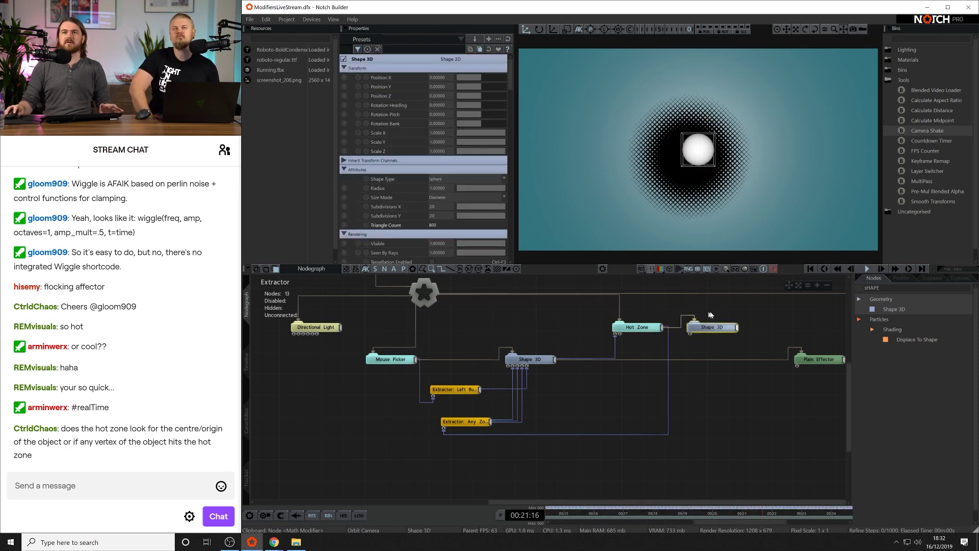
Set the new Shape 3D's Shape Type to Ring, its Axis to Z and its Inner Radius to 1.
{"action": "left_click", "coordinate": [440, 179]}
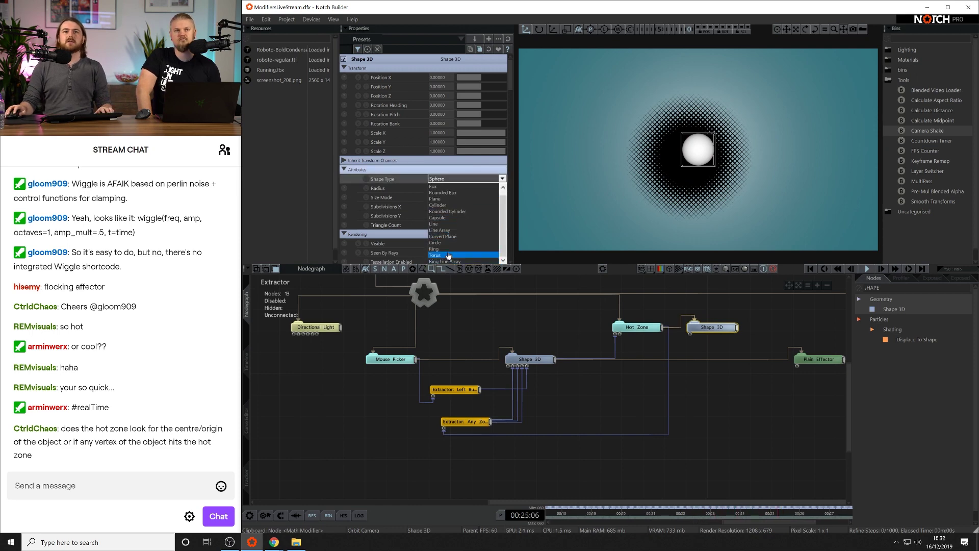
{"action": "left_click", "coordinate": [447, 249]}
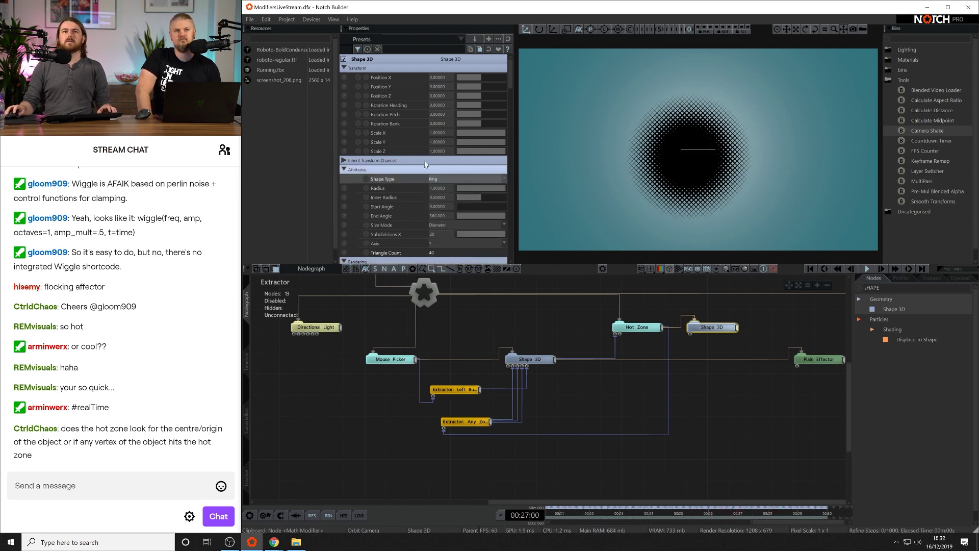
{"action": "left_click", "coordinate": [436, 243]}
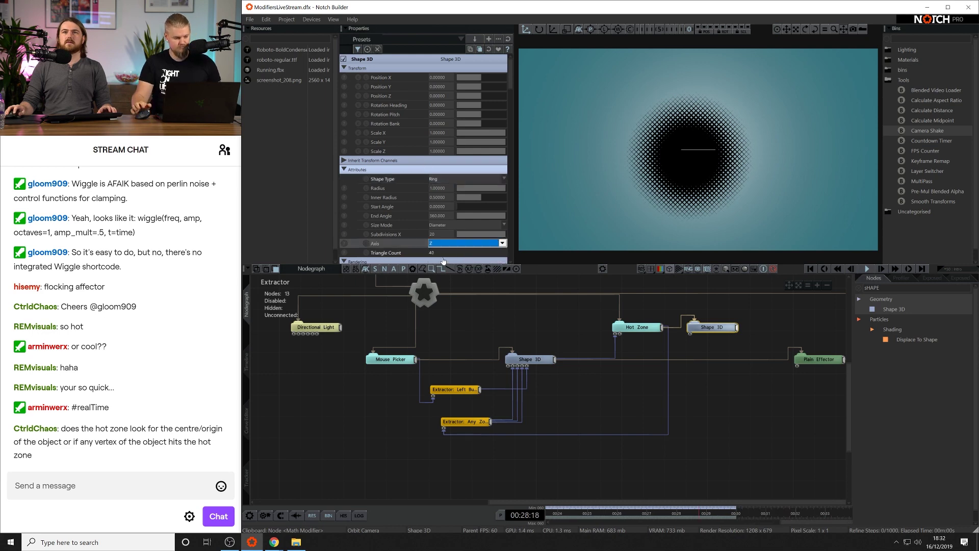
{"action": "left_click", "coordinate": [443, 261]}
{"action": "scroll", "coordinate": [451, 189], "scroll_direction": "down", "scroll_amount": 5}
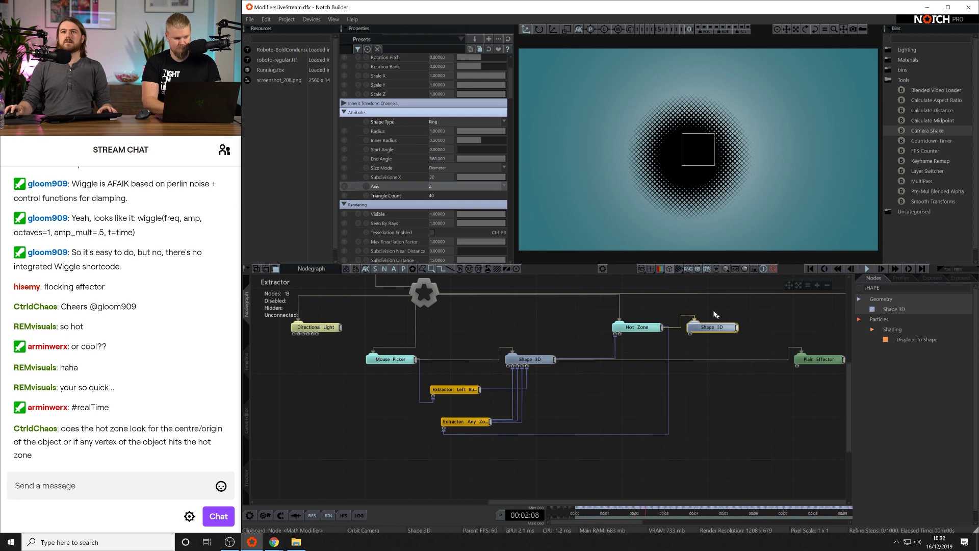
{"action": "mouse_move", "coordinate": [484, 141]}
{"action": "left_mouse_down"}
{"action": "mouse_move", "coordinate": [513, 143]}
{"action": "mouse_move", "coordinate": [488, 151]}
{"action": "left_mouse_up"}
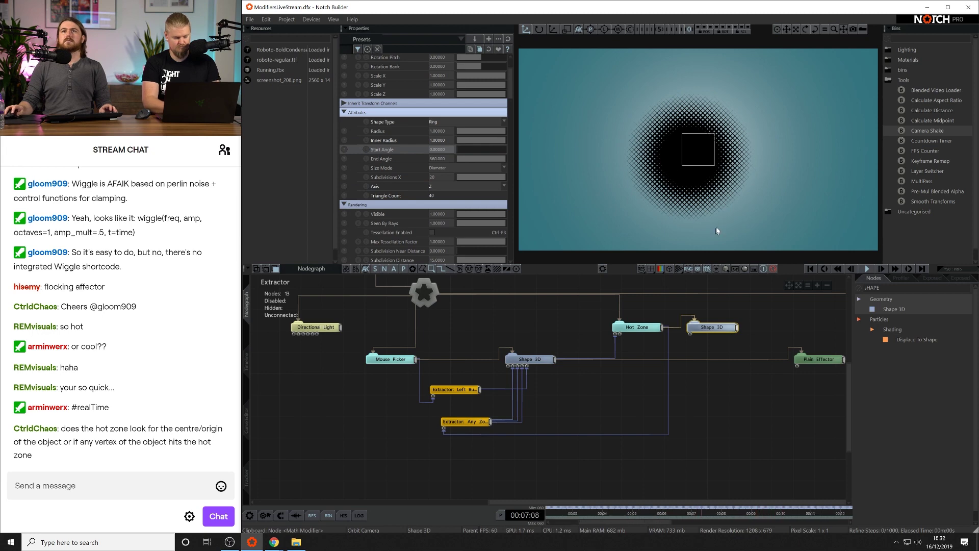
{"action": "left_click", "coordinate": [658, 29]}
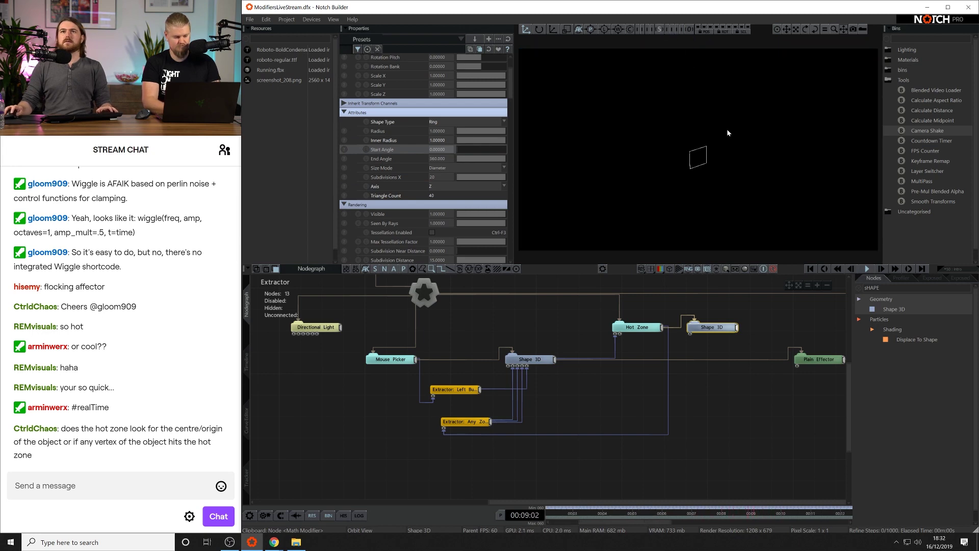
{"action": "left_click", "coordinate": [689, 29]}
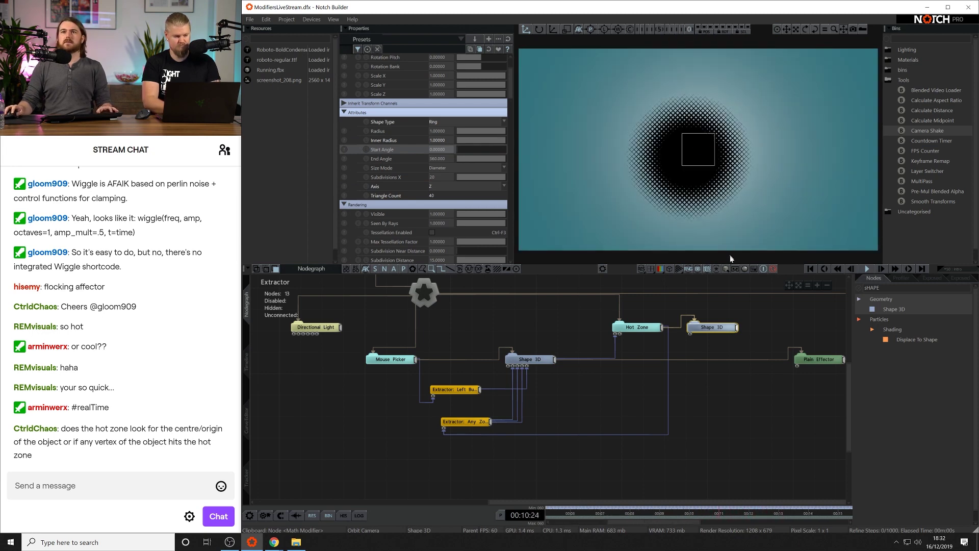
Change the Hot Zone child's Shape Type to Torus and reduce its Inner Radius to about 0.275.
{"action": "left_click", "coordinate": [721, 326]}
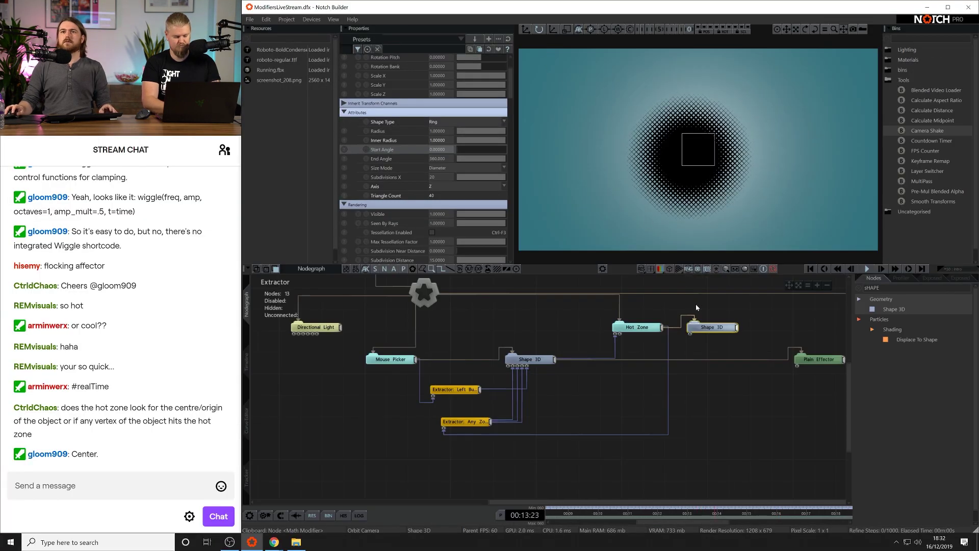
{"action": "left_click", "coordinate": [697, 308]}
{"action": "left_click", "coordinate": [708, 325]}
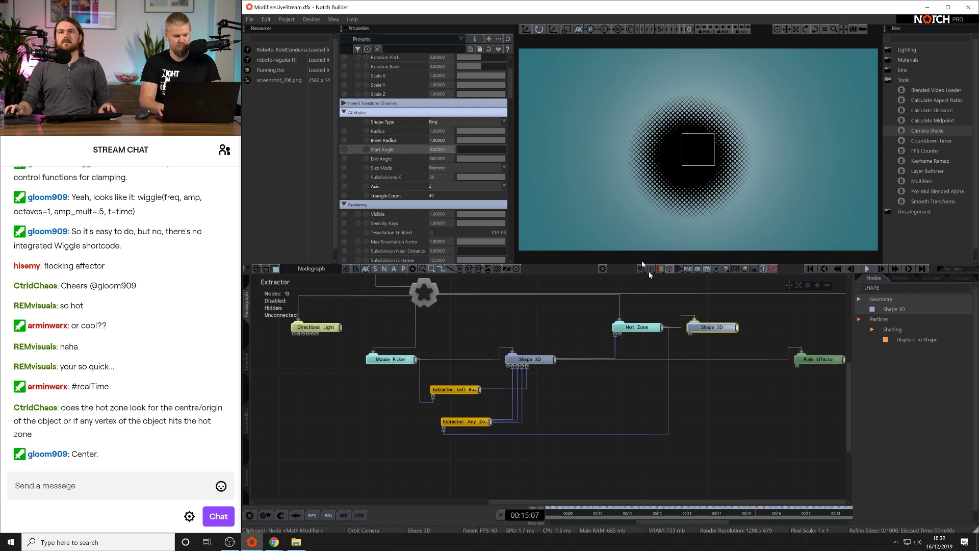
{"action": "left_click", "coordinate": [470, 121]}
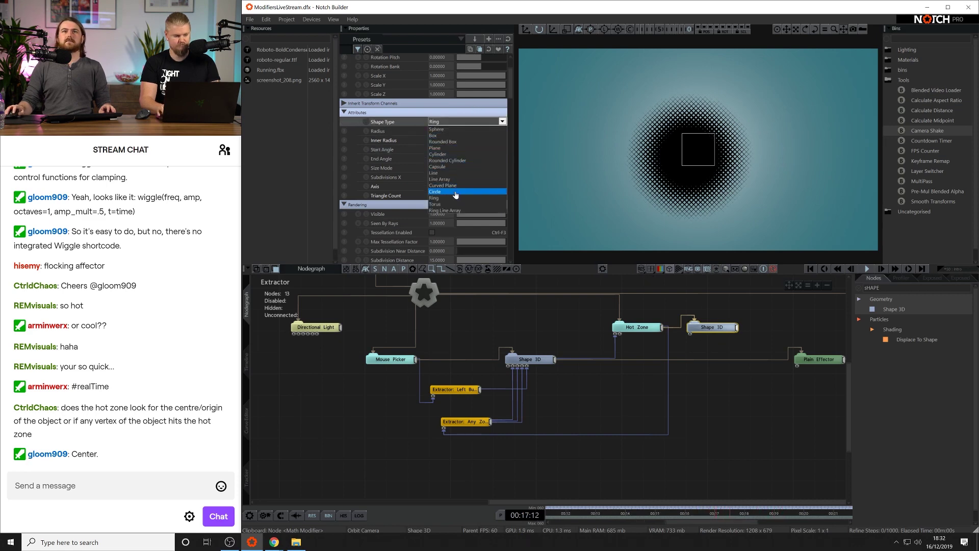
{"action": "left_click", "coordinate": [455, 205]}
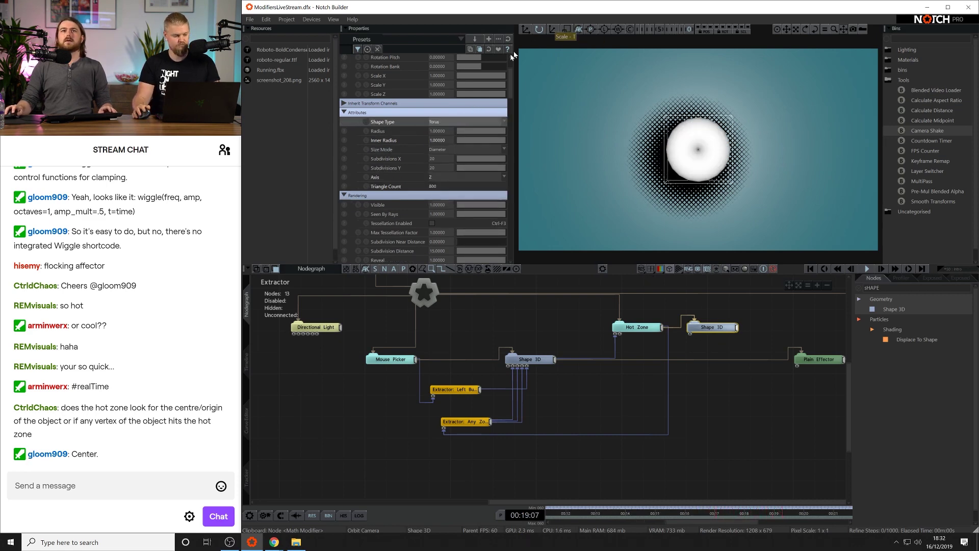
{"action": "left_click_drag", "start_coordinate": [500, 142], "coordinate": [471, 146]}
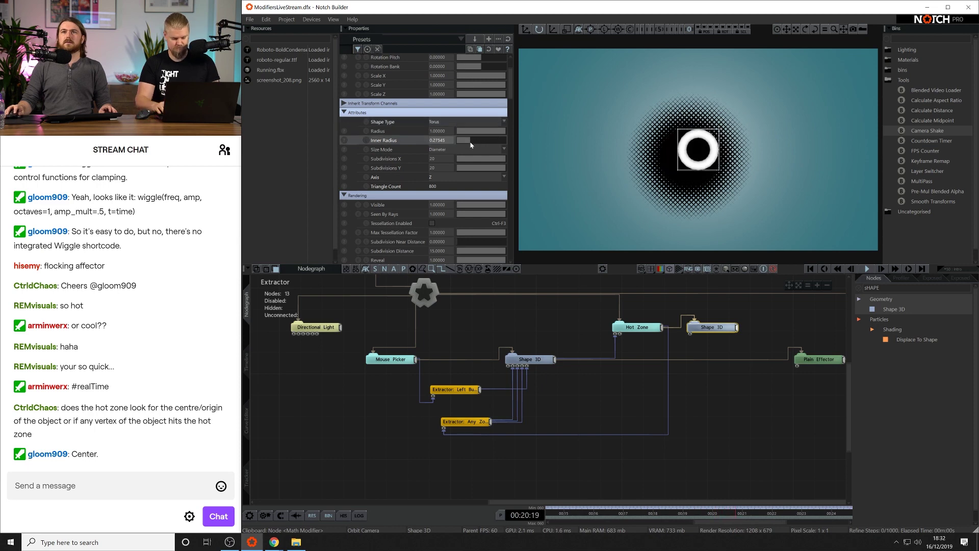
Scale the torus uniformly up to about 2.52 on X, Y and Z.
{"action": "left_click", "coordinate": [637, 327]}
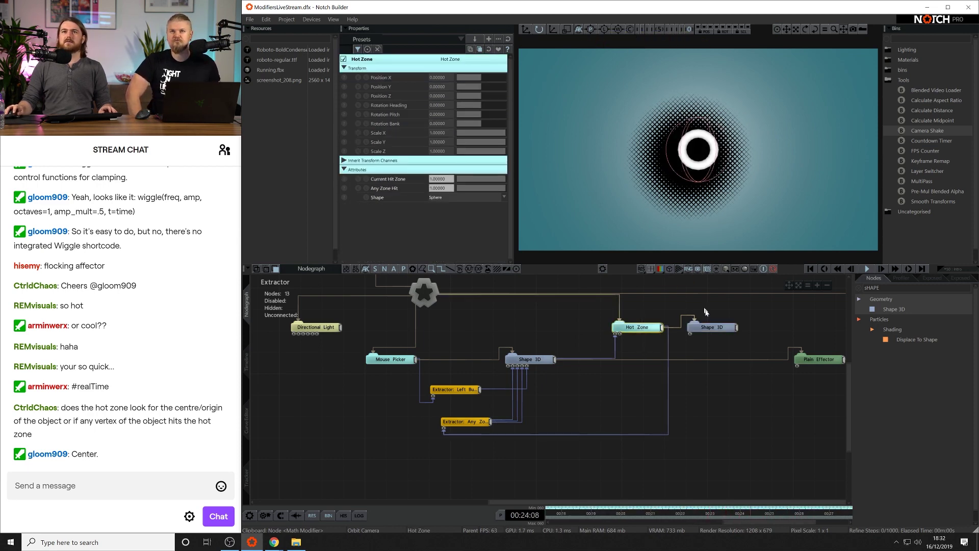
{"action": "left_click", "coordinate": [712, 326]}
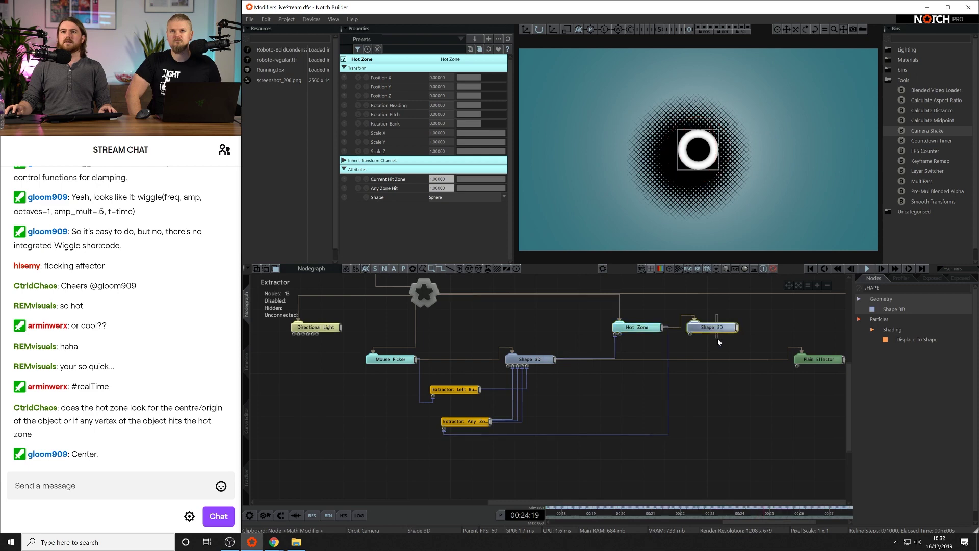
{"action": "left_click", "coordinate": [566, 30]}
{"action": "left_click_drag", "start_coordinate": [713, 150], "coordinate": [747, 148]}
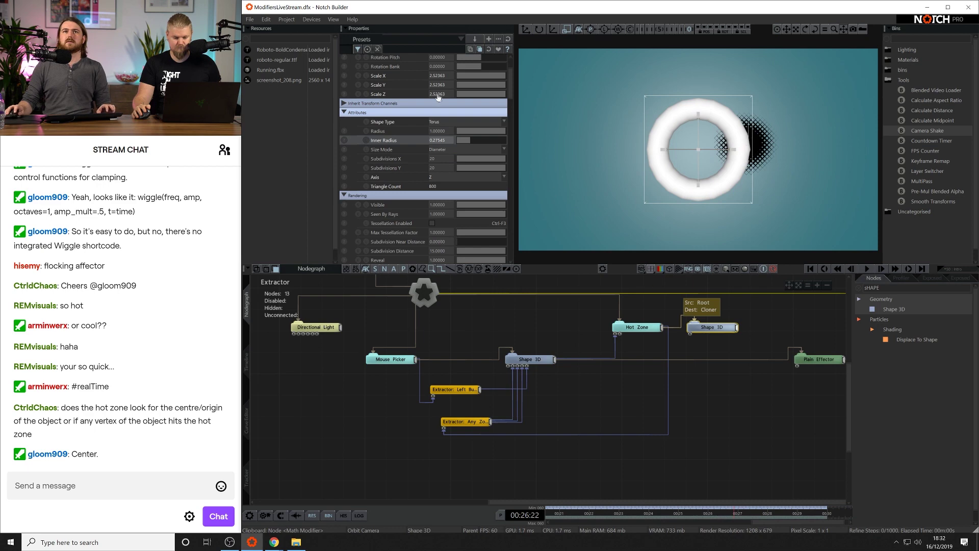
{"action": "left_click_drag", "start_coordinate": [407, 75], "coordinate": [432, 103]}
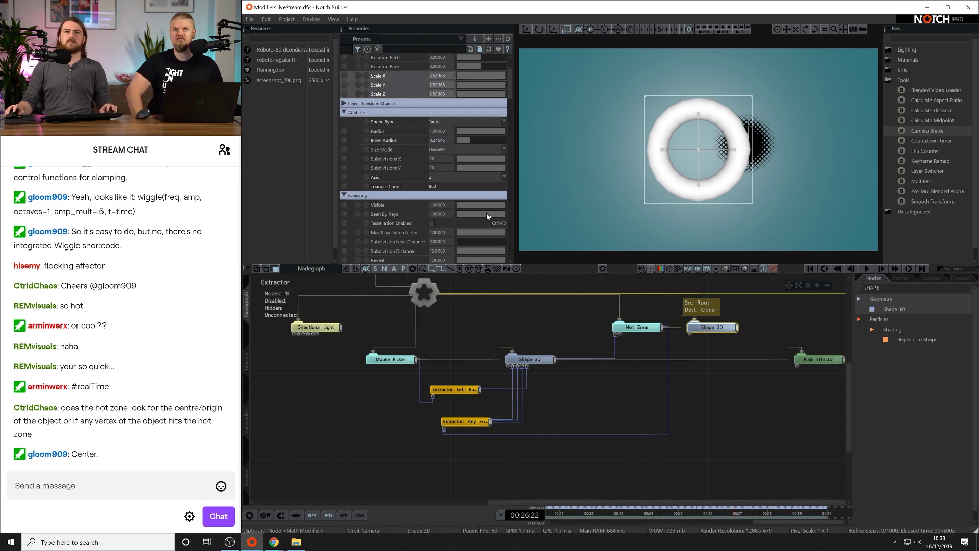
{"action": "left_click", "coordinate": [692, 366]}
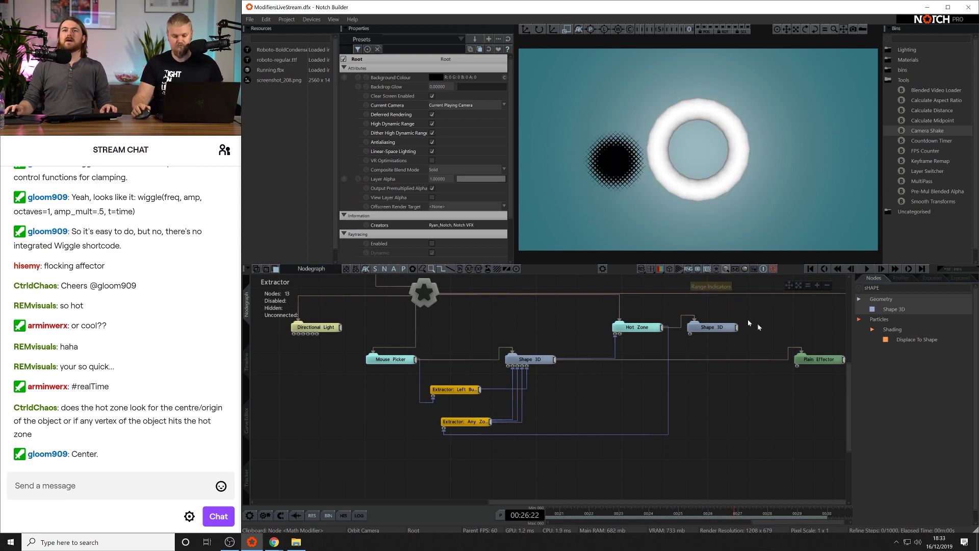
{"action": "left_click", "coordinate": [629, 328]}
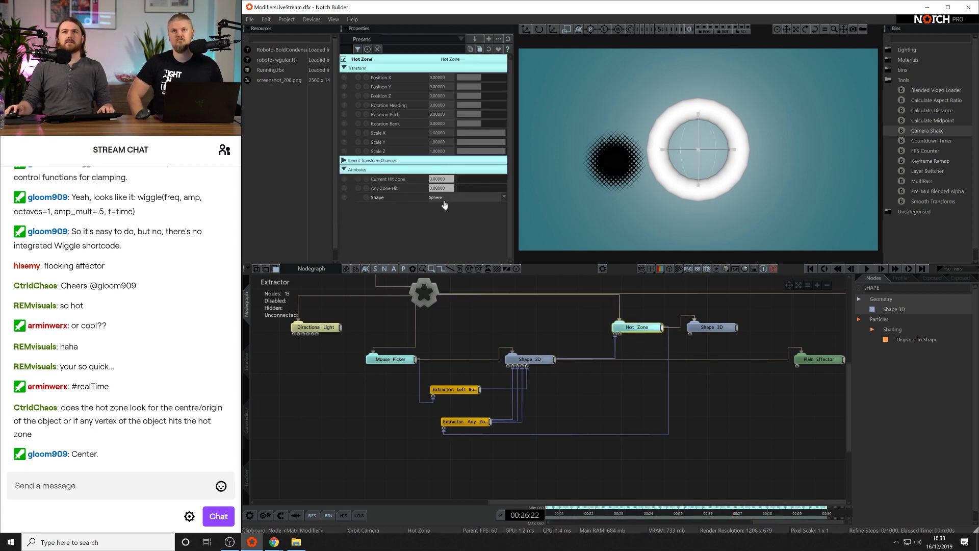
{"action": "left_click", "coordinate": [444, 205]}
{"action": "left_click", "coordinate": [404, 233]}
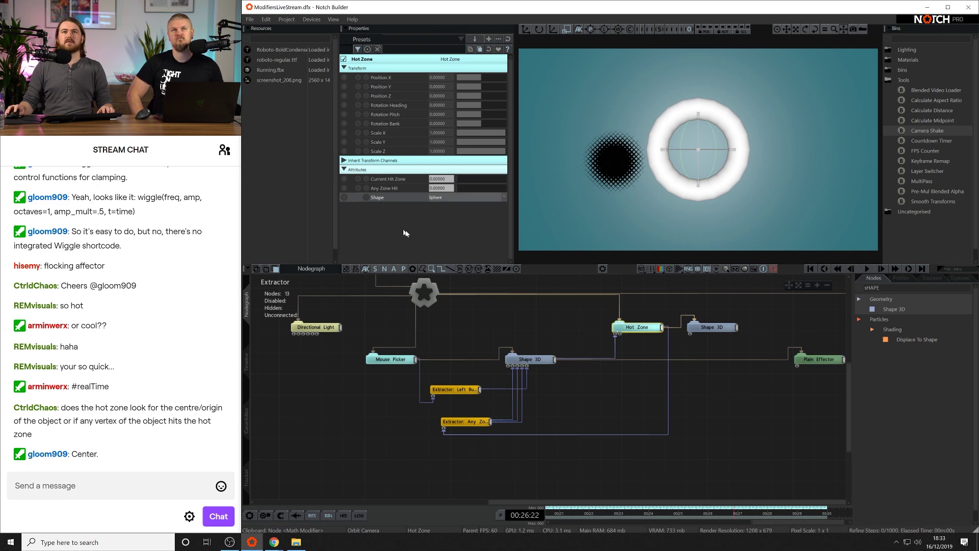
{"action": "left_click", "coordinate": [707, 474]}
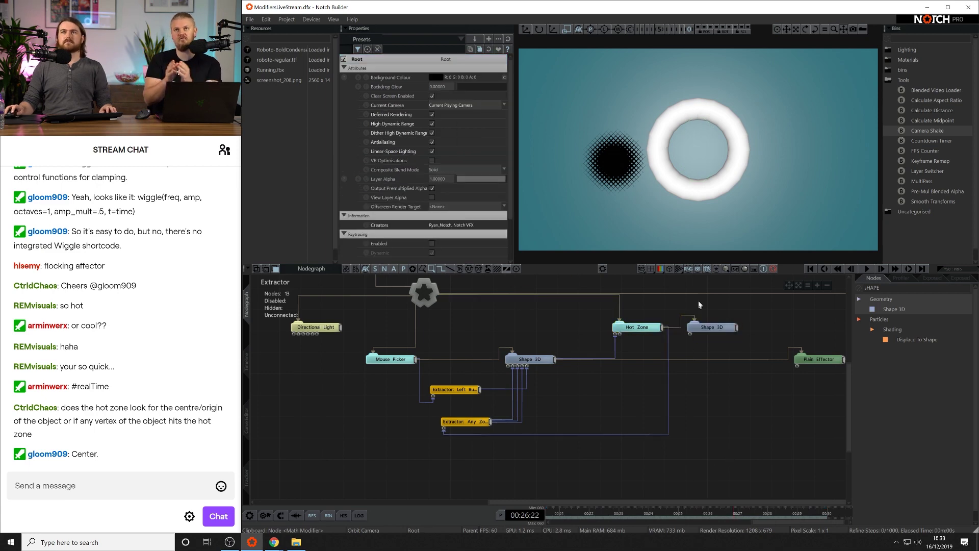
Set the torus's Subdivisions Y to 5 and Subdivisions X to 129.
{"action": "left_click", "coordinate": [712, 326]}
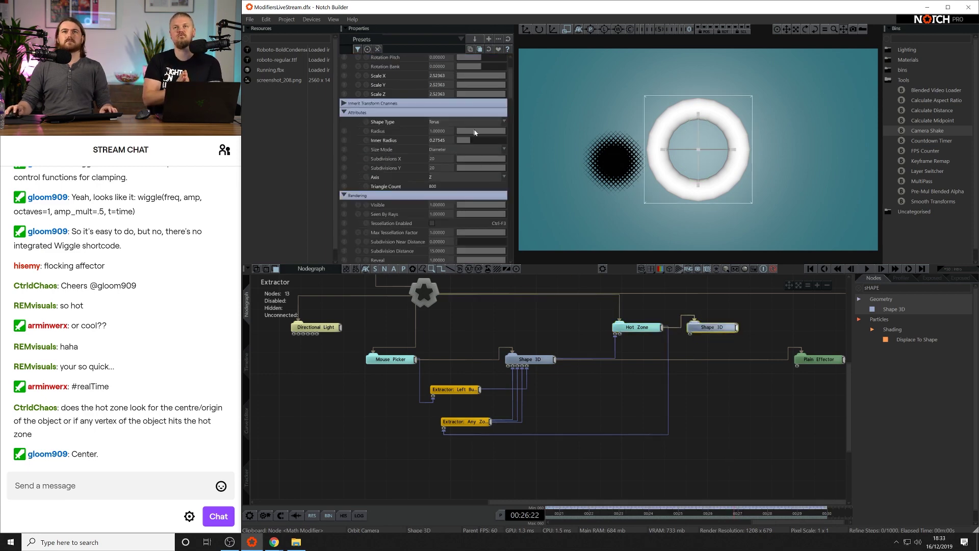
{"action": "mouse_move", "coordinate": [502, 169]}
{"action": "left_mouse_down"}
{"action": "mouse_move", "coordinate": [460, 173]}
{"action": "mouse_move", "coordinate": [519, 159]}
{"action": "left_mouse_up"}
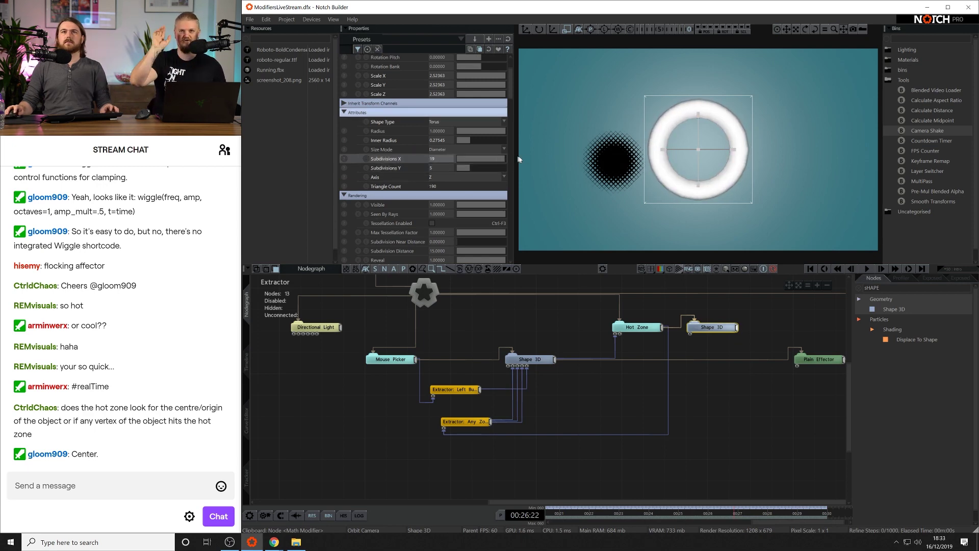
{"action": "left_click", "coordinate": [800, 310]}
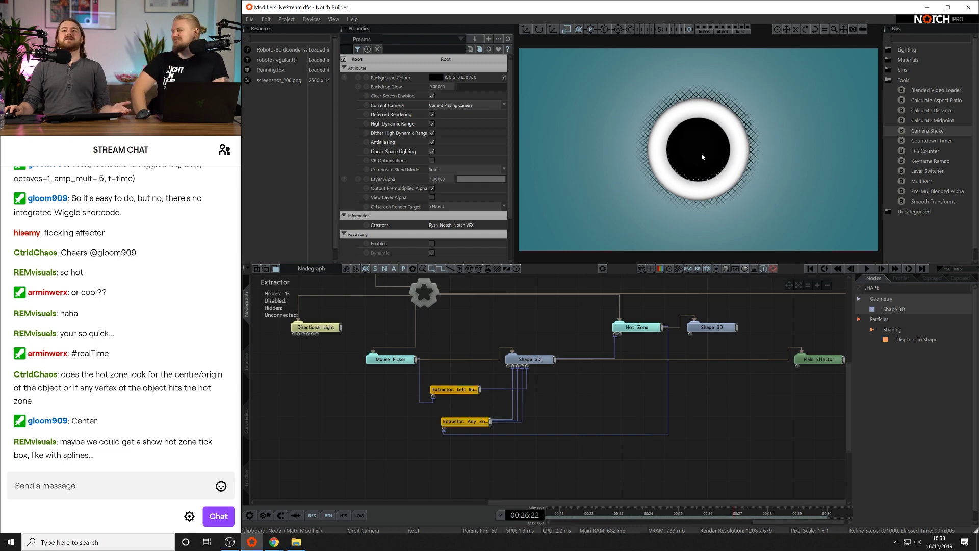
Set the torus's material Colour to yellow, RGB 255, 224, 34.
{"action": "left_click", "coordinate": [711, 327]}
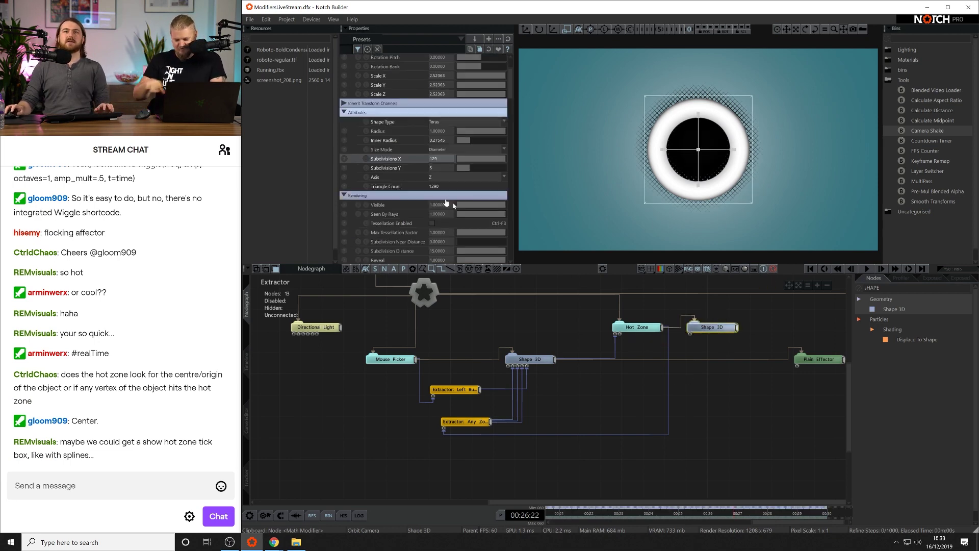
{"action": "scroll", "coordinate": [423, 172], "scroll_direction": "down", "scroll_amount": 5}
{"action": "scroll", "coordinate": [424, 172], "scroll_direction": "down", "scroll_amount": 1}
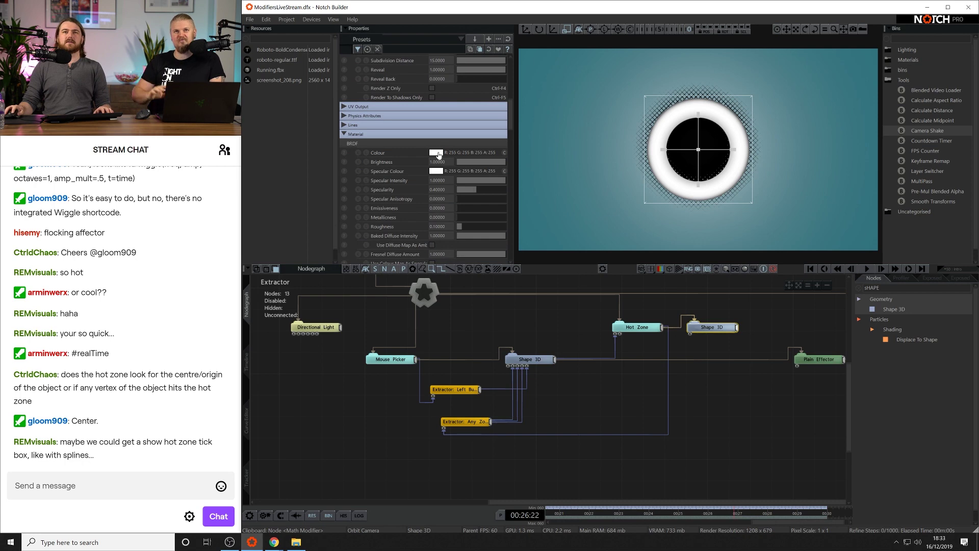
{"action": "left_click", "coordinate": [434, 152]}
{"action": "left_click_drag", "start_coordinate": [374, 188], "coordinate": [388, 171]}
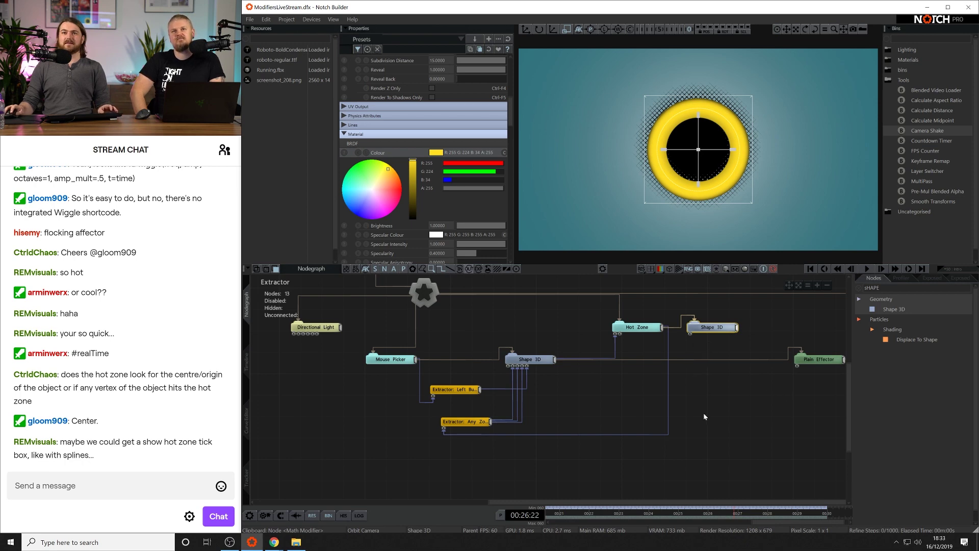
Set the material Colour of the Shape 3D under the Mouse Picker to orange, RGB 255, 189, 13.
{"action": "left_click", "coordinate": [527, 358]}
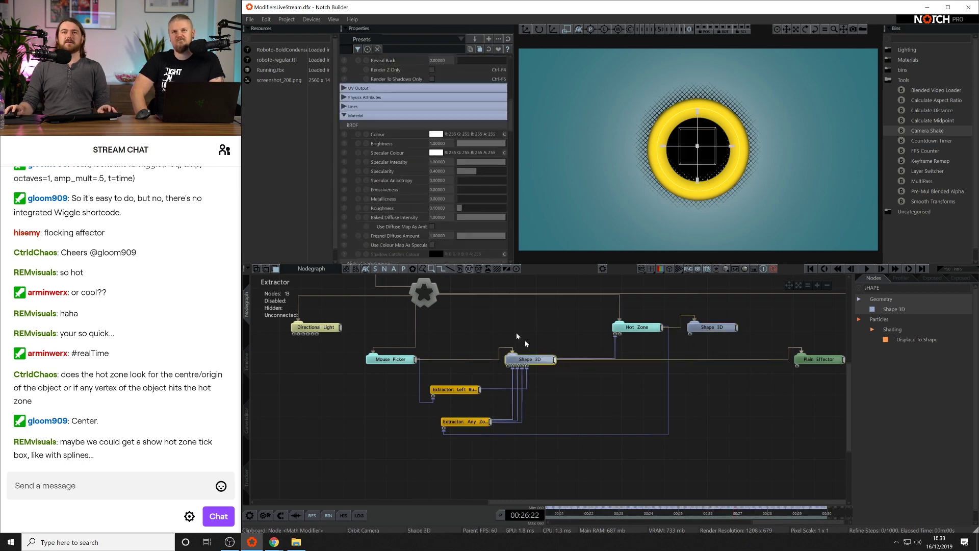
{"action": "left_click", "coordinate": [435, 134]}
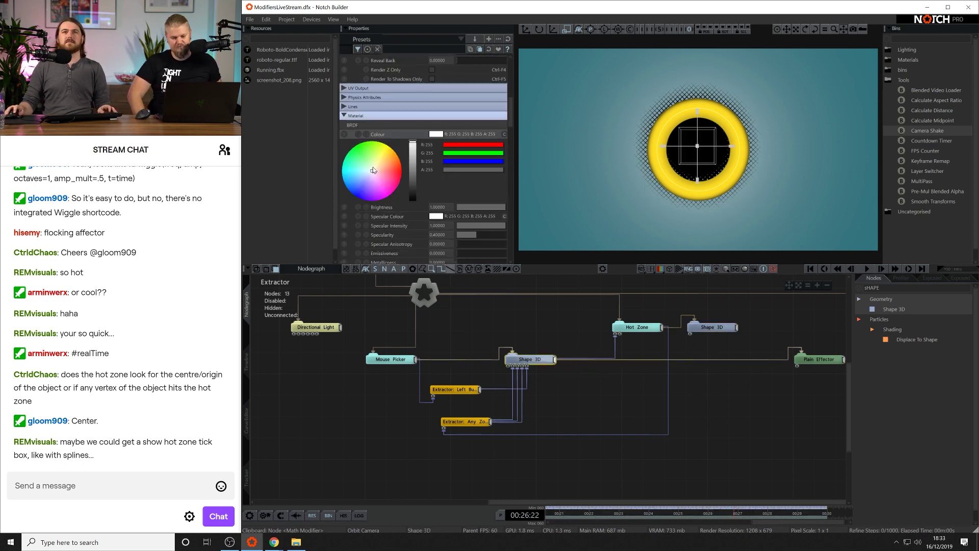
{"action": "left_click_drag", "start_coordinate": [374, 171], "coordinate": [398, 148]}
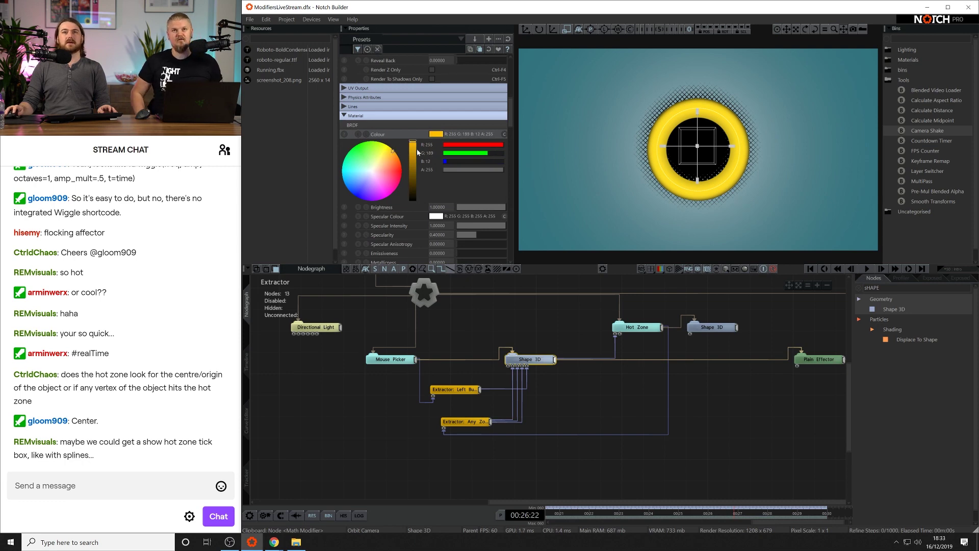
{"action": "left_click", "coordinate": [435, 134]}
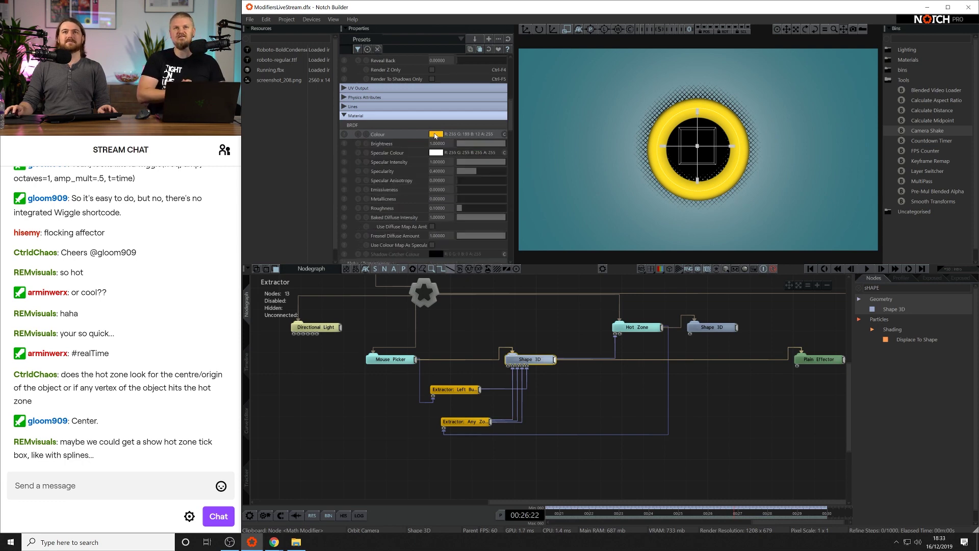
{"action": "left_click", "coordinate": [711, 329]}
{"action": "left_click", "coordinate": [697, 390]}
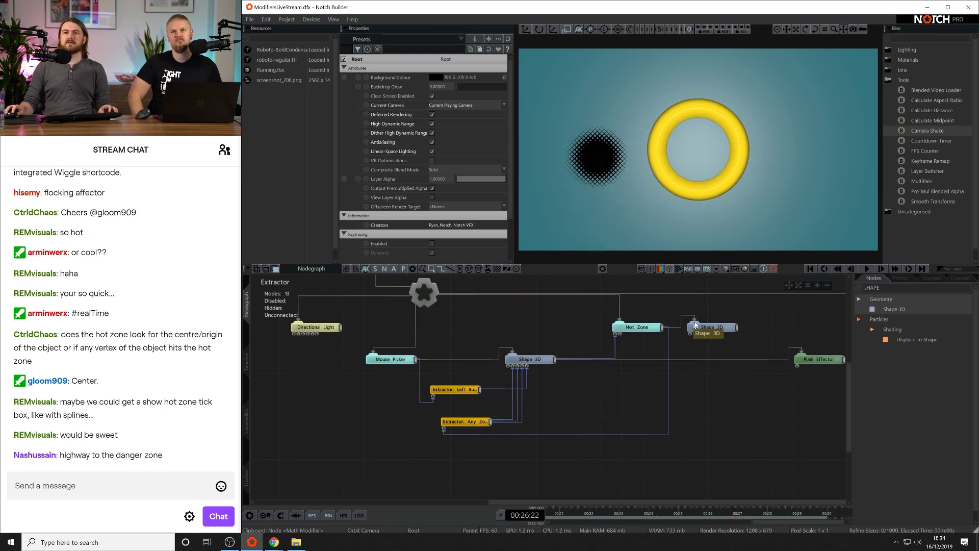
Set the torus material's Alpha Mode to Alpha Blended and lower its Alpha to about 0.36.
{"action": "left_click", "coordinate": [711, 327]}
{"action": "scroll", "coordinate": [439, 173], "scroll_direction": "down", "scroll_amount": 6}
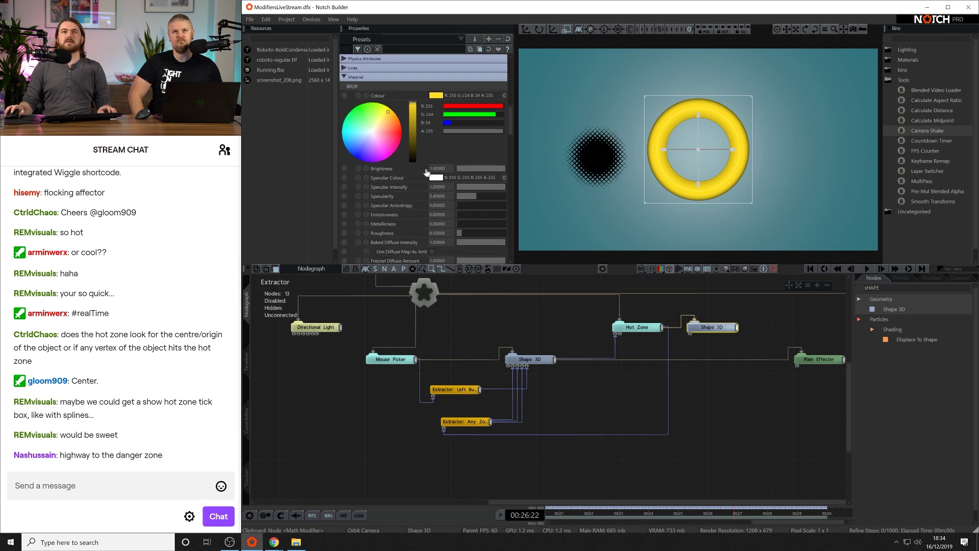
{"action": "left_click", "coordinate": [460, 187]}
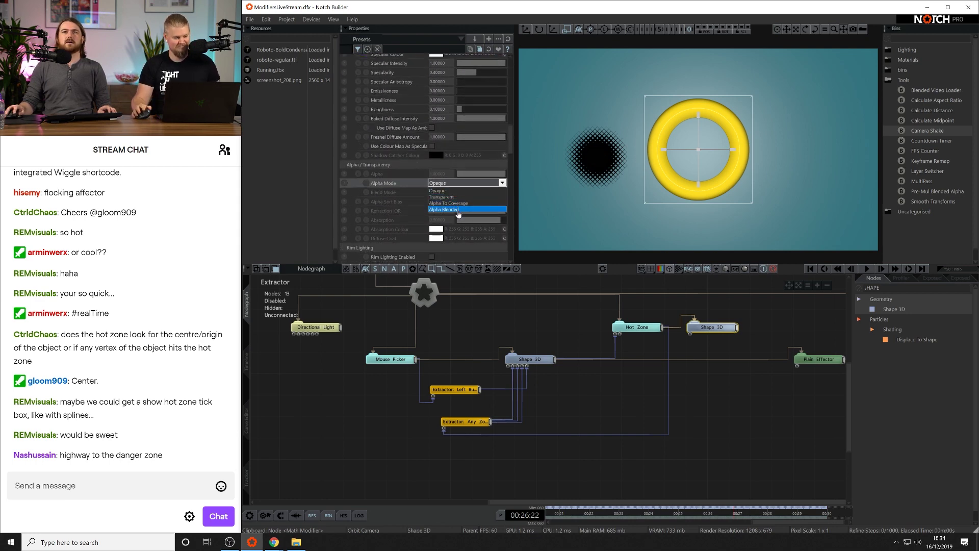
{"action": "left_click", "coordinate": [457, 209]}
{"action": "left_click_drag", "start_coordinate": [503, 176], "coordinate": [464, 179]}
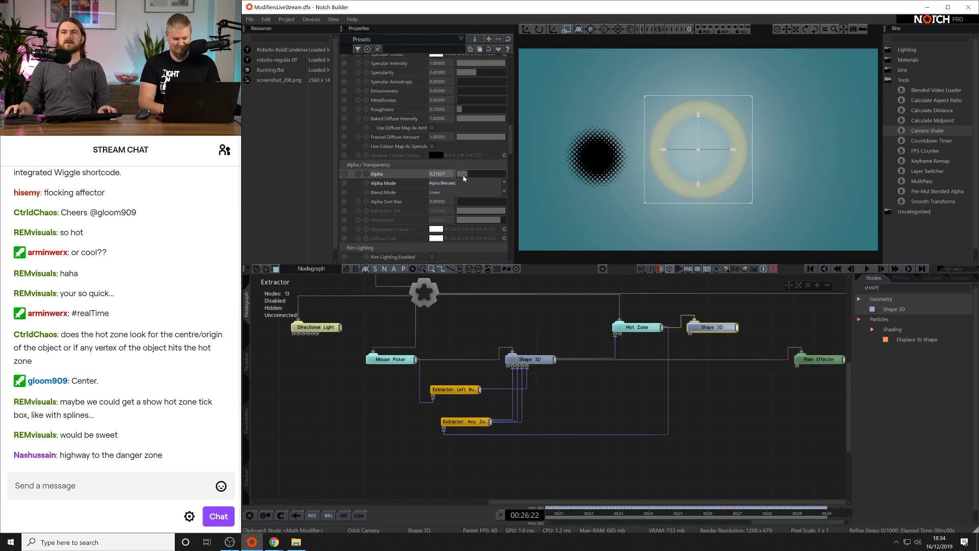
{"action": "left_click", "coordinate": [757, 392]}
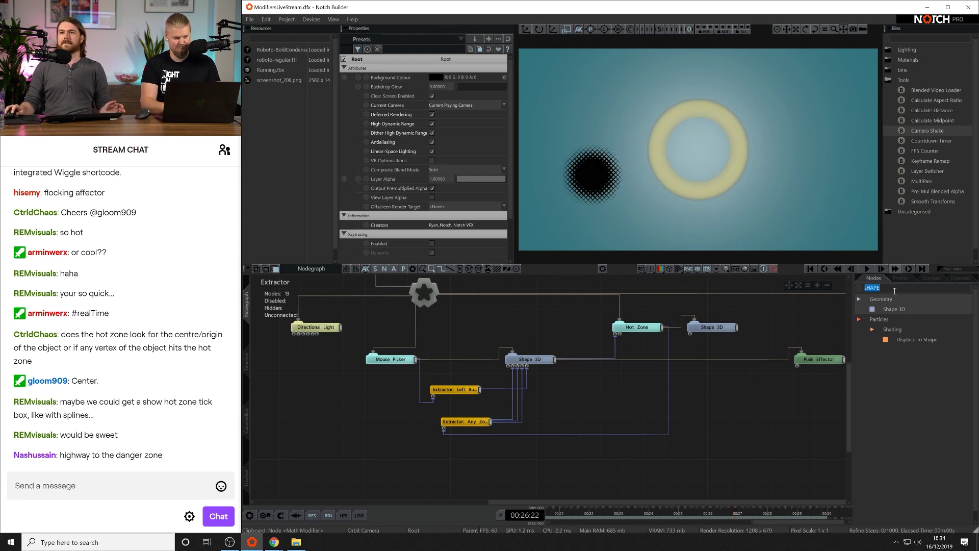
Add a Smooth Envelope Modifier node to the nodegraph below the Any Zone Hit Extractor.
{"action": "type", "text": "sMOOTH"}
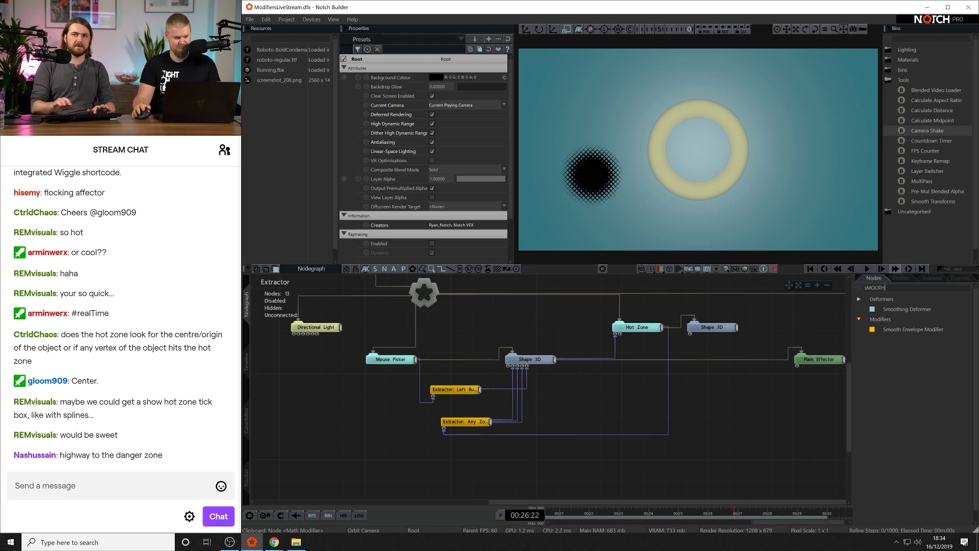
{"action": "left_click_drag", "start_coordinate": [910, 329], "coordinate": [384, 501]}
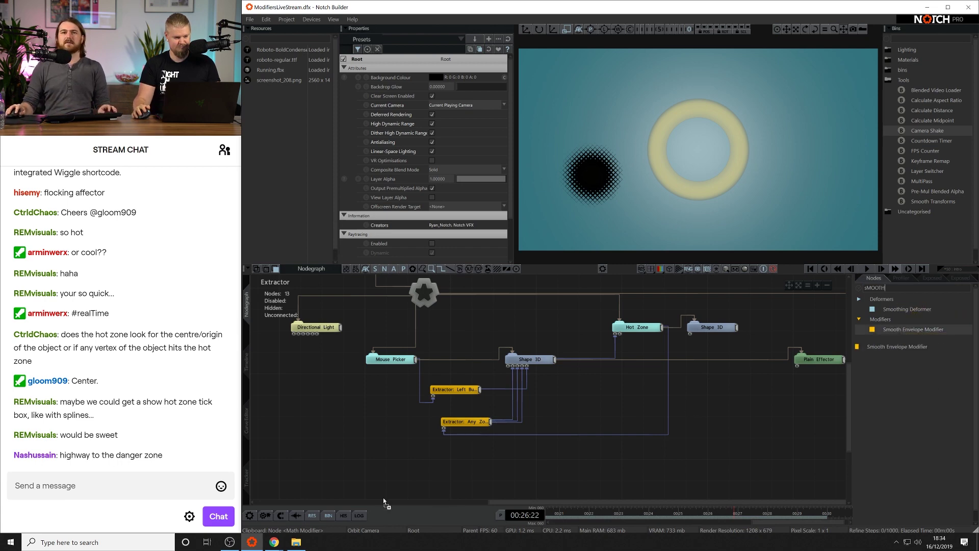
{"action": "left_click_drag", "start_coordinate": [475, 464], "coordinate": [478, 465]}
{"action": "scroll", "coordinate": [568, 415], "scroll_direction": "up", "scroll_amount": 4}
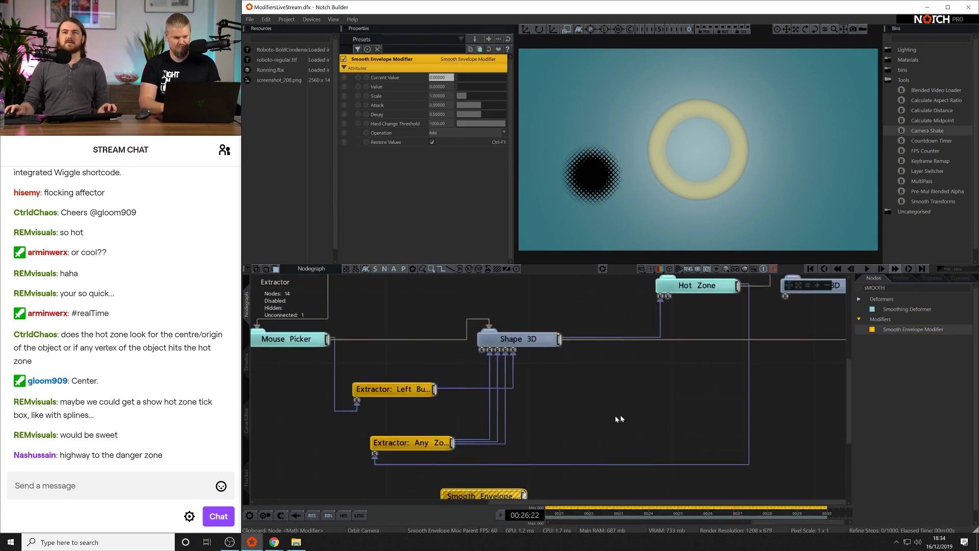
Move the Any Zone Hit Extractor aside and remove its three connections to the Mouse Picker's Shape 3D.
{"action": "left_click_drag", "start_coordinate": [416, 385], "coordinate": [361, 403]}
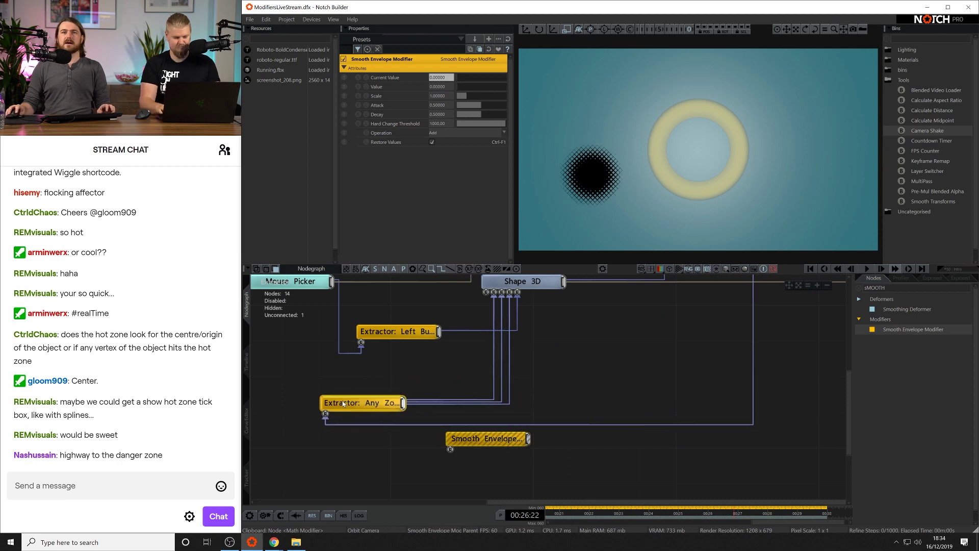
{"action": "left_click", "coordinate": [462, 402]}
{"action": "key", "text": "Delete"}
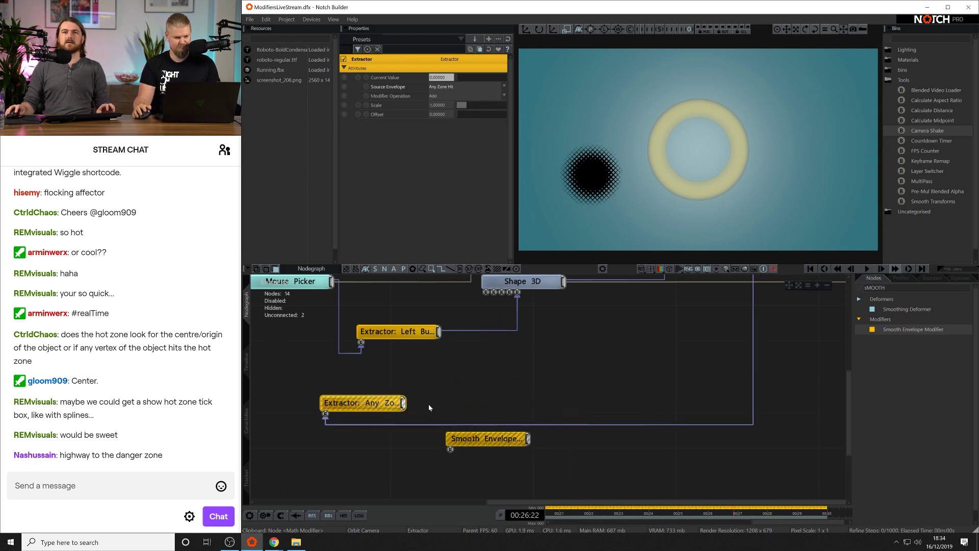
Feed the Any Zone Hit Extractor into the Smooth Envelope Modifier's Value and connect the modifier to the Shape 3D's Scale X, Y and Z.
{"action": "mouse_move", "coordinate": [404, 403]}
{"action": "left_mouse_down"}
{"action": "mouse_move", "coordinate": [454, 447]}
{"action": "mouse_move", "coordinate": [437, 404]}
{"action": "mouse_move", "coordinate": [403, 405]}
{"action": "left_mouse_up"}
{"action": "left_click_drag", "start_coordinate": [463, 405], "coordinate": [490, 344]}
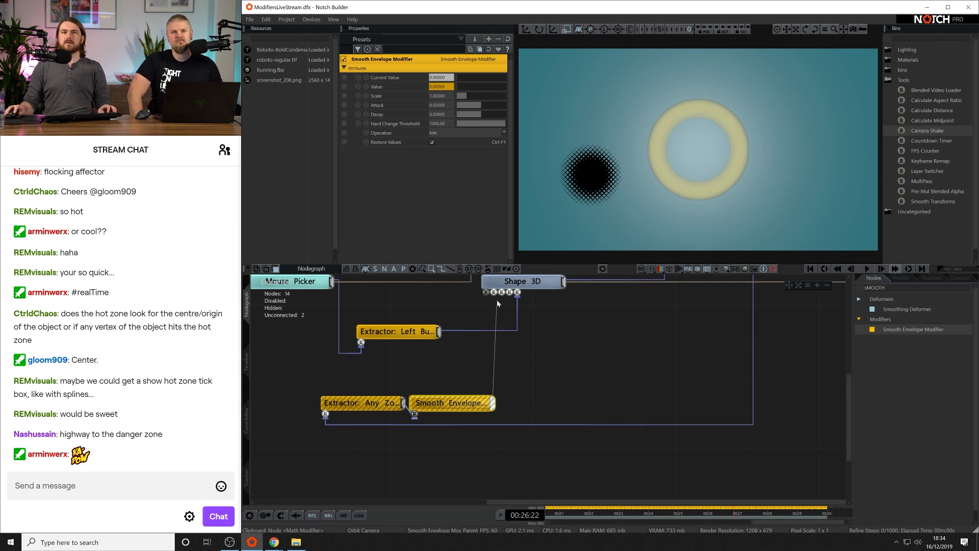
{"action": "left_click_drag", "start_coordinate": [495, 300], "coordinate": [494, 292]}
{"action": "left_click_drag", "start_coordinate": [493, 404], "coordinate": [509, 295]}
{"action": "left_click", "coordinate": [627, 352]}
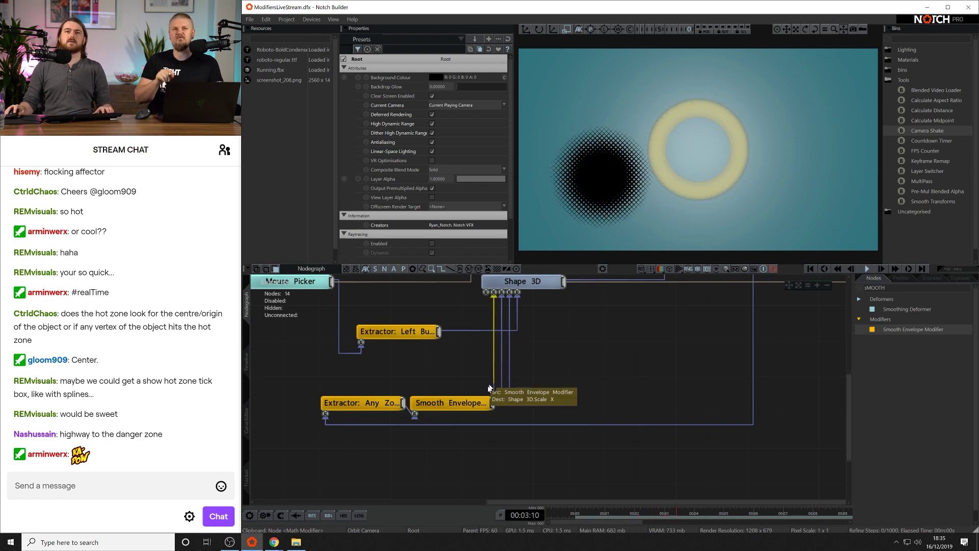
Set both Attack and Decay of the Smooth Envelope Modifier to 5.
{"action": "left_click", "coordinate": [474, 402]}
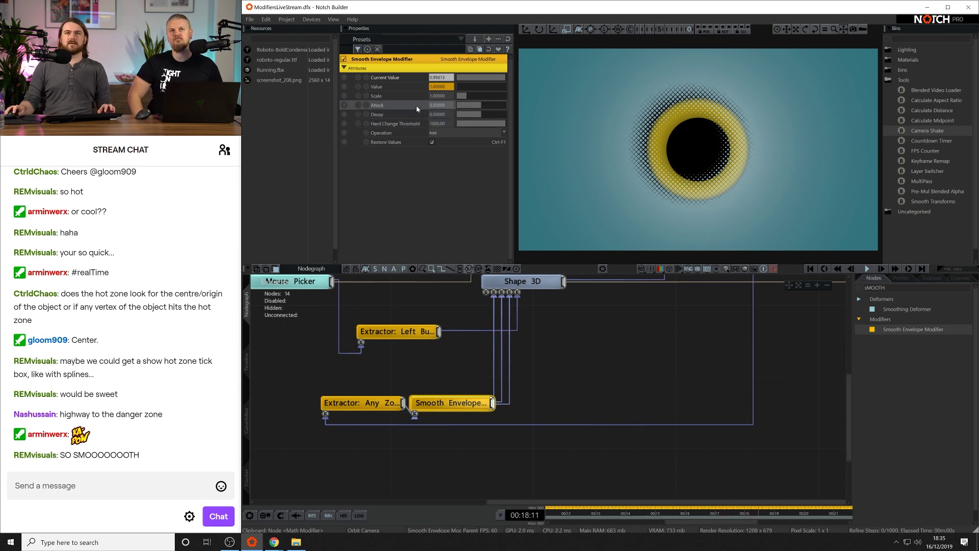
{"action": "left_click", "coordinate": [424, 117], "text": "shift"}
{"action": "left_click", "coordinate": [447, 108]}
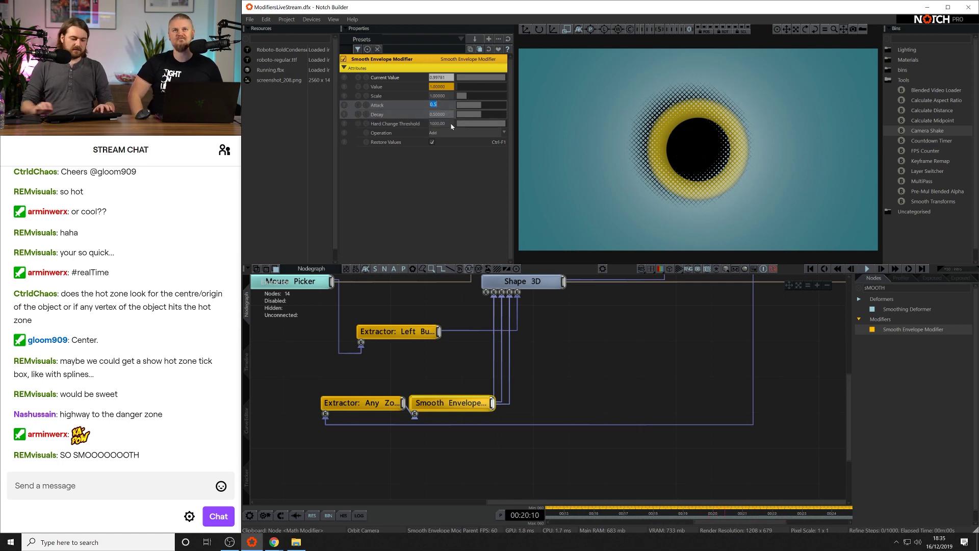
{"action": "type", "text": "5"}
{"action": "key", "text": "Return"}
{"action": "left_click", "coordinate": [571, 299]}
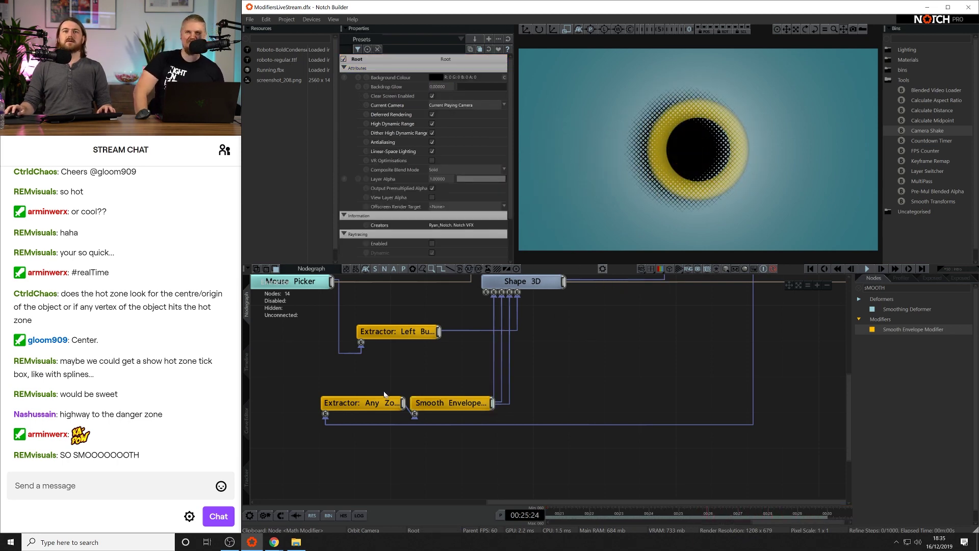
Set the Smooth Envelope Modifier's Scale to 2.5.
{"action": "left_click", "coordinate": [438, 402]}
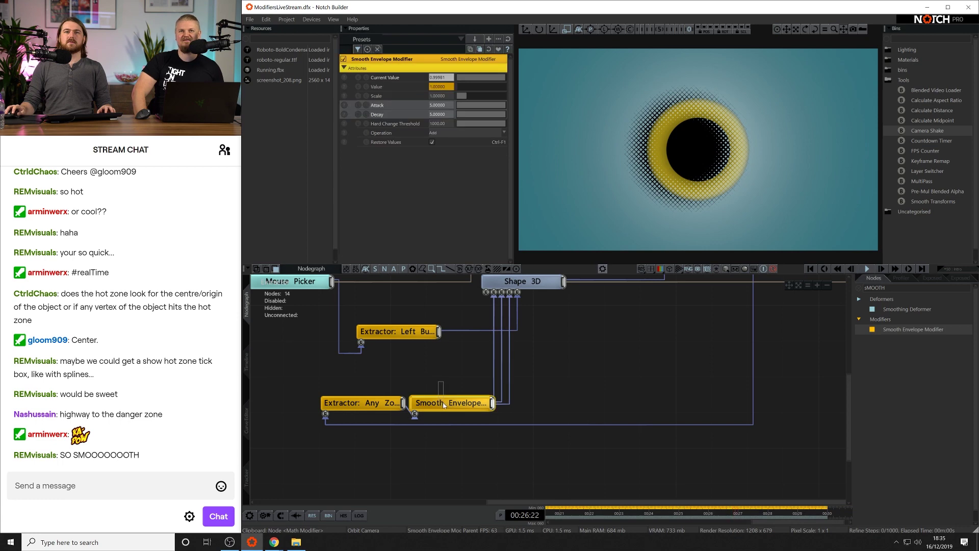
{"action": "left_click", "coordinate": [457, 97]}
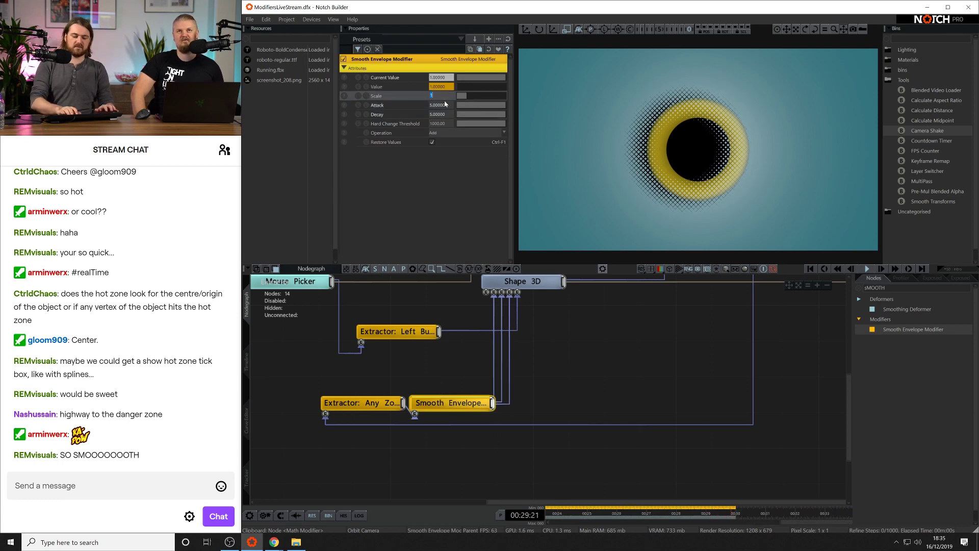
{"action": "type", "text": "2.5"}
{"action": "key", "text": "Return"}
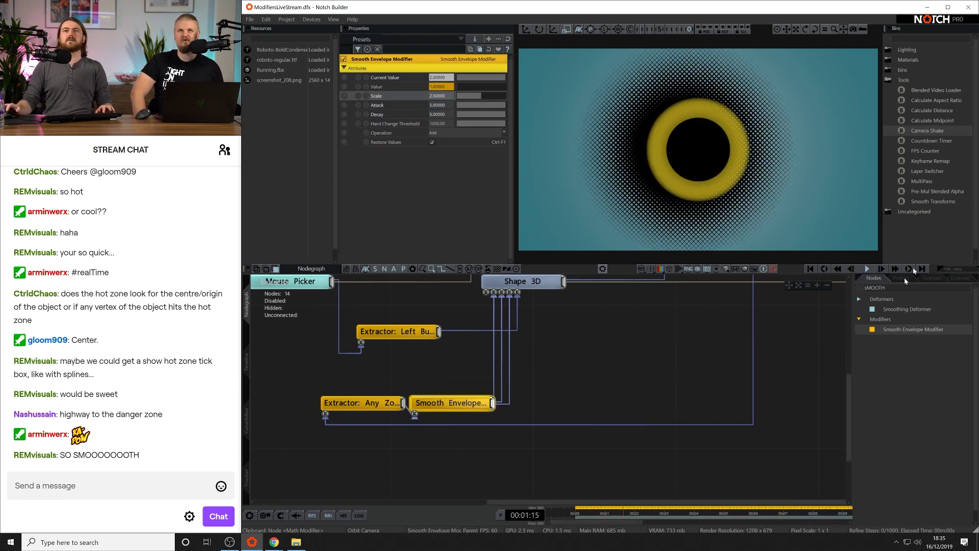
{"action": "left_click", "coordinate": [565, 354]}
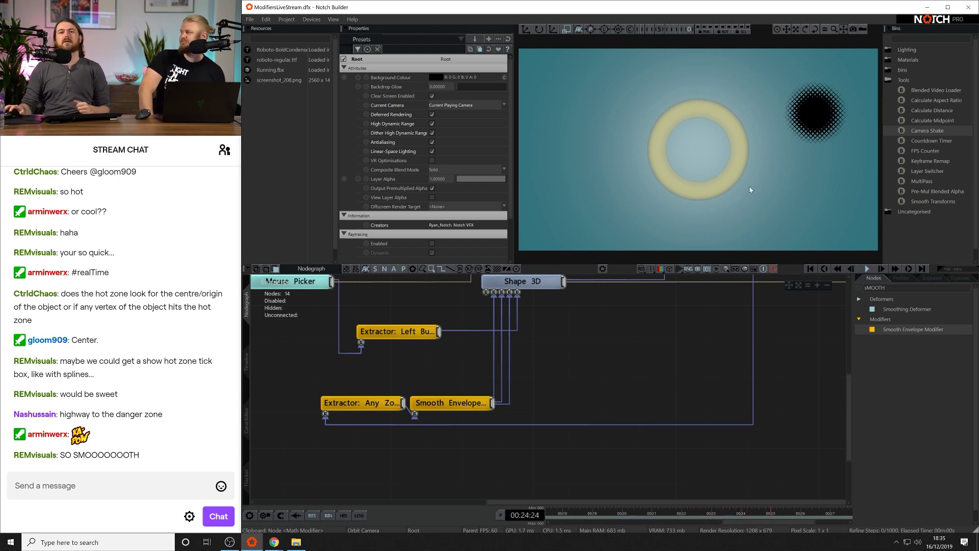
Disable the Hot Zone node in the nodegraph.
{"action": "scroll", "coordinate": [546, 397], "scroll_direction": "down", "scroll_amount": 3}
{"action": "scroll", "coordinate": [549, 415], "scroll_direction": "down", "scroll_amount": 2}
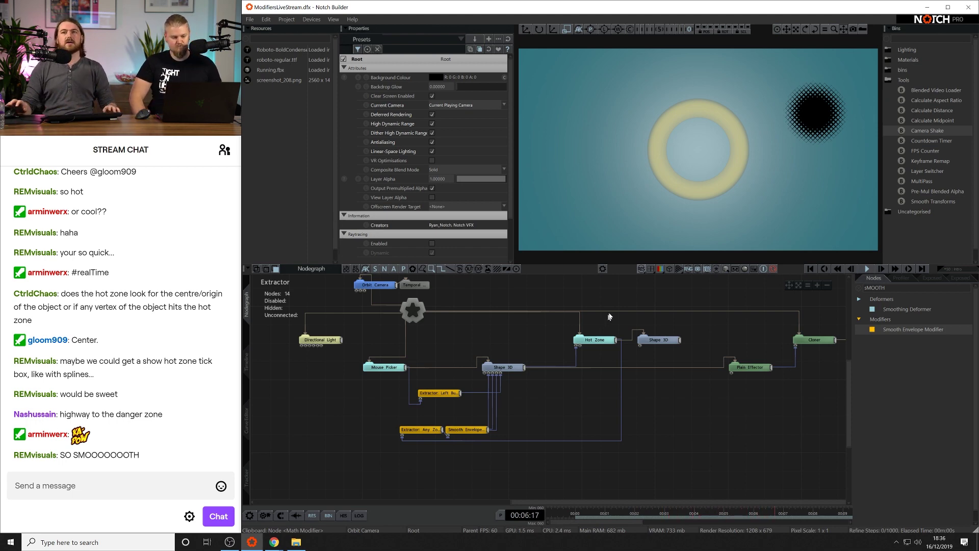
{"action": "left_click", "coordinate": [595, 339]}
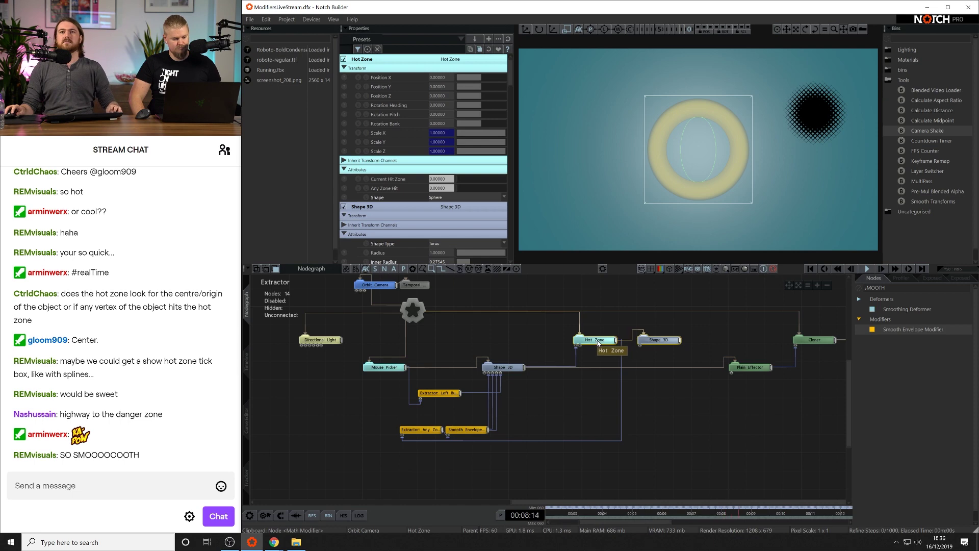
{"action": "left_click", "coordinate": [595, 326]}
{"action": "left_click", "coordinate": [598, 339]}
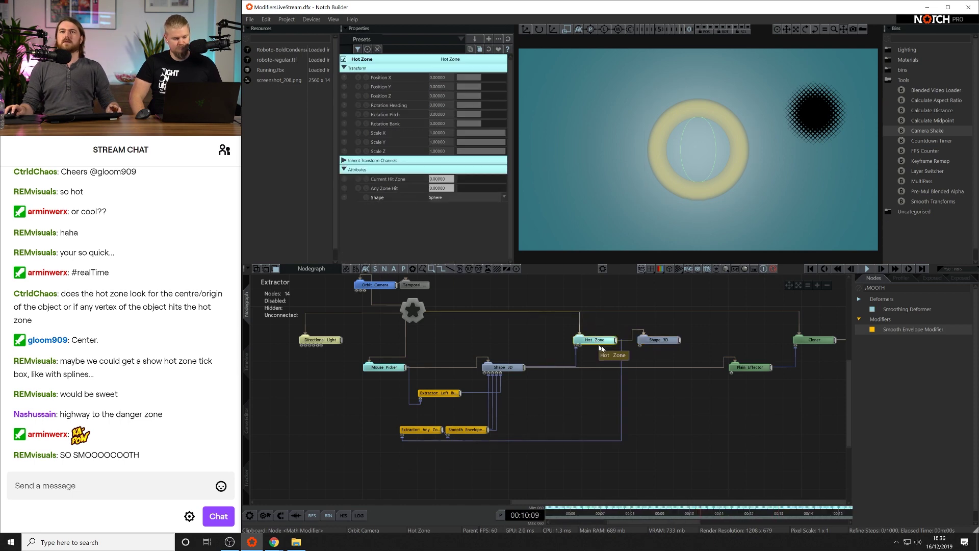
{"action": "key", "text": "d"}
Add a Proximity Modifier node to the nodegraph below the torus's Shape 3D.
{"action": "left_click", "coordinate": [744, 394]}
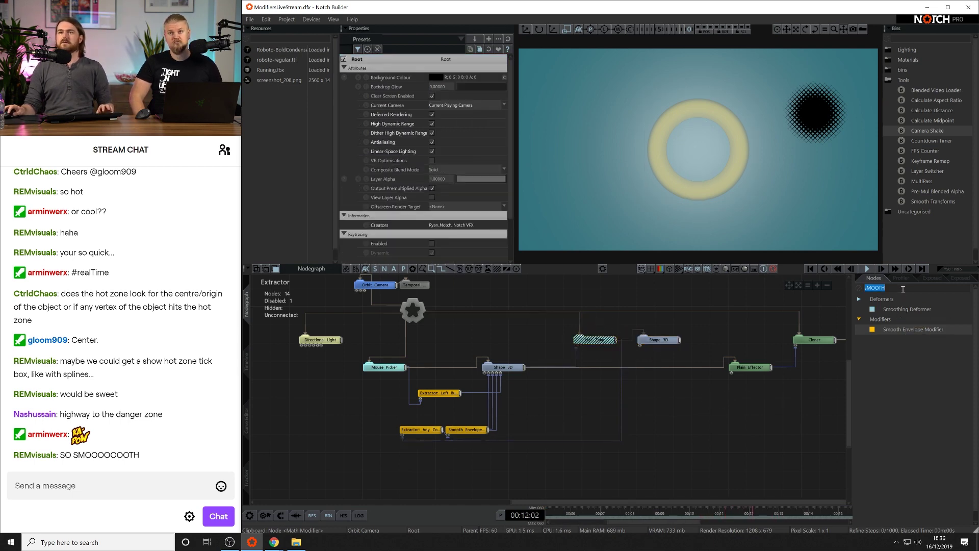
{"action": "type", "text": "pROXI"}
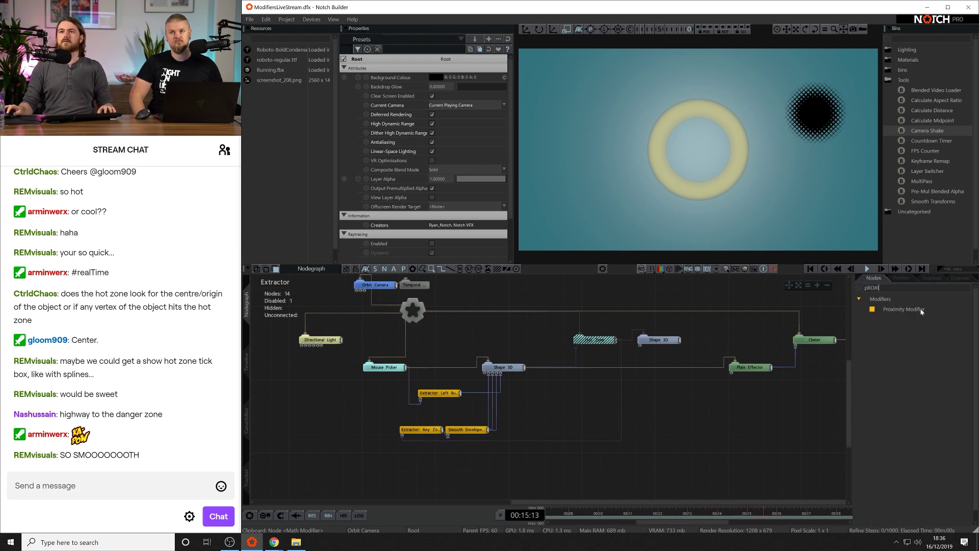
{"action": "left_click_drag", "start_coordinate": [893, 312], "coordinate": [659, 399]}
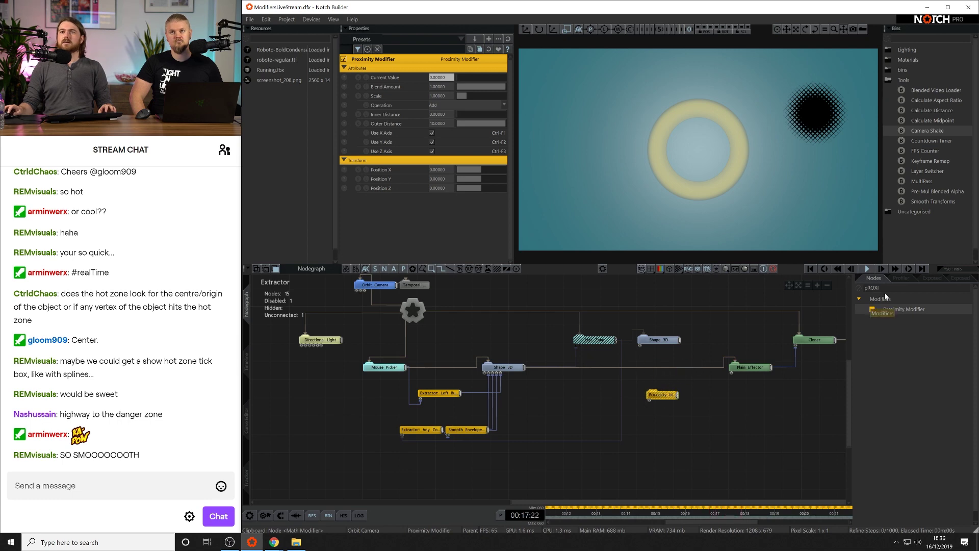
{"action": "key", "text": "BackSpace"}
{"action": "key", "text": "BackSpace"}
{"action": "key", "text": "BackSpace"}
{"action": "key", "text": "BackSpace"}
{"action": "key", "text": "BackSpace"}
{"action": "type", "text": "sHAP"}
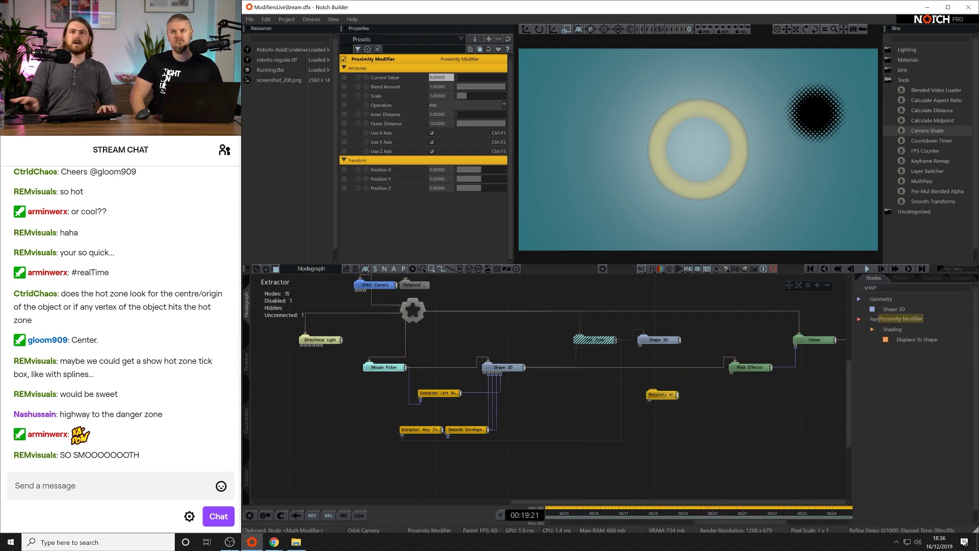
Duplicate the torus's Shape 3D node and disable the original.
{"action": "left_click", "coordinate": [657, 340]}
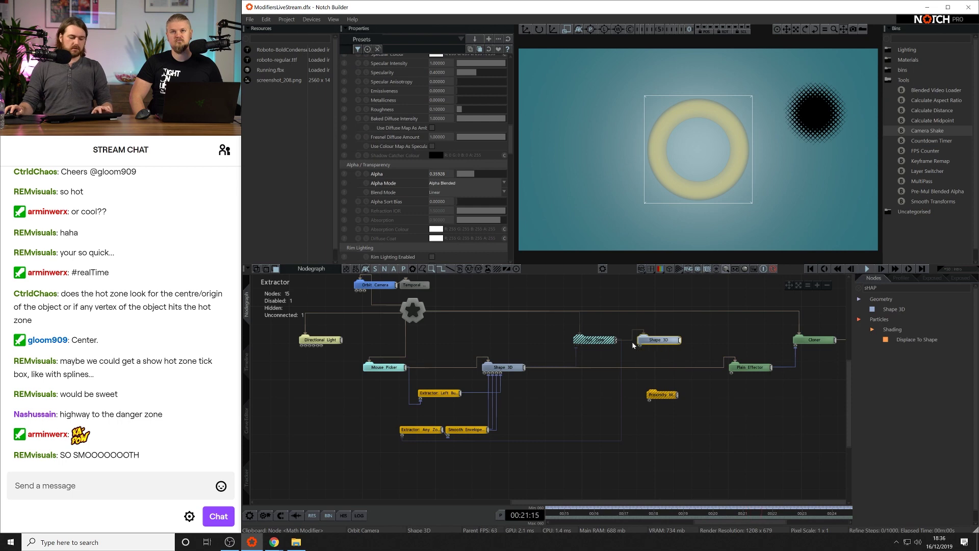
{"action": "key", "text": "ctrl+c"}
{"action": "key", "text": "ctrl+v"}
{"action": "left_click", "coordinate": [664, 341]}
{"action": "key", "text": "ctrl+e"}
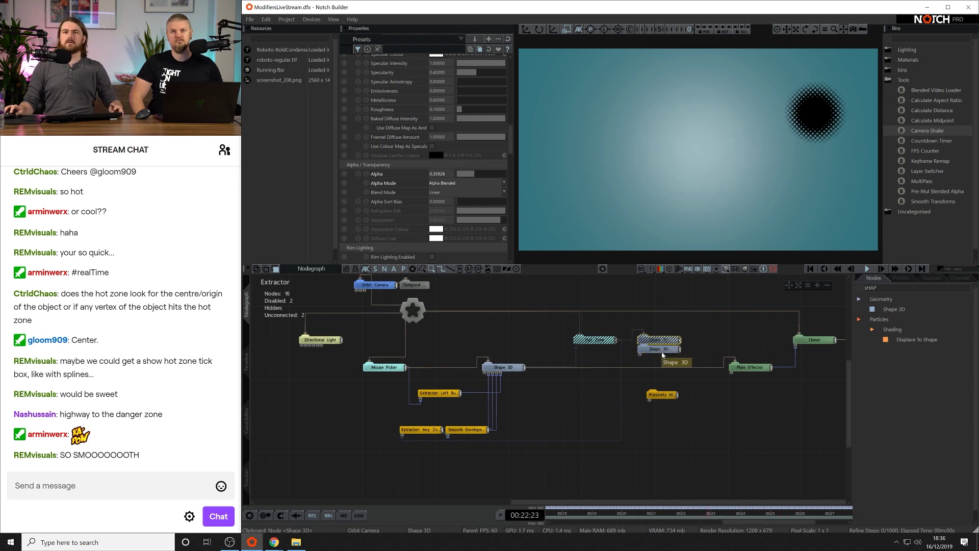
Connect the duplicated torus to the Root beside the Proximity Modifier and move it along negative X to the left half of the scene.
{"action": "left_click_drag", "start_coordinate": [662, 350], "coordinate": [580, 316]}
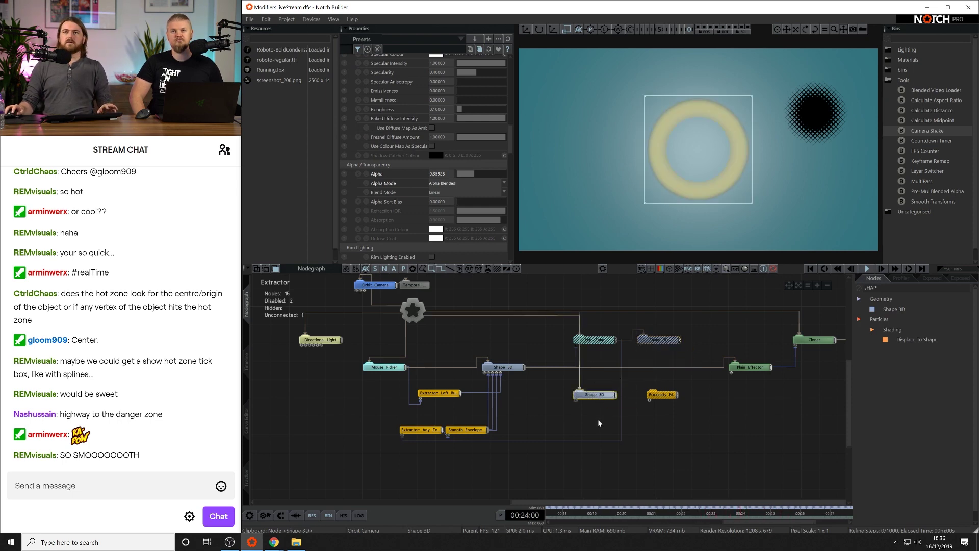
{"action": "key", "text": "w"}
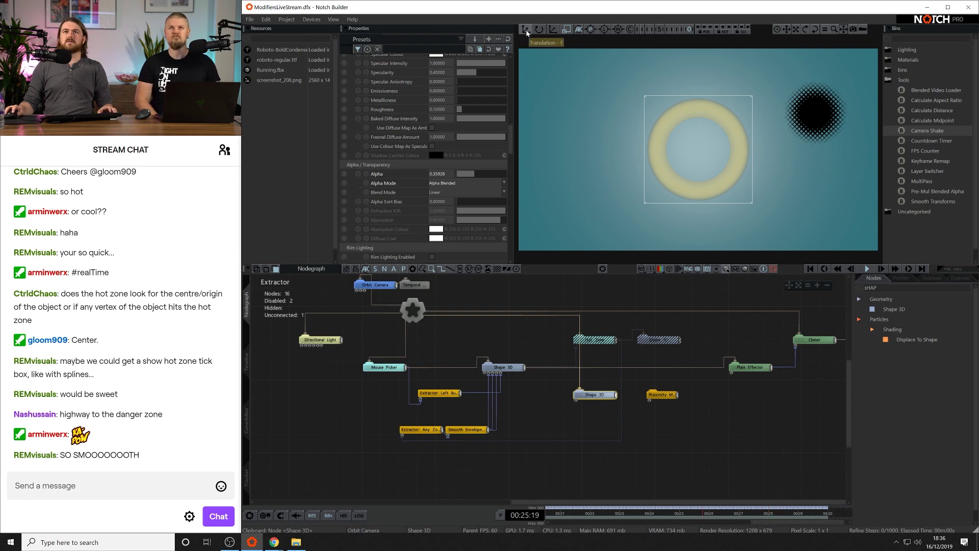
{"action": "left_click_drag", "start_coordinate": [733, 148], "coordinate": [640, 149]}
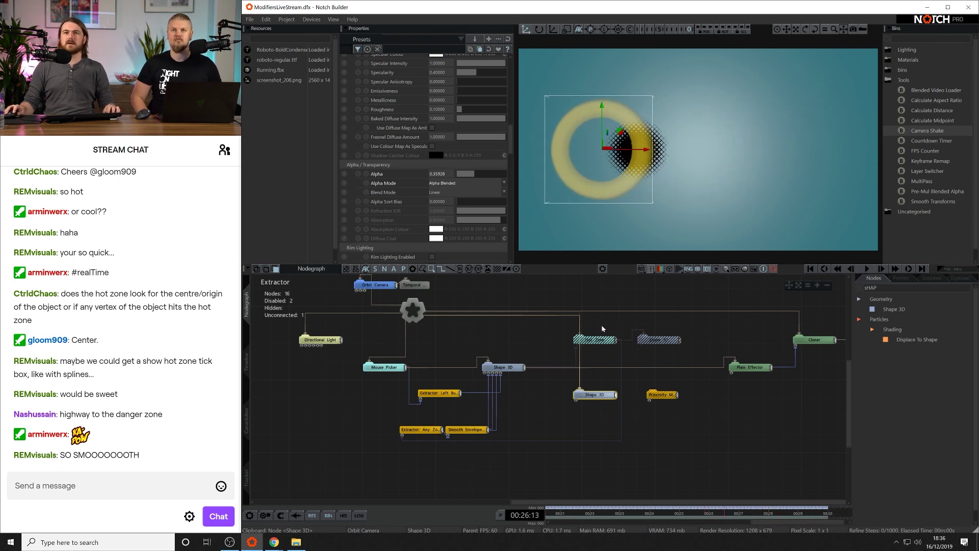
Re-enable the Hot Zone and its torus, and move the Hot Zone along X to about 3.4.
{"action": "left_click_drag", "start_coordinate": [602, 327], "coordinate": [666, 359]}
{"action": "key", "text": "d"}
{"action": "left_click", "coordinate": [632, 354]}
{"action": "left_click", "coordinate": [605, 339]}
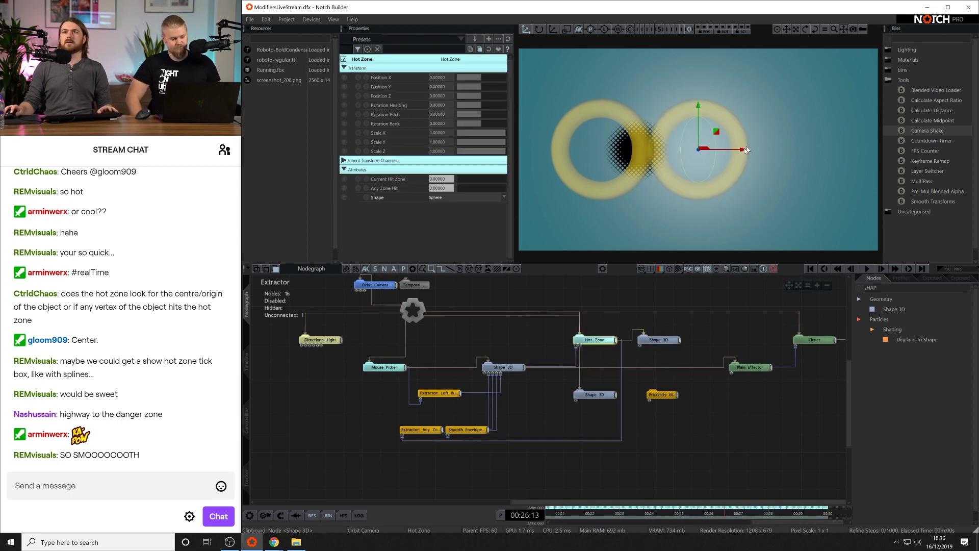
{"action": "left_click_drag", "start_coordinate": [746, 149], "coordinate": [849, 153]}
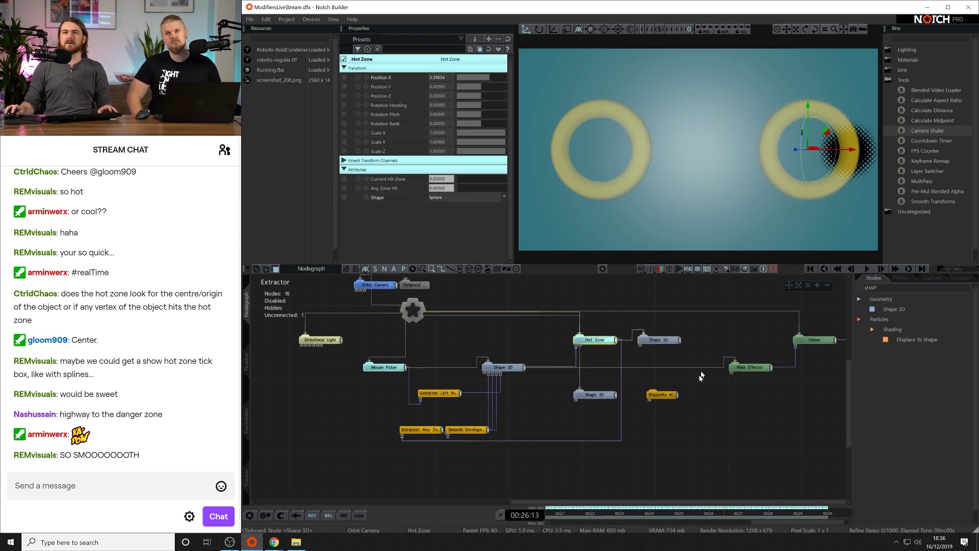
Connect the Proximity Modifier under the duplicated torus's Shape 3D and set its Outer Distance to 2.
{"action": "left_click", "coordinate": [602, 395]}
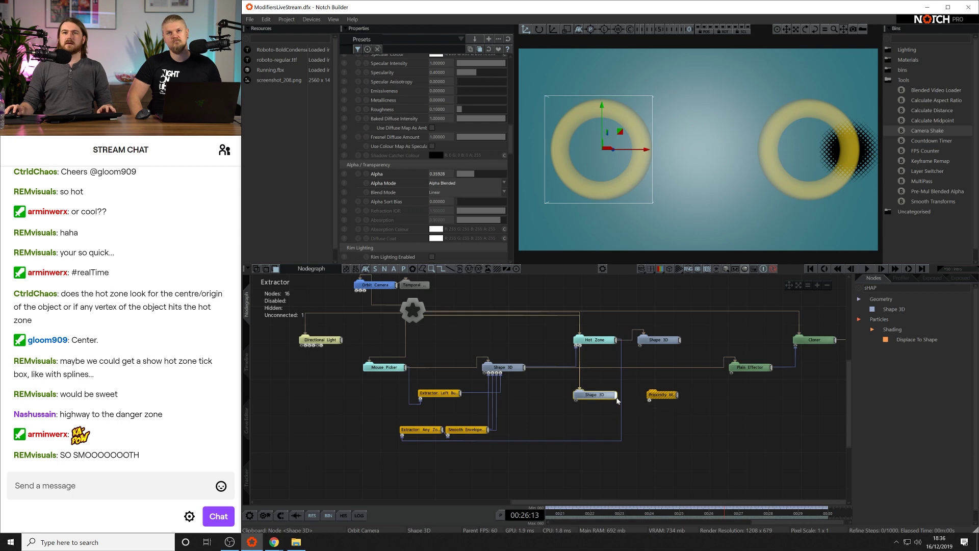
{"action": "left_click_drag", "start_coordinate": [617, 394], "coordinate": [661, 395]}
{"action": "left_click", "coordinate": [663, 420]}
{"action": "left_click", "coordinate": [660, 395]}
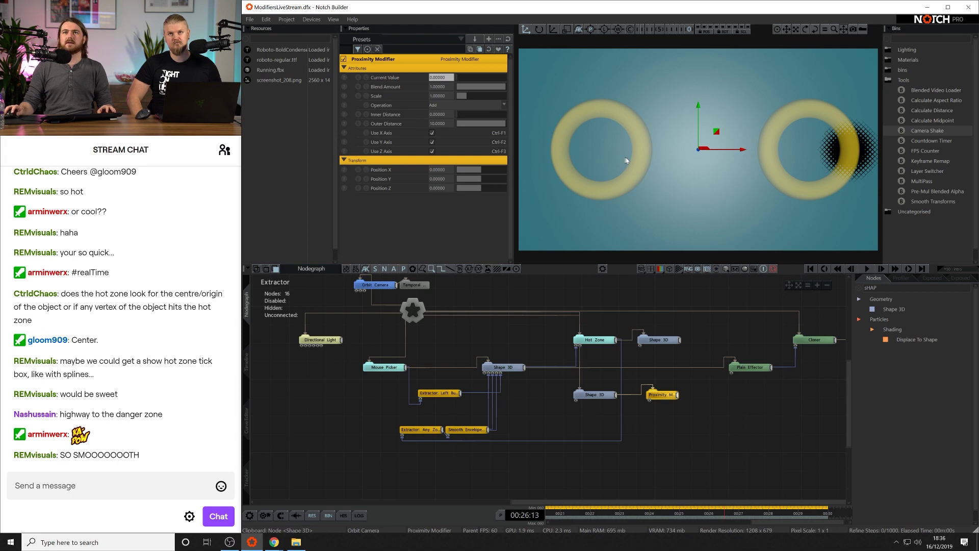
{"action": "left_click_drag", "start_coordinate": [435, 120], "coordinate": [451, 141]}
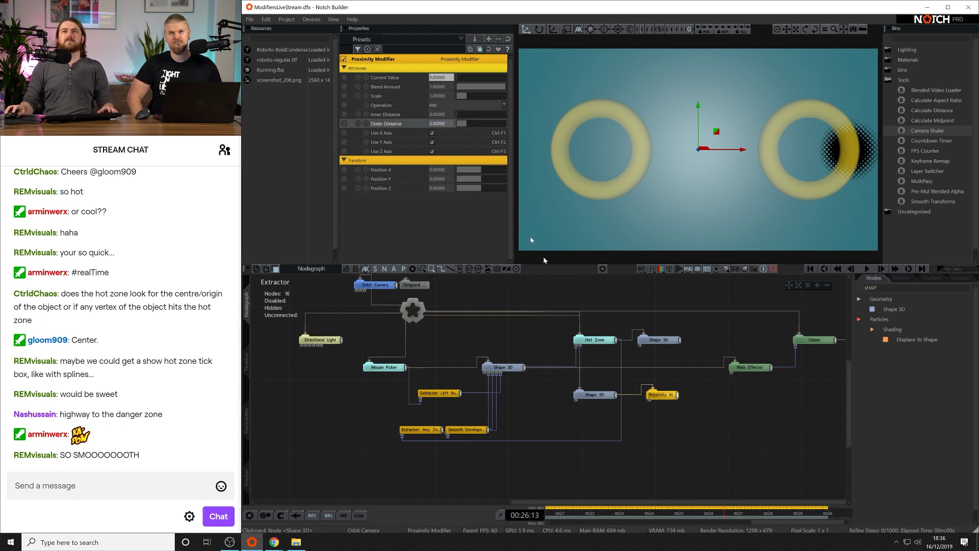
Reposition the Proximity Modifier below the duplicated torus's Shape 3D and feed the Mouse Picker's Shape 3D into its input.
{"action": "left_click", "coordinate": [665, 401]}
{"action": "left_click", "coordinate": [665, 395]}
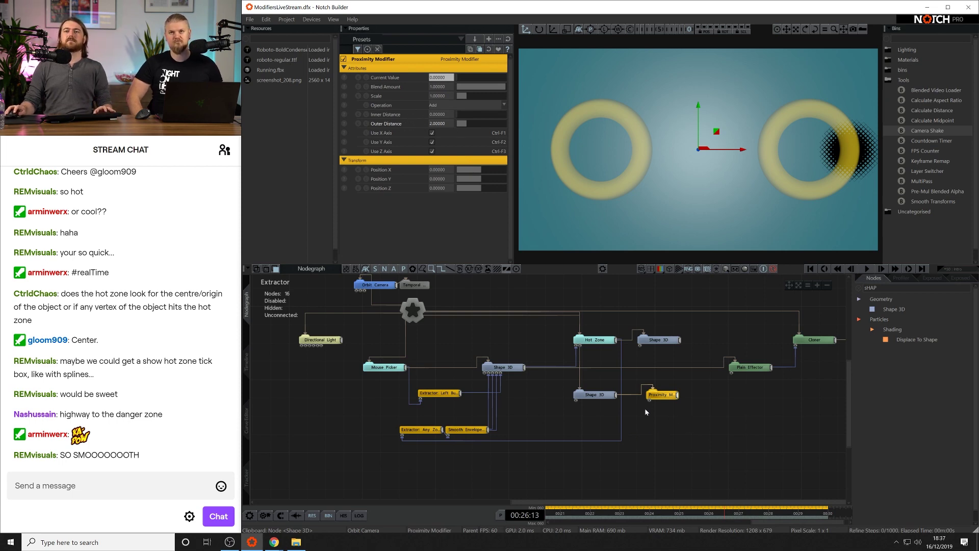
{"action": "left_click_drag", "start_coordinate": [660, 398], "coordinate": [559, 417]}
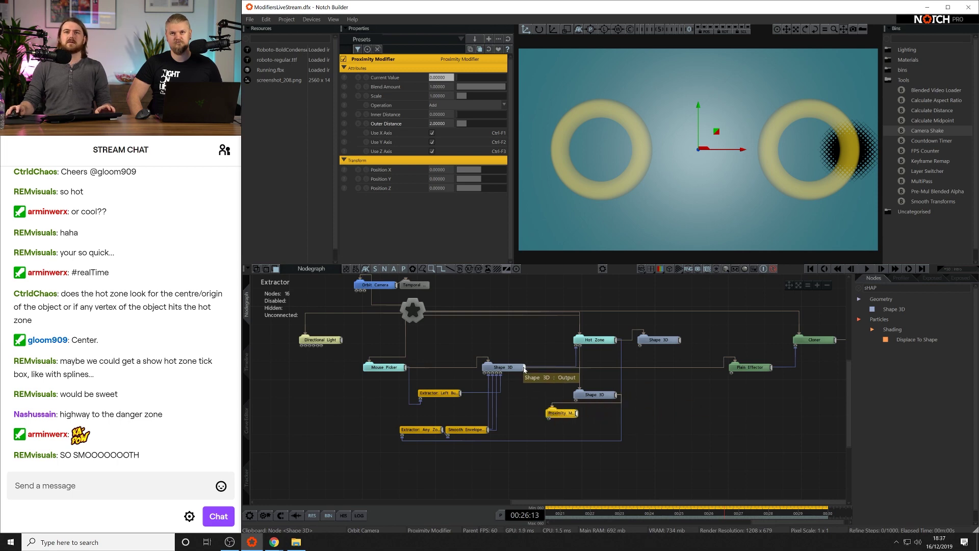
{"action": "left_click_drag", "start_coordinate": [540, 418], "coordinate": [659, 418]}
{"action": "left_click", "coordinate": [670, 421]}
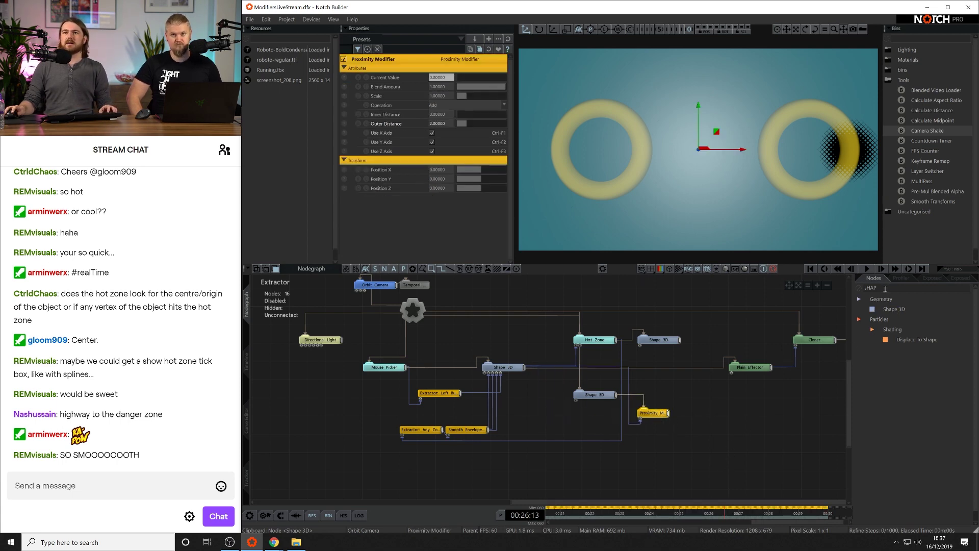
Search the node library for "ENVE" and add an Envelope Modifier to the empty area below the Proximity Modifier.
{"action": "type", "text": "ENCE"}
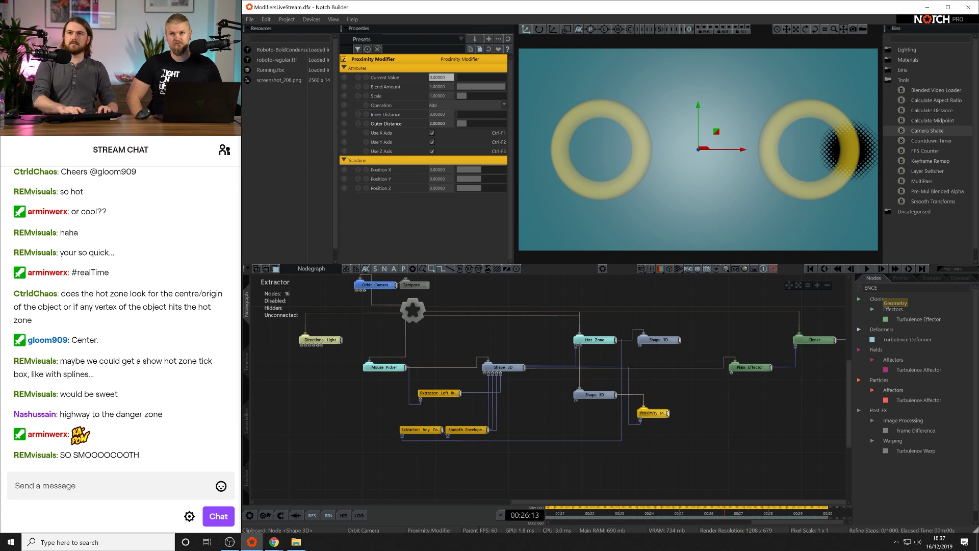
{"action": "key", "text": "BackSpace"}
{"action": "key", "text": "BackSpace"}
{"action": "type", "text": "VE"}
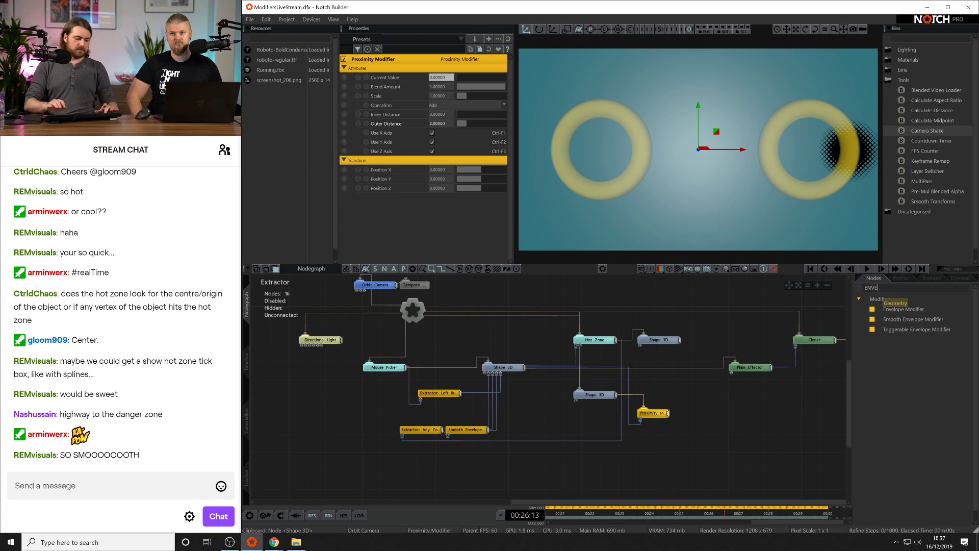
{"action": "left_click_drag", "start_coordinate": [903, 309], "coordinate": [567, 473]}
{"action": "left_click", "coordinate": [655, 415]}
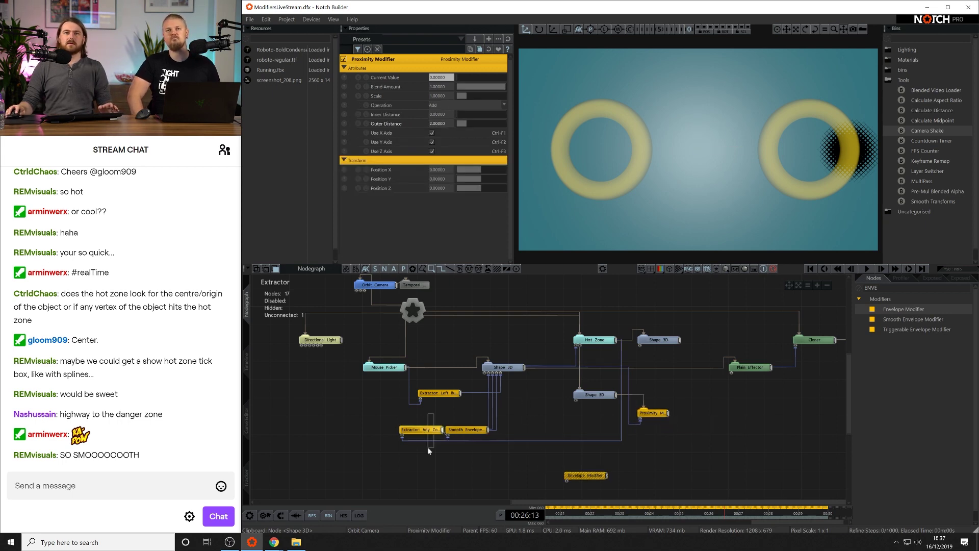
Connect the Proximity Modifier's output to the Envelope Modifier's input and place the Envelope Modifier under the Smooth Envelope Modifier.
{"action": "left_click", "coordinate": [430, 430]}
{"action": "left_click", "coordinate": [593, 343]}
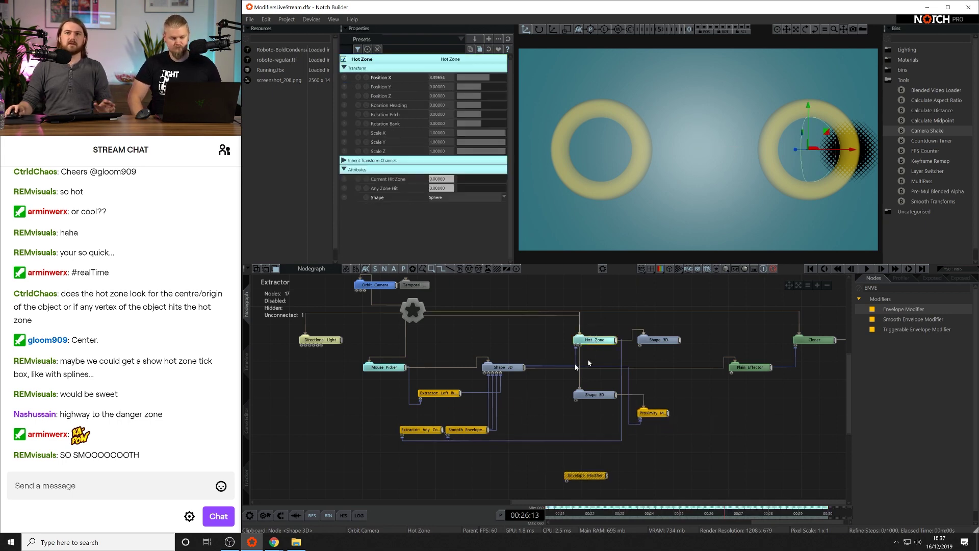
{"action": "left_click_drag", "start_coordinate": [402, 436], "coordinate": [408, 443]}
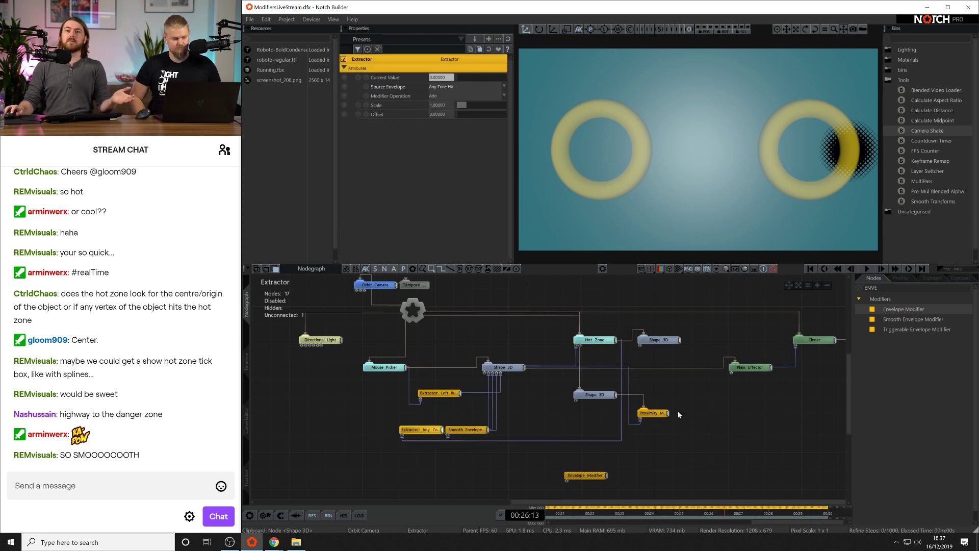
{"action": "left_click_drag", "start_coordinate": [669, 417], "coordinate": [468, 452]}
{"action": "left_click_drag", "start_coordinate": [407, 451], "coordinate": [462, 423]}
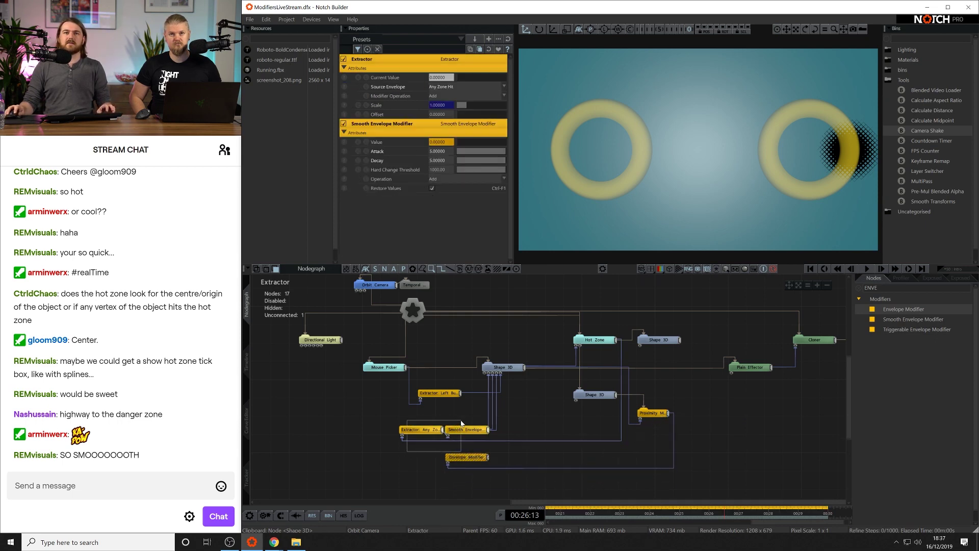
Link the Envelope Modifier to the Mouse Picker's Shape 3D and align it beneath the Smooth Envelope Modifier.
{"action": "scroll", "coordinate": [527, 411], "scroll_direction": "up", "scroll_amount": 4}
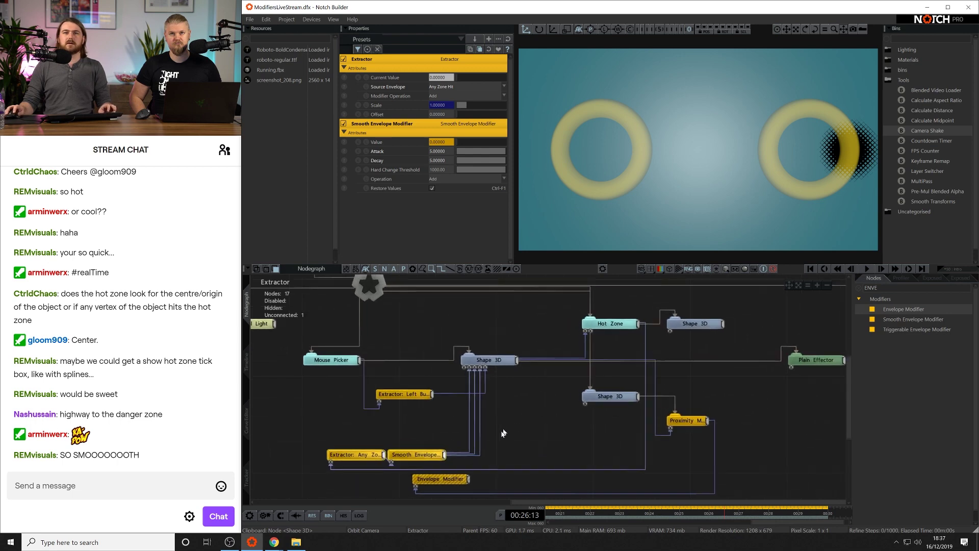
{"action": "left_click", "coordinate": [477, 440]}
{"action": "left_click_drag", "start_coordinate": [454, 440], "coordinate": [507, 326]}
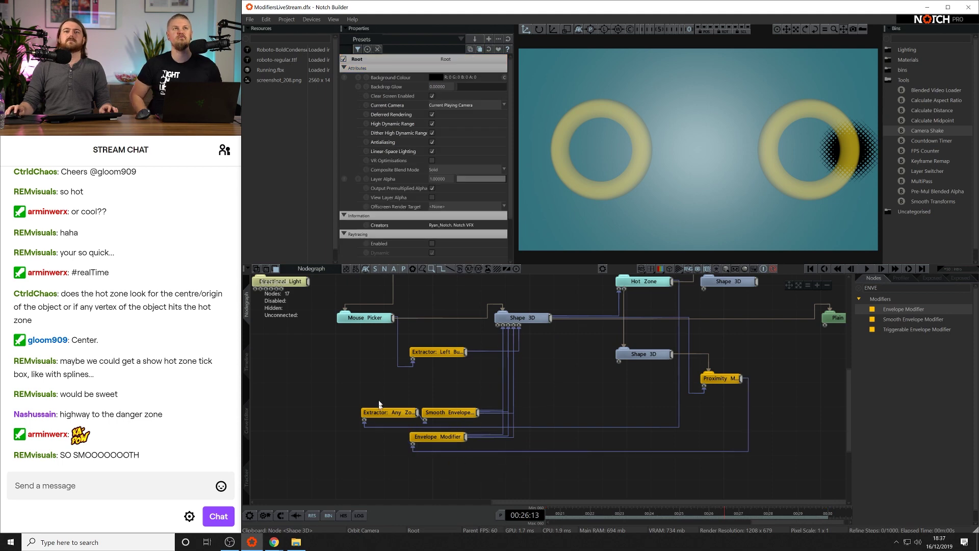
{"action": "left_click_drag", "start_coordinate": [440, 441], "coordinate": [452, 453]}
{"action": "left_click", "coordinate": [681, 372]}
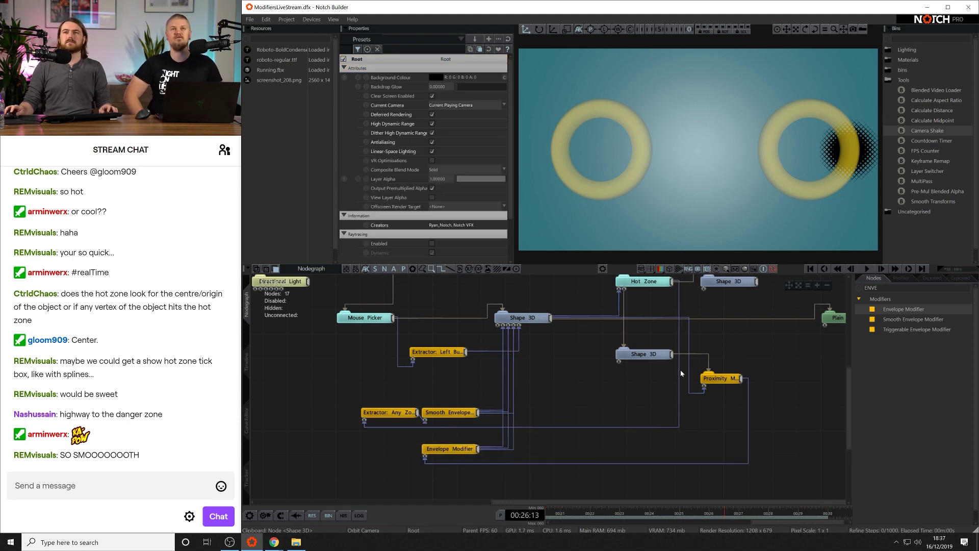
Review the extractor network, examining the Hot Zone and its torus, then the Envelope and Smooth Envelope Modifiers' settings.
{"action": "middle_click_drag", "start_coordinate": [560, 369], "coordinate": [558, 411]}
{"action": "scroll", "coordinate": [558, 410], "scroll_direction": "down", "scroll_amount": 3}
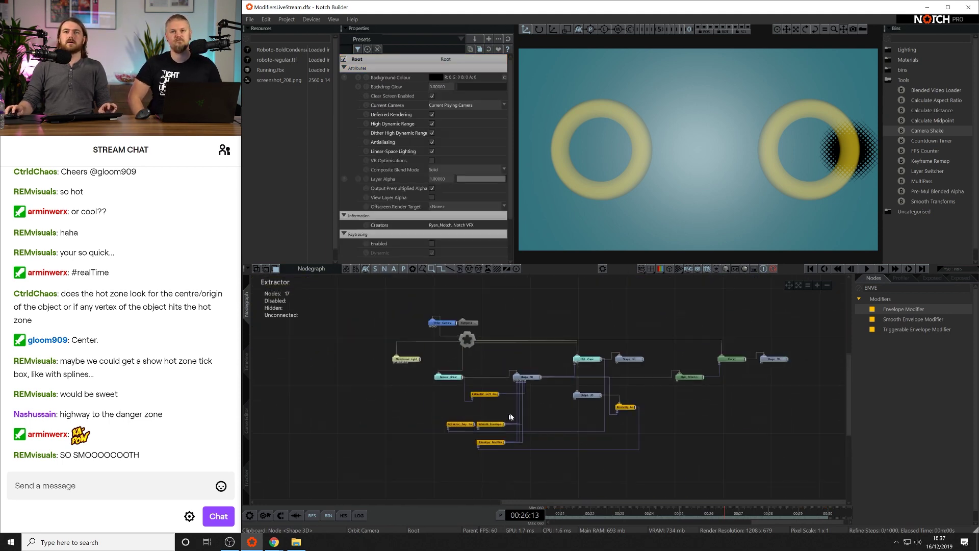
{"action": "scroll", "coordinate": [543, 412], "scroll_direction": "up", "scroll_amount": 2}
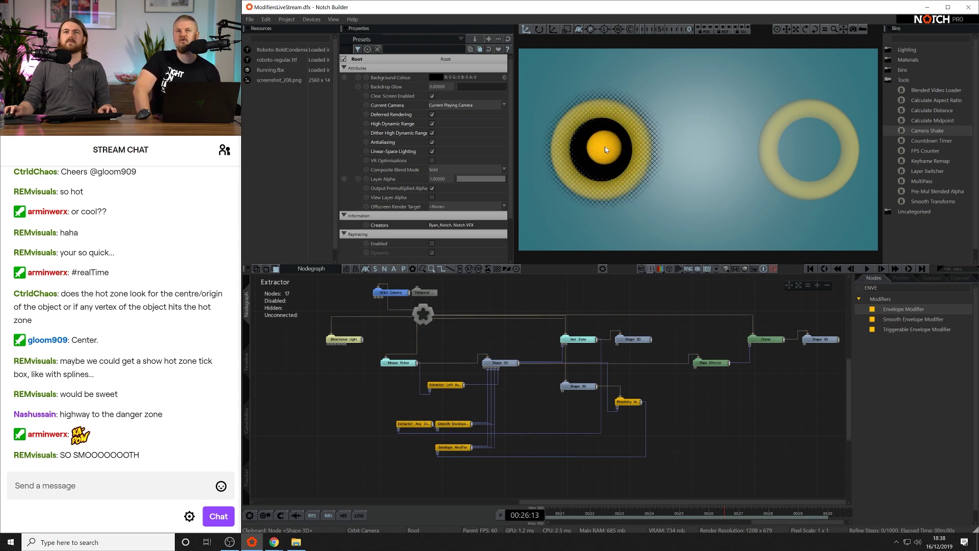
{"action": "left_click", "coordinate": [581, 339]}
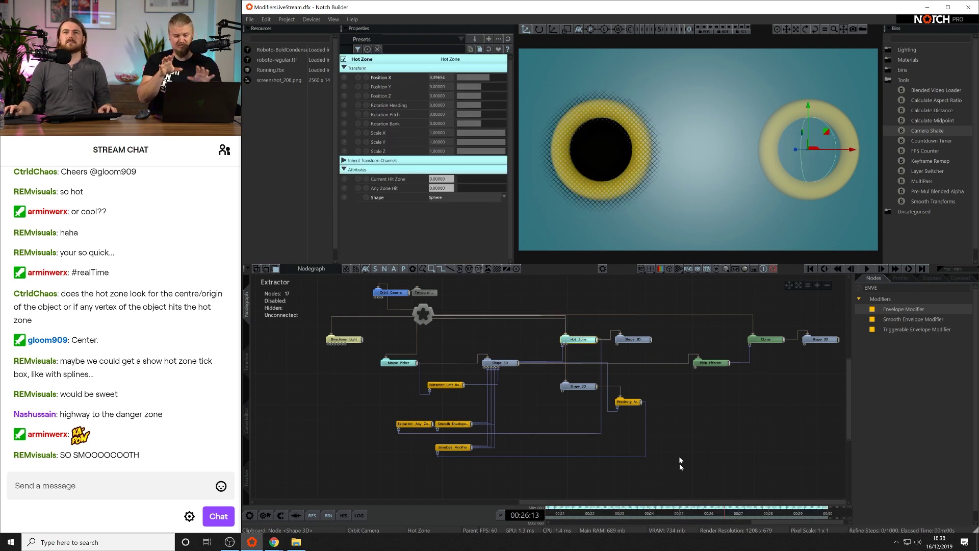
{"action": "left_click", "coordinate": [633, 339]}
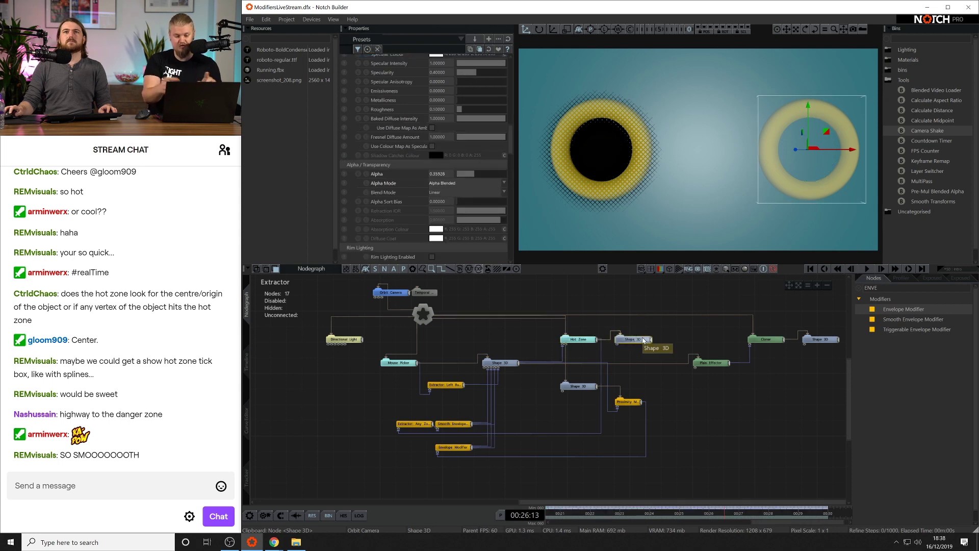
{"action": "left_click", "coordinate": [573, 343]}
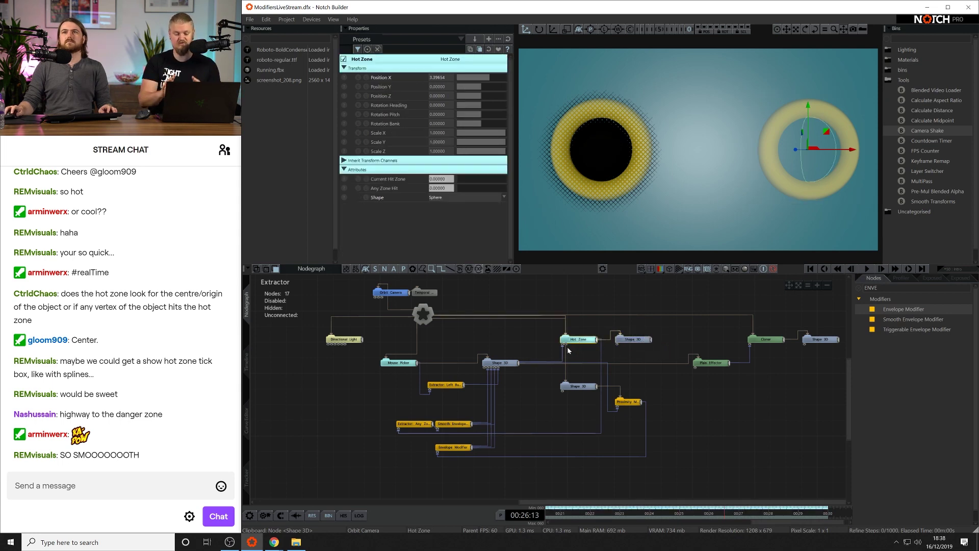
{"action": "left_click", "coordinate": [625, 338]}
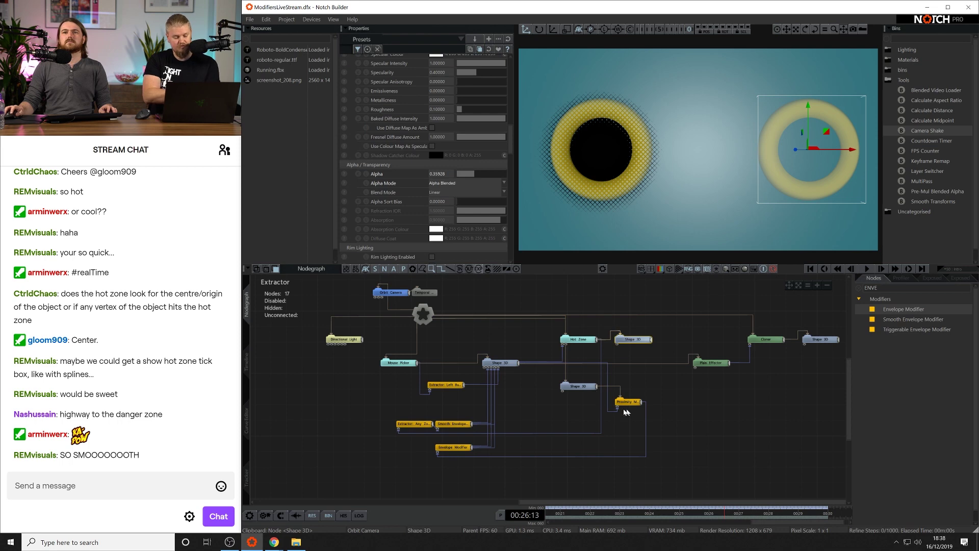
{"action": "scroll", "coordinate": [525, 431], "scroll_direction": "up", "scroll_amount": 4}
{"action": "left_click", "coordinate": [439, 387]}
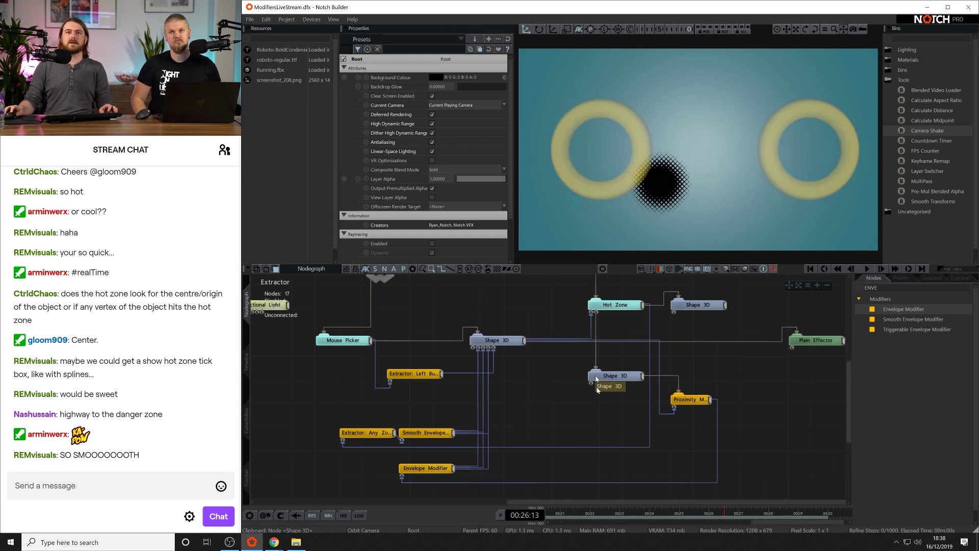
{"action": "left_click", "coordinate": [425, 467]}
{"action": "left_click", "coordinate": [428, 434]}
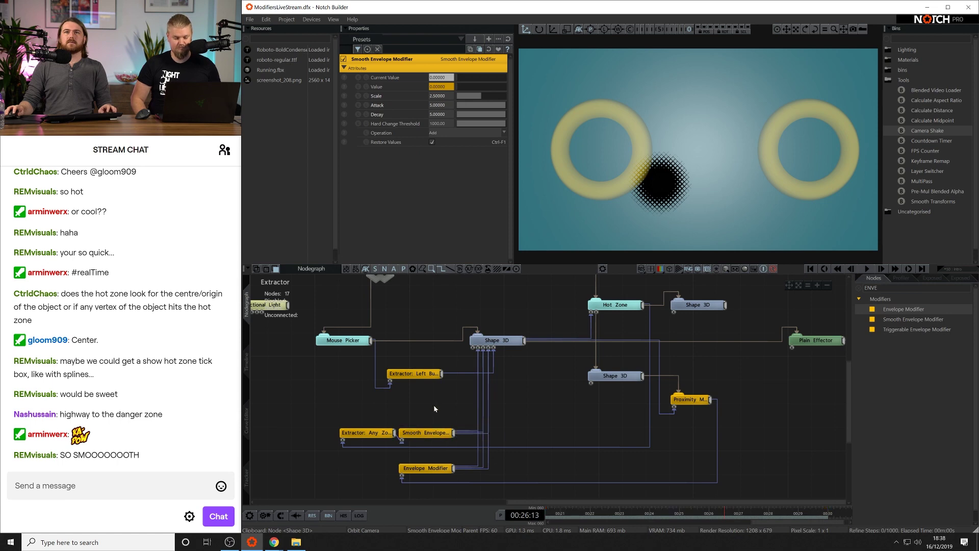
{"action": "left_click", "coordinate": [737, 306]}
{"action": "middle_click_drag", "start_coordinate": [736, 319], "coordinate": [652, 356]}
{"action": "scroll", "coordinate": [663, 358], "scroll_direction": "down", "scroll_amount": 5}
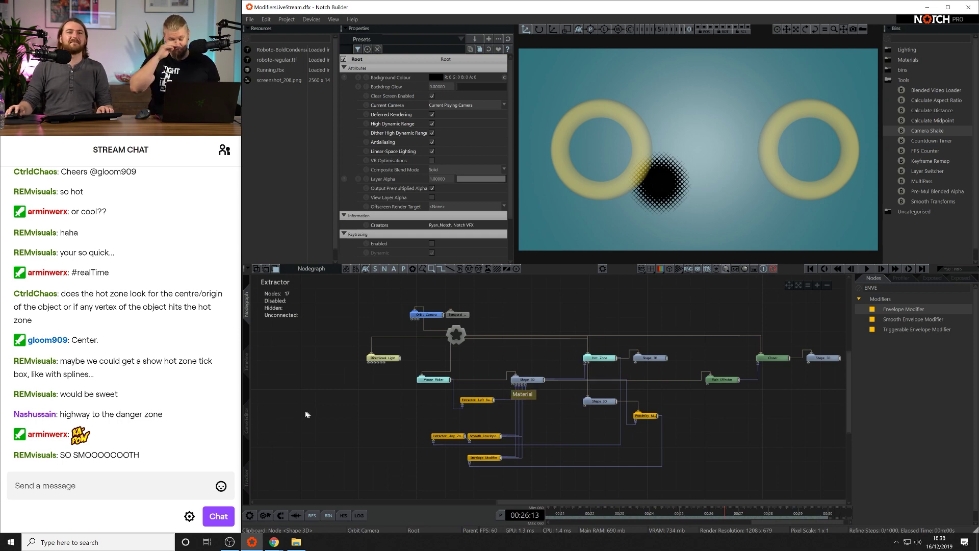
Collapse the Extractor layer in the timeline and open the Time Stretch 3D Object layer's nodegraph.
{"action": "left_click", "coordinate": [247, 362]}
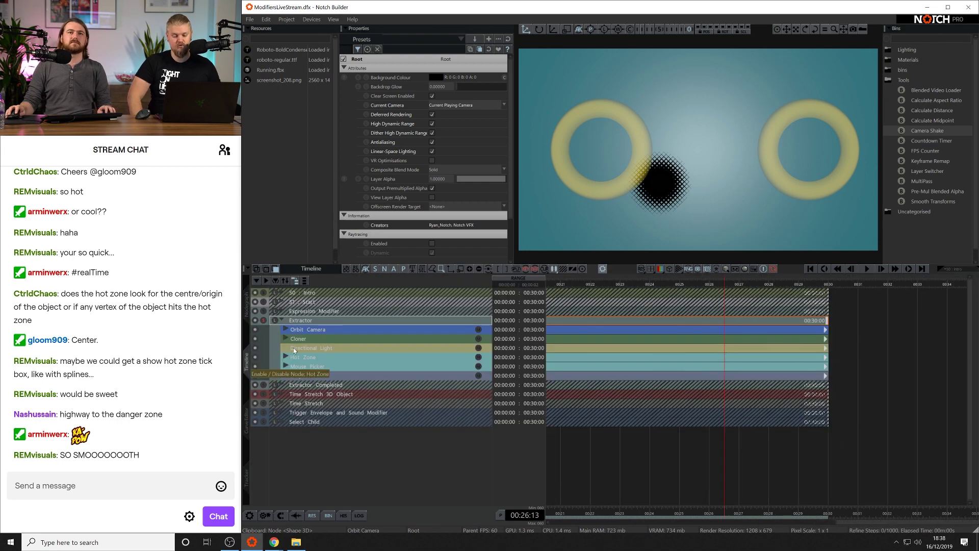
{"action": "left_click", "coordinate": [283, 320]}
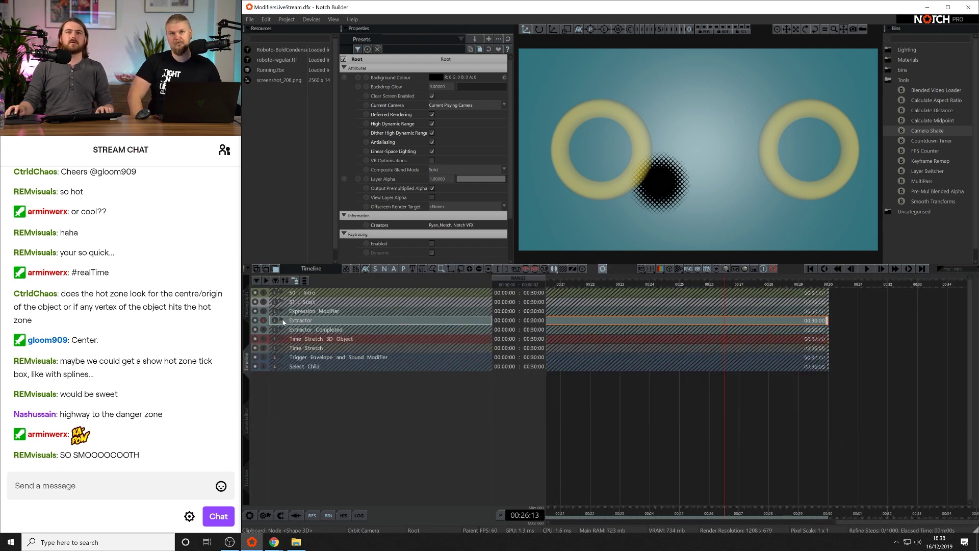
{"action": "left_click", "coordinate": [297, 338]}
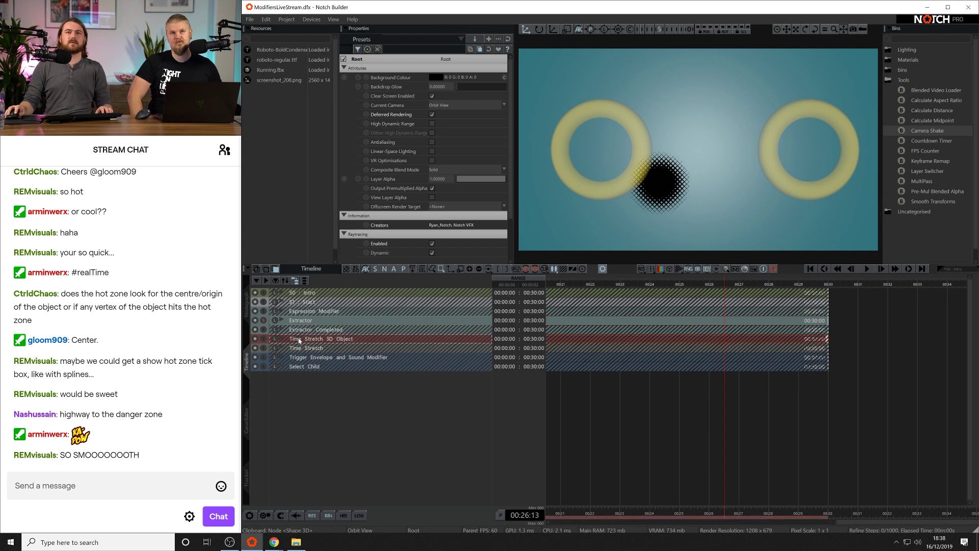
{"action": "left_click", "coordinate": [246, 306]}
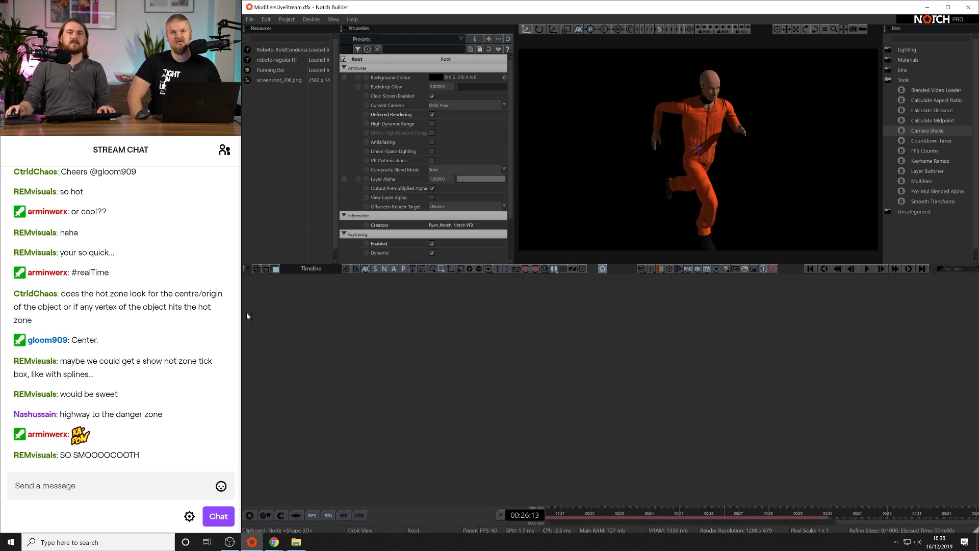
Spread out the nodegraph by moving the Sky Light and Directional Light to one side of the Root and the Imported 3D Scene to the other.
{"action": "middle_click_drag", "start_coordinate": [545, 379], "coordinate": [411, 393]}
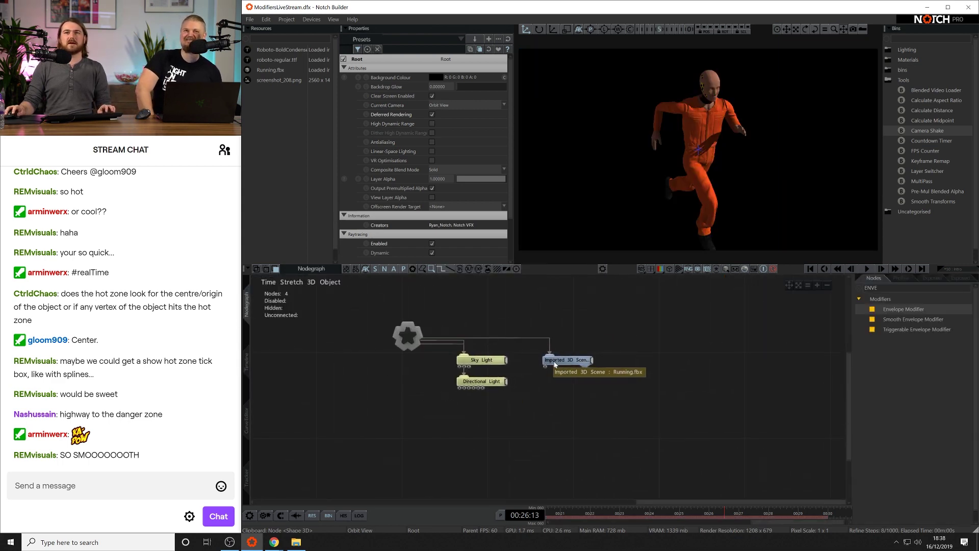
{"action": "left_click_drag", "start_coordinate": [567, 364], "coordinate": [600, 387]}
{"action": "left_click", "coordinate": [482, 381]}
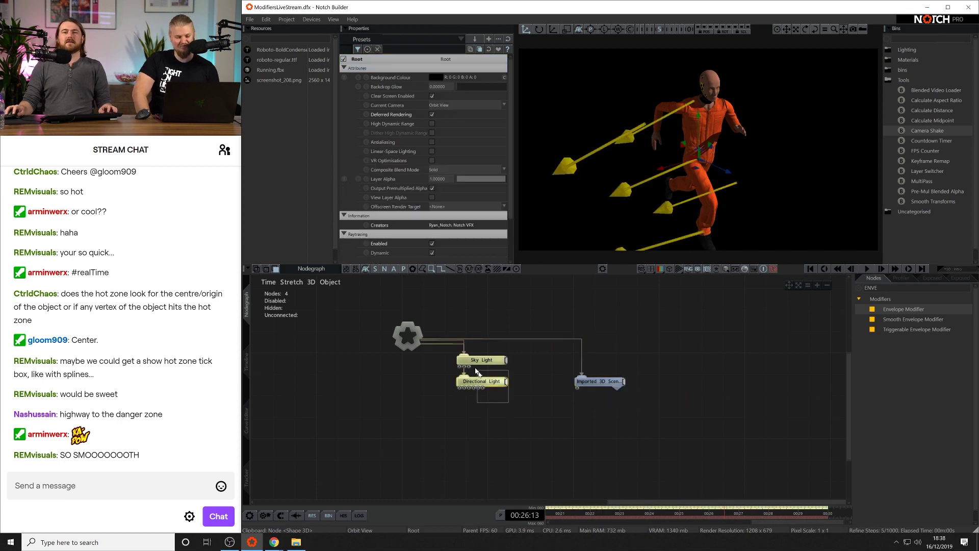
{"action": "left_click_drag", "start_coordinate": [476, 360], "coordinate": [338, 370]}
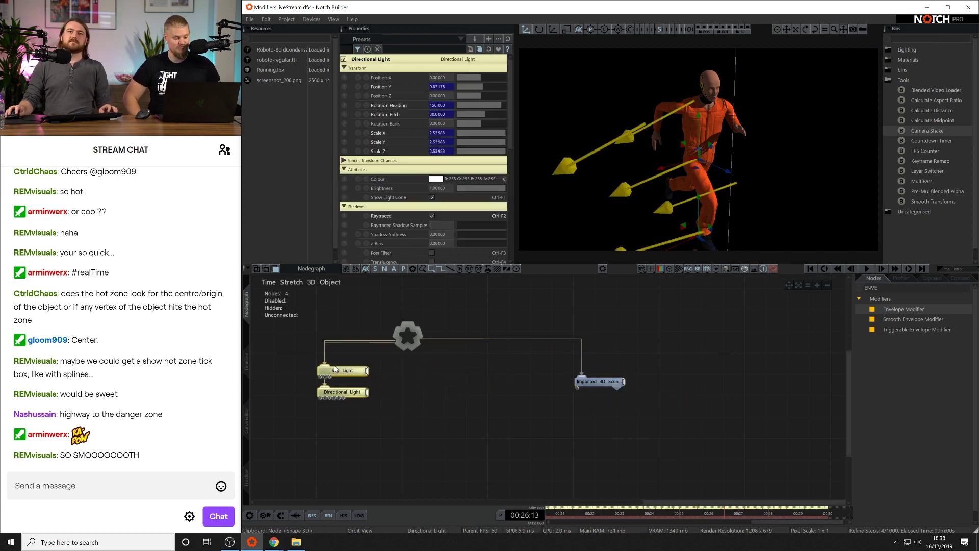
{"action": "middle_click_drag", "start_coordinate": [406, 395], "coordinate": [433, 381]}
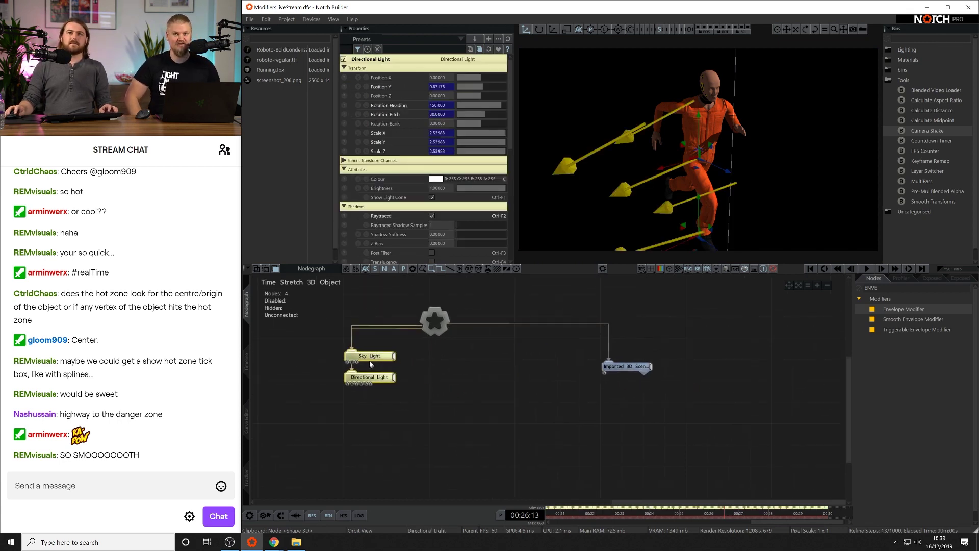
{"action": "mouse_move", "coordinate": [383, 356]}
{"action": "left_mouse_down"}
{"action": "mouse_move", "coordinate": [372, 366]}
{"action": "mouse_move", "coordinate": [382, 366]}
{"action": "left_mouse_up"}
{"action": "middle_click_drag", "start_coordinate": [402, 371], "coordinate": [417, 392]}
{"action": "scroll", "coordinate": [429, 359], "scroll_direction": "up", "scroll_amount": 3}
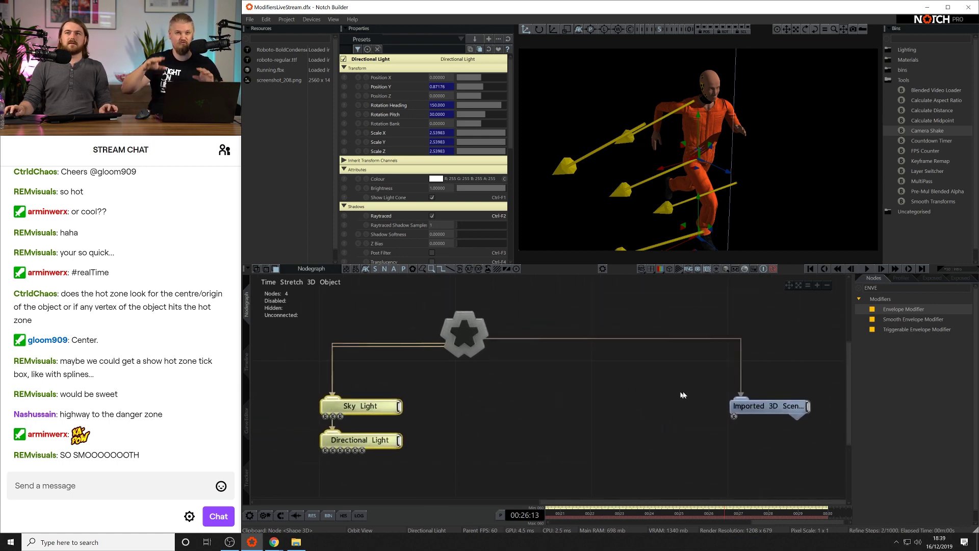
{"action": "left_click_drag", "start_coordinate": [773, 405], "coordinate": [637, 406]}
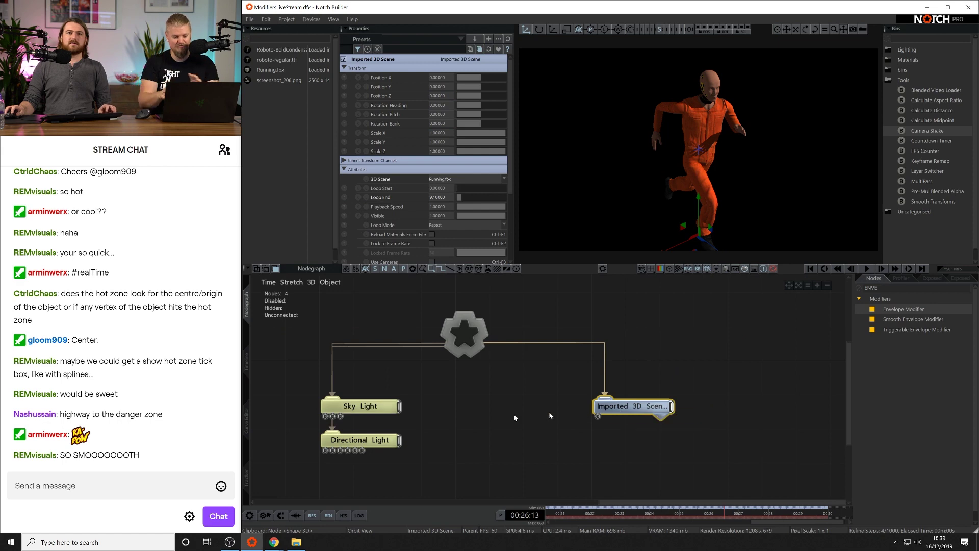
{"action": "left_click", "coordinate": [473, 413]}
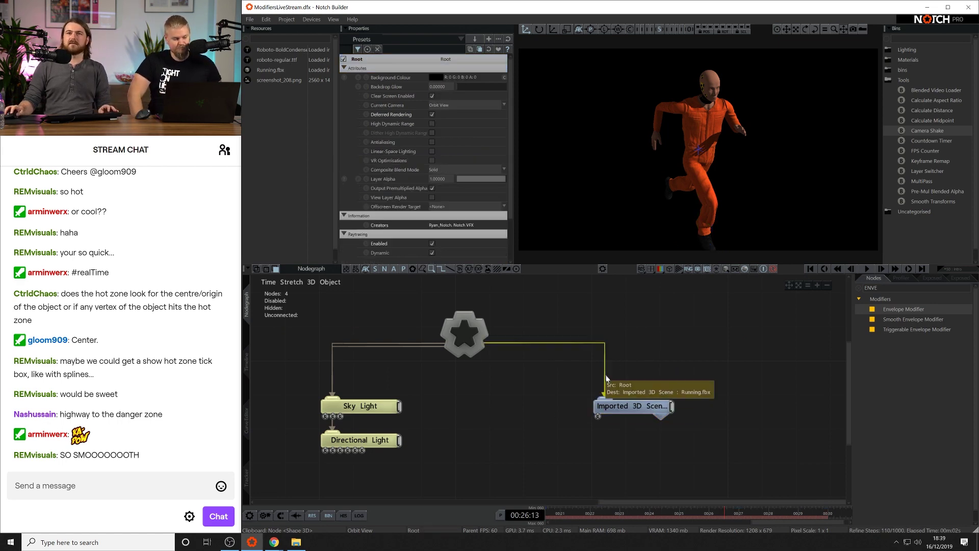
{"action": "left_click_drag", "start_coordinate": [632, 412], "coordinate": [666, 412]}
Search the node library for "Time" and add a Time Stretch node between the lights and the Imported 3D Scene.
{"action": "left_click", "coordinate": [724, 387]}
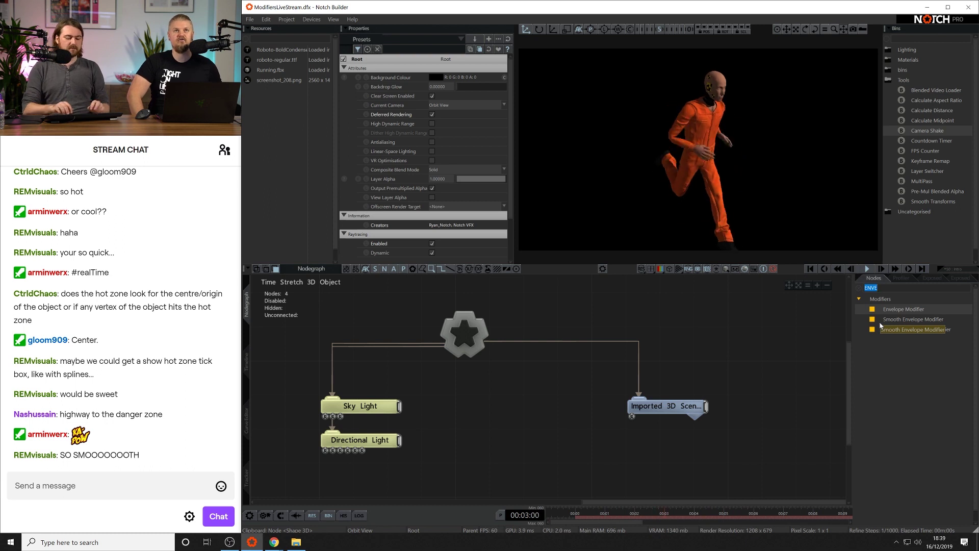
{"action": "type", "text": "Time"}
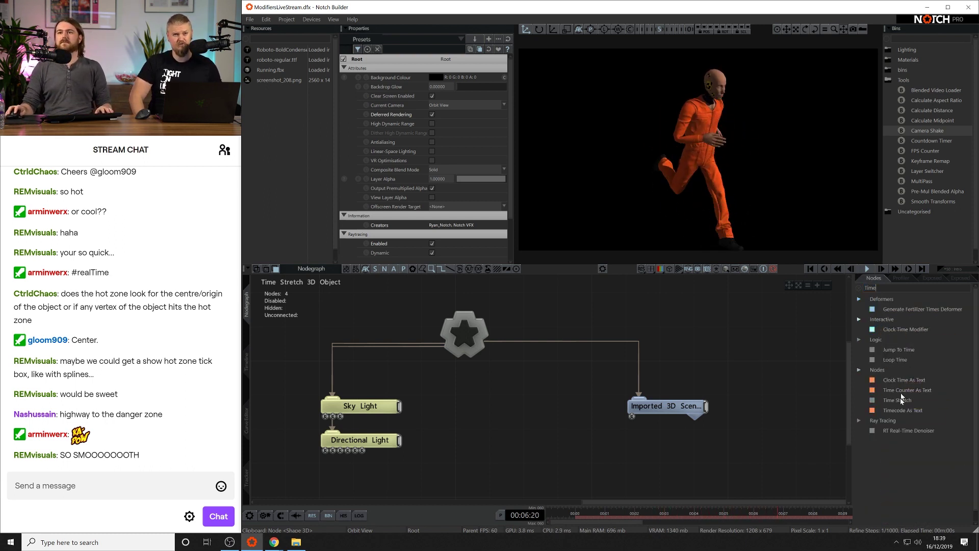
{"action": "left_click_drag", "start_coordinate": [900, 400], "coordinate": [517, 404]}
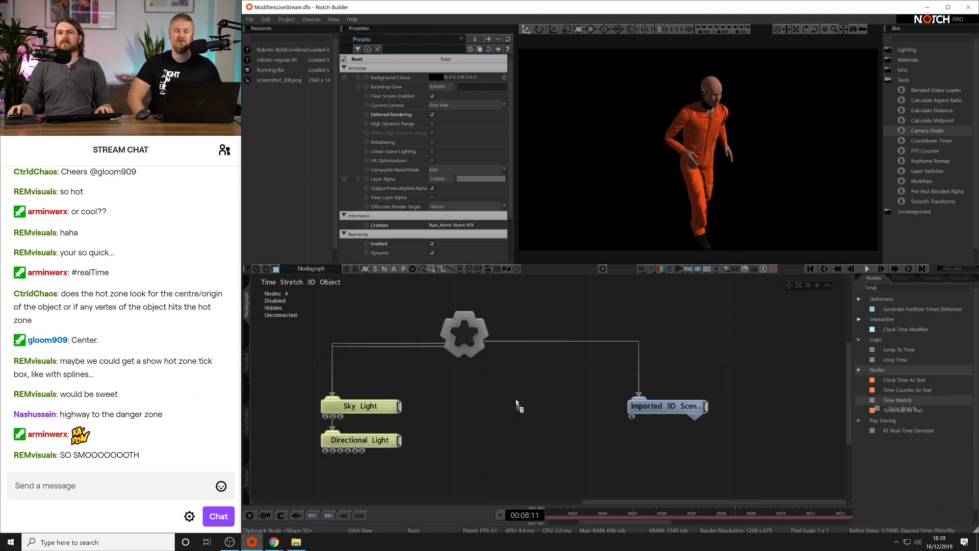
Remove the Root's connection to the Imported 3D Scene and wire the scene to the Root through the Time Stretch node.
{"action": "left_click_drag", "start_coordinate": [542, 370], "coordinate": [566, 376]}
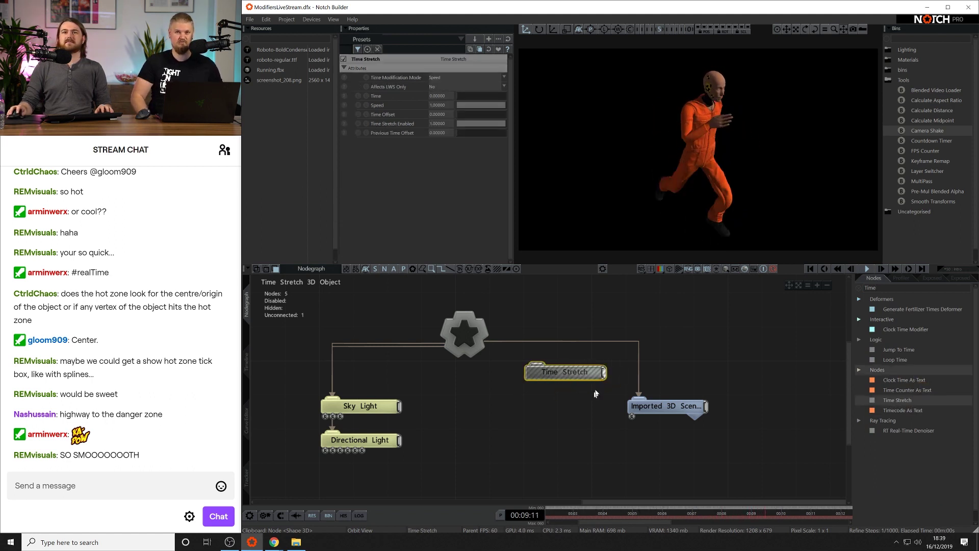
{"action": "left_click", "coordinate": [605, 345]}
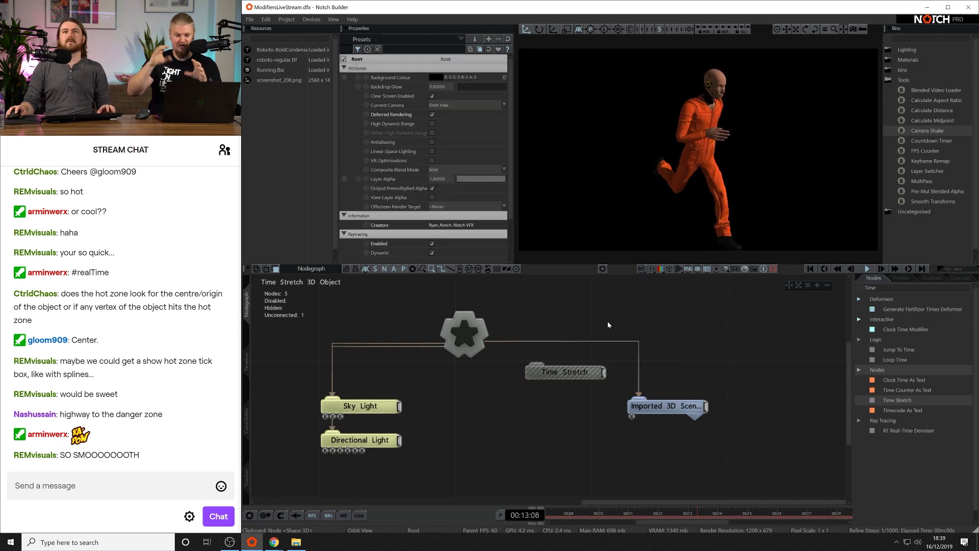
{"action": "key", "text": "Delete"}
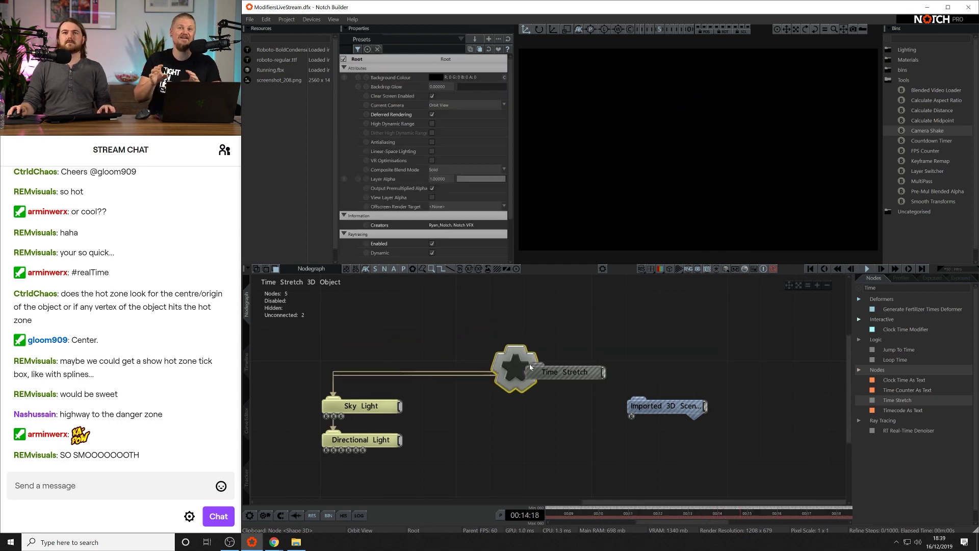
{"action": "left_click_drag", "start_coordinate": [485, 339], "coordinate": [544, 367]}
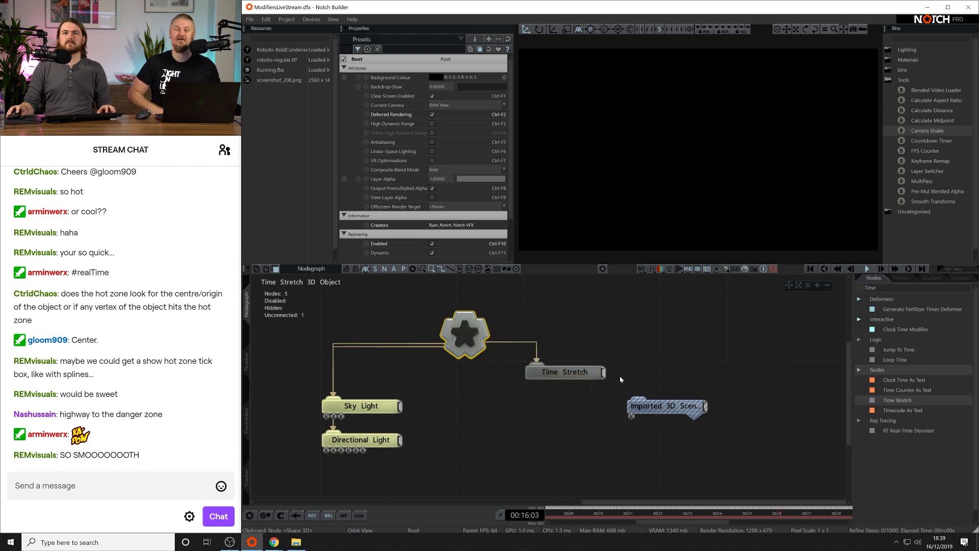
{"action": "left_click_drag", "start_coordinate": [604, 372], "coordinate": [664, 406]}
{"action": "left_click", "coordinate": [734, 365]}
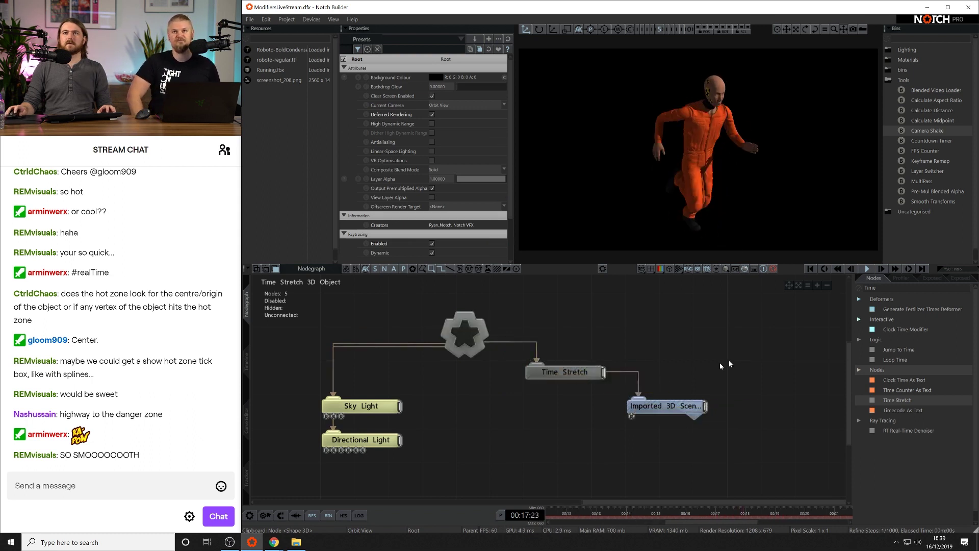
Slow the running character by lowering the Time Stretch's Speed to about 0.11, and restore it to 1.
{"action": "left_click", "coordinate": [558, 371]}
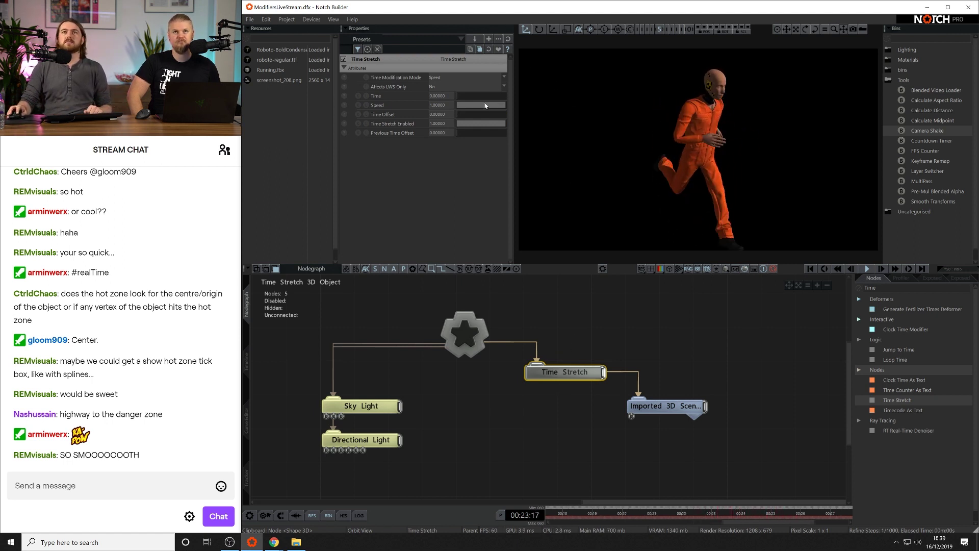
{"action": "left_click_drag", "start_coordinate": [504, 107], "coordinate": [498, 106]}
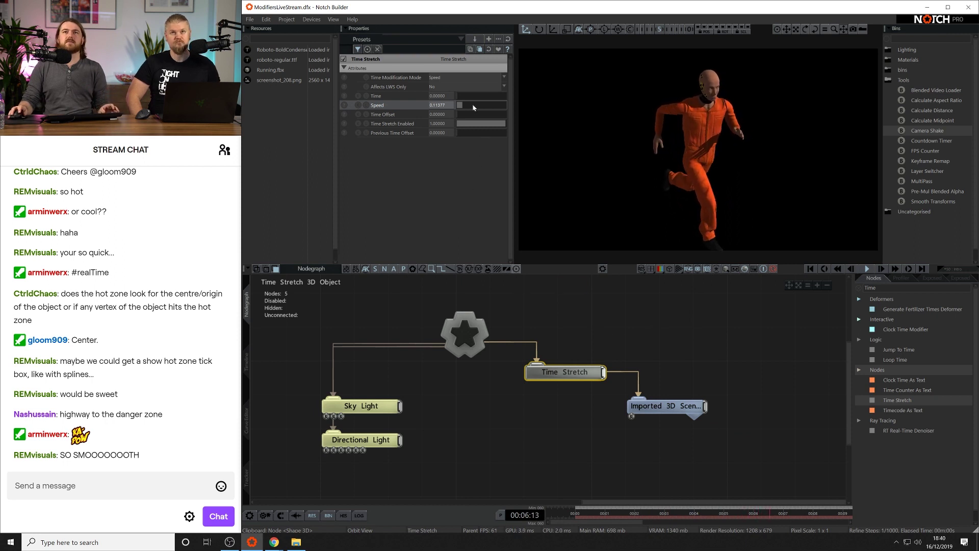
{"action": "left_click_drag", "start_coordinate": [472, 106], "coordinate": [564, 113]}
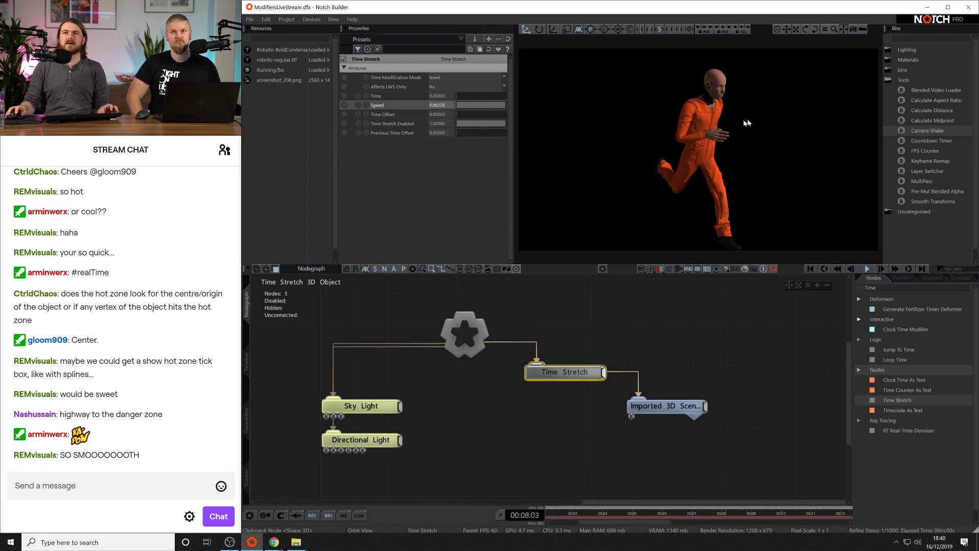
{"action": "left_click_drag", "start_coordinate": [493, 160], "coordinate": [529, 190]}
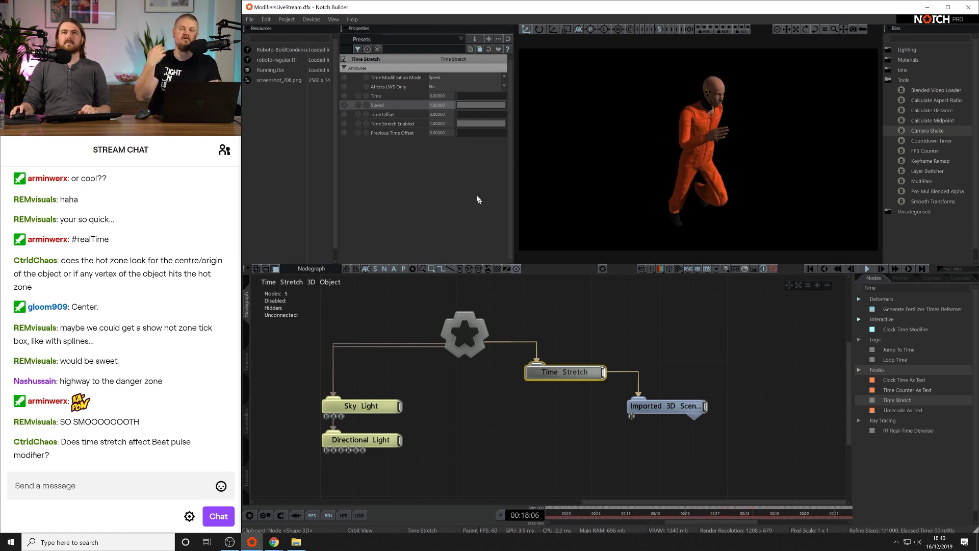
Set the Time Stretch's Time Modification Mode to Absolute Time and scrub its Time value up and back to 0.
{"action": "left_click", "coordinate": [456, 78]}
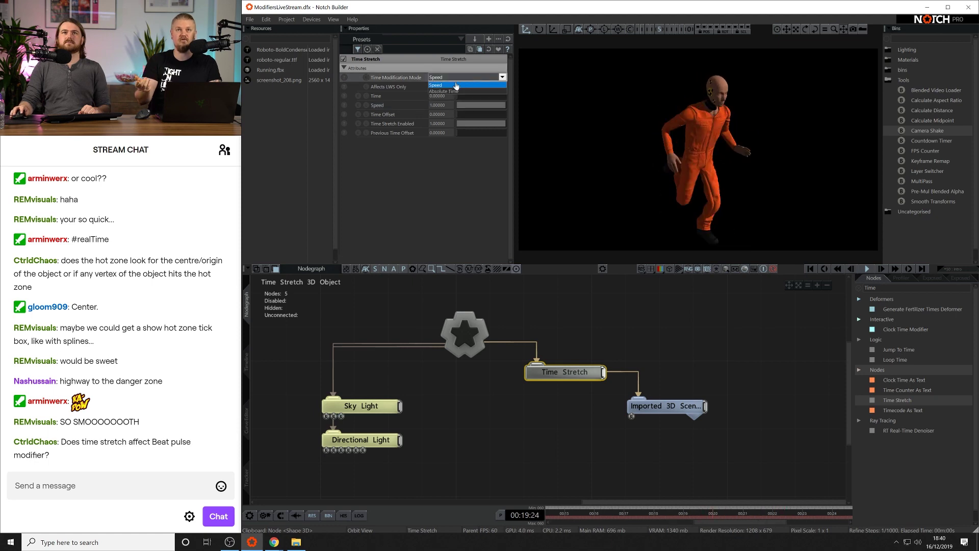
{"action": "left_click", "coordinate": [456, 90]}
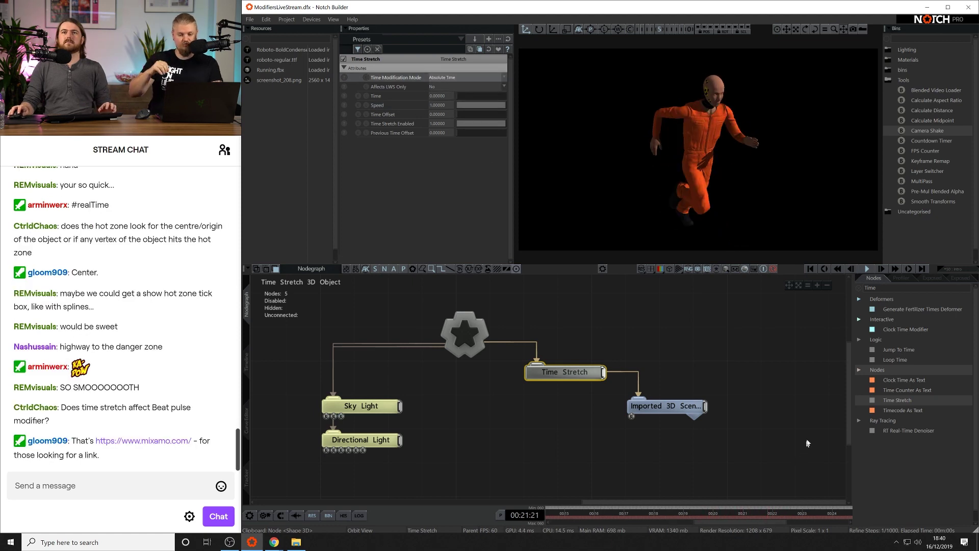
{"action": "left_click", "coordinate": [841, 354]}
{"action": "left_click_drag", "start_coordinate": [569, 316], "coordinate": [570, 391]}
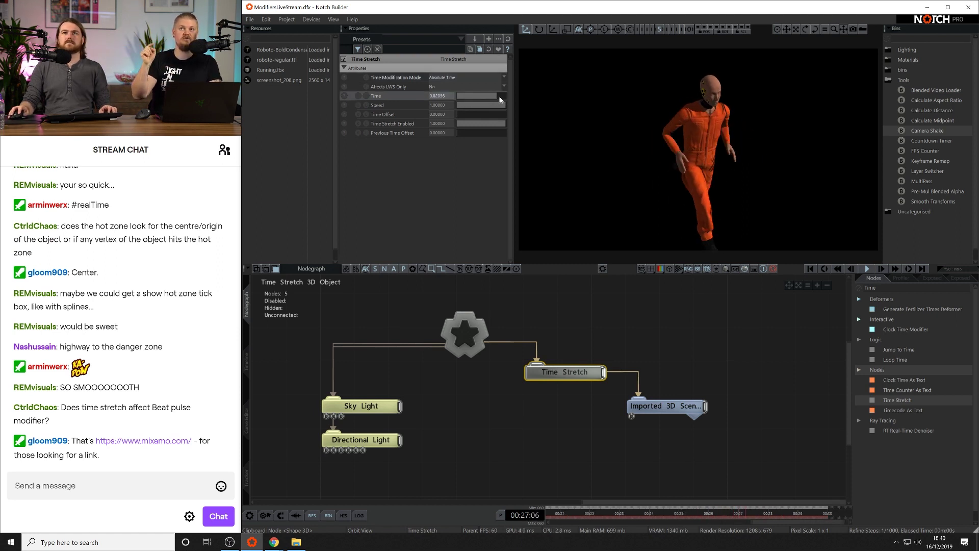
{"action": "left_click_drag", "start_coordinate": [504, 97], "coordinate": [460, 85]}
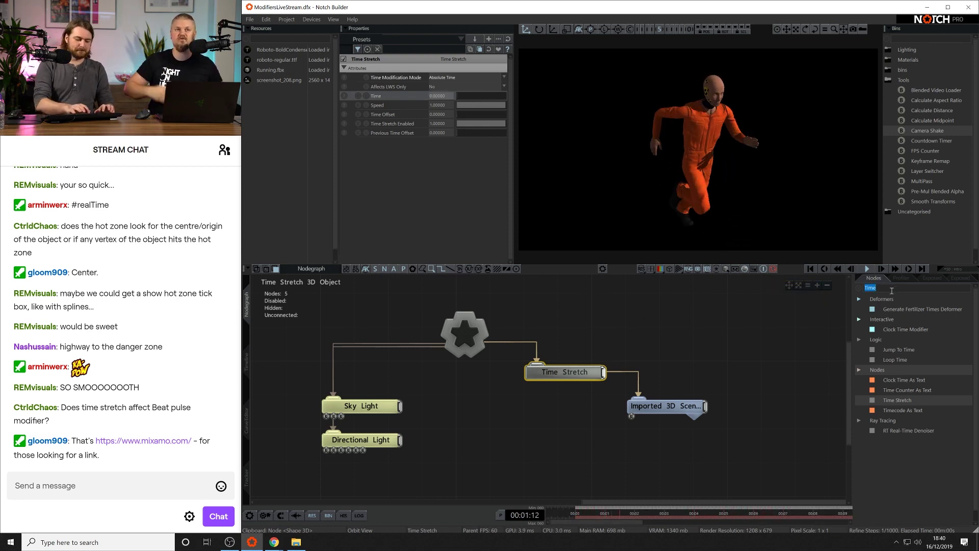
Add a Continuous Modifier below the Time Stretch node and connect it to the node's Time attribute.
{"action": "type", "text": "Contin"}
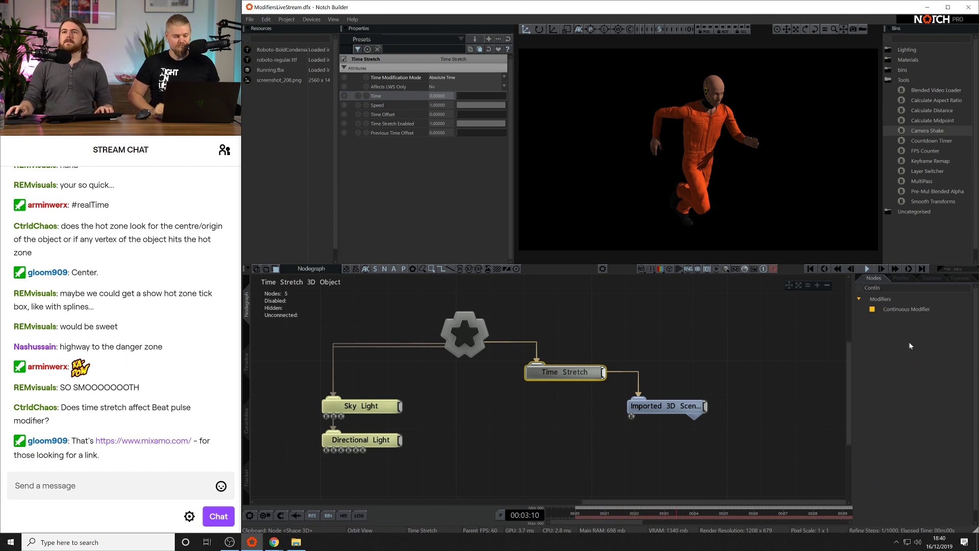
{"action": "left_click_drag", "start_coordinate": [906, 309], "coordinate": [652, 385]}
{"action": "left_click_drag", "start_coordinate": [519, 408], "coordinate": [520, 409]}
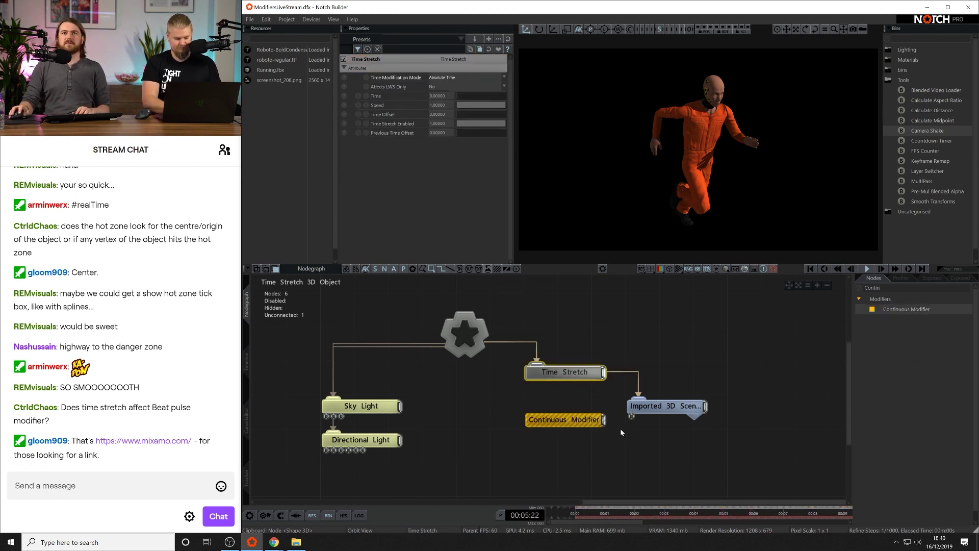
{"action": "left_click_drag", "start_coordinate": [604, 419], "coordinate": [557, 315]}
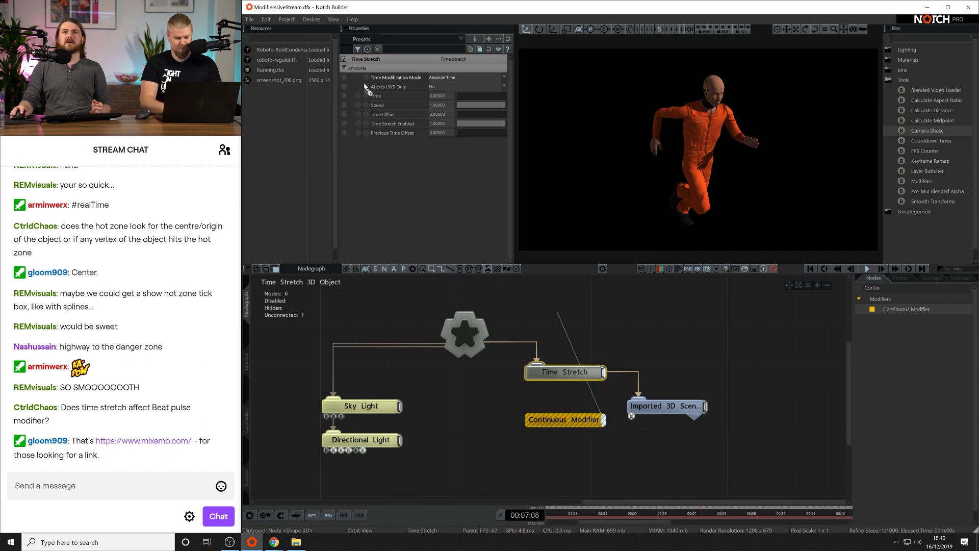
{"action": "left_click_drag", "start_coordinate": [382, 98], "coordinate": [382, 97]}
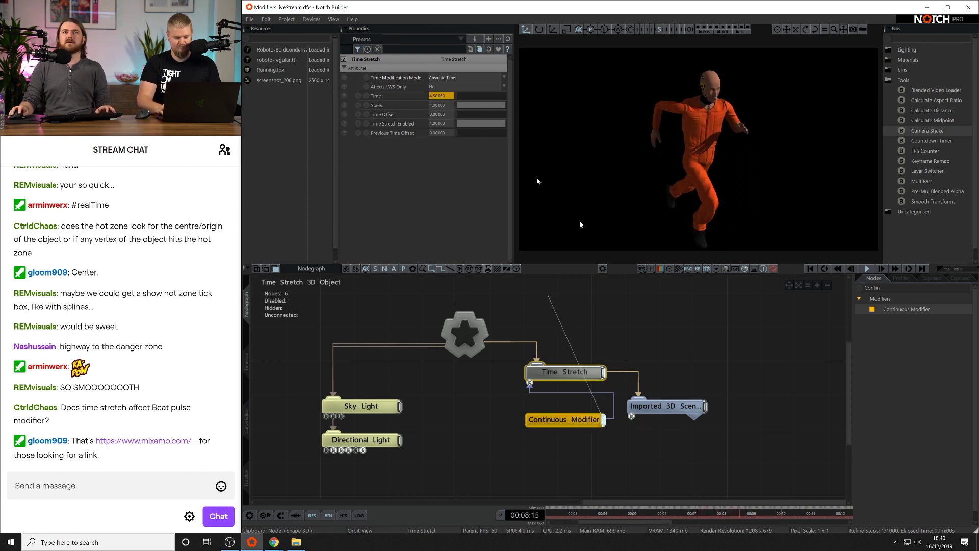
{"action": "left_click", "coordinate": [543, 423]}
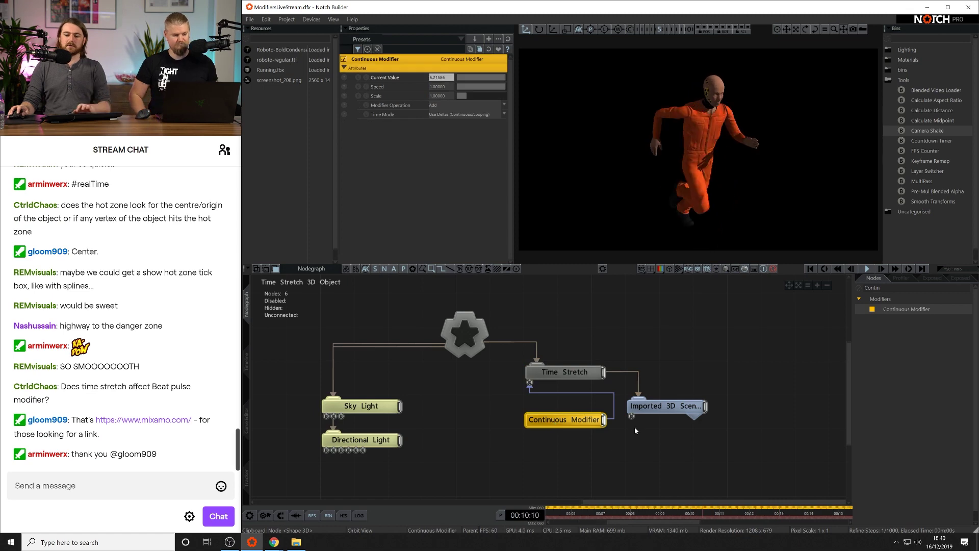
Replace the Continuous Modifier with a Math Modifier driving the Time Stretch's Time attribute.
{"action": "key", "text": "Delete"}
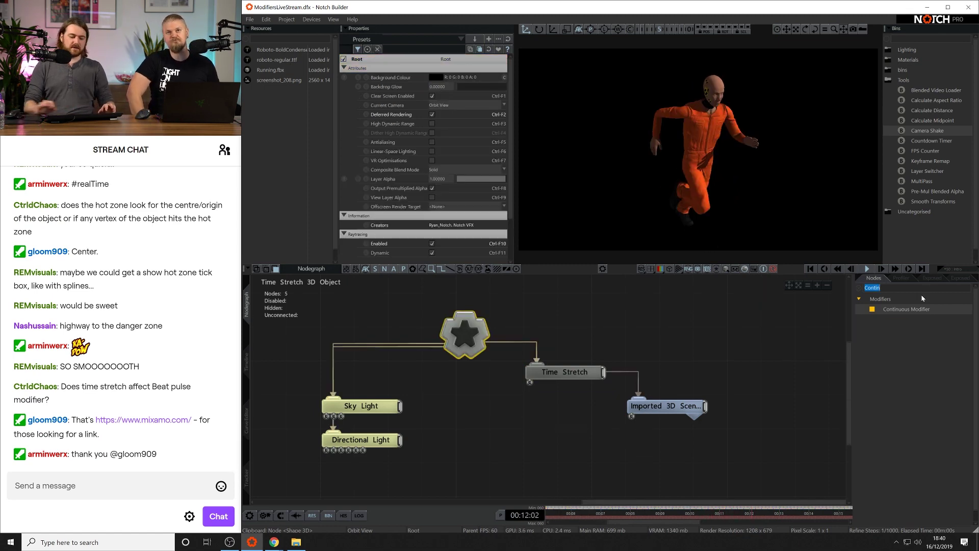
{"action": "type", "text": "Math"}
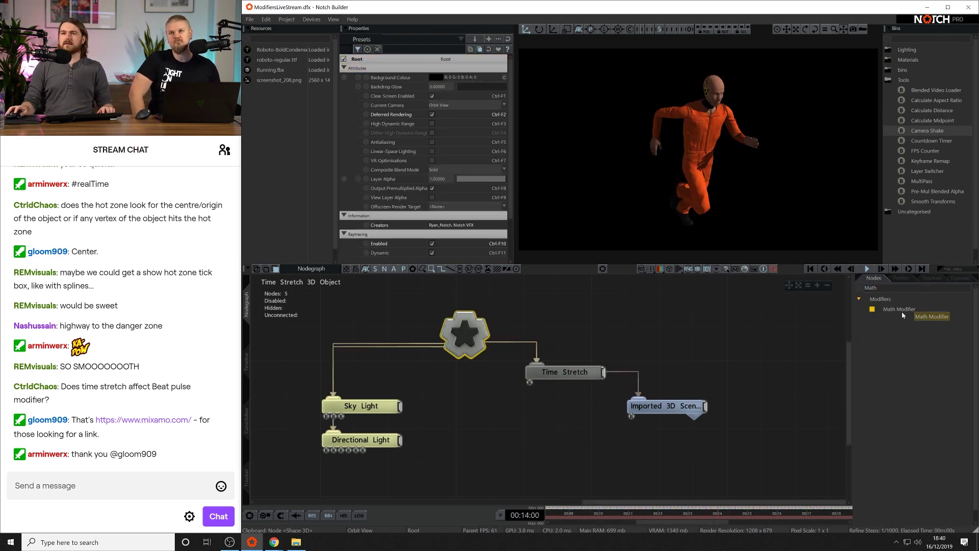
{"action": "left_click_drag", "start_coordinate": [899, 309], "coordinate": [530, 383]}
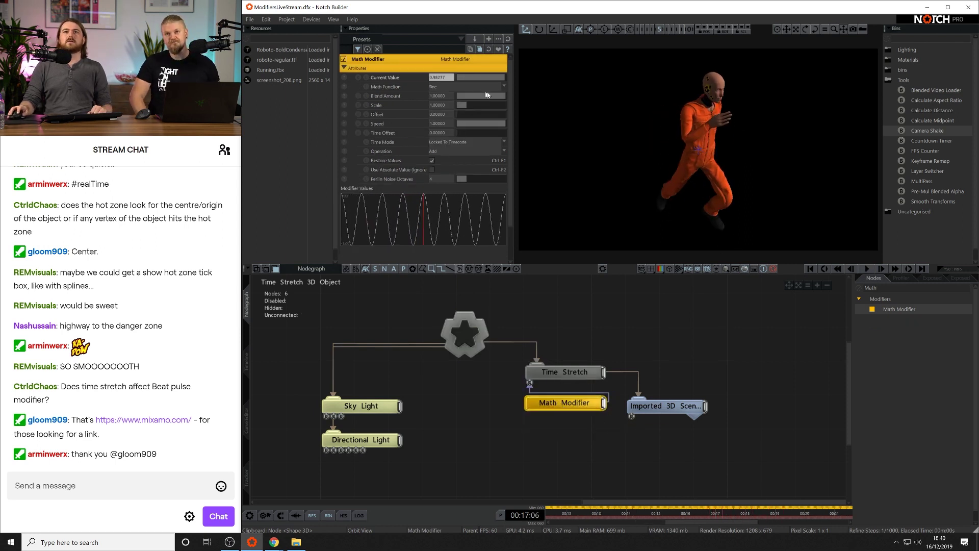
Set the Math Modifier's Speed to about 0.2 and its Offset to 1.
{"action": "left_click_drag", "start_coordinate": [497, 126], "coordinate": [470, 133]}
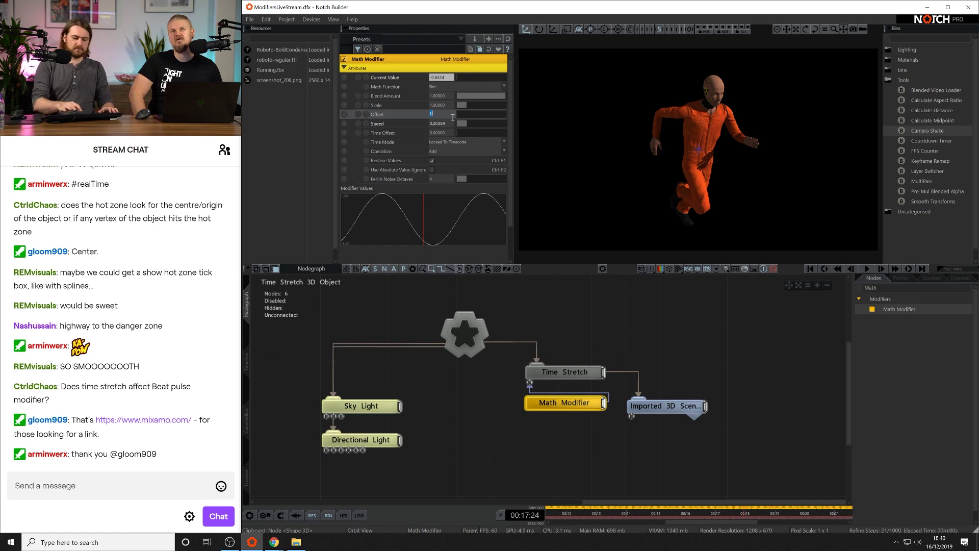
{"action": "type", "text": "1"}
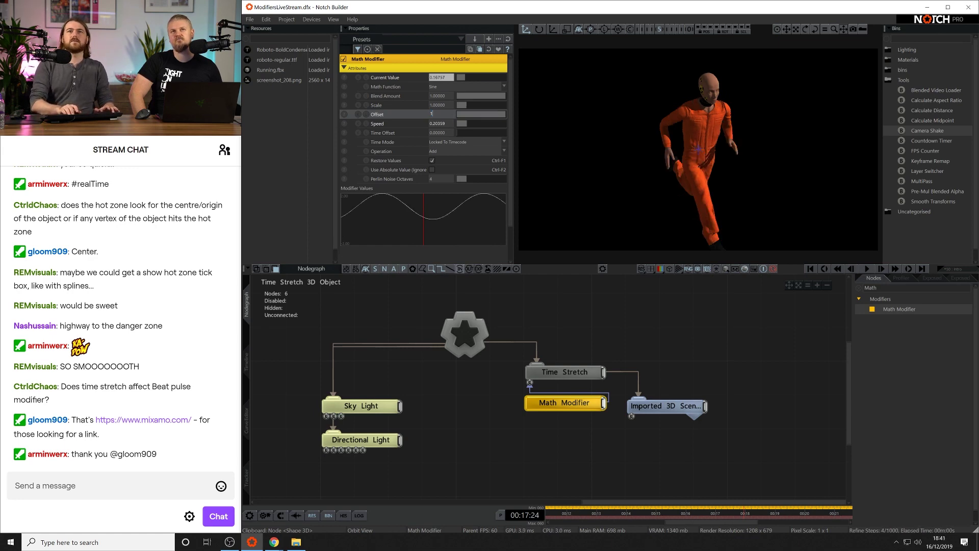
{"action": "key", "text": "Return"}
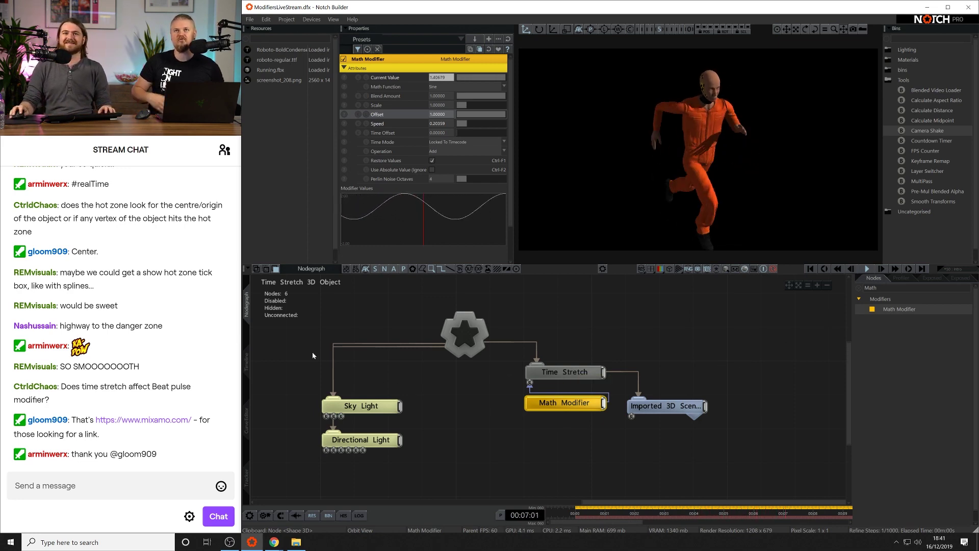
Collapse the Time Stretch 3D Object layer in the timeline, solo the Time Stretch layer and open its nodegraph.
{"action": "middle_click_drag", "start_coordinate": [301, 364], "coordinate": [335, 367]}
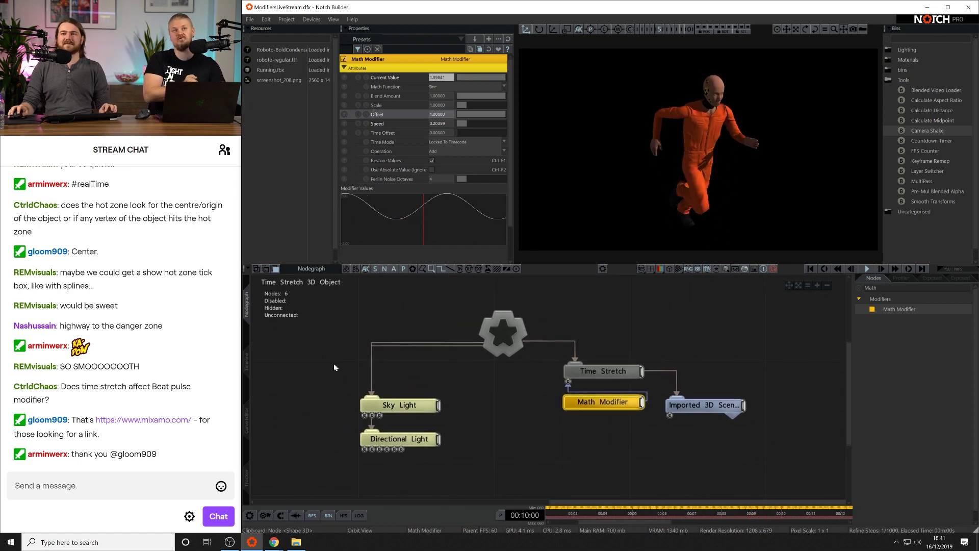
{"action": "left_click", "coordinate": [247, 362]}
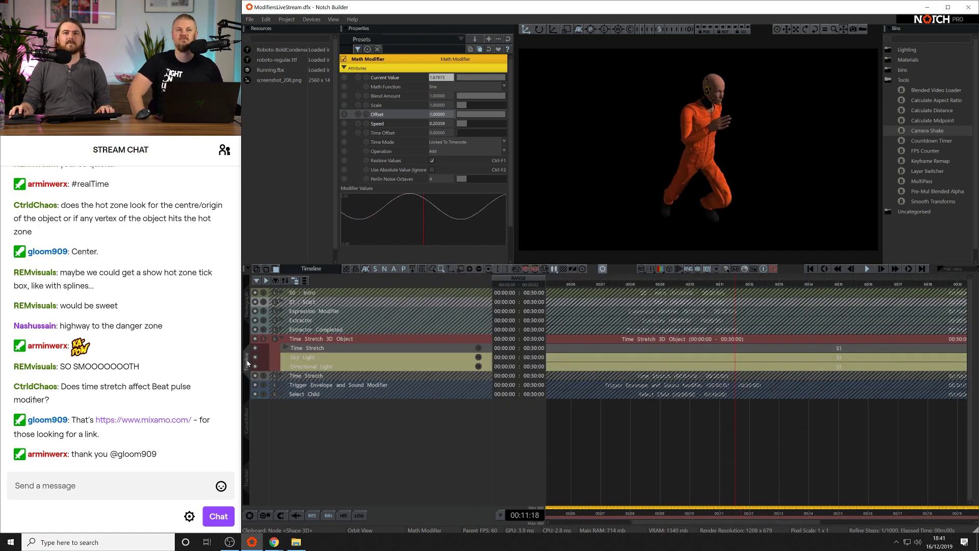
{"action": "left_click", "coordinate": [283, 339]}
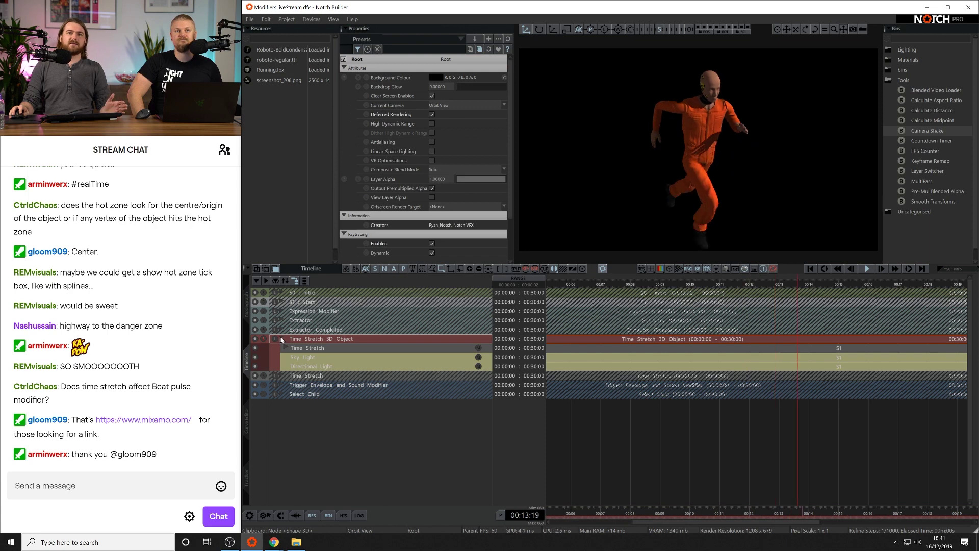
{"action": "left_click", "coordinate": [281, 339]}
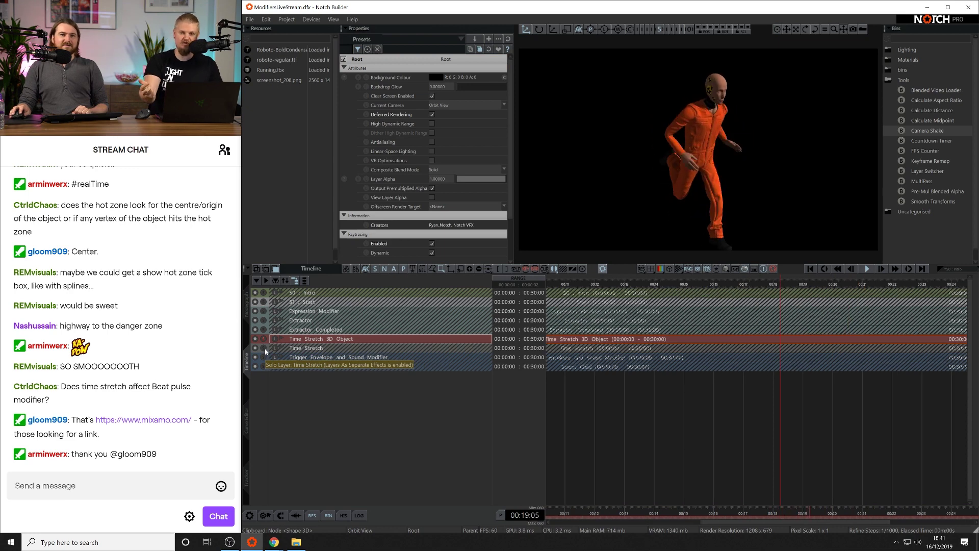
{"action": "left_click", "coordinate": [264, 349]}
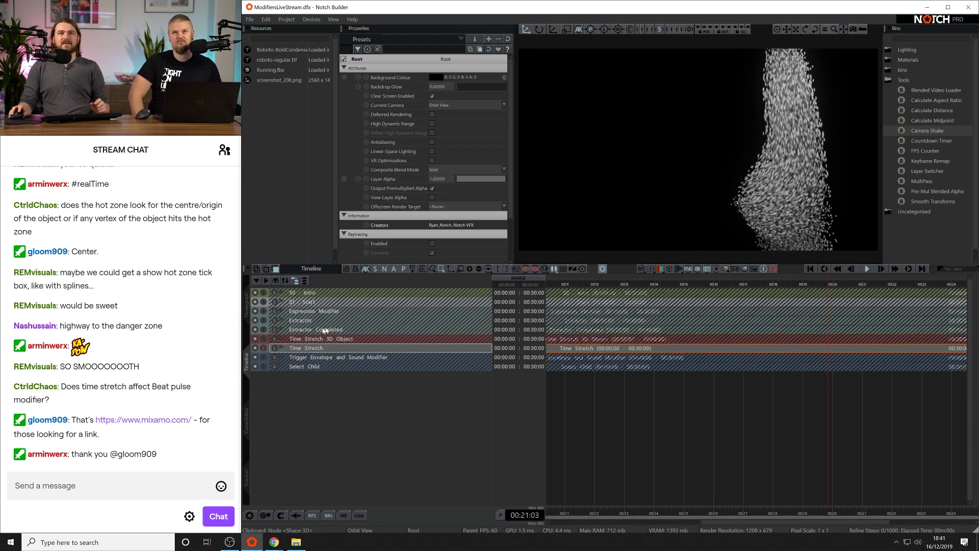
{"action": "left_click", "coordinate": [247, 305]}
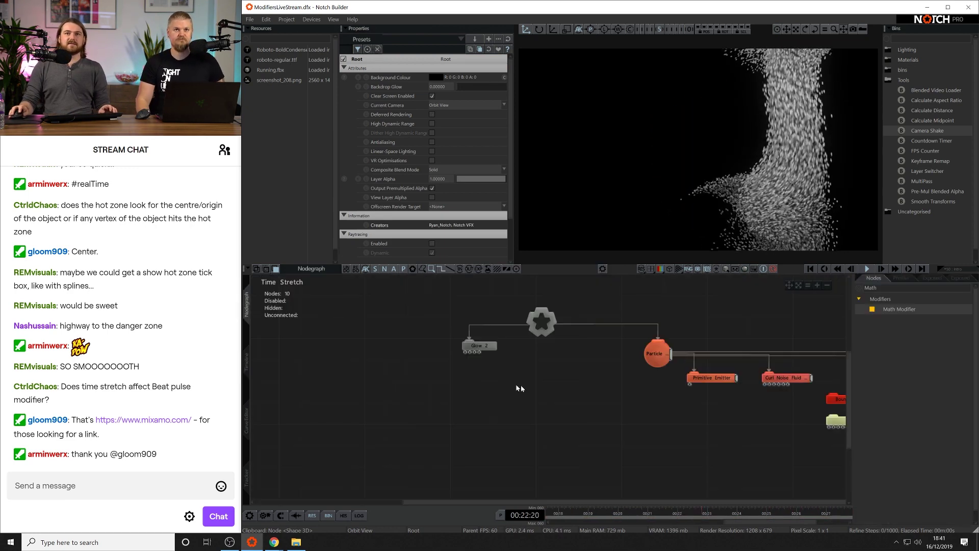
Search the node library for "Time" and place a Time Stretch node between the Root and the Particle Root.
{"action": "middle_click_drag", "start_coordinate": [644, 387], "coordinate": [528, 388]}
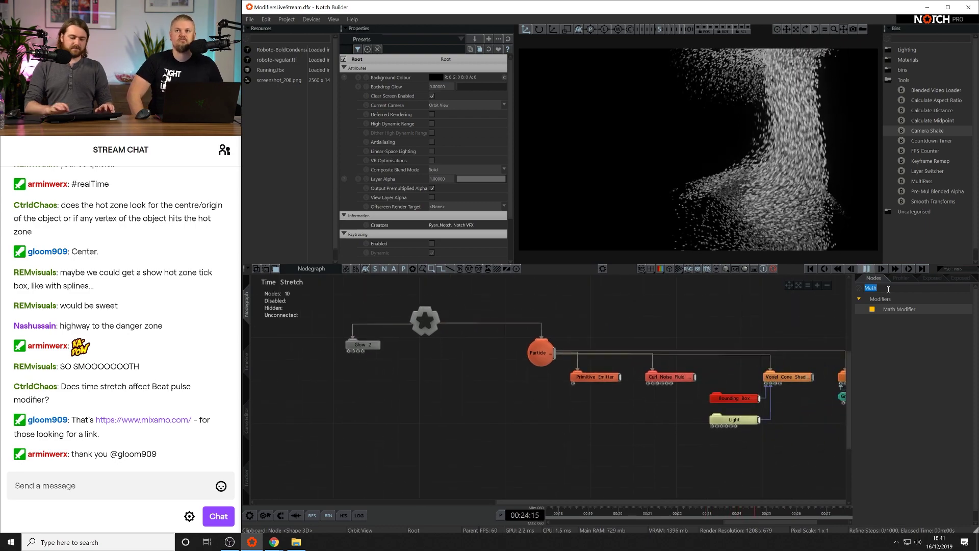
{"action": "type", "text": "Time"}
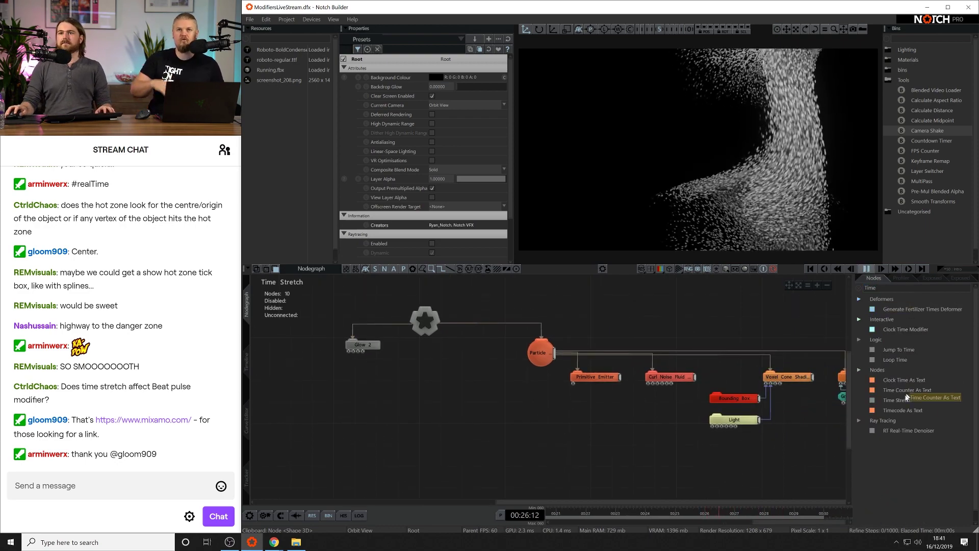
{"action": "left_click_drag", "start_coordinate": [897, 399], "coordinate": [563, 388]}
{"action": "left_click_drag", "start_coordinate": [452, 324], "coordinate": [500, 350]}
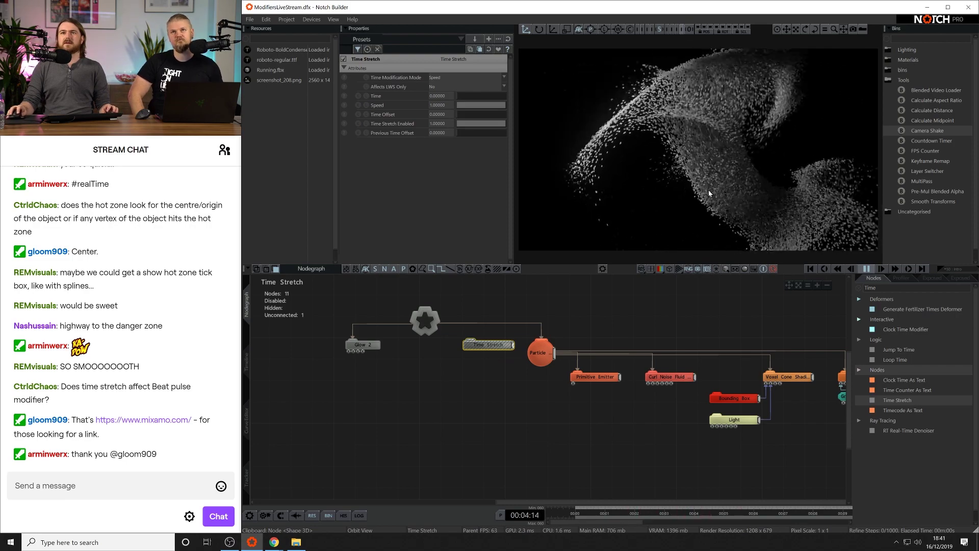
Adjust the viewport's view of the particles and disable the Curl Noise Fluid Affector.
{"action": "middle_click_drag", "start_coordinate": [701, 372], "coordinate": [596, 352]}
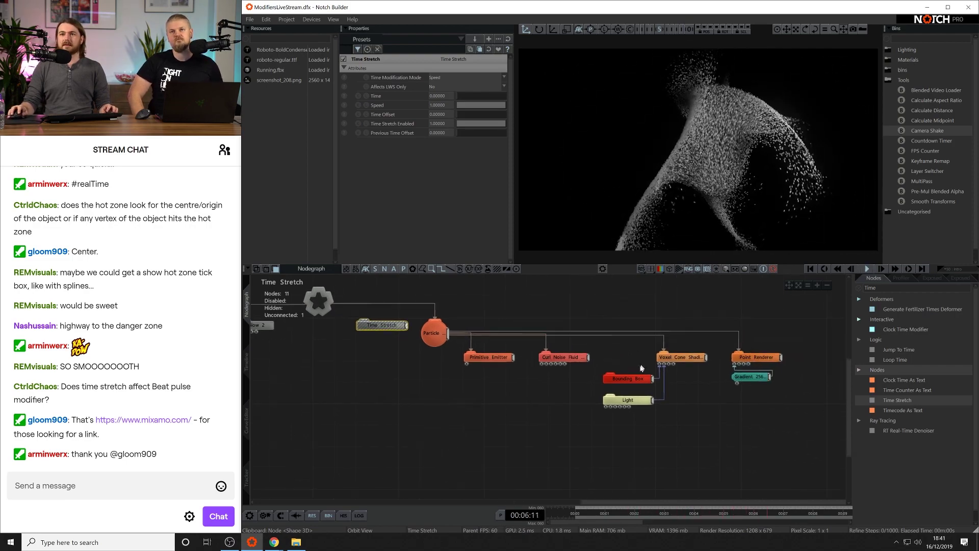
{"action": "left_click", "coordinate": [639, 375]}
{"action": "middle_click_drag", "start_coordinate": [755, 388], "coordinate": [793, 378]}
{"action": "right_click_drag", "start_coordinate": [638, 216], "coordinate": [634, 381], "text": "alt"}
{"action": "left_click", "coordinate": [601, 347]}
{"action": "key", "text": "ctrl+e"}
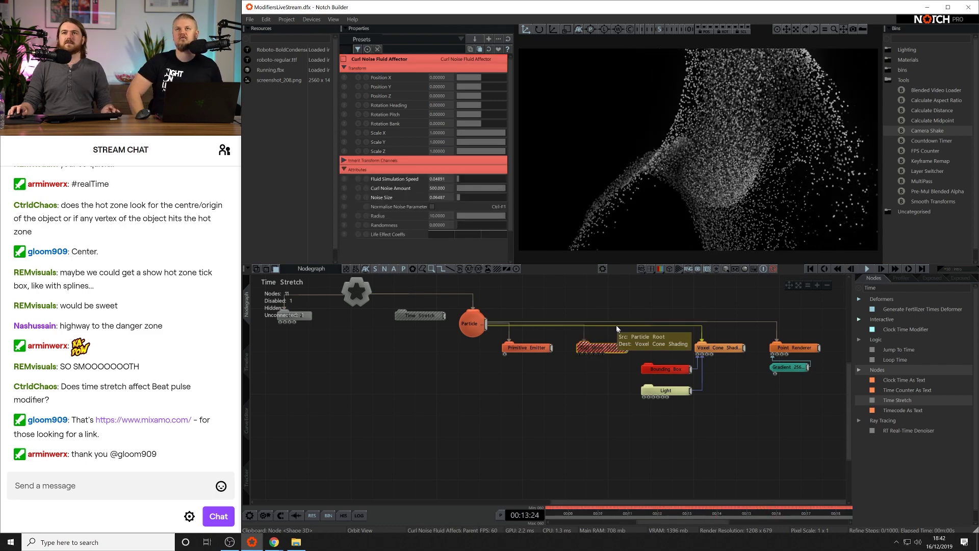
Re-enable the Curl Noise Fluid Affector and set its Fluid Simulation Speed to 0.
{"action": "key", "text": "ctrl+e"}
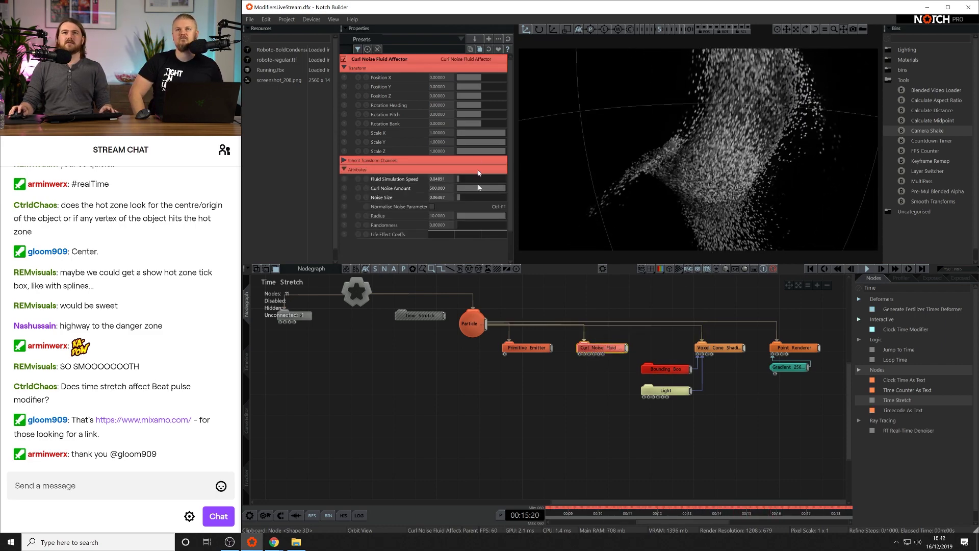
{"action": "left_click_drag", "start_coordinate": [463, 182], "coordinate": [457, 182]}
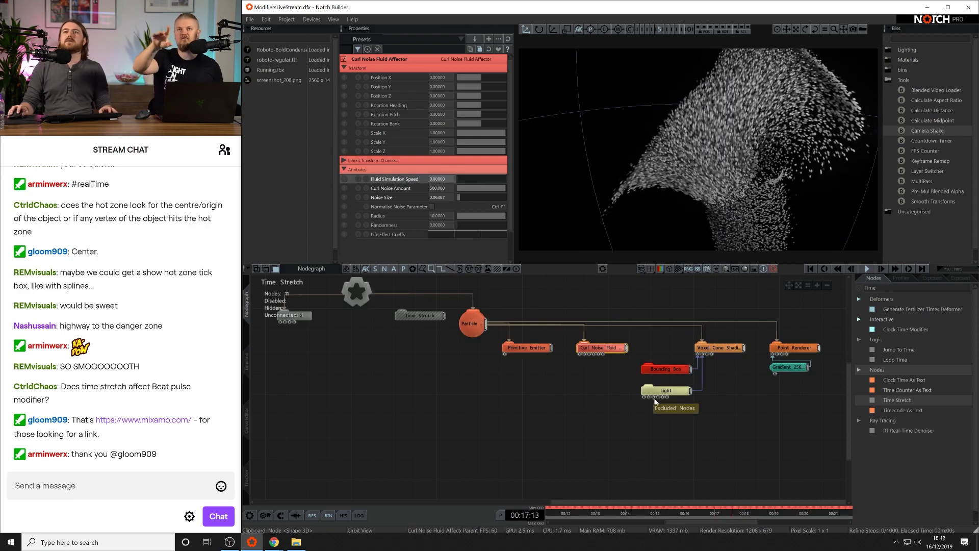
{"action": "left_click", "coordinate": [773, 395]}
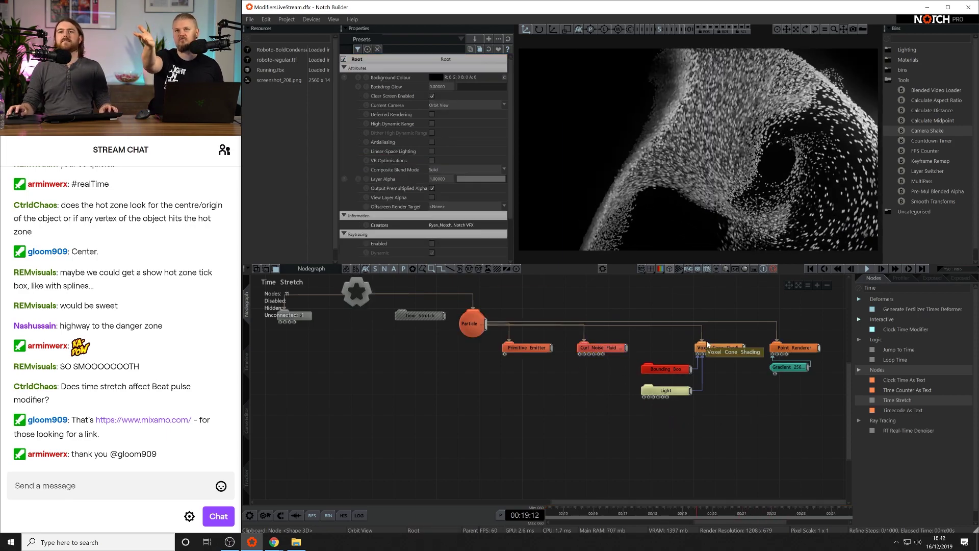
Examine the properties of the Bounding Box, Light, Voxel Cone Shading and Gradient nodes alongside the particles.
{"action": "left_click", "coordinate": [664, 369]}
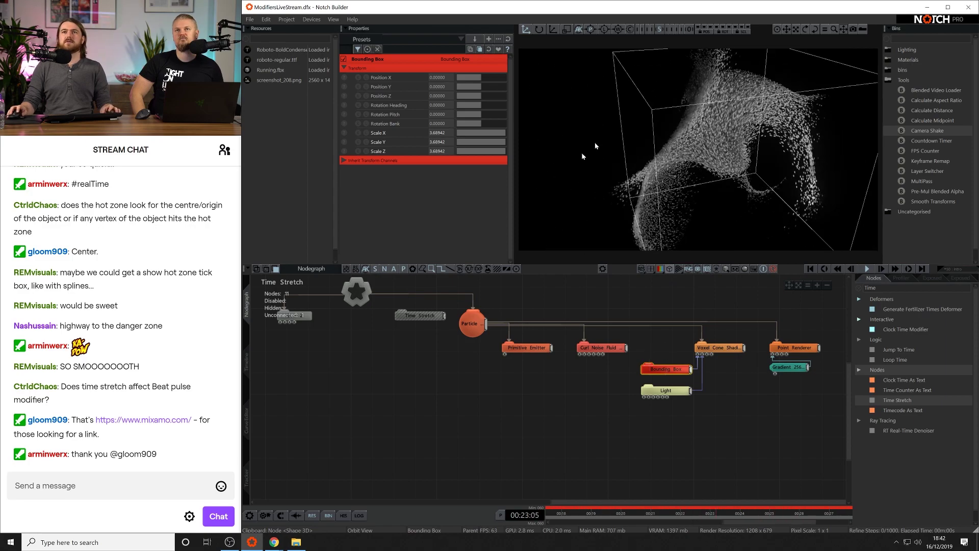
{"action": "left_click_drag", "start_coordinate": [660, 428], "coordinate": [692, 393]}
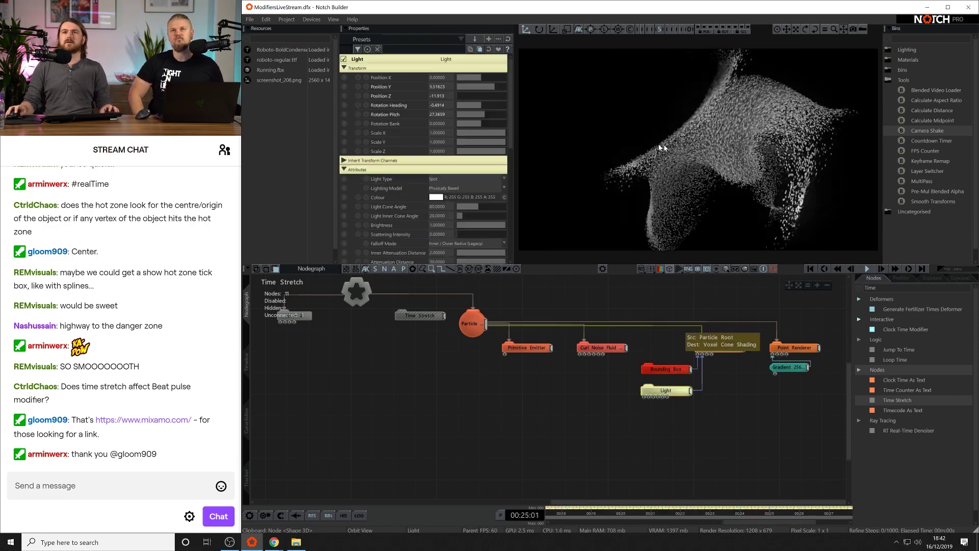
{"action": "scroll", "coordinate": [707, 140], "scroll_direction": "down", "scroll_amount": 3}
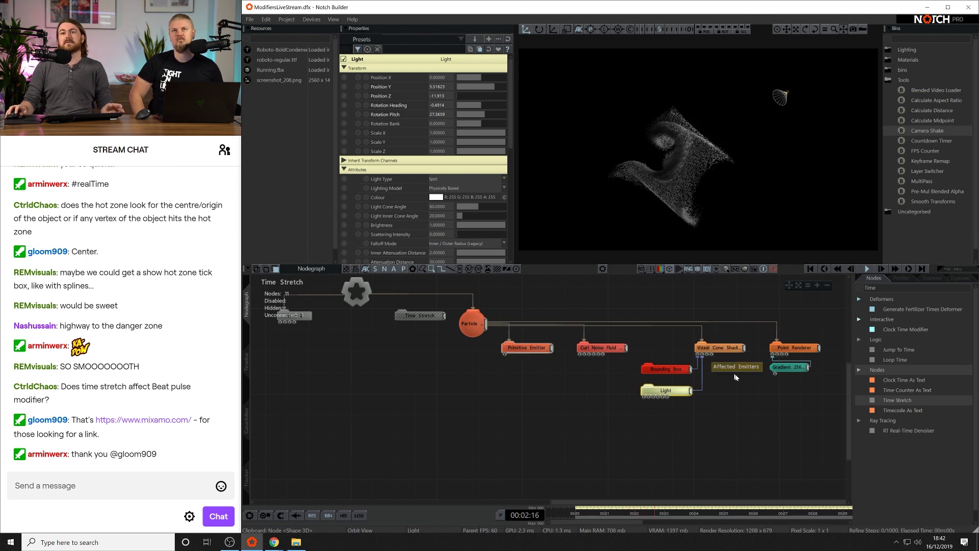
{"action": "left_click", "coordinate": [727, 348]}
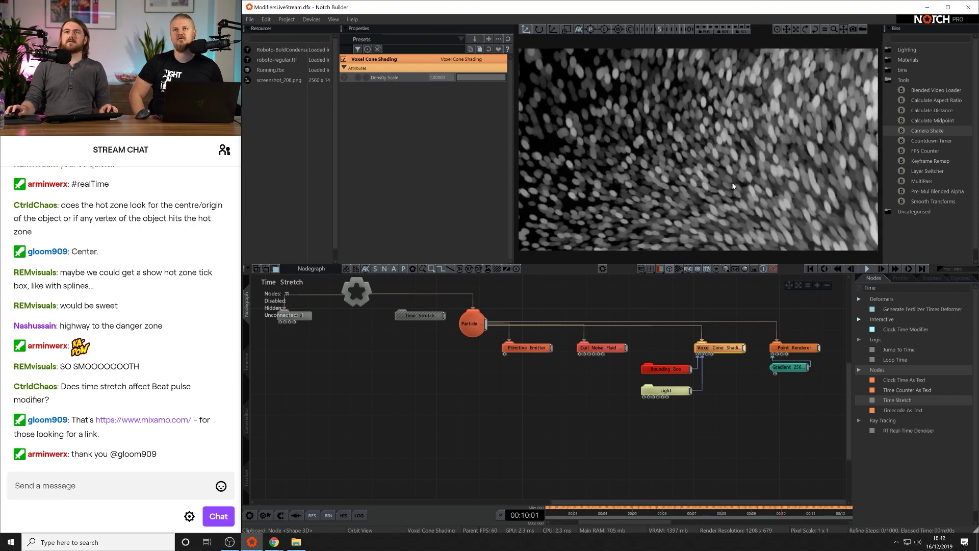
{"action": "left_click", "coordinate": [788, 367]}
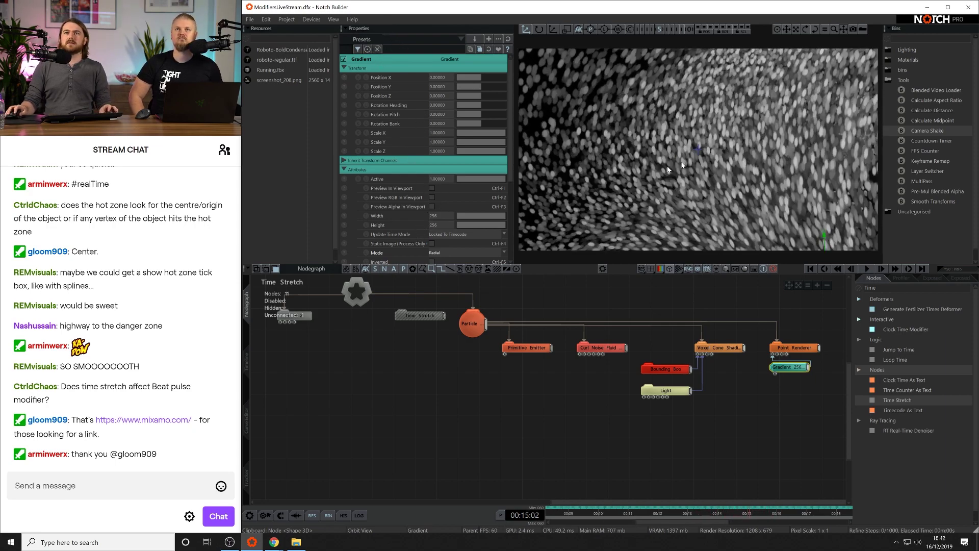
{"action": "left_click_drag", "start_coordinate": [671, 185], "coordinate": [827, 177]}
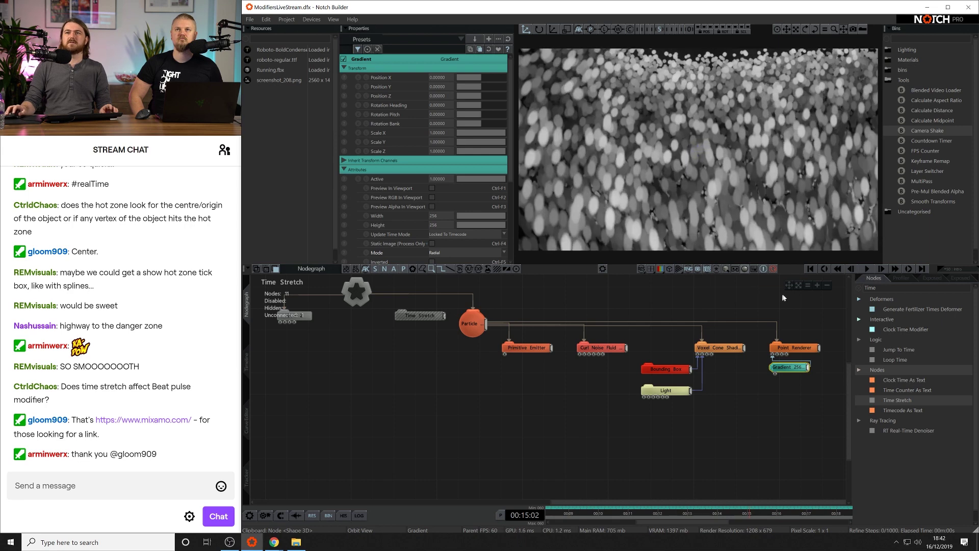
{"action": "left_click", "coordinate": [800, 359]}
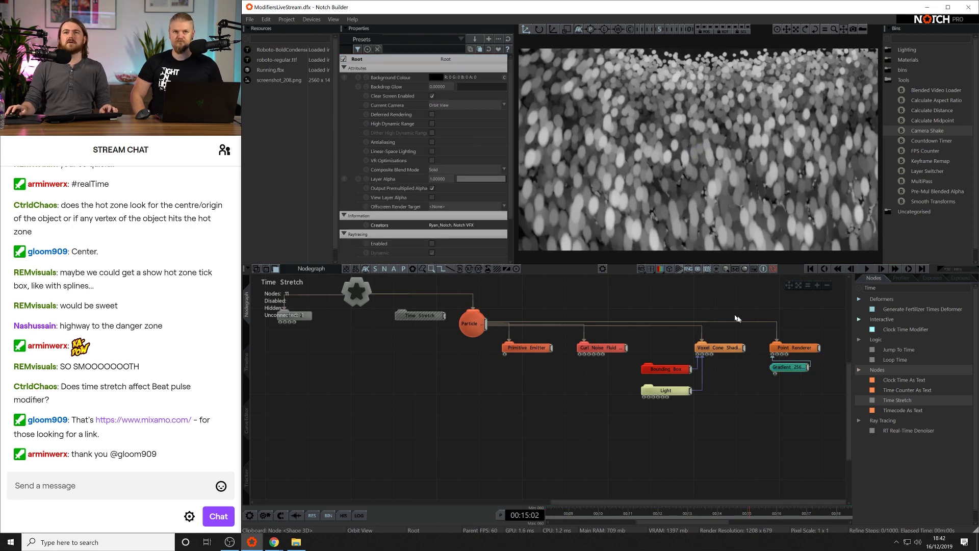
Set the Point Renderer's Motion Blur Amount to 15.
{"action": "left_click", "coordinate": [802, 349]}
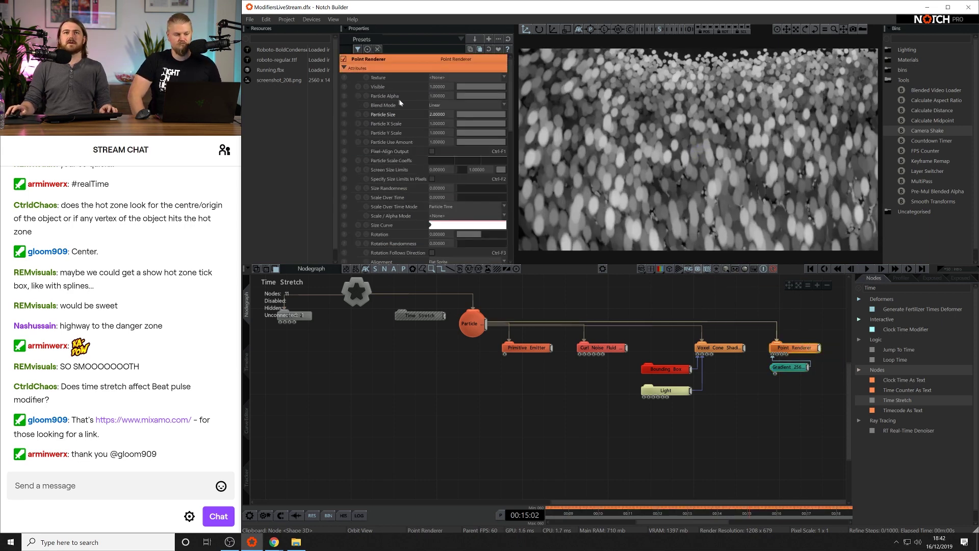
{"action": "scroll", "coordinate": [400, 103], "scroll_direction": "down", "scroll_amount": 5}
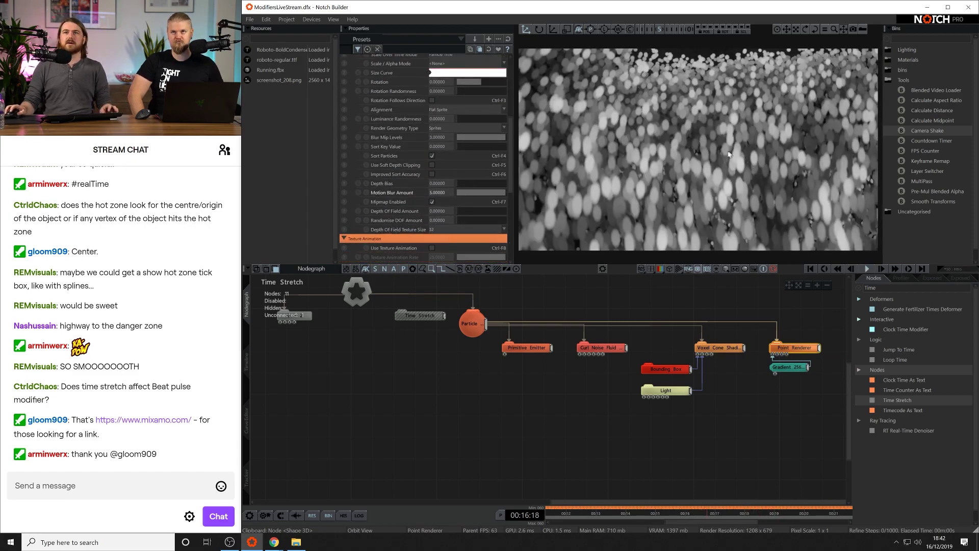
{"action": "double_click", "coordinate": [436, 193]}
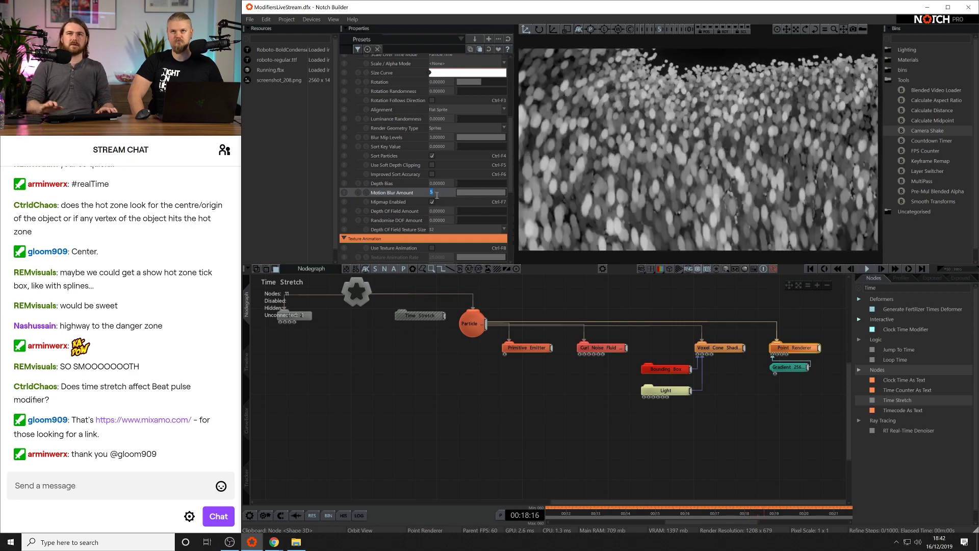
{"action": "type", "text": "15"}
{"action": "key", "text": "Return"}
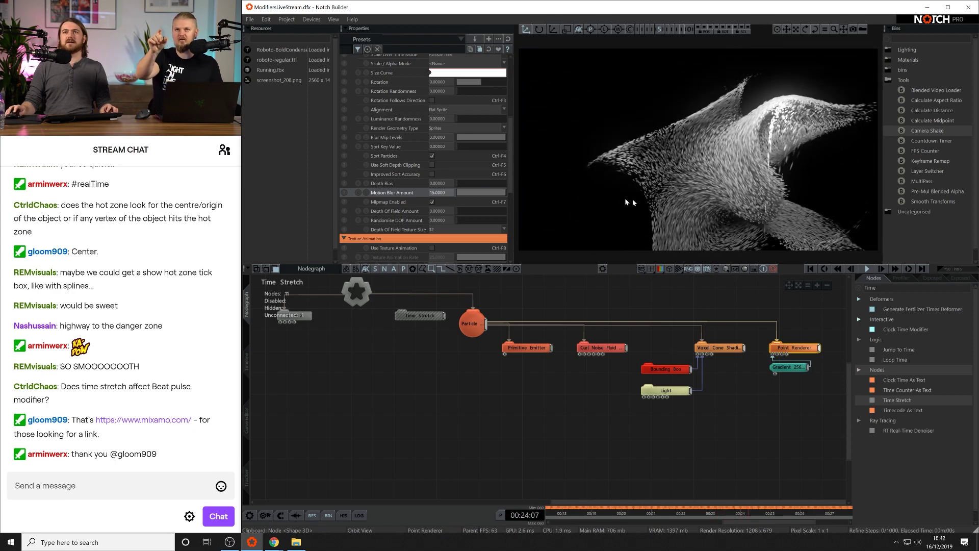
Restore the Point Renderer's Motion Blur Amount to 5.
{"action": "double_click", "coordinate": [438, 192]}
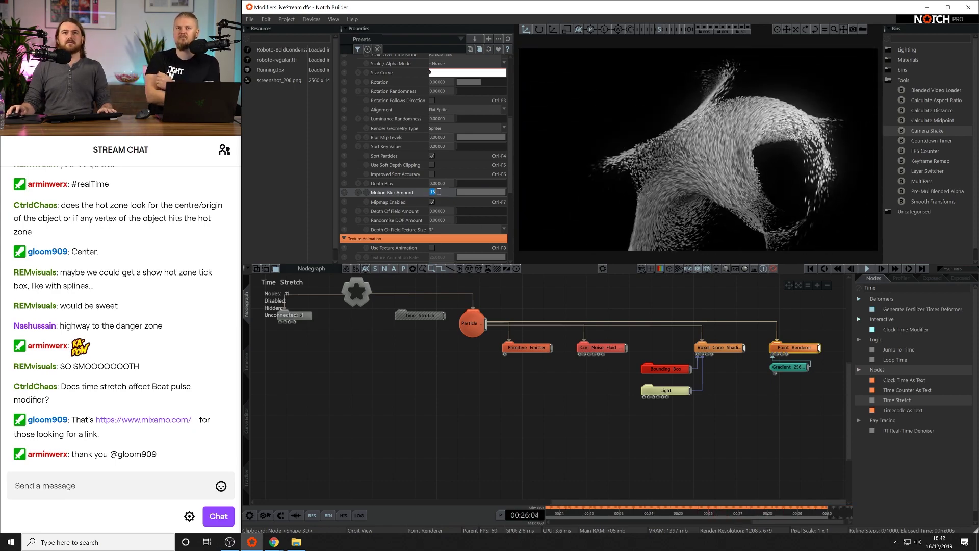
{"action": "type", "text": "5"}
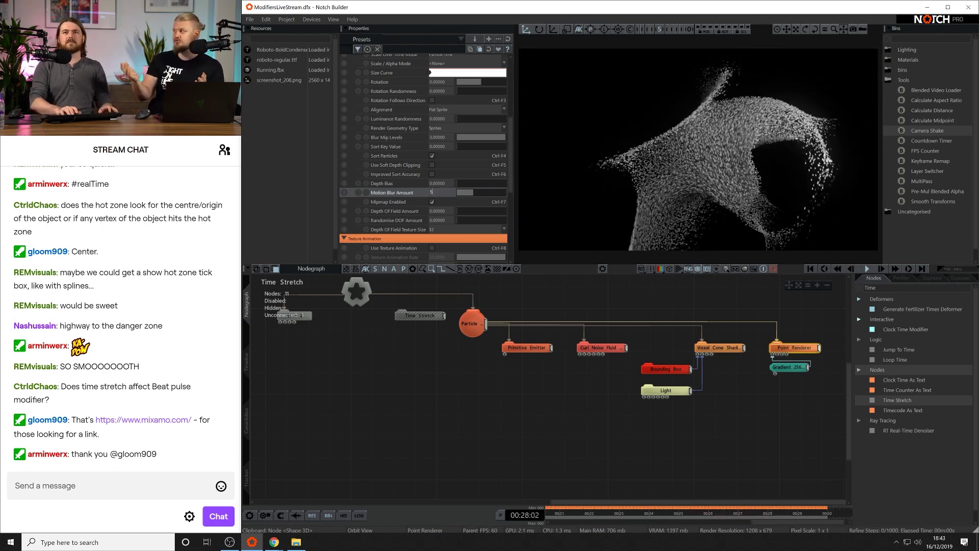
{"action": "key", "text": "Return"}
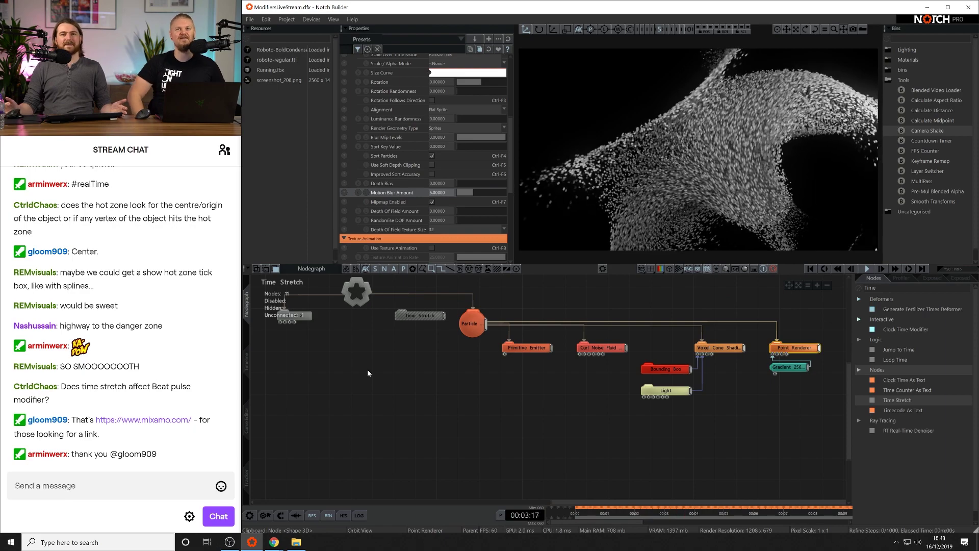
Wire the Time Stretch node between the Root and the Particle Root and move the Particle Root below it.
{"action": "middle_click_drag", "start_coordinate": [379, 348], "coordinate": [470, 408]}
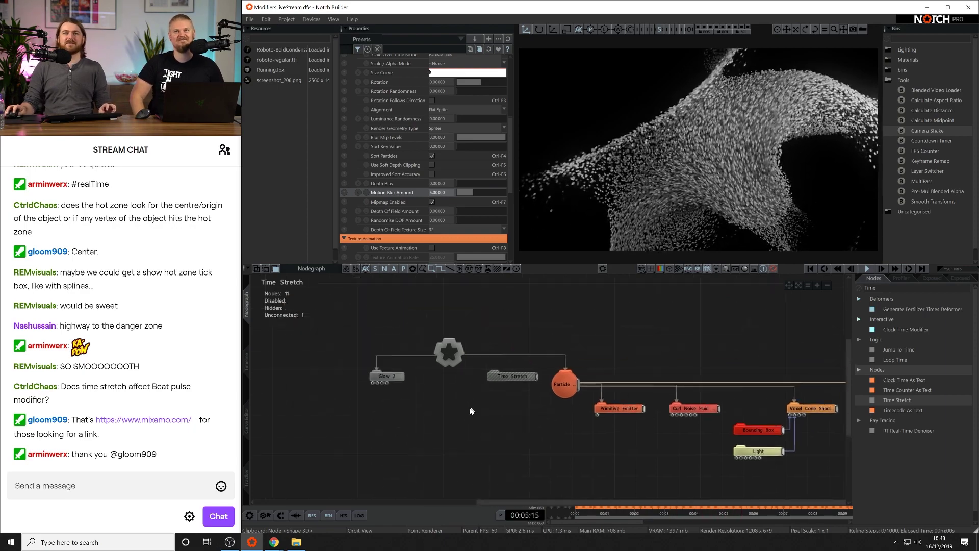
{"action": "scroll", "coordinate": [472, 407], "scroll_direction": "up", "scroll_amount": 3}
{"action": "left_click", "coordinate": [494, 334]}
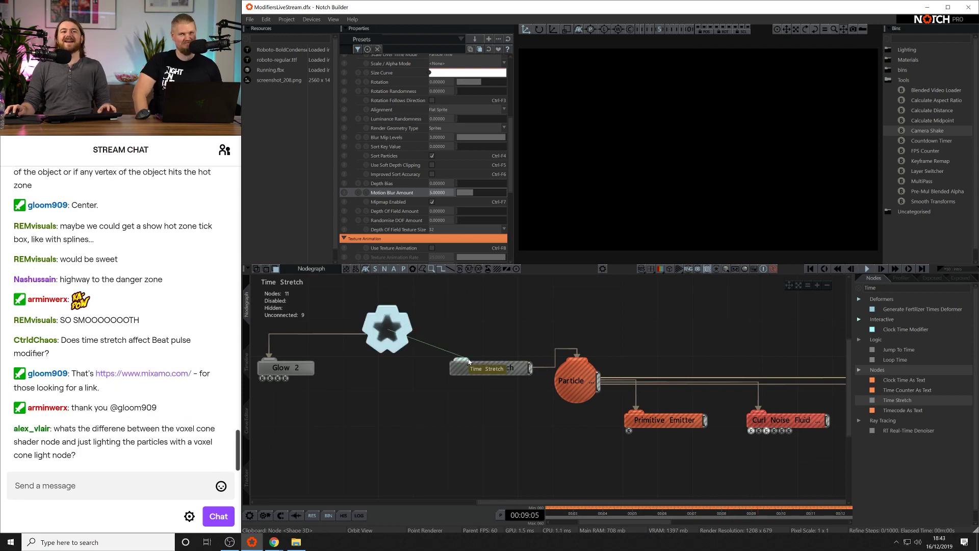
{"action": "left_click_drag", "start_coordinate": [469, 361], "coordinate": [490, 367]}
{"action": "left_click", "coordinate": [487, 368]}
{"action": "left_click_drag", "start_coordinate": [562, 380], "coordinate": [579, 433]}
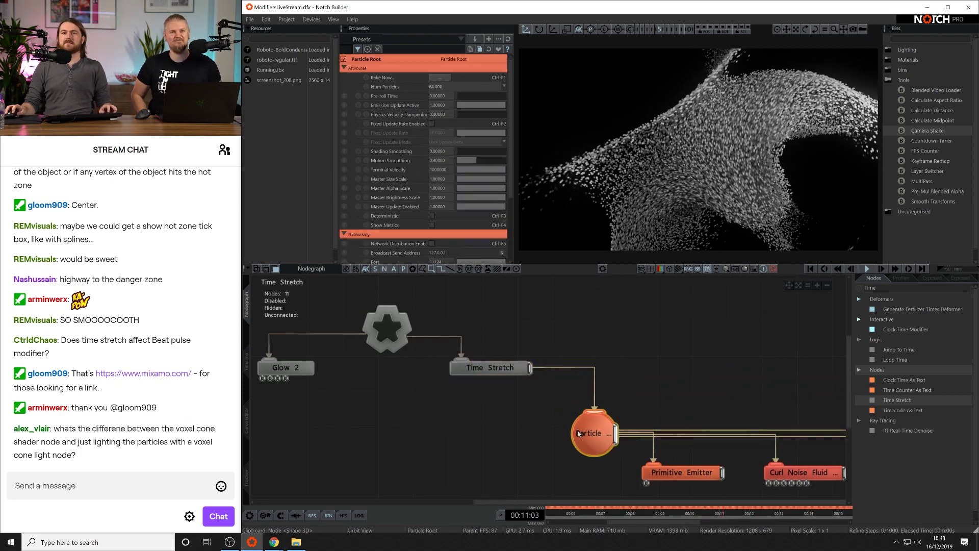
{"action": "middle_click_drag", "start_coordinate": [579, 433], "coordinate": [648, 395]}
Reposition the Time Stretch node, set its Time Modification Mode to Absolute Time and its Time to about 0.3.
{"action": "left_click_drag", "start_coordinate": [543, 328], "coordinate": [561, 345]}
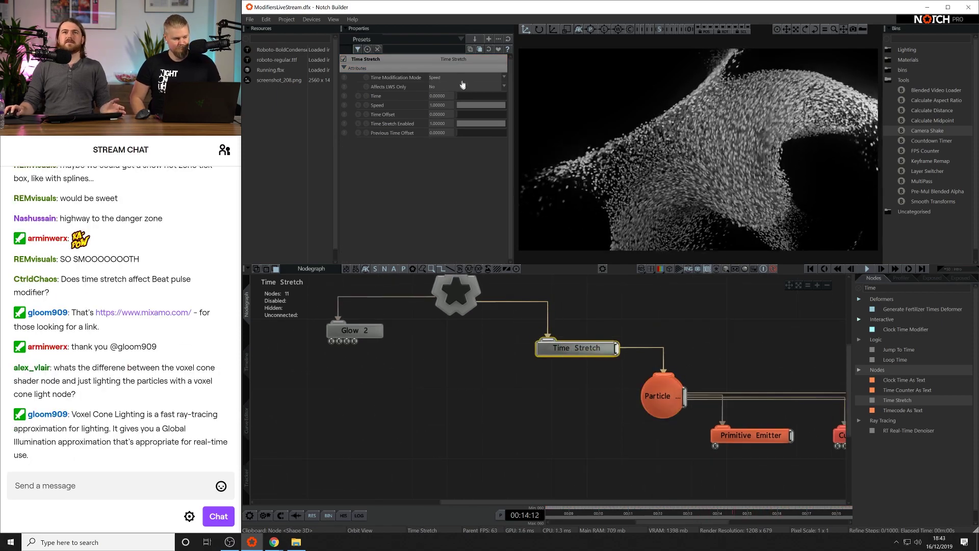
{"action": "left_click", "coordinate": [458, 82]}
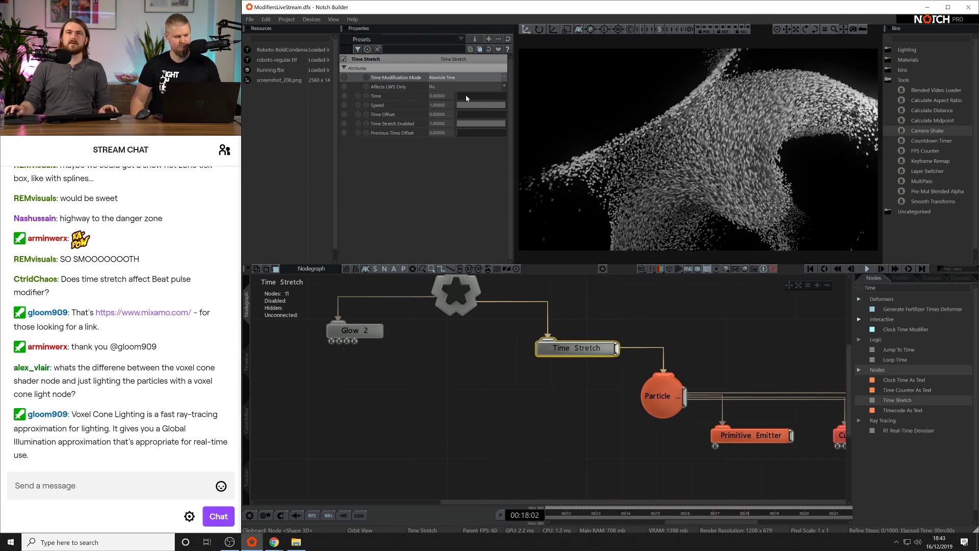
{"action": "left_click_drag", "start_coordinate": [491, 95], "coordinate": [469, 100]}
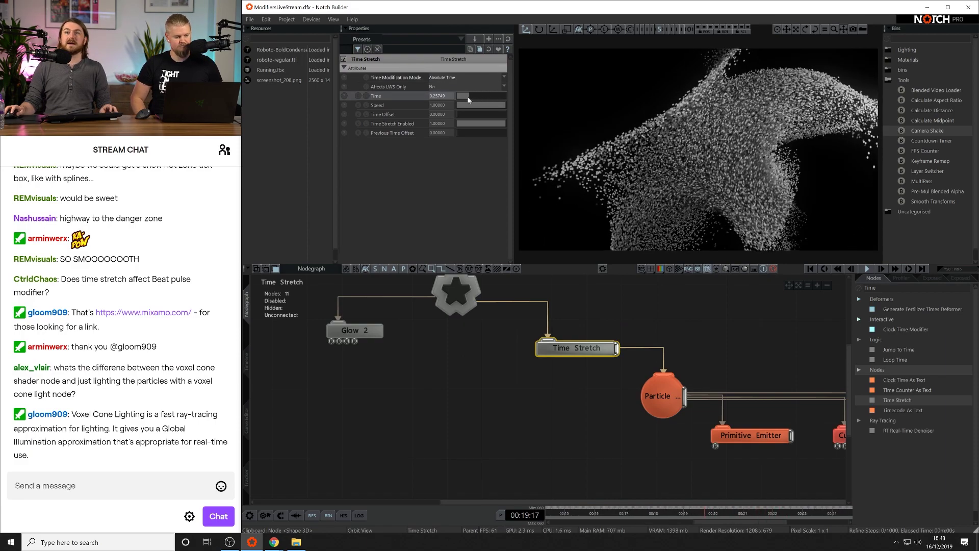
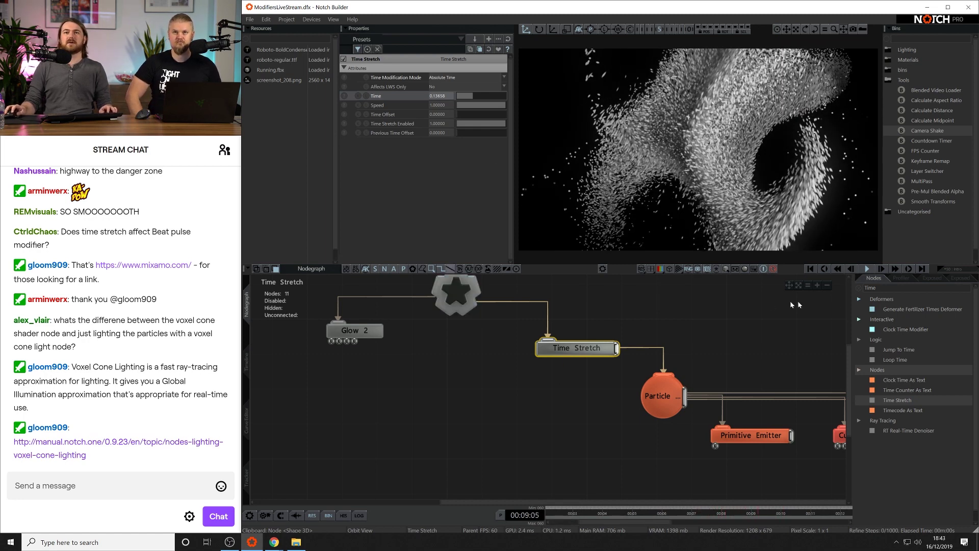
Open the node library's search term for editing.
{"action": "double_click", "coordinate": [887, 289]}
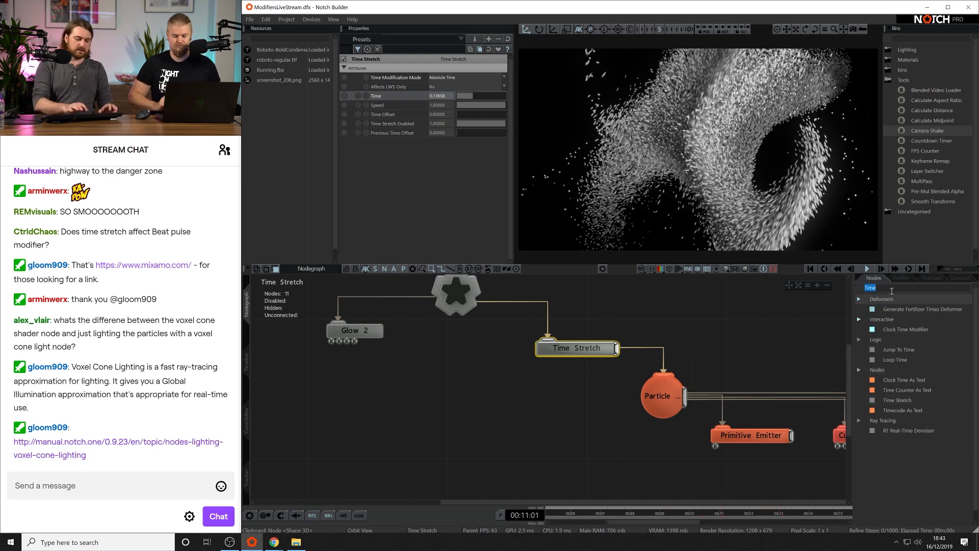
Add a Continuous Modifier and a Quantise Modifier, and connect the Continuous Modifier's output to the Quantise Modifier's Value.
{"action": "type", "text": "Cont"}
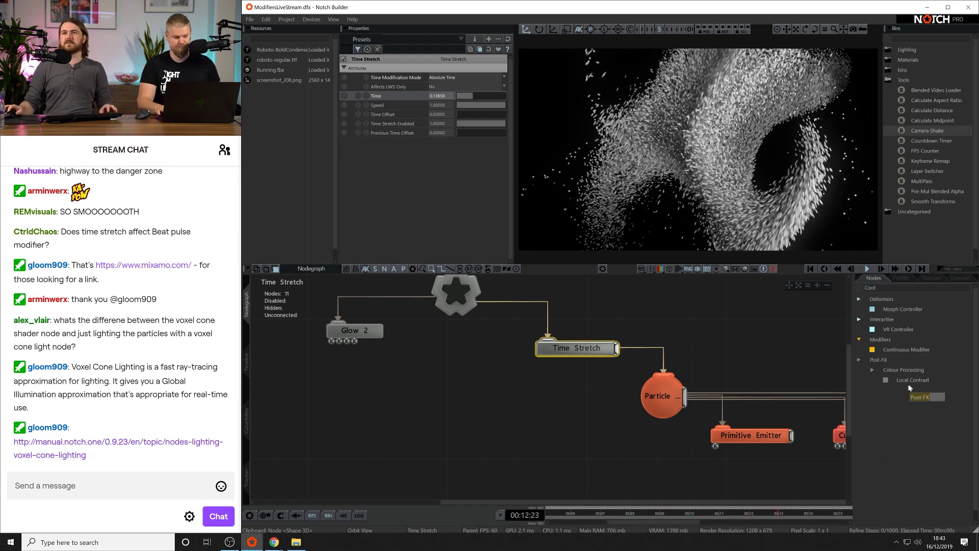
{"action": "left_click_drag", "start_coordinate": [442, 435], "coordinate": [342, 434]}
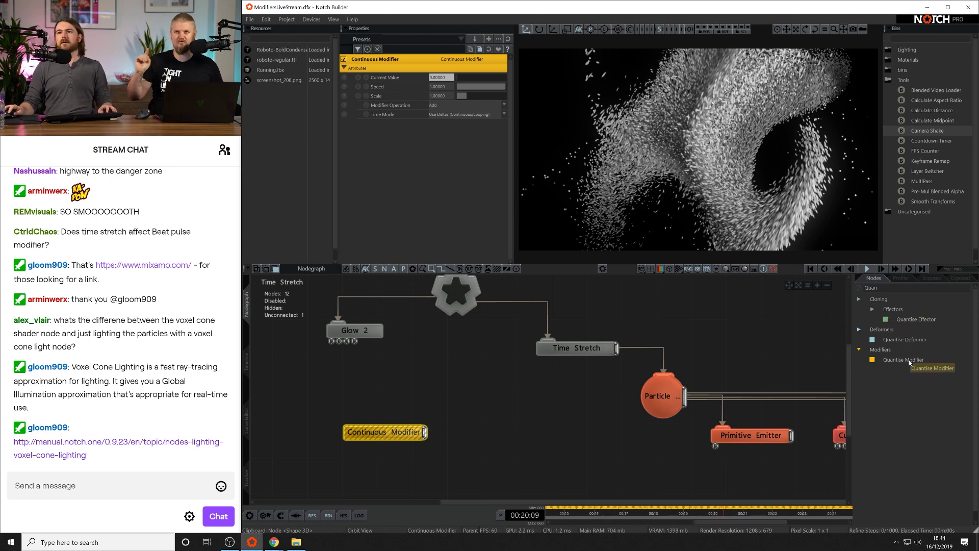
{"action": "left_click_drag", "start_coordinate": [453, 431], "coordinate": [447, 436]}
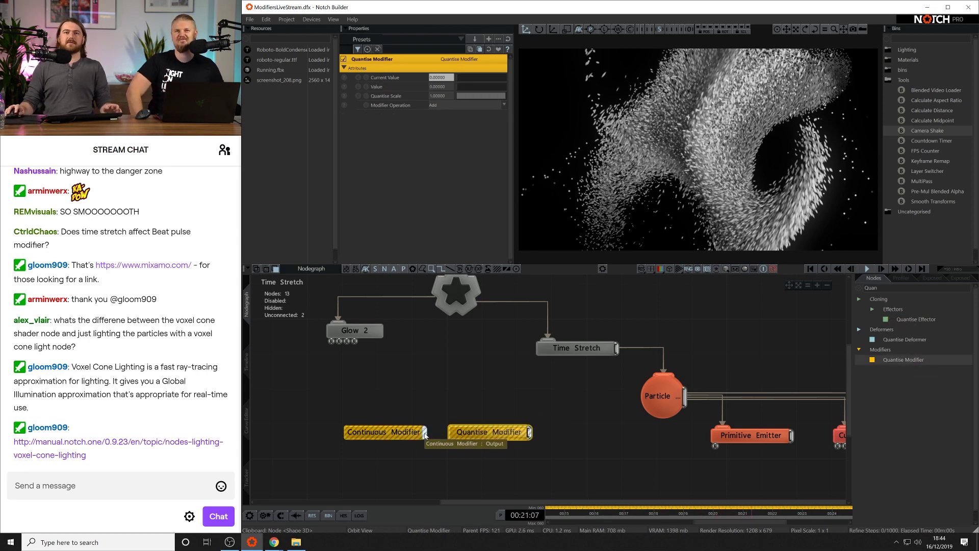
{"action": "left_click", "coordinate": [436, 417]}
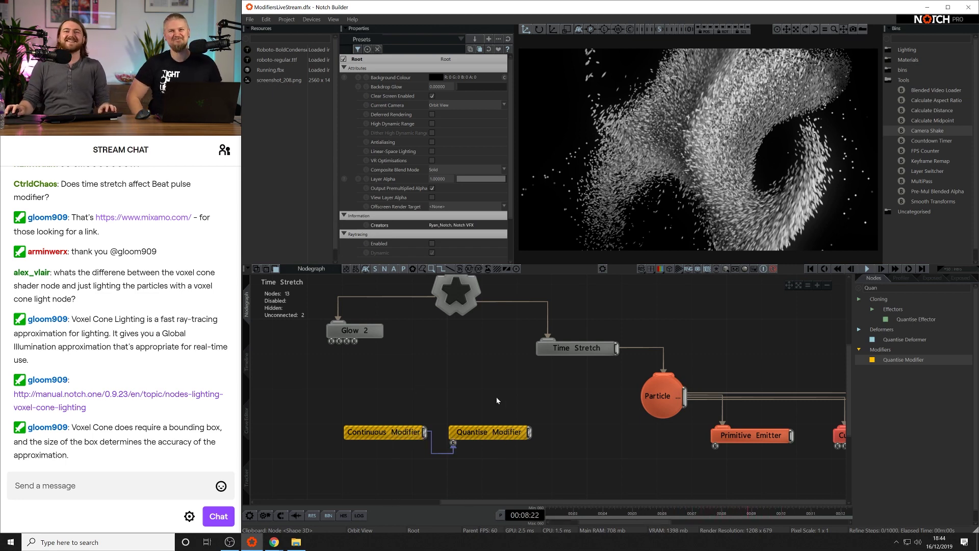
Place the Quantise Modifier directly beside the Continuous Modifier, level with it, in the node graph.
{"action": "middle_click_drag", "start_coordinate": [497, 400], "coordinate": [402, 364]}
{"action": "left_click_drag", "start_coordinate": [409, 383], "coordinate": [391, 370]}
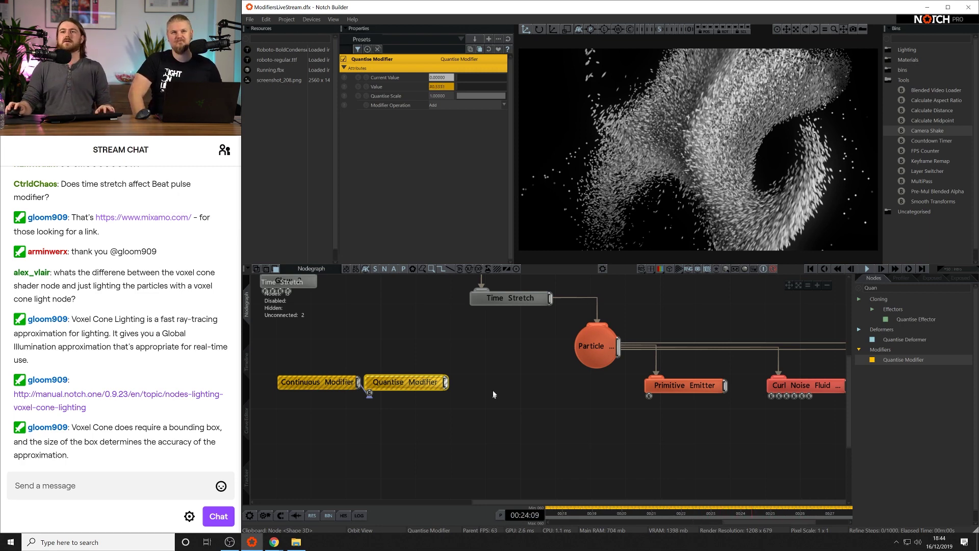
{"action": "left_click", "coordinate": [496, 302]}
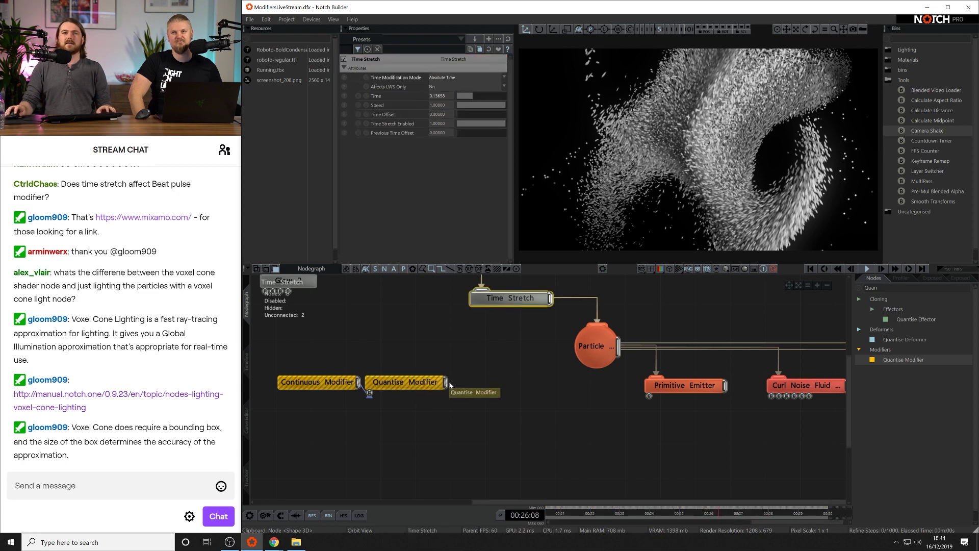
{"action": "left_click_drag", "start_coordinate": [415, 358], "coordinate": [427, 396]}
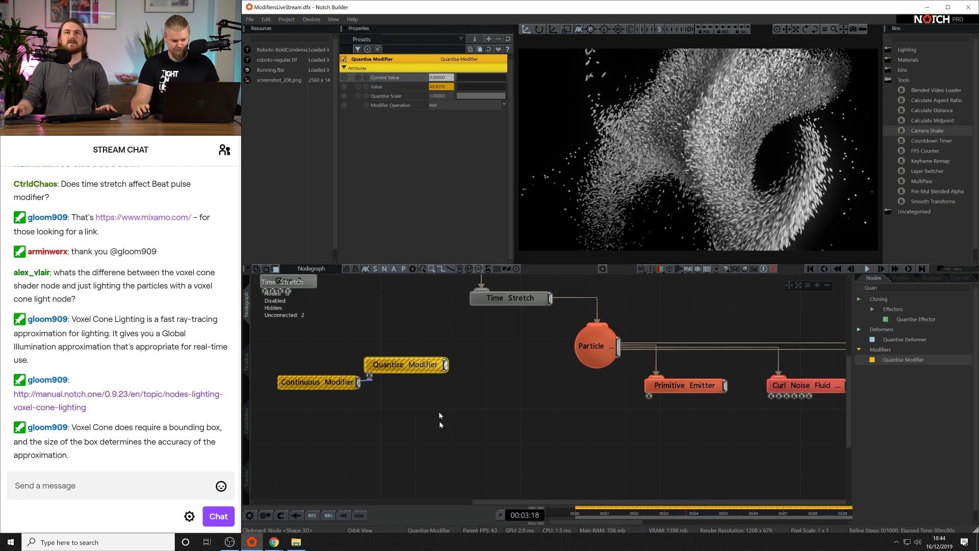
{"action": "mouse_move", "coordinate": [421, 358]}
{"action": "left_mouse_down"}
{"action": "mouse_move", "coordinate": [421, 395]}
{"action": "mouse_move", "coordinate": [421, 377]}
{"action": "left_mouse_up"}
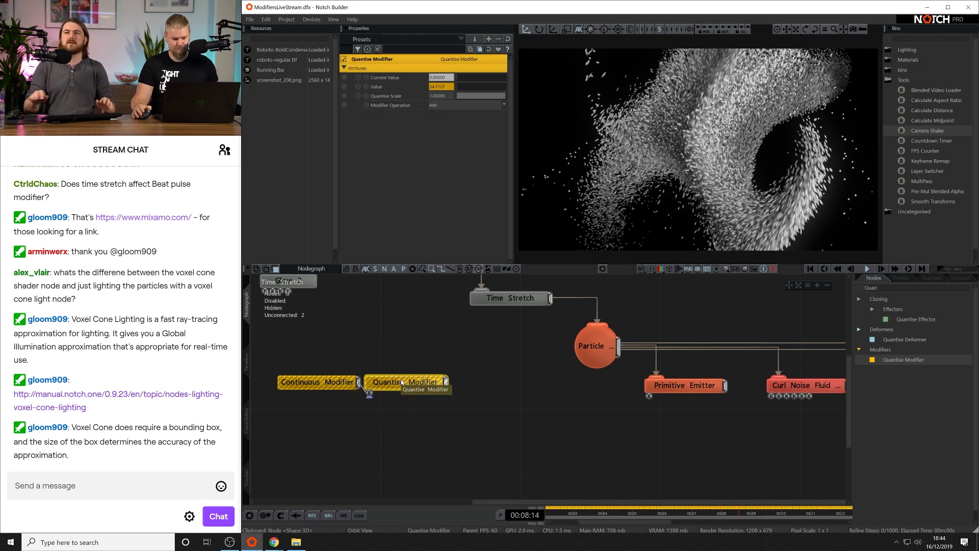
Find the Smooth Envelope Modifier in the node library and add it right beside the Quantise Modifier.
{"action": "left_click", "coordinate": [903, 289]}
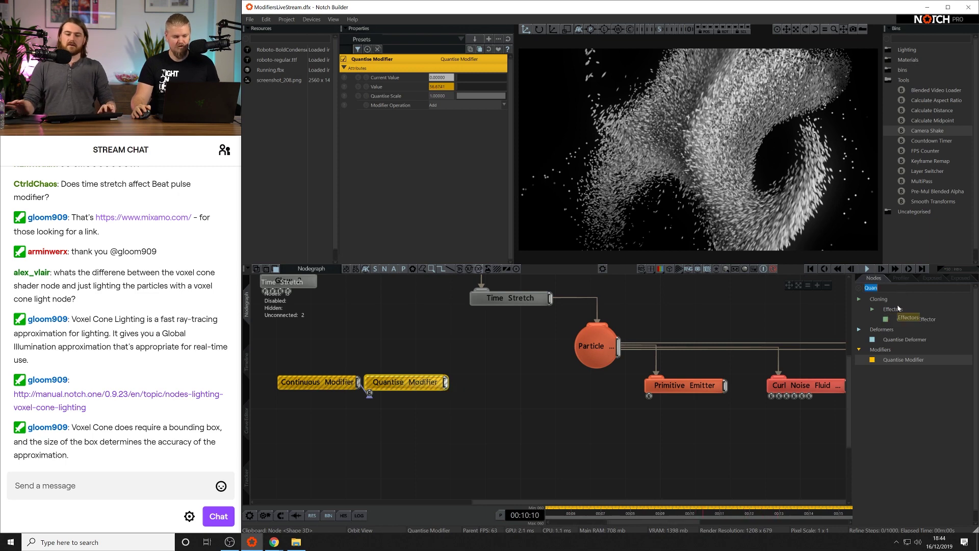
{"action": "type", "text": "Smooth"}
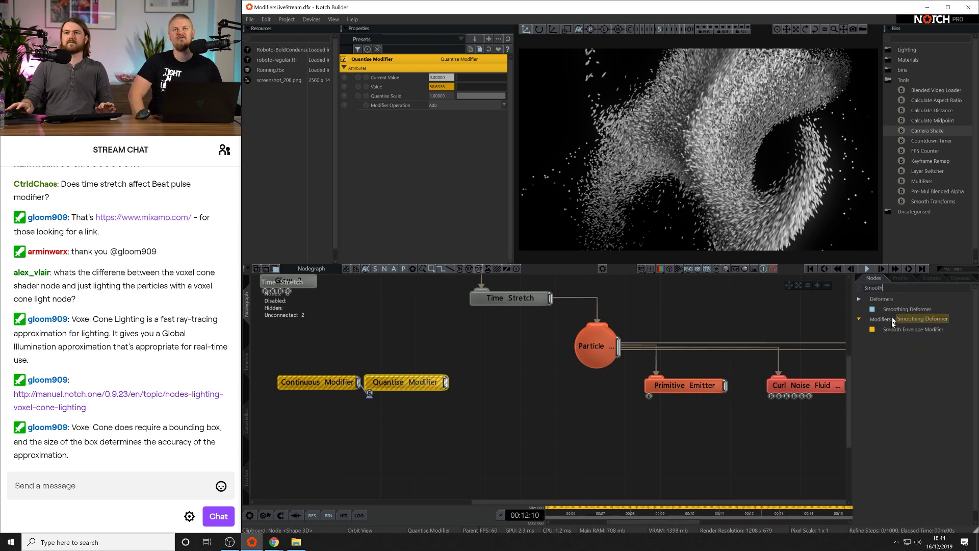
{"action": "left_click_drag", "start_coordinate": [913, 329], "coordinate": [579, 383]}
{"action": "left_click_drag", "start_coordinate": [463, 365], "coordinate": [461, 367]}
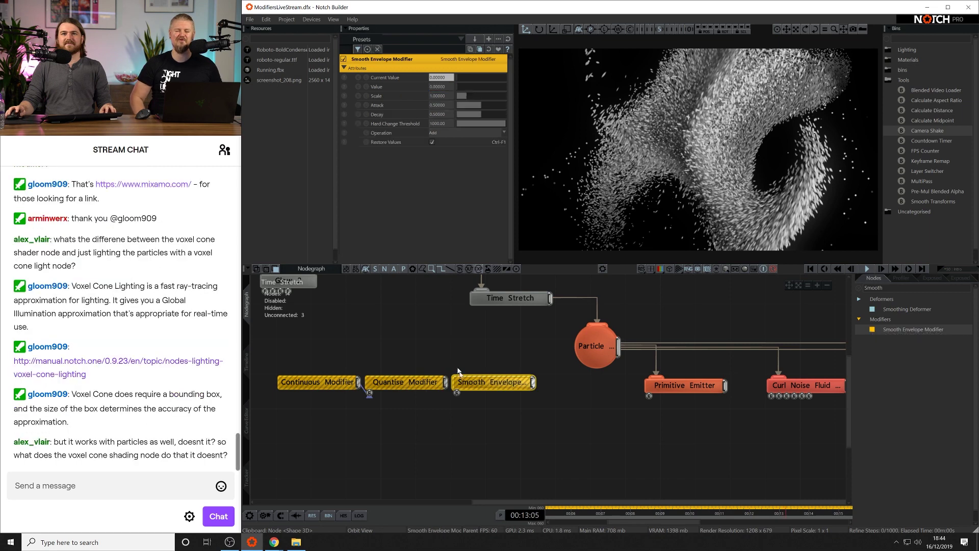
Shift the three modifiers together away from Time Stretch and connect the Quantise Modifier's output to the Smooth Envelope Modifier's Value.
{"action": "left_click_drag", "start_coordinate": [510, 414], "coordinate": [258, 383]}
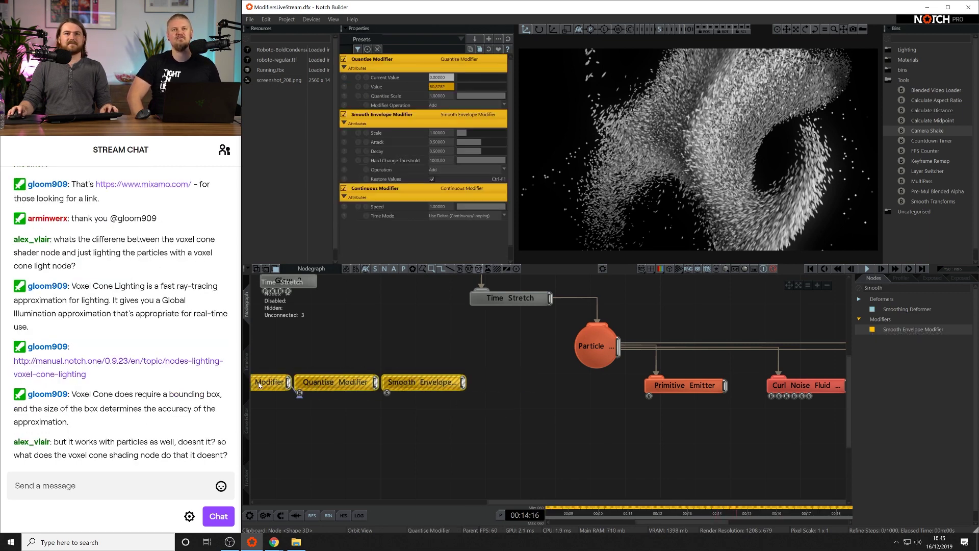
{"action": "middle_click_drag", "start_coordinate": [361, 424], "coordinate": [494, 415]}
{"action": "left_click", "coordinate": [493, 414]}
{"action": "mouse_move", "coordinate": [510, 374]}
{"action": "left_mouse_down"}
{"action": "mouse_move", "coordinate": [497, 391]}
{"action": "mouse_move", "coordinate": [486, 374]}
{"action": "mouse_move", "coordinate": [521, 384]}
{"action": "left_mouse_up"}
Set both Attack and Decay of the Smooth Envelope Modifier to 5.
{"action": "left_click", "coordinate": [527, 377]}
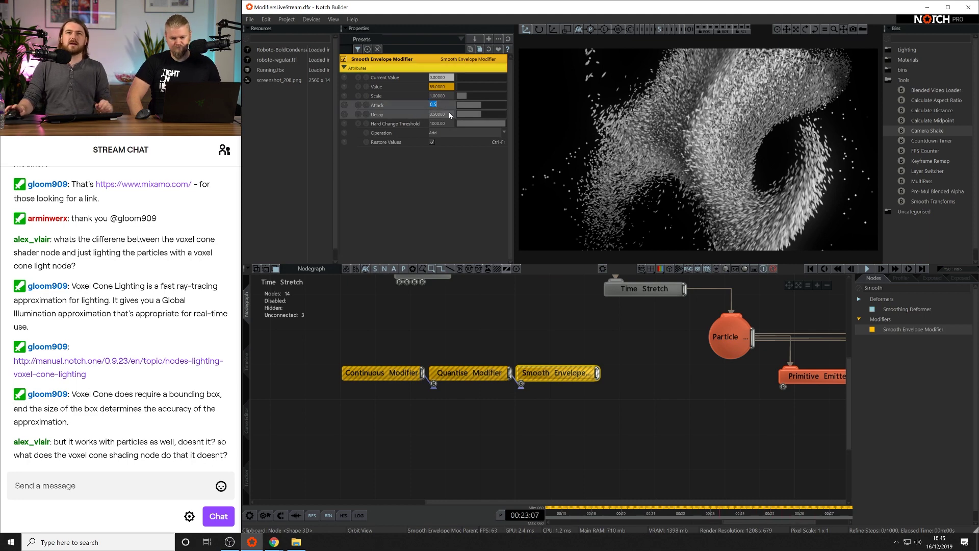
{"action": "type", "text": "5"}
{"action": "key", "text": "Return"}
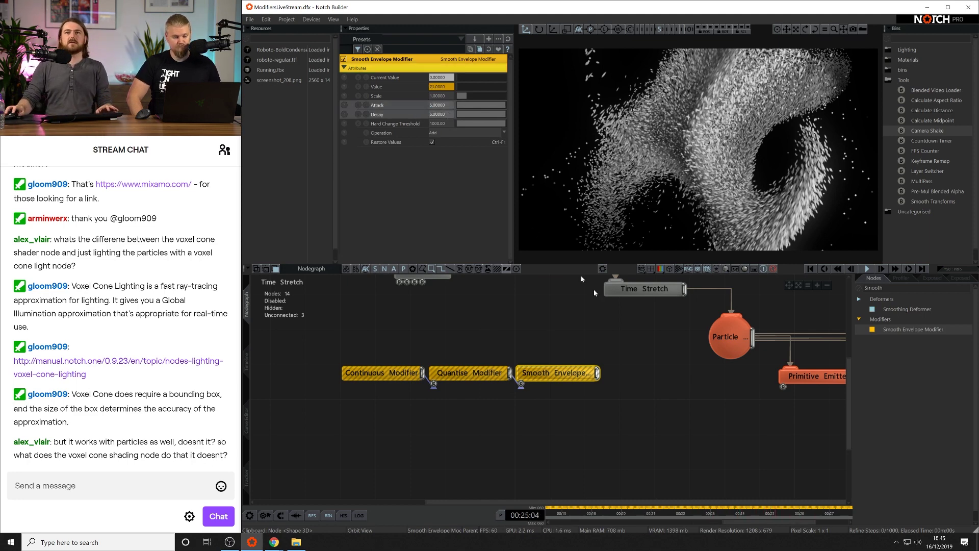
Connect the Smooth Envelope Modifier's output to the Time property of the Time Stretch node.
{"action": "left_click", "coordinate": [643, 290]}
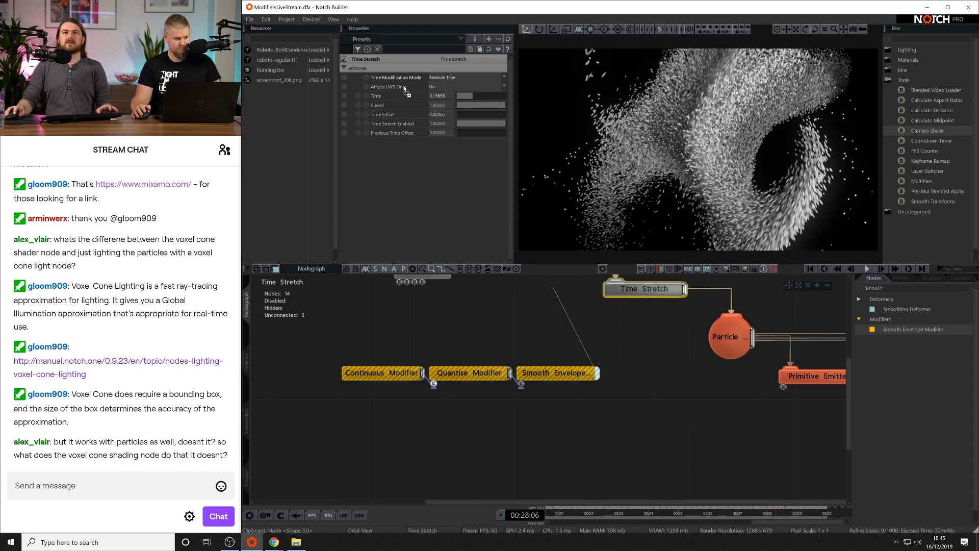
{"action": "left_click_drag", "start_coordinate": [408, 97], "coordinate": [423, 96]}
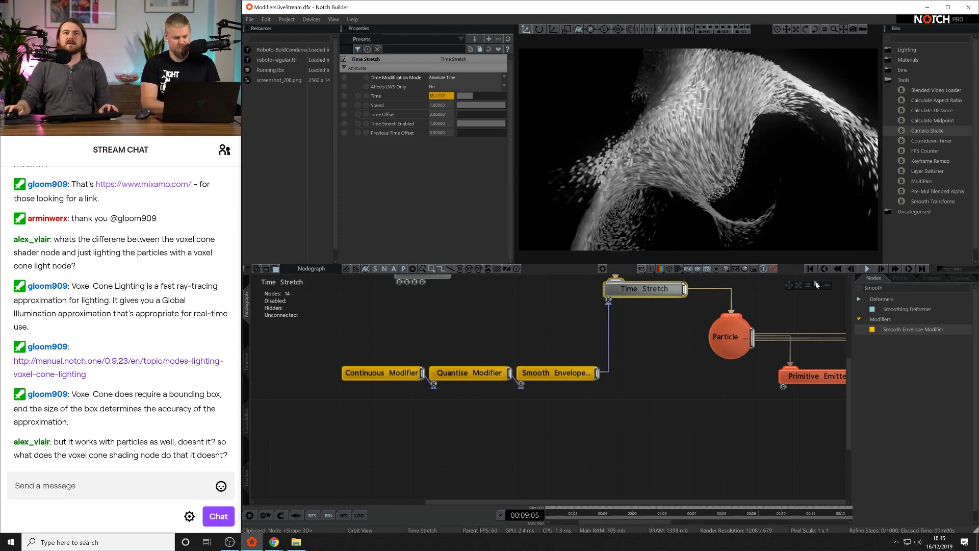
Change the Quantise Scale of the Quantise Modifier that feeds the Smooth Envelope Modifier.
{"action": "left_click", "coordinate": [401, 380]}
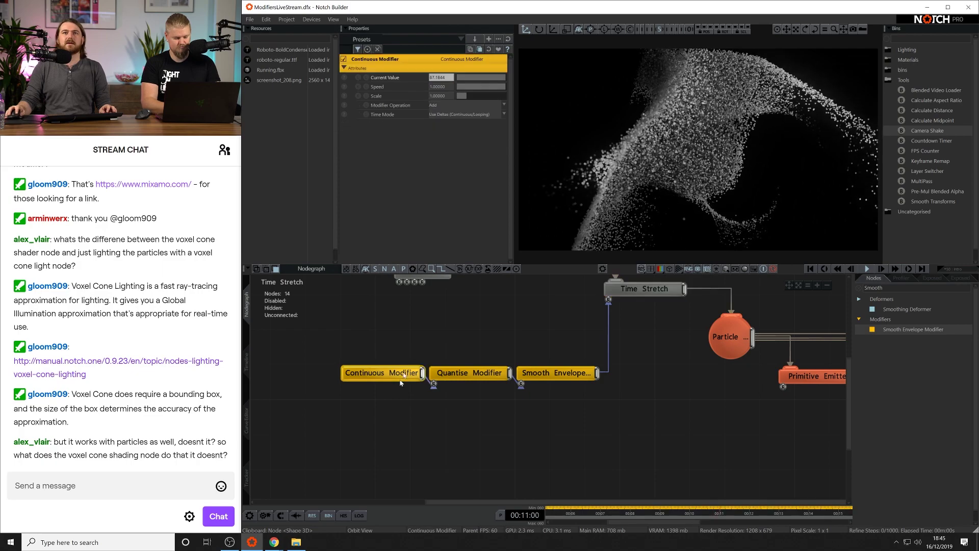
{"action": "left_click", "coordinate": [469, 373]}
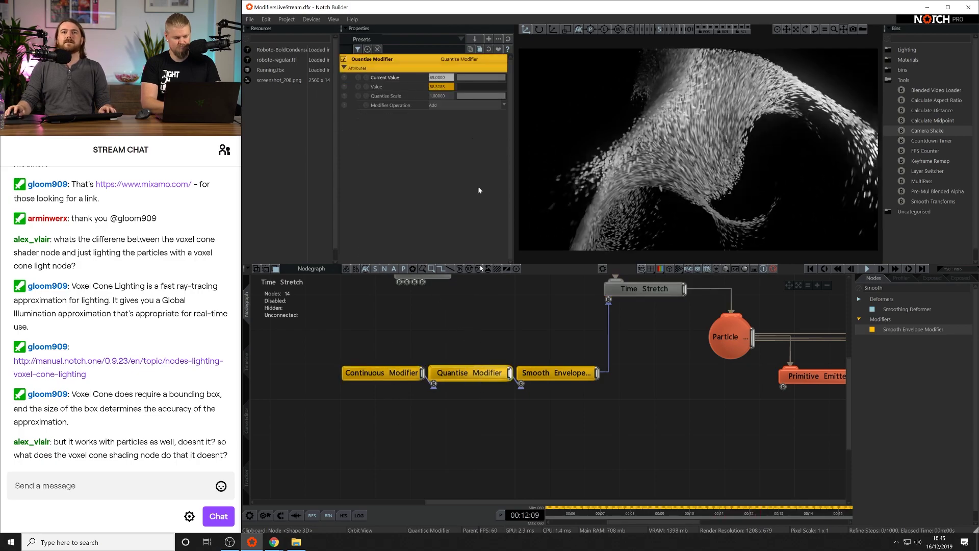
{"action": "left_click", "coordinate": [441, 96]}
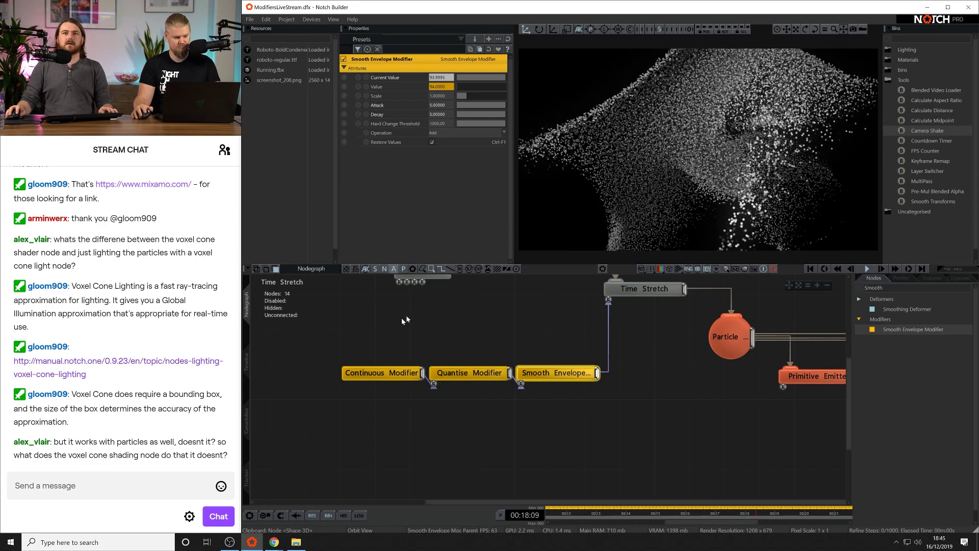
{"action": "left_click_drag", "start_coordinate": [479, 349], "coordinate": [481, 369]}
Set both Attack and Decay of the Smooth Envelope Modifier to 3.
{"action": "left_click", "coordinate": [558, 373]}
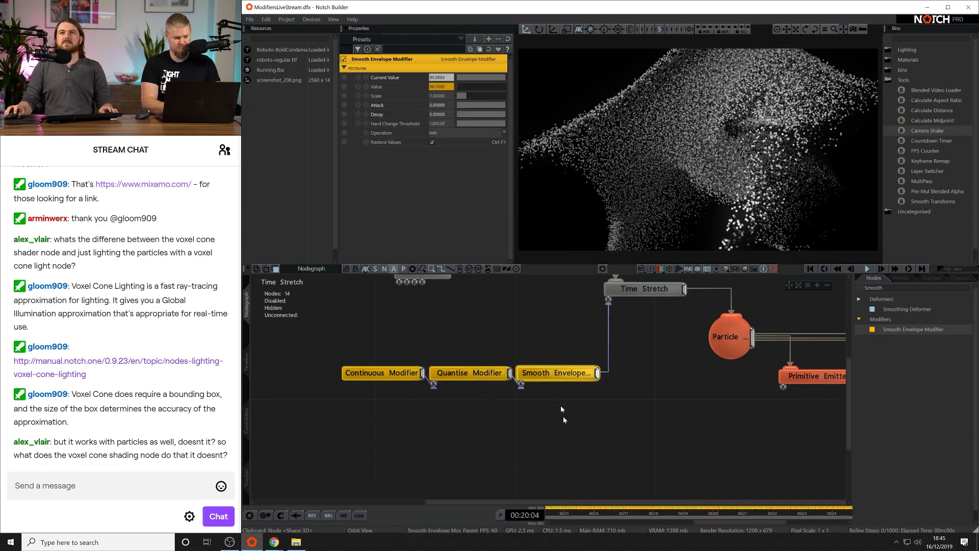
{"action": "left_click", "coordinate": [437, 105]}
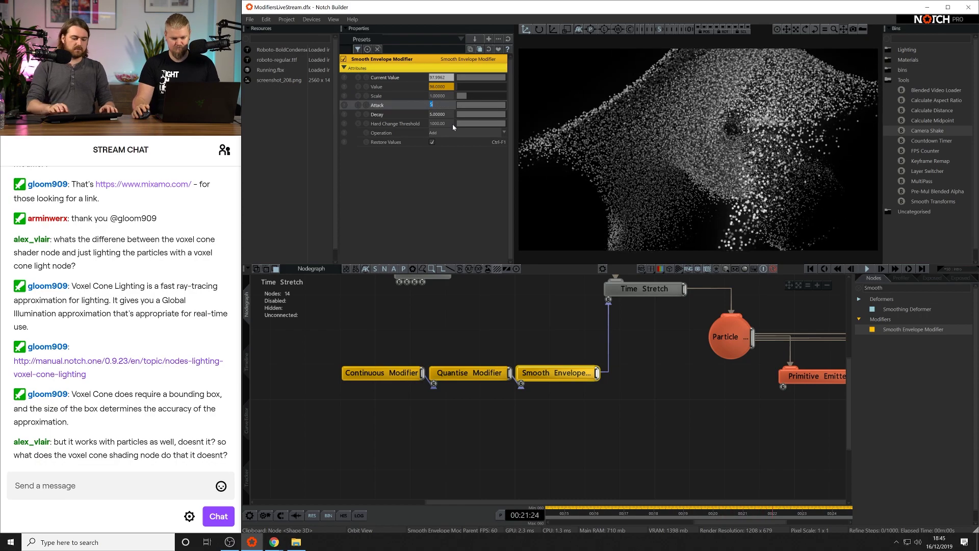
{"action": "left_click", "coordinate": [406, 118]}
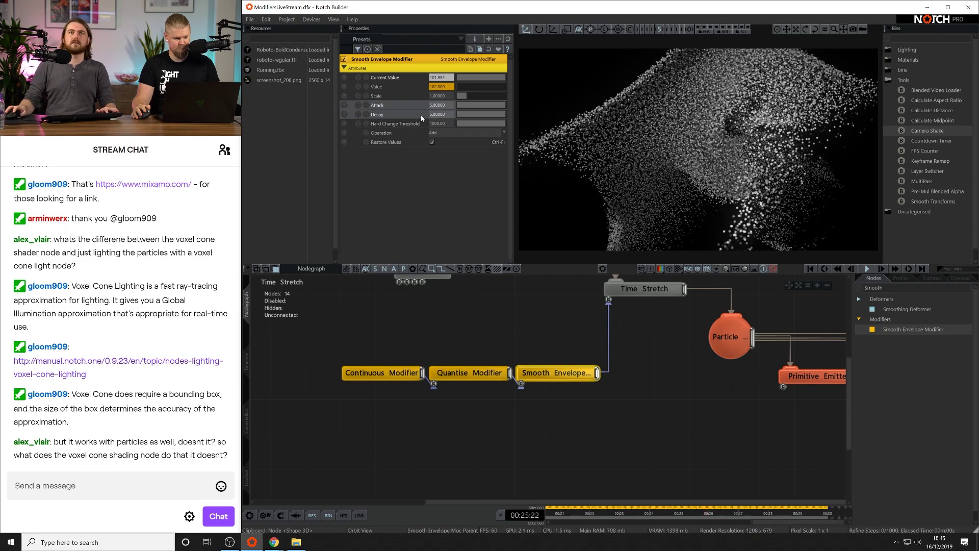
{"action": "left_click", "coordinate": [437, 107]}
{"action": "type", "text": "3"}
{"action": "key", "text": "Return"}
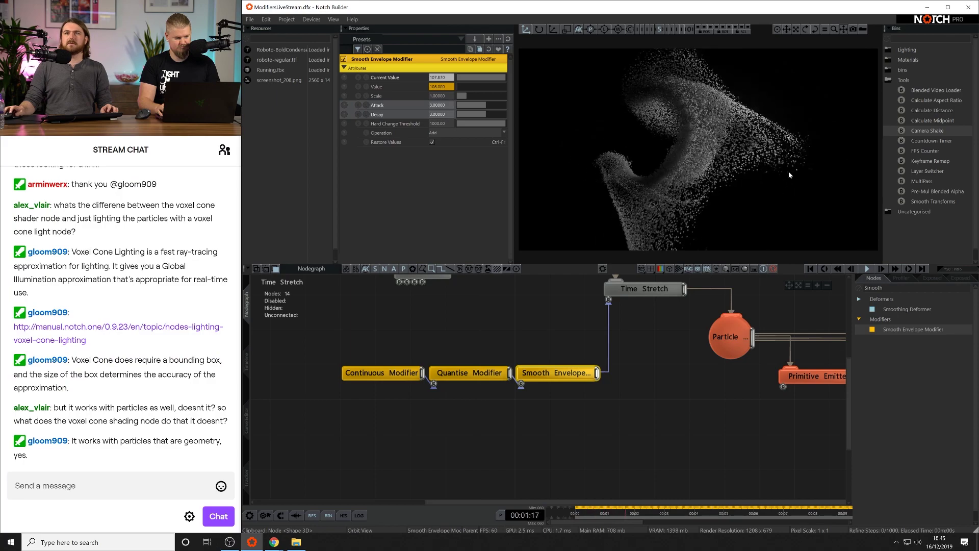
Raise the Fluid Simulation Speed of the Curl Noise Fluid Affector to 1.
{"action": "middle_click_drag", "start_coordinate": [711, 371], "coordinate": [589, 386]}
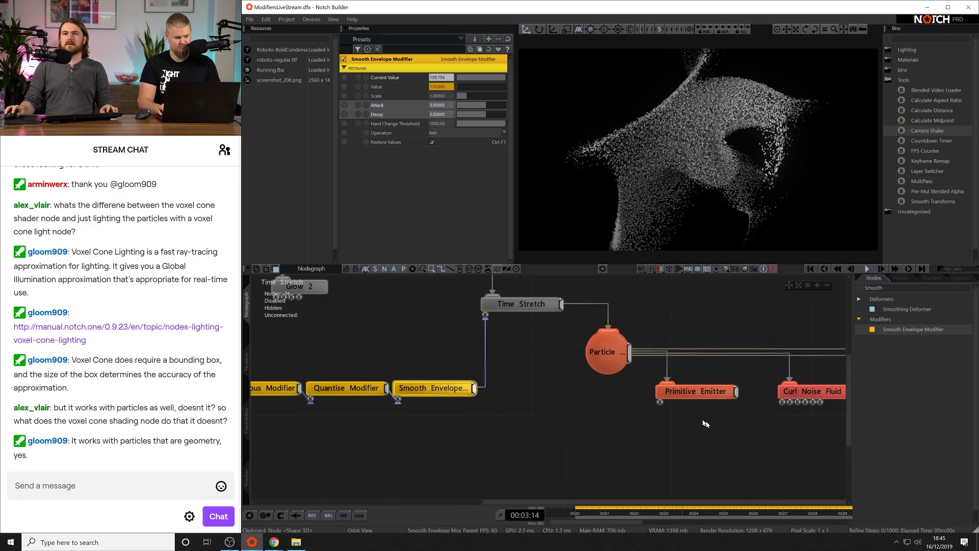
{"action": "middle_click_drag", "start_coordinate": [759, 418], "coordinate": [717, 415]}
{"action": "left_click", "coordinate": [770, 387]}
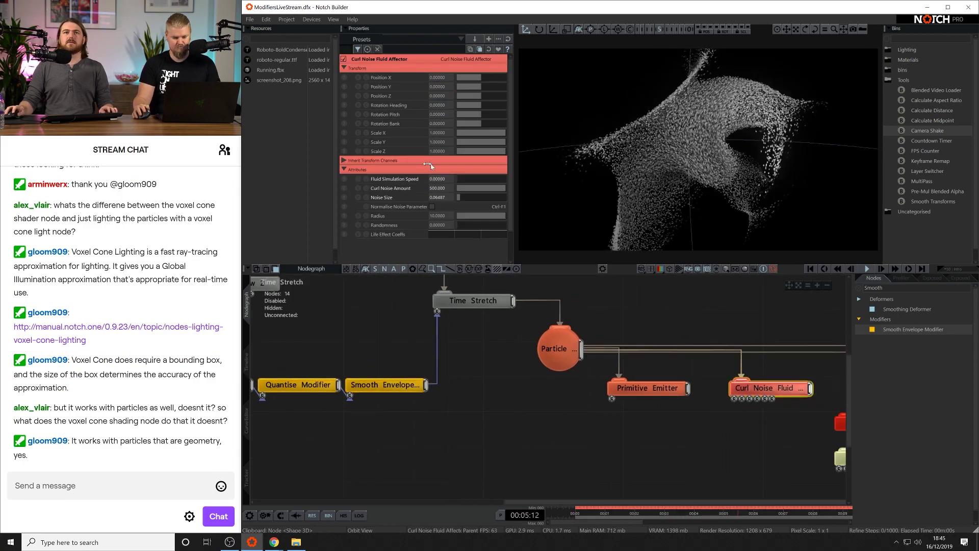
{"action": "left_click_drag", "start_coordinate": [471, 182], "coordinate": [479, 181]}
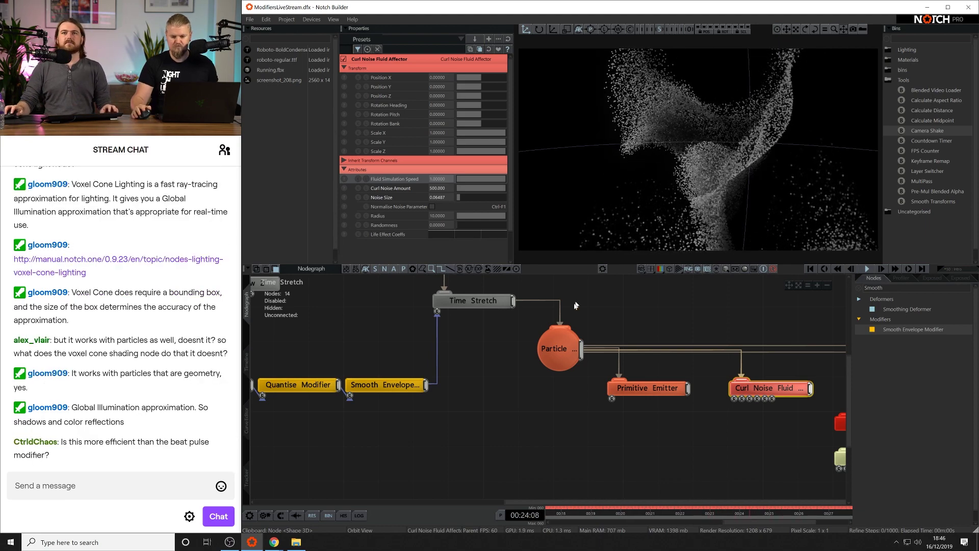
Solo the Trigger Envelope and Sound Modifier layer in the timeline and show its node graph.
{"action": "scroll", "coordinate": [536, 397], "scroll_direction": "down", "scroll_amount": 3}
{"action": "scroll", "coordinate": [520, 405], "scroll_direction": "down", "scroll_amount": 2}
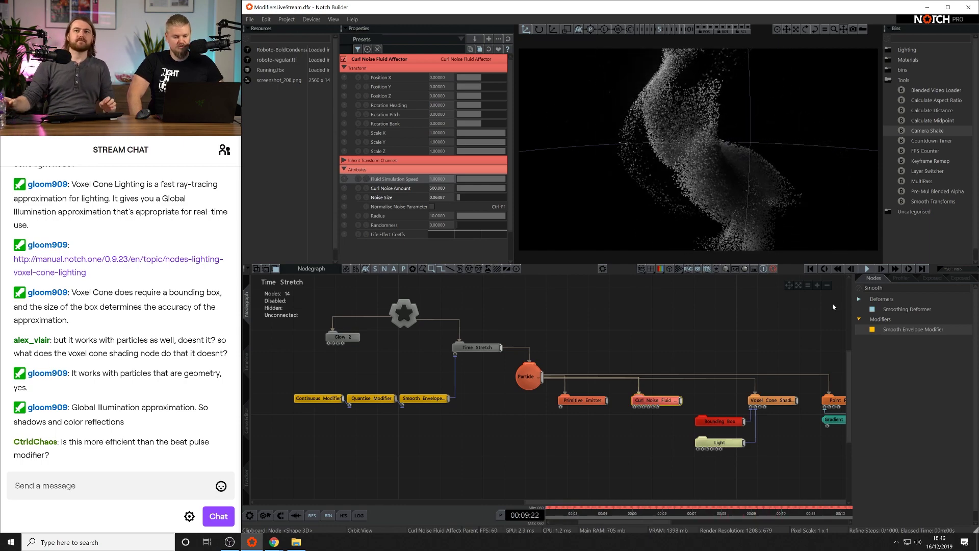
{"action": "left_click", "coordinate": [617, 436]}
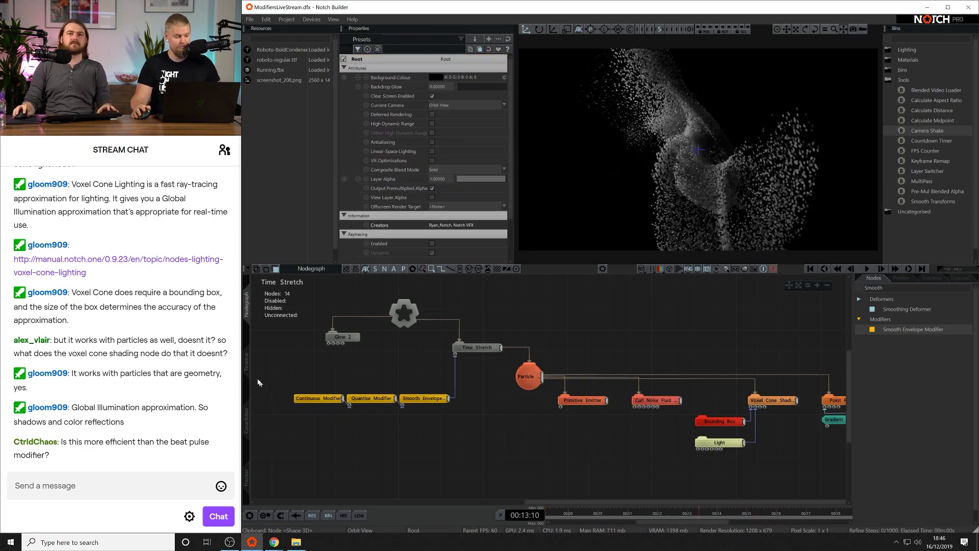
{"action": "left_click", "coordinate": [246, 368]}
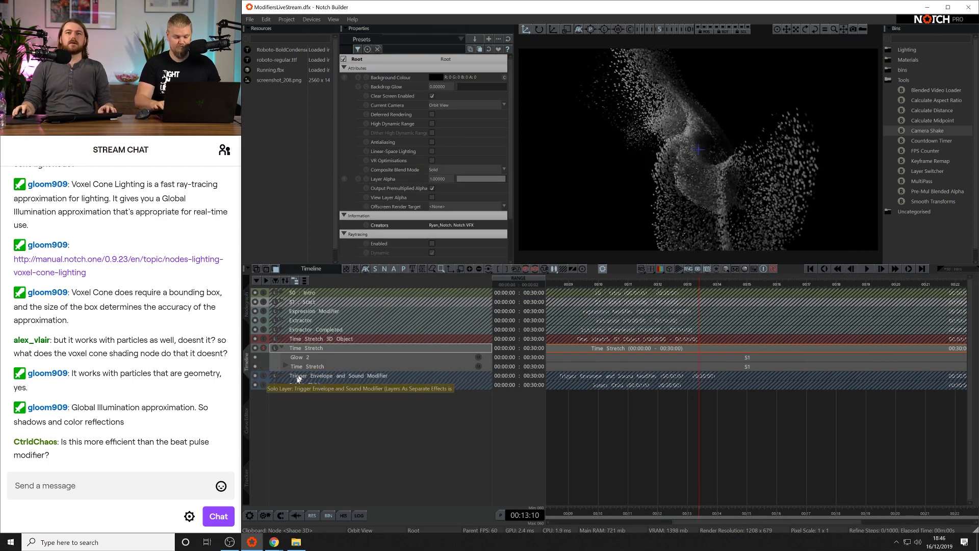
{"action": "left_click", "coordinate": [264, 376]}
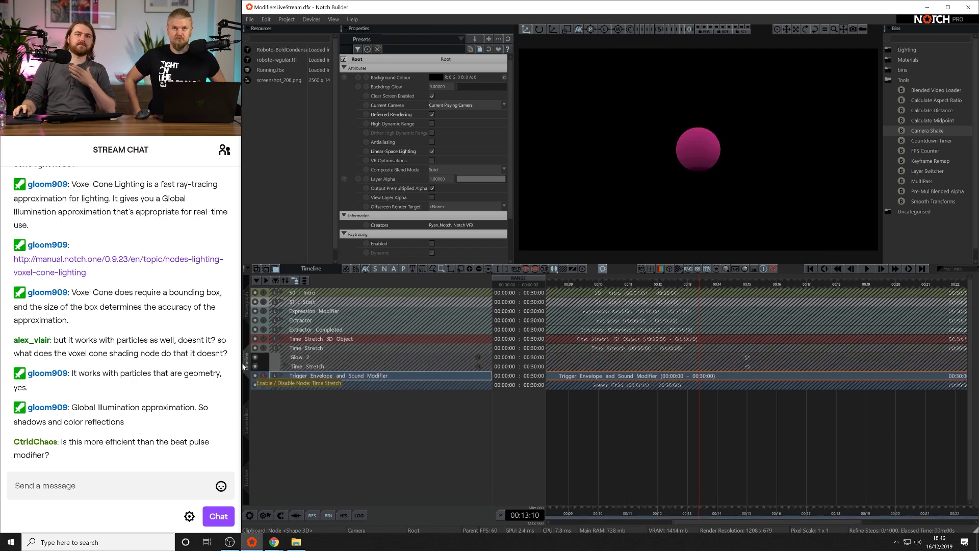
{"action": "left_click", "coordinate": [247, 315]}
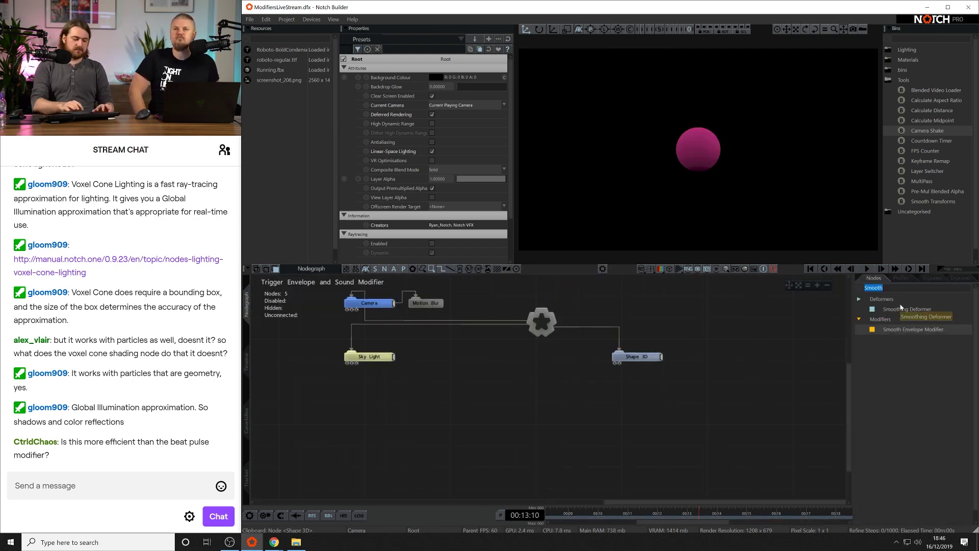
Add a Capture Sound node under the root and a Sound Modifier, and connect Capture Sound to the Sound Modifier.
{"action": "type", "text": "Spou"}
{"action": "key", "text": "BackSpace"}
{"action": "key", "text": "BackSpace"}
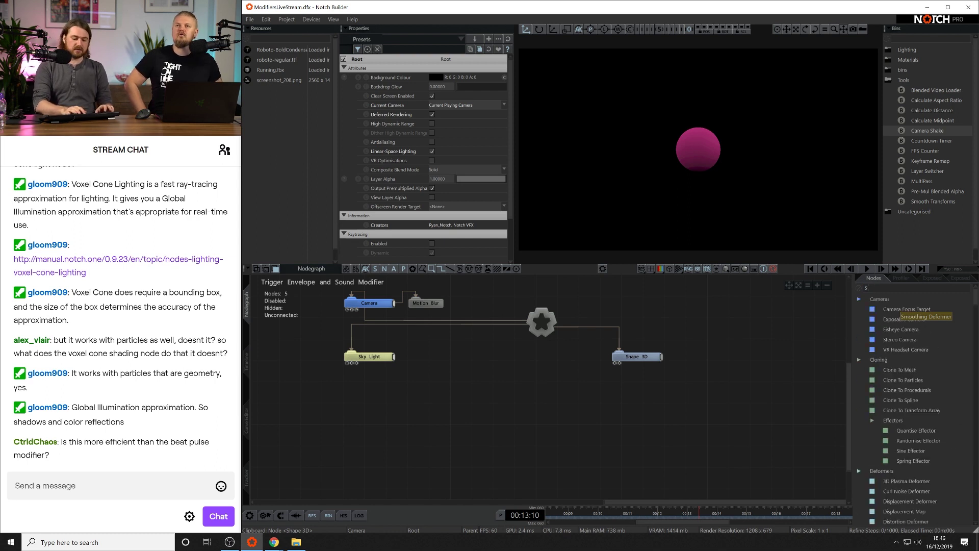
{"action": "type", "text": "ound"}
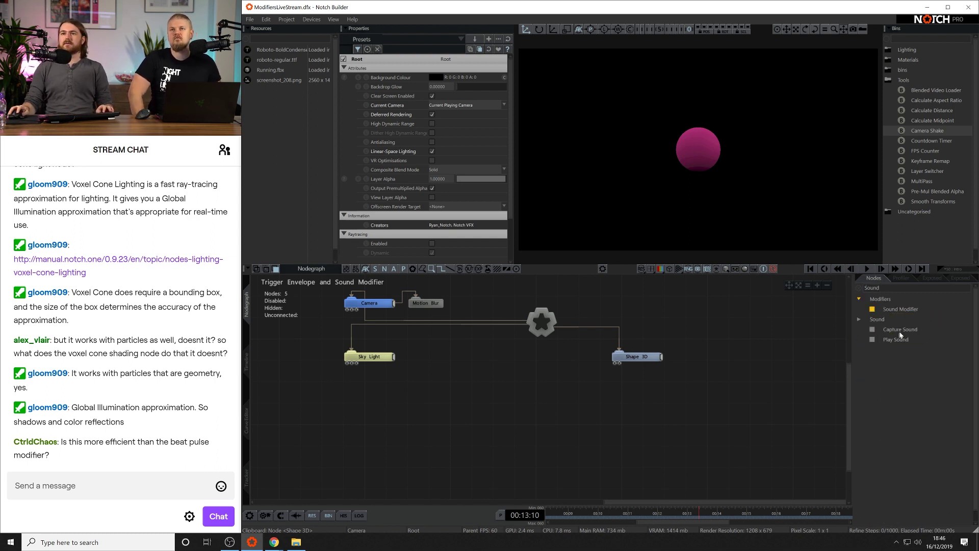
{"action": "left_click_drag", "start_coordinate": [904, 331], "coordinate": [385, 390]}
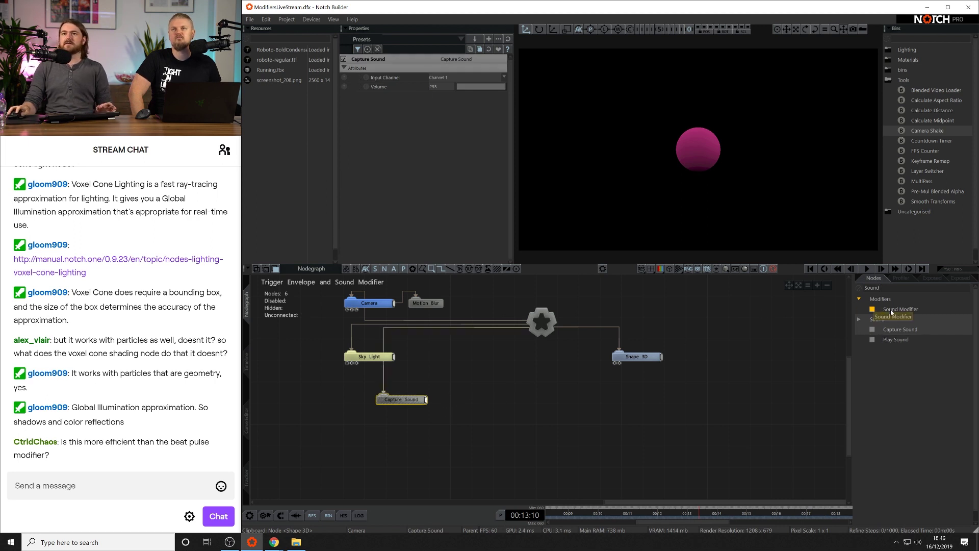
{"action": "left_click_drag", "start_coordinate": [892, 312], "coordinate": [408, 422]}
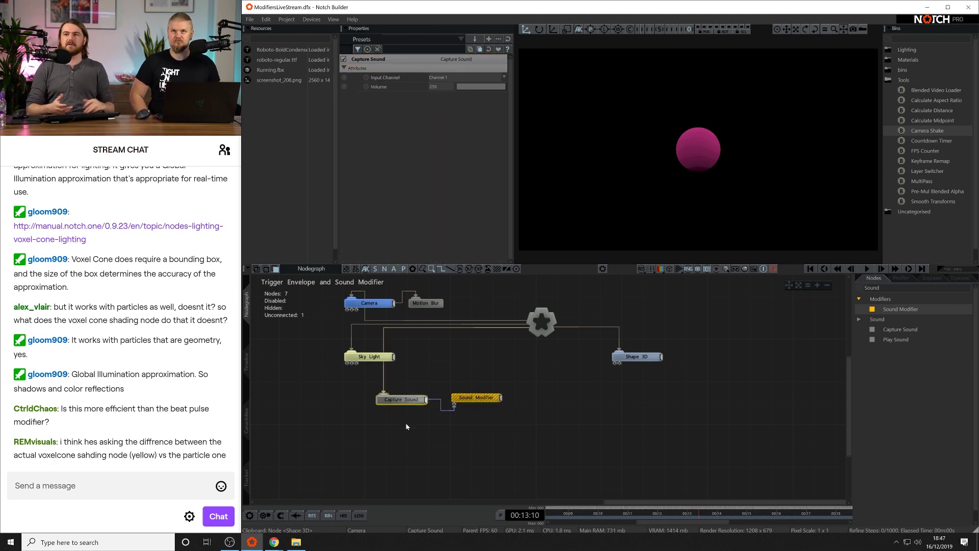
Keep the Sound Modifier's Channel on Stereo and set its Frequency Band to Waveform.
{"action": "left_click_drag", "start_coordinate": [477, 381], "coordinate": [481, 432]}
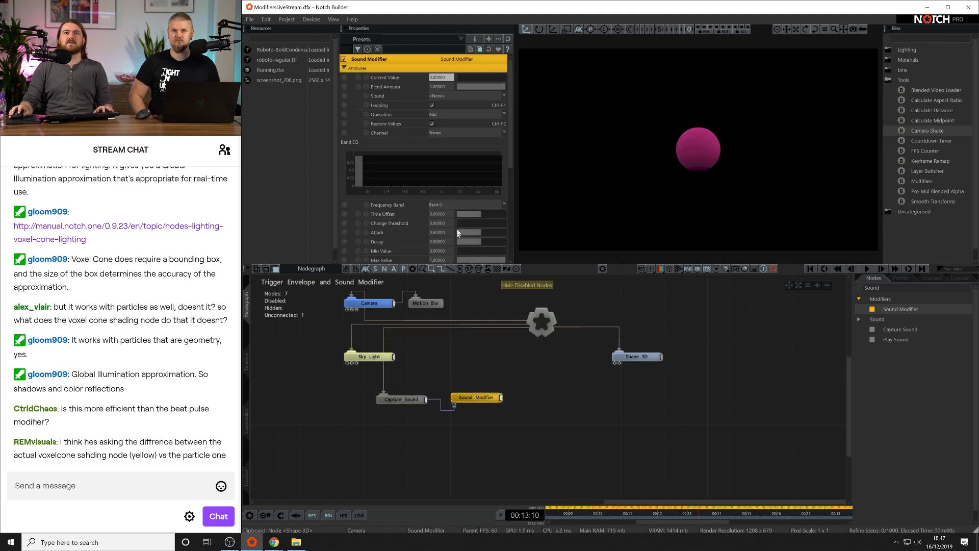
{"action": "left_click", "coordinate": [455, 134]}
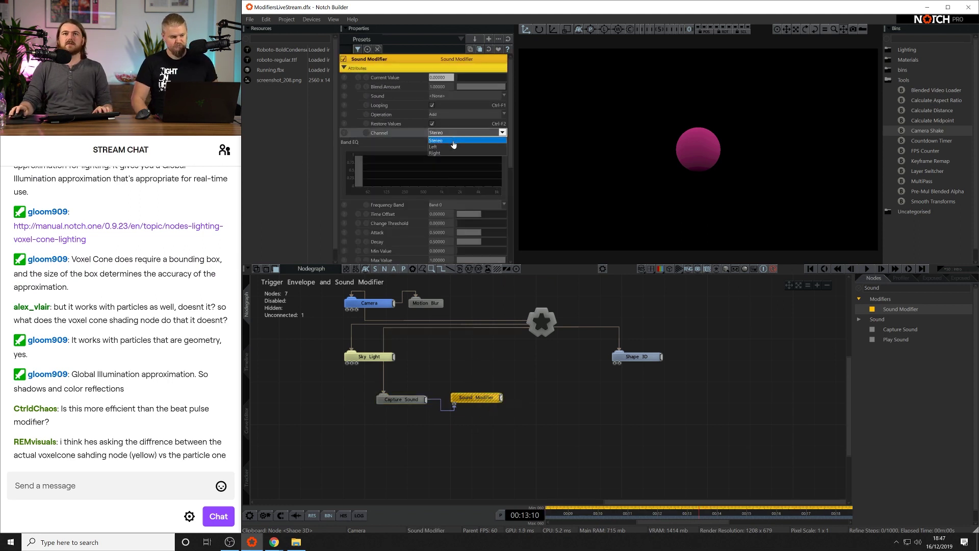
{"action": "left_click", "coordinate": [436, 140]}
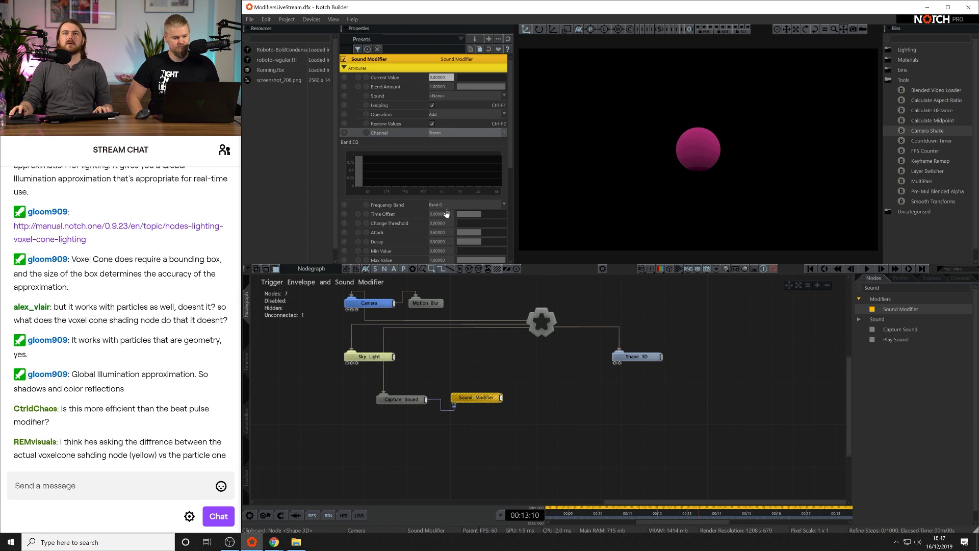
{"action": "left_click", "coordinate": [451, 207]}
{"action": "left_click", "coordinate": [438, 214]}
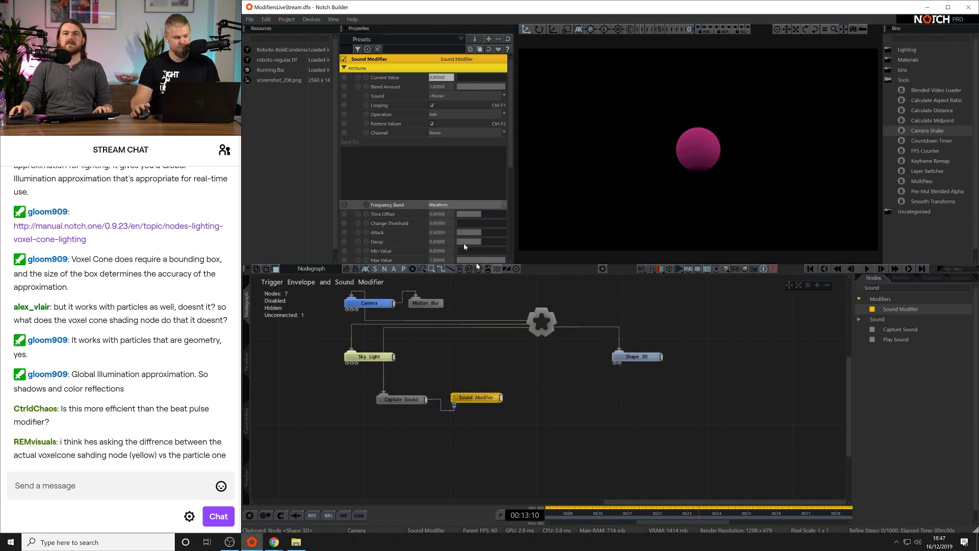
{"action": "left_click", "coordinate": [592, 430]}
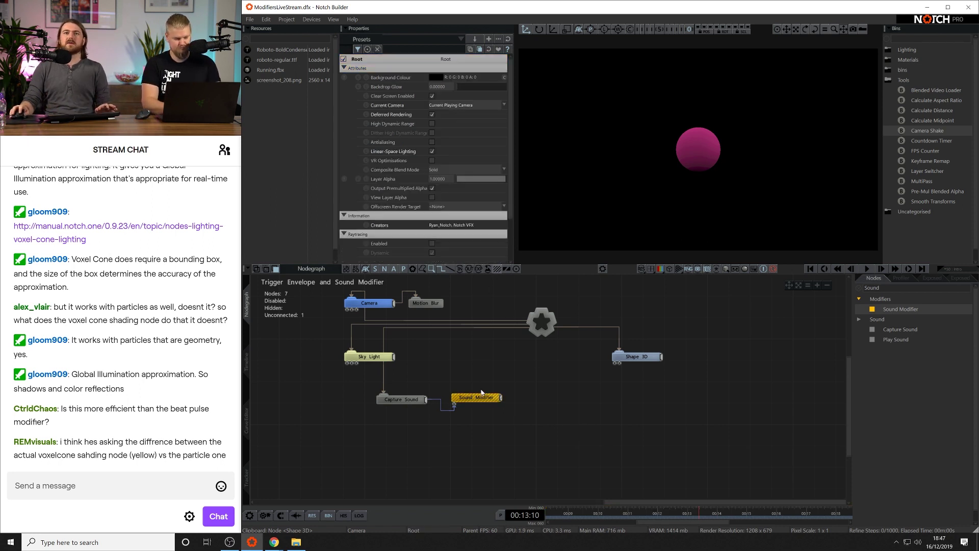
Connect the Sound Modifier's output to the Shape 3D node.
{"action": "left_click_drag", "start_coordinate": [485, 380], "coordinate": [488, 431]}
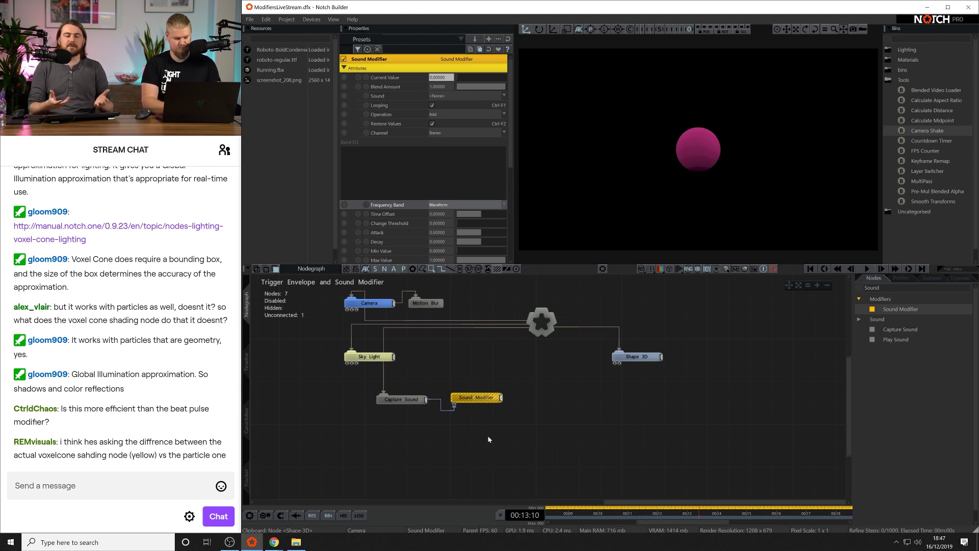
{"action": "left_click", "coordinate": [626, 359]}
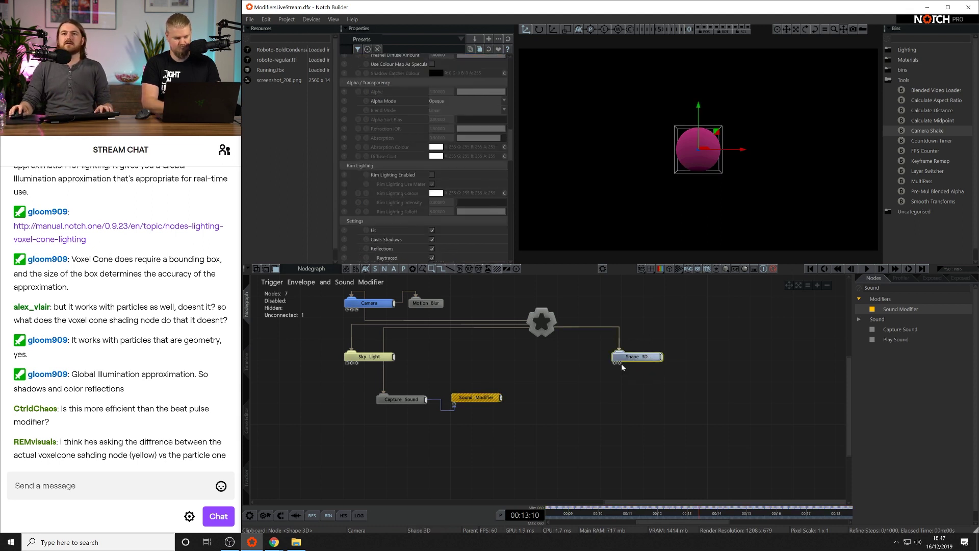
{"action": "left_click_drag", "start_coordinate": [503, 399], "coordinate": [619, 363]}
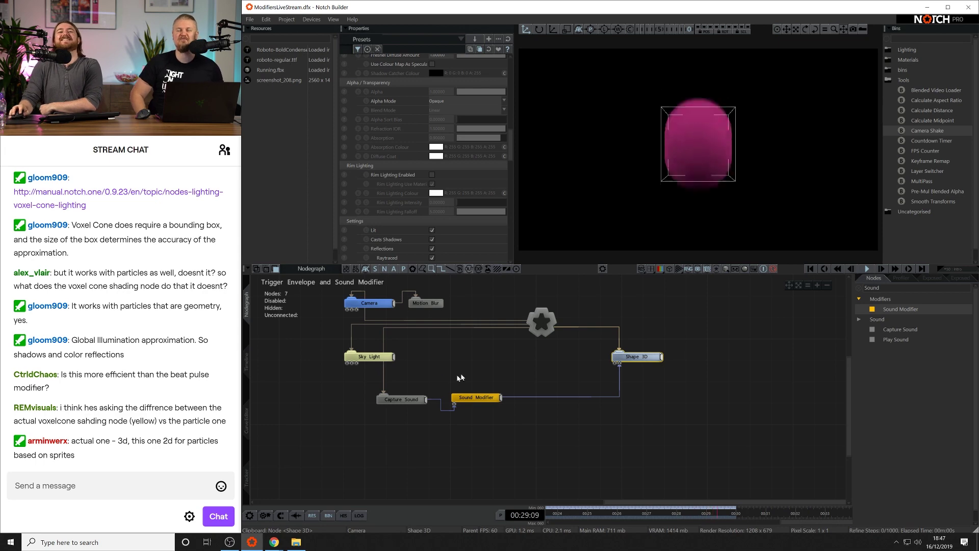
Raise the Sound Modifier's Smoothness to about 0.74.
{"action": "left_click", "coordinate": [466, 397]}
{"action": "scroll", "coordinate": [433, 179], "scroll_direction": "down", "scroll_amount": 3}
{"action": "scroll", "coordinate": [433, 181], "scroll_direction": "down", "scroll_amount": 1}
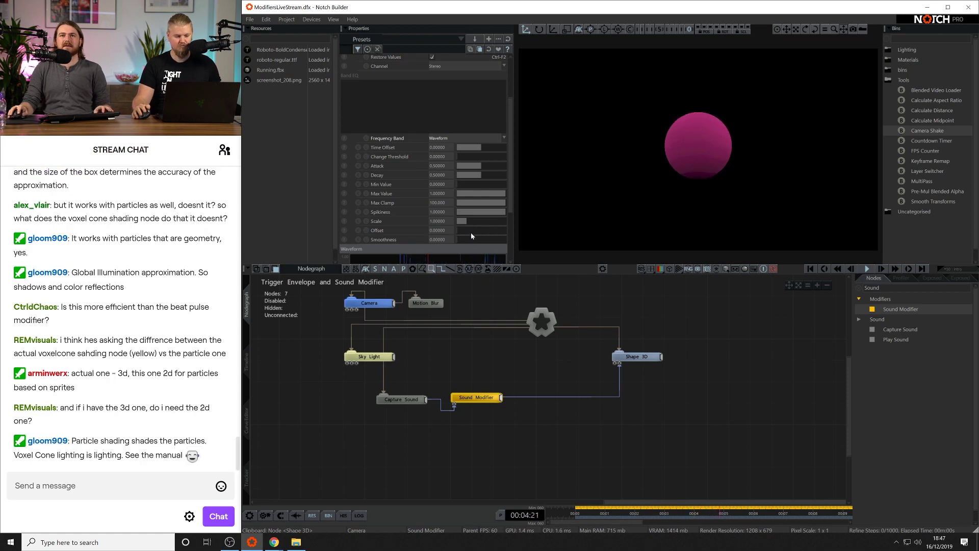
{"action": "left_click_drag", "start_coordinate": [470, 239], "coordinate": [493, 240]}
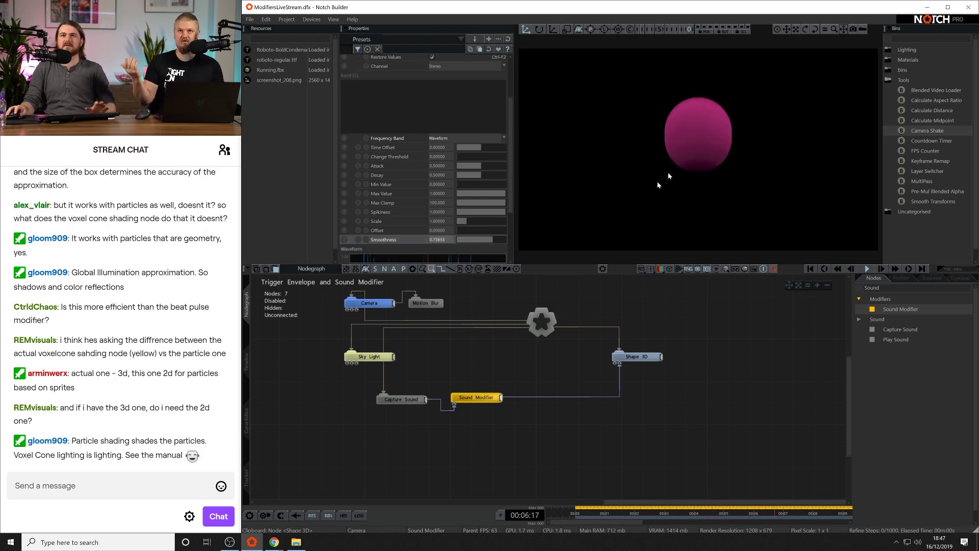
Move the Capture Sound and Sound Modifier nodes closer to the Shape 3D node in the graph.
{"action": "scroll", "coordinate": [472, 403], "scroll_direction": "up", "scroll_amount": 4}
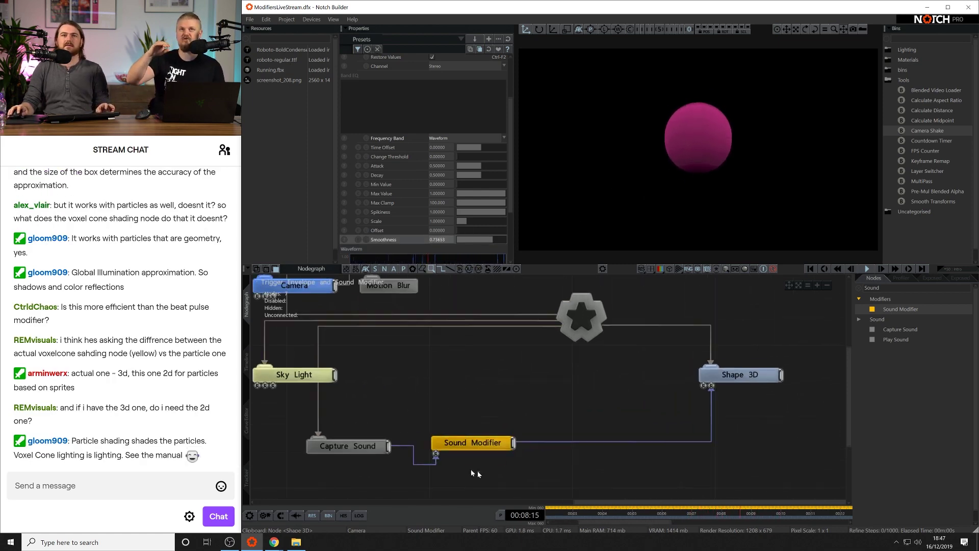
{"action": "left_click_drag", "start_coordinate": [477, 471], "coordinate": [454, 445]}
{"action": "left_click", "coordinate": [554, 395]}
{"action": "left_click", "coordinate": [571, 443]}
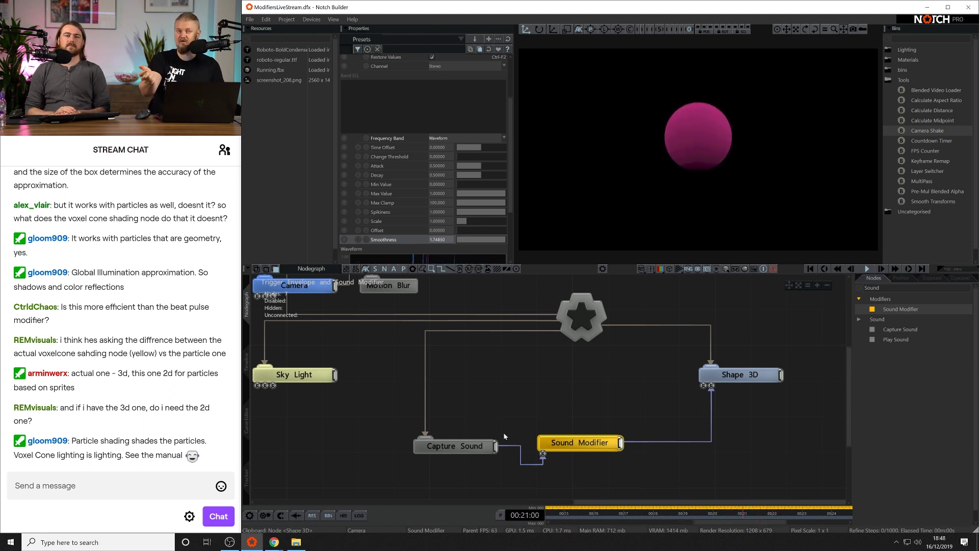
Add an unconnected Play Sound node above Capture Sound and check the Sound Modifier's Sound source setting.
{"action": "left_click", "coordinate": [477, 447]}
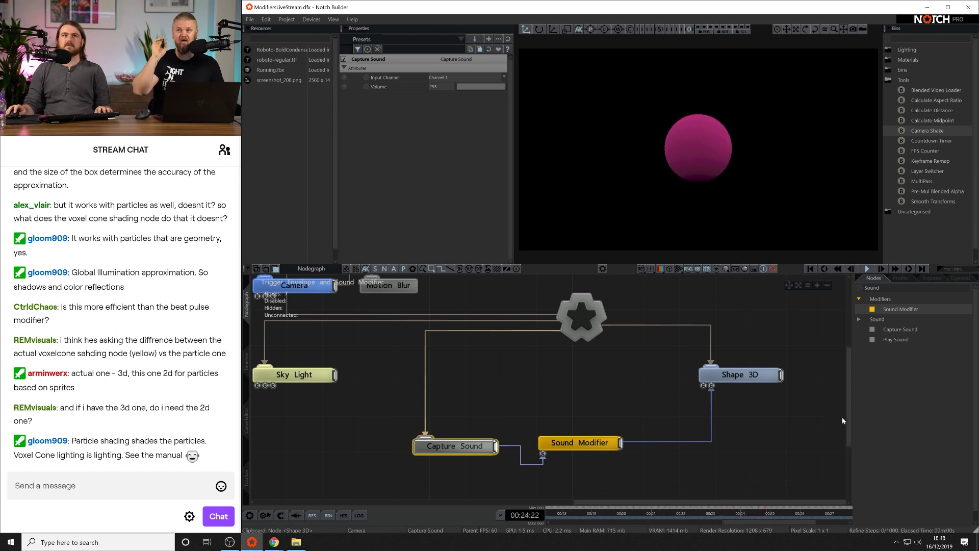
{"action": "left_click_drag", "start_coordinate": [896, 339], "coordinate": [447, 386]}
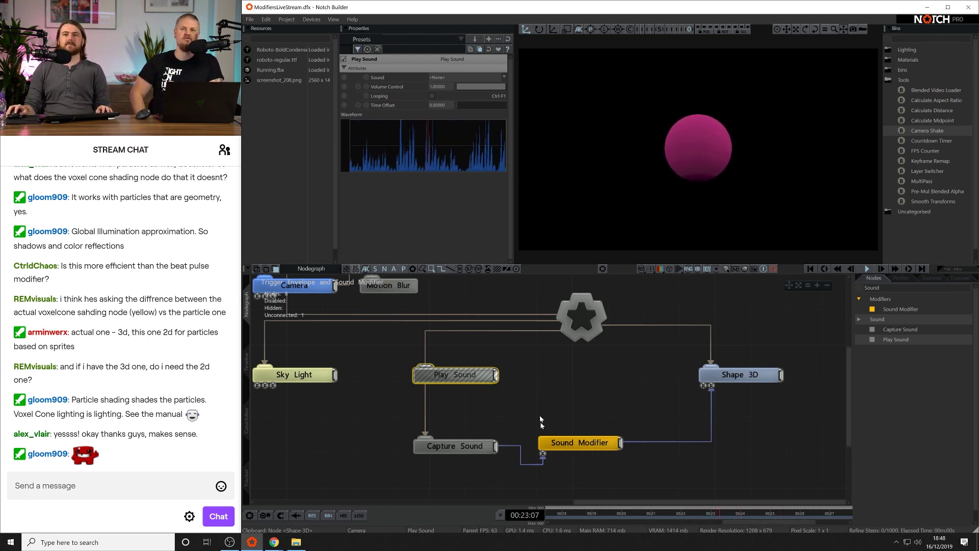
{"action": "left_click", "coordinate": [541, 443]}
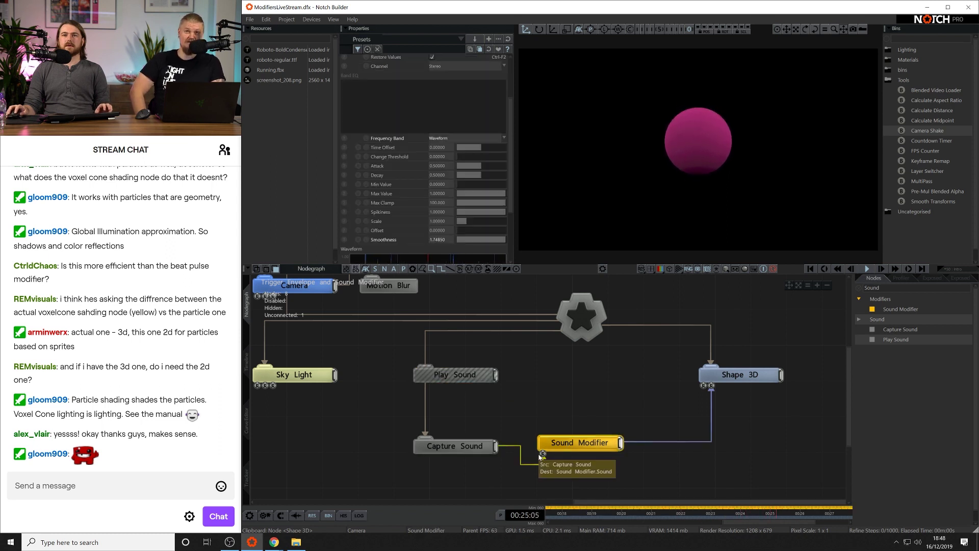
{"action": "scroll", "coordinate": [459, 117], "scroll_direction": "up", "scroll_amount": 2}
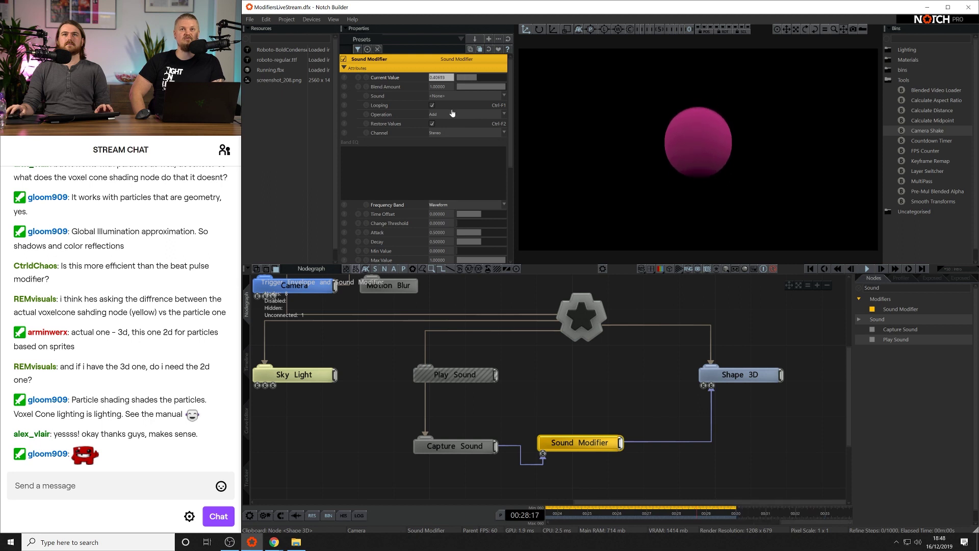
{"action": "left_click", "coordinate": [456, 95]}
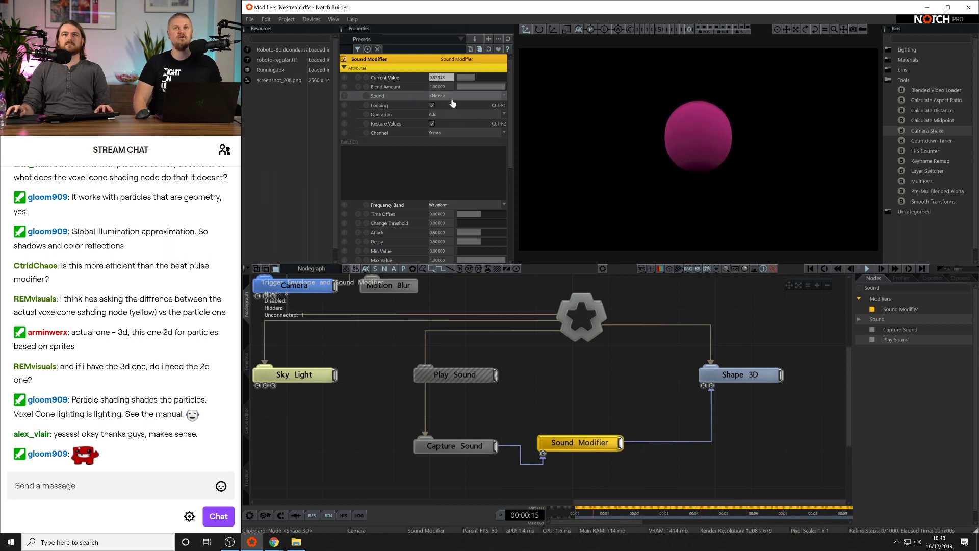
{"action": "left_click", "coordinate": [457, 103]}
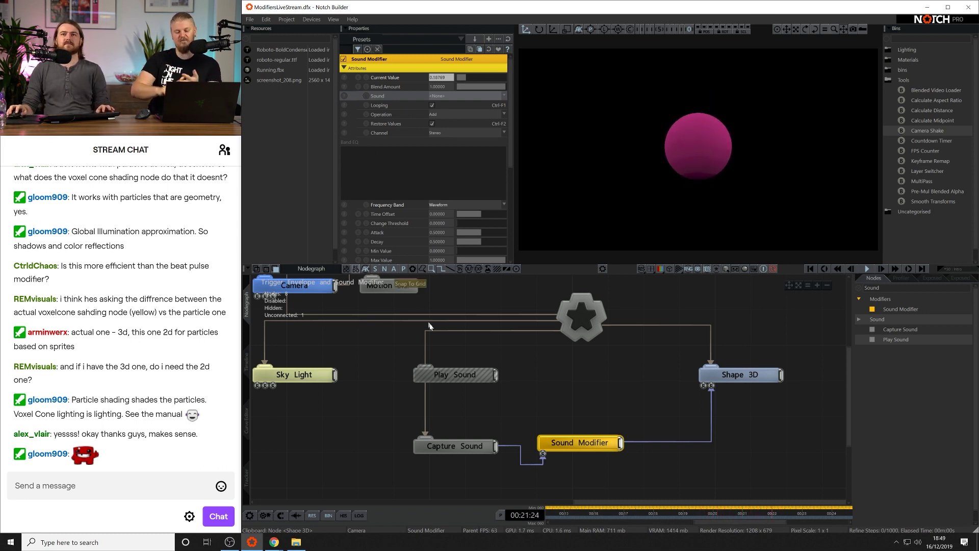
Move the Play Sound node down so it sits directly above the Capture Sound node.
{"action": "left_click_drag", "start_coordinate": [454, 370], "coordinate": [455, 405]}
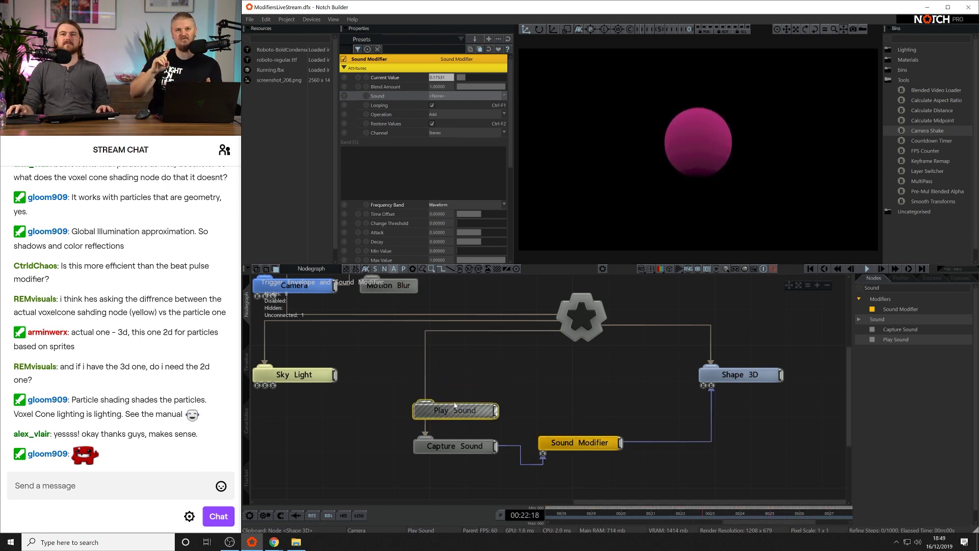
{"action": "left_click", "coordinate": [483, 382]}
{"action": "middle_click_drag", "start_coordinate": [506, 370], "coordinate": [537, 386]}
{"action": "scroll", "coordinate": [536, 386], "scroll_direction": "down", "scroll_amount": 3}
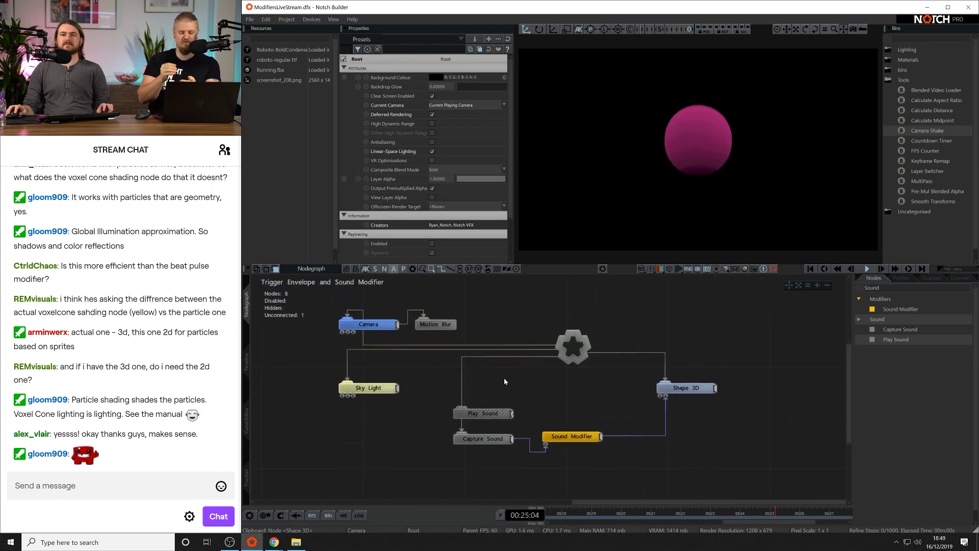
{"action": "scroll", "coordinate": [526, 385], "scroll_direction": "up", "scroll_amount": 2}
{"action": "scroll", "coordinate": [534, 388], "scroll_direction": "up", "scroll_amount": 2}
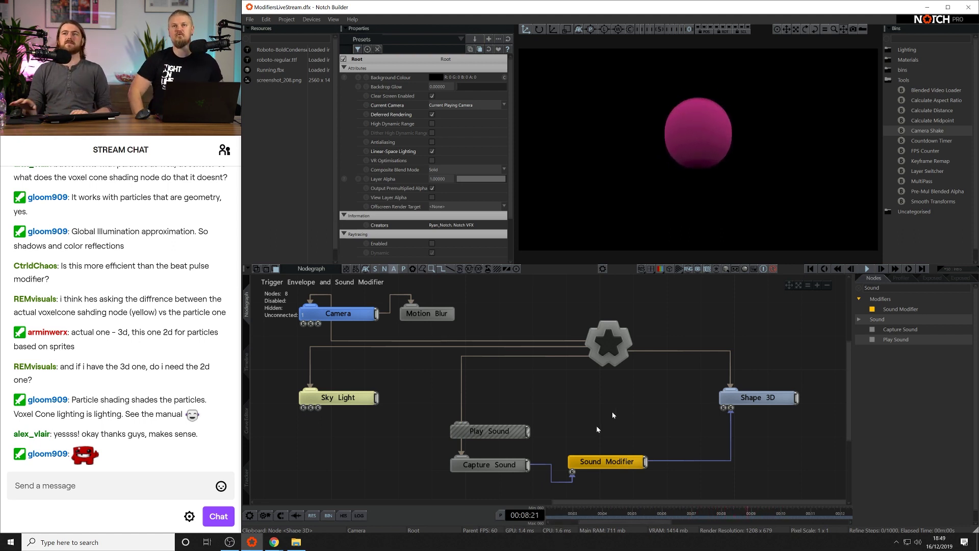
Find the Triggerable Envelope Modifier and add it to the graph between the Sound Modifier and Shape 3D.
{"action": "left_click", "coordinate": [887, 288]}
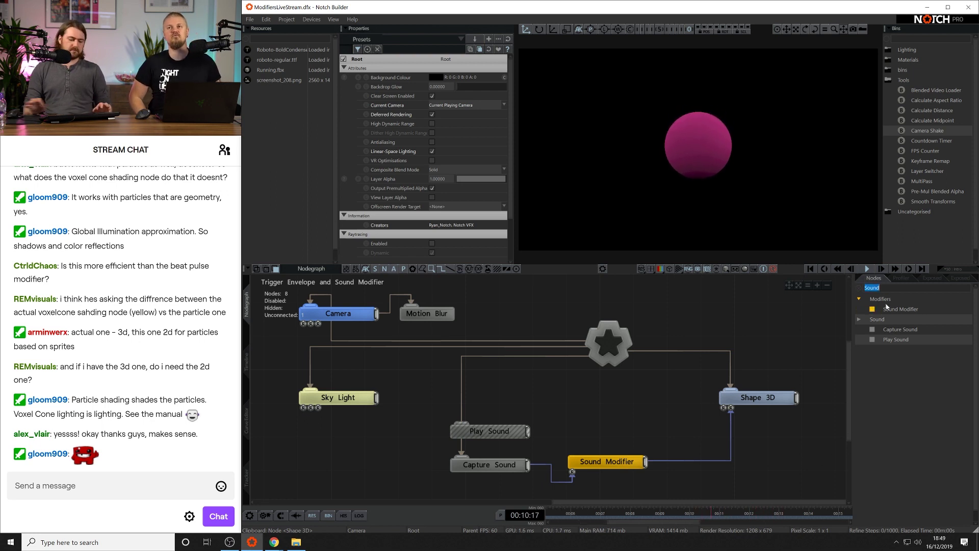
{"action": "type", "text": "Trigg"}
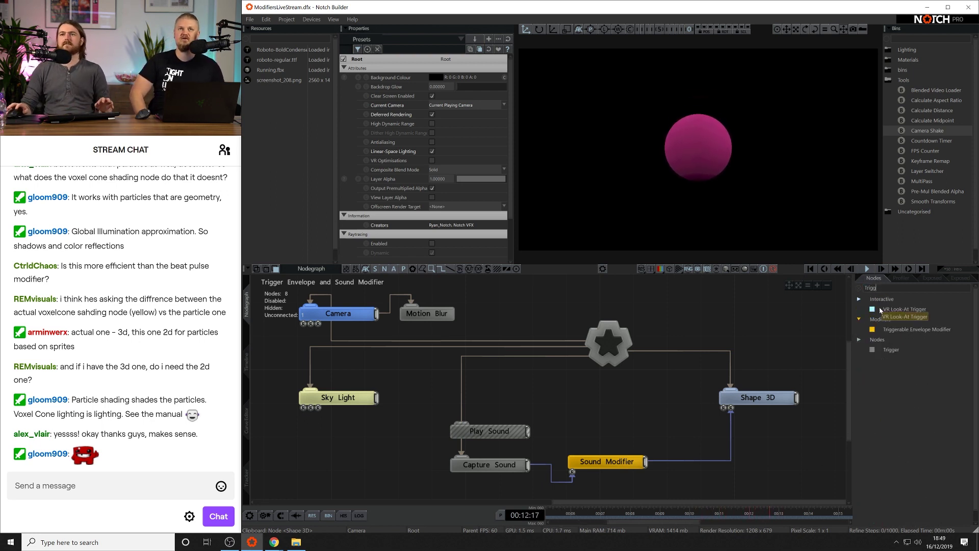
{"action": "left_click_drag", "start_coordinate": [900, 329], "coordinate": [679, 457]}
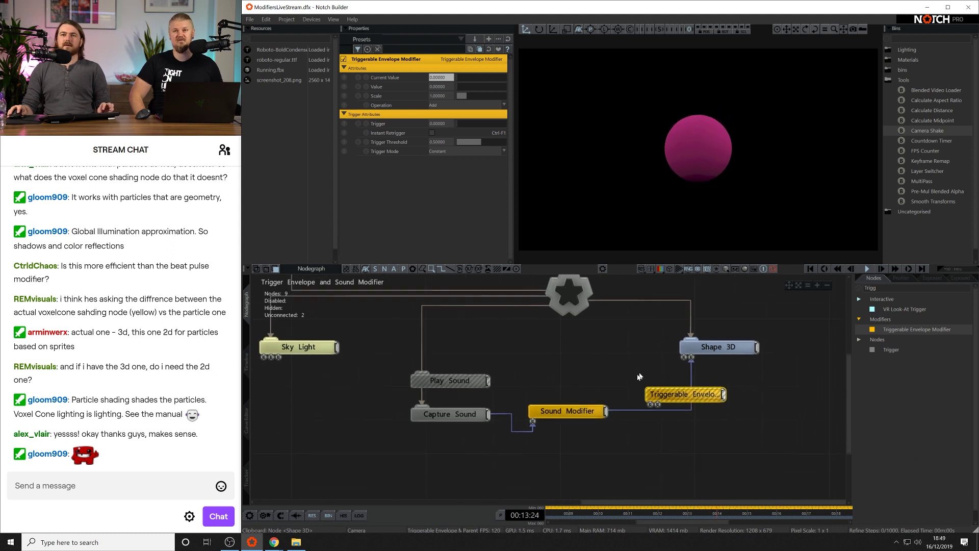
Disconnect the Sound Modifier from Shape 3D and connect it to the Trigger input of the Triggerable Envelope Modifier.
{"action": "left_click", "coordinate": [632, 409]}
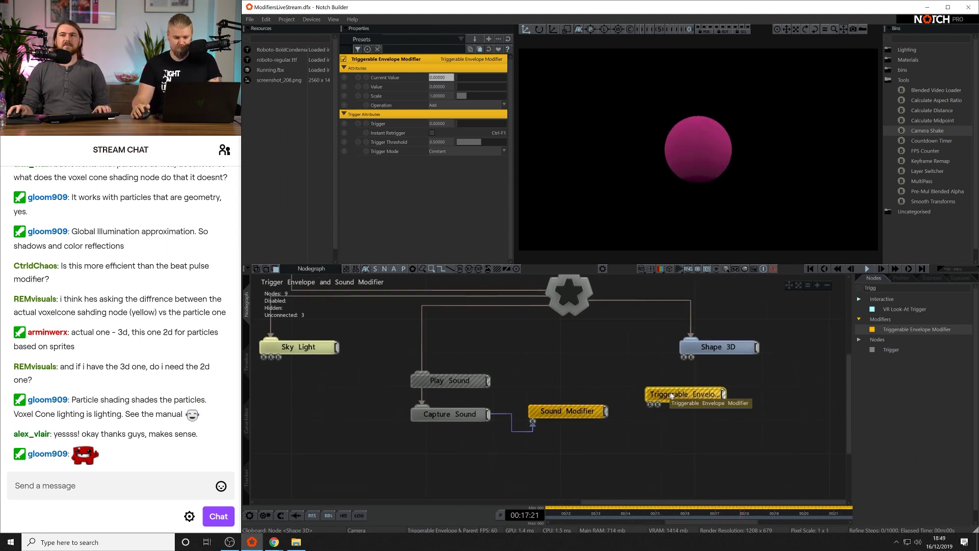
{"action": "left_click_drag", "start_coordinate": [678, 395], "coordinate": [641, 422]}
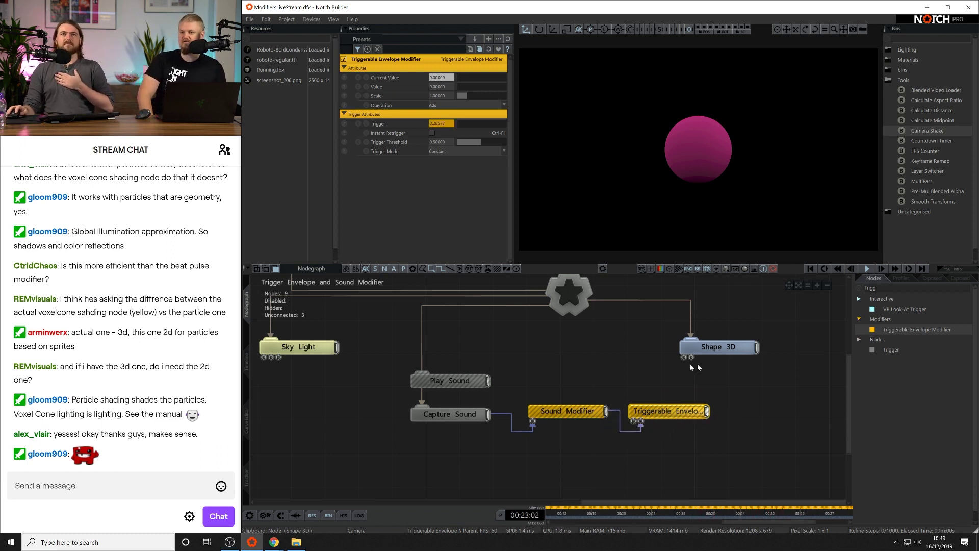
{"action": "left_click", "coordinate": [585, 415]}
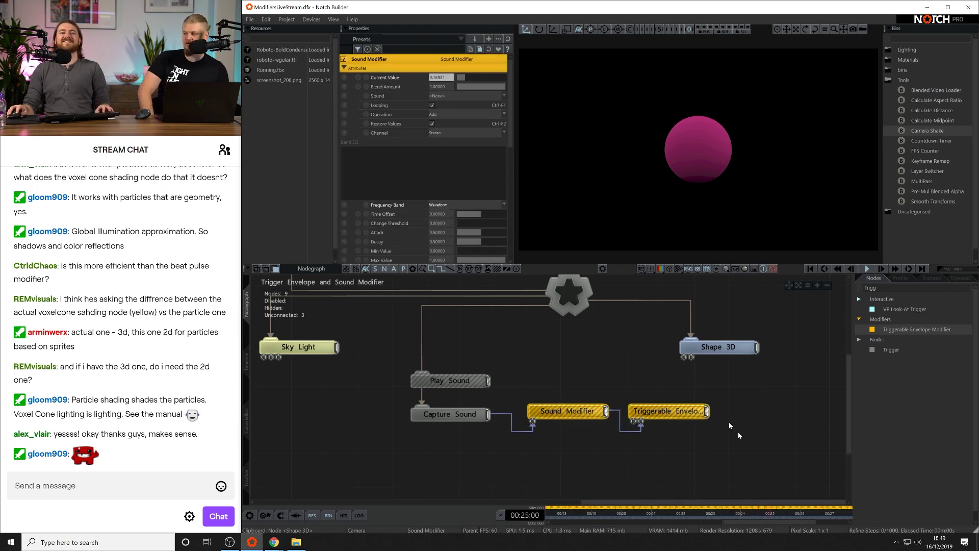
Shift the Capture Sound, Sound Modifier and Triggerable Envelope Modifier nodes together, away from Shape 3D.
{"action": "left_click_drag", "start_coordinate": [740, 445], "coordinate": [451, 407]}
{"action": "left_click_drag", "start_coordinate": [571, 416], "coordinate": [520, 415]}
{"action": "left_click_drag", "start_coordinate": [524, 453], "coordinate": [592, 408]}
{"action": "left_click_drag", "start_coordinate": [532, 411], "coordinate": [515, 410]}
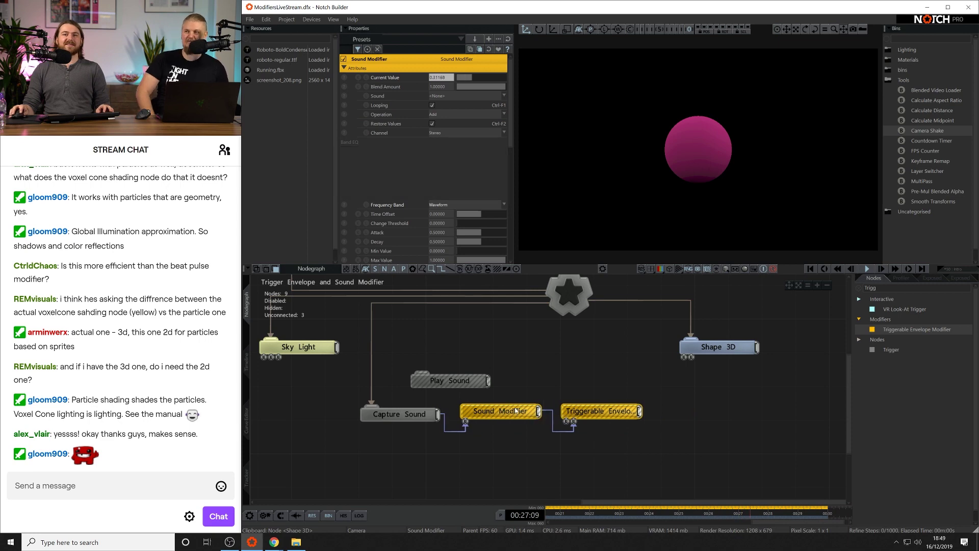
{"action": "left_click", "coordinate": [604, 382]}
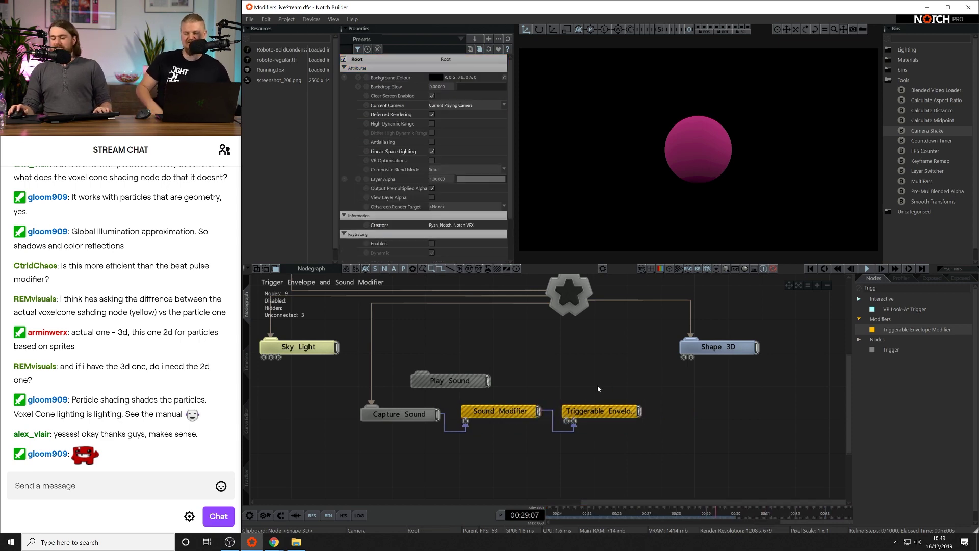
Return to the start of the timeline and open the Triggerable Envelope Modifier's Value curve in the Curve Editor.
{"action": "key", "text": "Home"}
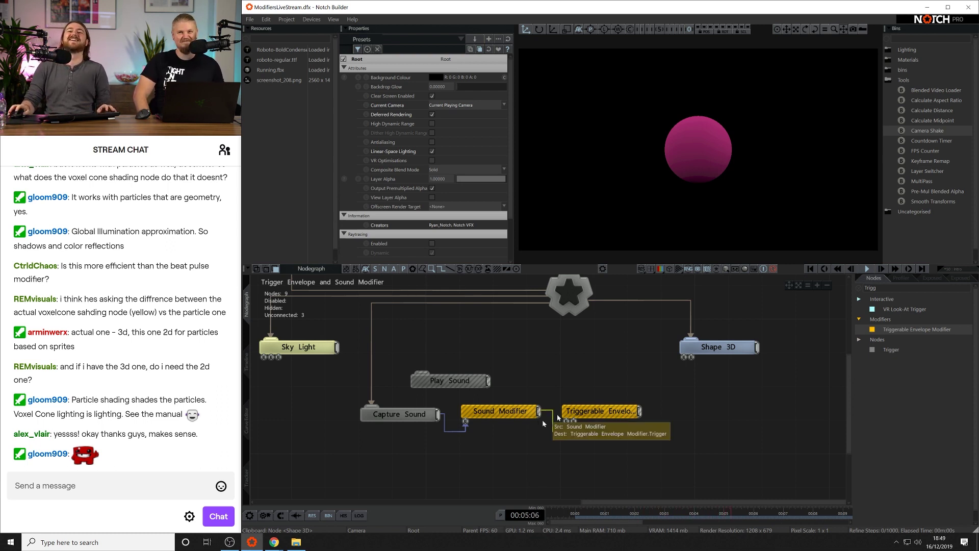
{"action": "left_click", "coordinate": [599, 411]}
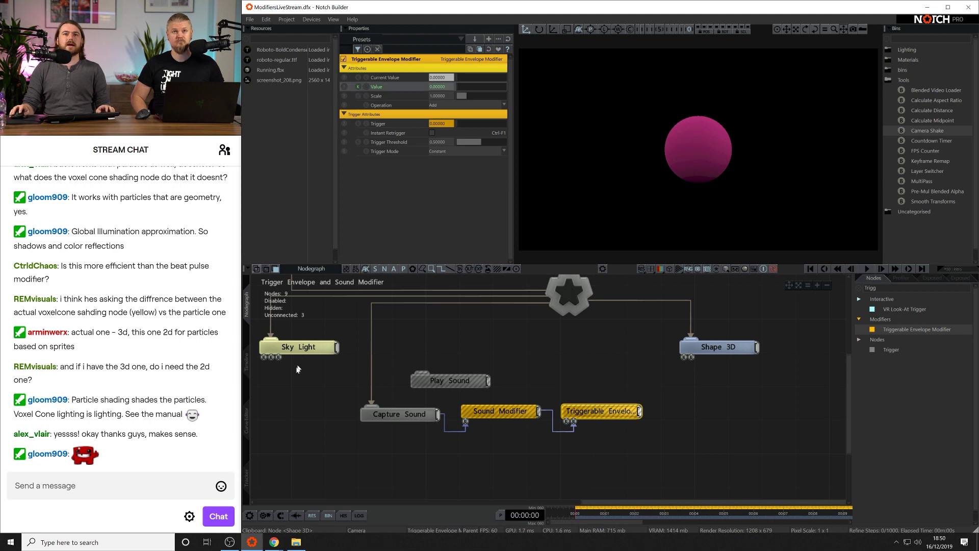
{"action": "left_click", "coordinate": [247, 361]}
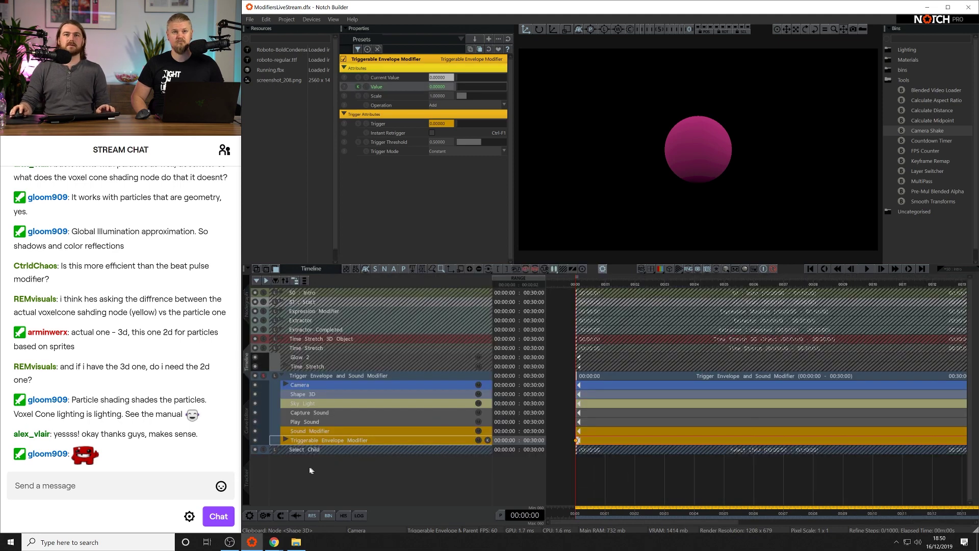
{"action": "left_click", "coordinate": [247, 477]}
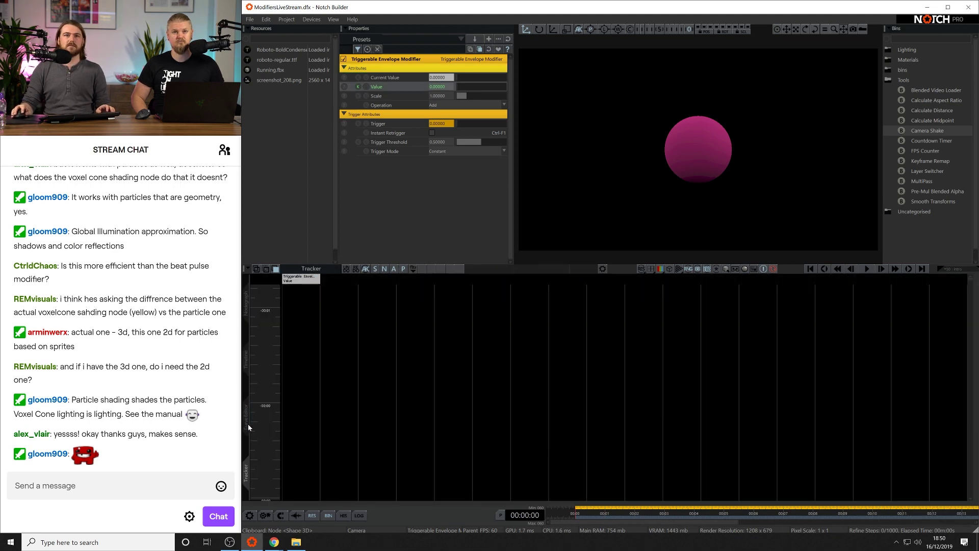
{"action": "left_click", "coordinate": [247, 423]}
{"action": "scroll", "coordinate": [477, 396], "scroll_direction": "up", "scroll_amount": 3}
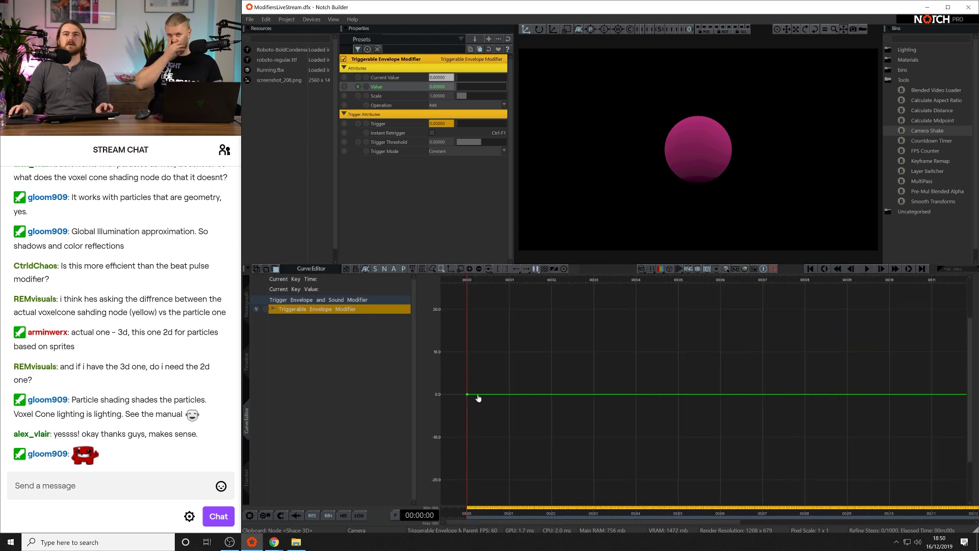
Keyframe the envelope's Value slightly above 0 at 00:00:03, about -1.8 at 00:00:11, 5.7 at 00:00:15 and -5.2 at 00:00:20.
{"action": "left_click", "coordinate": [472, 280]}
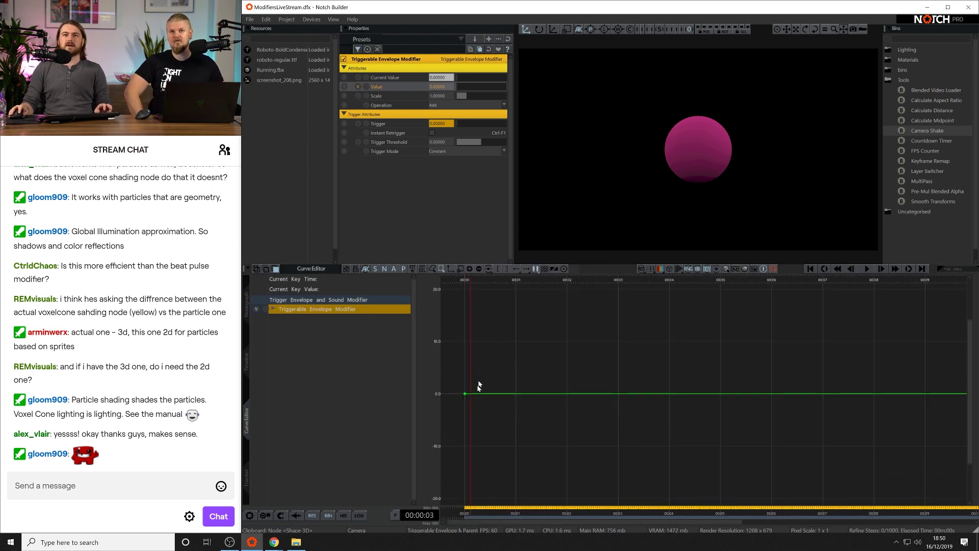
{"action": "left_click_drag", "start_coordinate": [464, 86], "coordinate": [473, 86]}
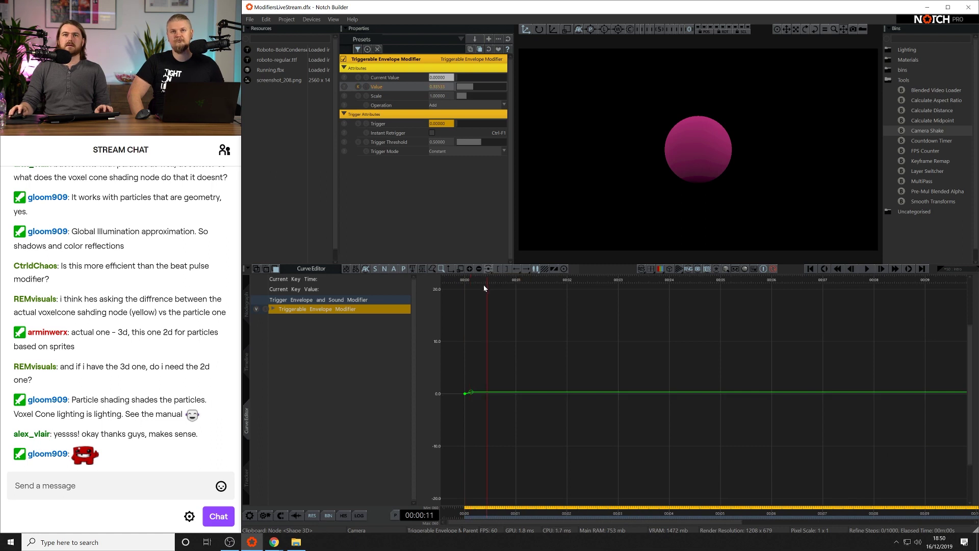
{"action": "left_click_drag", "start_coordinate": [469, 87], "coordinate": [378, 110]}
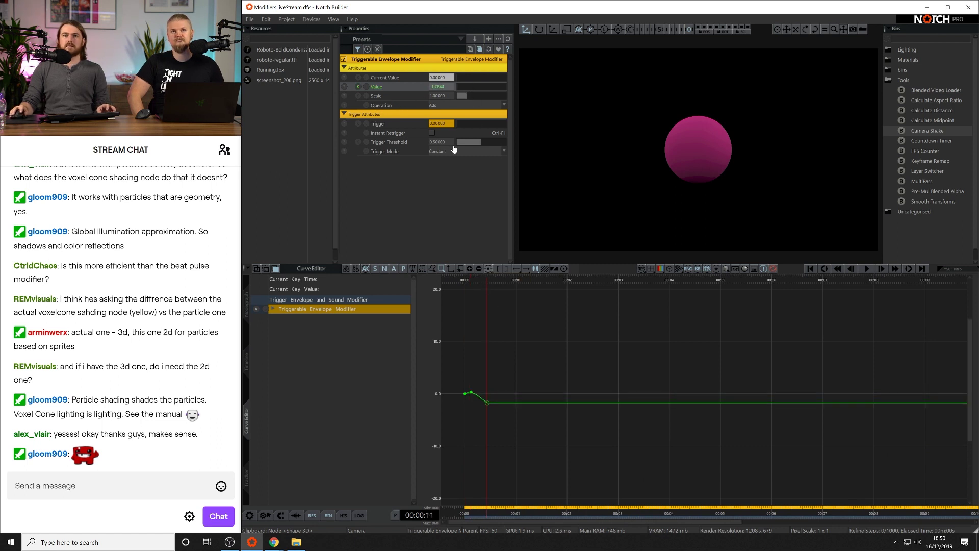
{"action": "left_click", "coordinate": [496, 283]}
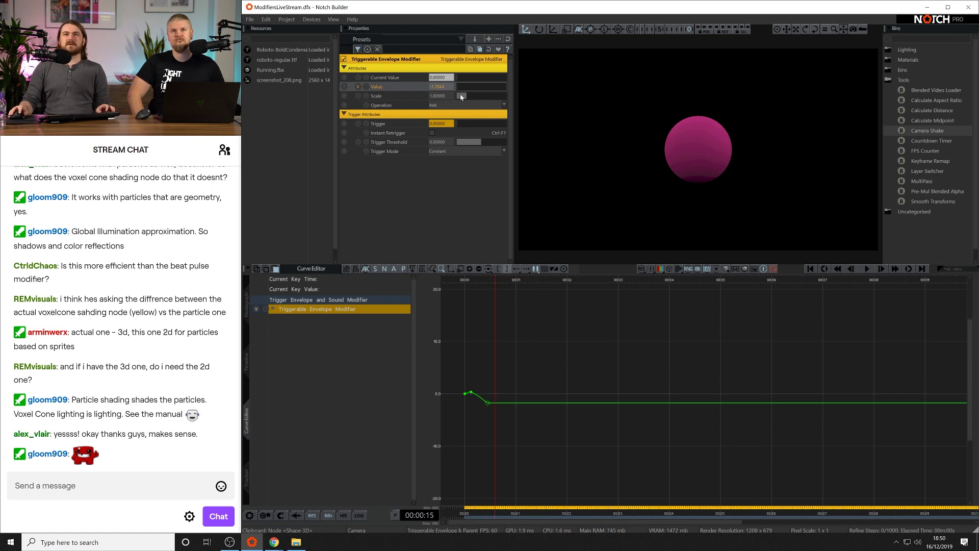
{"action": "left_click_drag", "start_coordinate": [461, 88], "coordinate": [575, 110]}
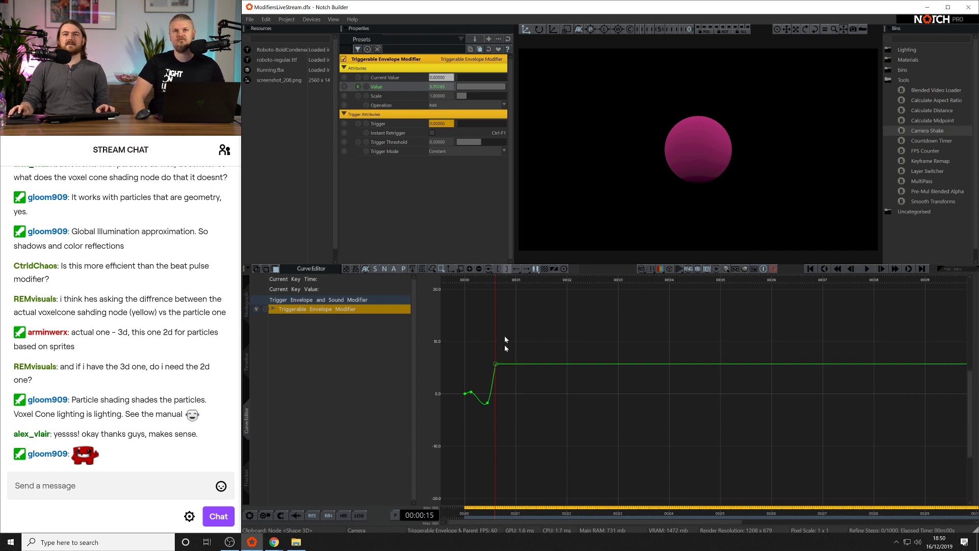
{"action": "left_click", "coordinate": [505, 279]}
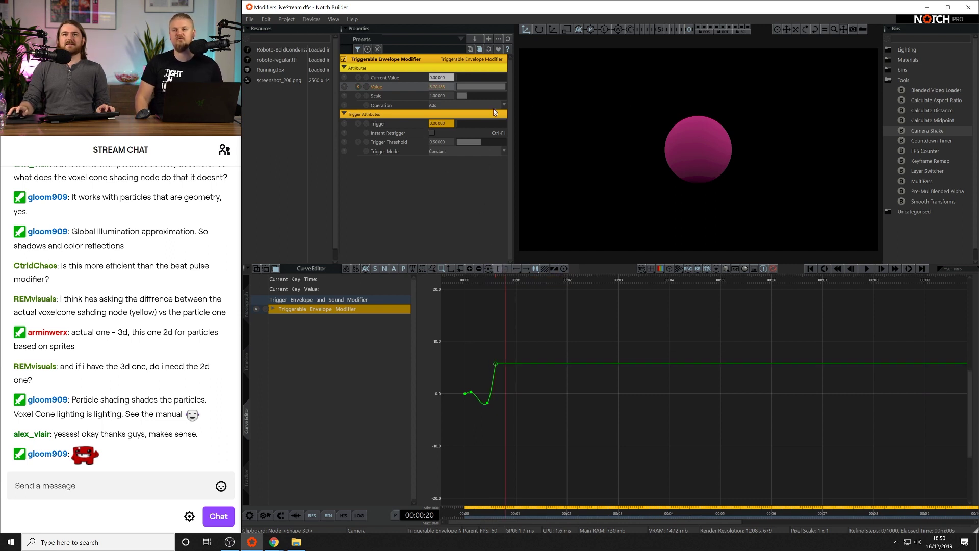
{"action": "left_click_drag", "start_coordinate": [493, 90], "coordinate": [443, 98]}
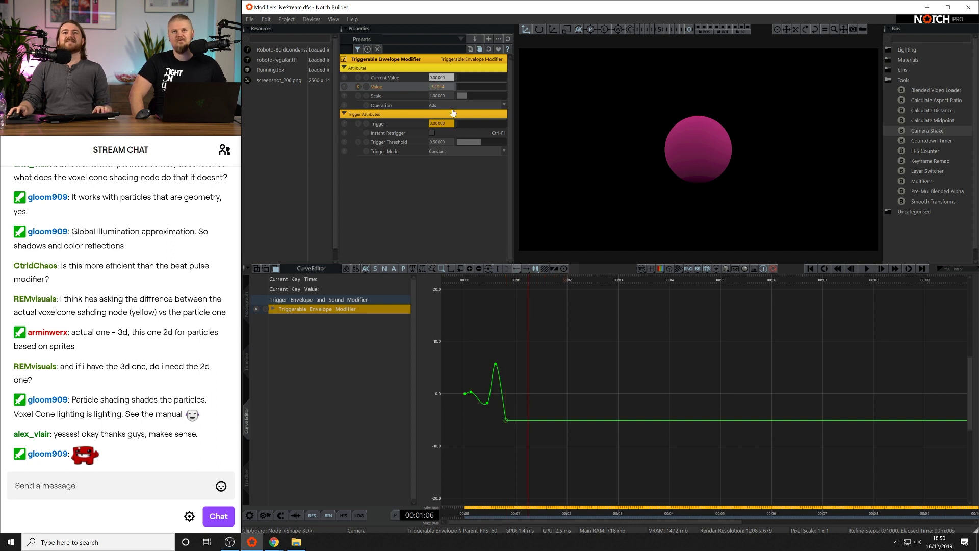
Keyframe the Value at 0 at 00:01:06 and 00:01:11, then shift the 00:00:11 keyframe slightly earlier.
{"action": "left_click", "coordinate": [440, 89]}
{"action": "type", "text": "0"}
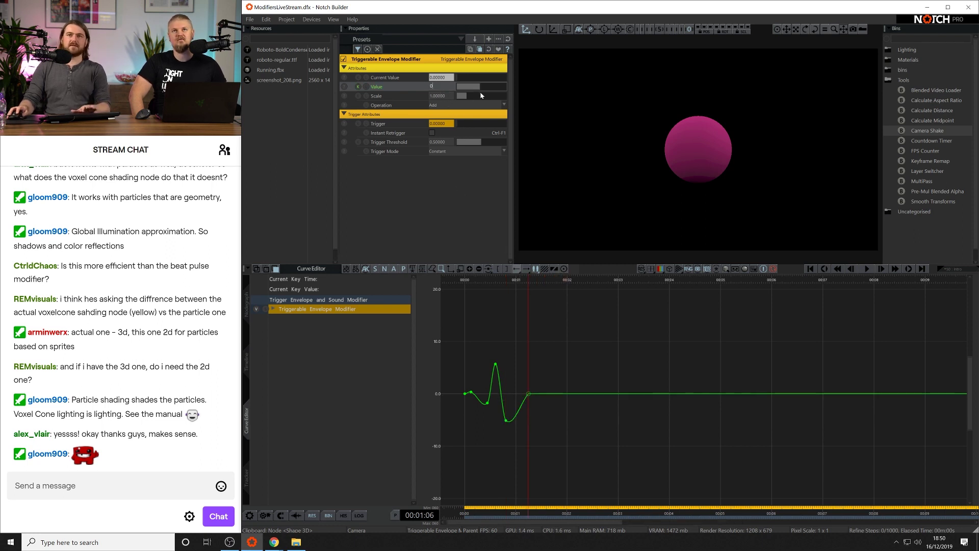
{"action": "key", "text": "Return"}
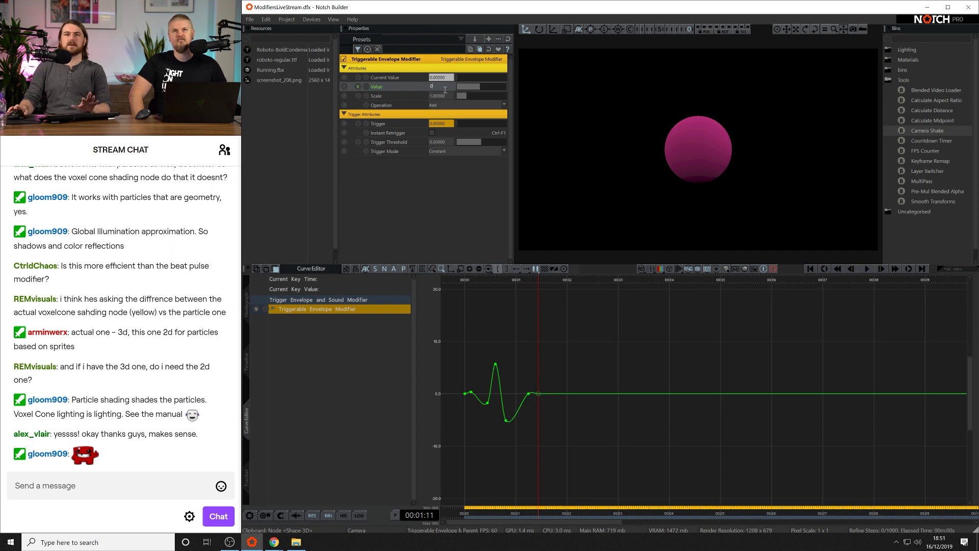
{"action": "key", "text": "Return"}
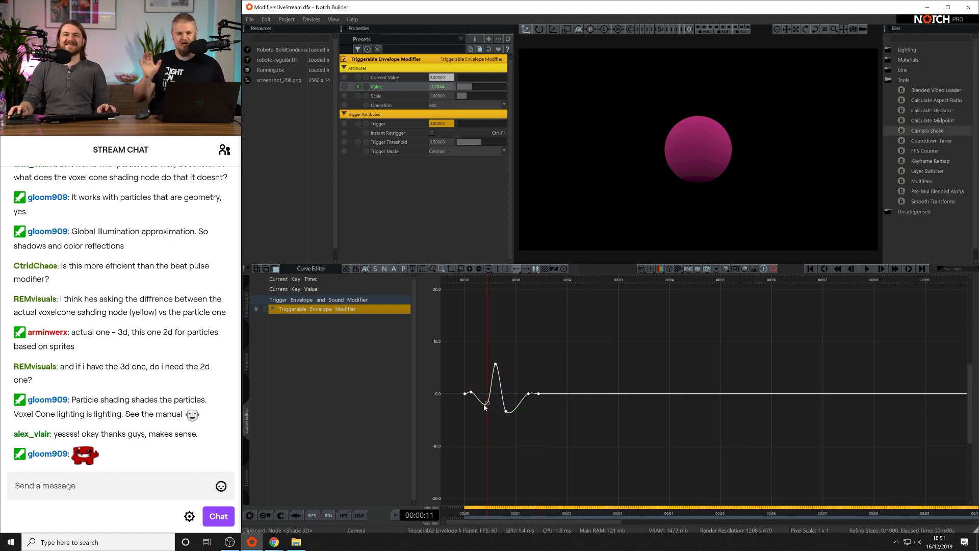
{"action": "left_click_drag", "start_coordinate": [489, 406], "coordinate": [476, 407]}
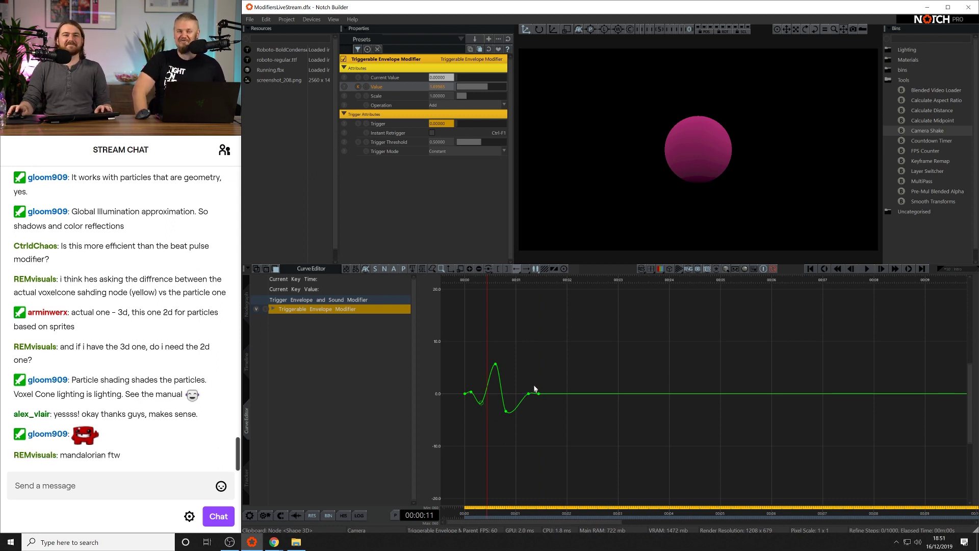
Back in the Nodegraph, raise the Triggerable Envelope Modifier's Trigger Threshold to about 0.86.
{"action": "left_click", "coordinate": [248, 309]}
{"action": "middle_click_drag", "start_coordinate": [357, 425], "coordinate": [429, 421]}
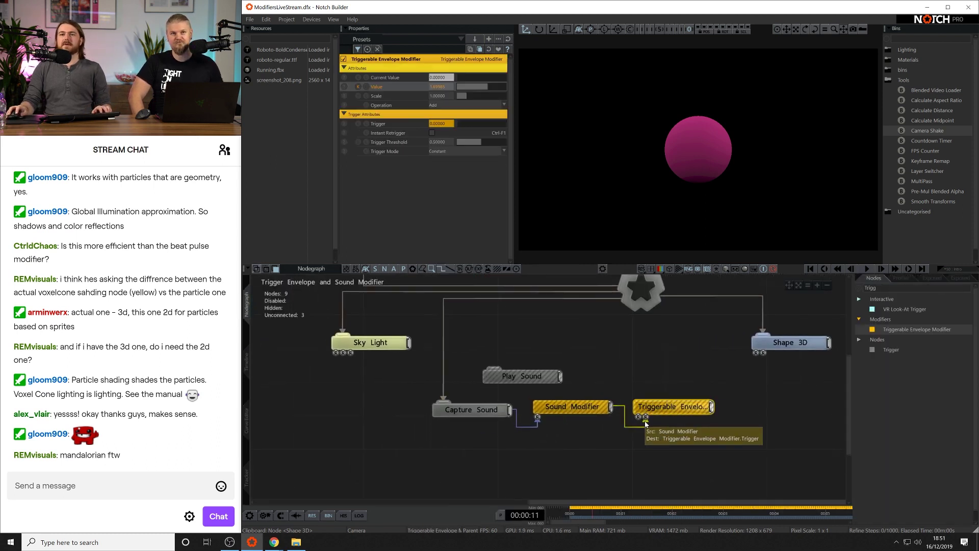
{"action": "left_click", "coordinate": [602, 410]}
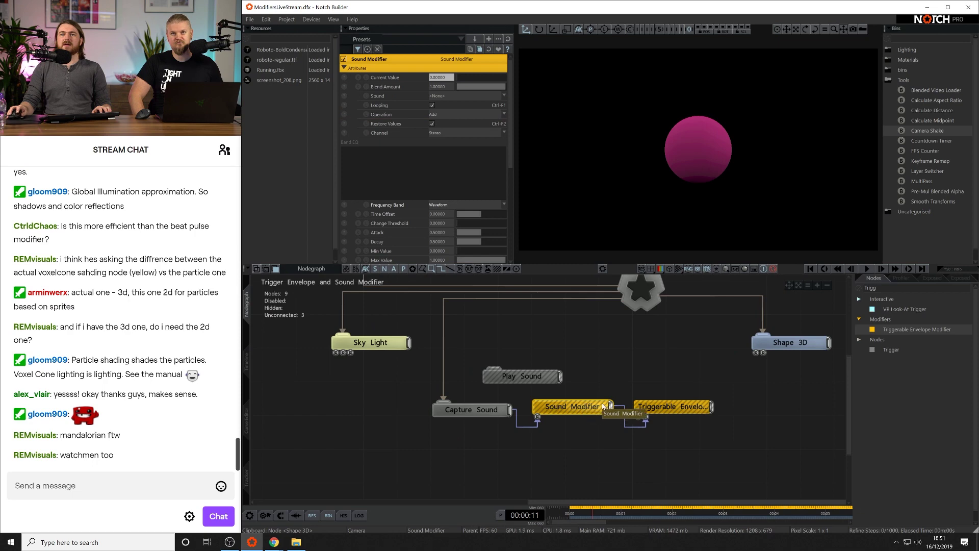
{"action": "left_click", "coordinate": [663, 406]}
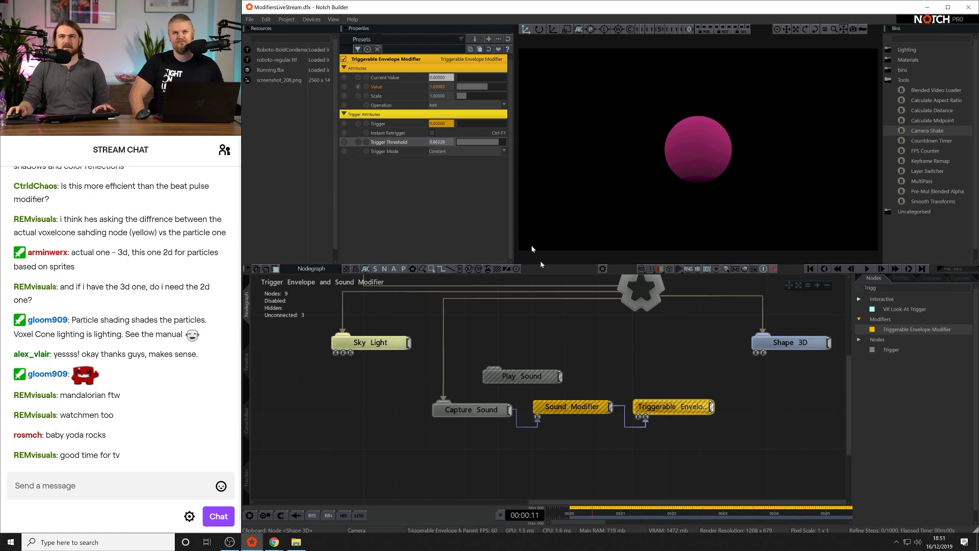
Connect the Triggerable Envelope Modifier's output to Shape 3D's Position Y and recheck the envelope in the Curve Editor.
{"action": "left_click", "coordinate": [712, 376]}
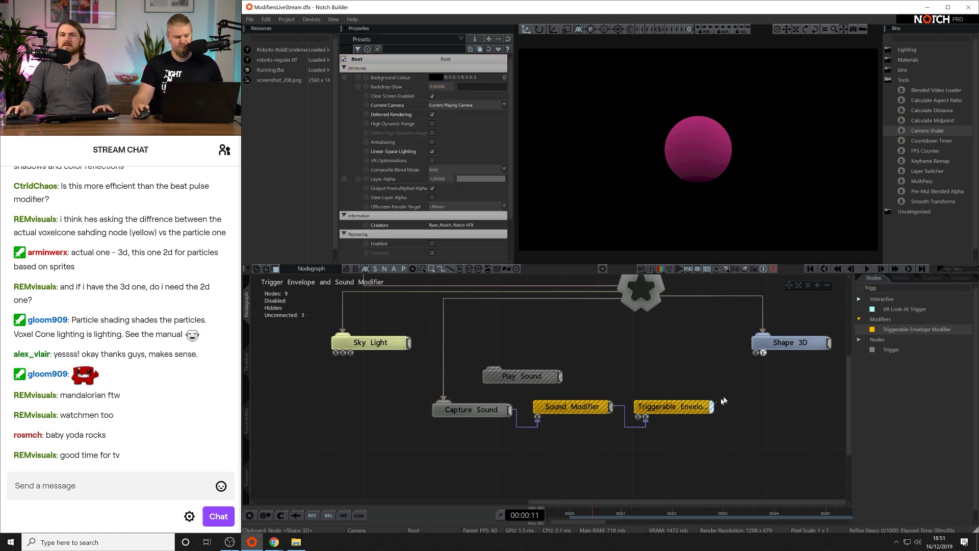
{"action": "left_click_drag", "start_coordinate": [714, 406], "coordinate": [762, 353]}
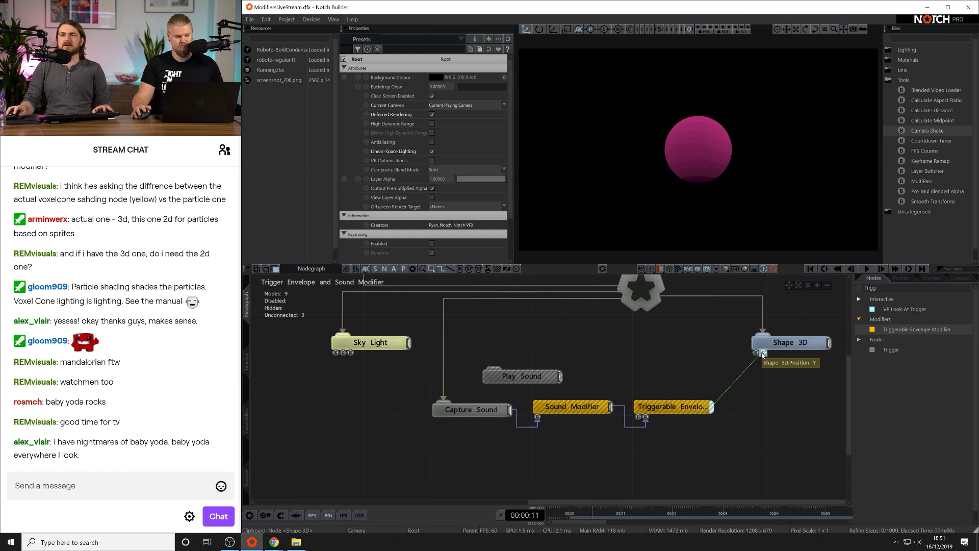
{"action": "left_click", "coordinate": [810, 347]}
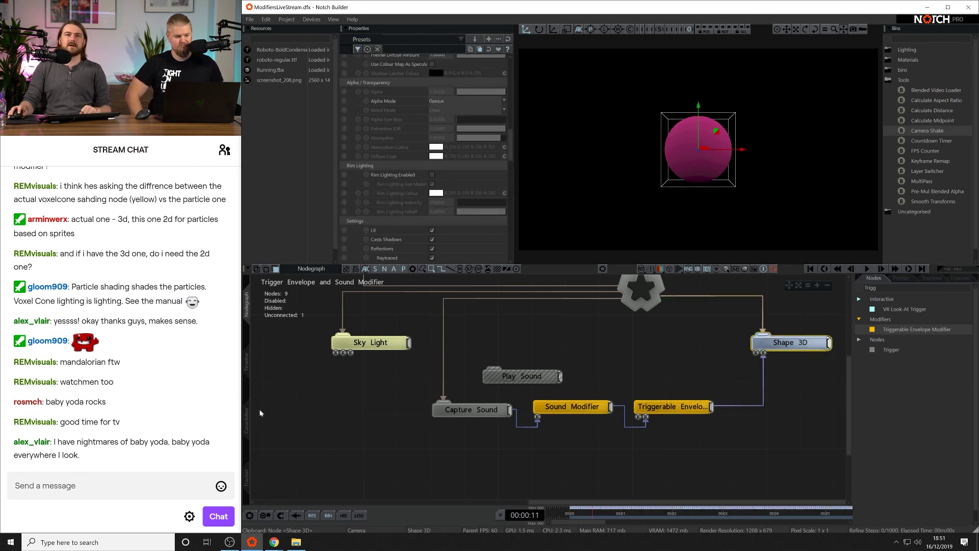
{"action": "left_click", "coordinate": [246, 420]}
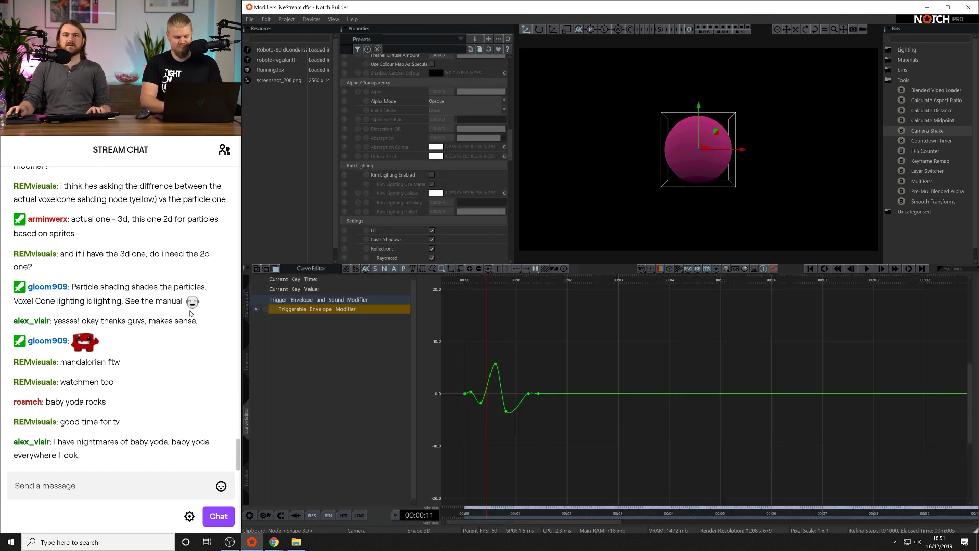
{"action": "left_click", "coordinate": [245, 304]}
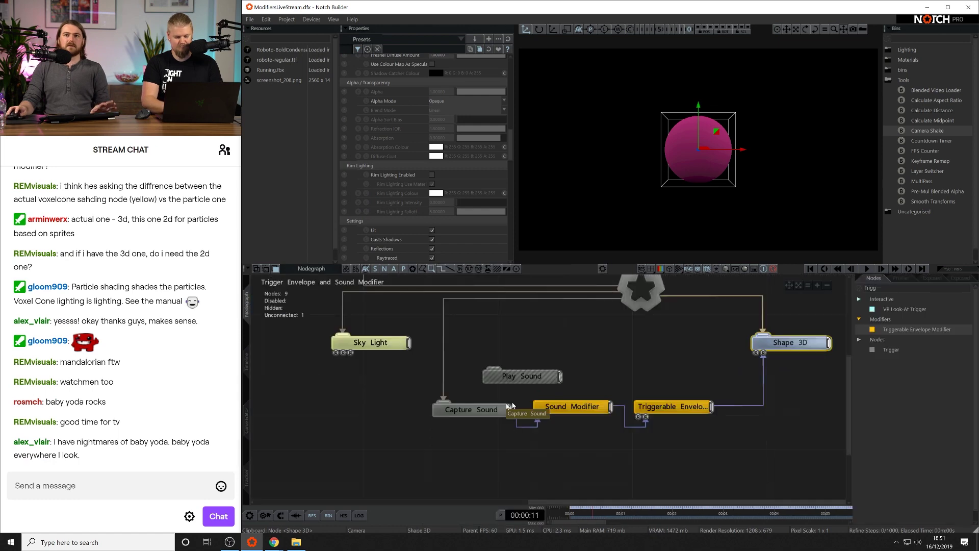
{"action": "left_click", "coordinate": [682, 356]}
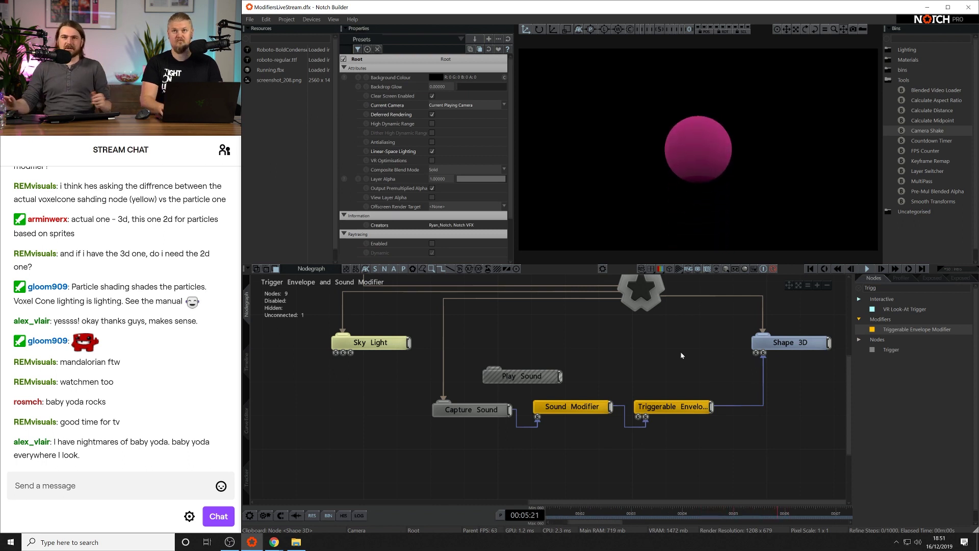
Move the unconnected Play Sound node up level with Shape 3D, and view the Capture Sound and Triggerable Envelope Modifier properties.
{"action": "left_click_drag", "start_coordinate": [528, 379], "coordinate": [544, 351]}
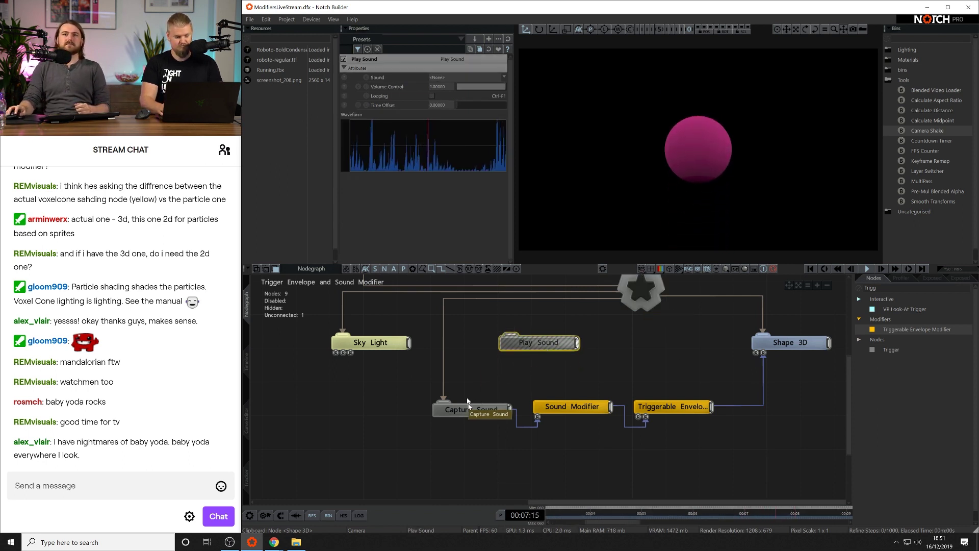
{"action": "left_click_drag", "start_coordinate": [464, 384], "coordinate": [469, 453]}
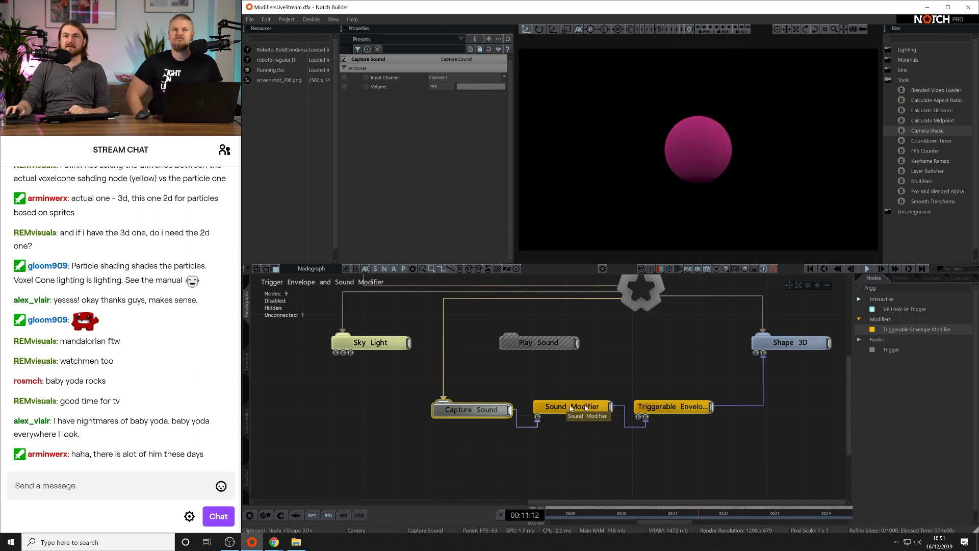
{"action": "left_click_drag", "start_coordinate": [663, 372], "coordinate": [691, 441]}
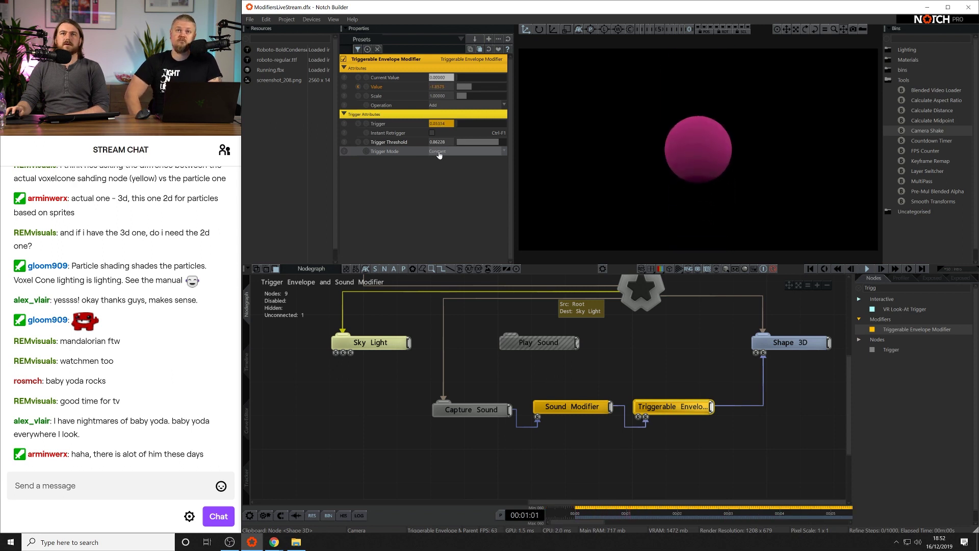
Replace the Sound Modifier on the Triggerable Envelope Modifier's Trigger input with a new Envelope Modifier whose Value is 1.
{"action": "left_click", "coordinate": [645, 425]}
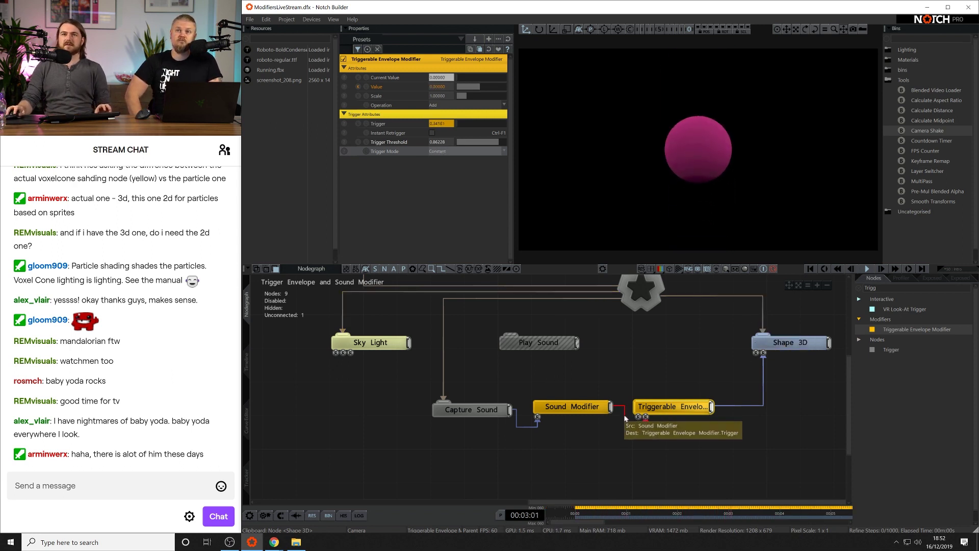
{"action": "key", "text": "Delete"}
{"action": "double_click", "coordinate": [870, 288]}
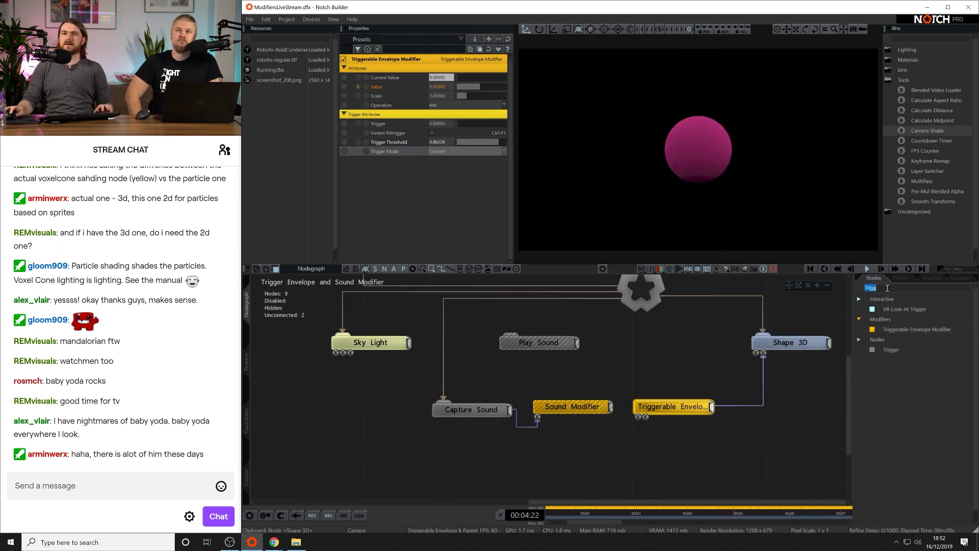
{"action": "type", "text": "Enve"}
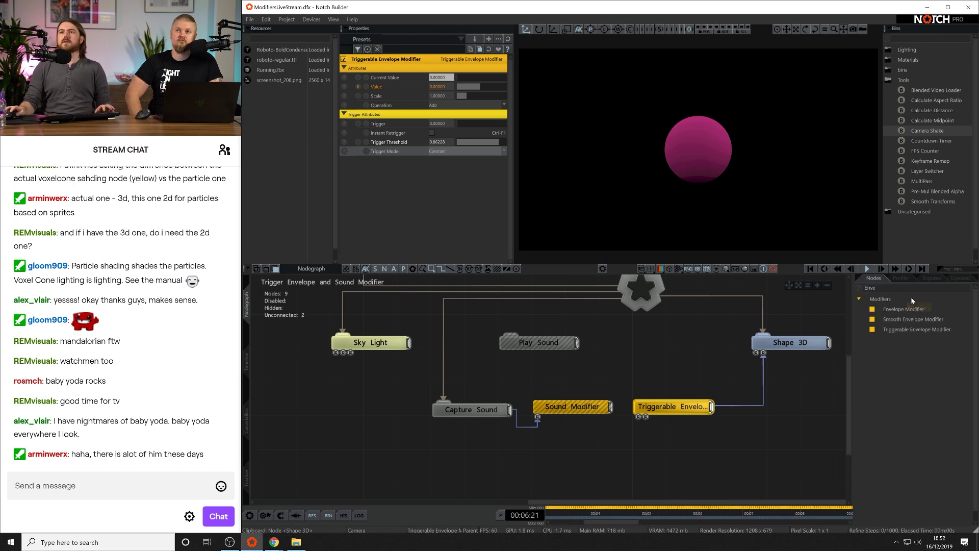
{"action": "left_click_drag", "start_coordinate": [904, 309], "coordinate": [552, 453]}
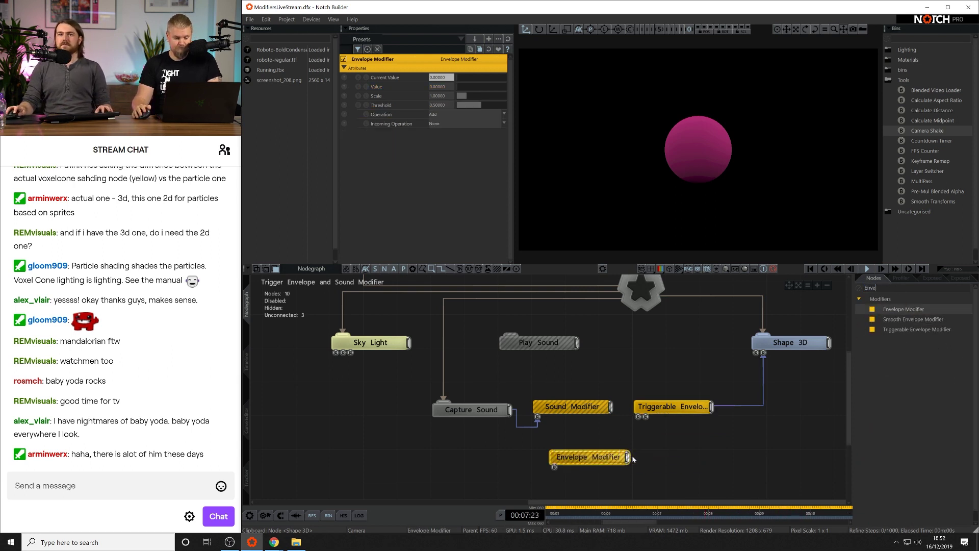
{"action": "left_click_drag", "start_coordinate": [629, 457], "coordinate": [646, 417]}
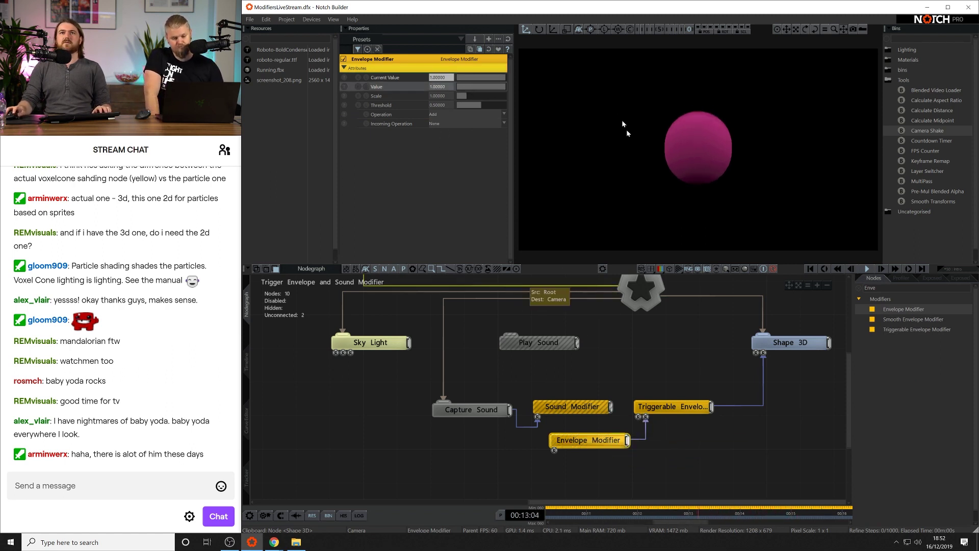
Set the Triggerable Envelope Modifier's Trigger Mode to On Change.
{"action": "left_click", "coordinate": [672, 406]}
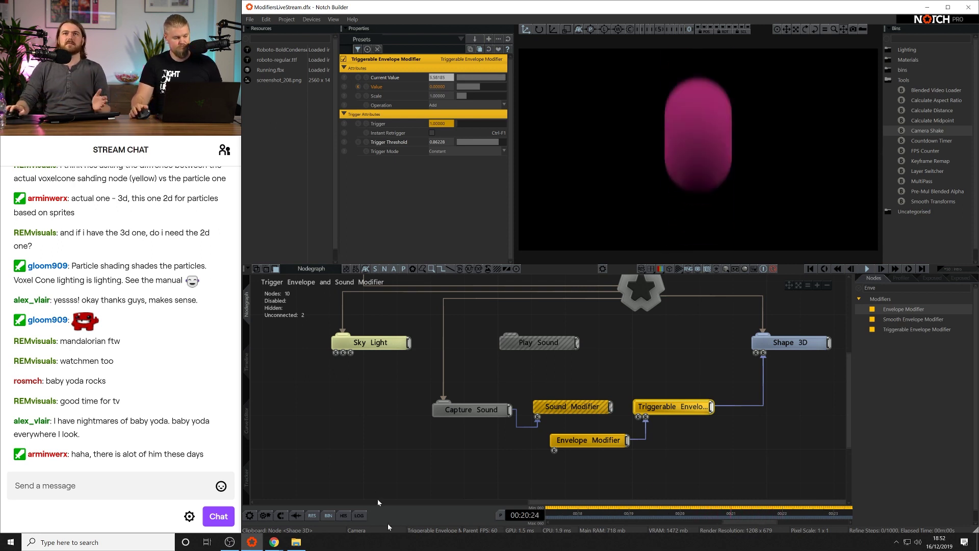
{"action": "left_click", "coordinate": [458, 151]}
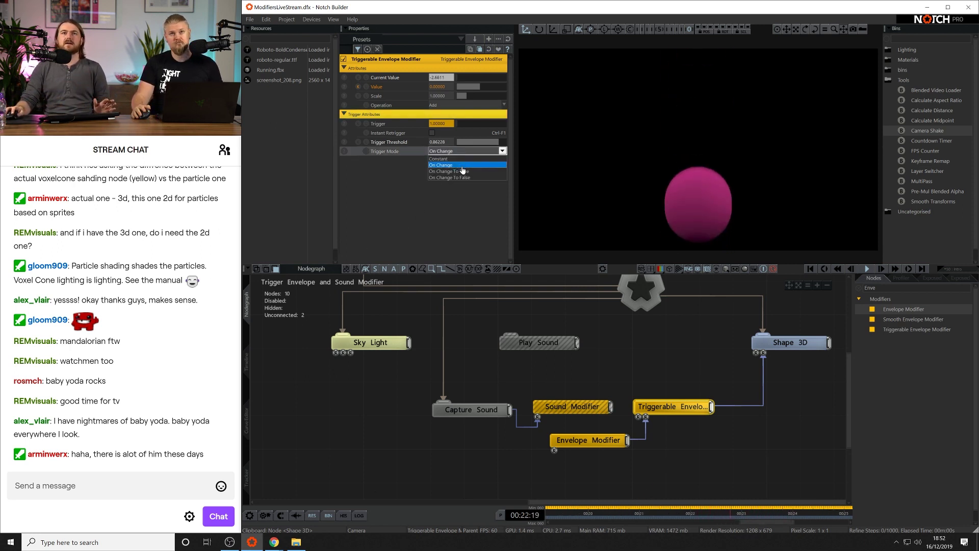
{"action": "left_click", "coordinate": [463, 165]}
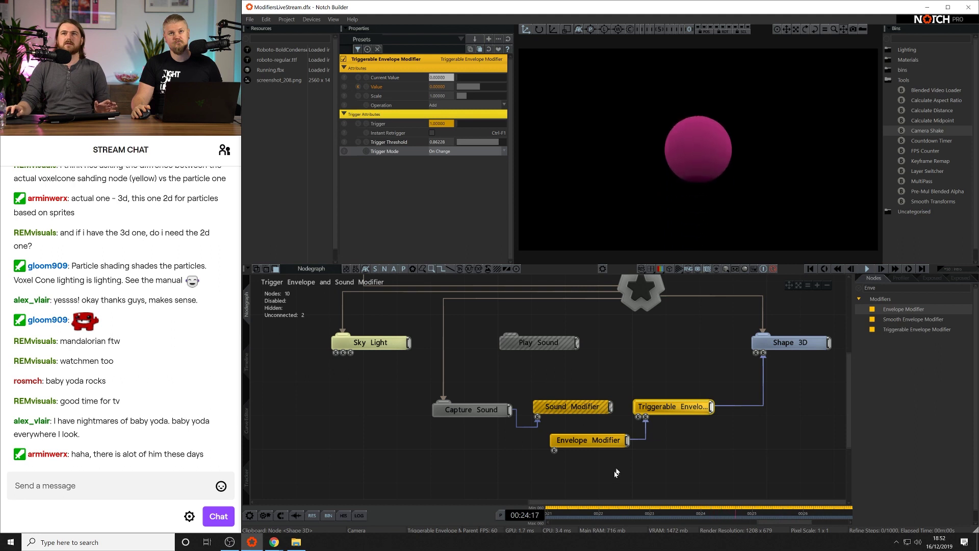
{"action": "left_click", "coordinate": [603, 426]}
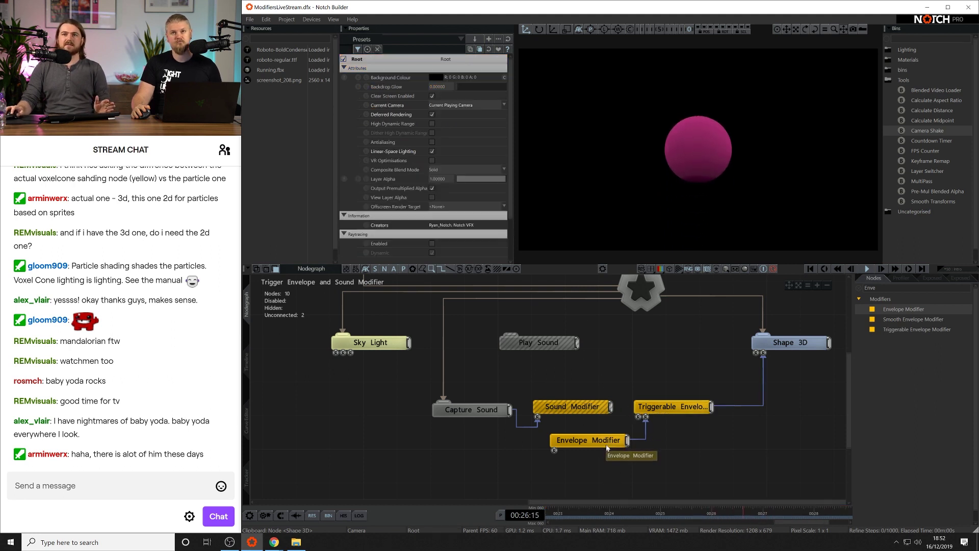
Test the On Change trigger by lowering the Envelope Modifier's Value to 0 and raising it back to 1.
{"action": "left_click", "coordinate": [660, 406]}
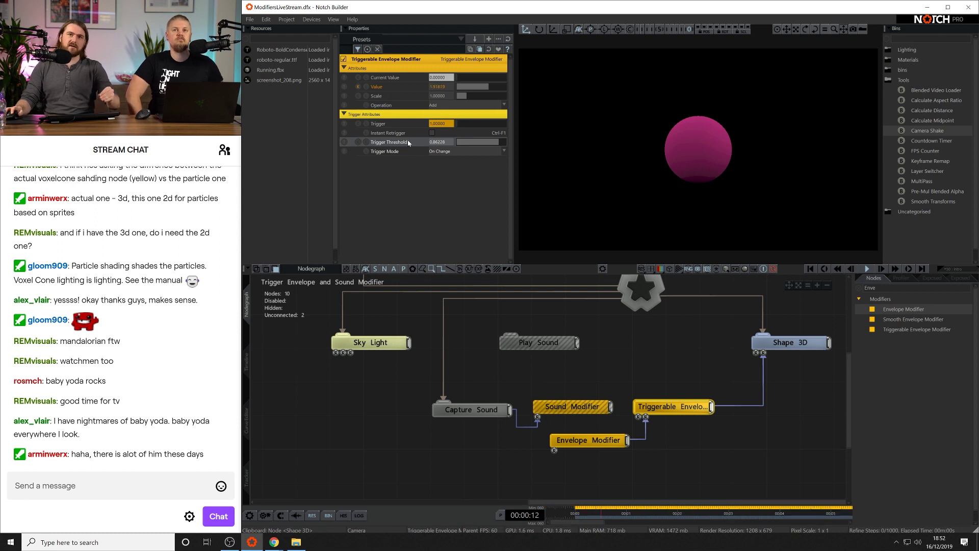
{"action": "left_click", "coordinate": [592, 441]}
{"action": "left_click_drag", "start_coordinate": [494, 88], "coordinate": [353, 106]}
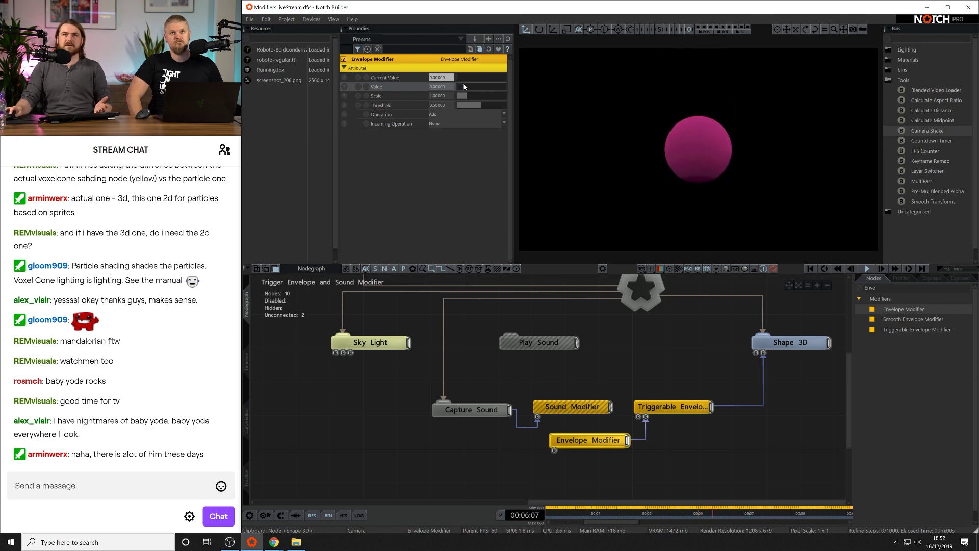
{"action": "left_click_drag", "start_coordinate": [465, 89], "coordinate": [617, 82]}
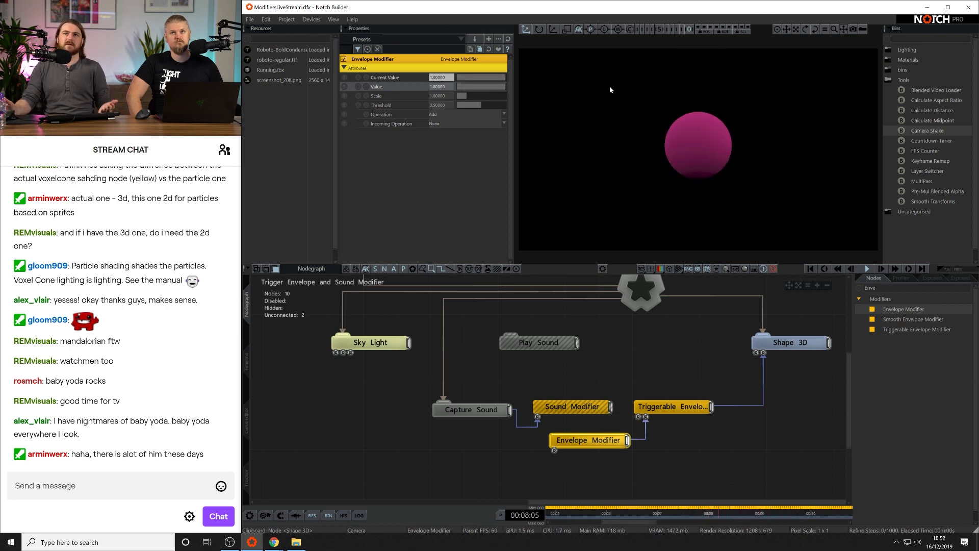
Switch the Triggerable Envelope Modifier's Trigger Mode to On Change To True.
{"action": "left_click", "coordinate": [672, 407]}
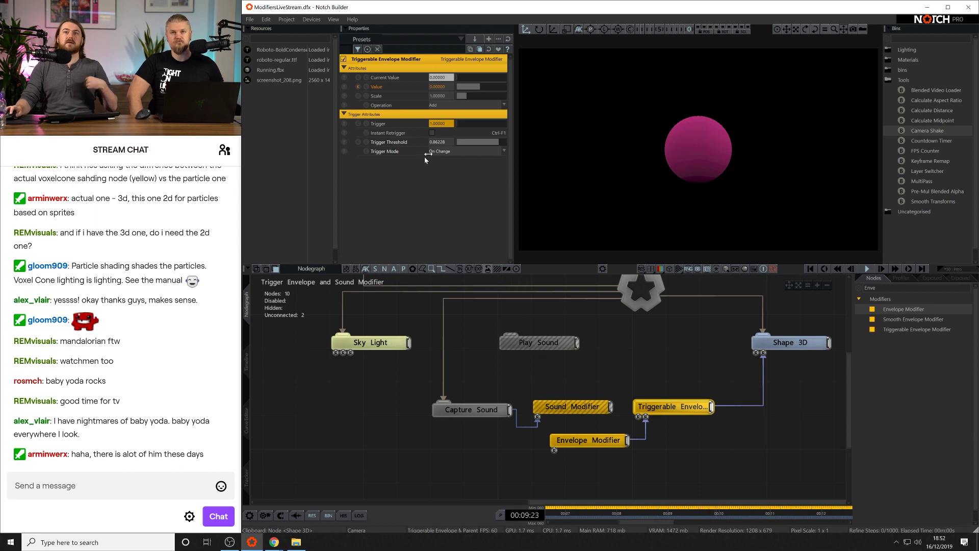
{"action": "left_click", "coordinate": [465, 152]}
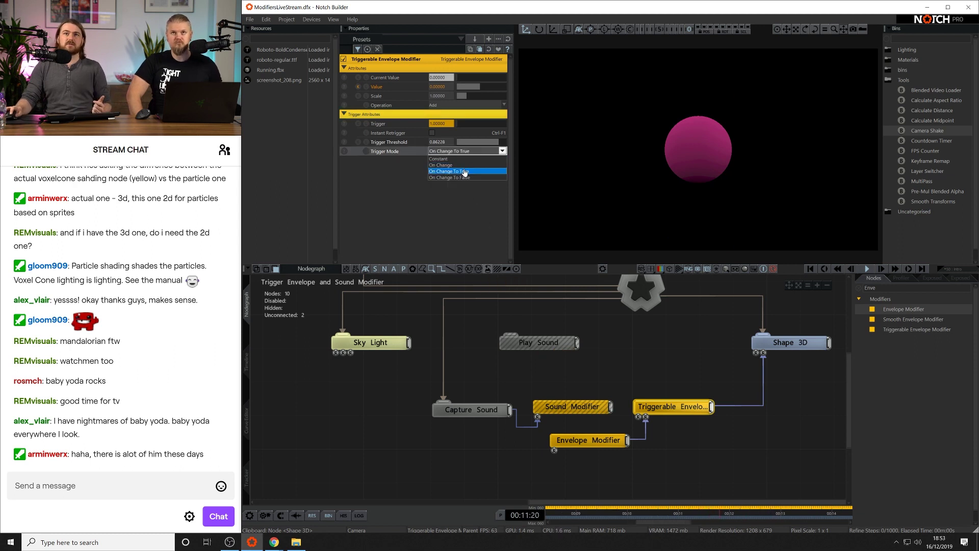
{"action": "left_click", "coordinate": [463, 171]}
{"action": "left_click", "coordinate": [613, 389]}
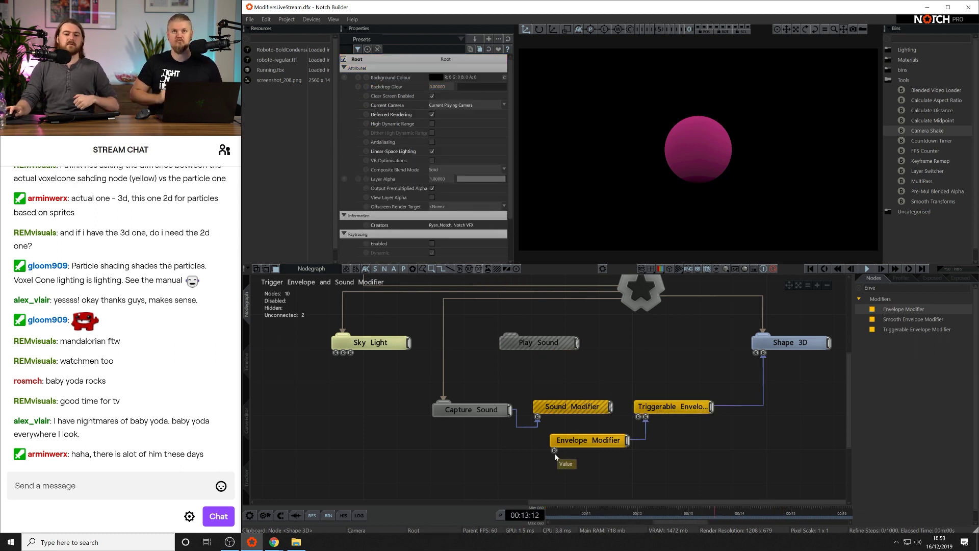
Test the On Change To True trigger by moving the Envelope Modifier's Value to 0, up to 1, and back to 0.
{"action": "left_click", "coordinate": [586, 441]}
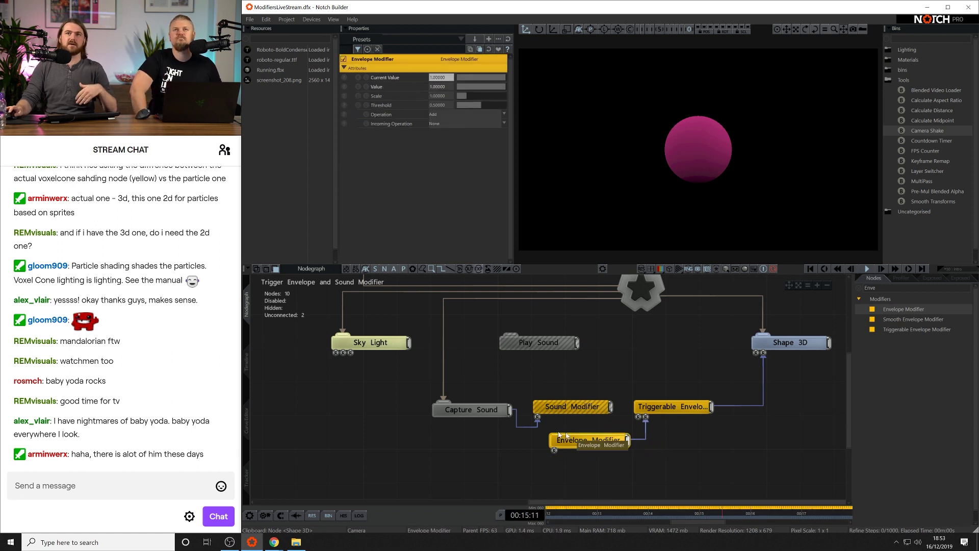
{"action": "left_click_drag", "start_coordinate": [484, 85], "coordinate": [396, 88]}
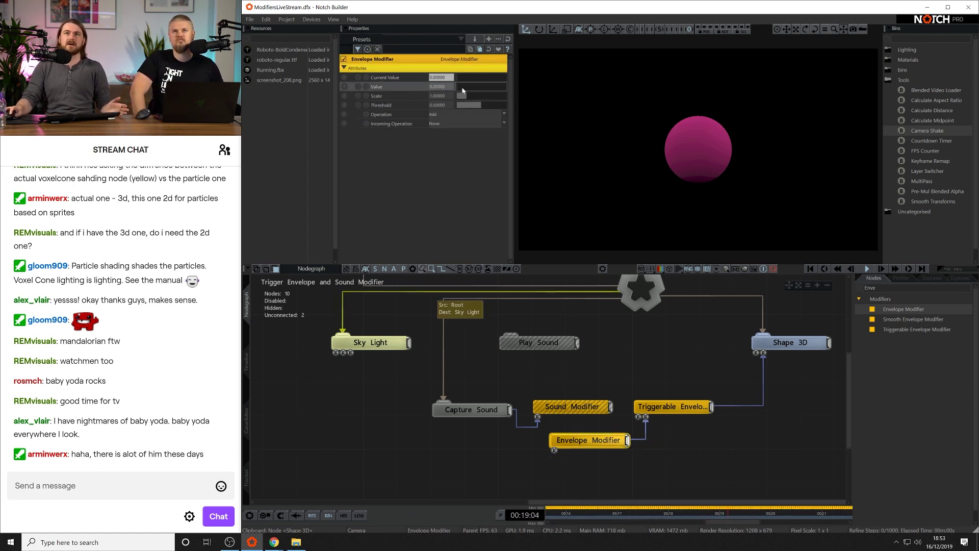
{"action": "left_click_drag", "start_coordinate": [463, 88], "coordinate": [561, 86]}
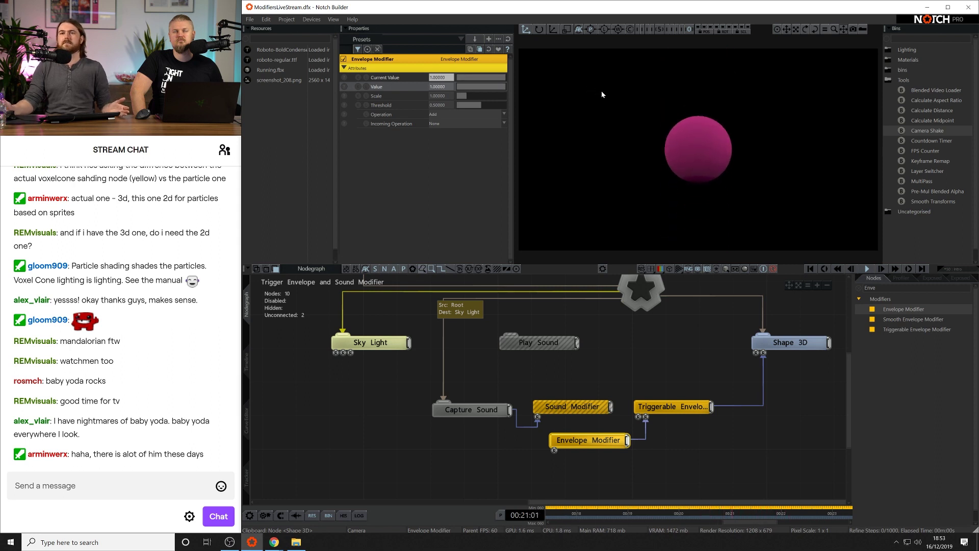
{"action": "left_click_drag", "start_coordinate": [510, 86], "coordinate": [451, 95]}
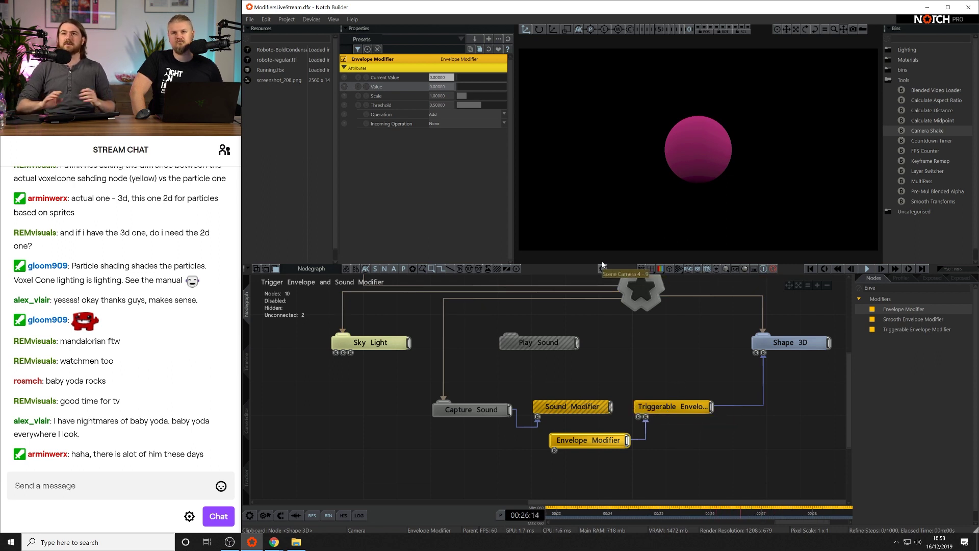
Add the Keyframe Remap tool beside the existing nodes to view its network, and undo the addition.
{"action": "middle_click_drag", "start_coordinate": [674, 381], "coordinate": [509, 409]}
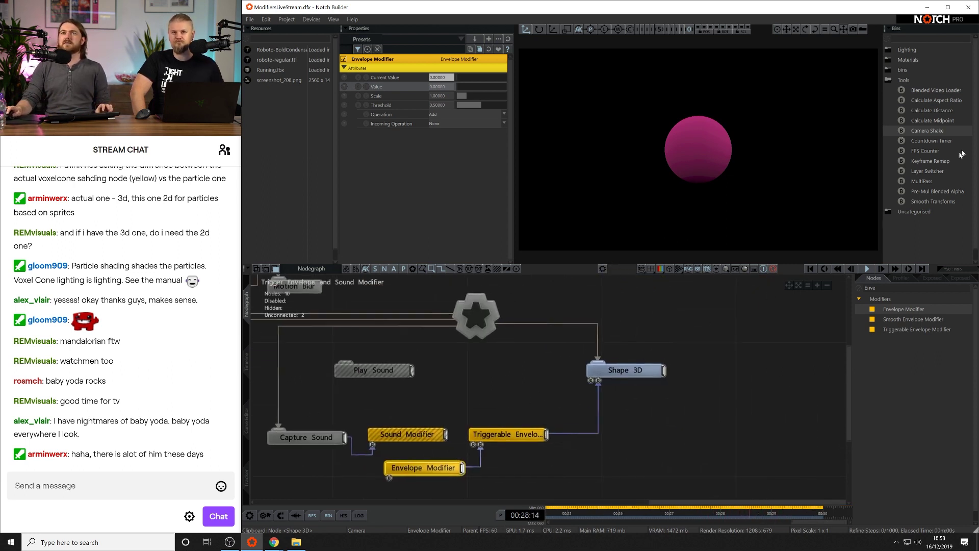
{"action": "left_click_drag", "start_coordinate": [940, 169], "coordinate": [742, 353]}
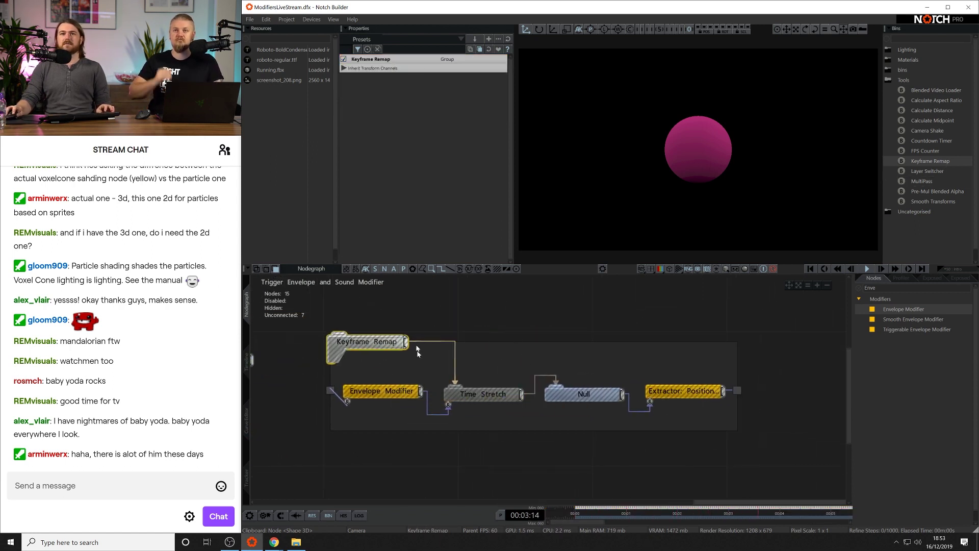
{"action": "key", "text": "ctrl+z"}
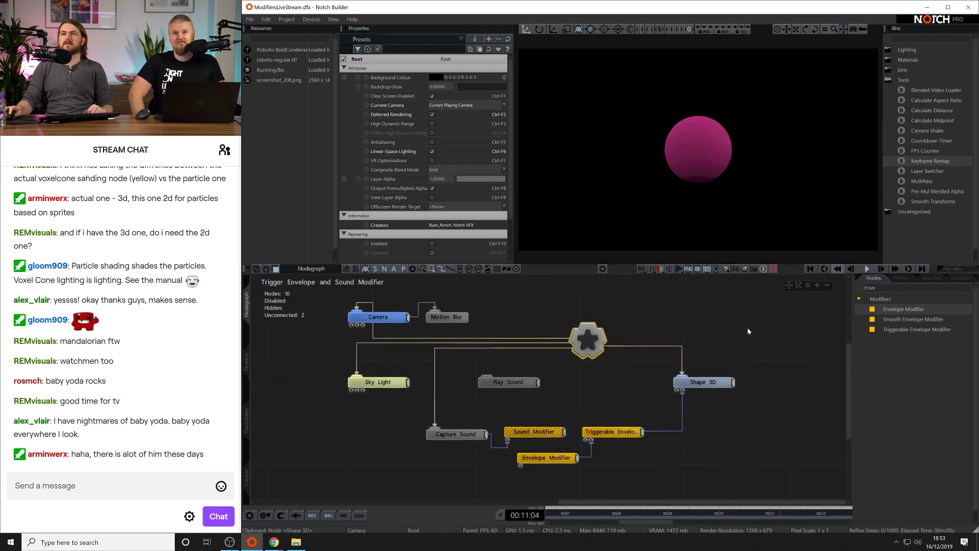
Replace the Envelope Modifier on the Triggerable Envelope Modifier's Trigger input with the Sound Modifier.
{"action": "left_click", "coordinate": [611, 427]}
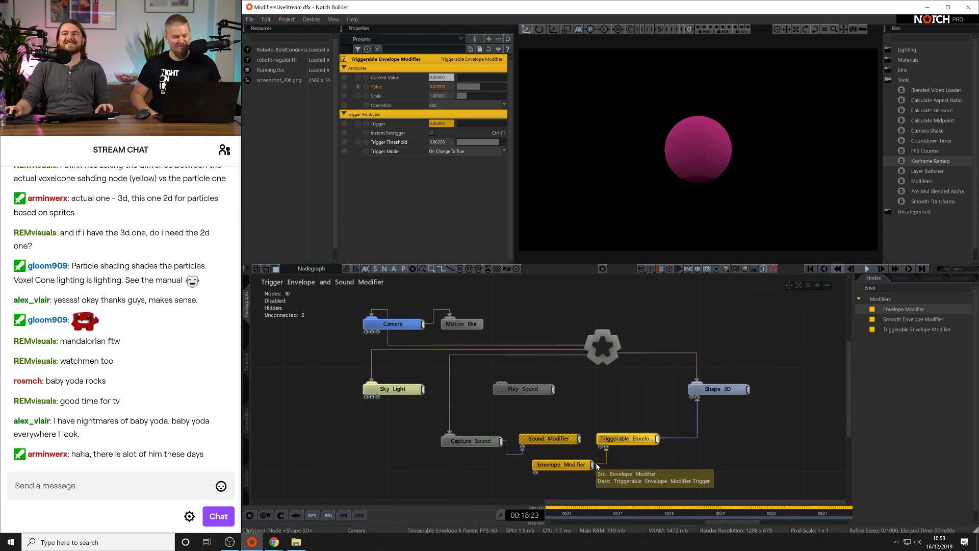
{"action": "left_click", "coordinate": [602, 464]}
{"action": "left_click_drag", "start_coordinate": [580, 439], "coordinate": [603, 448]}
{"action": "left_click", "coordinate": [319, 423]}
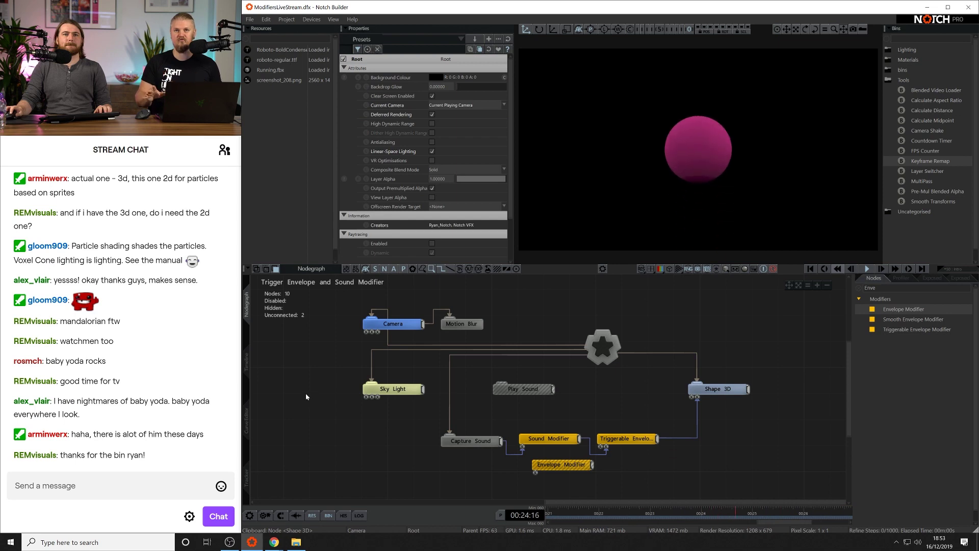
Activate the Select Child layer in the Timeline and bring up its nodes in the Nodegraph.
{"action": "left_click", "coordinate": [248, 358]}
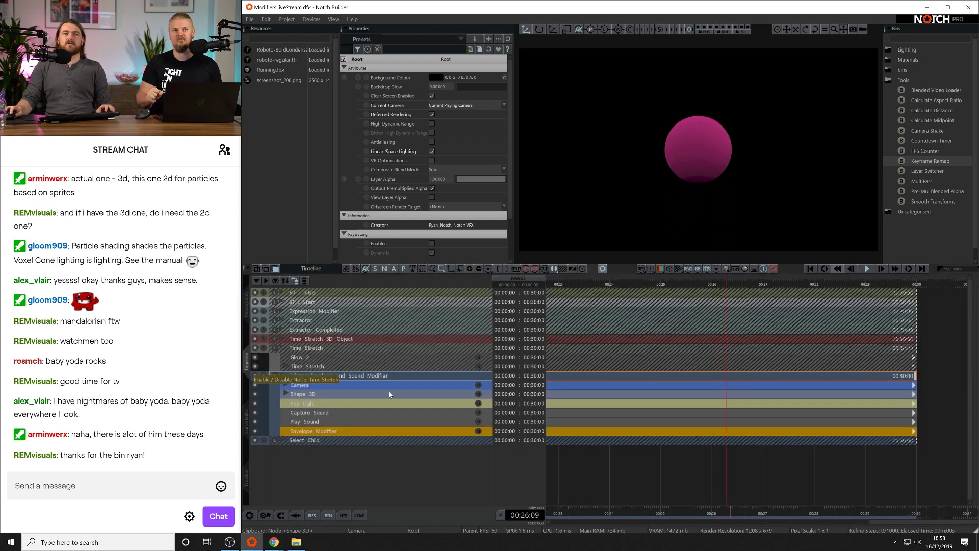
{"action": "left_click", "coordinate": [265, 439]}
{"action": "left_click", "coordinate": [244, 306]}
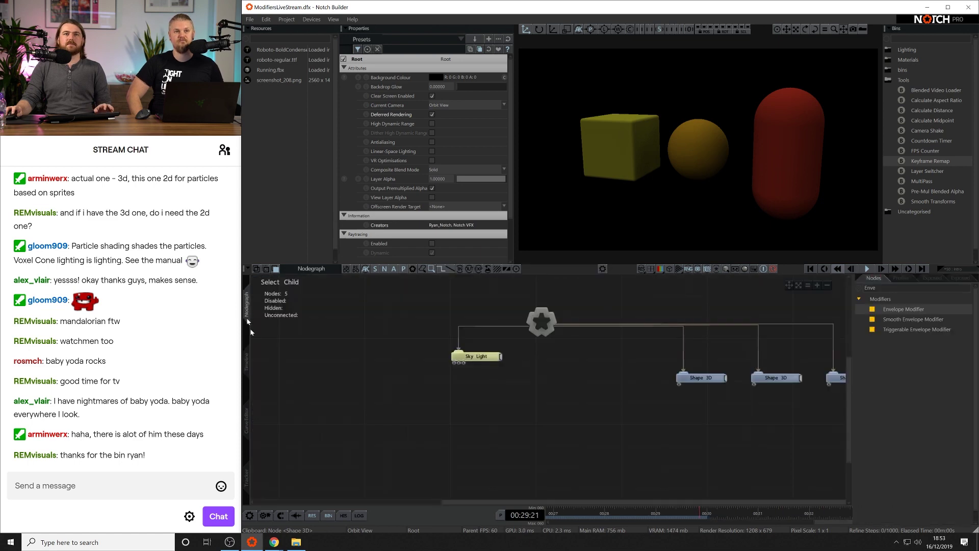
{"action": "middle_click_drag", "start_coordinate": [487, 425], "coordinate": [500, 424]}
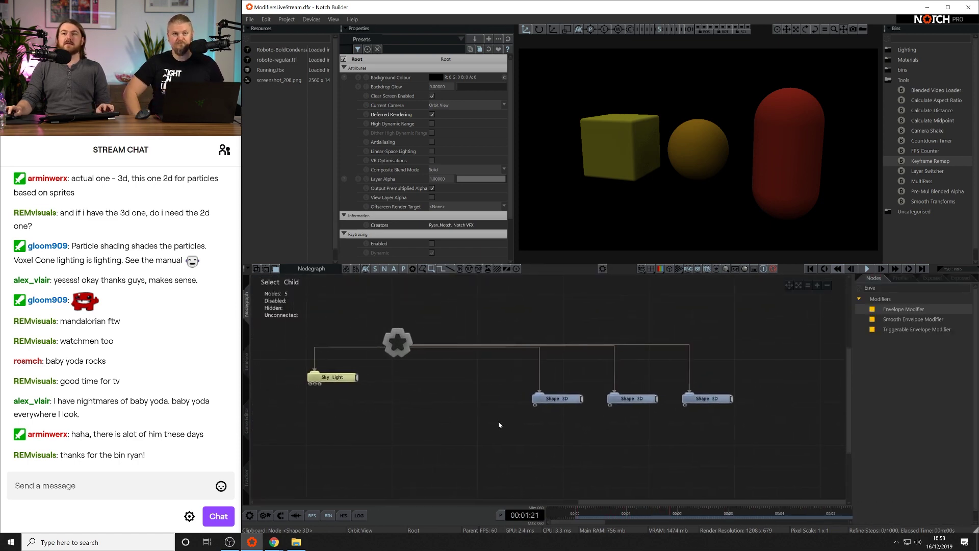
Cut the three Shape 3D nodes' links to the Root and add a Select Child Node beside the Root.
{"action": "mouse_move", "coordinate": [484, 411]}
{"action": "left_mouse_down"}
{"action": "mouse_move", "coordinate": [483, 339]}
{"action": "mouse_move", "coordinate": [486, 350]}
{"action": "left_mouse_up"}
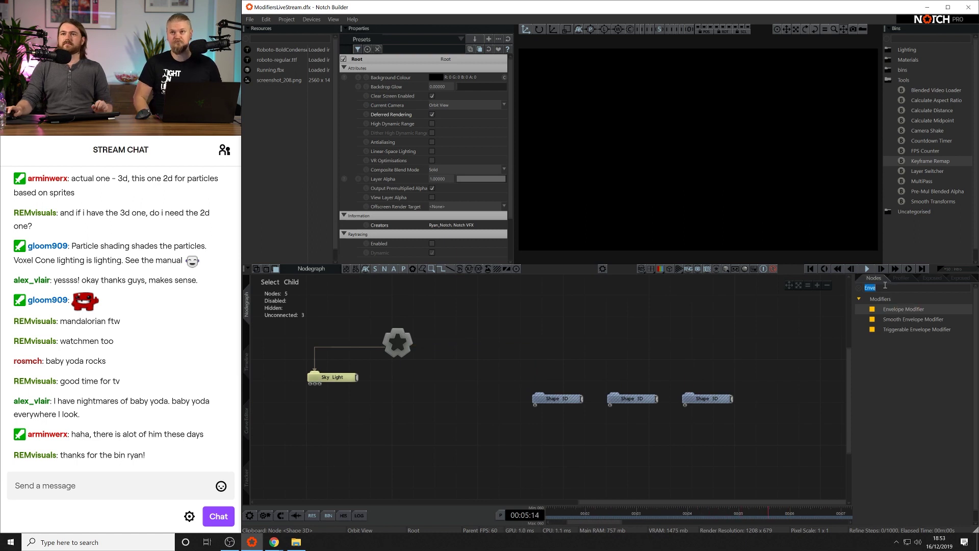
{"action": "type", "text": "Select"}
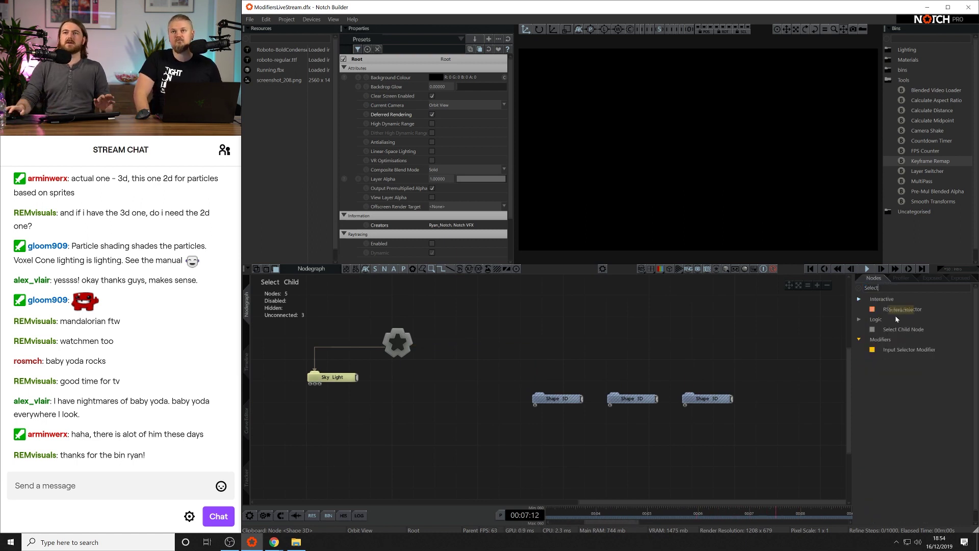
{"action": "left_click_drag", "start_coordinate": [903, 329], "coordinate": [474, 345]}
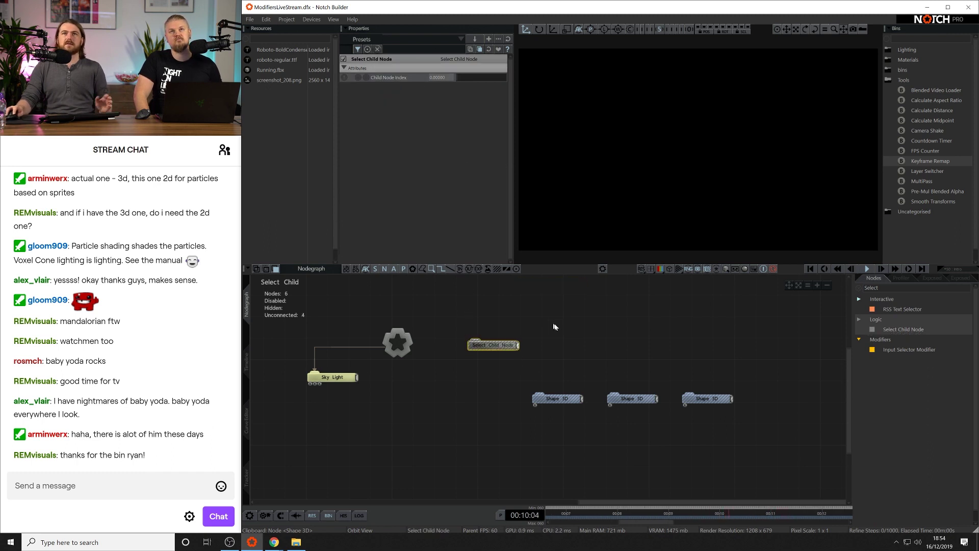
Connect the Select Child Node to the Root and parent all three Shape 3D nodes to it.
{"action": "left_click_drag", "start_coordinate": [492, 311], "coordinate": [716, 411]}
{"action": "key", "text": "r"}
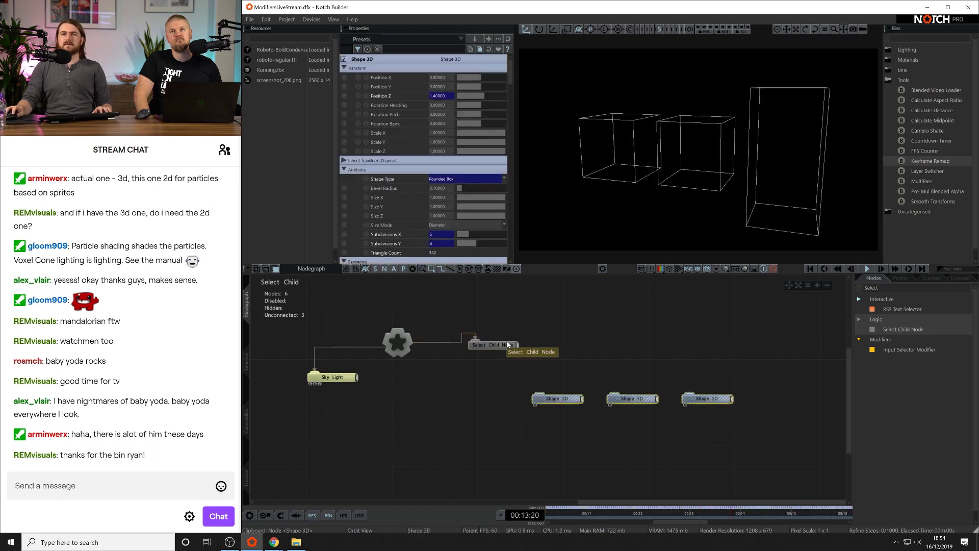
{"action": "left_click_drag", "start_coordinate": [515, 346], "coordinate": [544, 395]}
{"action": "left_click_drag", "start_coordinate": [514, 352], "coordinate": [614, 396]}
{"action": "left_click_drag", "start_coordinate": [518, 356], "coordinate": [686, 402]}
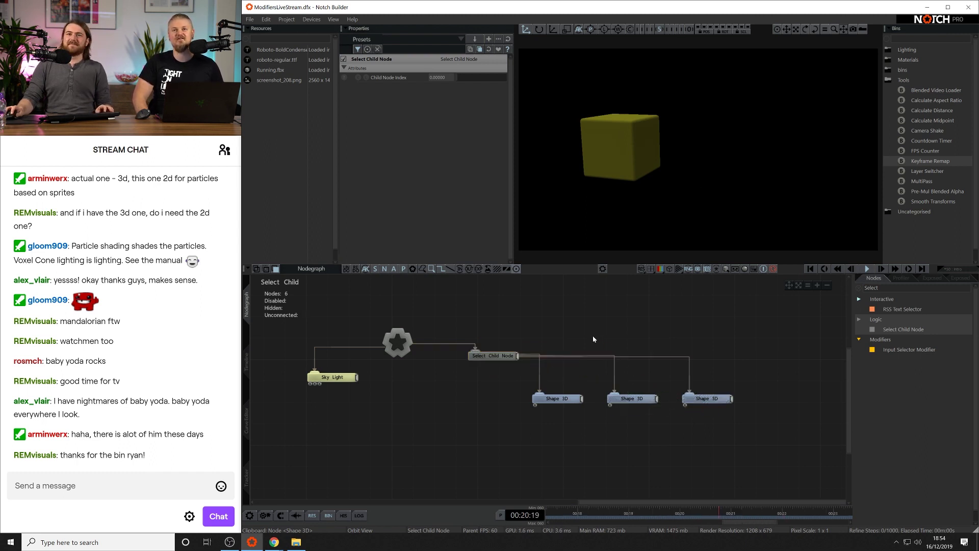
Tidy the layout by moving the Select Child Node and the three Shape 3D nodes slightly lower.
{"action": "left_click_drag", "start_coordinate": [501, 358], "coordinate": [489, 380]}
{"action": "left_click_drag", "start_coordinate": [723, 430], "coordinate": [541, 408]}
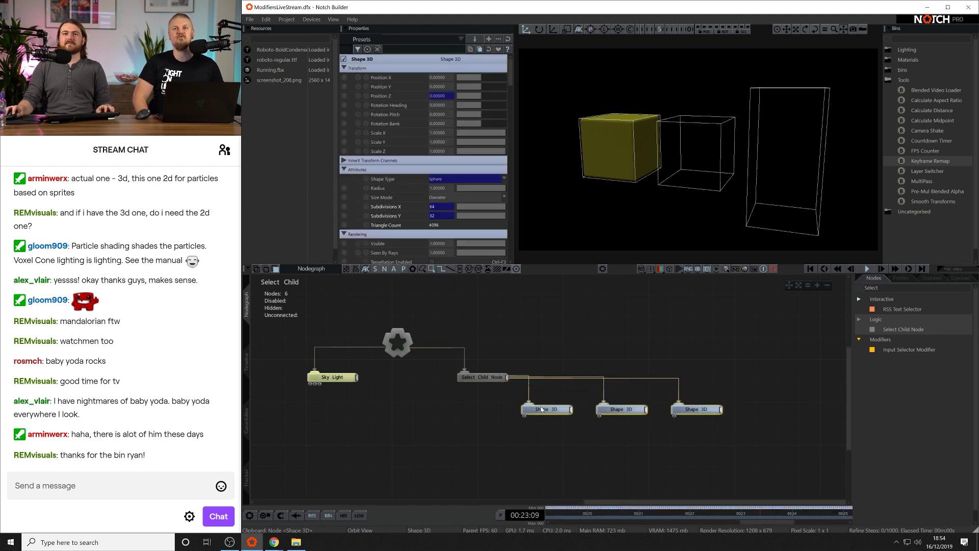
{"action": "left_click", "coordinate": [562, 341]}
Test the Select Child Node by raising its Child Node Index to 1 and about 7.4, and returning it to 0.
{"action": "left_click", "coordinate": [473, 380]}
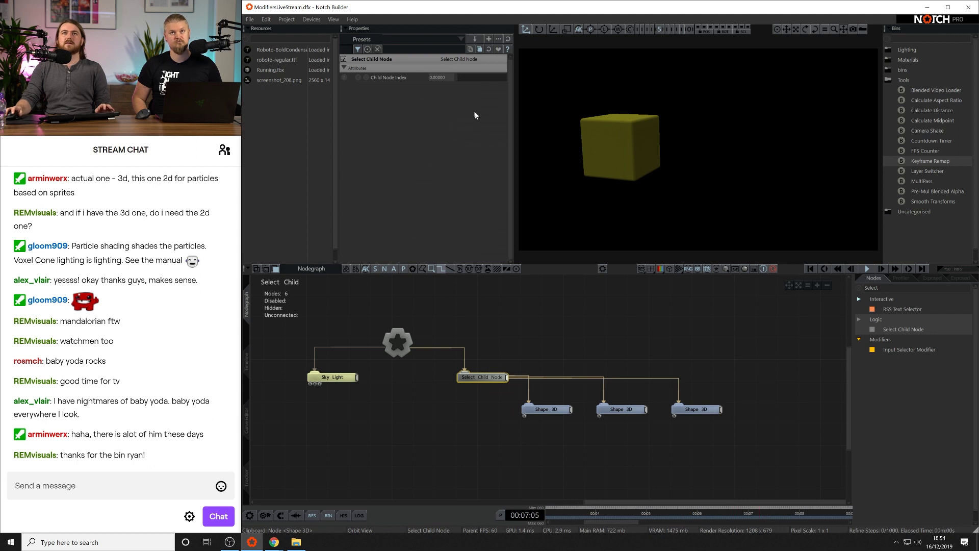
{"action": "left_click_drag", "start_coordinate": [464, 81], "coordinate": [555, 83]}
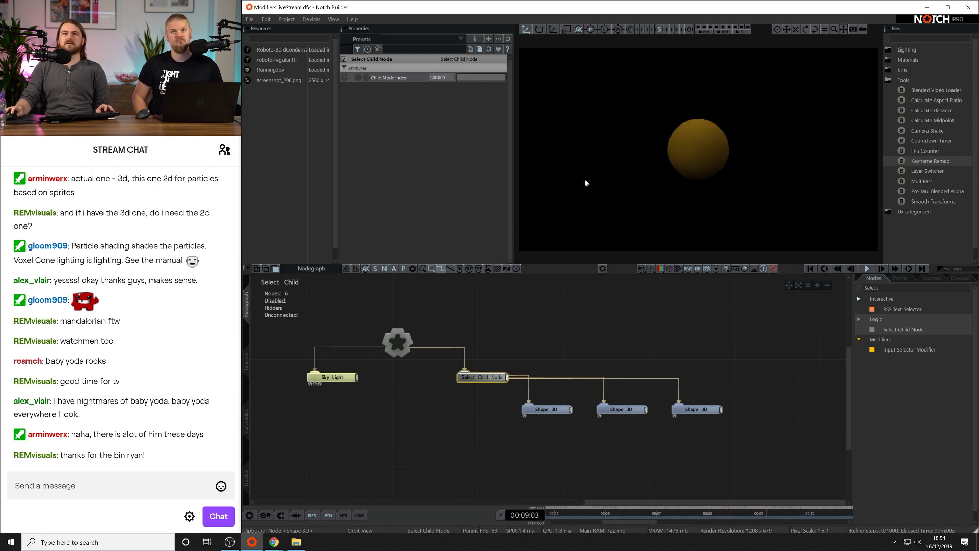
{"action": "left_click_drag", "start_coordinate": [541, 83], "coordinate": [763, 69]}
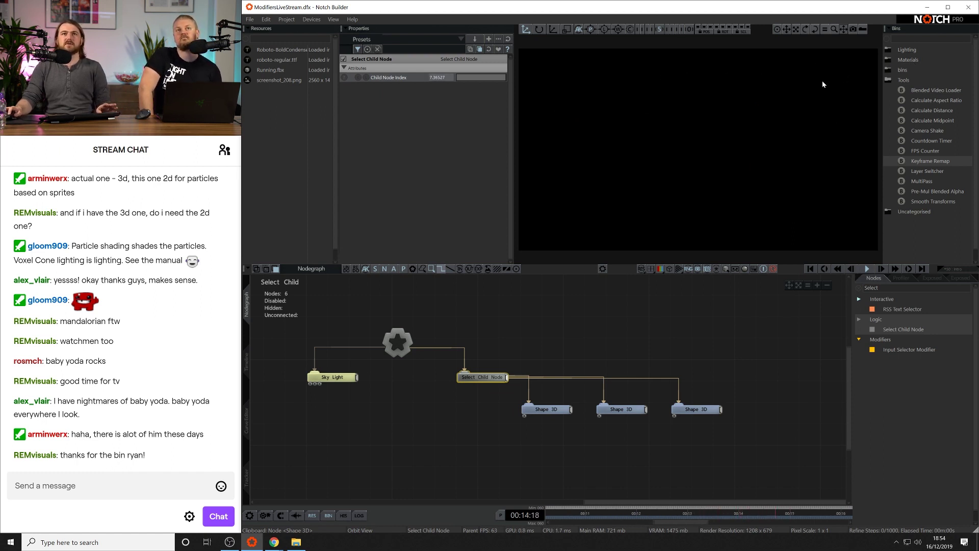
{"action": "left_click_drag", "start_coordinate": [757, 408], "coordinate": [759, 423]}
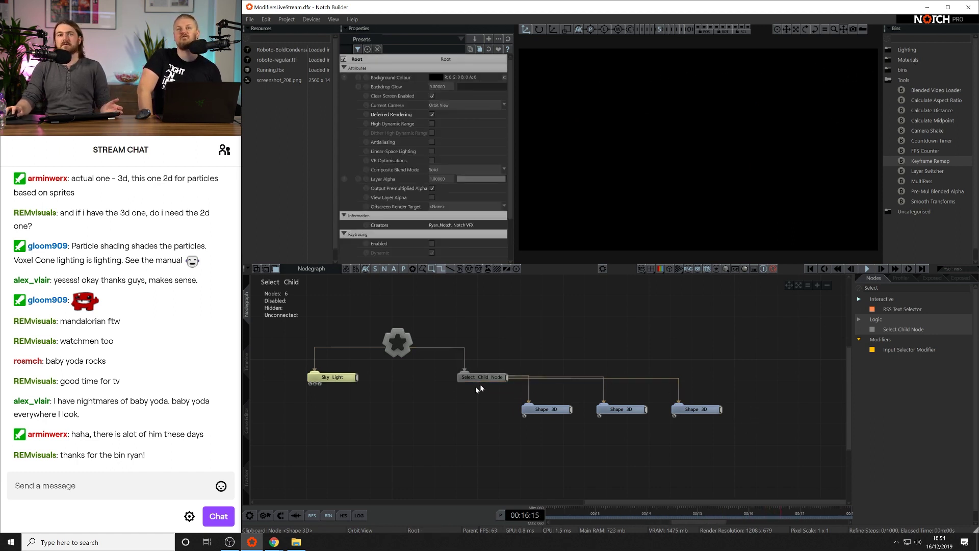
{"action": "left_click", "coordinate": [492, 376]}
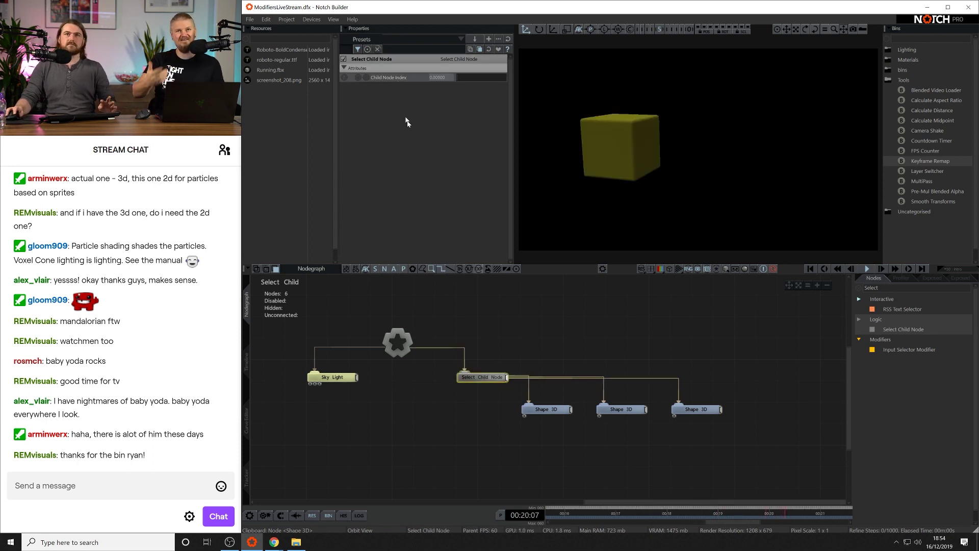
Find the Math Modifier in the node library and add it to the nodegraph below the Select Child Node.
{"action": "left_click", "coordinate": [570, 369]}
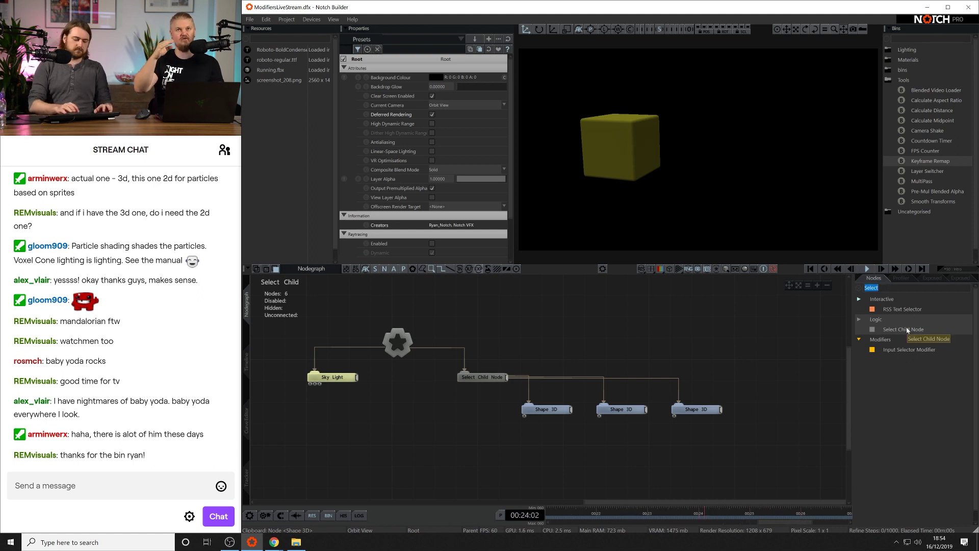
{"action": "type", "text": "Math"}
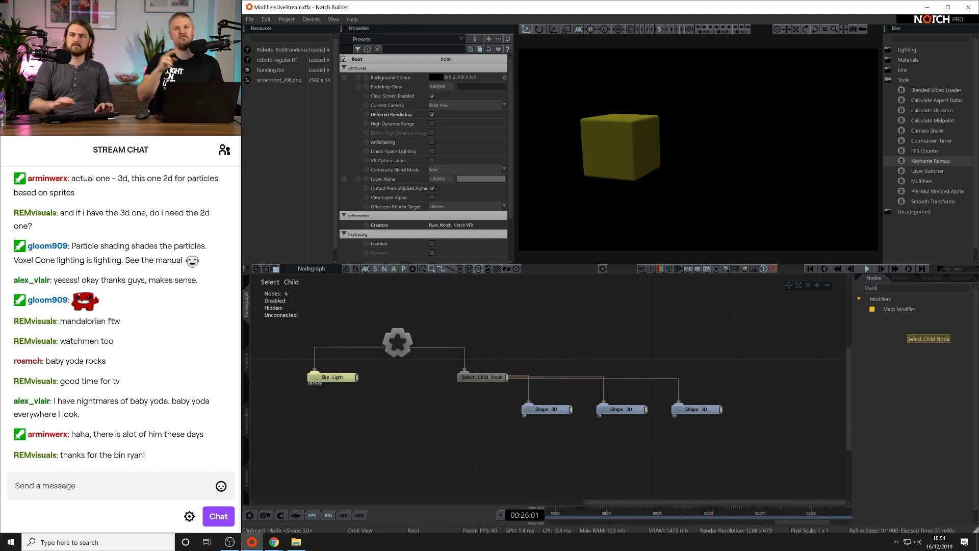
{"action": "left_click_drag", "start_coordinate": [905, 312], "coordinate": [454, 448]}
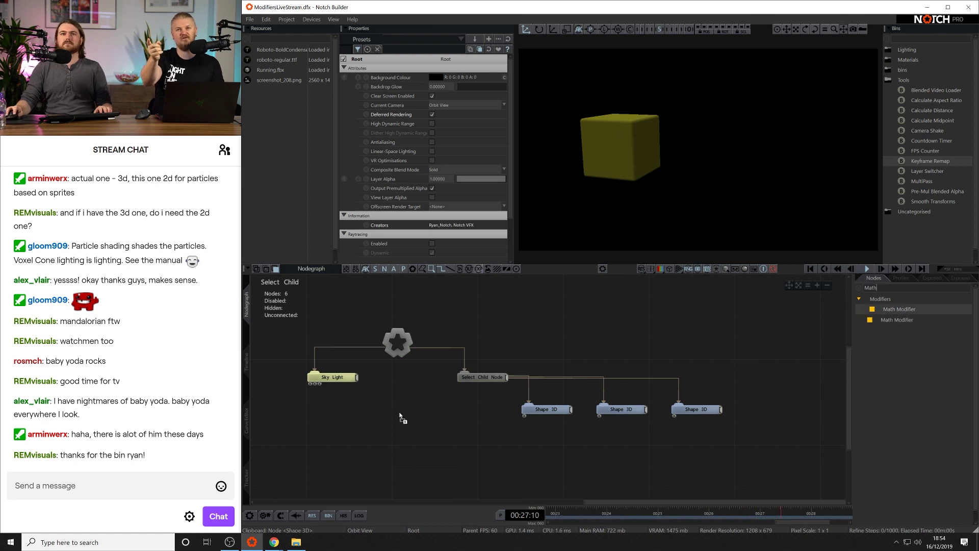
{"action": "left_click_drag", "start_coordinate": [400, 418], "coordinate": [403, 419]}
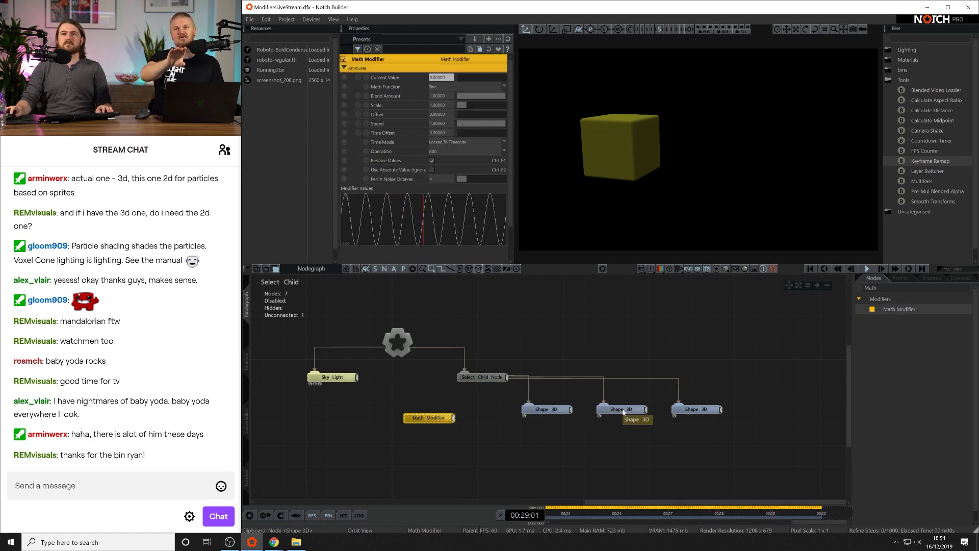
Rearrange the three Shape 3D nodes into an evenly spaced row closer to the Select Child Node.
{"action": "left_click_drag", "start_coordinate": [623, 412], "coordinate": [624, 391]}
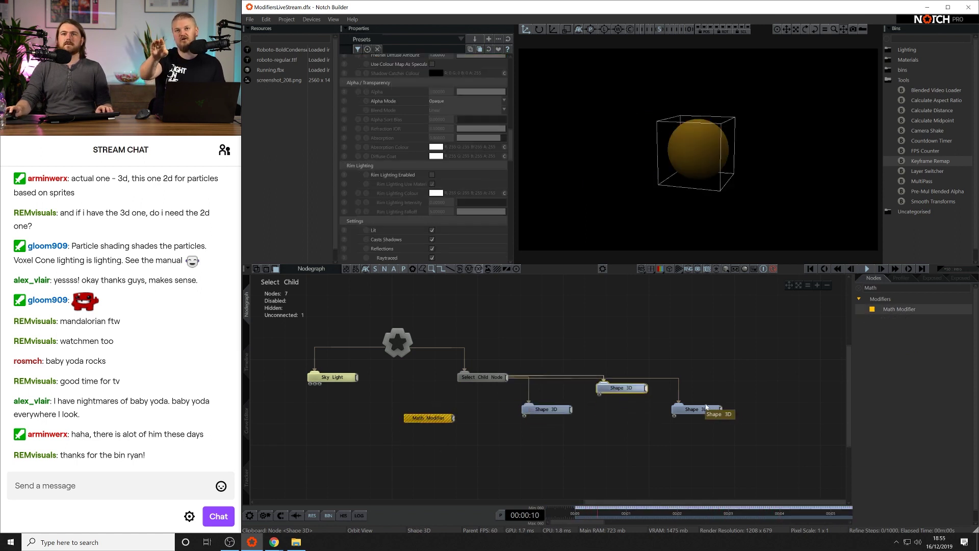
{"action": "left_click_drag", "start_coordinate": [706, 407], "coordinate": [627, 469]}
{"action": "left_click_drag", "start_coordinate": [628, 390], "coordinate": [613, 411]}
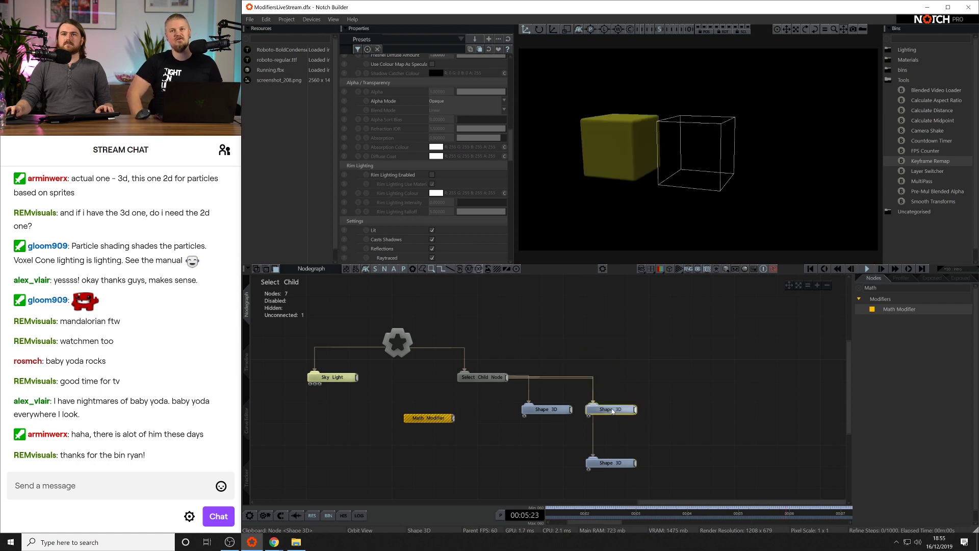
{"action": "left_click_drag", "start_coordinate": [621, 466], "coordinate": [683, 418]}
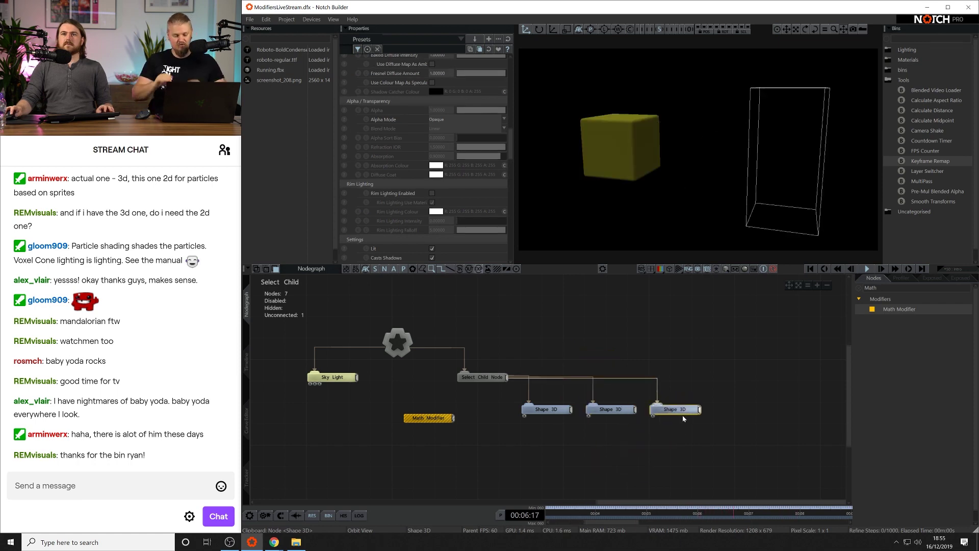
{"action": "left_click", "coordinate": [589, 437]}
{"action": "scroll", "coordinate": [426, 457], "scroll_direction": "up", "scroll_amount": 3}
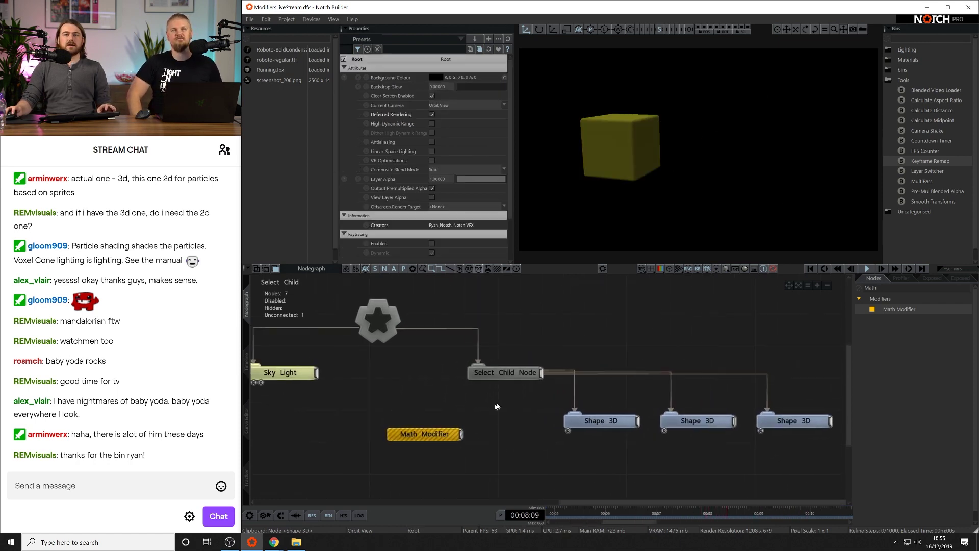
Set the Math Modifier's Math Function to Saw and link it to the Select Child Node's Child Node Index.
{"action": "left_click", "coordinate": [515, 376]}
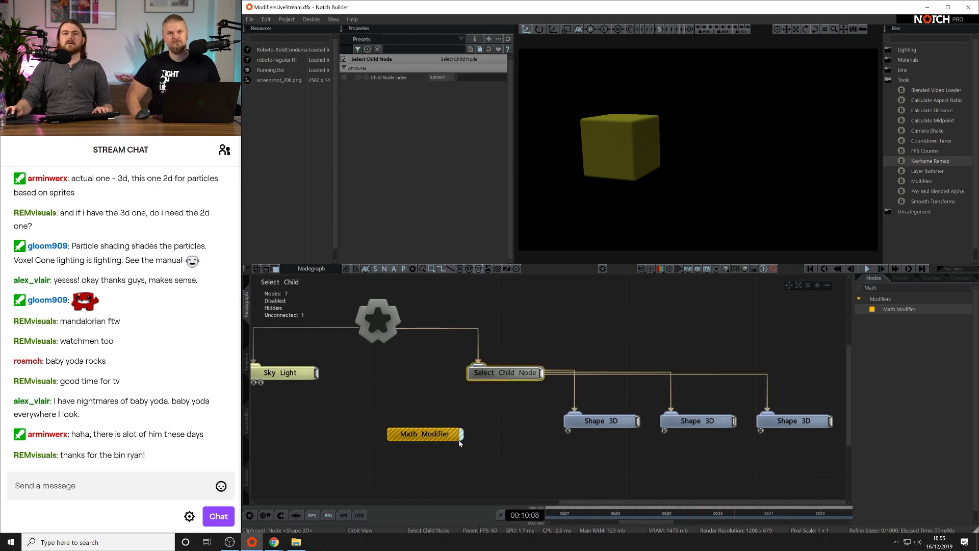
{"action": "left_click", "coordinate": [436, 437]}
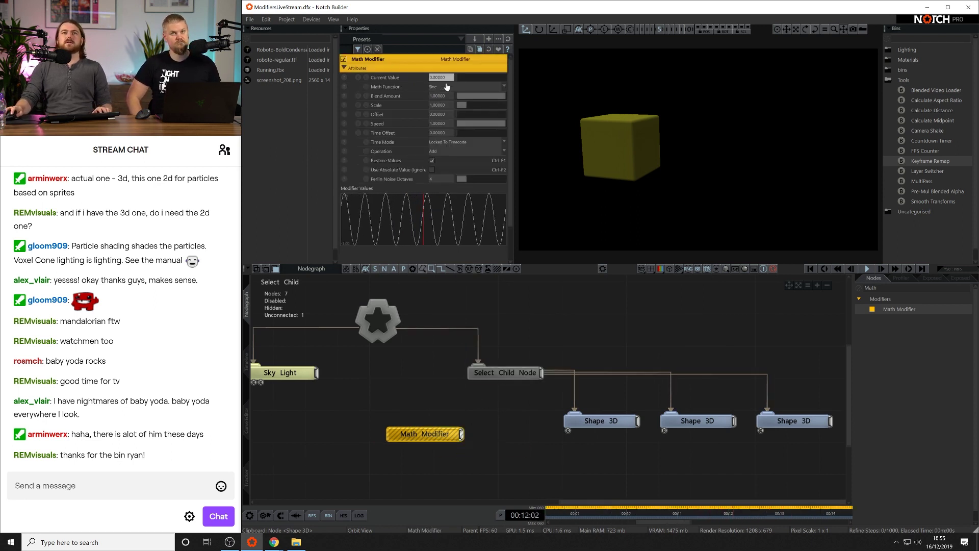
{"action": "left_click", "coordinate": [447, 87]}
{"action": "left_click", "coordinate": [443, 137]}
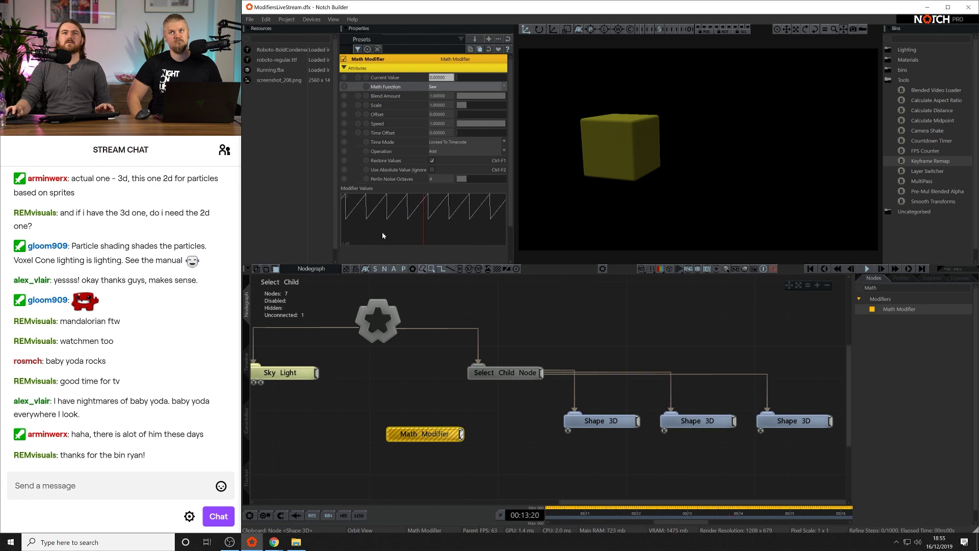
{"action": "left_click", "coordinate": [477, 373]}
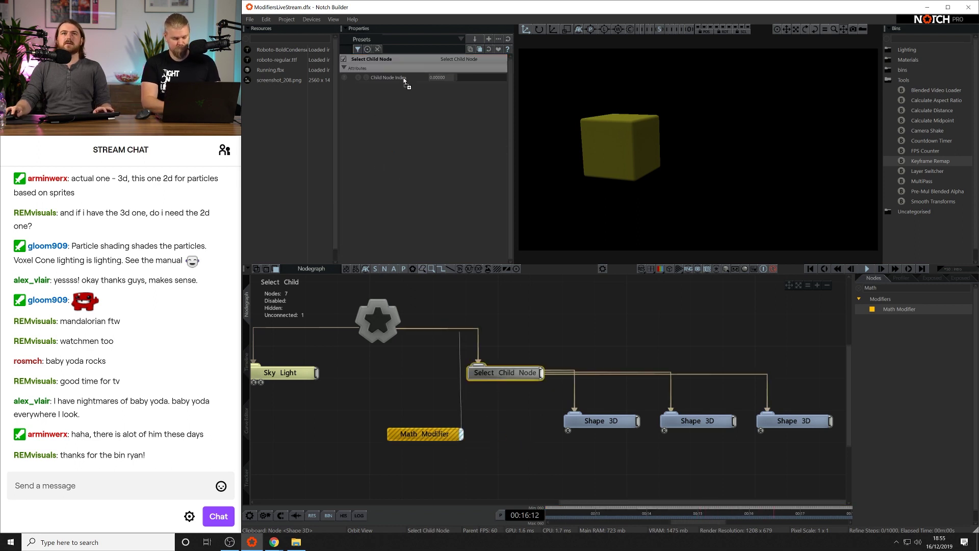
{"action": "left_click_drag", "start_coordinate": [405, 81], "coordinate": [404, 79]}
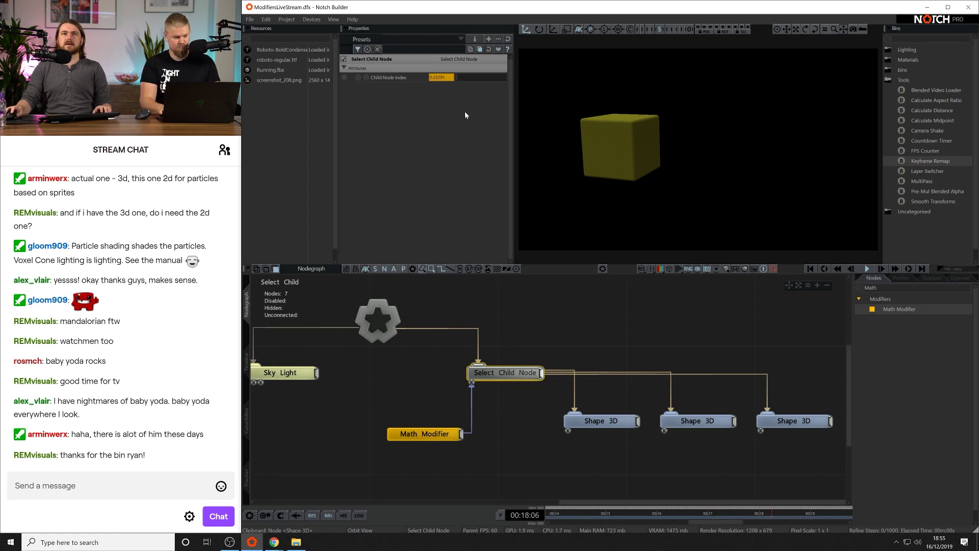
Set the Math Modifier's Offset to 0.5 and its Scale to 2.
{"action": "left_click_drag", "start_coordinate": [424, 409], "coordinate": [430, 455]}
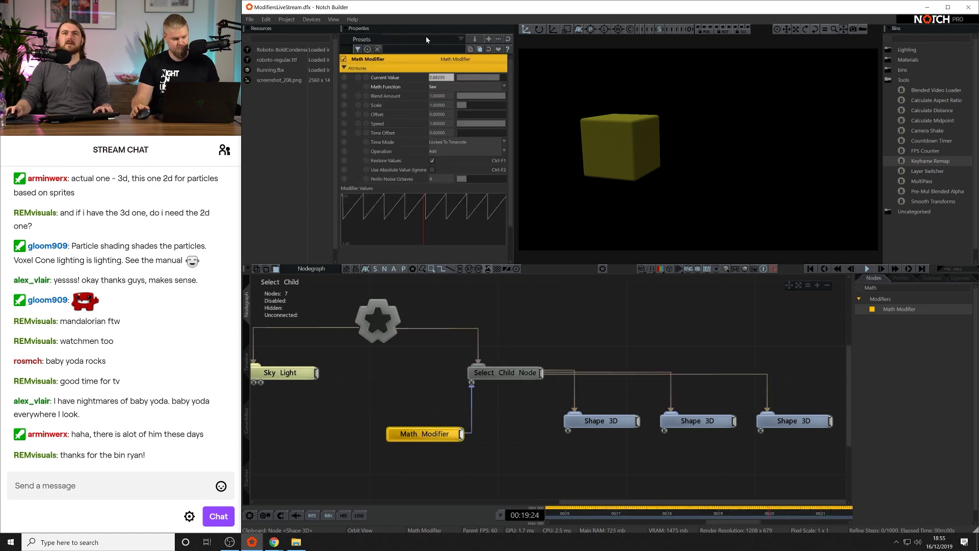
{"action": "left_click", "coordinate": [442, 115]}
{"action": "type", "text": "0.5"}
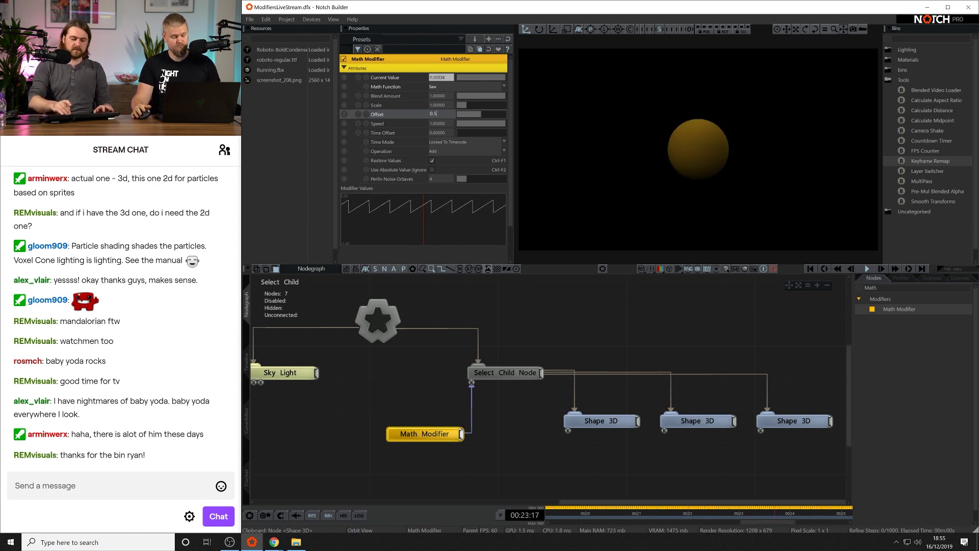
{"action": "key", "text": "Return"}
{"action": "left_click", "coordinate": [442, 105]}
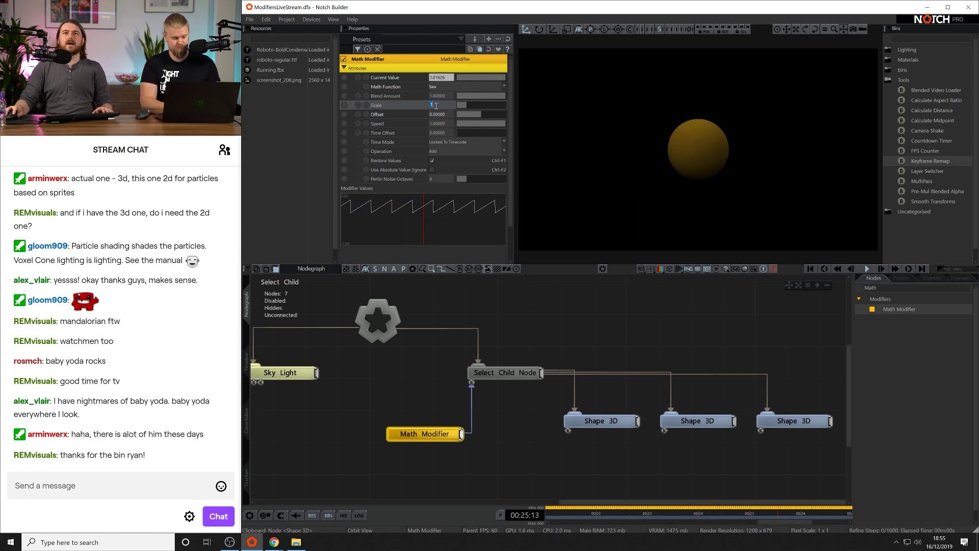
{"action": "type", "text": "2"}
{"action": "key", "text": "Return"}
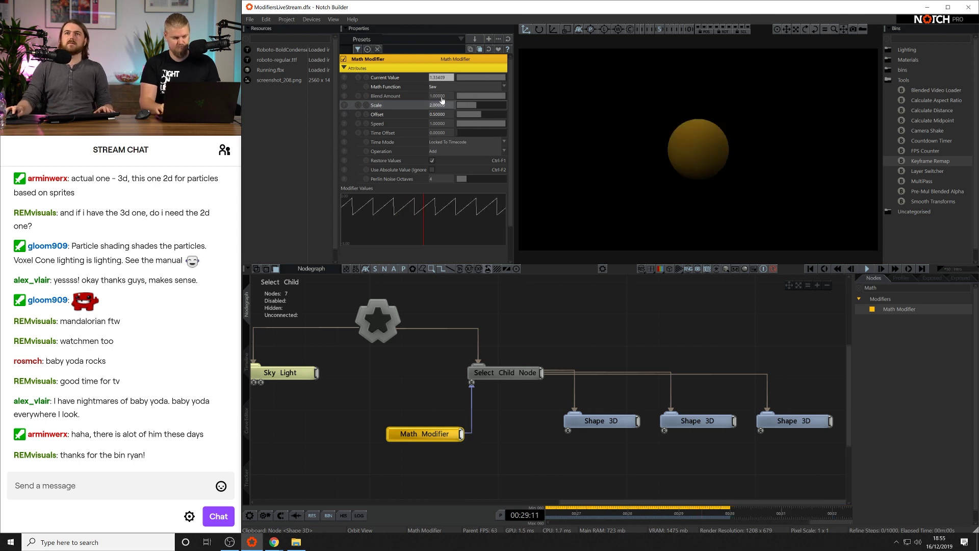
Set the Math Modifier's Scale to 3 and its Offset to 0.
{"action": "left_click", "coordinate": [442, 114]}
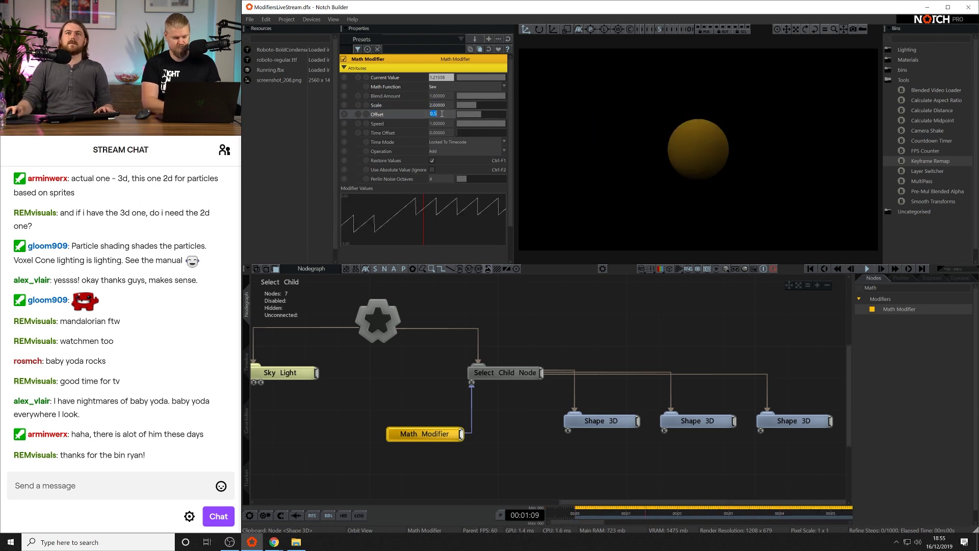
{"action": "left_click", "coordinate": [442, 106]}
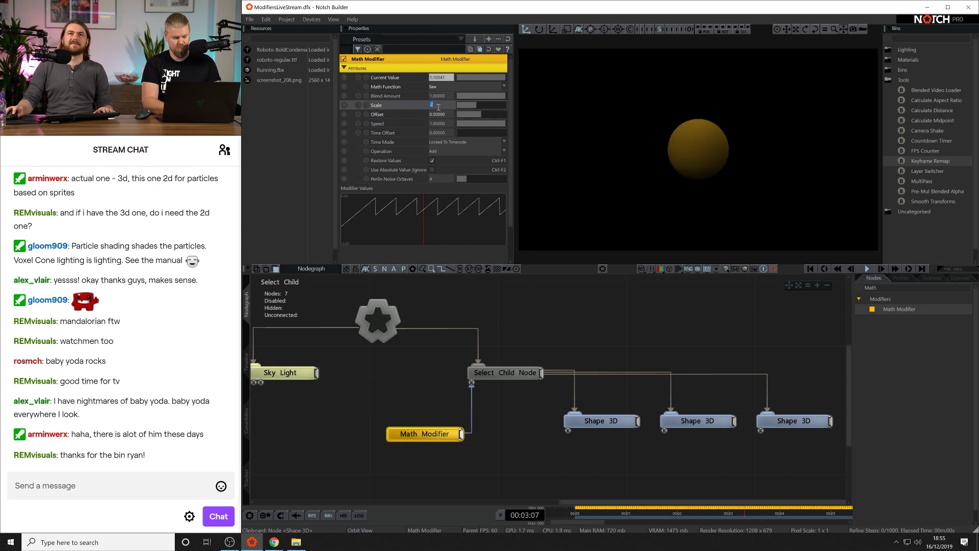
{"action": "type", "text": "3"}
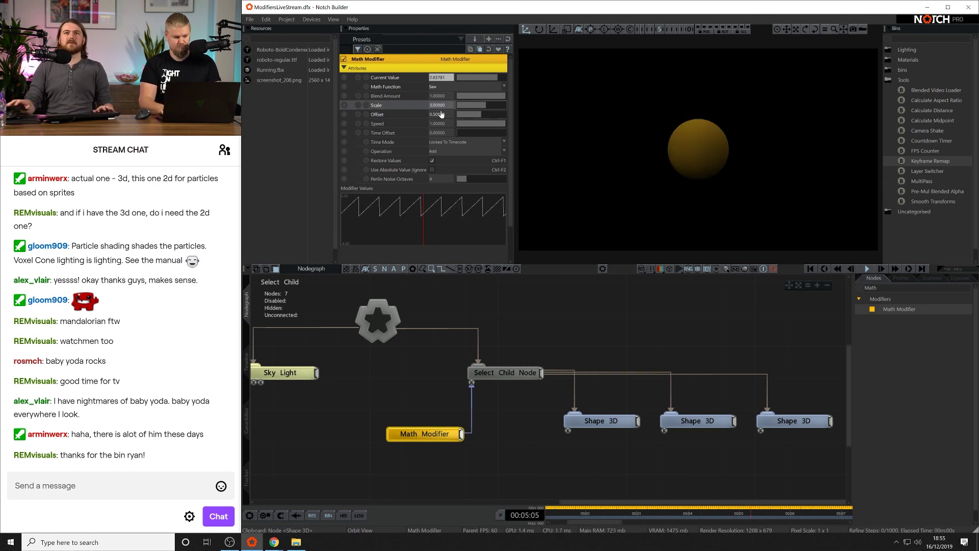
{"action": "left_click", "coordinate": [448, 115]}
{"action": "type", "text": "0"}
{"action": "key", "text": "Return"}
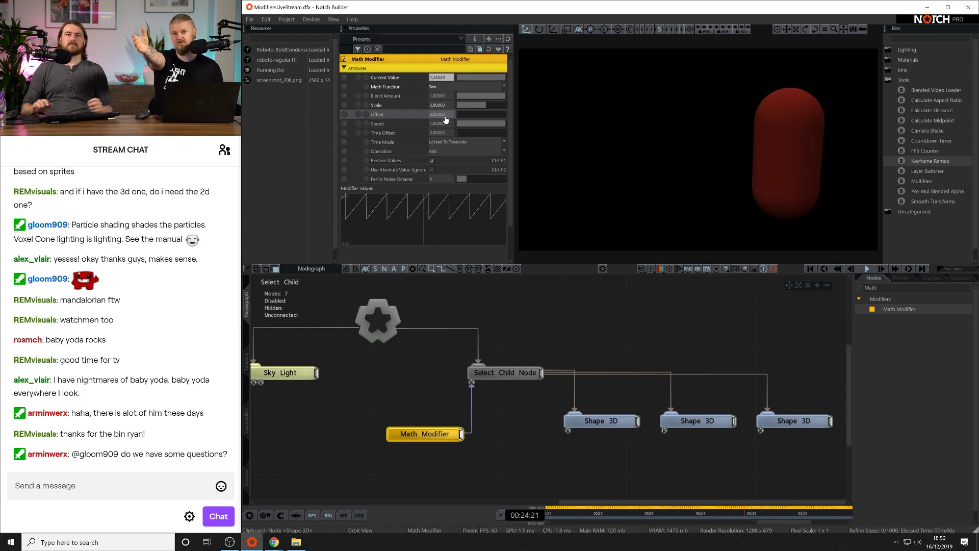
Clear the node search and add a MIDI Modifier and an OSC Modifier below the Shape 3D nodes.
{"action": "left_click", "coordinate": [859, 288]}
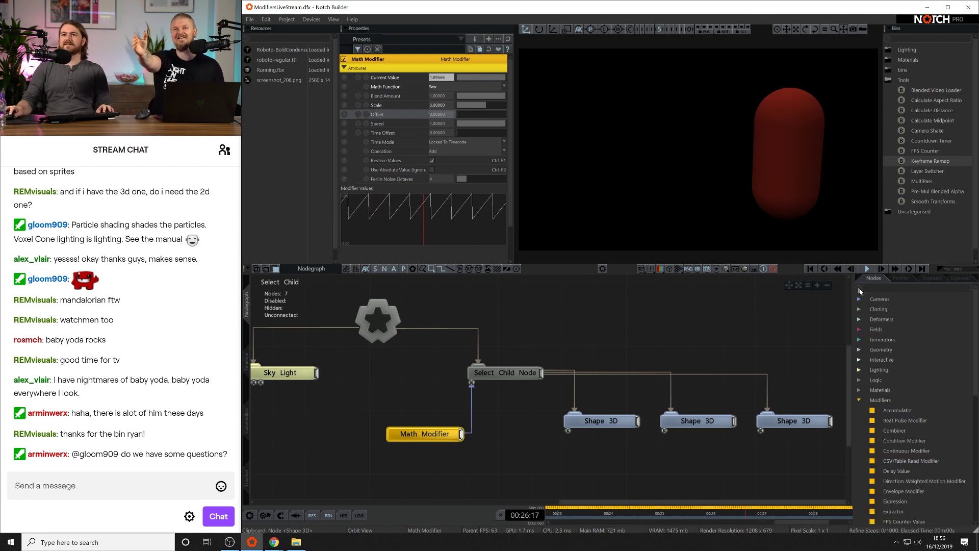
{"action": "scroll", "coordinate": [897, 405], "scroll_direction": "down", "scroll_amount": 3}
{"action": "scroll", "coordinate": [897, 404], "scroll_direction": "down", "scroll_amount": 3}
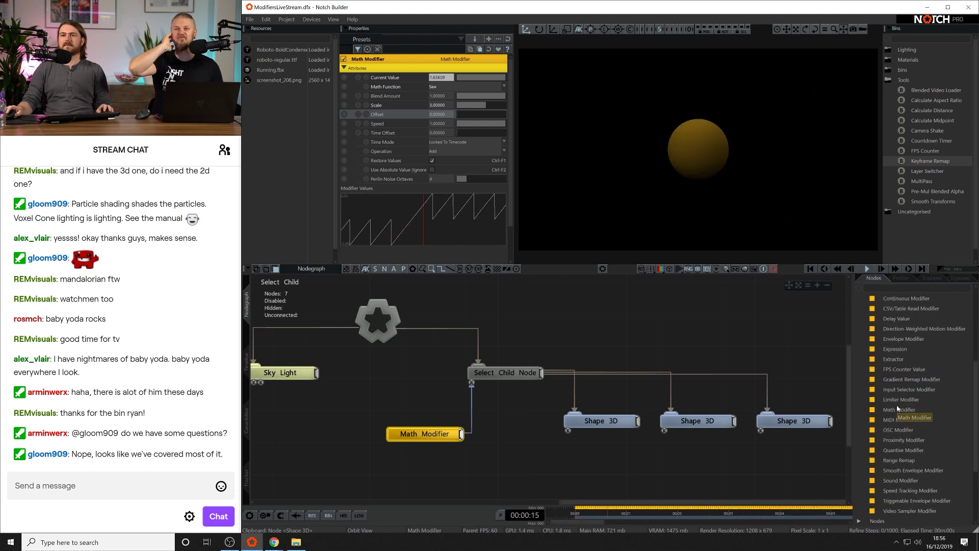
{"action": "scroll", "coordinate": [897, 407], "scroll_direction": "down", "scroll_amount": 1}
{"action": "scroll", "coordinate": [895, 403], "scroll_direction": "up", "scroll_amount": 3}
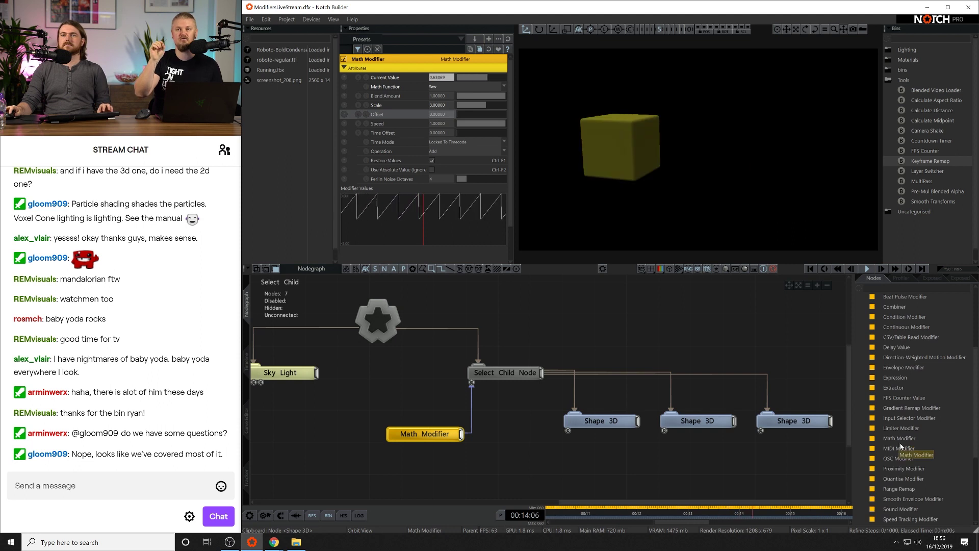
{"action": "scroll", "coordinate": [903, 443], "scroll_direction": "down", "scroll_amount": 1}
{"action": "left_click_drag", "start_coordinate": [899, 448], "coordinate": [683, 462]}
{"action": "middle_click_drag", "start_coordinate": [771, 457], "coordinate": [708, 419]}
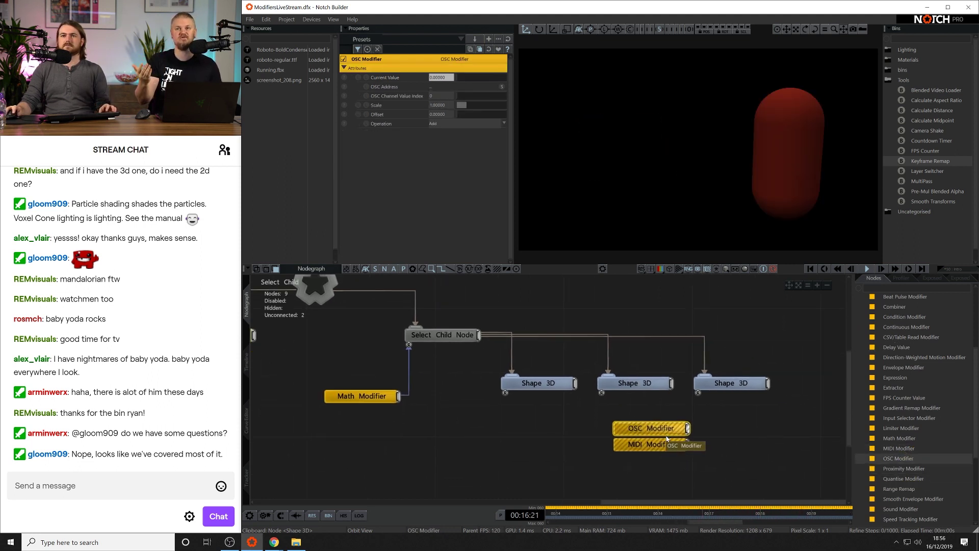
Space the two new modifiers apart vertically, with the MIDI Modifier above the OSC Modifier.
{"action": "left_click_drag", "start_coordinate": [670, 446], "coordinate": [670, 479]}
{"action": "middle_click_drag", "start_coordinate": [740, 470], "coordinate": [710, 423]}
{"action": "scroll", "coordinate": [681, 433], "scroll_direction": "up", "scroll_amount": 1}
{"action": "left_click", "coordinate": [768, 434]}
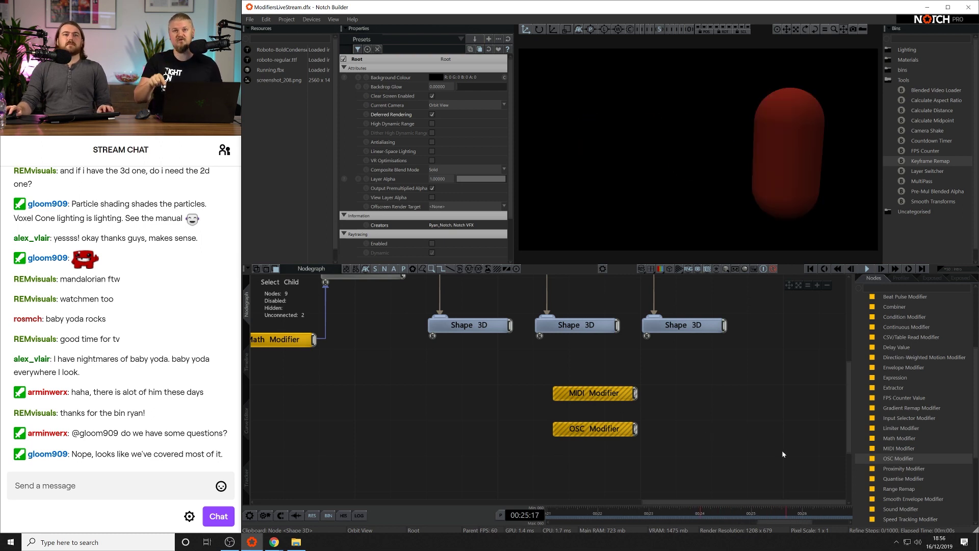
{"action": "scroll", "coordinate": [913, 414], "scroll_direction": "down", "scroll_amount": 3}
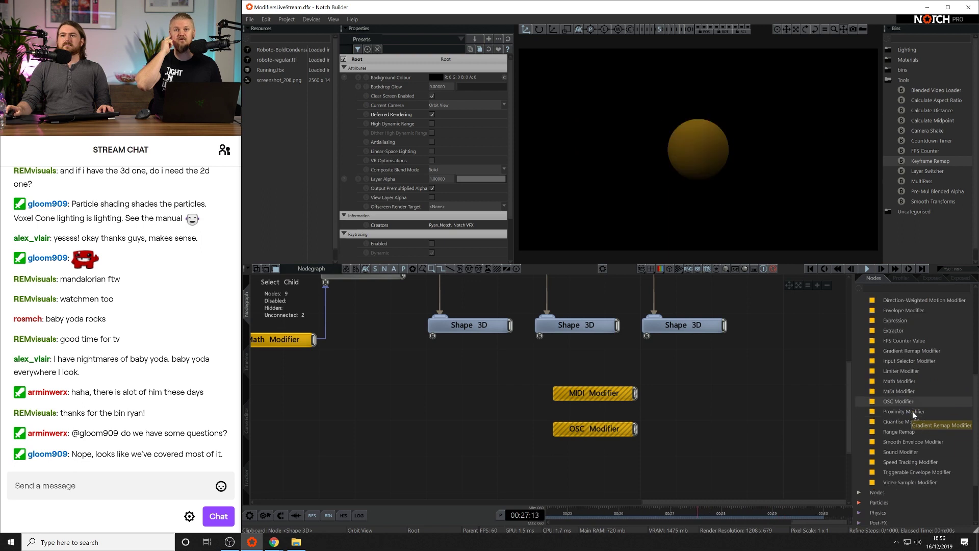
Set the MIDI Modifier's Device to Focusrite USB MIDI.
{"action": "left_click", "coordinate": [566, 395]}
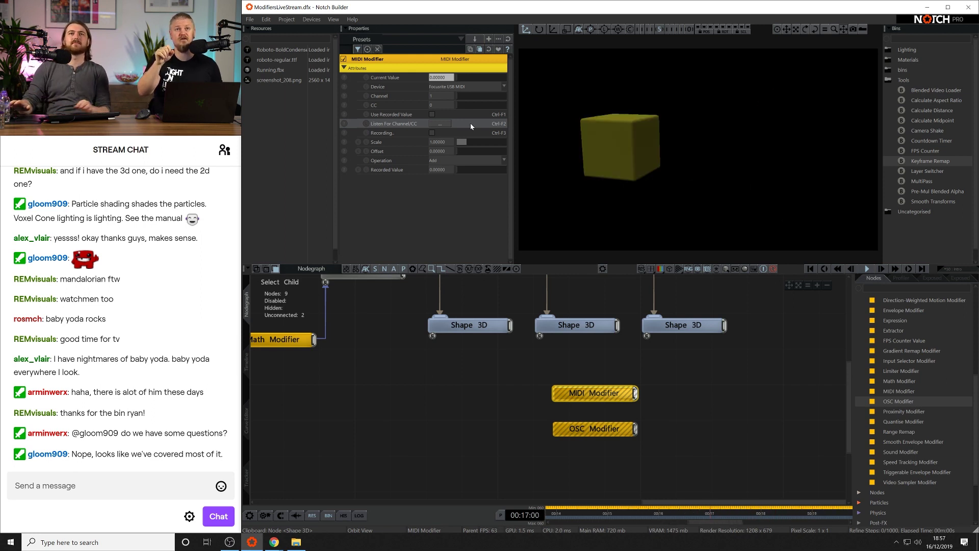
{"action": "left_click", "coordinate": [453, 87]}
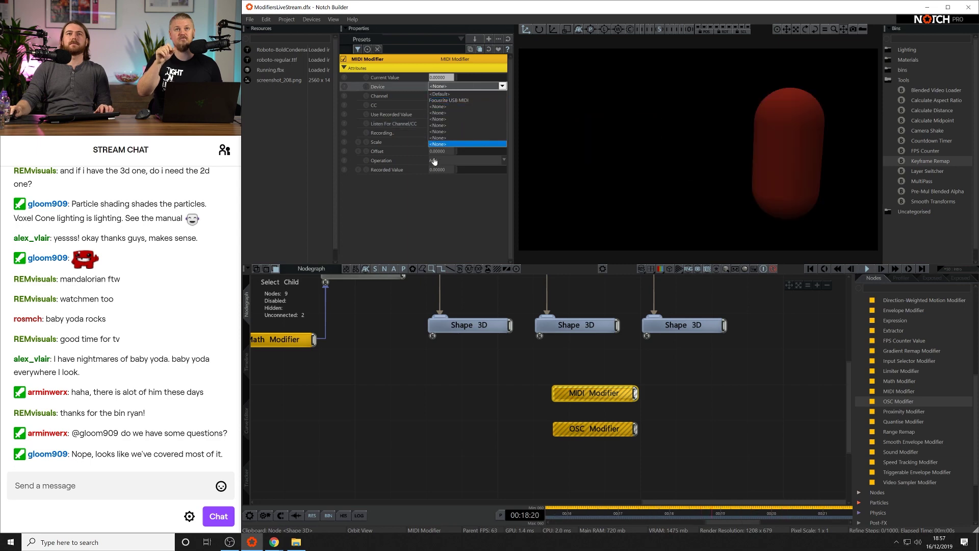
{"action": "left_click", "coordinate": [449, 101]}
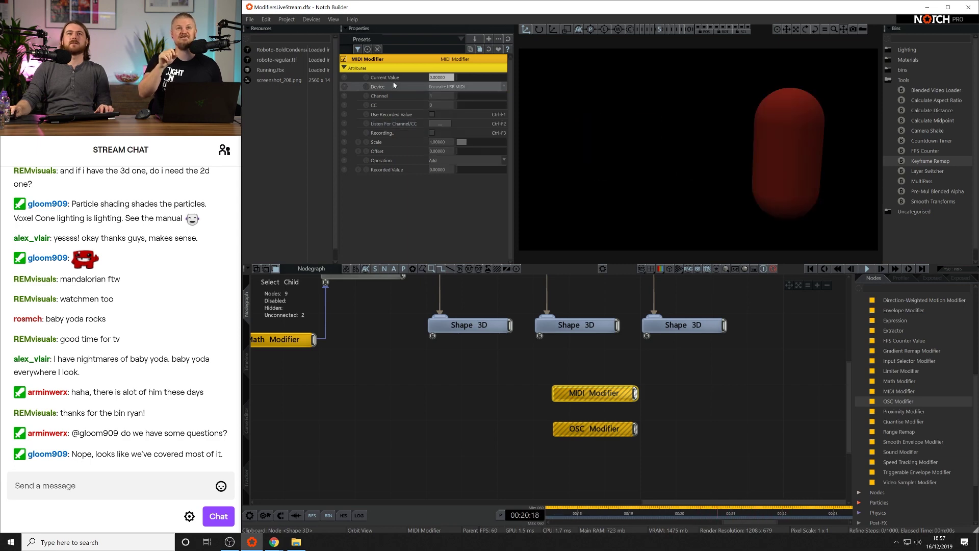
Review the Audio and MIDI Devices settings, including the MIDI Mapper, and close them without changes.
{"action": "left_click", "coordinate": [312, 20]}
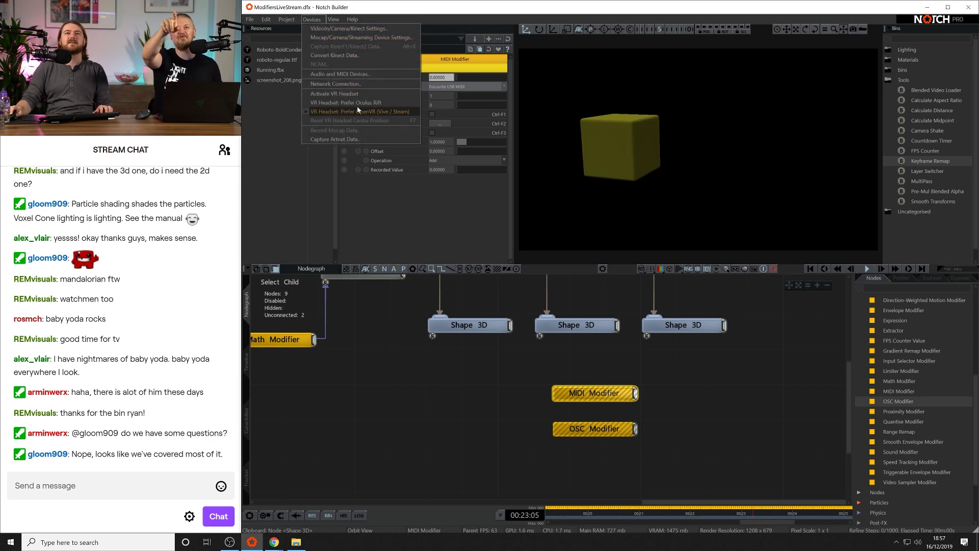
{"action": "left_click", "coordinate": [340, 74]}
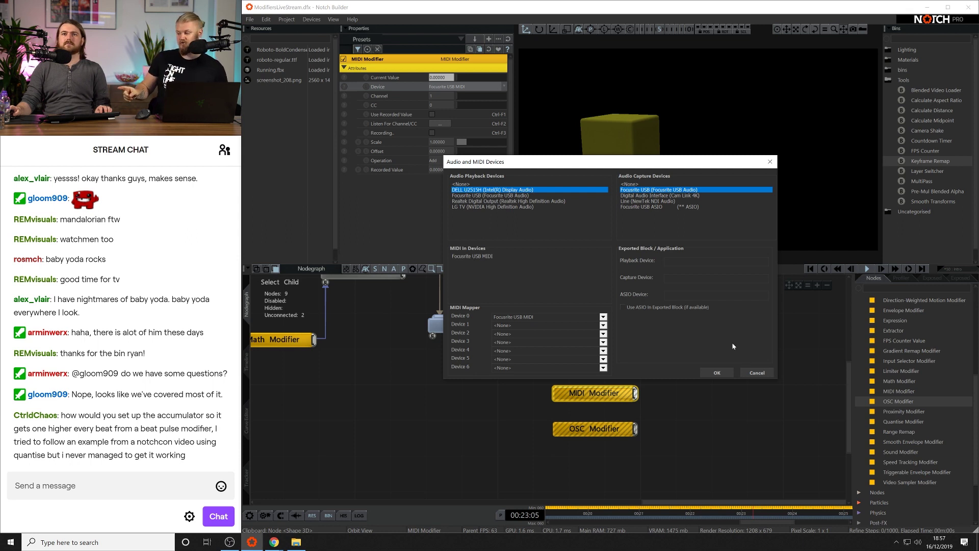
{"action": "left_click", "coordinate": [753, 376]}
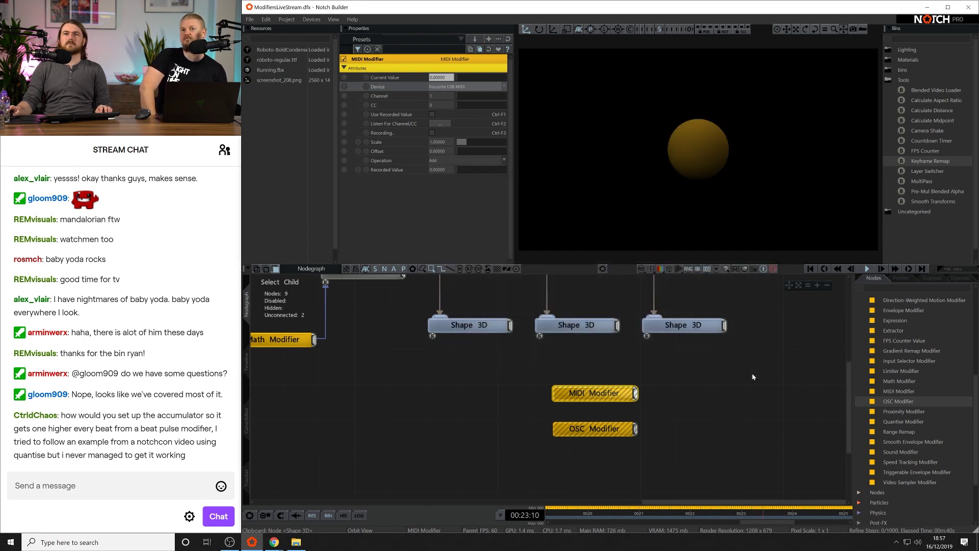
Display the Connection Monitor to check the status of the OSC listener.
{"action": "left_click", "coordinate": [312, 18]}
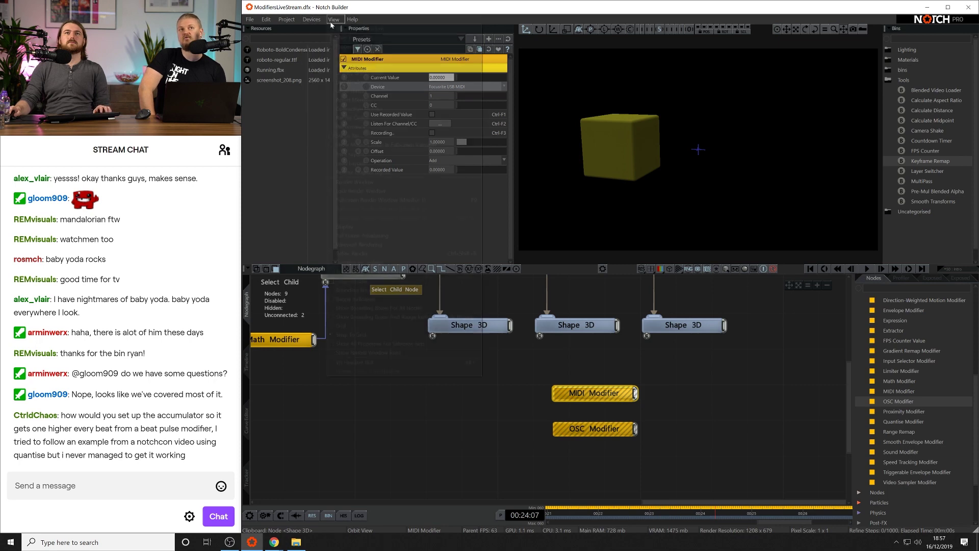
{"action": "left_click", "coordinate": [334, 19]}
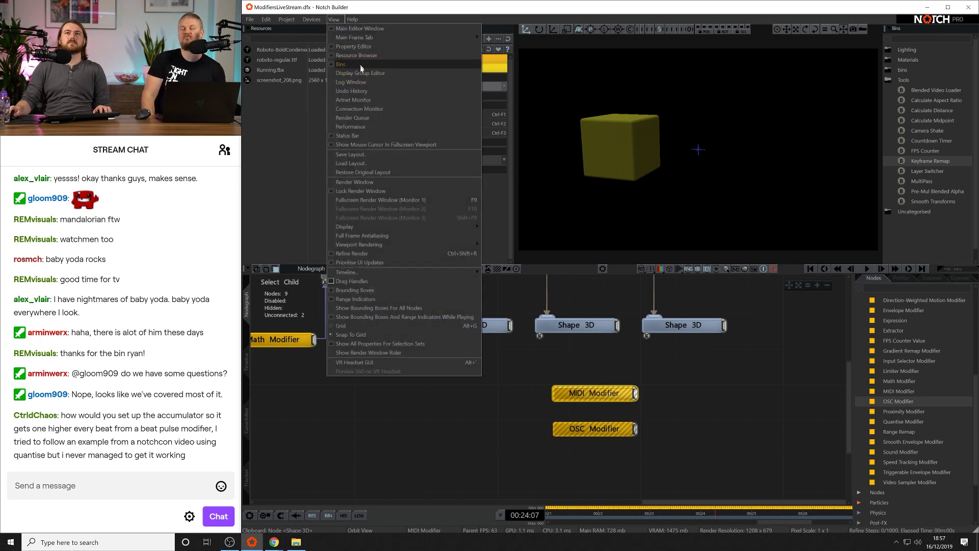
{"action": "left_click", "coordinate": [360, 108]}
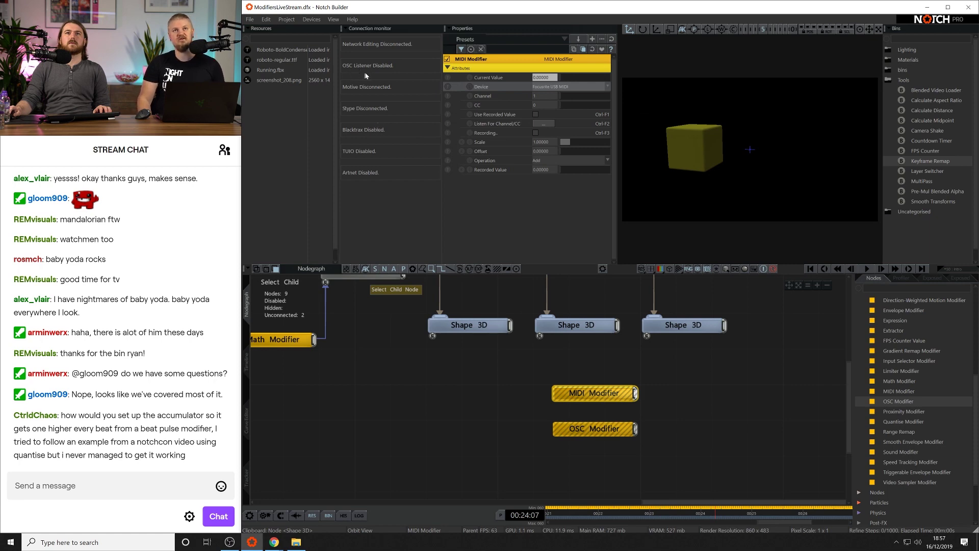
Review the OSC options in the Protocols section of the Project Settings and close them without changes.
{"action": "left_click", "coordinate": [311, 19]}
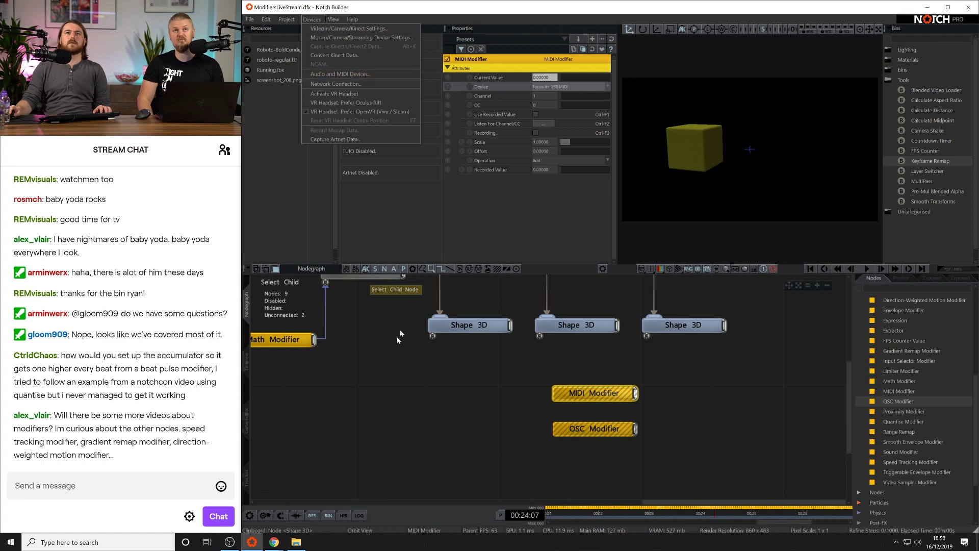
{"action": "left_click", "coordinate": [289, 518]}
{"action": "left_click", "coordinate": [292, 516]}
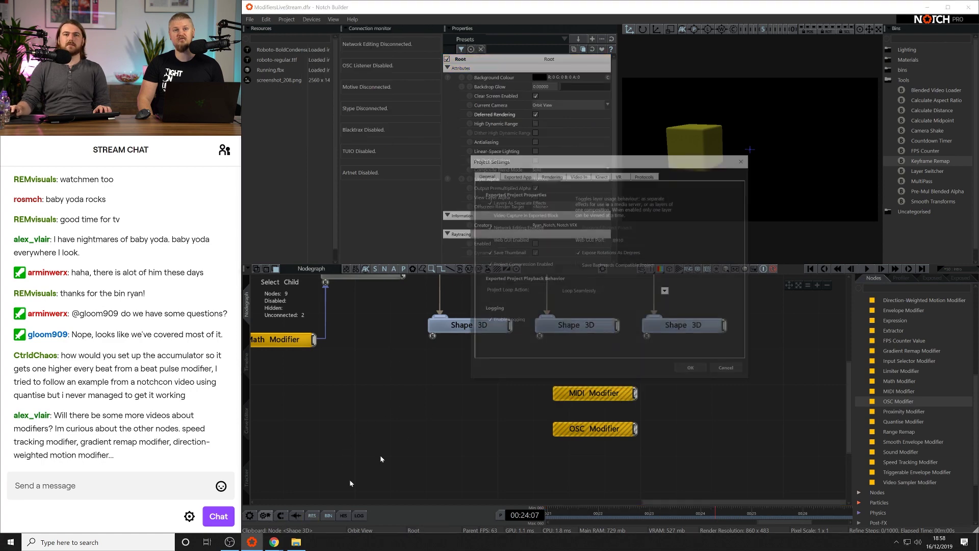
{"action": "left_click", "coordinate": [645, 175]}
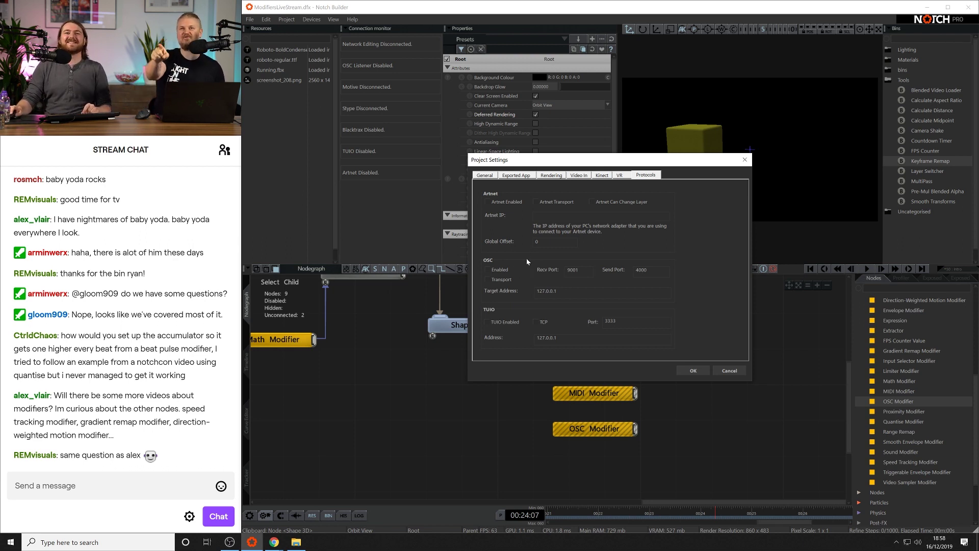
{"action": "left_click", "coordinate": [743, 370]}
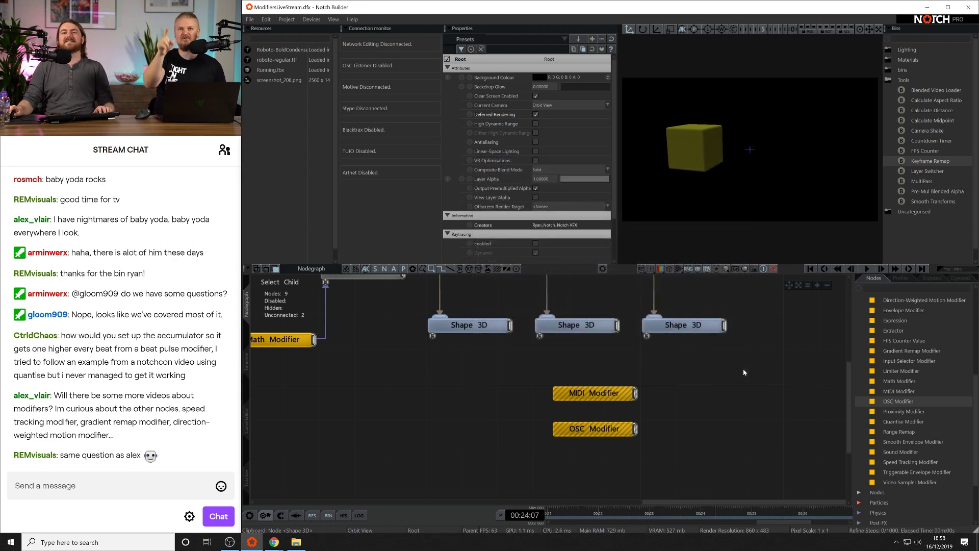
Inspect the OSC Modifier's attributes and its OSC Address entry without entering an address.
{"action": "left_click", "coordinate": [609, 431]}
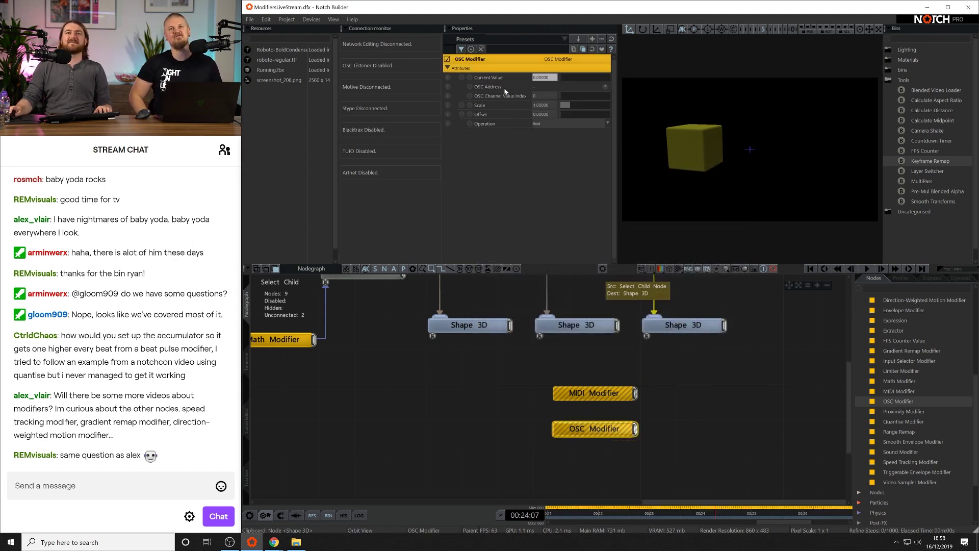
{"action": "left_click", "coordinate": [605, 87]}
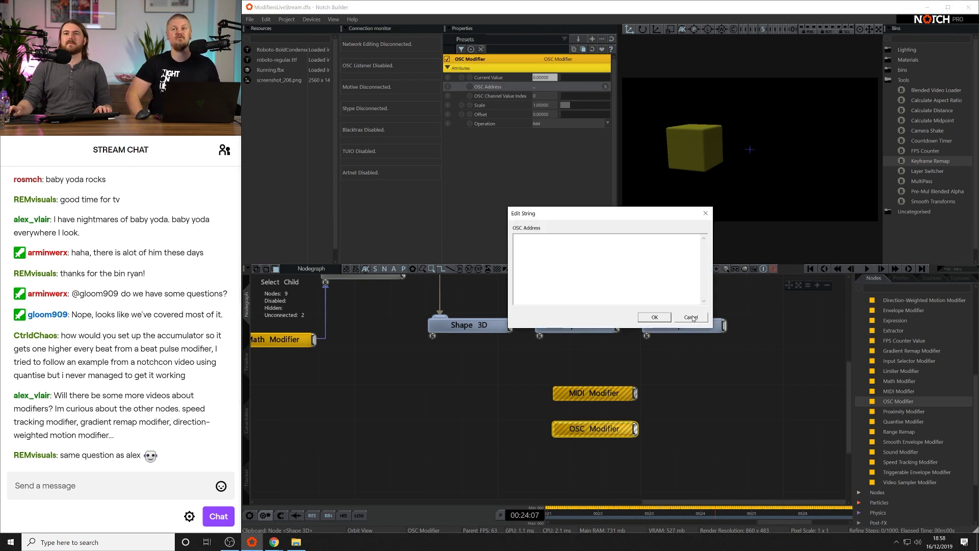
{"action": "left_click", "coordinate": [667, 318]}
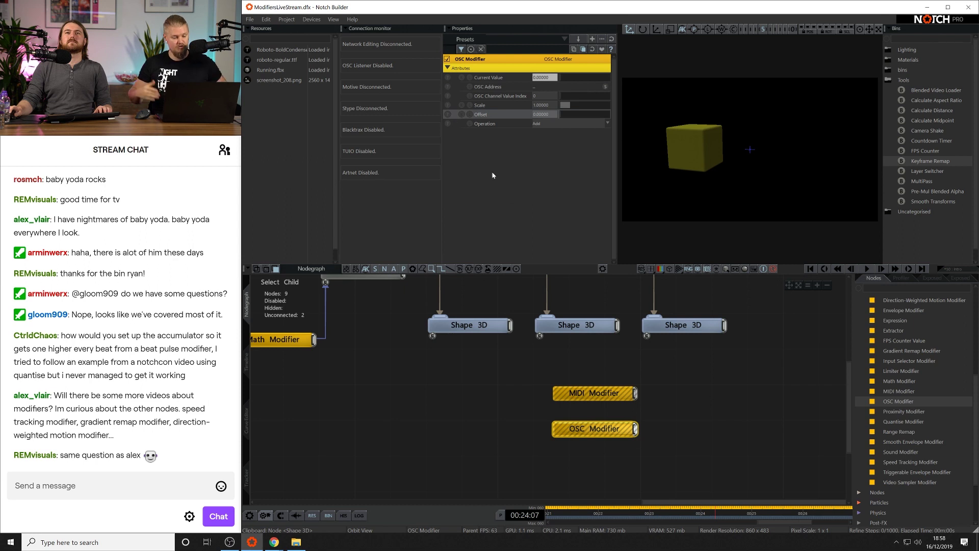
{"action": "left_click", "coordinate": [663, 361]}
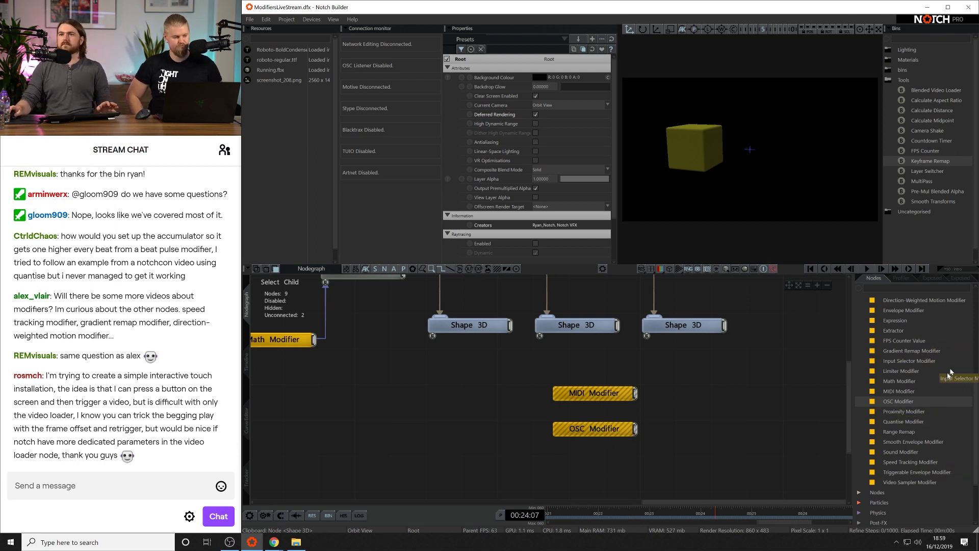
Add a Speed Tracking Modifier to the nodegraph and place it below and right of the Math Modifier.
{"action": "left_click_drag", "start_coordinate": [910, 462], "coordinate": [439, 429]}
{"action": "middle_click_drag", "start_coordinate": [467, 395], "coordinate": [672, 380]}
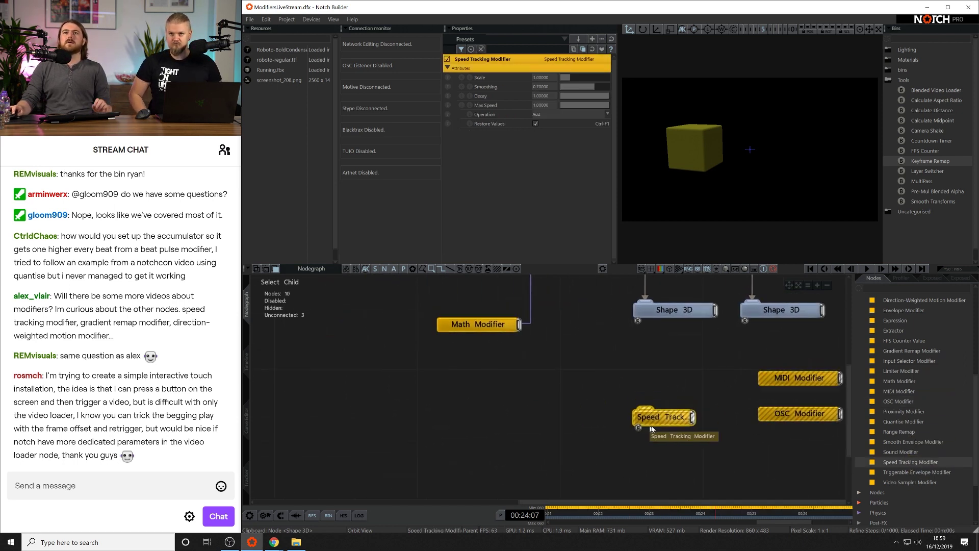
{"action": "left_click_drag", "start_coordinate": [651, 429], "coordinate": [563, 429]}
{"action": "middle_click_drag", "start_coordinate": [572, 327], "coordinate": [537, 352]}
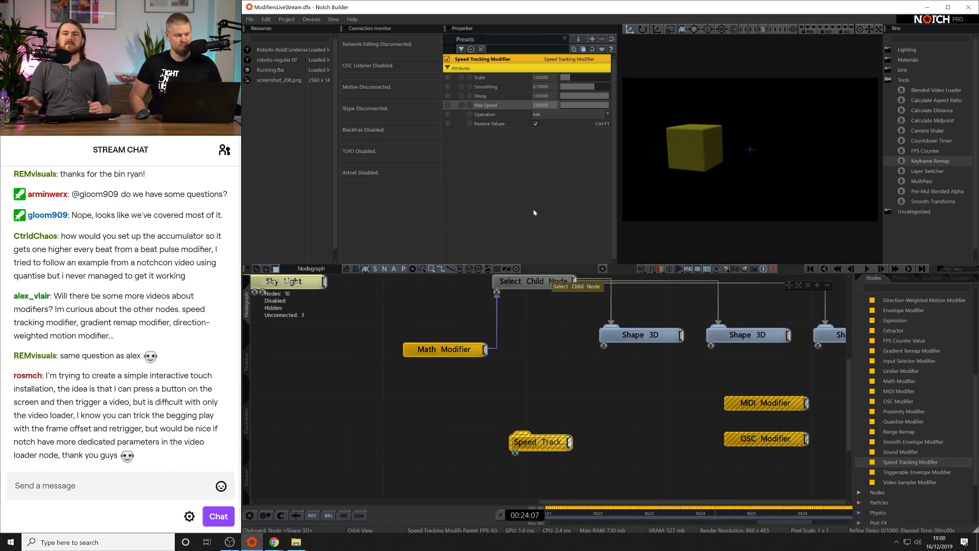
{"action": "middle_click_drag", "start_coordinate": [543, 407], "coordinate": [445, 406]}
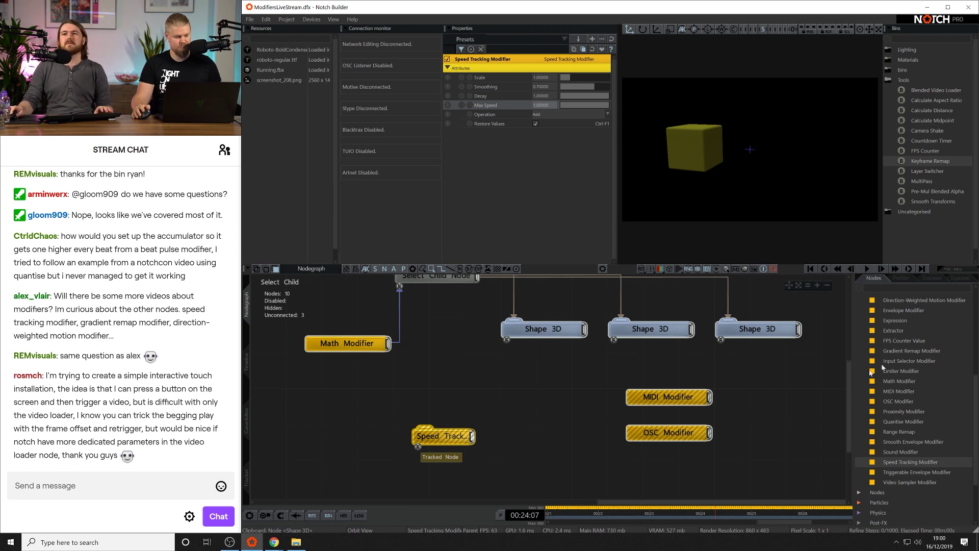
Add a Gradient Remap Modifier above the Speed Tracking Modifier and offset it to the right.
{"action": "left_click_drag", "start_coordinate": [912, 351], "coordinate": [473, 398]}
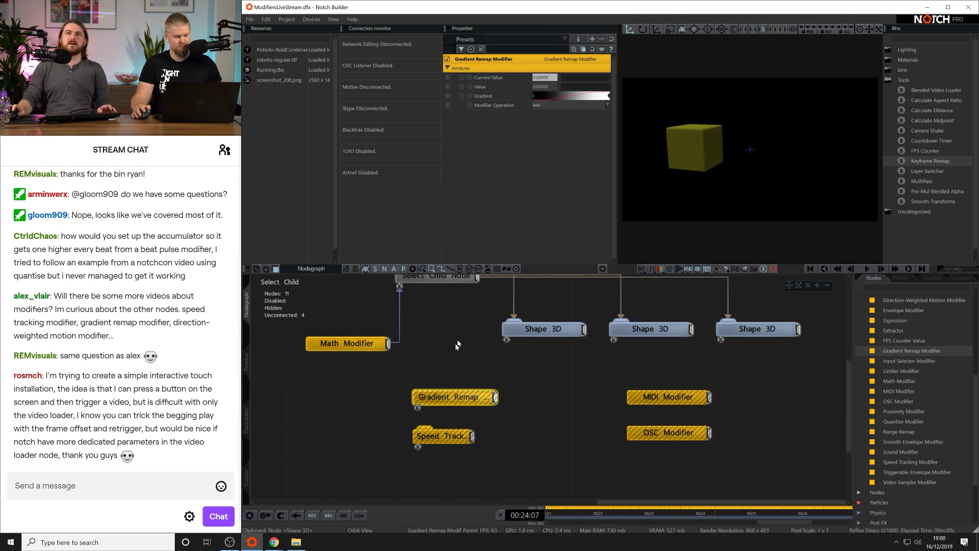
{"action": "left_click_drag", "start_coordinate": [455, 405], "coordinate": [509, 406]}
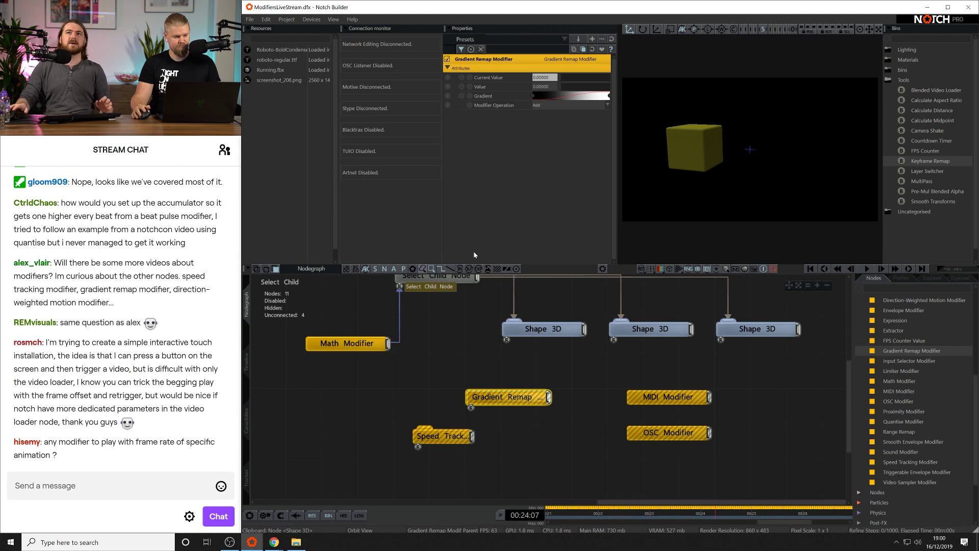
{"action": "left_click", "coordinate": [482, 371]}
{"action": "left_click", "coordinate": [503, 397]}
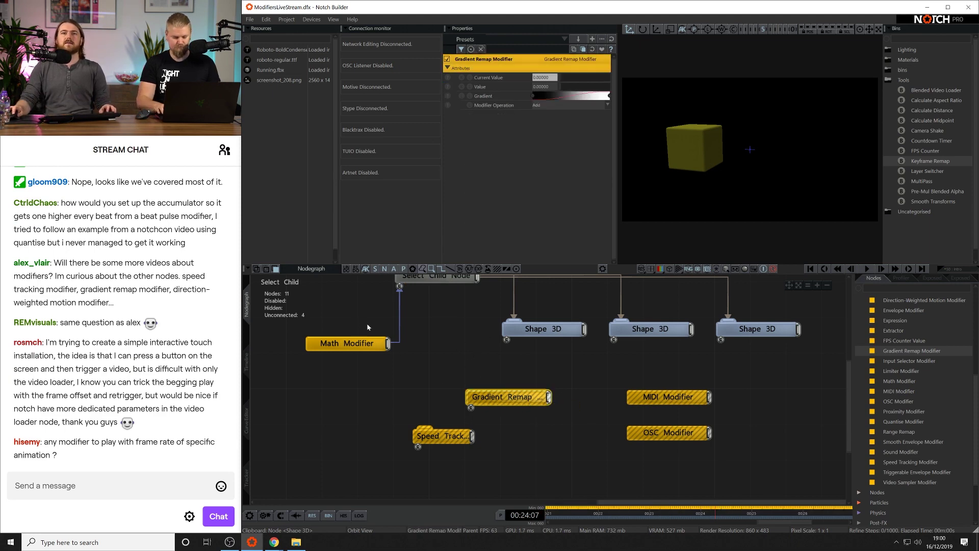
Switch to the S1 : Start layer and hide the Connection Monitor.
{"action": "left_click", "coordinate": [955, 270]}
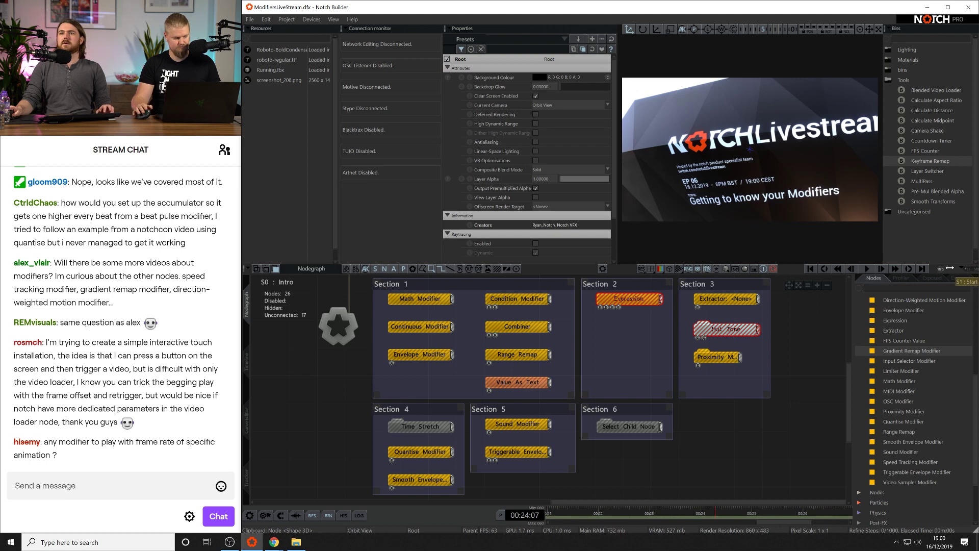
{"action": "left_click", "coordinate": [970, 274]}
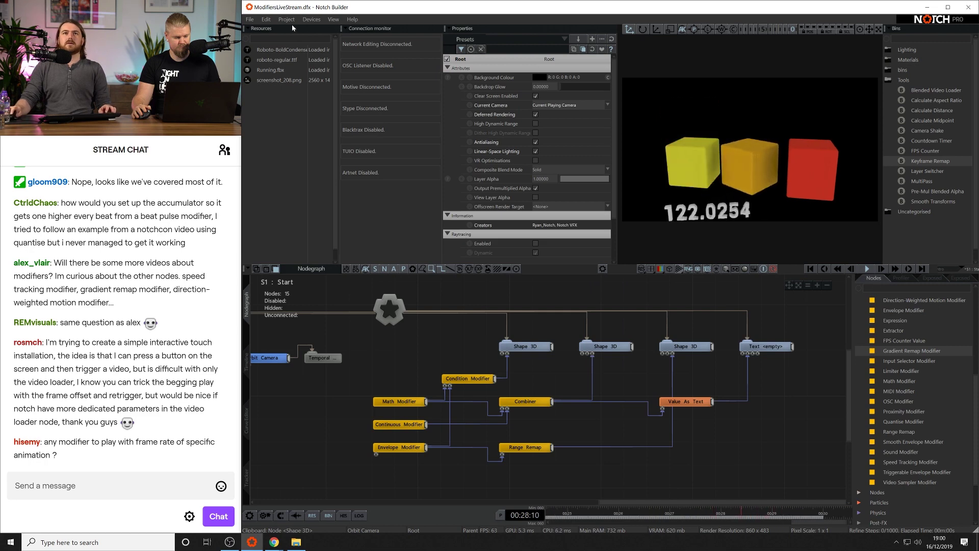
{"action": "left_click", "coordinate": [334, 19]}
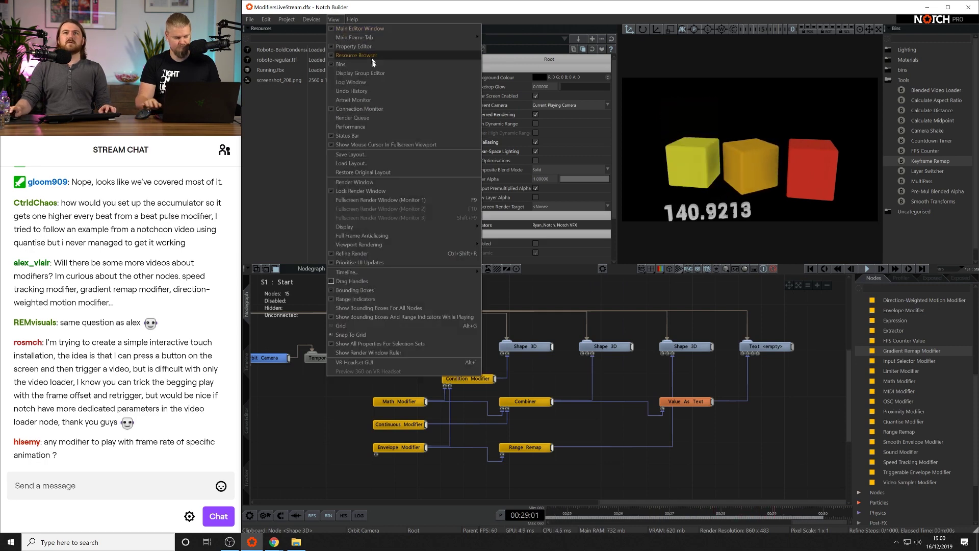
{"action": "left_click", "coordinate": [378, 107]}
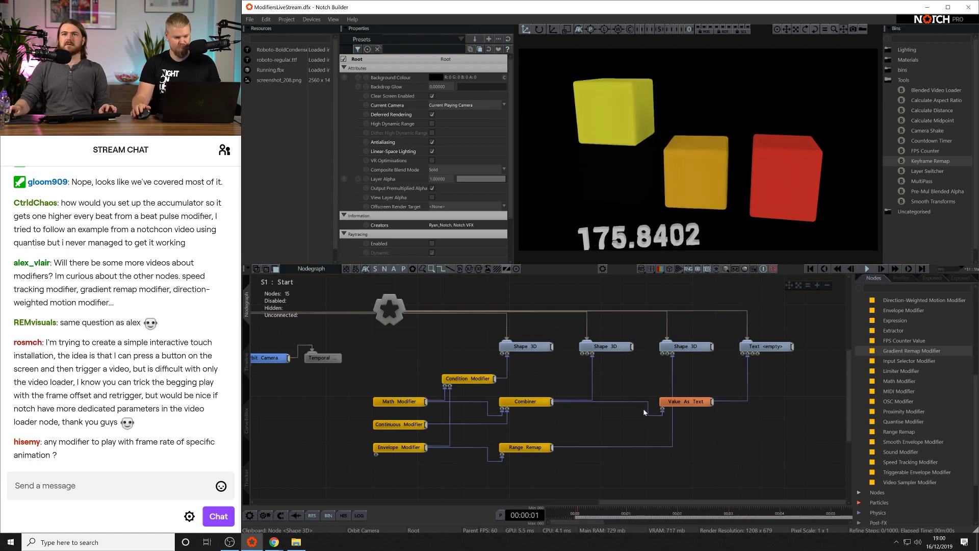
{"action": "middle_click_drag", "start_coordinate": [614, 405], "coordinate": [641, 403]}
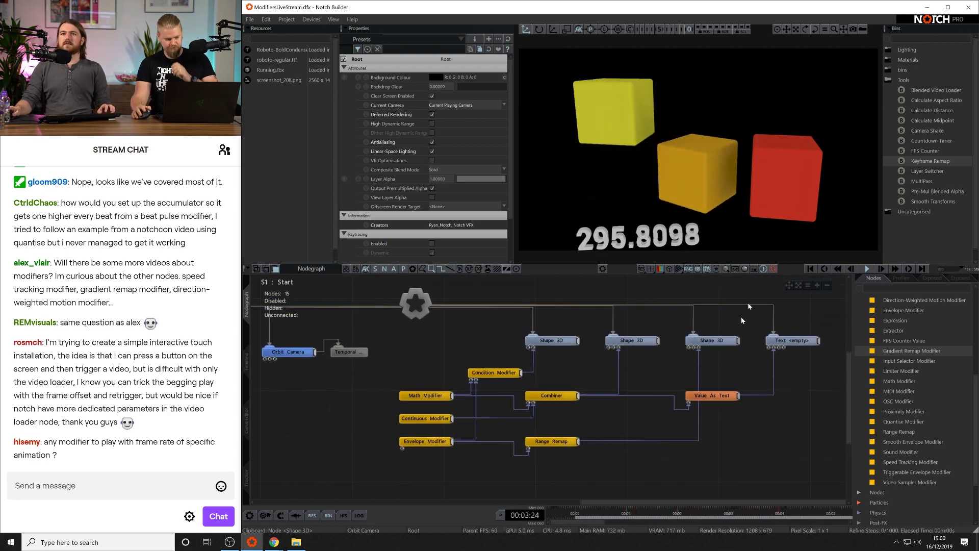
Disconnect the Range Remap from the third Shape 3D and move it below the Envelope Modifier.
{"action": "left_click", "coordinate": [700, 368]}
{"action": "left_click_drag", "start_coordinate": [542, 444], "coordinate": [405, 495]}
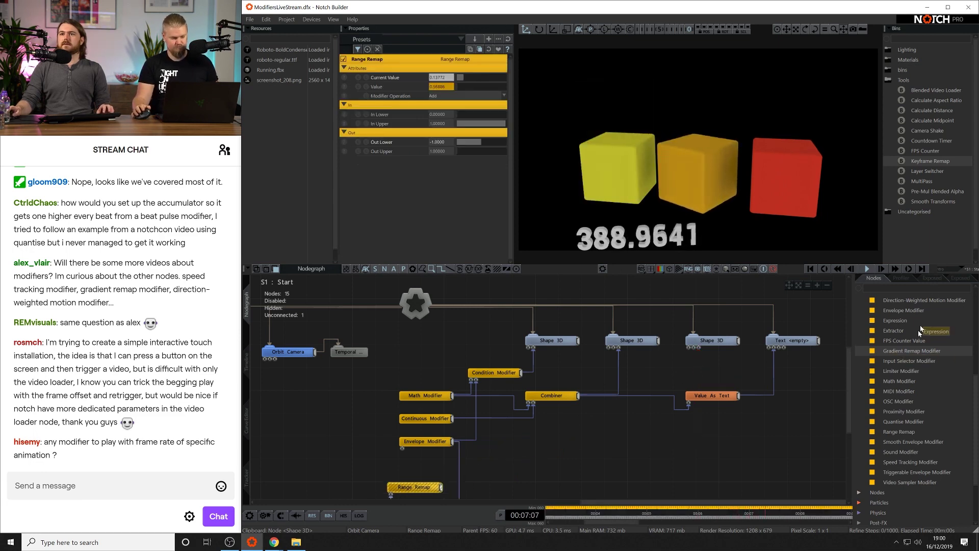
Wire a new Gradient Remap Modifier between the Envelope Modifier and the third Shape 3D, and disconnect the Range Remap from the Envelope Modifier.
{"action": "left_click_drag", "start_coordinate": [690, 404], "coordinate": [699, 348]}
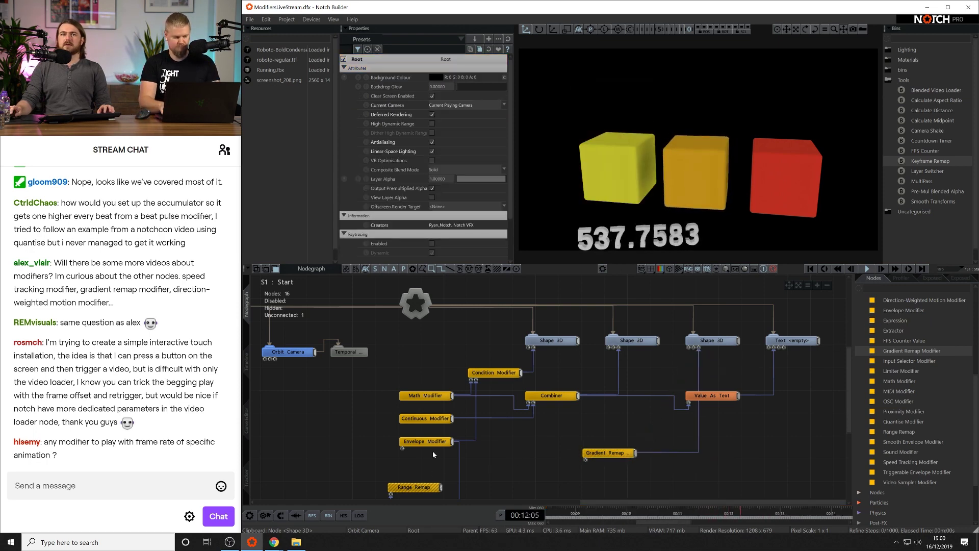
{"action": "left_click_drag", "start_coordinate": [452, 442], "coordinate": [459, 446]}
{"action": "left_click_drag", "start_coordinate": [453, 445], "coordinate": [586, 460]}
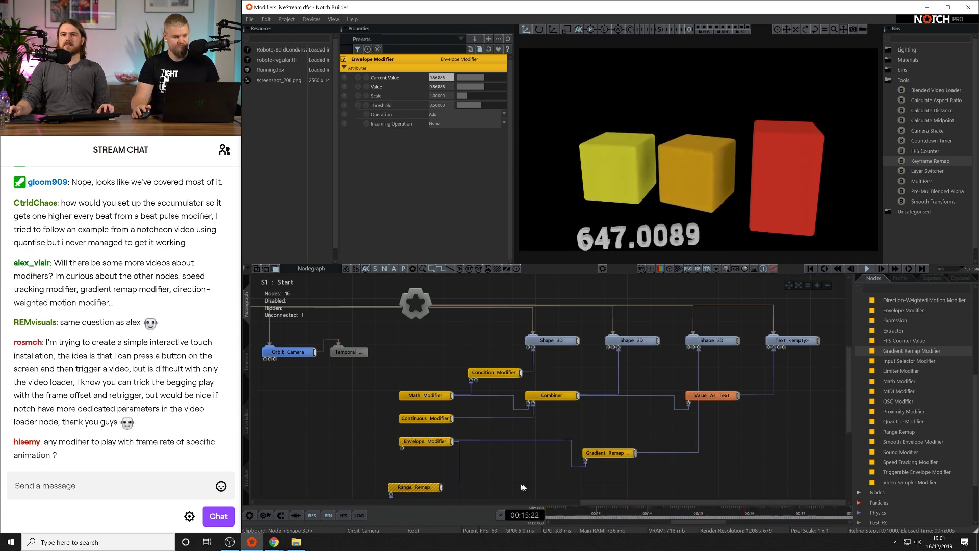
{"action": "left_click", "coordinate": [447, 465]}
Sweep the Envelope Modifier's Value up and back down to about 0.15 to test the gradient remap.
{"action": "left_click", "coordinate": [444, 443]}
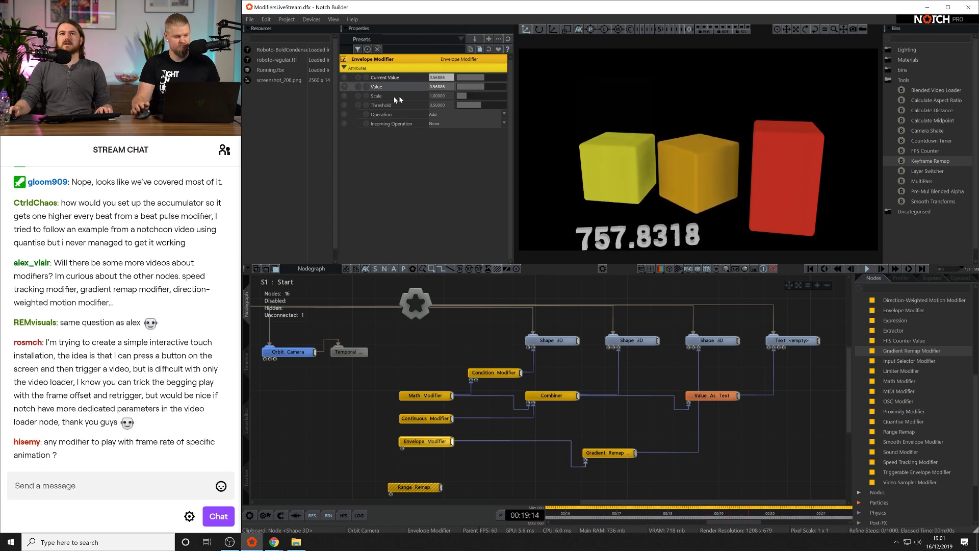
{"action": "left_click_drag", "start_coordinate": [420, 91], "coordinate": [676, 92]}
{"action": "left_click_drag", "start_coordinate": [744, 90], "coordinate": [966, 123]}
{"action": "left_click_drag", "start_coordinate": [896, 120], "coordinate": [484, 122]}
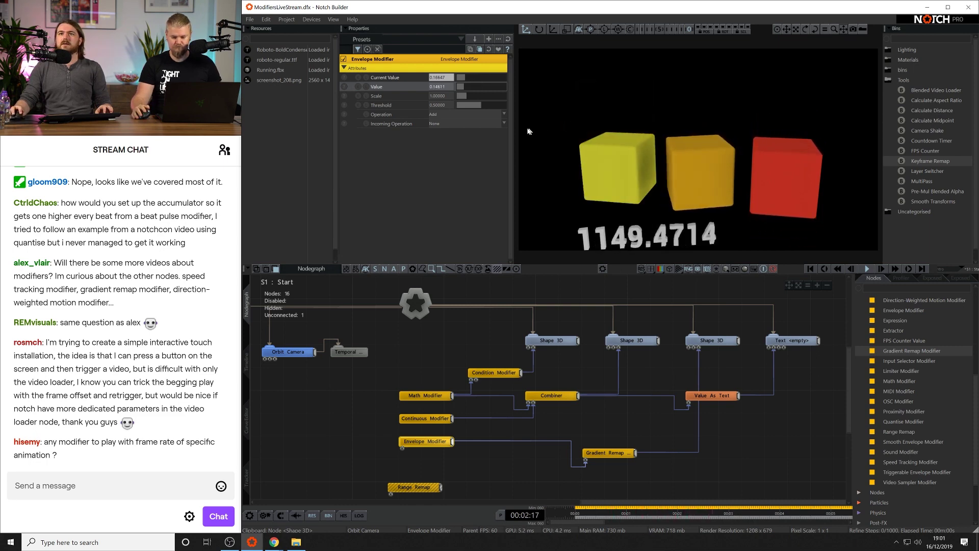
Edit the Gradient Remap Modifier's gradient, adding a white point about one third along and a black point about 70% along.
{"action": "left_click", "coordinate": [591, 452]}
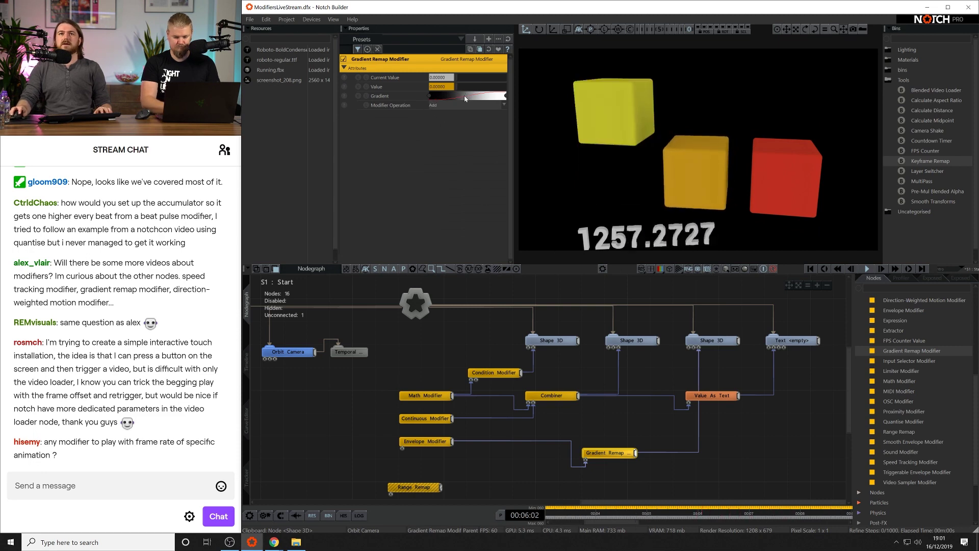
{"action": "left_click_drag", "start_coordinate": [463, 95], "coordinate": [455, 95]}
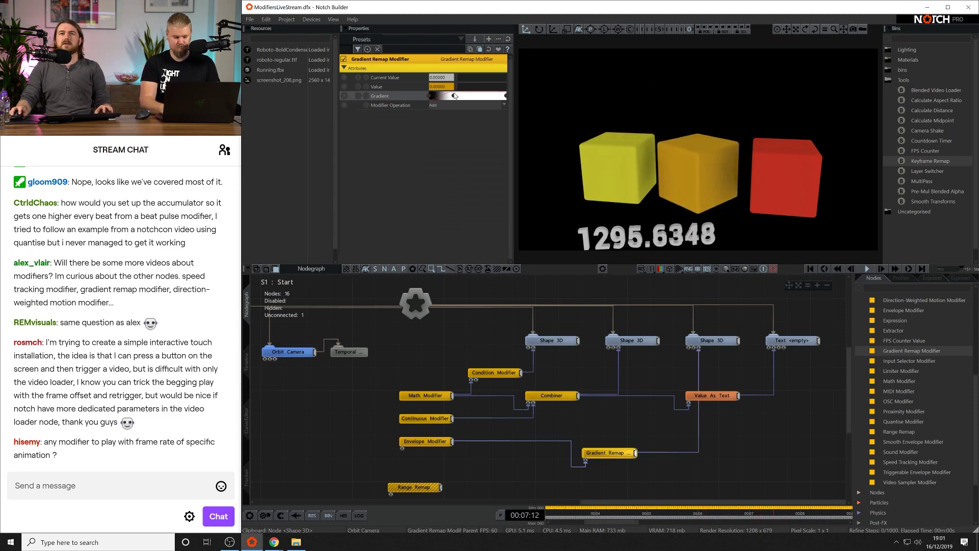
{"action": "left_click", "coordinate": [484, 96]}
{"action": "left_click_drag", "start_coordinate": [485, 160], "coordinate": [476, 321]}
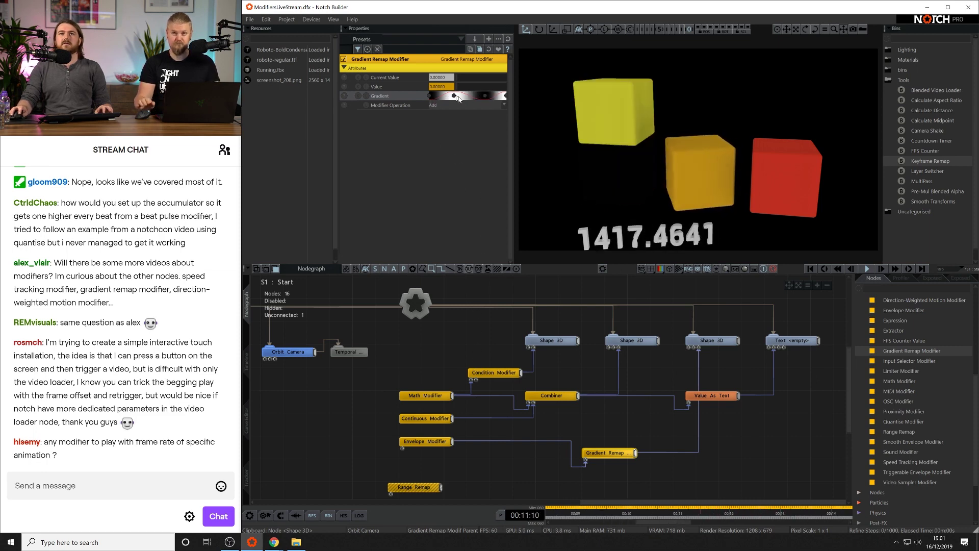
Sweep the Envelope Modifier's Value, ending at 0, and move the Gradient Remap Modifier level with the Envelope Modifier.
{"action": "left_click", "coordinate": [434, 441]}
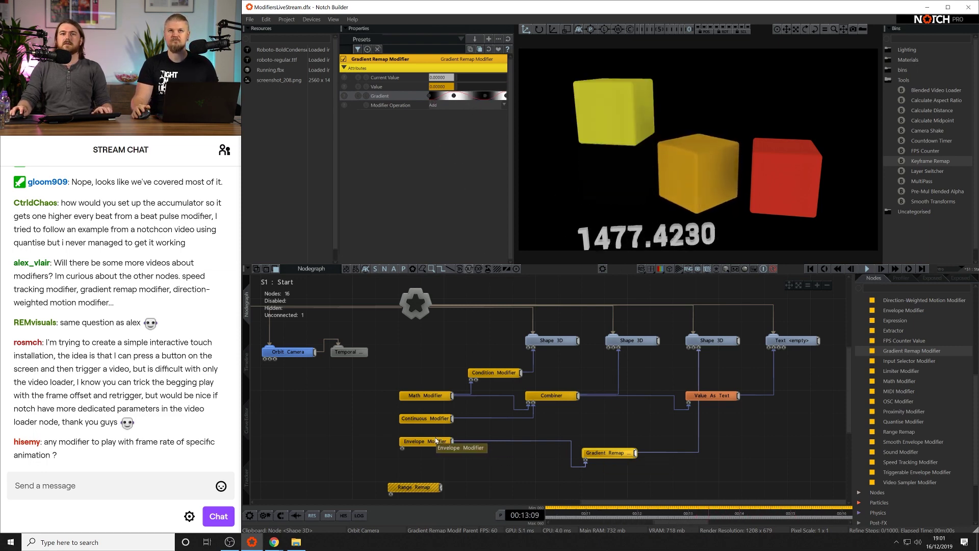
{"action": "left_click_drag", "start_coordinate": [463, 88], "coordinate": [441, 97]}
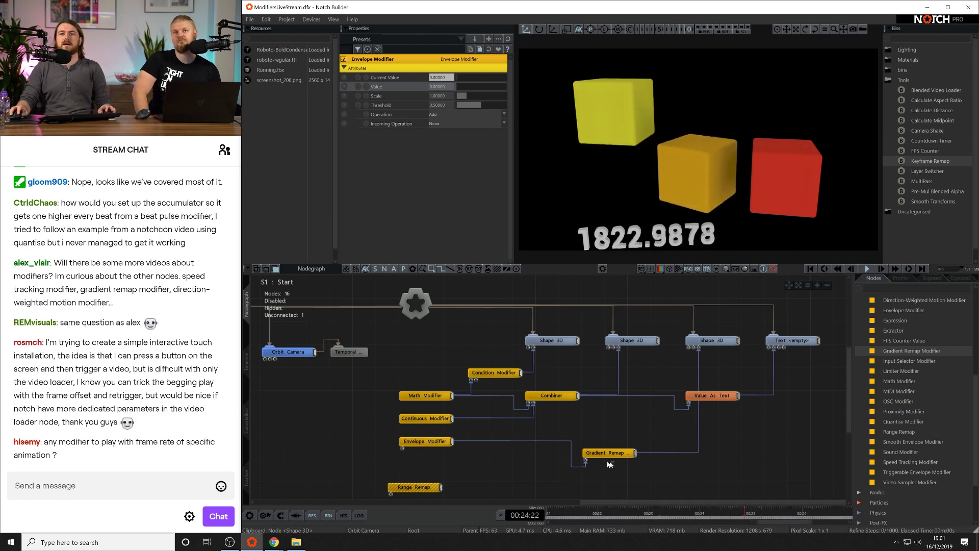
{"action": "left_click_drag", "start_coordinate": [612, 454], "coordinate": [592, 446]}
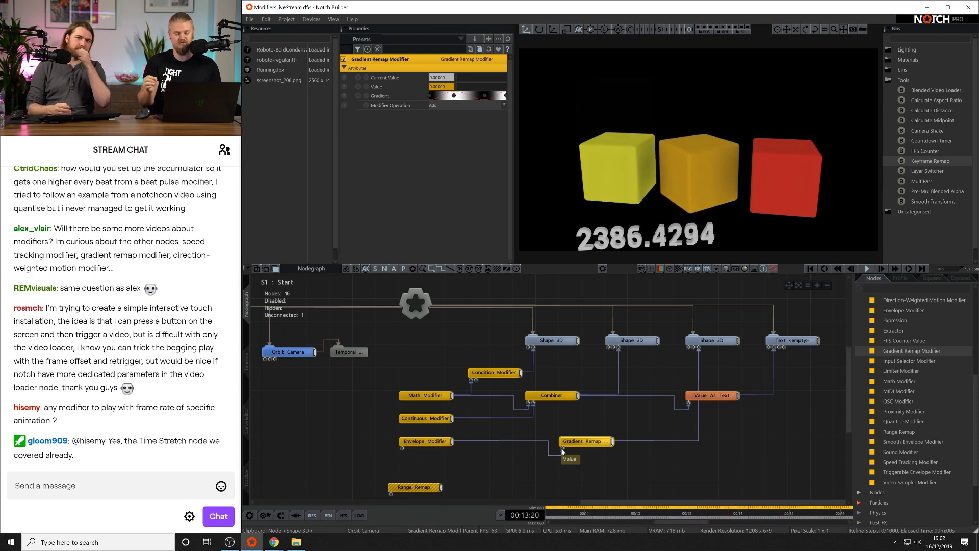
Add a Beat Pulse Modifier to the empty area of the nodegraph below the Value As Text node.
{"action": "scroll", "coordinate": [941, 402], "scroll_direction": "up", "scroll_amount": 2}
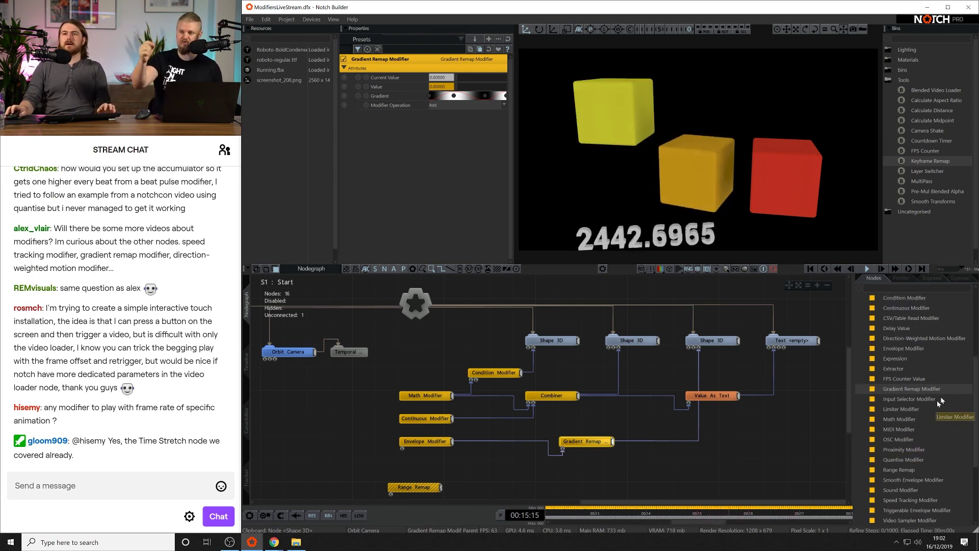
{"action": "scroll", "coordinate": [941, 402], "scroll_direction": "up", "scroll_amount": 6}
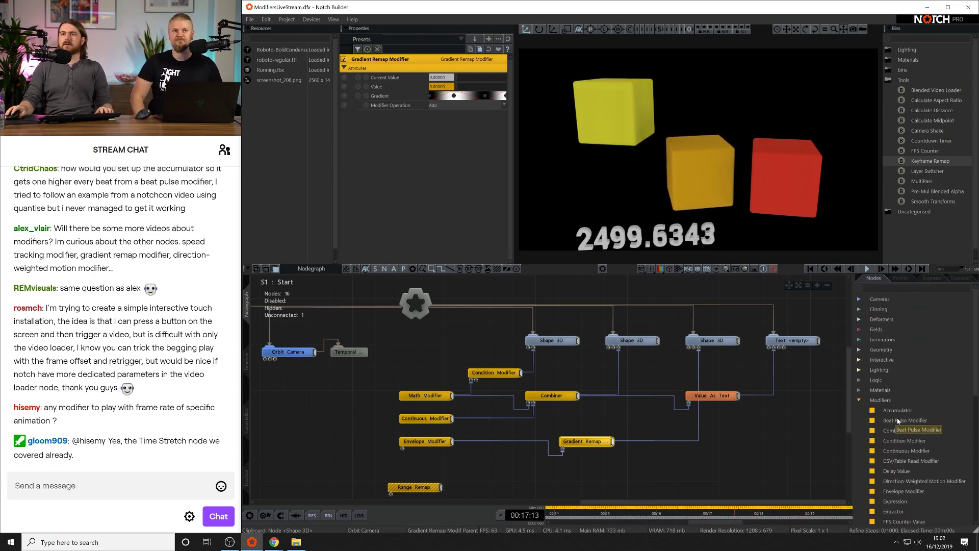
{"action": "left_click_drag", "start_coordinate": [899, 421], "coordinate": [732, 491]}
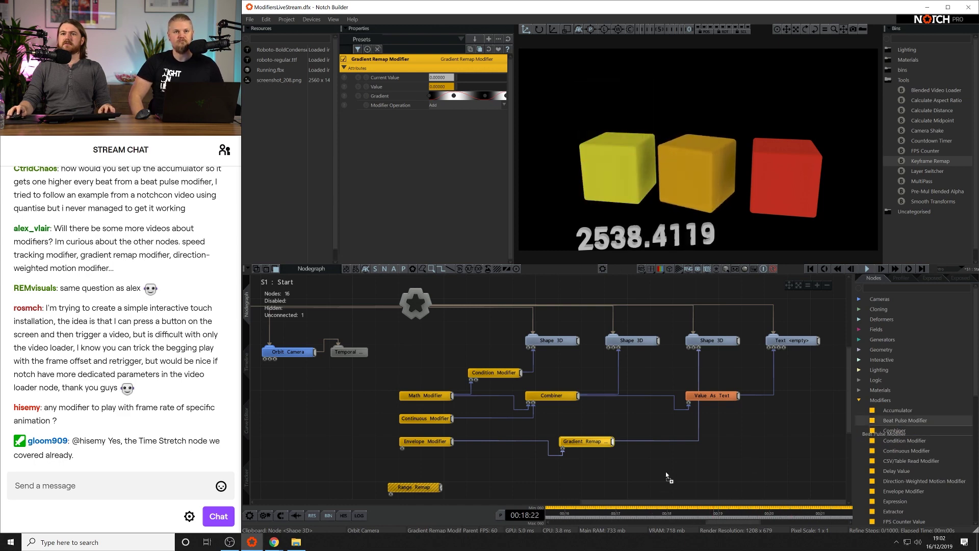
{"action": "left_click_drag", "start_coordinate": [665, 475], "coordinate": [664, 475]}
Disconnect the Value As Text node from the Combiner and move it beyond the Beat Pulse Modifier, below the Text node.
{"action": "middle_click_drag", "start_coordinate": [776, 433], "coordinate": [670, 416]}
{"action": "double_click", "coordinate": [566, 386]}
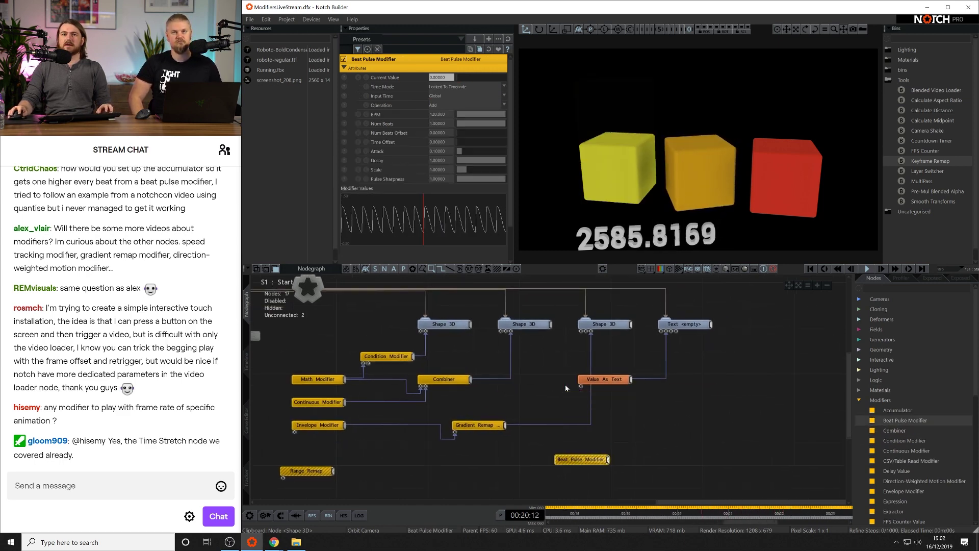
{"action": "left_click_drag", "start_coordinate": [601, 380], "coordinate": [716, 426]}
{"action": "left_click", "coordinate": [646, 418]}
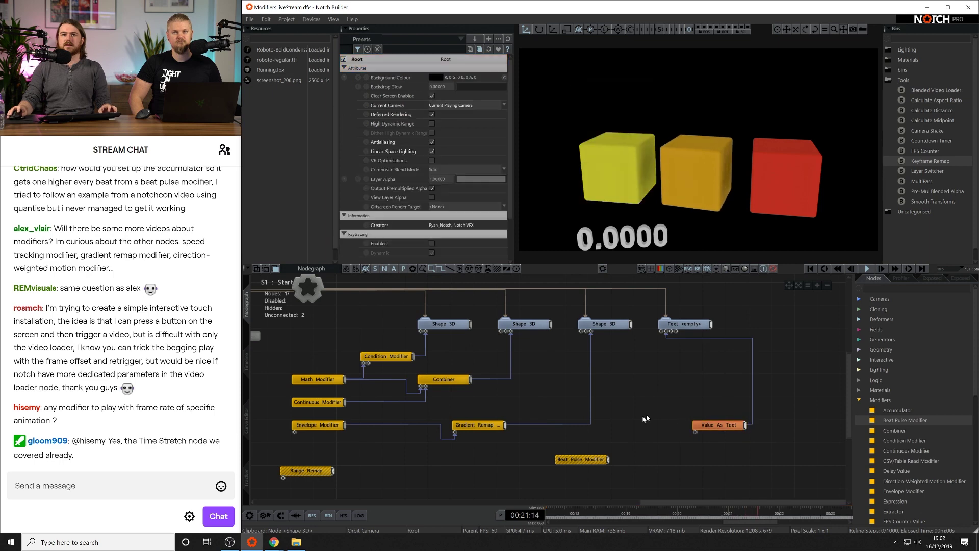
Add an Accumulator node beside Value As Text and wire its output into the Value As Text node.
{"action": "type", "text": "A"}
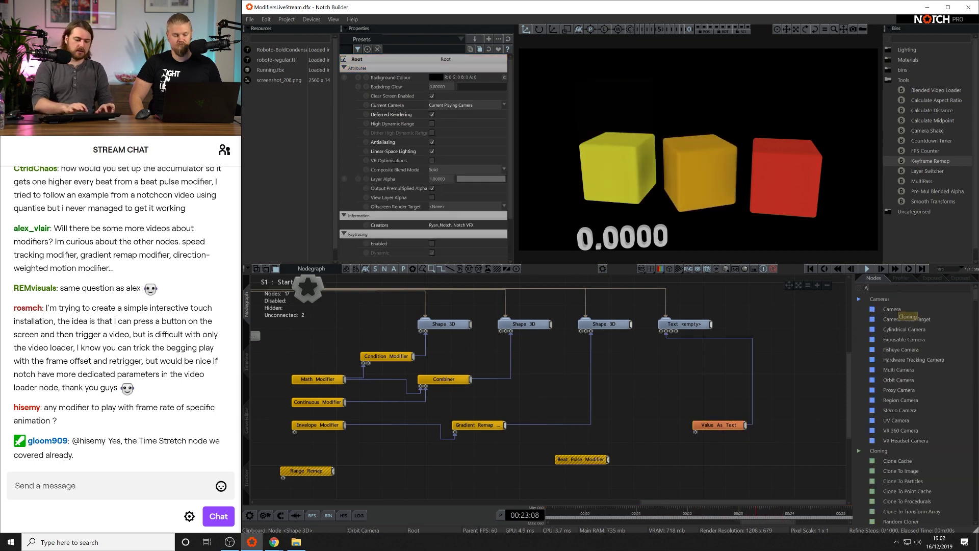
{"action": "type", "text": "ccu"}
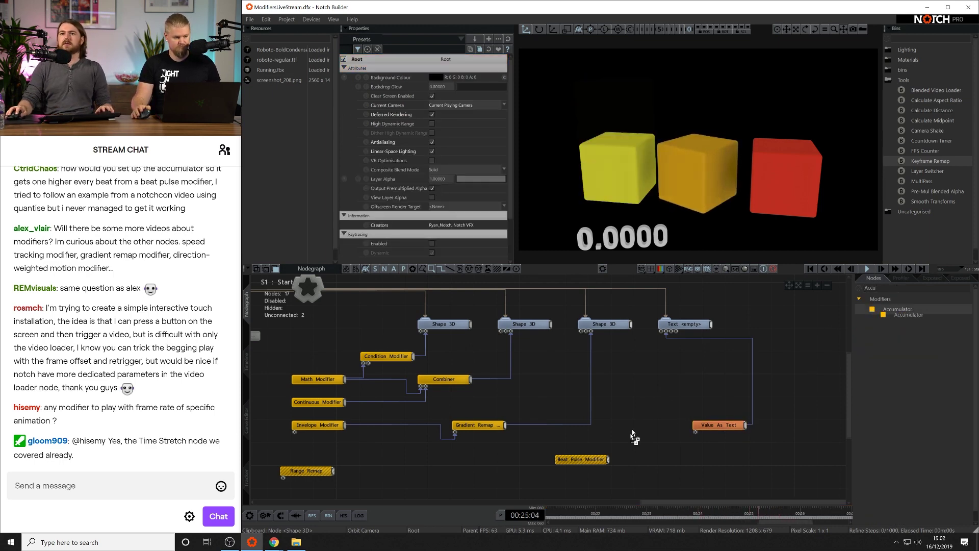
{"action": "left_click_drag", "start_coordinate": [632, 434], "coordinate": [695, 432]}
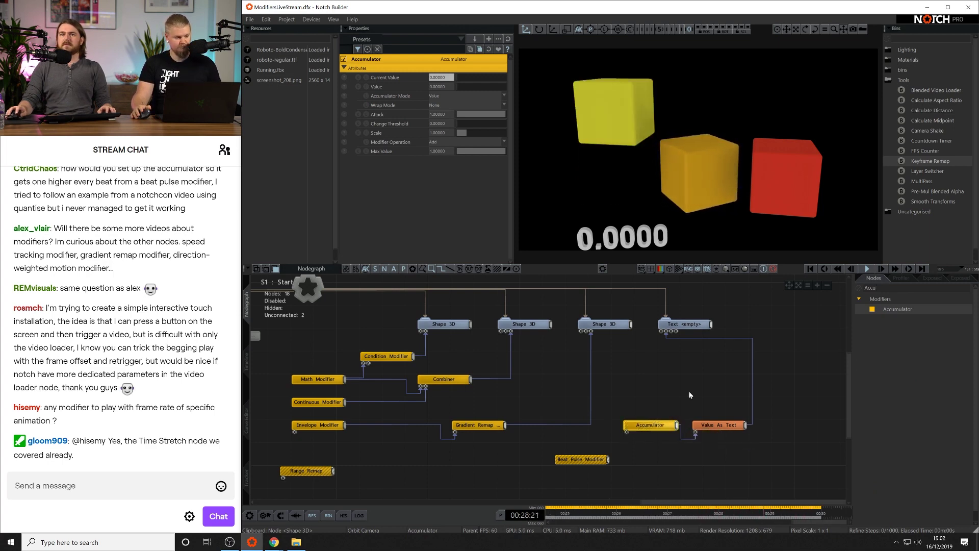
Insert a Quantise Modifier between the Accumulator and Value As Text, shifting Value As Text along to make room.
{"action": "double_click", "coordinate": [895, 289]}
{"action": "type", "text": "Quant"}
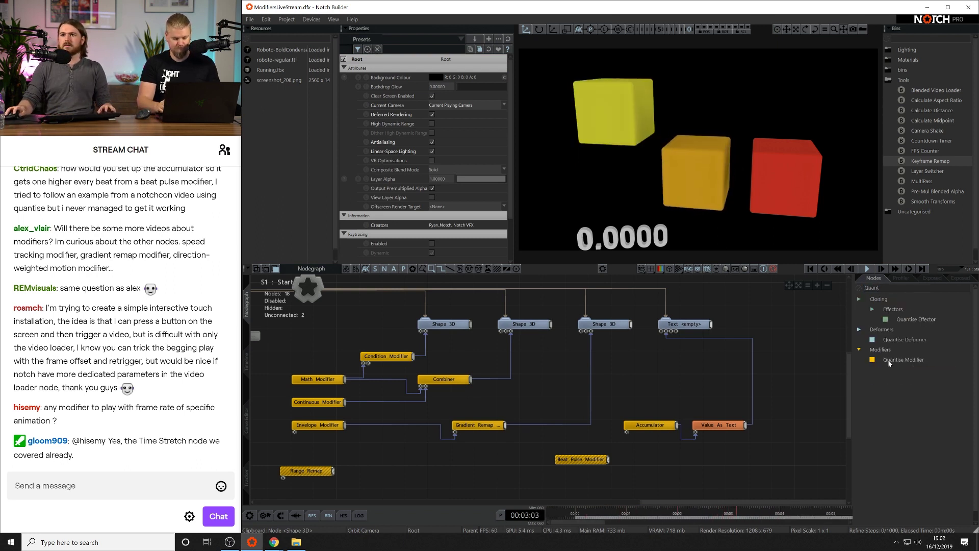
{"action": "left_click_drag", "start_coordinate": [903, 360], "coordinate": [735, 448]}
{"action": "left_click_drag", "start_coordinate": [679, 431], "coordinate": [707, 456]}
{"action": "left_click_drag", "start_coordinate": [729, 425], "coordinate": [787, 425]}
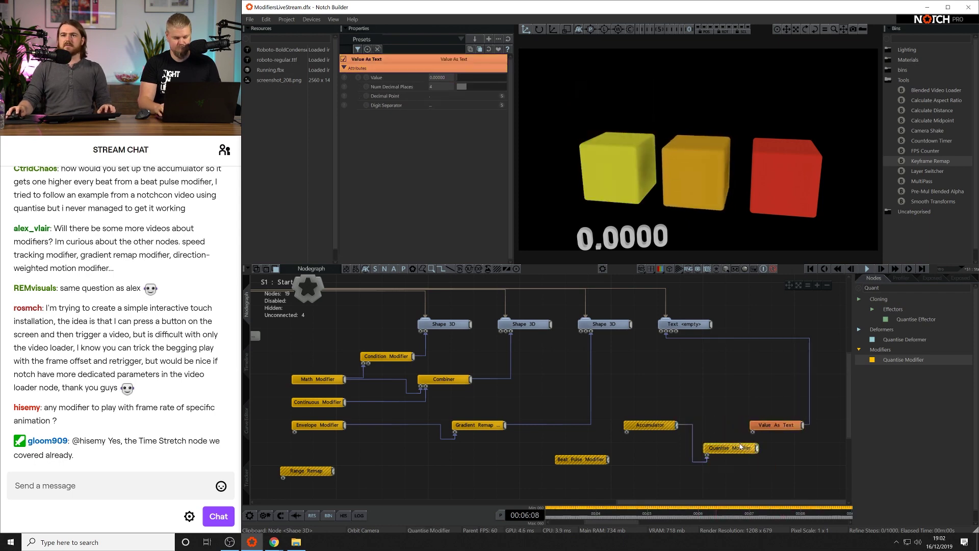
{"action": "mouse_move", "coordinate": [742, 448]}
{"action": "left_mouse_down"}
{"action": "mouse_move", "coordinate": [719, 436]}
{"action": "mouse_move", "coordinate": [733, 426]}
{"action": "mouse_move", "coordinate": [753, 434]}
{"action": "left_mouse_up"}
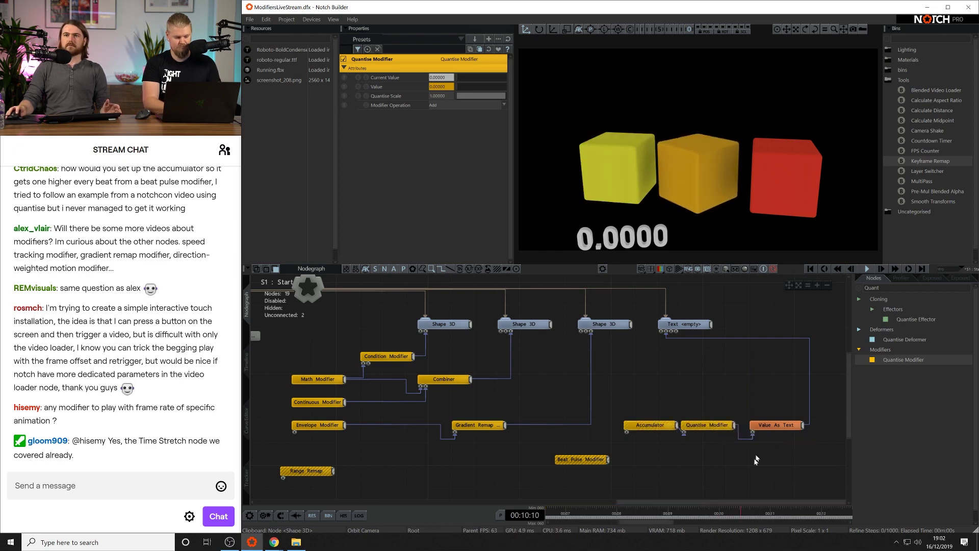
{"action": "left_click", "coordinate": [767, 429]}
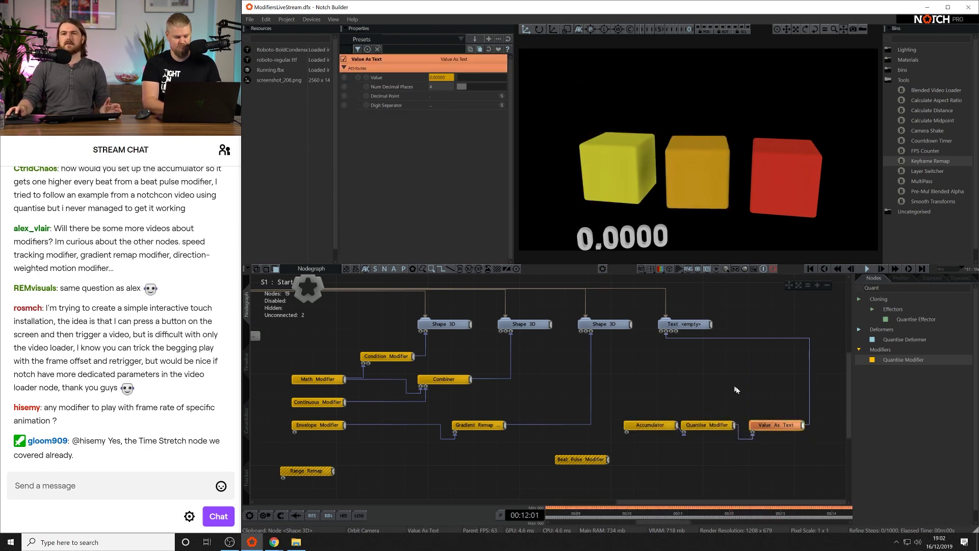
Connect the Beat Pulse Modifier to the Accumulator's Value and line both nodes up in a row with the Quantise Modifier.
{"action": "left_click", "coordinate": [650, 425]}
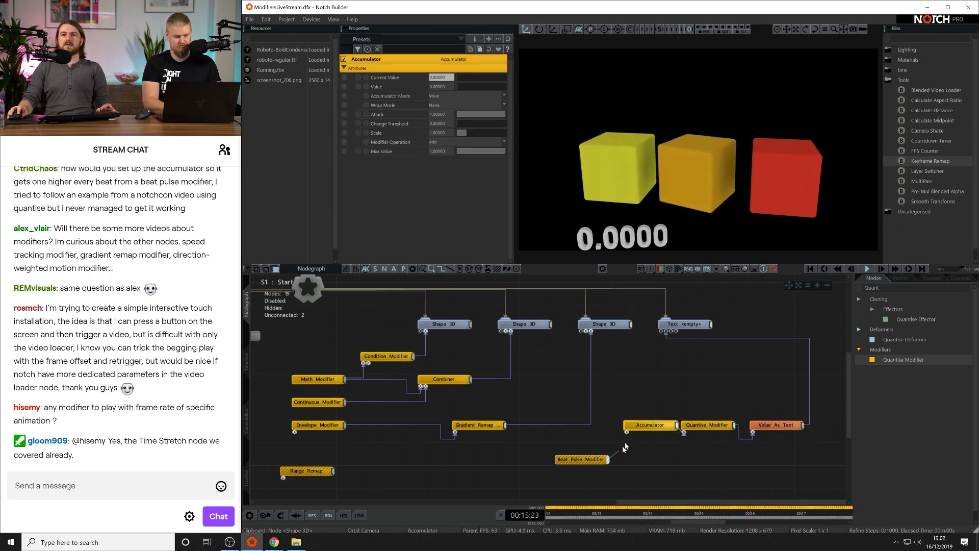
{"action": "left_click_drag", "start_coordinate": [608, 459], "coordinate": [637, 430]}
{"action": "left_click_drag", "start_coordinate": [637, 467], "coordinate": [635, 464]}
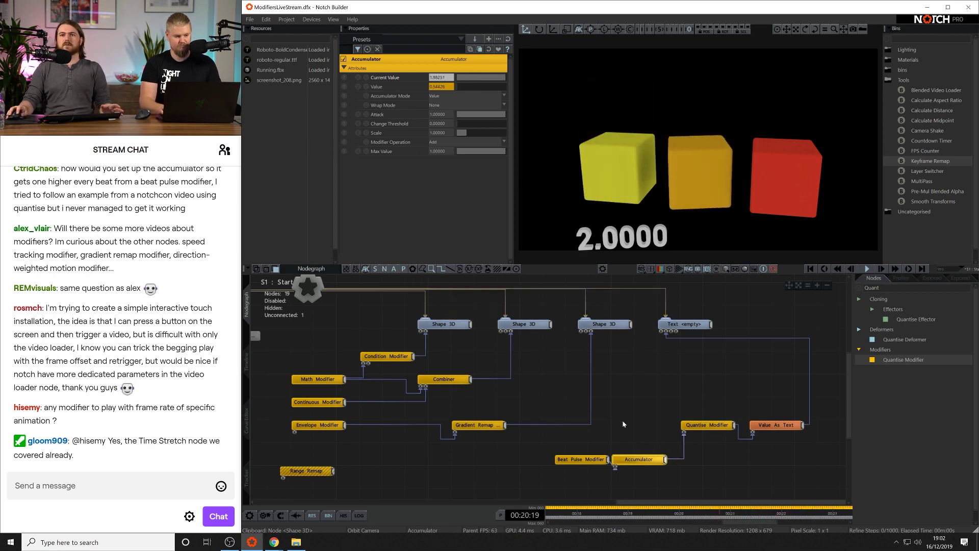
{"action": "left_click", "coordinate": [587, 459]}
{"action": "left_click_drag", "start_coordinate": [632, 463], "coordinate": [644, 429]}
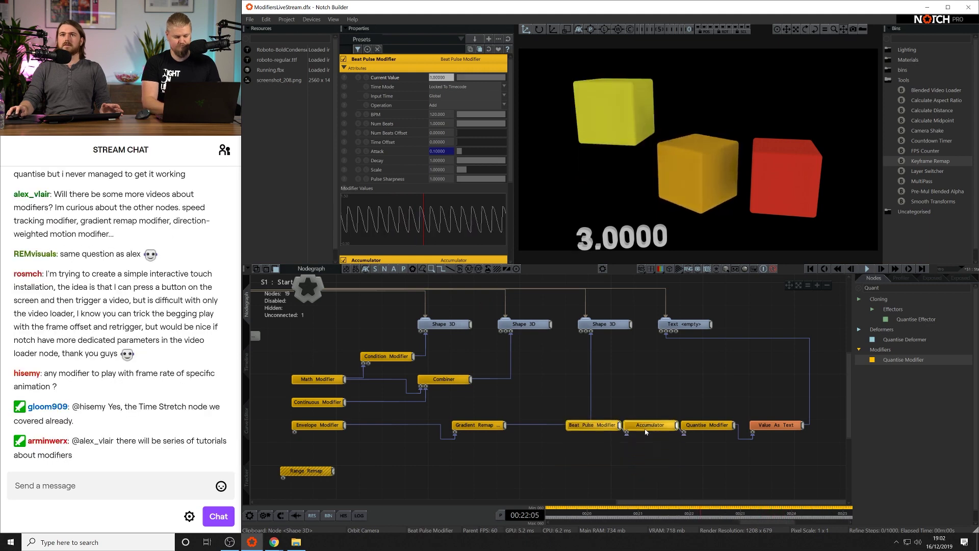
Set the Beat Pulse Modifier's BPM to 60.
{"action": "left_click", "coordinate": [593, 425]}
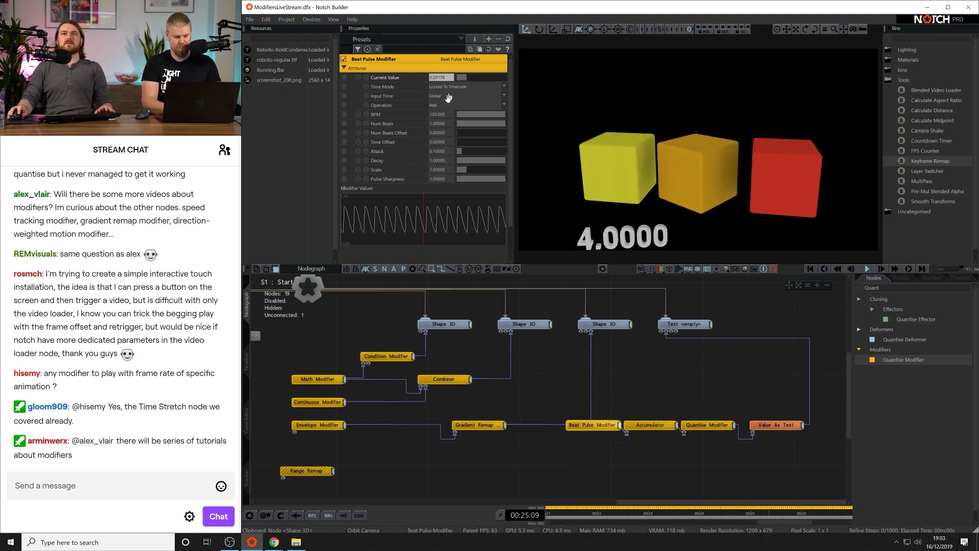
{"action": "double_click", "coordinate": [452, 116]}
{"action": "type", "text": "60"}
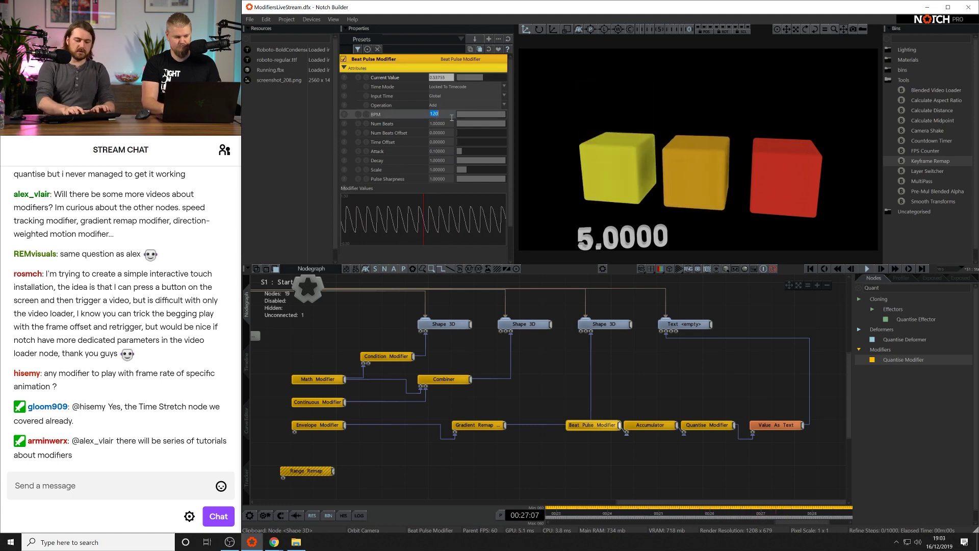
{"action": "key", "text": "Return"}
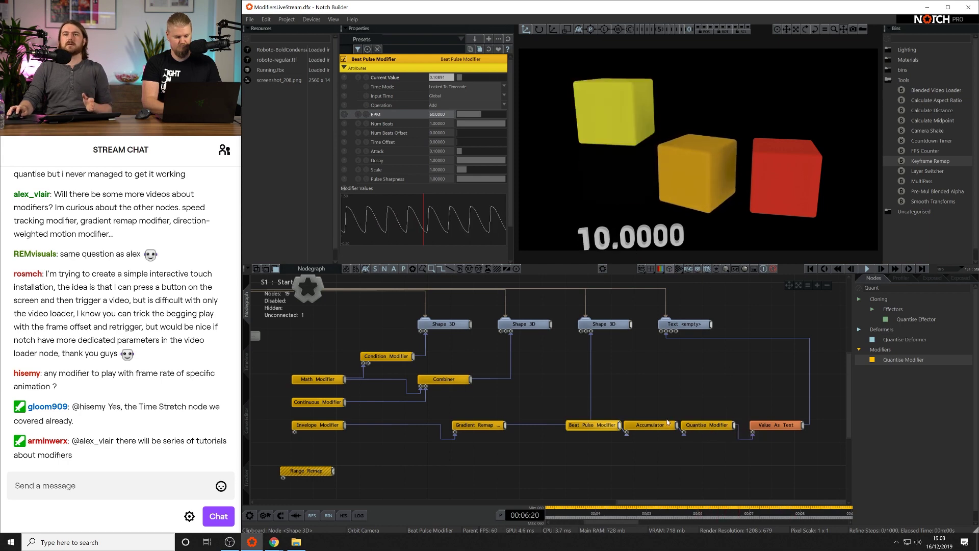
Pull the Quantise Modifier aside, cut its link from the Accumulator, and inspect the Accumulator and Beat Pulse Modifier values.
{"action": "left_click", "coordinate": [650, 425]}
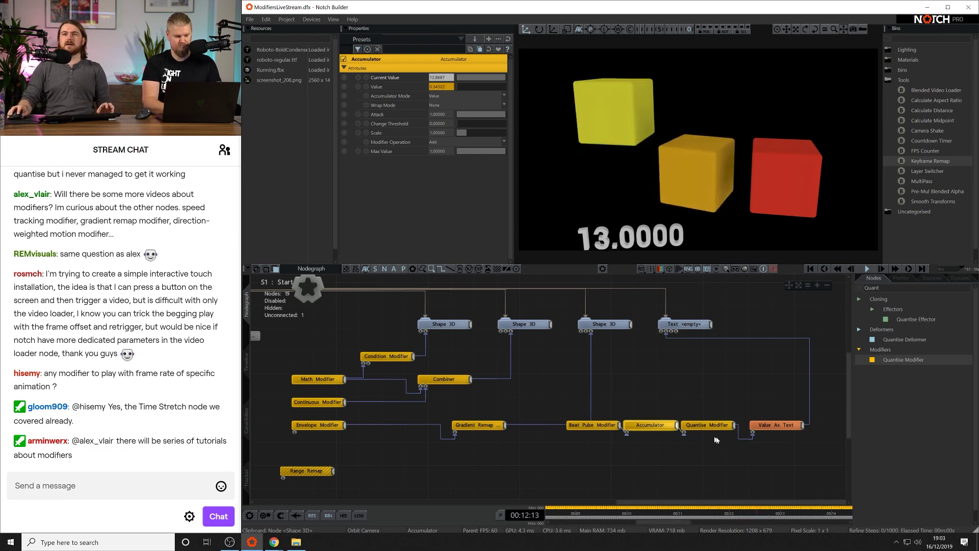
{"action": "left_click_drag", "start_coordinate": [726, 428], "coordinate": [738, 439]}
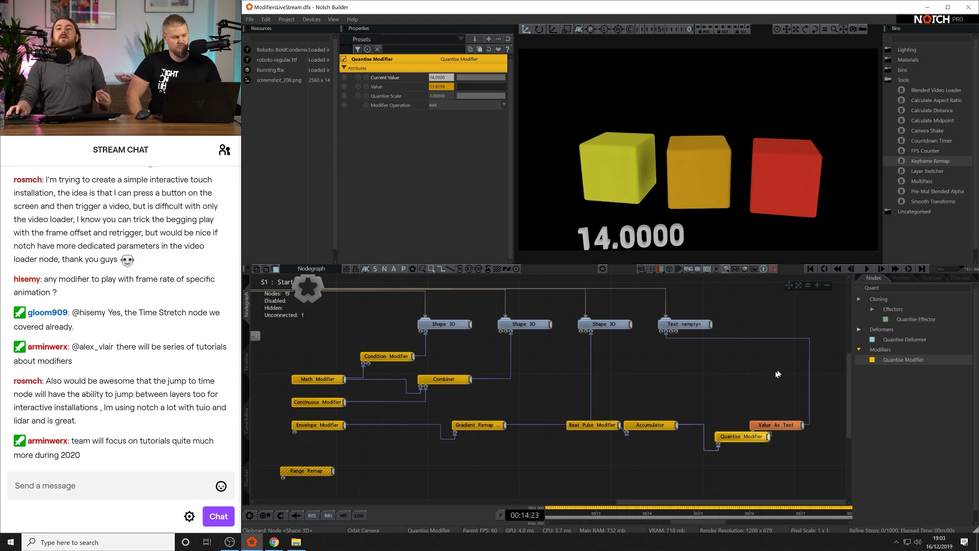
{"action": "left_click", "coordinate": [700, 425]}
{"action": "key", "text": "Delete"}
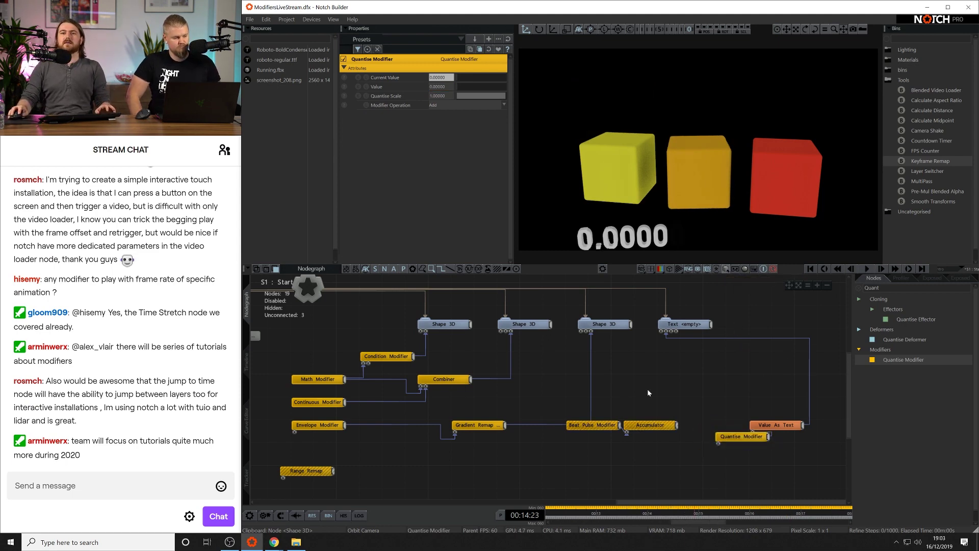
{"action": "left_click", "coordinate": [650, 424]}
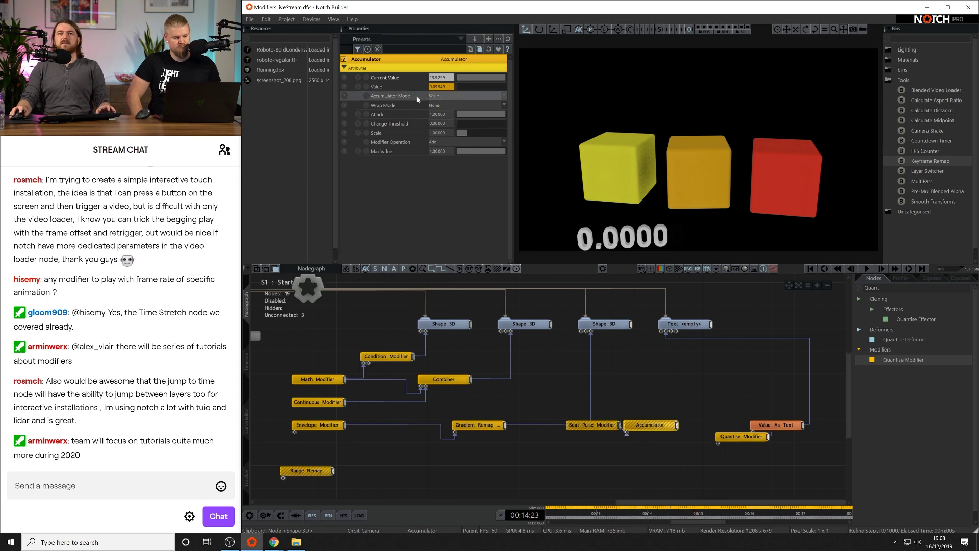
{"action": "left_click", "coordinate": [594, 425]}
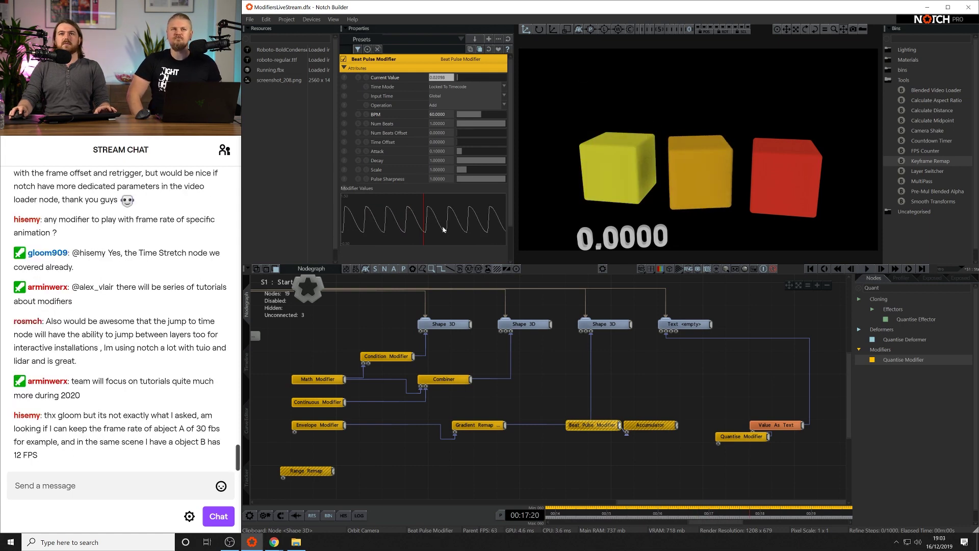
Rewire the Accumulator into the Quantise Modifier and place the Quantise Modifier back in line between Accumulator and Value As Text.
{"action": "left_click_drag", "start_coordinate": [642, 384], "coordinate": [664, 448]}
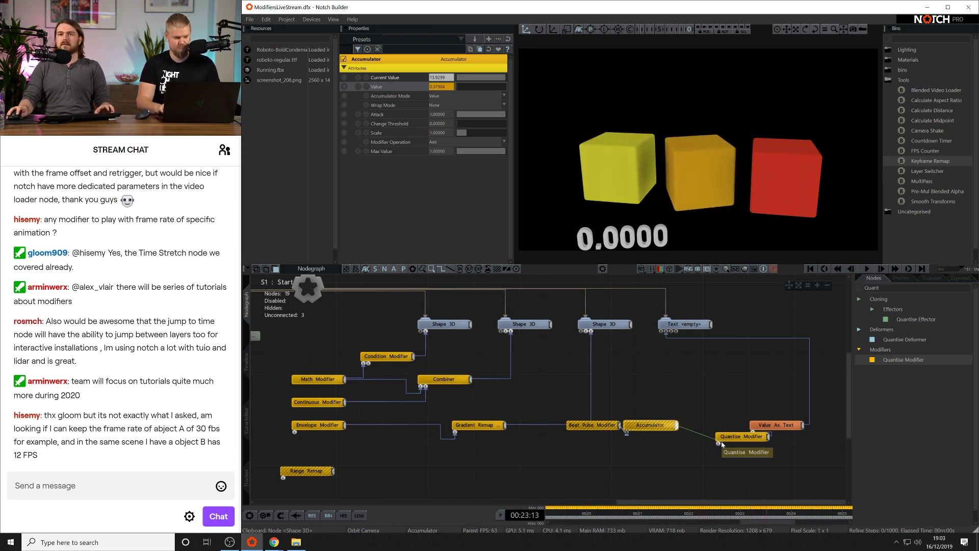
{"action": "left_click_drag", "start_coordinate": [721, 444], "coordinate": [709, 421]}
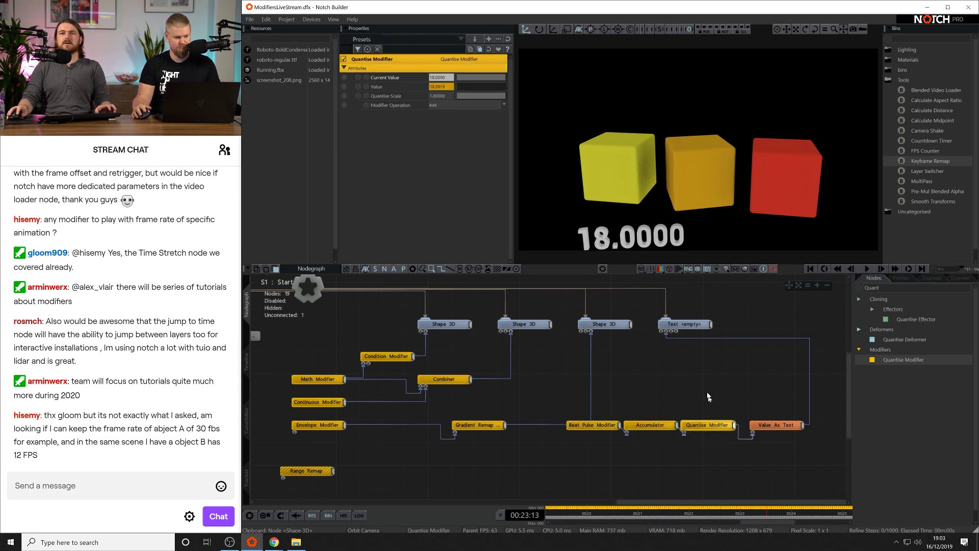
Set the Beat Pulse Modifier's Attack to 0.
{"action": "left_click", "coordinate": [638, 425]}
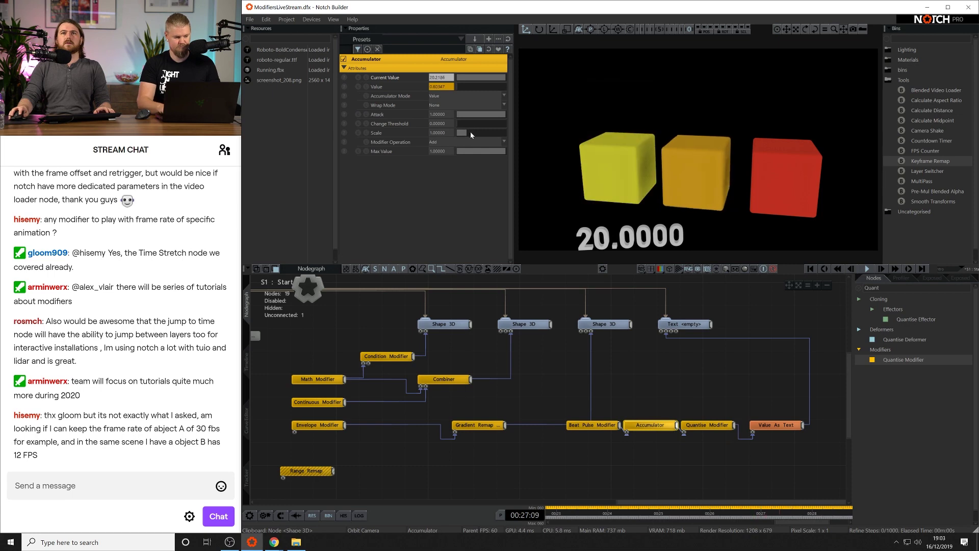
{"action": "left_click", "coordinate": [591, 425]}
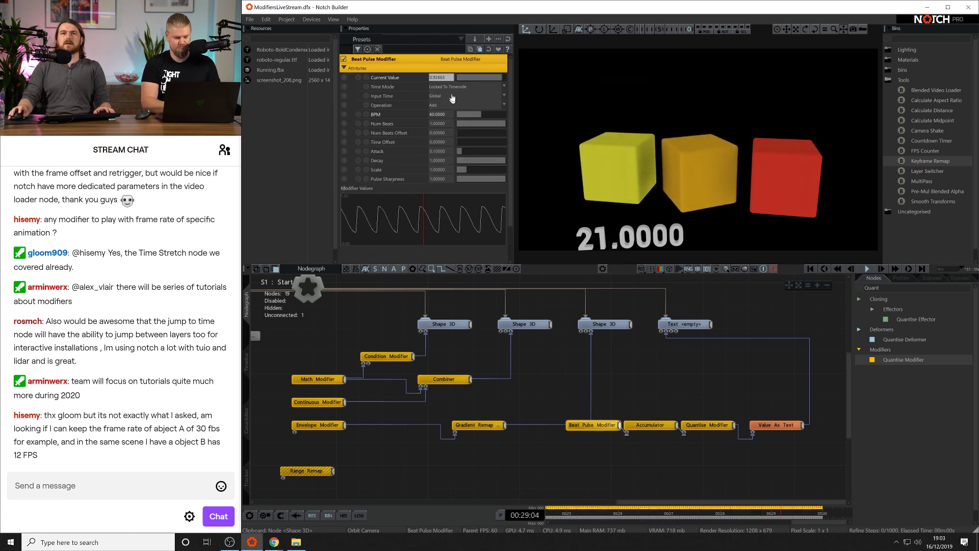
{"action": "mouse_move", "coordinate": [460, 151]}
{"action": "left_mouse_down"}
{"action": "mouse_move", "coordinate": [475, 151]}
{"action": "mouse_move", "coordinate": [453, 153]}
{"action": "left_mouse_up"}
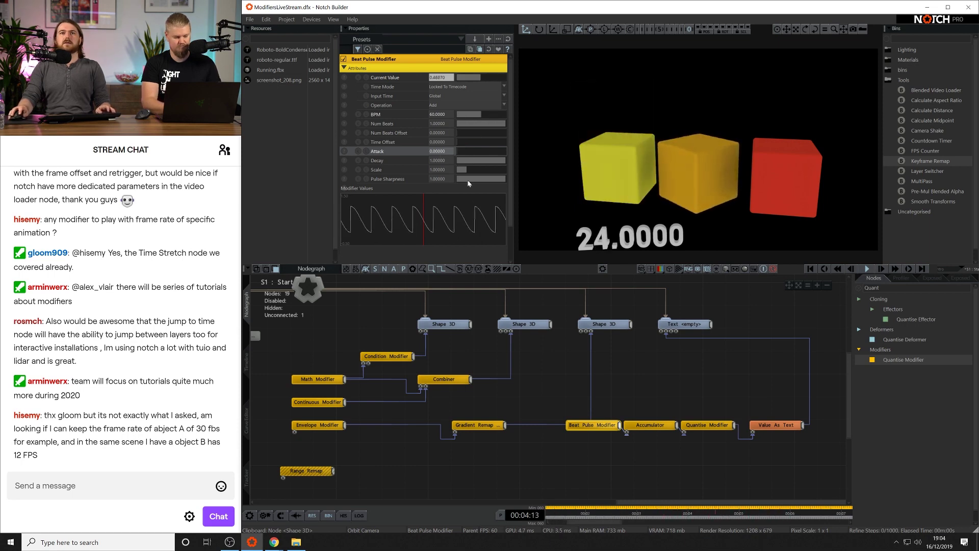
Test the Beat Pulse Modifier's Scale at 5 and at 2, restarting playback for each value.
{"action": "left_click_drag", "start_coordinate": [466, 168], "coordinate": [526, 191]}
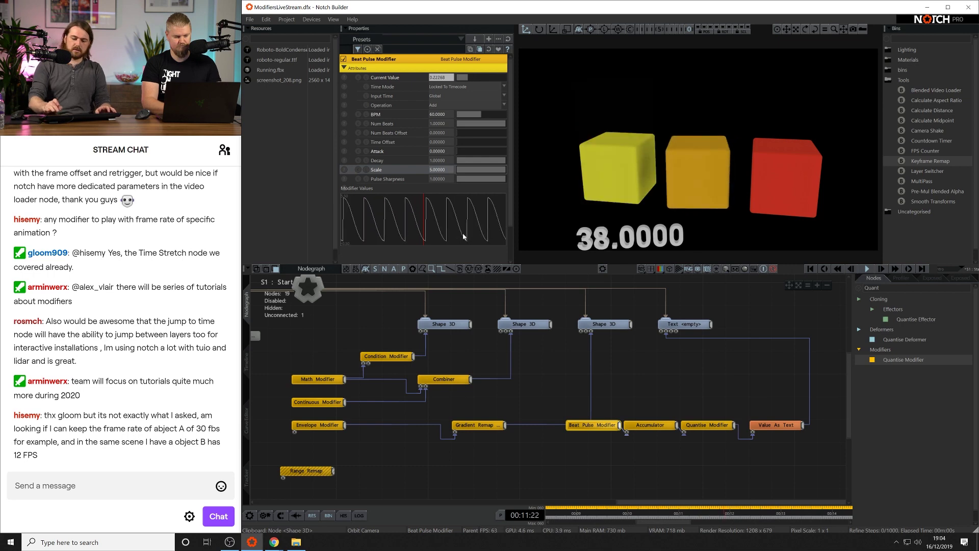
{"action": "key", "text": "Return"}
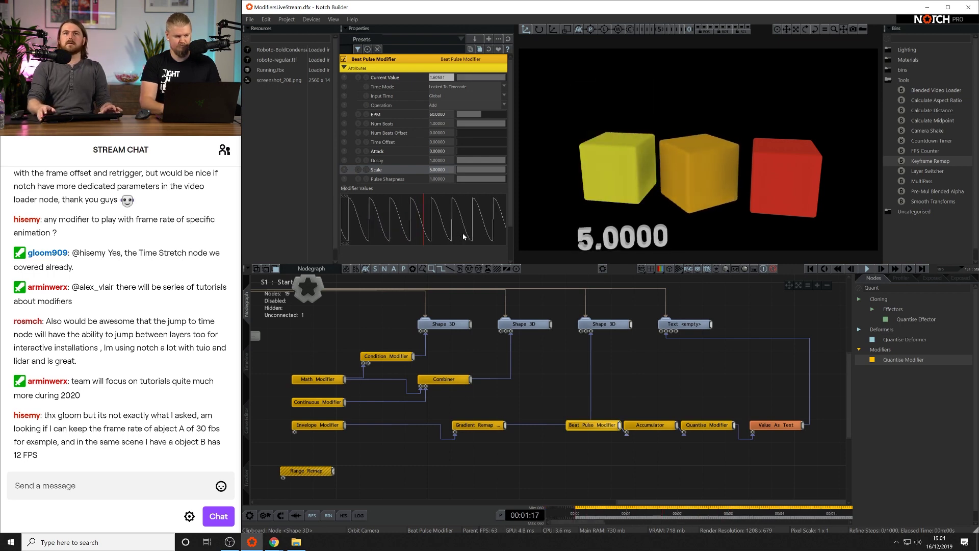
{"action": "double_click", "coordinate": [436, 169]}
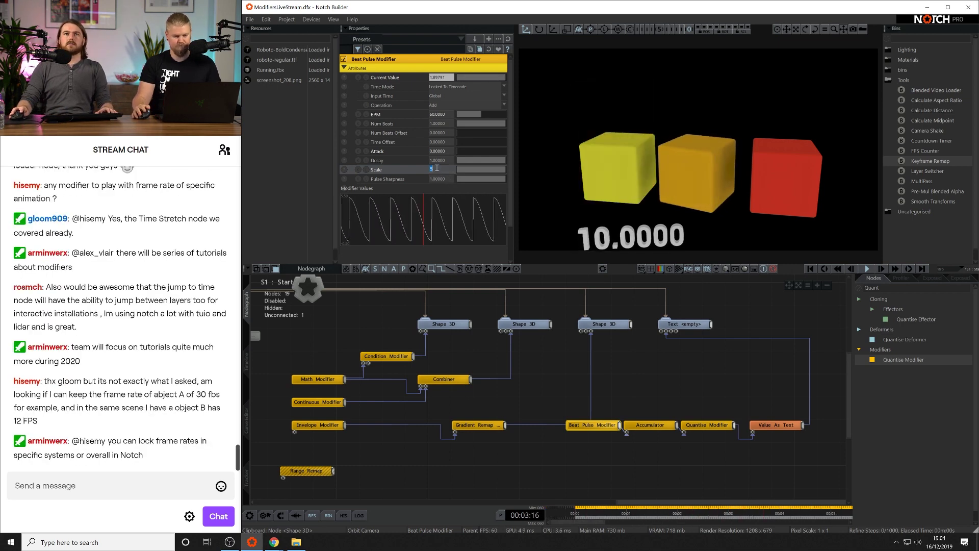
{"action": "type", "text": "2"}
{"action": "key", "text": "Return"}
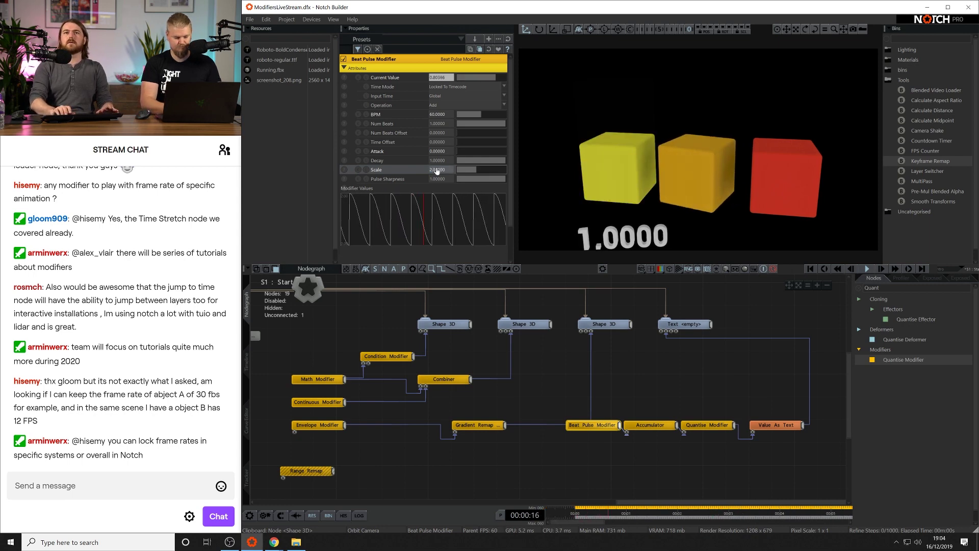
Set the Beat Pulse Modifier's Scale to 3 to check how the accumulated count steps up.
{"action": "double_click", "coordinate": [437, 170]}
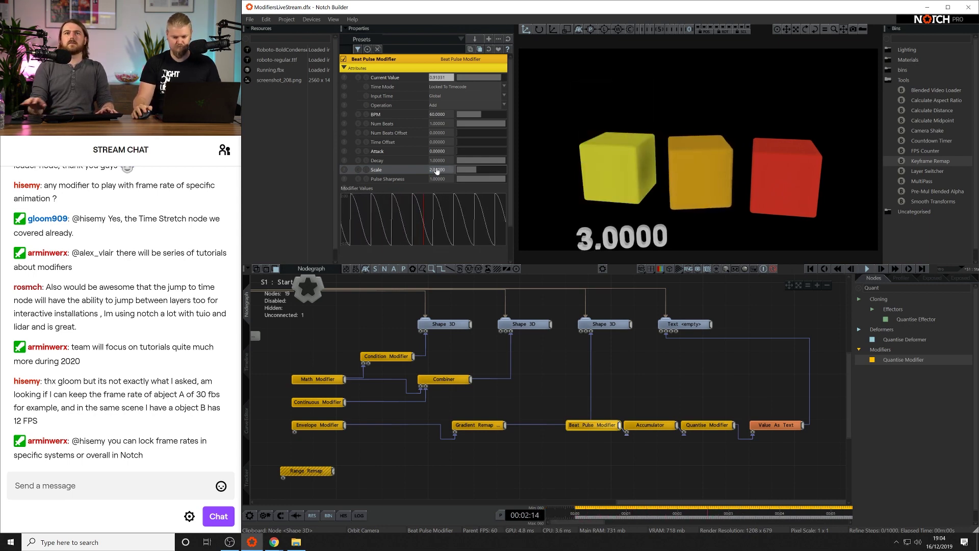
{"action": "type", "text": "3"}
{"action": "key", "text": "Return"}
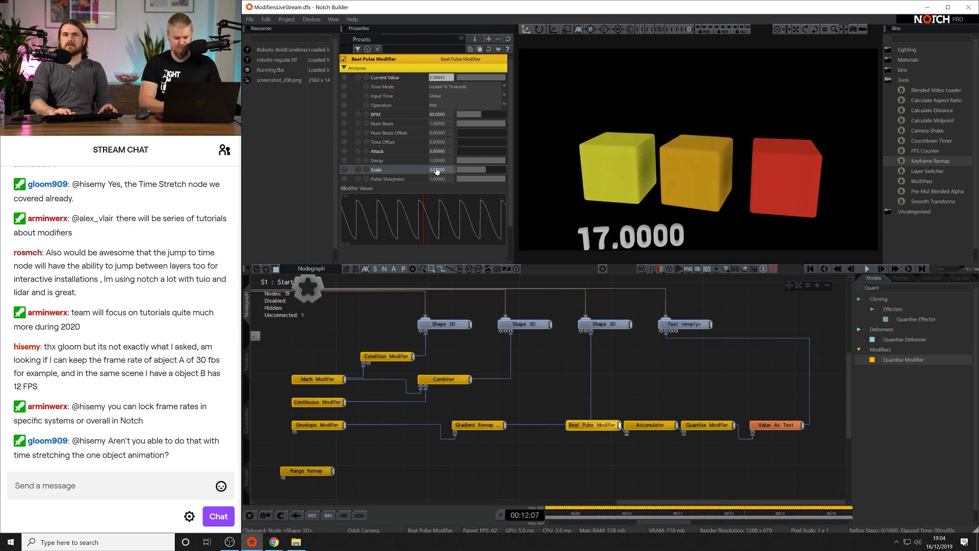
Set the Beat Pulse Modifier's Scale to 2.5 and move the Beat Pulse, Accumulator and Quantise chain below the Value As Text node's row.
{"action": "double_click", "coordinate": [437, 170]}
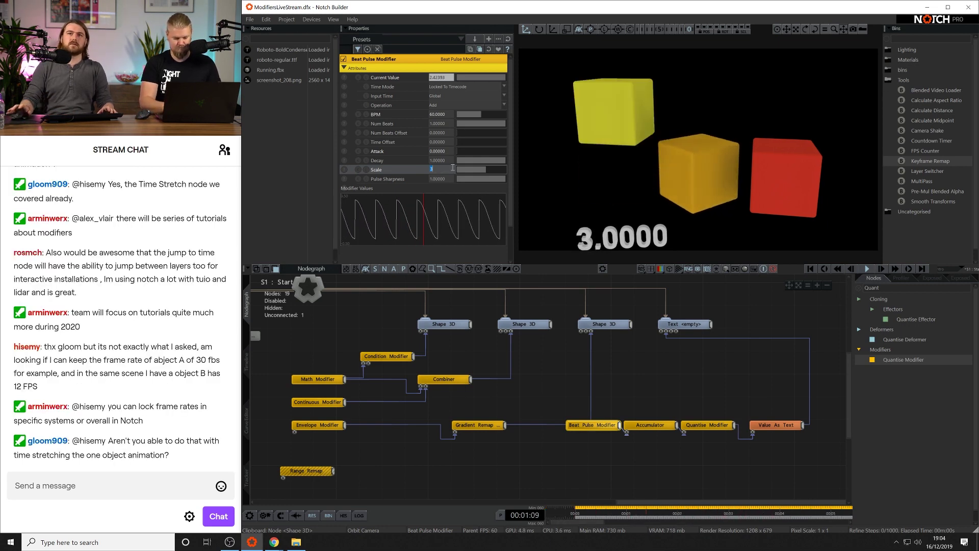
{"action": "type", "text": "2.5"}
{"action": "key", "text": "Return"}
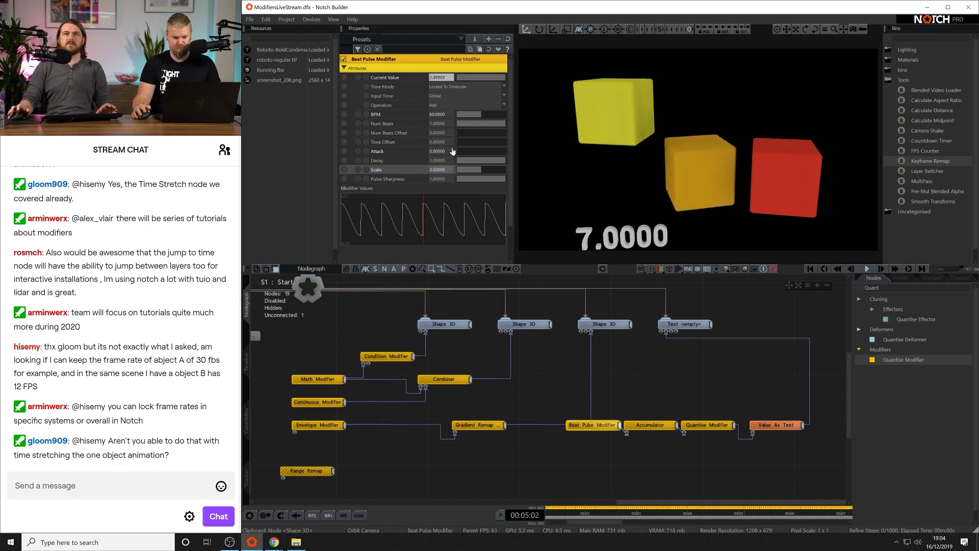
{"action": "double_click", "coordinate": [436, 170]}
{"action": "key", "text": "Return"}
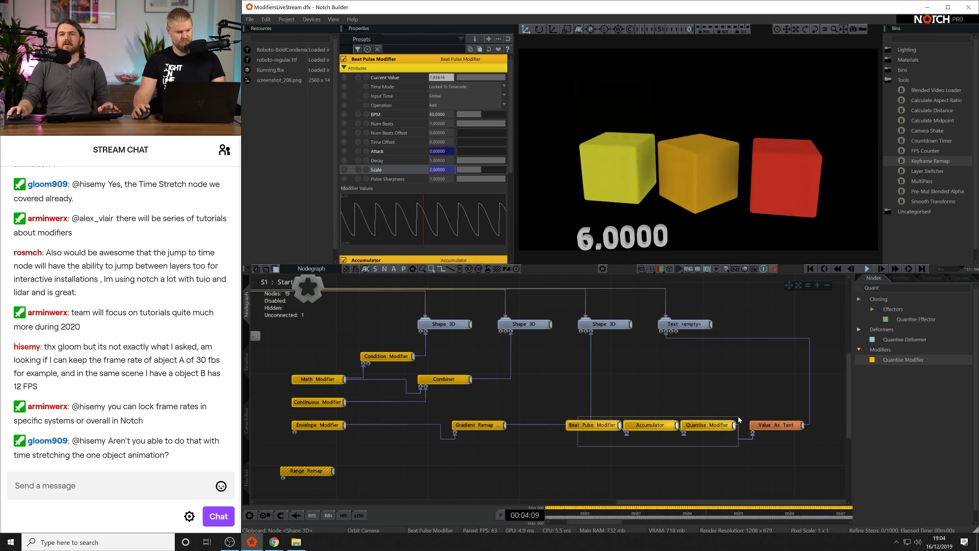
{"action": "left_click_drag", "start_coordinate": [710, 424], "coordinate": [732, 447]}
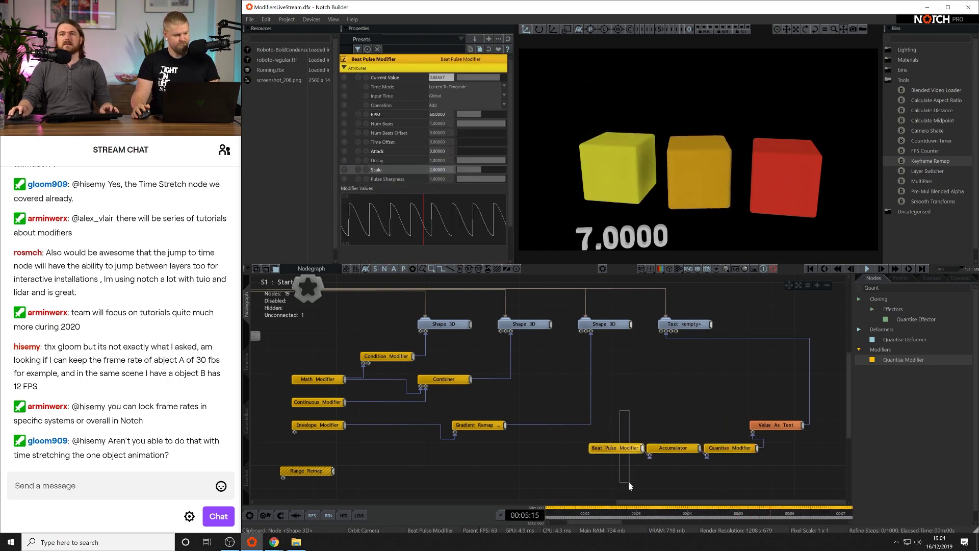
Test slower BPM values on the Beat Pulse Modifier, down to 0, and set its BPM back to 60.
{"action": "left_click", "coordinate": [462, 116]}
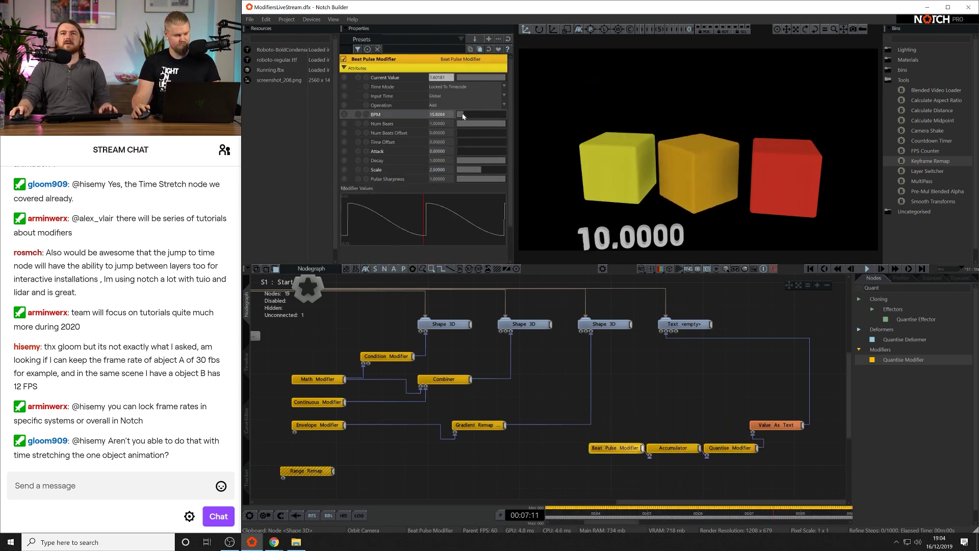
{"action": "left_click_drag", "start_coordinate": [456, 115], "coordinate": [473, 116]}
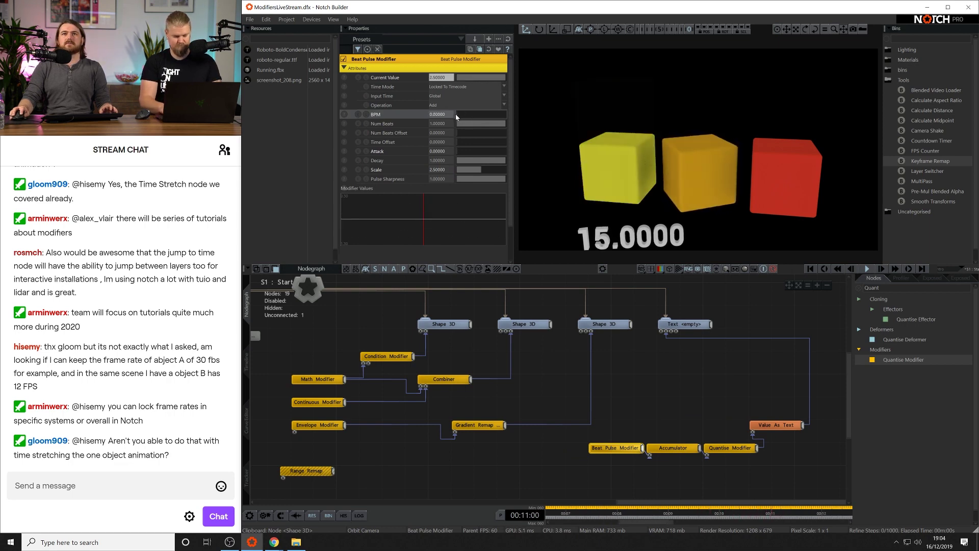
{"action": "double_click", "coordinate": [440, 114]}
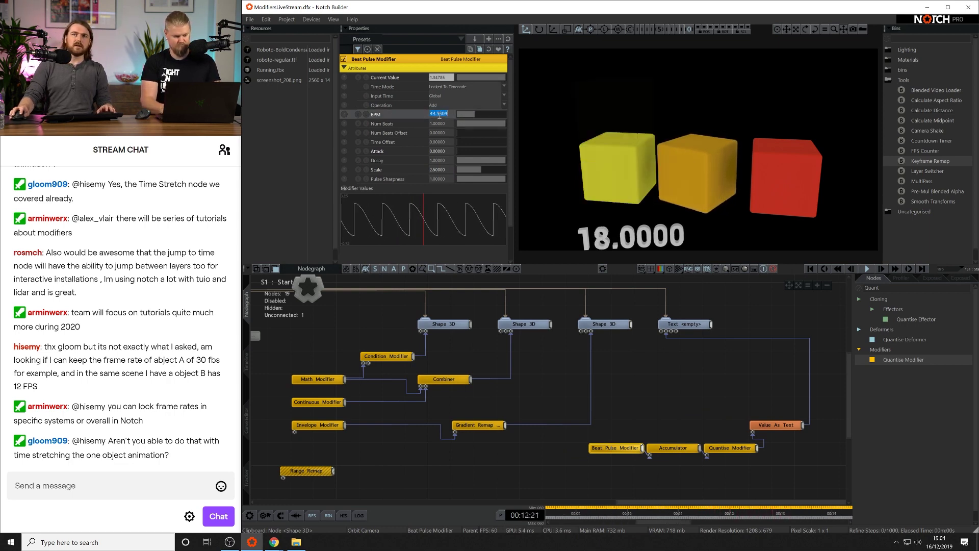
{"action": "type", "text": "60"}
{"action": "key", "text": "Return"}
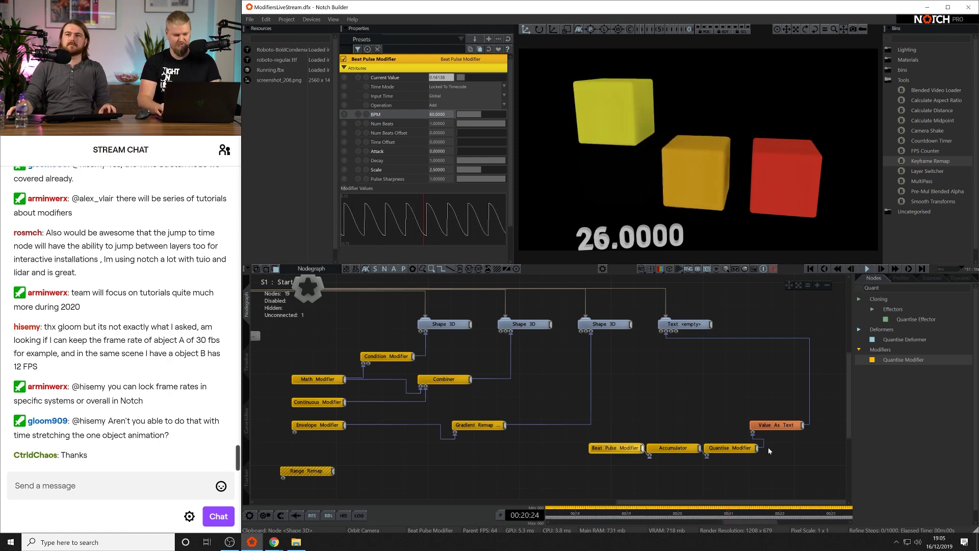
Disconnect the Quantise Modifier from the Value As Text node.
{"action": "left_click_drag", "start_coordinate": [765, 445], "coordinate": [764, 443]}
{"action": "left_click", "coordinate": [705, 420]}
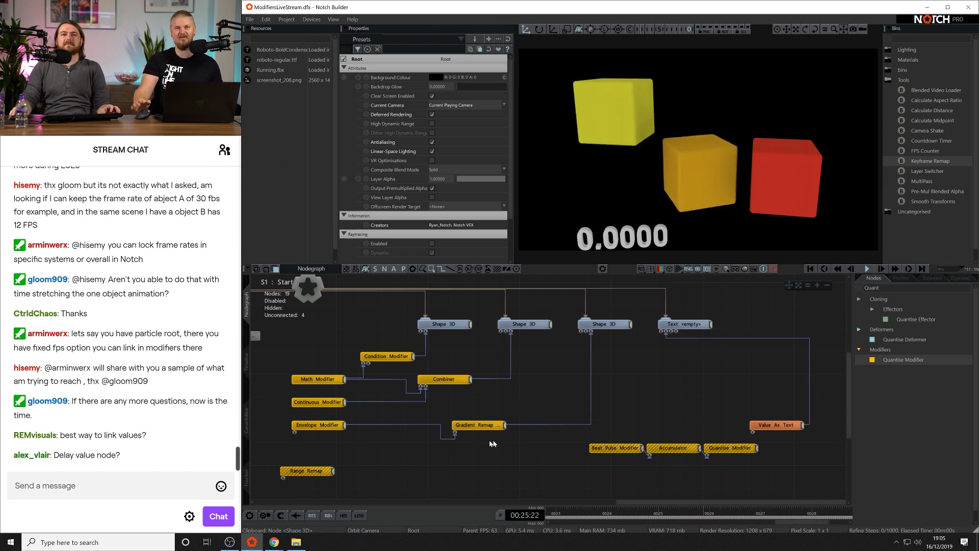
Try to link the Envelope Modifier's output to a property of the red Shape 3D, and clear the node selection.
{"action": "middle_click_drag", "start_coordinate": [495, 443], "coordinate": [567, 436]}
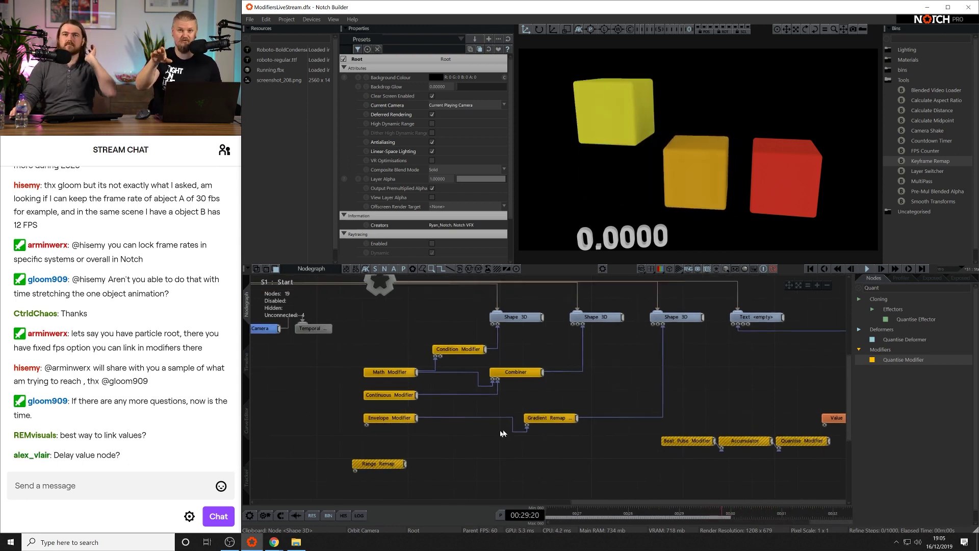
{"action": "left_click", "coordinate": [544, 421]}
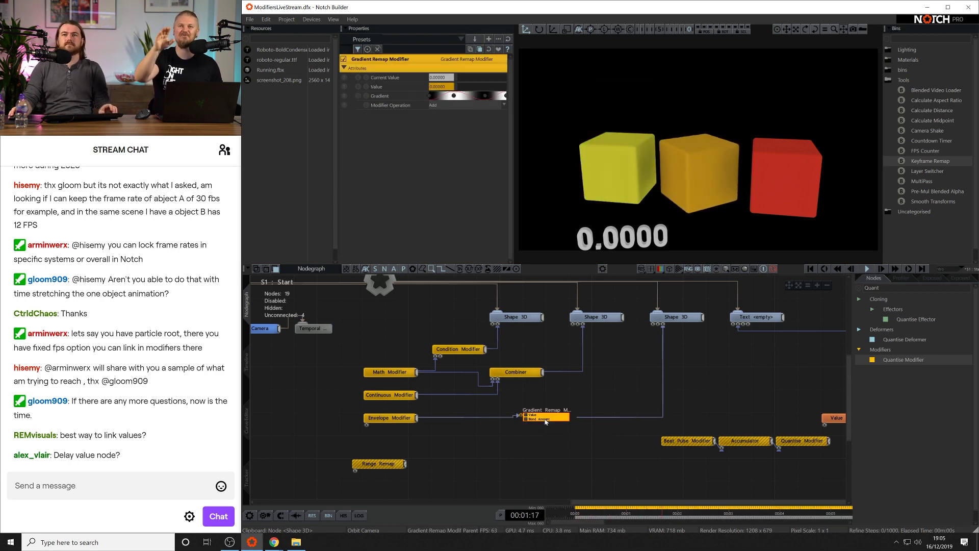
{"action": "left_click", "coordinate": [418, 418]}
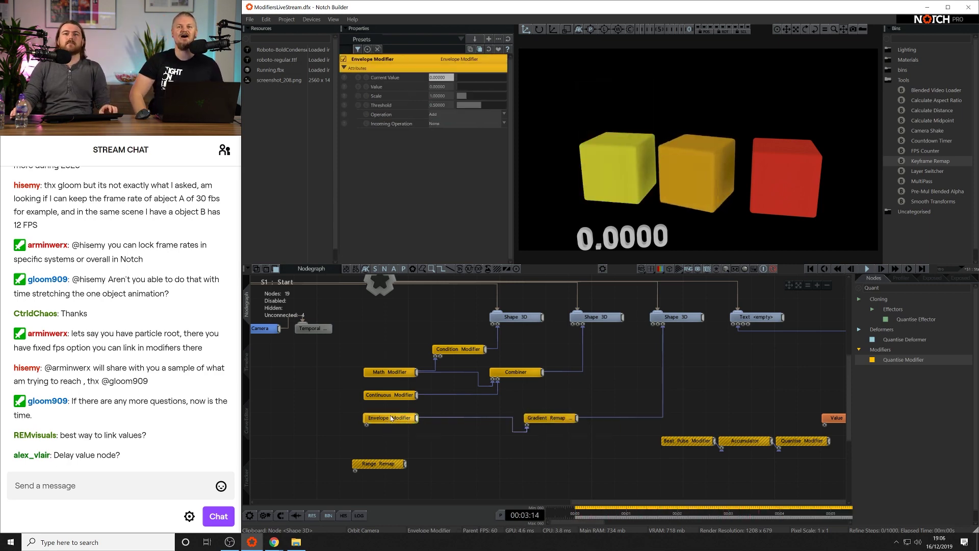
{"action": "left_click", "coordinate": [674, 317]}
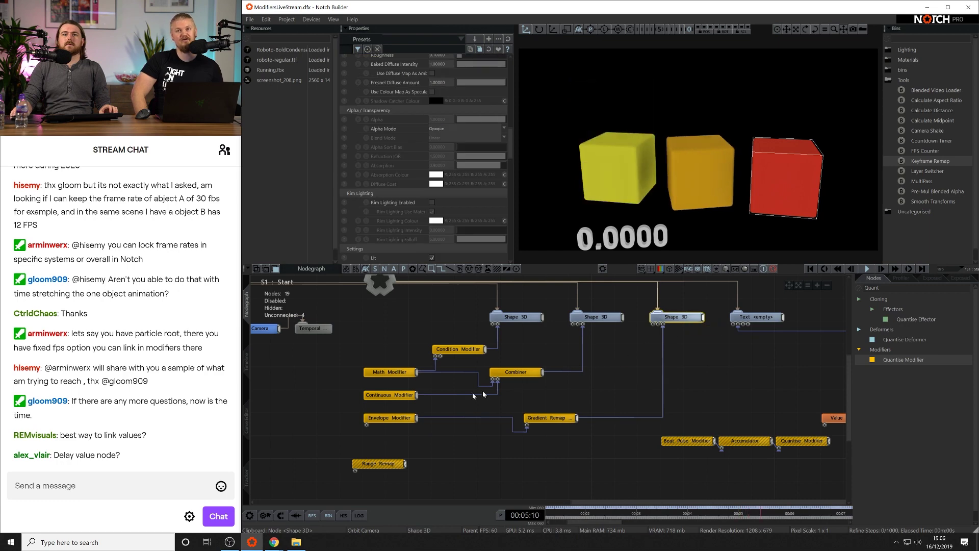
{"action": "left_click_drag", "start_coordinate": [417, 416], "coordinate": [388, 206]}
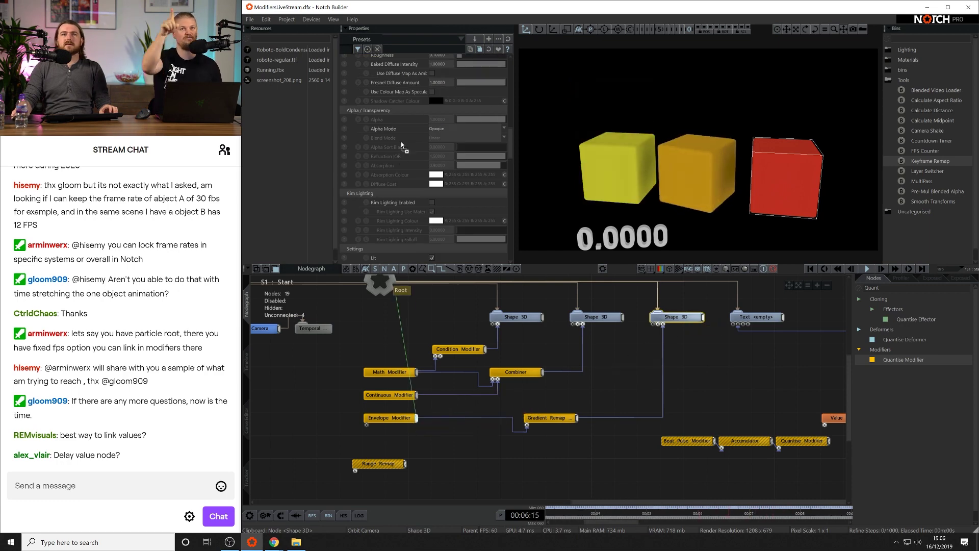
{"action": "left_click_drag", "start_coordinate": [483, 421], "coordinate": [484, 421]}
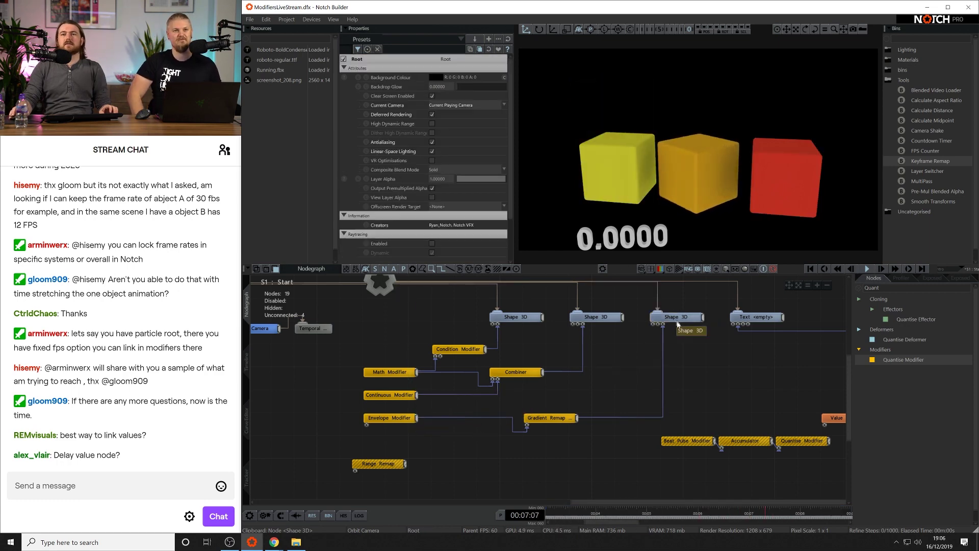
{"action": "scroll", "coordinate": [412, 117], "scroll_direction": "up", "scroll_amount": 10}
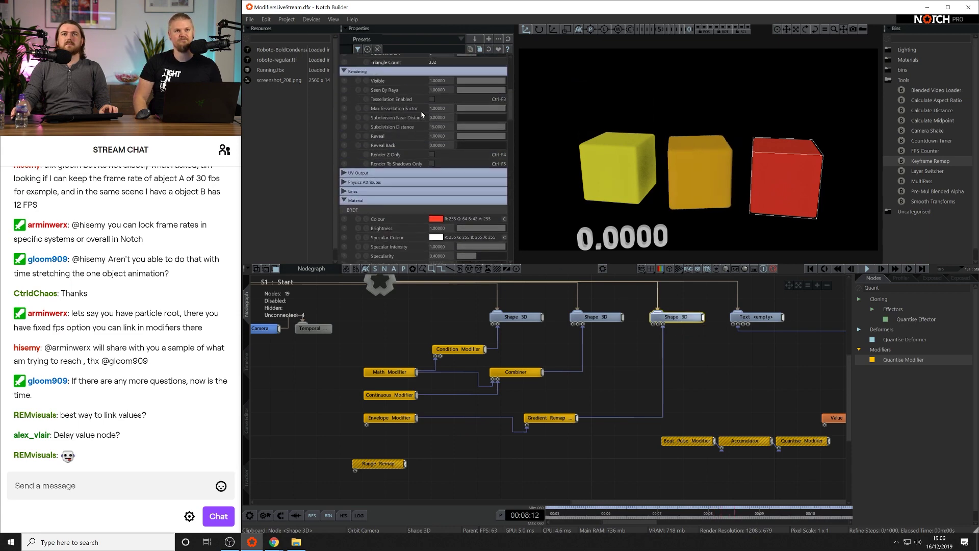
{"action": "left_click", "coordinate": [451, 447]}
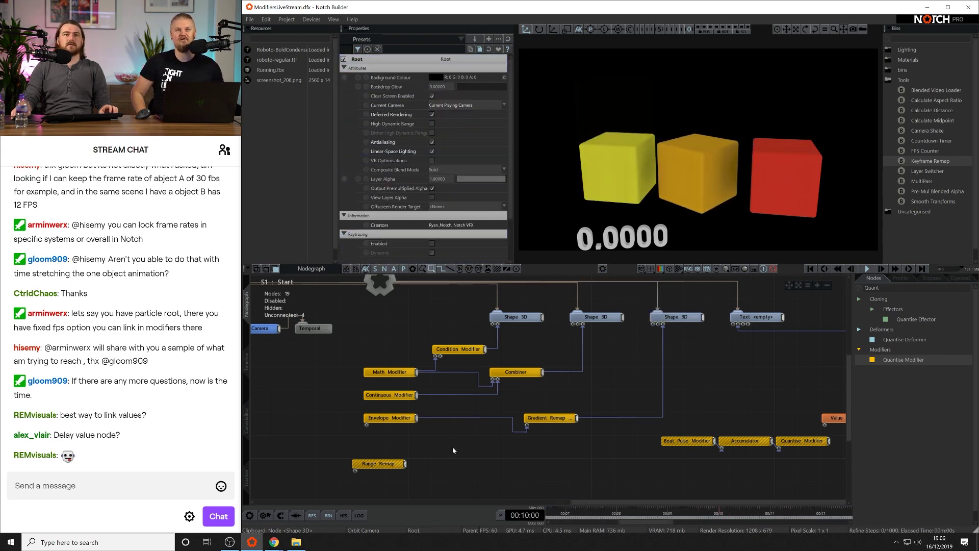
Add a Delay Value node and wire it between the Envelope Modifier and the red Shape 3D's Scale Y, moving Gradient Remap aside.
{"action": "double_click", "coordinate": [886, 288]}
{"action": "type", "text": "Delay"}
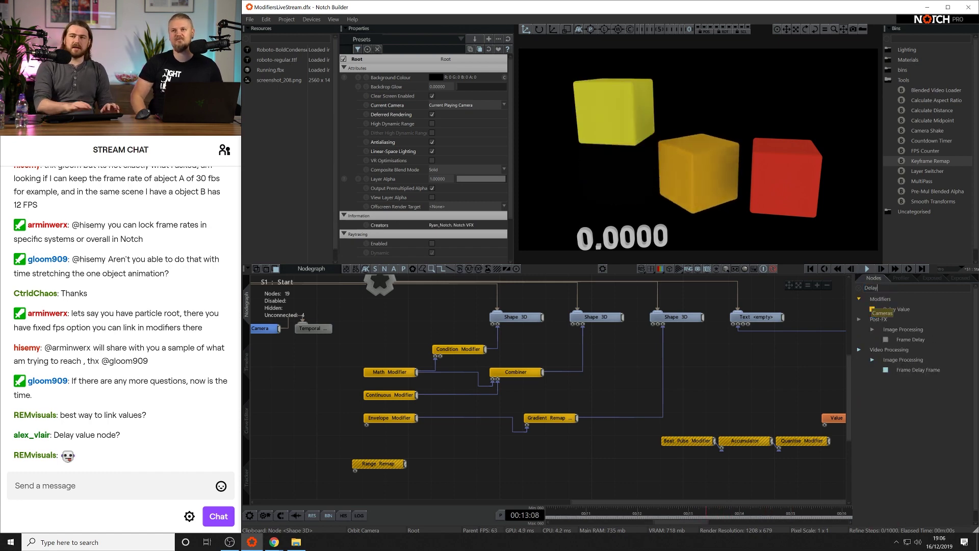
{"action": "left_click_drag", "start_coordinate": [873, 310], "coordinate": [851, 328]}
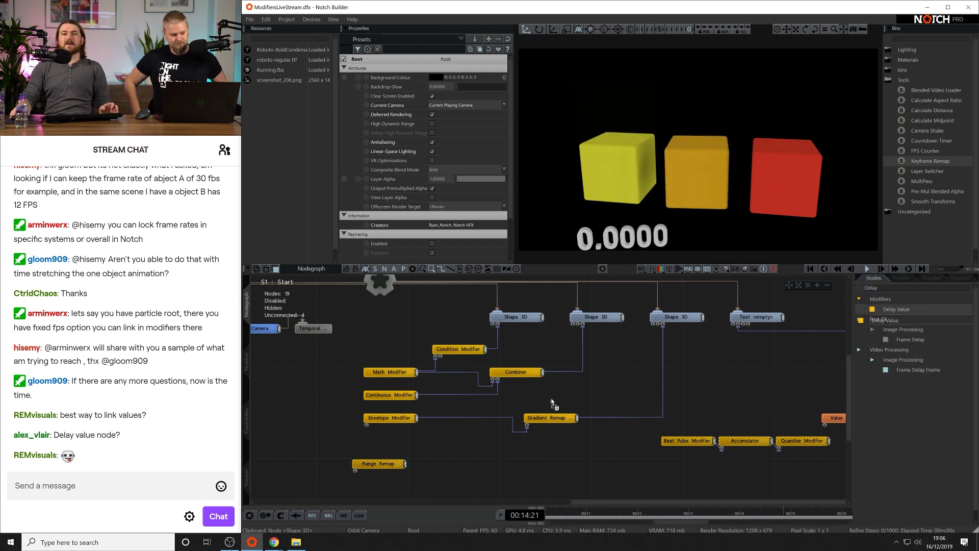
{"action": "left_click_drag", "start_coordinate": [553, 404], "coordinate": [534, 452]}
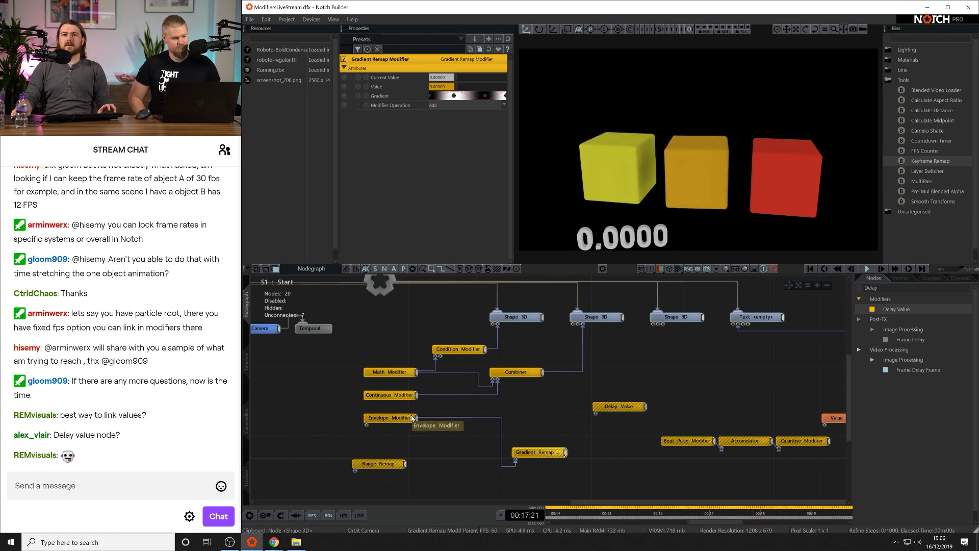
{"action": "left_click_drag", "start_coordinate": [415, 419], "coordinate": [663, 326]}
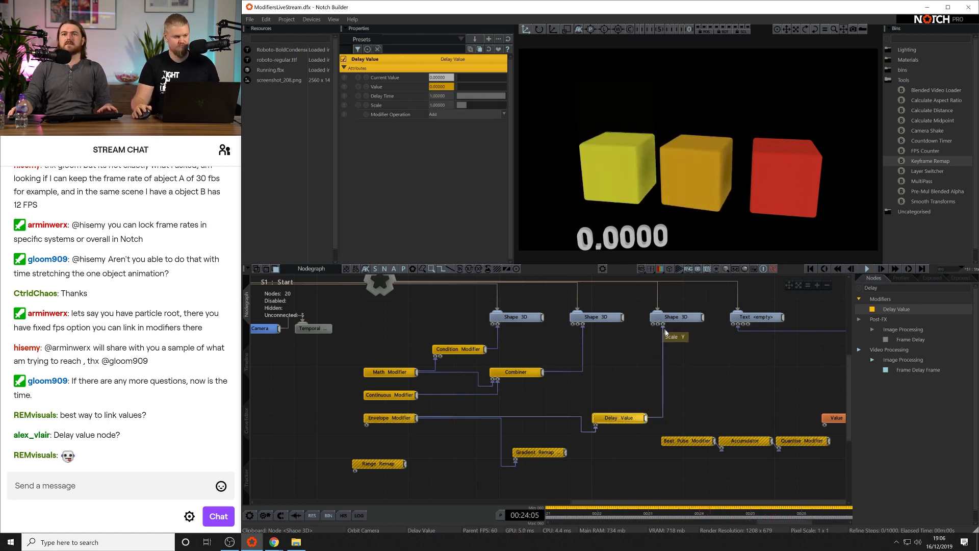
Test the delay by moving the Envelope Modifier's Value to 1, back to 0 and up to 1 again.
{"action": "left_click", "coordinate": [380, 419]}
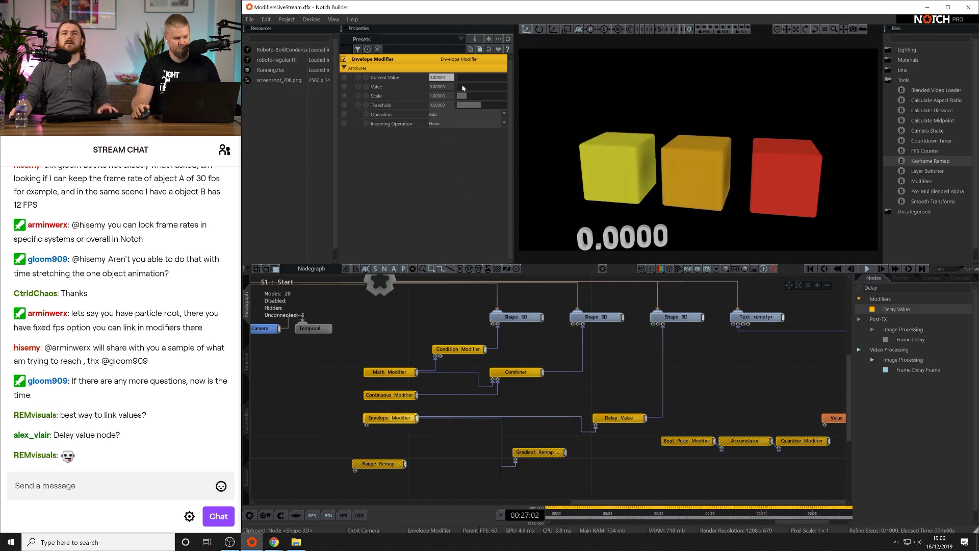
{"action": "left_click_drag", "start_coordinate": [463, 87], "coordinate": [582, 88]}
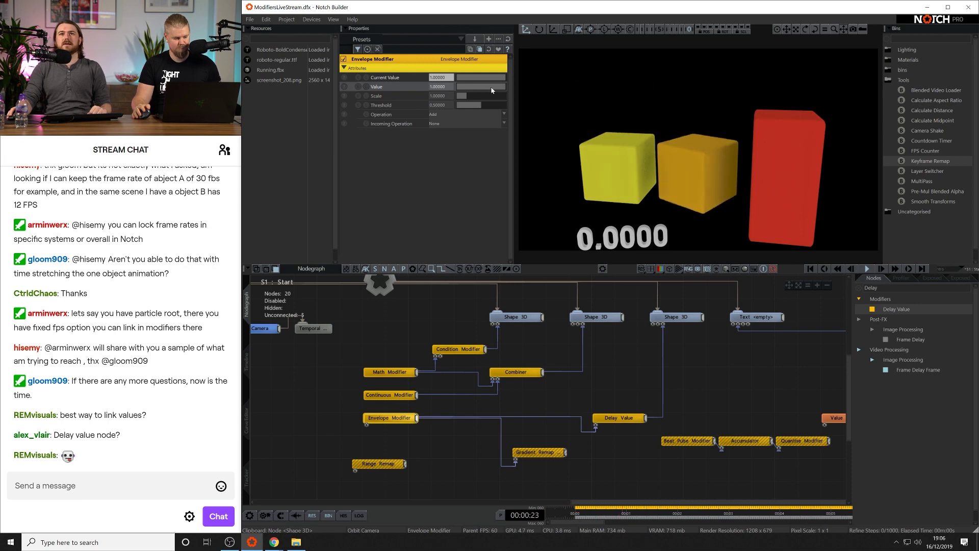
{"action": "left_click_drag", "start_coordinate": [492, 91], "coordinate": [449, 90]}
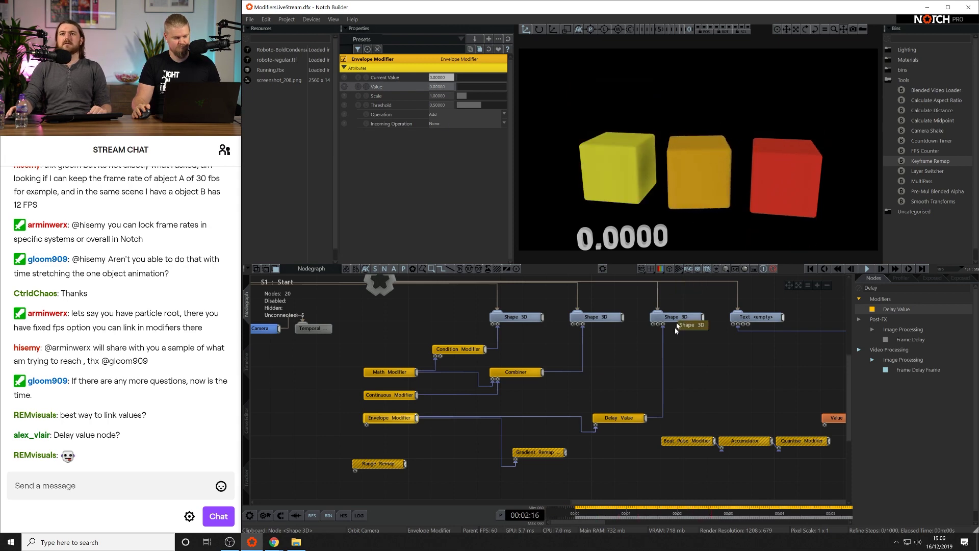
{"action": "left_click", "coordinate": [619, 418]}
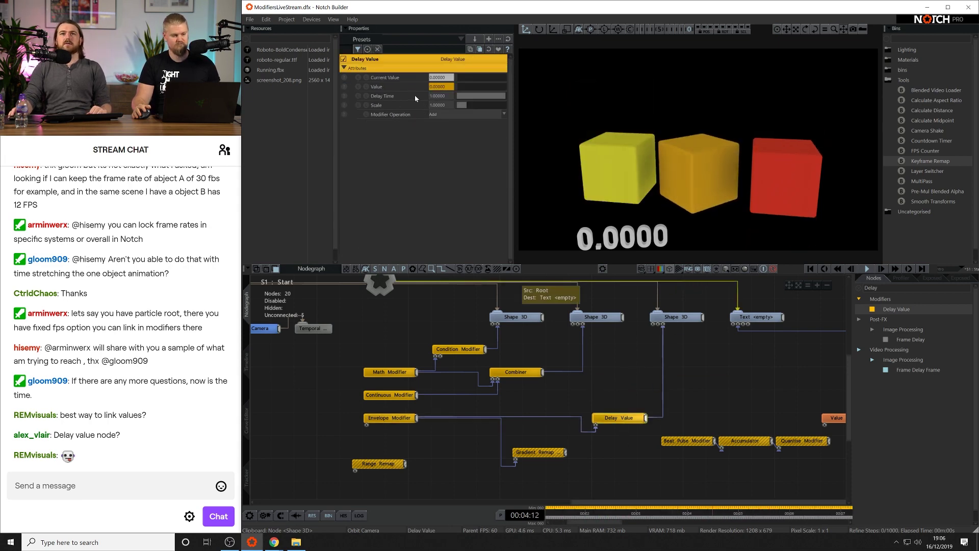
{"action": "left_click", "coordinate": [390, 417]}
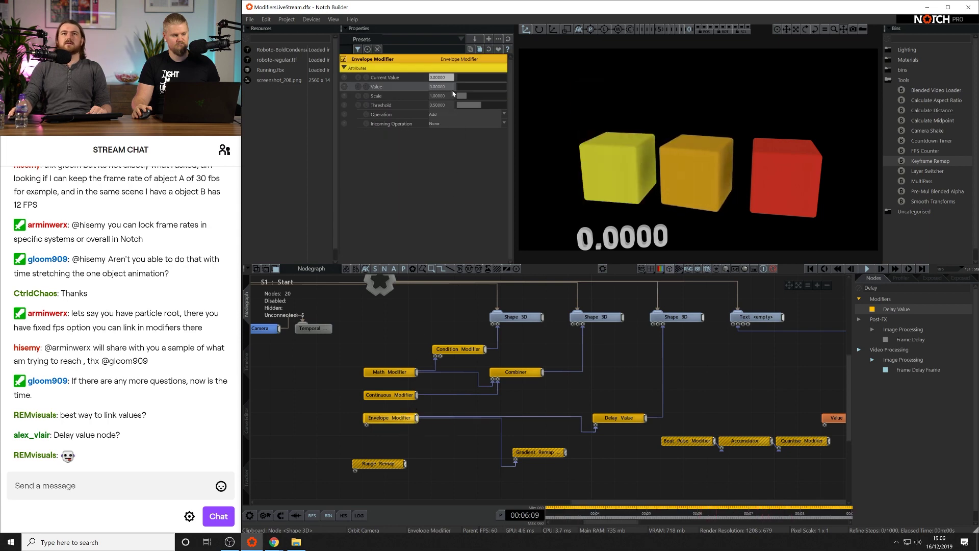
{"action": "left_click_drag", "start_coordinate": [457, 86], "coordinate": [507, 87]}
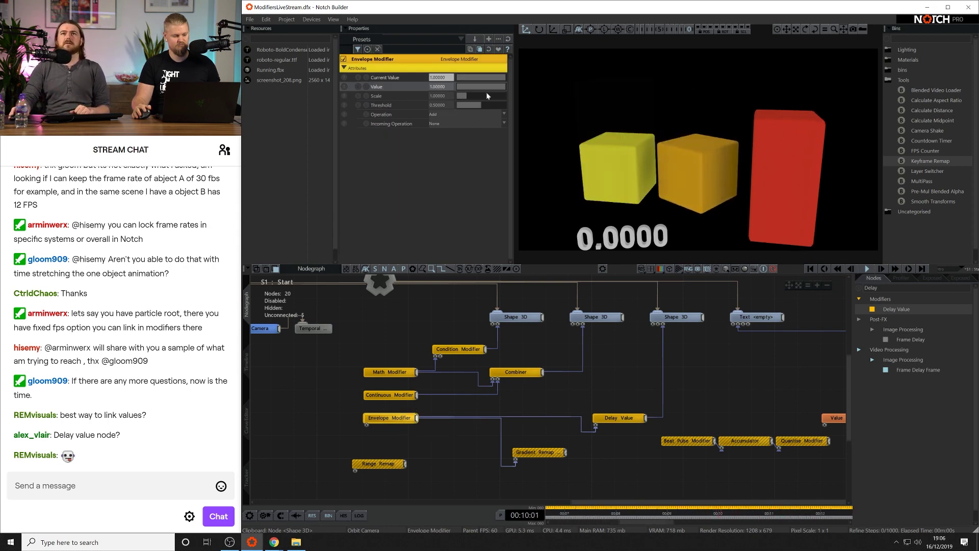
Set the Delay Value node's Delay Time to about 0.25 and retest it with the Envelope Modifier's Value, ending at 1.
{"action": "left_click", "coordinate": [628, 417]}
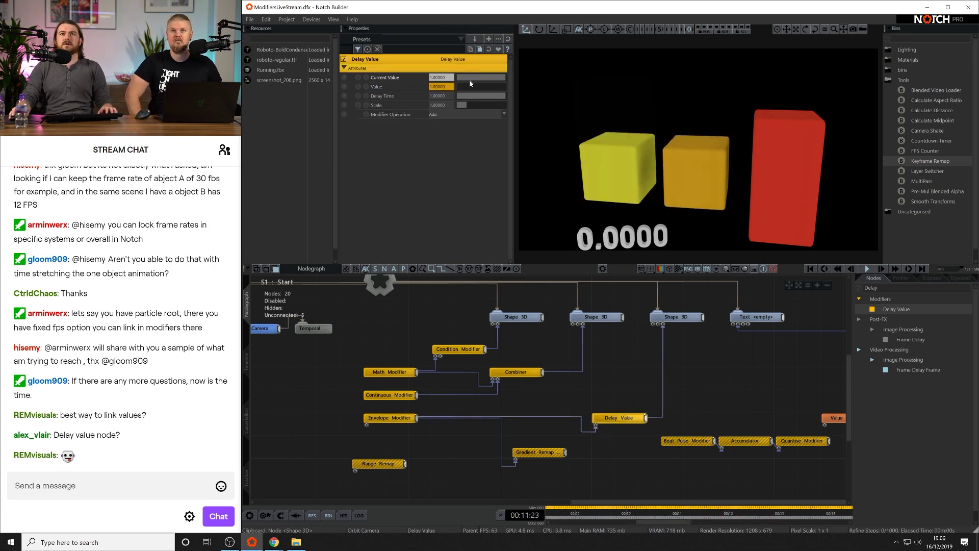
{"action": "left_click", "coordinate": [390, 418]}
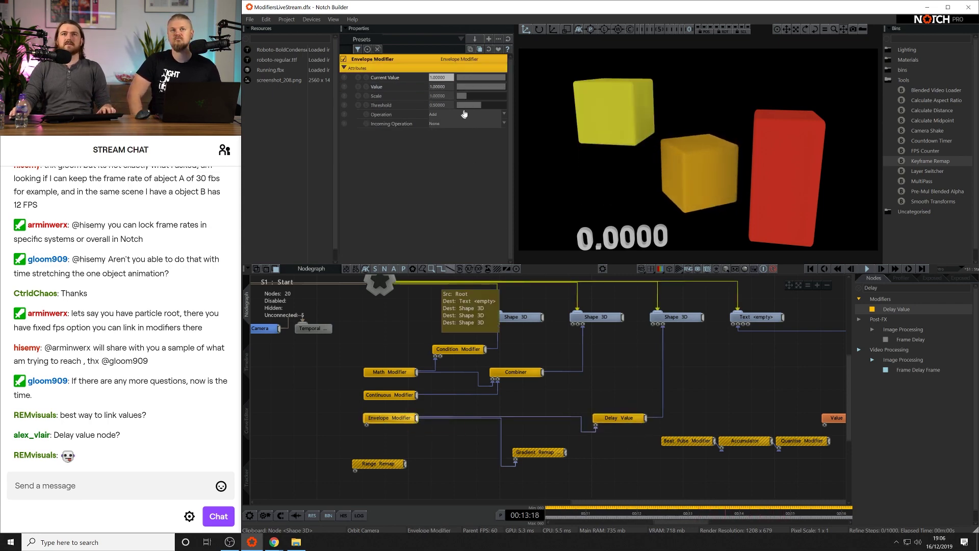
{"action": "left_click_drag", "start_coordinate": [474, 87], "coordinate": [583, 102]}
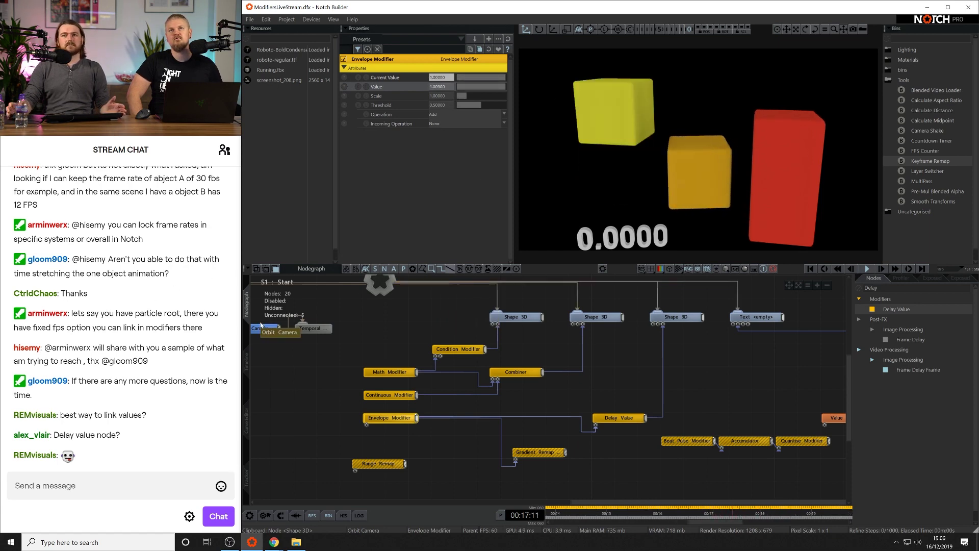
{"action": "left_click", "coordinate": [611, 418]}
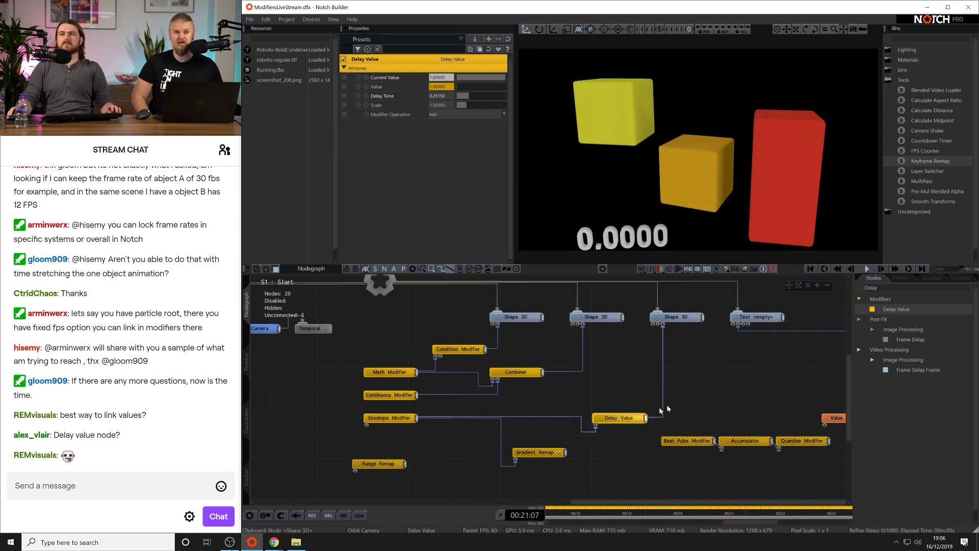
Clear the node search and browse the available node types in the Modifiers category.
{"action": "left_click", "coordinate": [859, 288]}
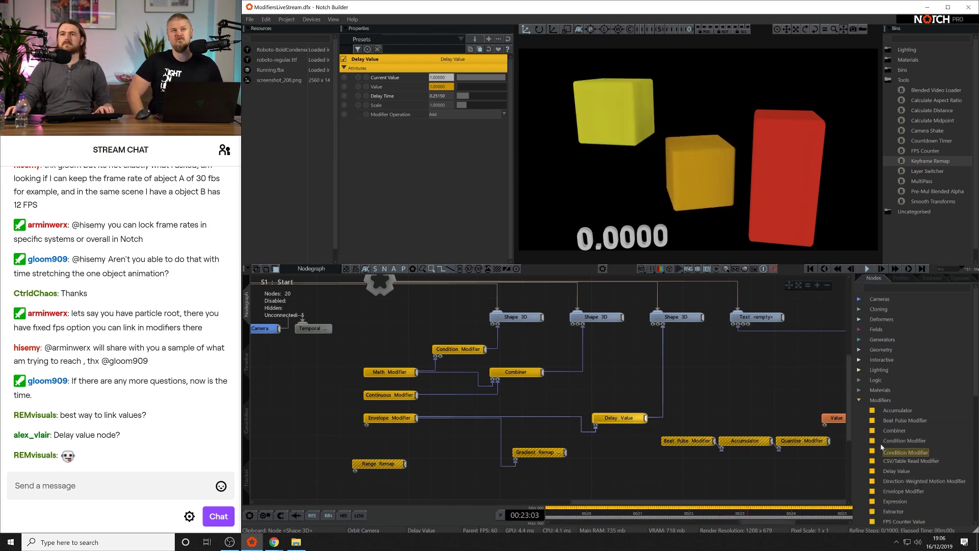
{"action": "scroll", "coordinate": [881, 447], "scroll_direction": "down", "scroll_amount": 4}
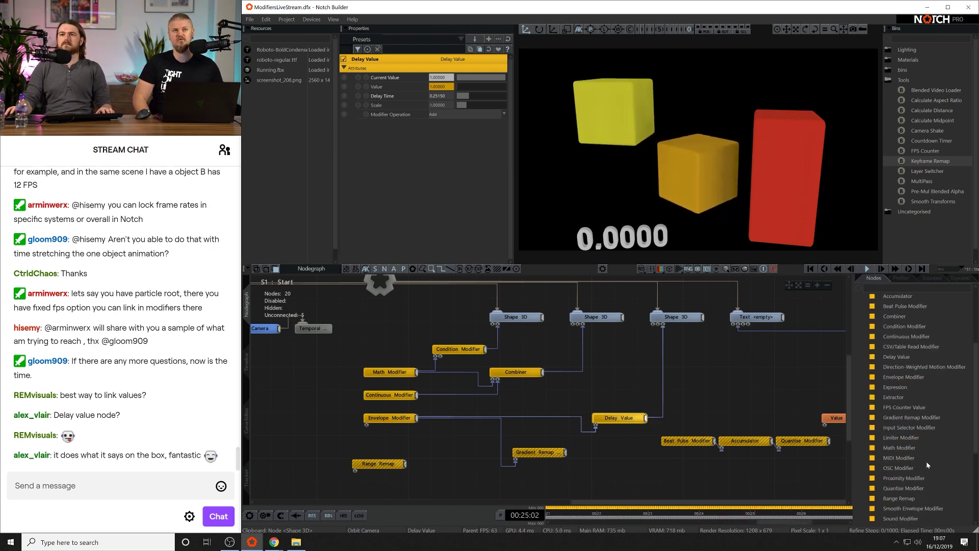
{"action": "scroll", "coordinate": [927, 465], "scroll_direction": "down", "scroll_amount": 1}
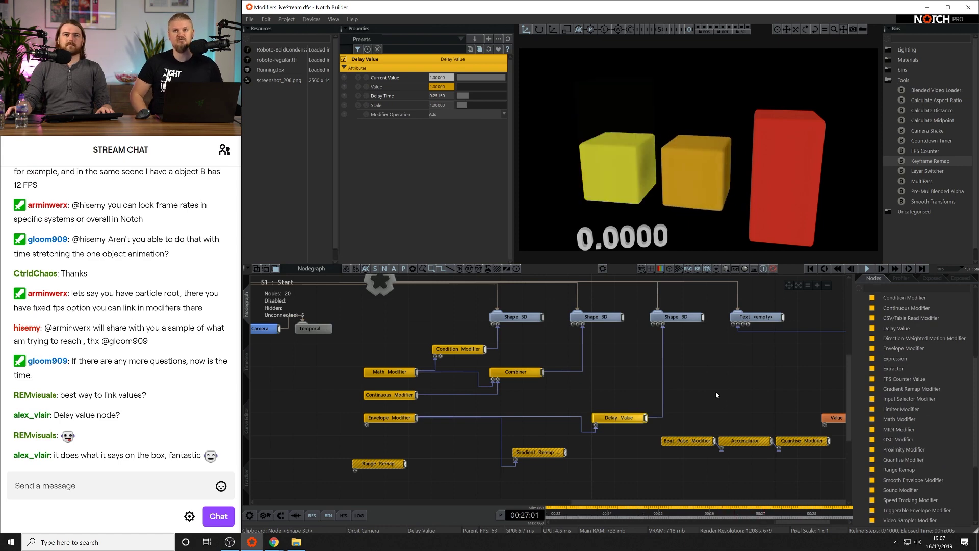
{"action": "mouse_move", "coordinate": [708, 399]}
{"action": "middle_mouse_down"}
{"action": "mouse_move", "coordinate": [643, 393]}
{"action": "mouse_move", "coordinate": [692, 401]}
{"action": "middle_mouse_up"}
{"action": "scroll", "coordinate": [653, 392], "scroll_direction": "down", "scroll_amount": 3}
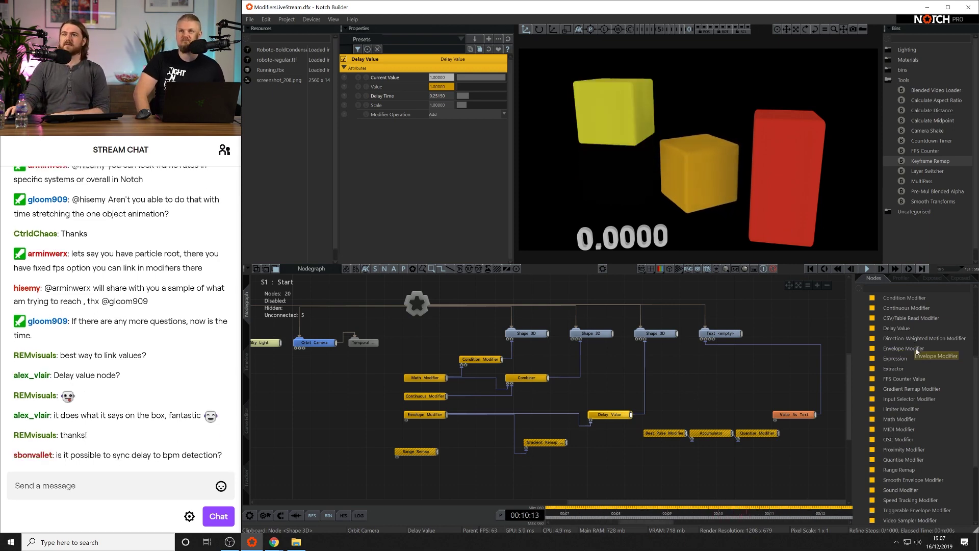
{"action": "scroll", "coordinate": [919, 360], "scroll_direction": "down", "scroll_amount": 3}
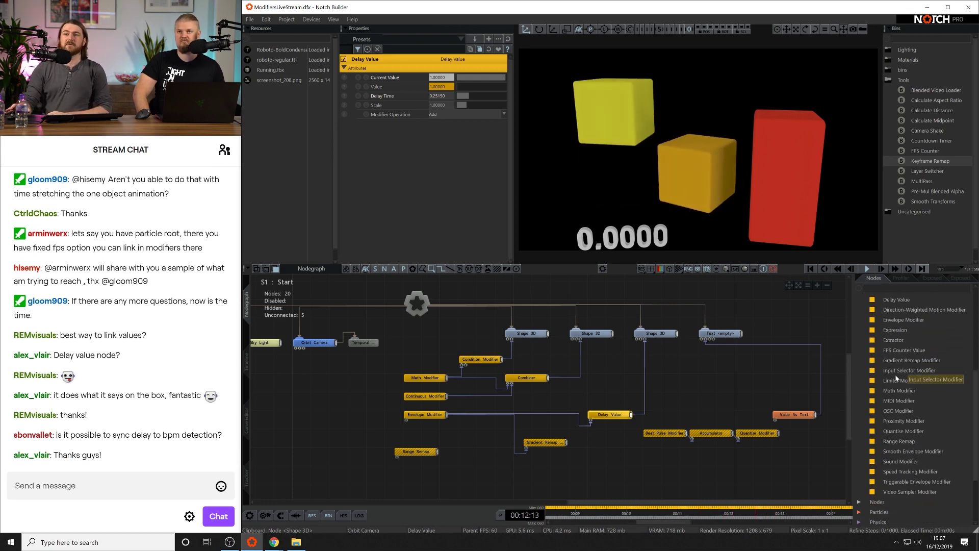